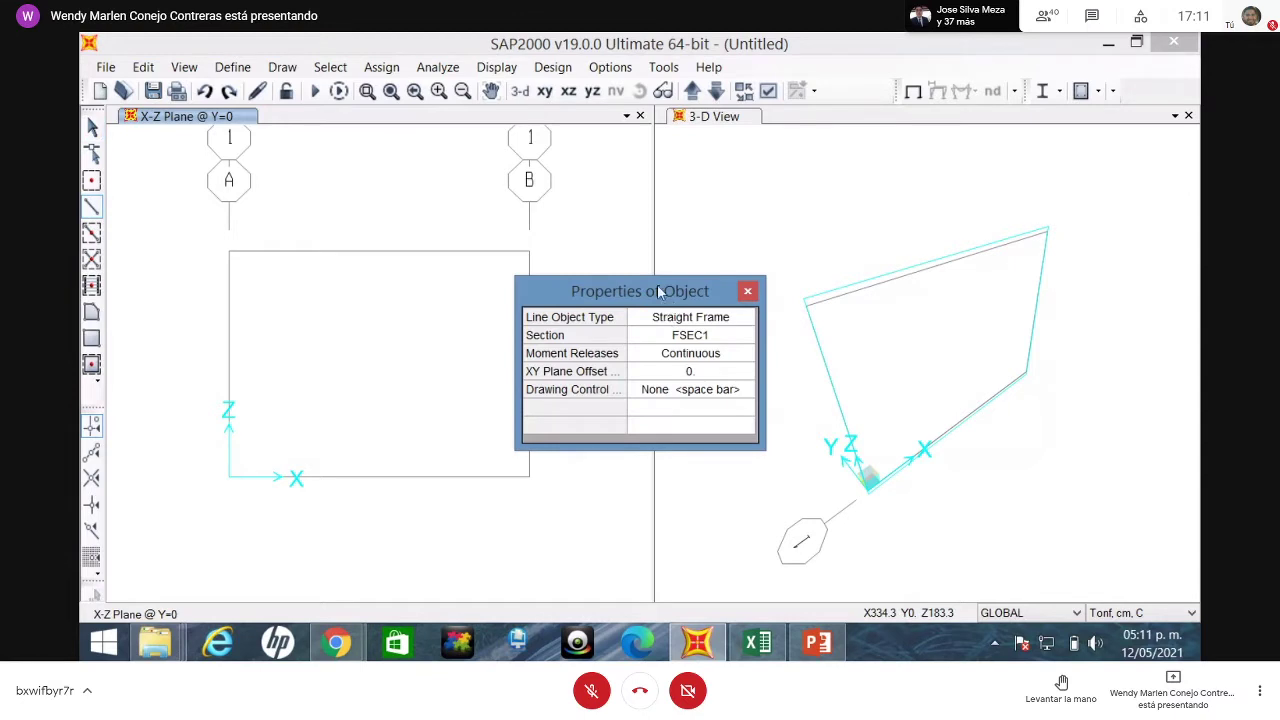
# - Draw the frame on the X-Z grid: both columns, the top beam, and a diagonal from the base of B to the top of A
pyautogui.click(229, 476)
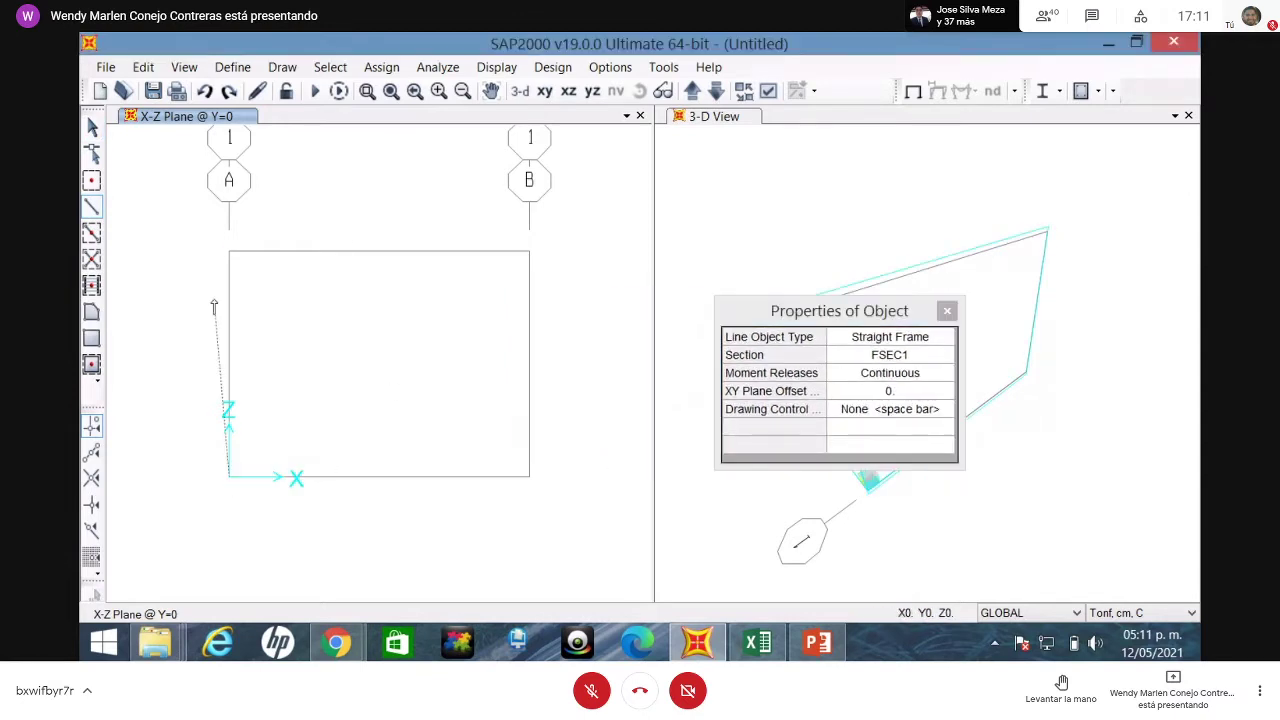
pyautogui.click(244, 230)
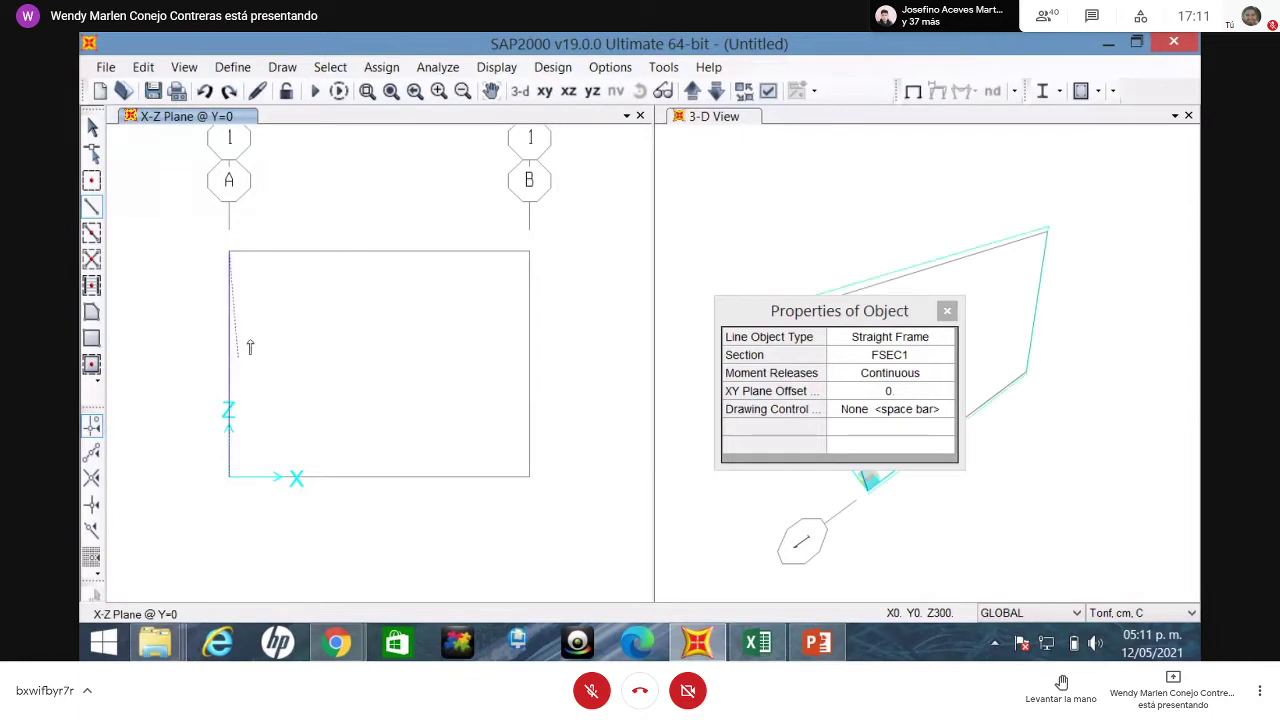
pyautogui.click(527, 259)
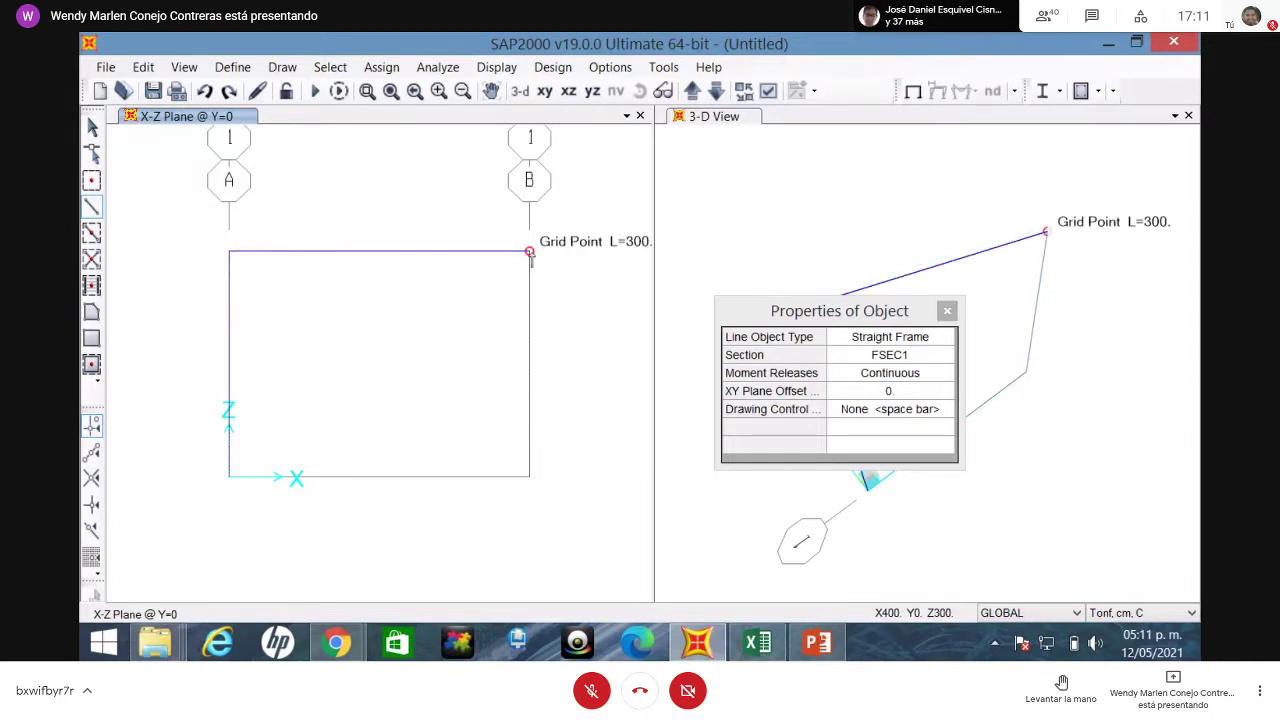
pyautogui.click(531, 477)
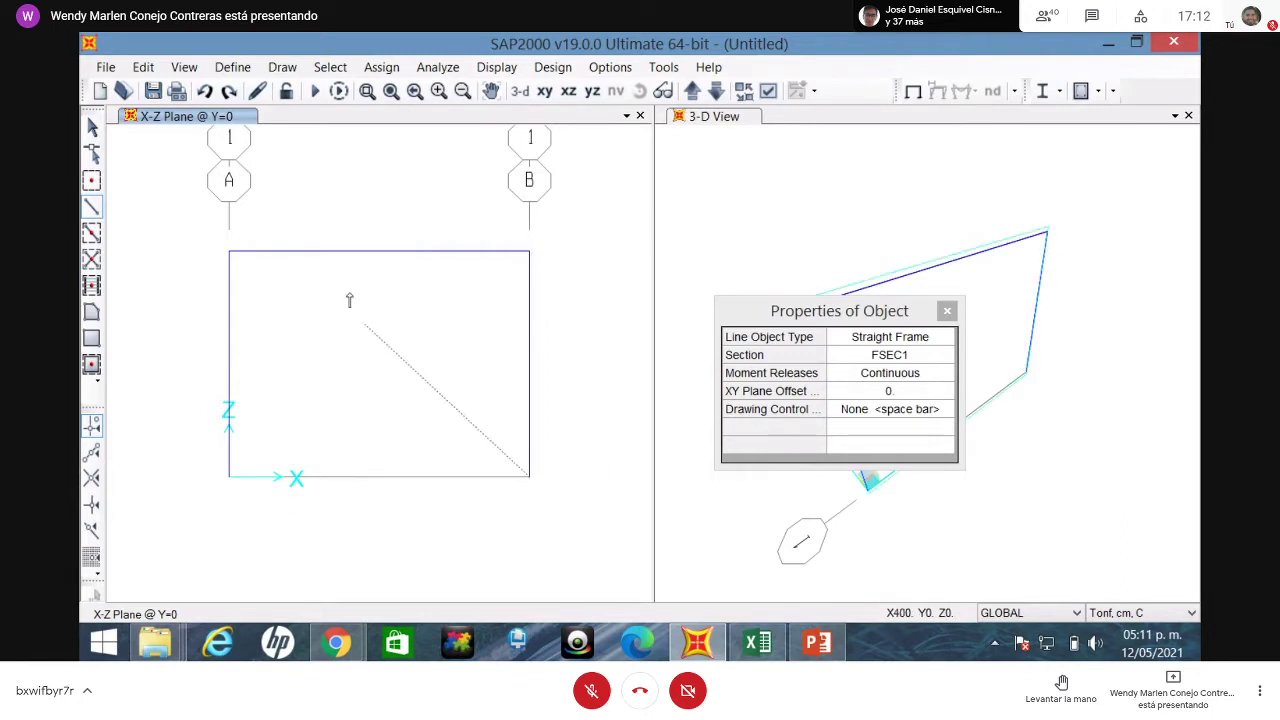
pyautogui.click(229, 252)
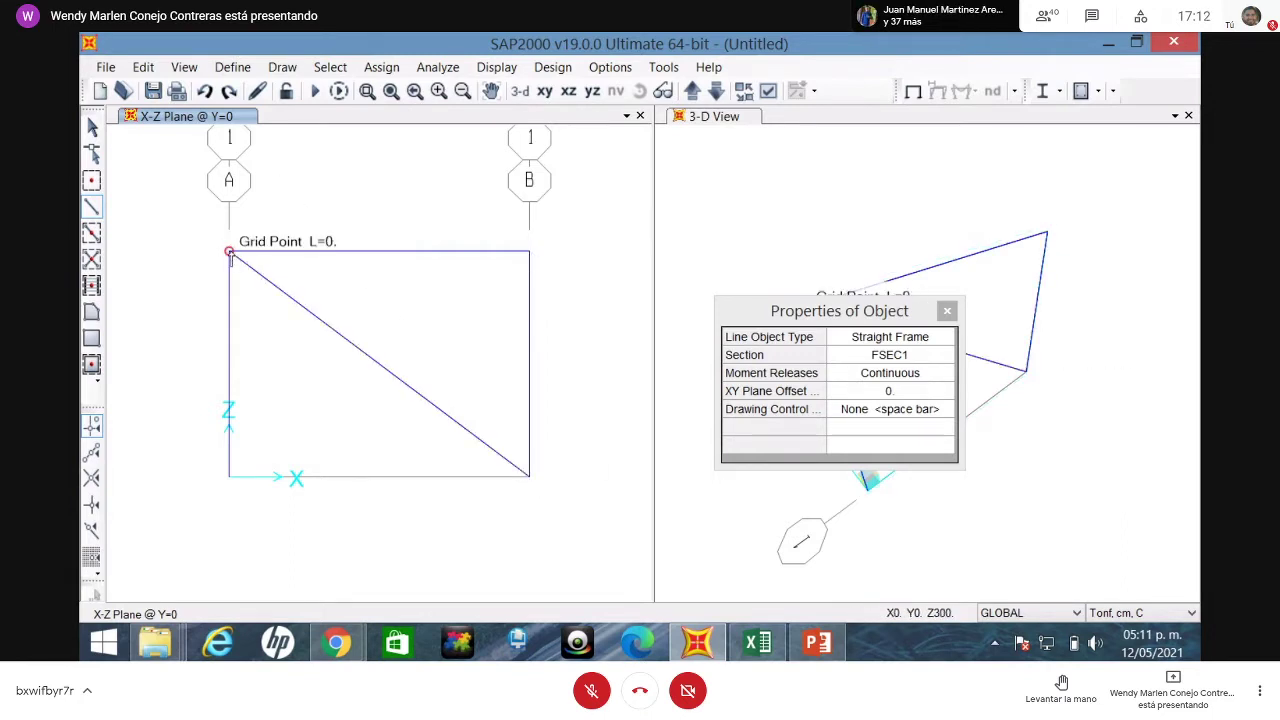
pyautogui.press('Escape')
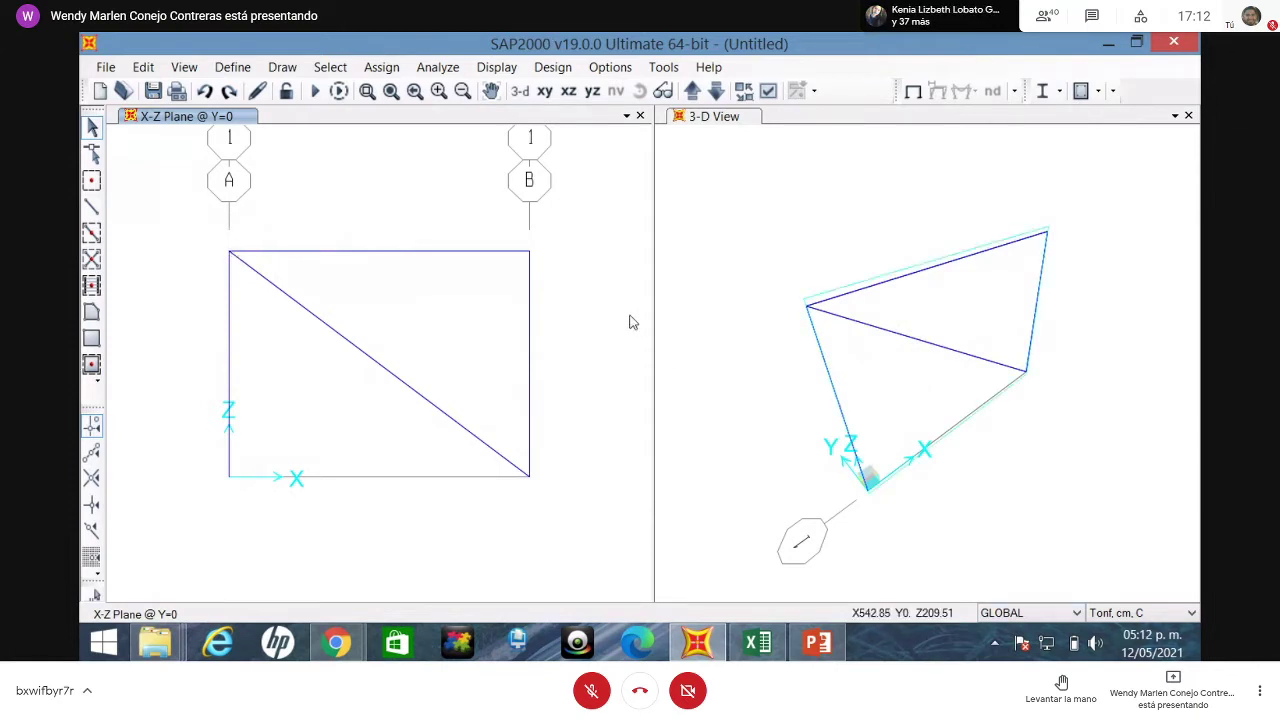
# - Add a new United States concrete material with the Customary standard and grade f'c 4000 psi
pyautogui.click(240, 69)
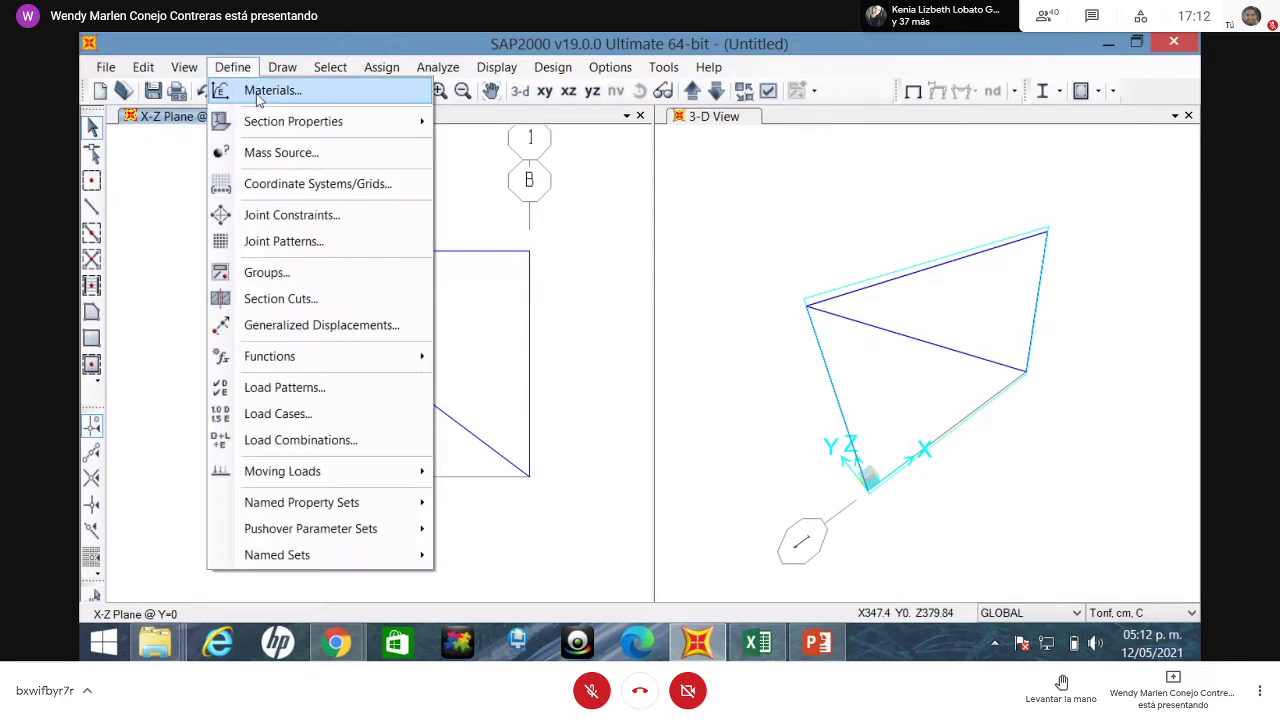
pyautogui.click(259, 94)
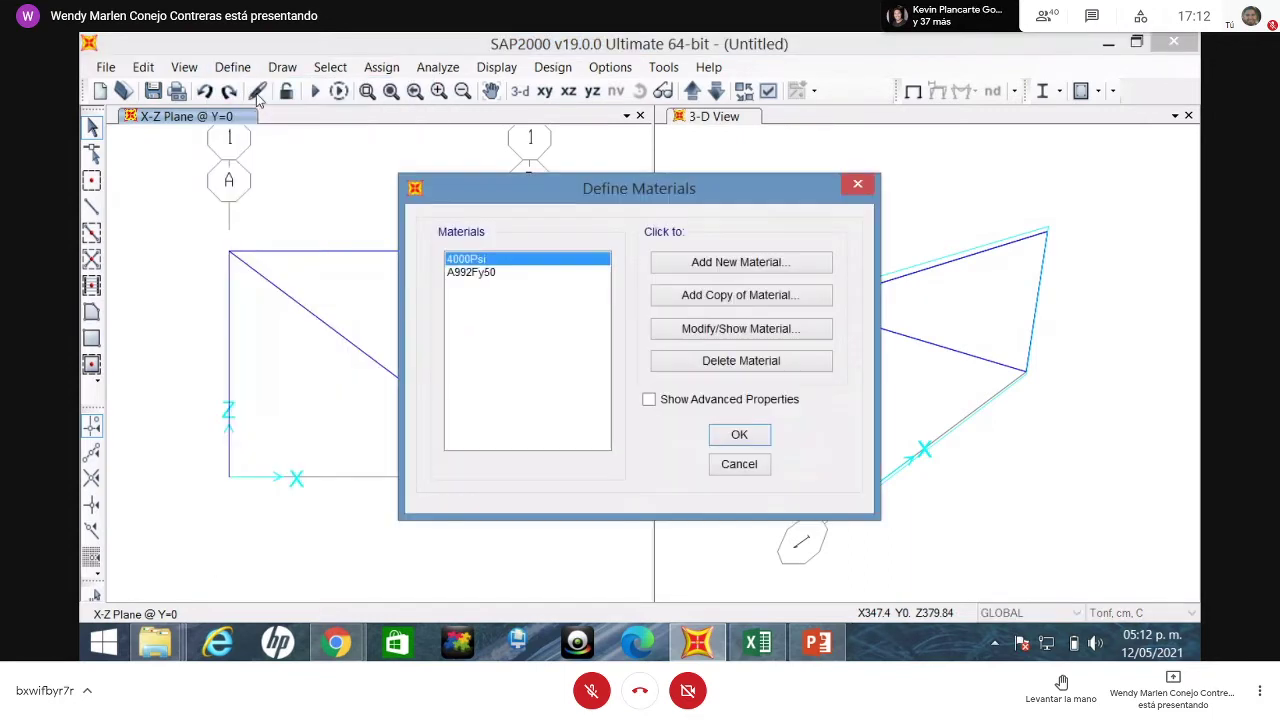
pyautogui.click(749, 263)
pyautogui.click(598, 322)
pyautogui.click(590, 346)
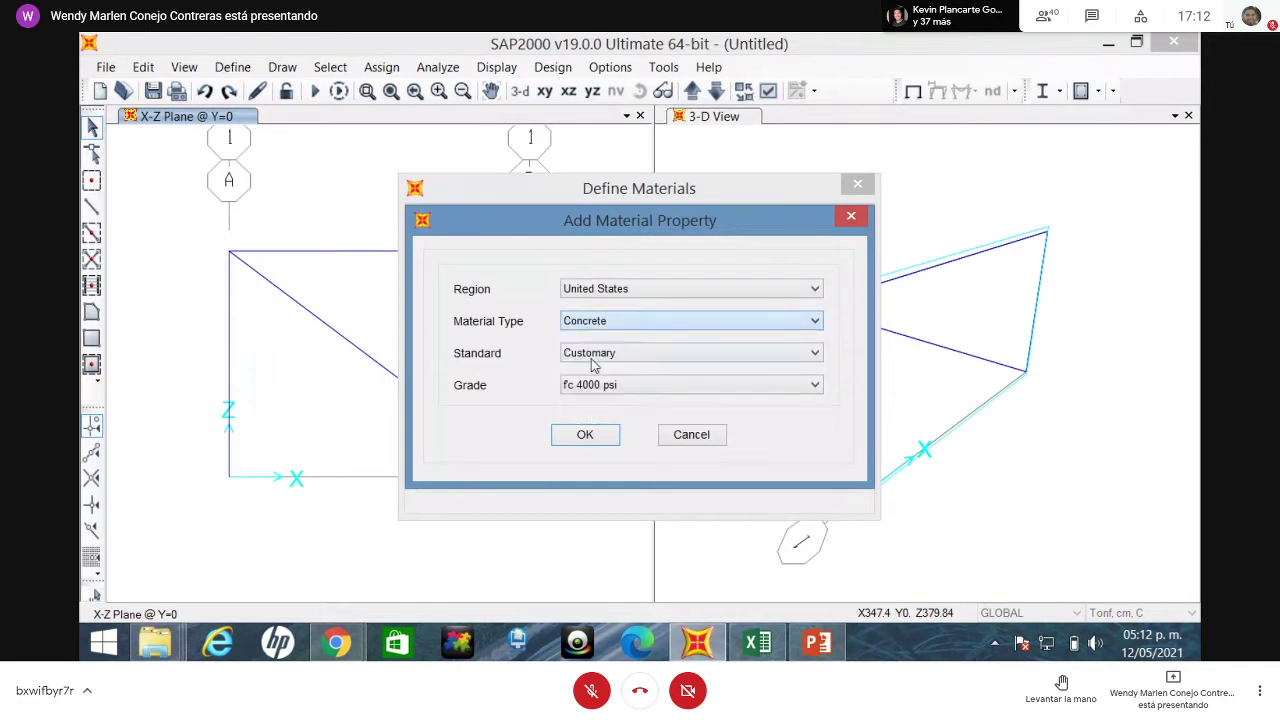
pyautogui.click(585, 434)
# - Set the new concrete material's modulus of elasticity to 141.421 and check it against the exercise slide in PowerPoint
pyautogui.click(741, 328)
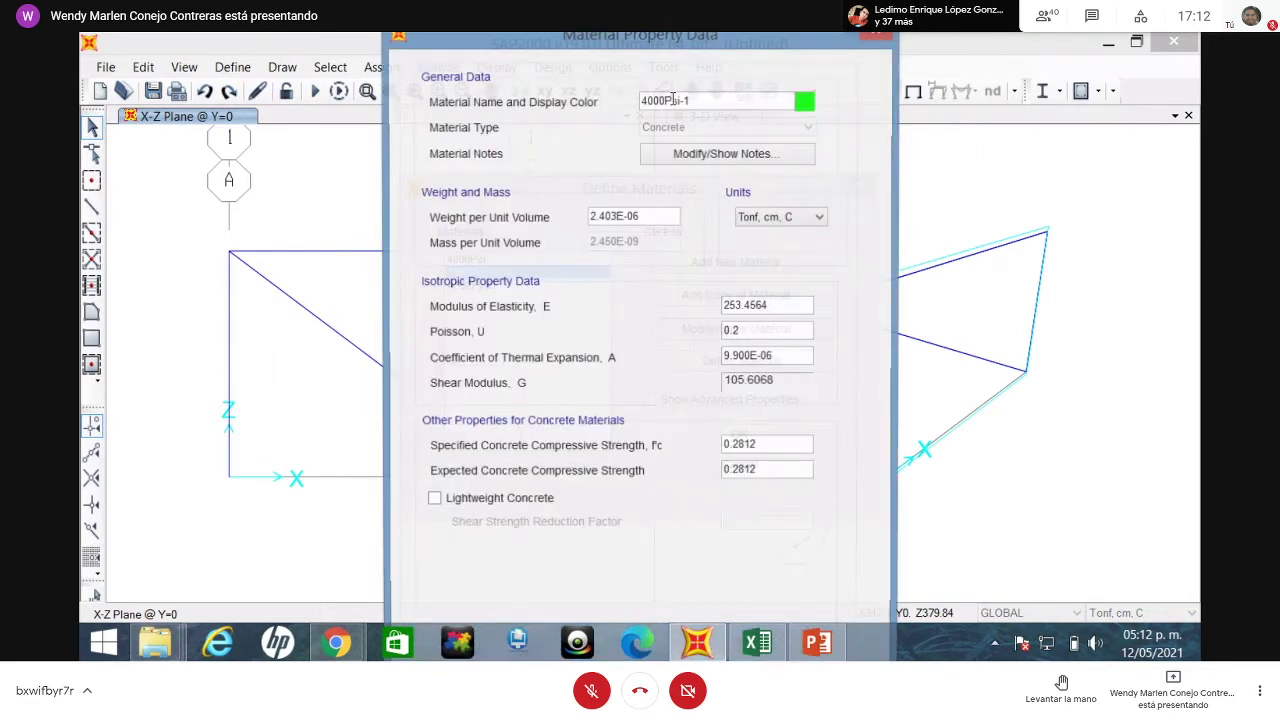
pyautogui.moveTo(700, 103); pyautogui.dragTo(600, 112)
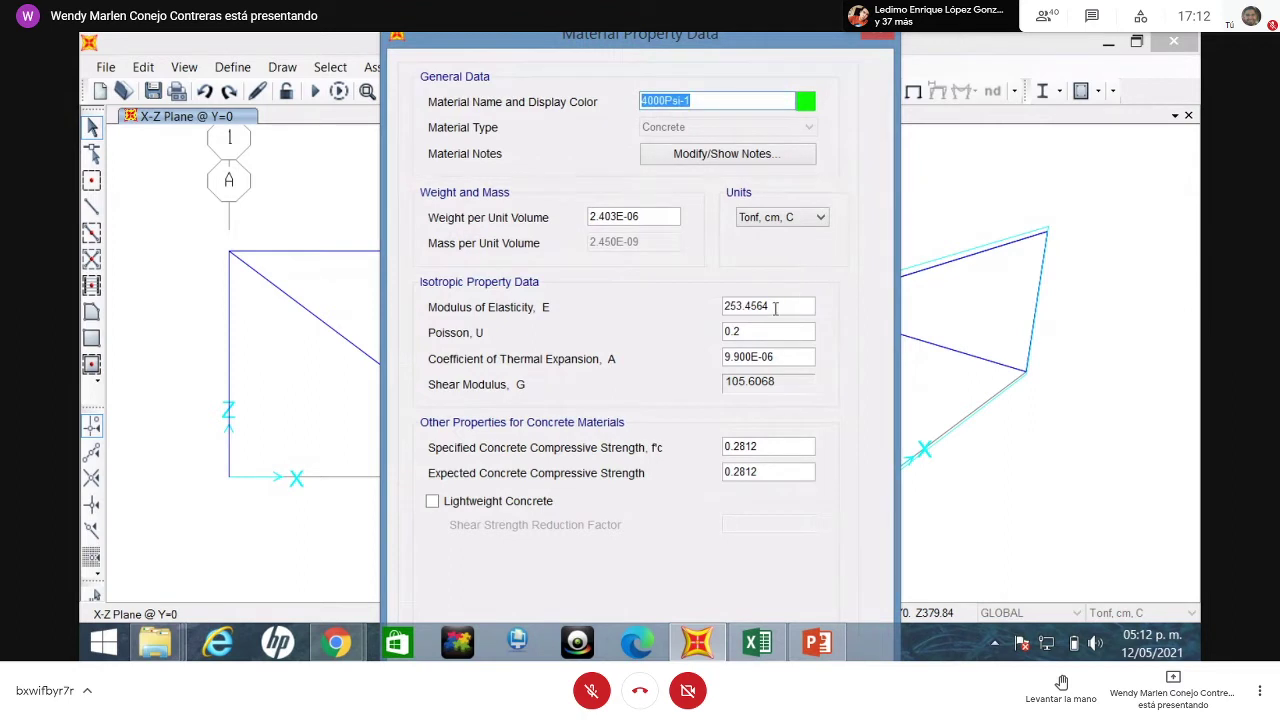
pyautogui.moveTo(781, 312); pyautogui.dragTo(670, 314)
pyautogui.write('141')
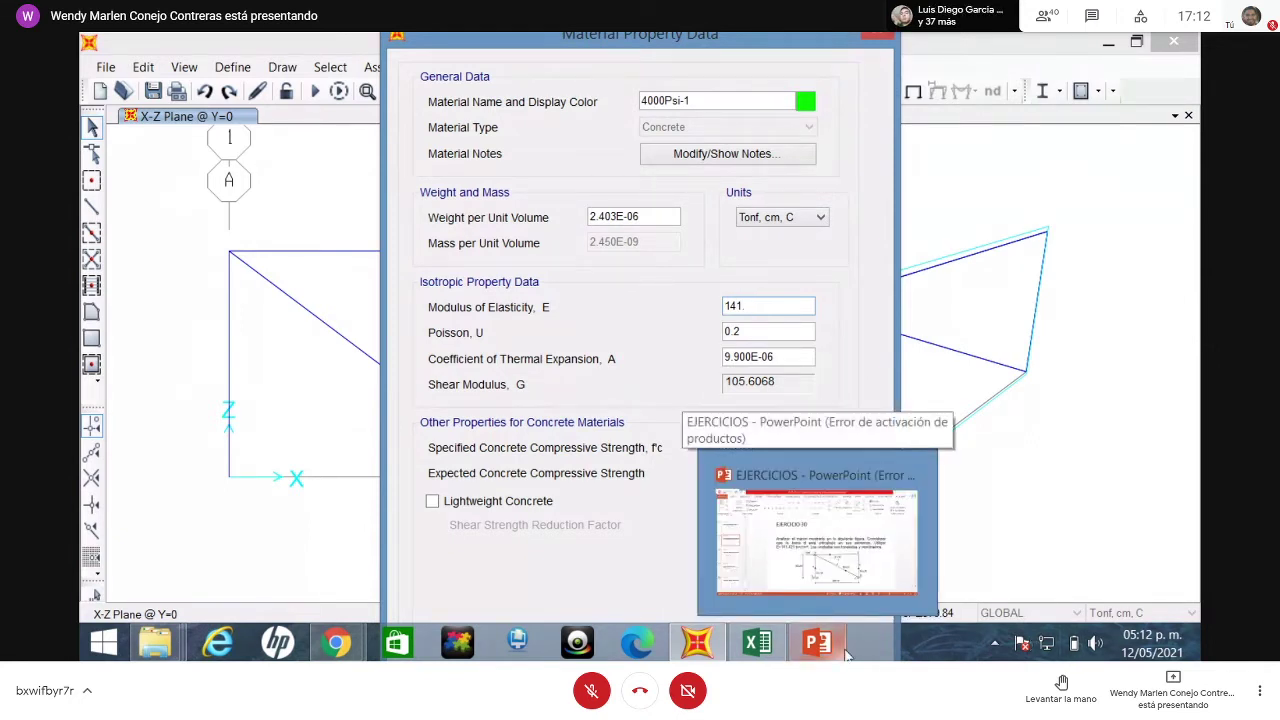
pyautogui.write('.421')
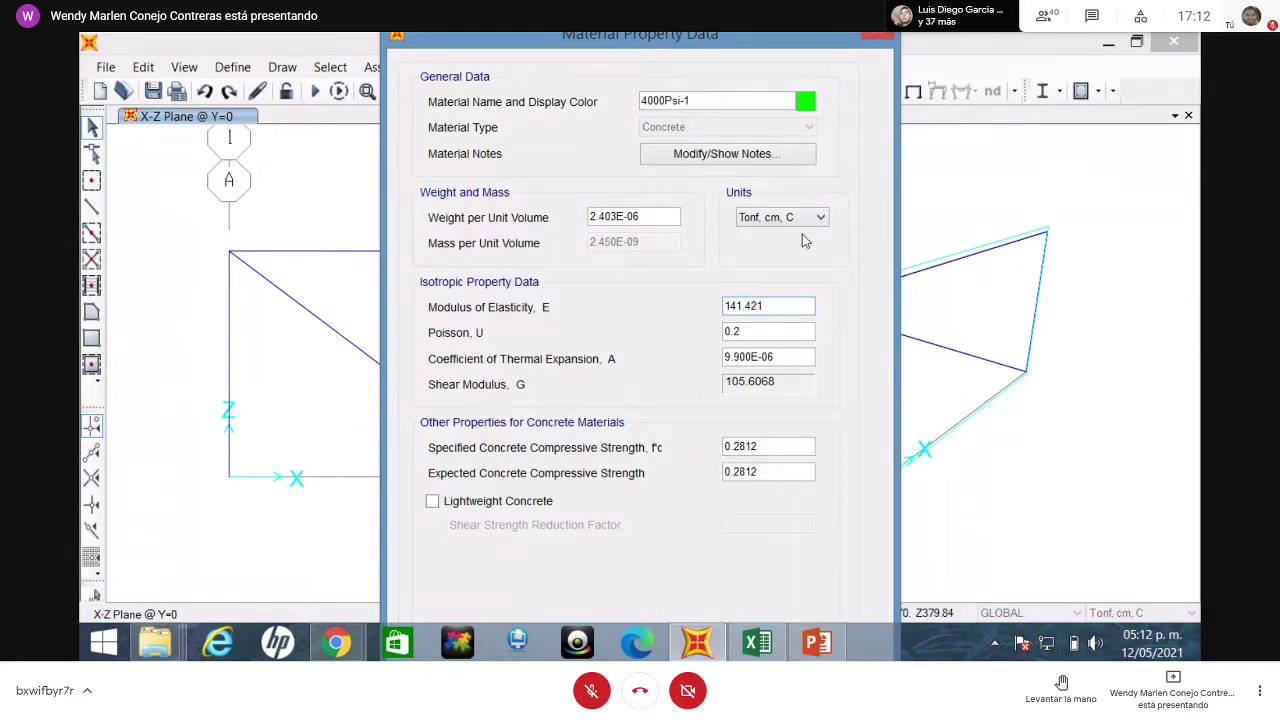
pyautogui.click(818, 645)
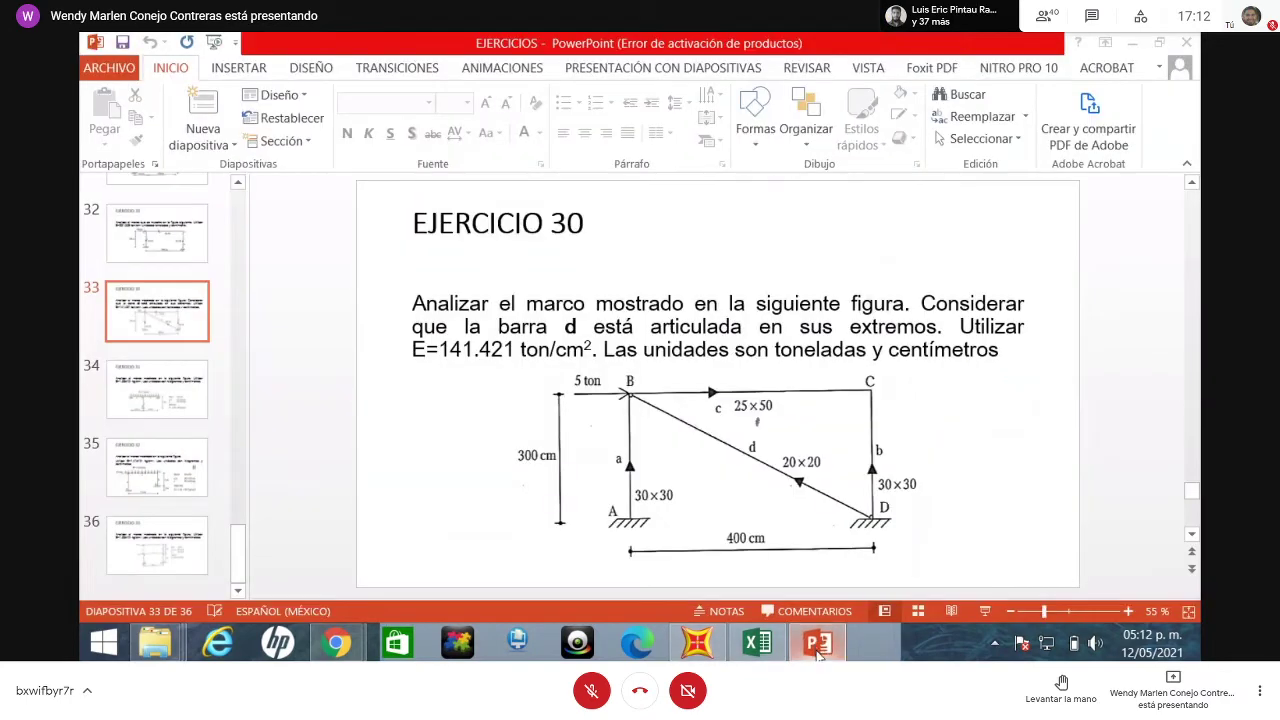
pyautogui.click(697, 645)
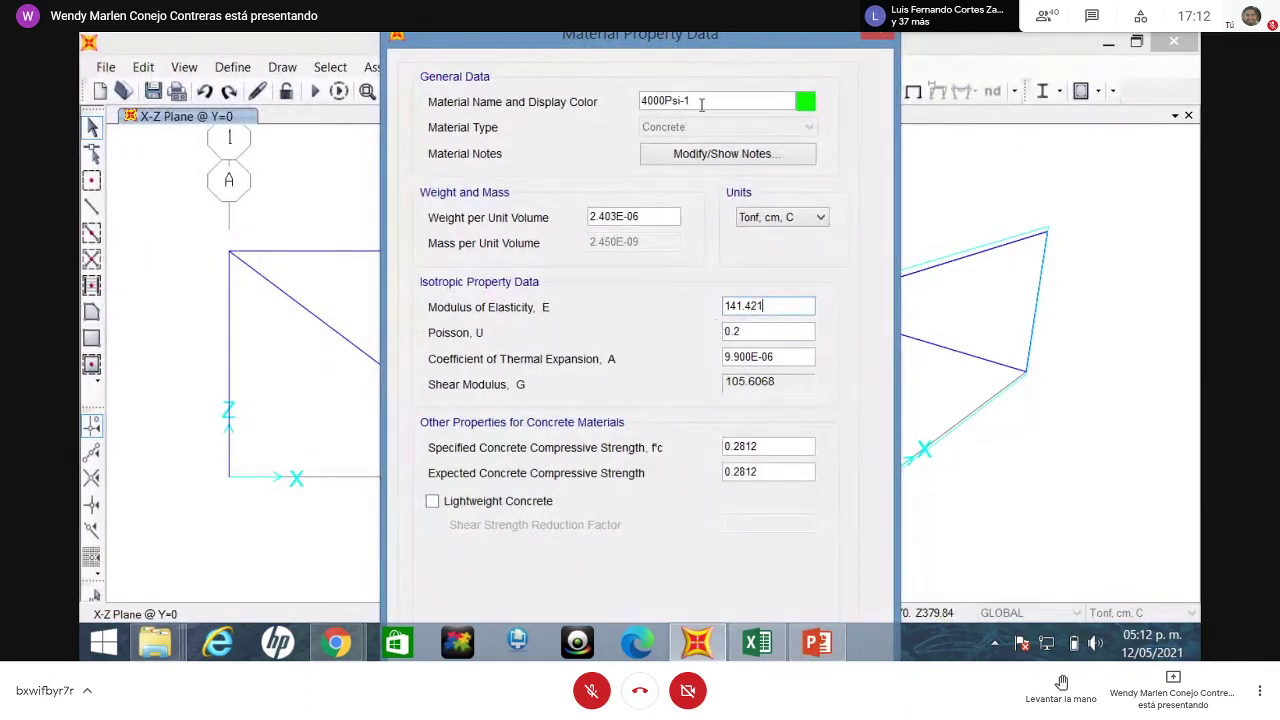
# - Rename the concrete material to fc 200 and set its specified and expected compressive strengths to 0.2
pyautogui.moveTo(721, 97); pyautogui.dragTo(565, 102)
pyautogui.write('fc 200')
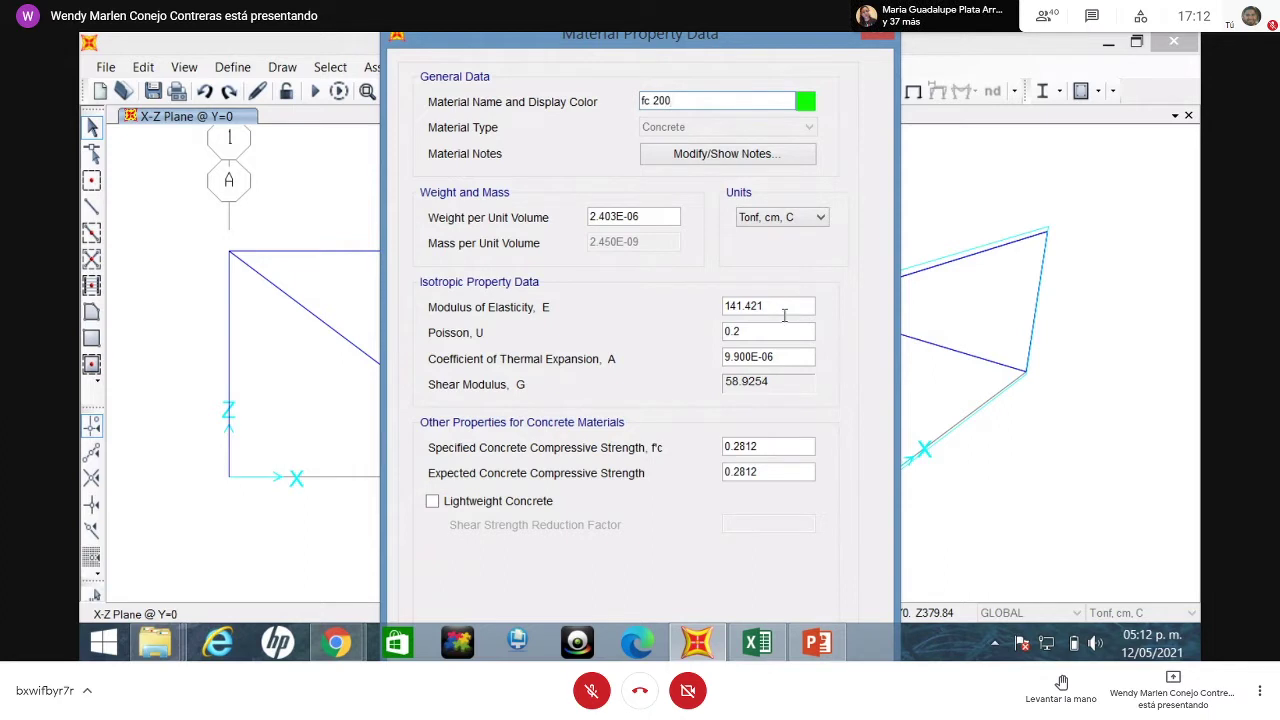
pyautogui.click(791, 446)
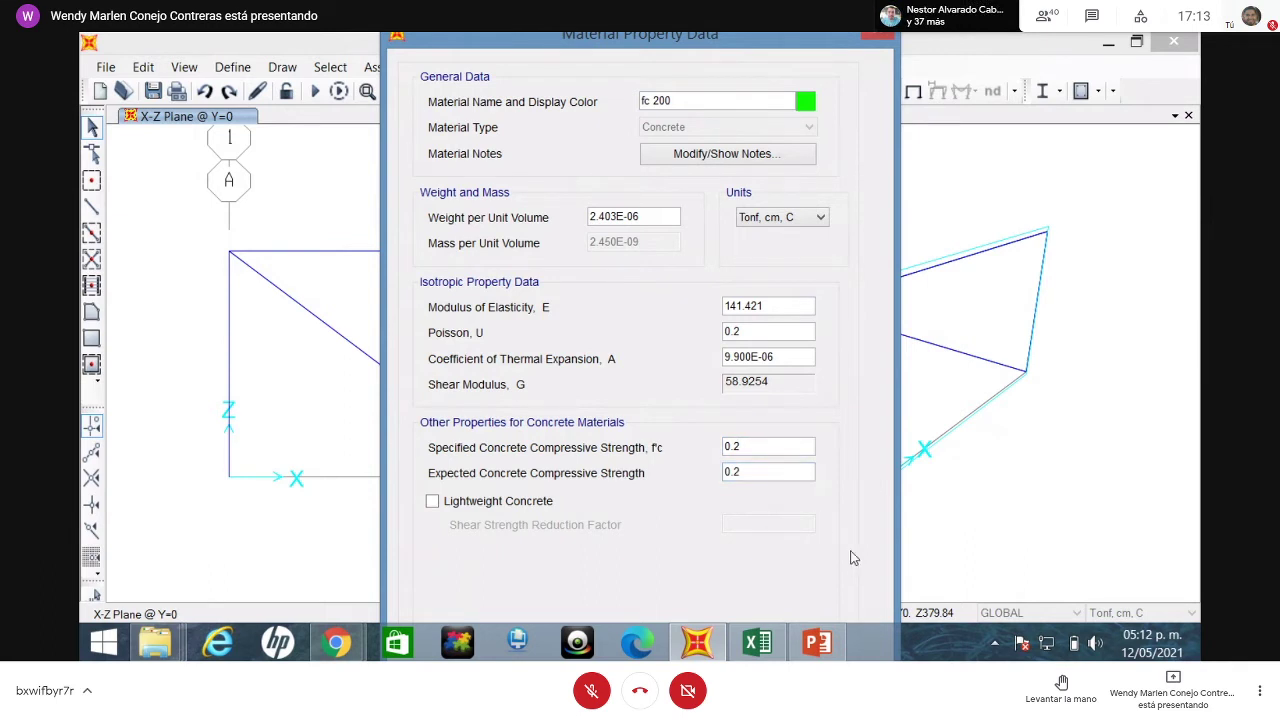
pyautogui.click(741, 436)
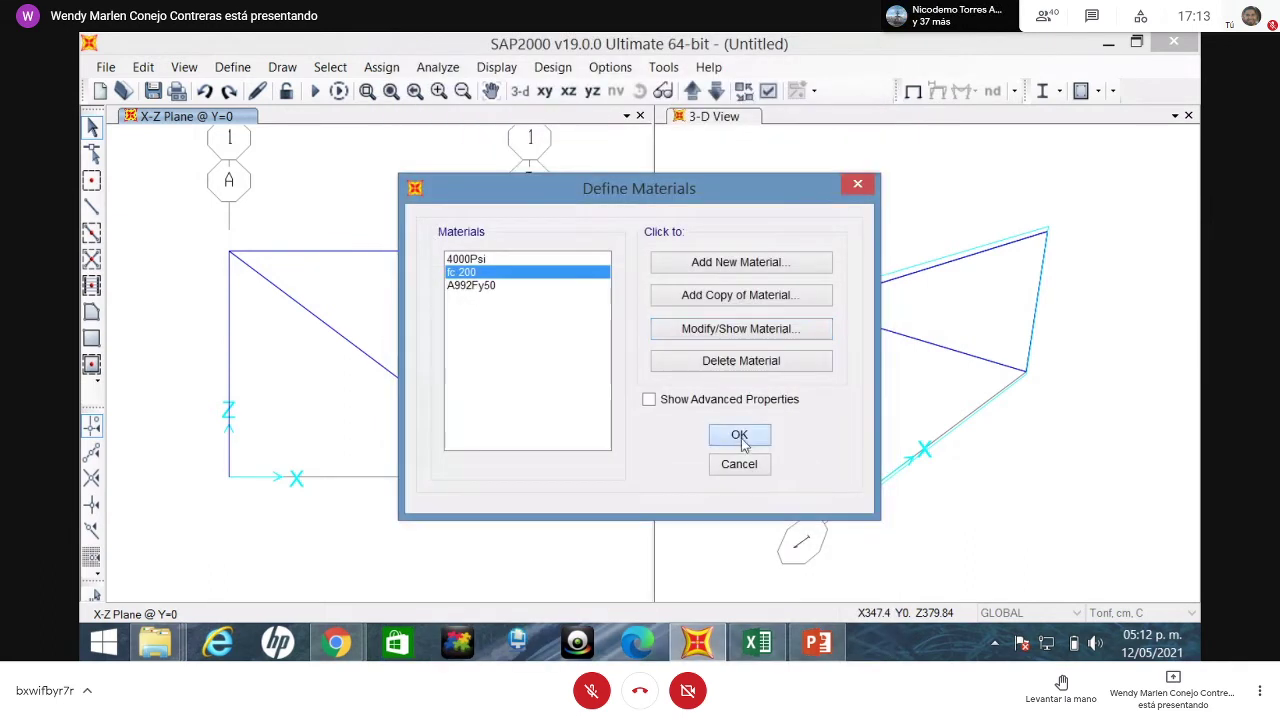
# - Start a new frame section property of type Concrete with a rectangular shape
pyautogui.click(244, 68)
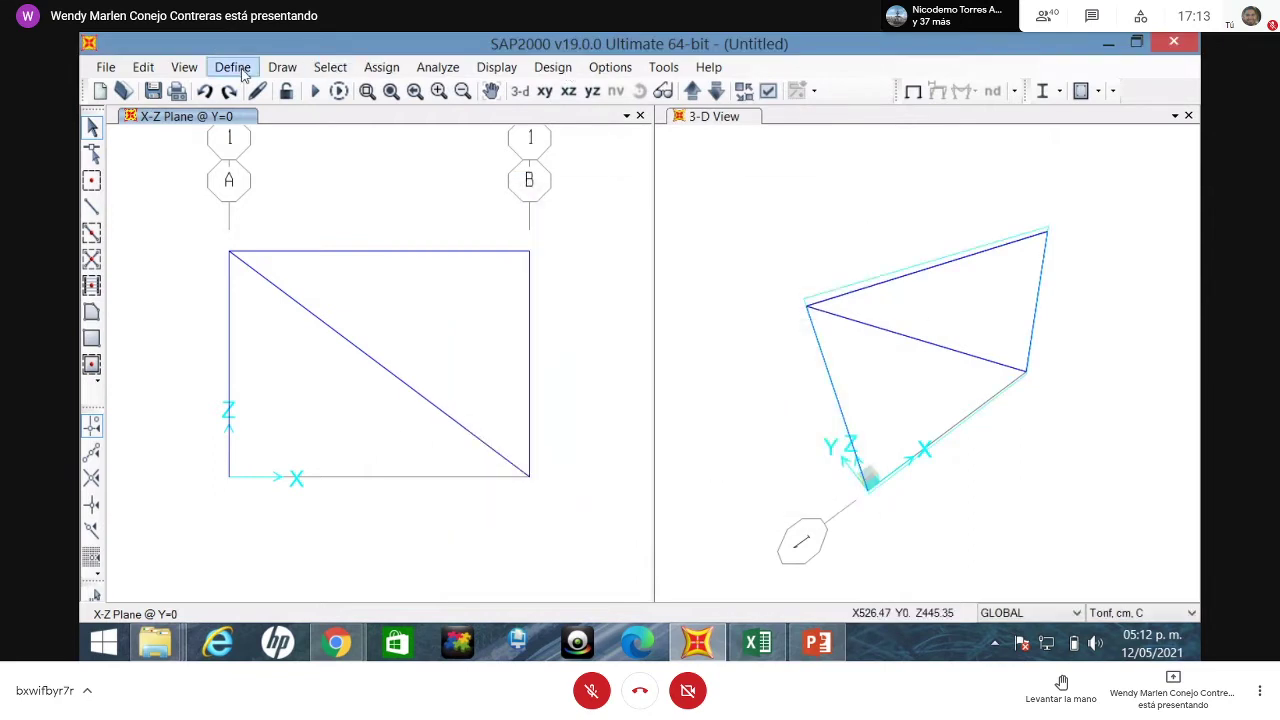
pyautogui.moveTo(262, 122)
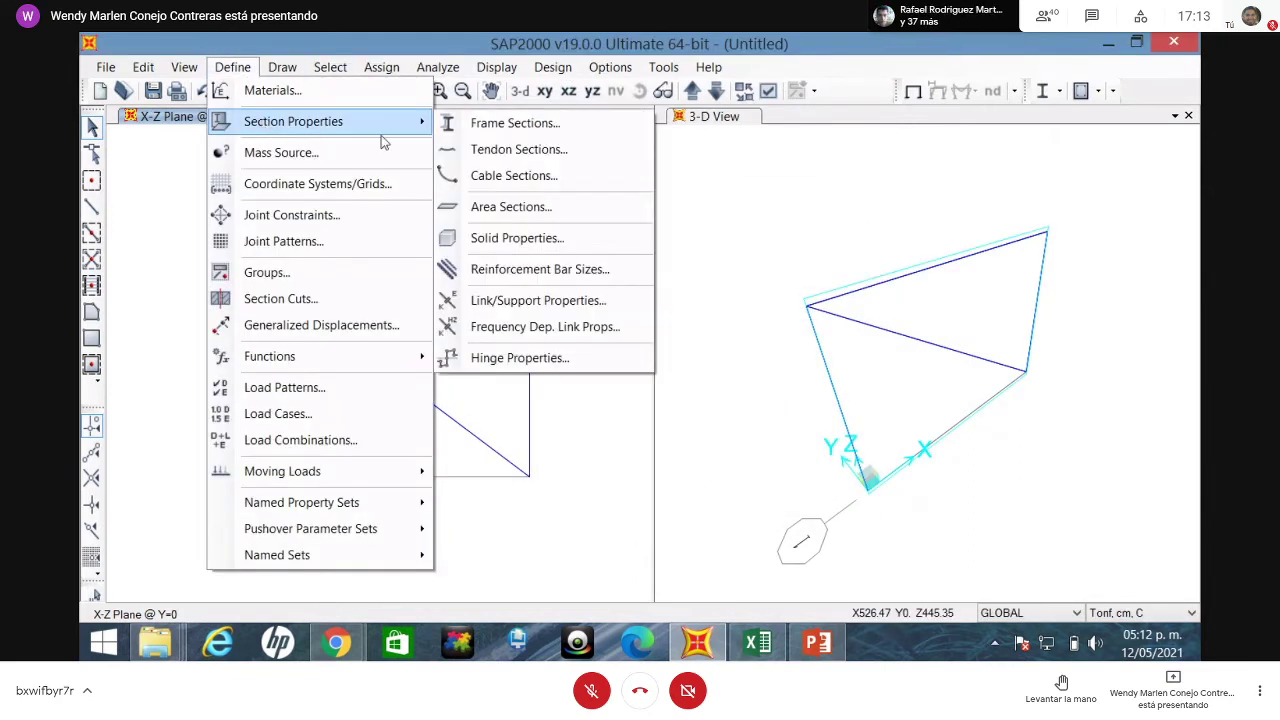
pyautogui.click(505, 133)
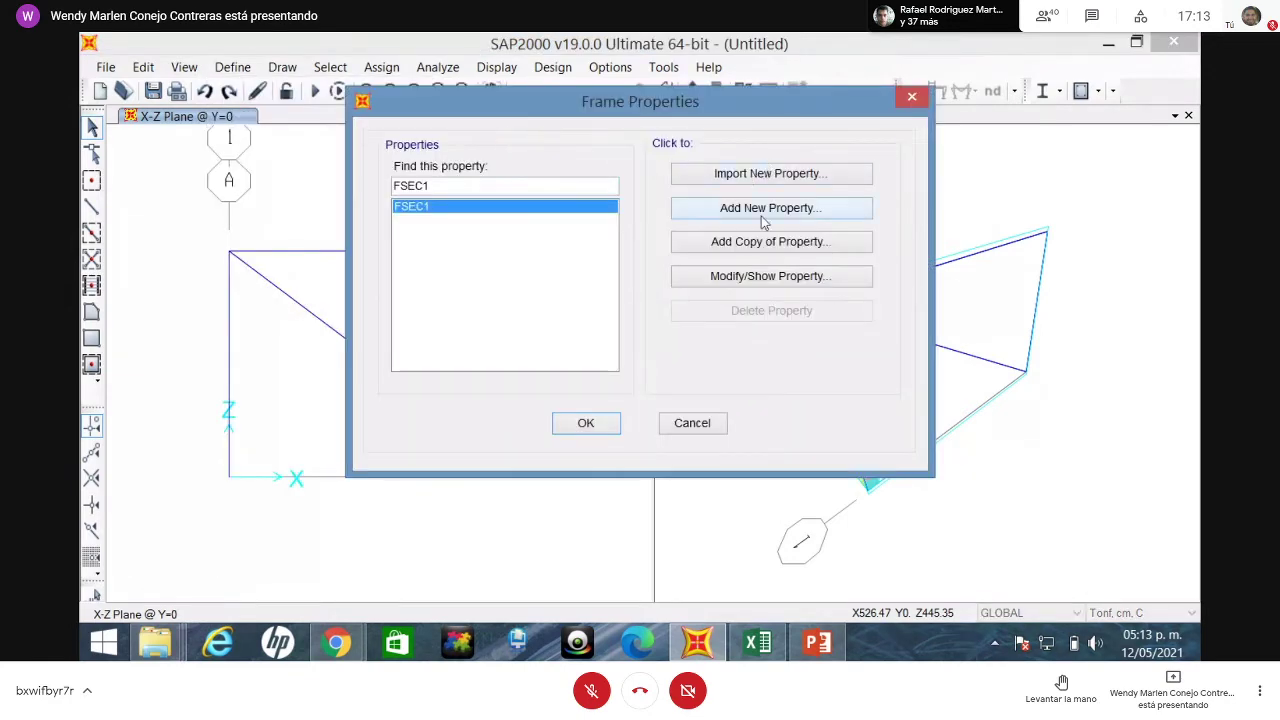
pyautogui.click(747, 214)
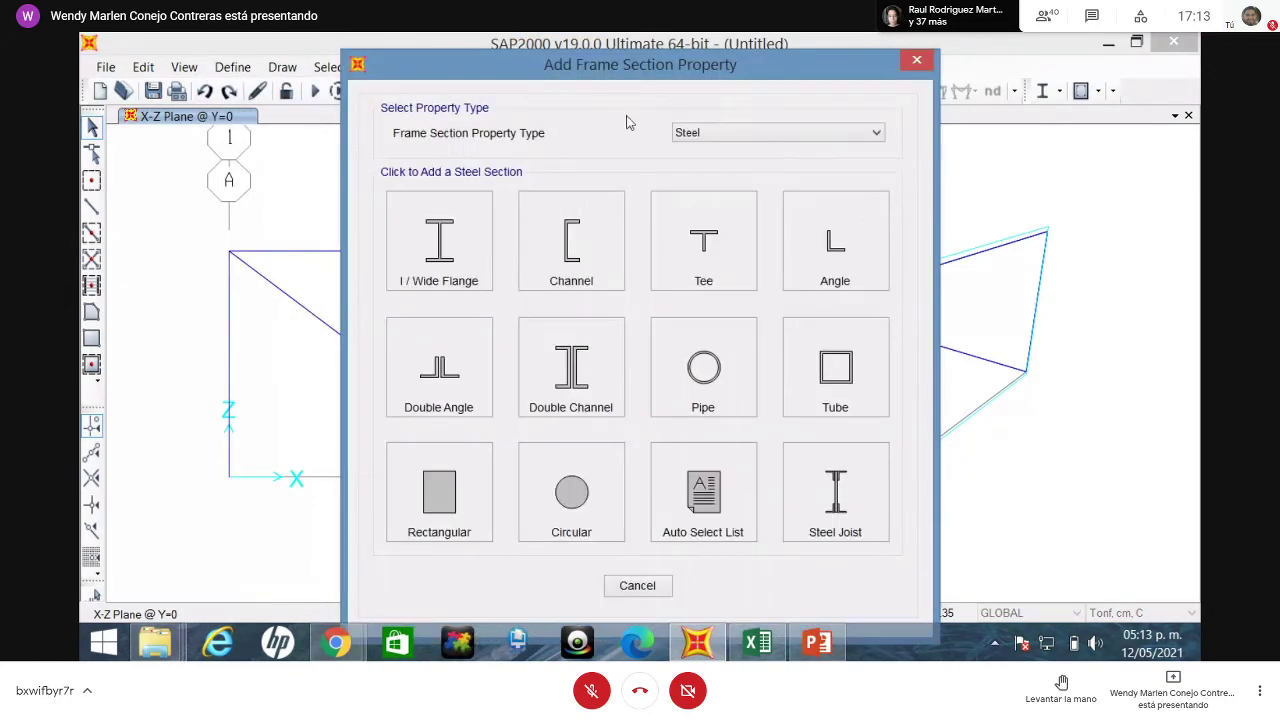
pyautogui.click(697, 132)
pyautogui.click(697, 162)
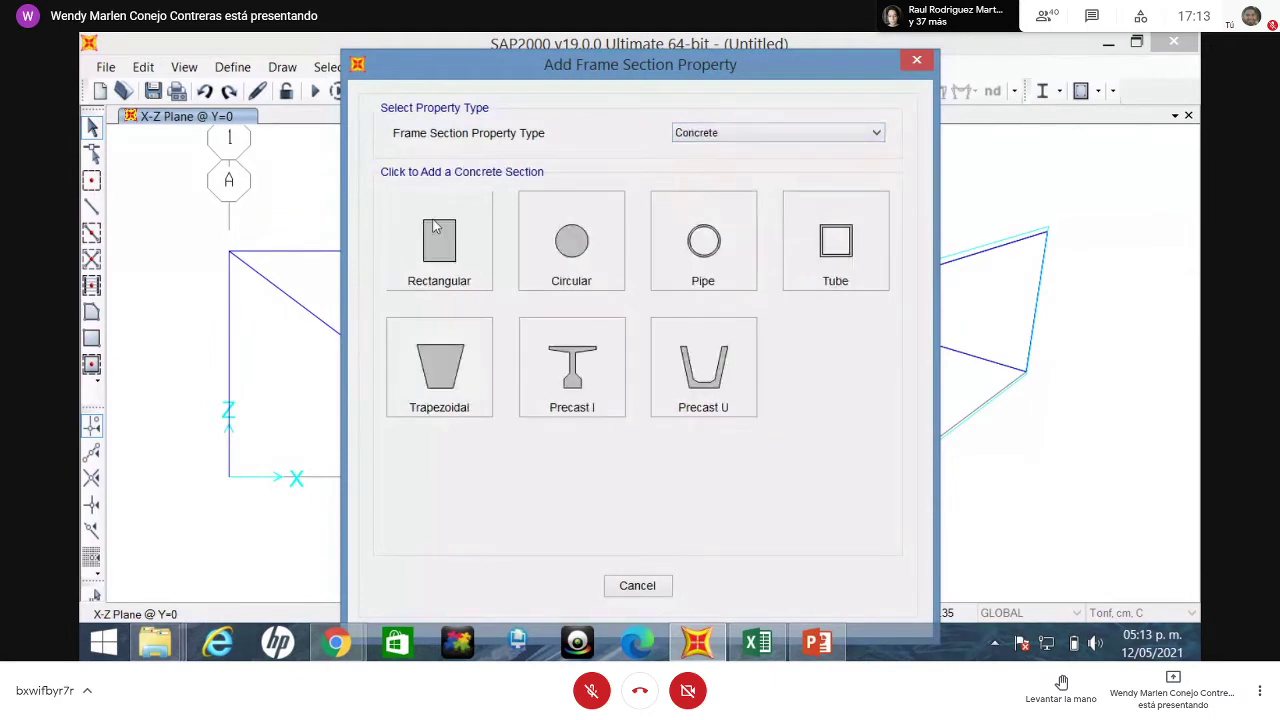
pyautogui.click(413, 259)
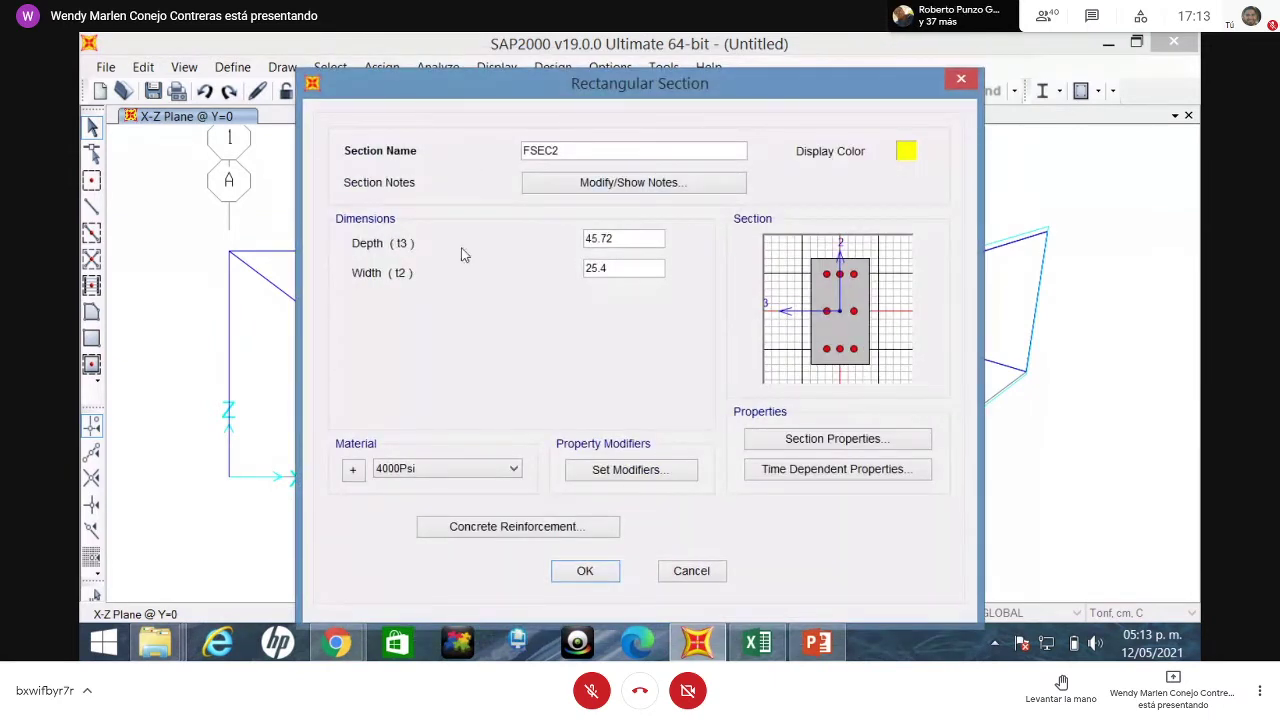
# - Name the rectangular section col. 30x30 and set its depth and width to 30 cm
pyautogui.moveTo(571, 150); pyautogui.dragTo(477, 150)
pyautogui.write('col. 30x30')
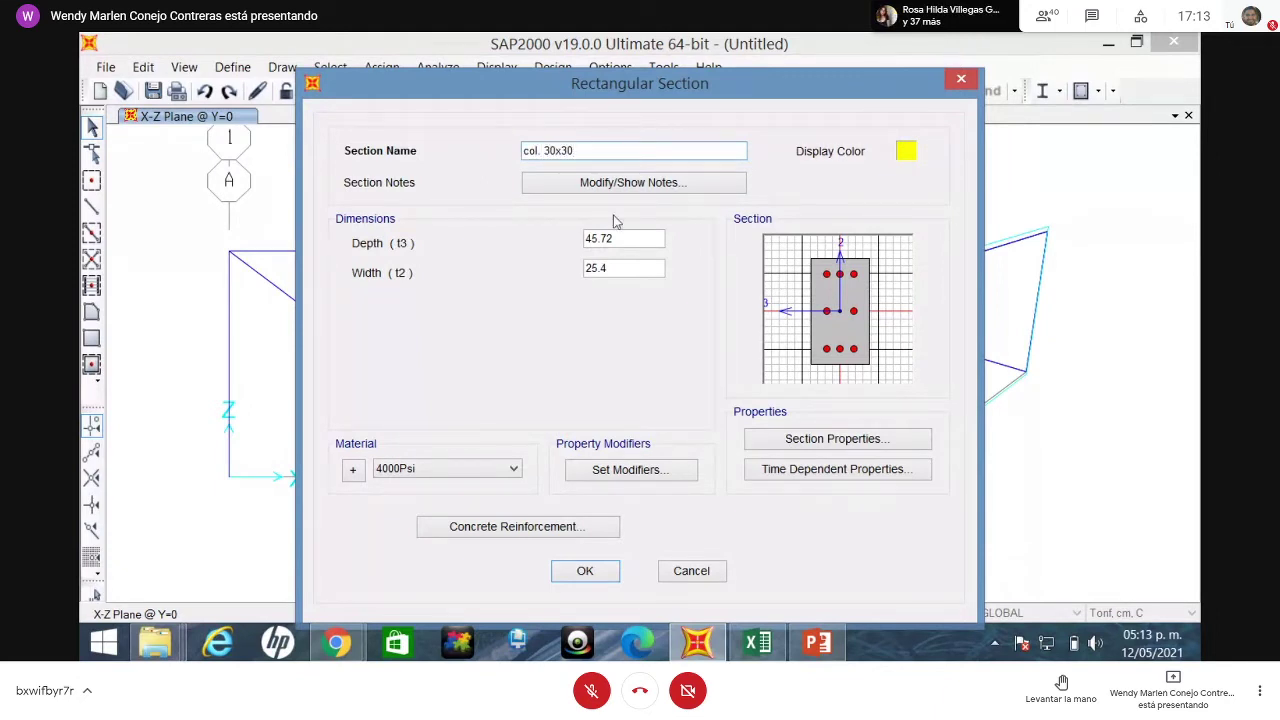
pyautogui.moveTo(647, 238); pyautogui.dragTo(532, 237)
pyautogui.write('30')
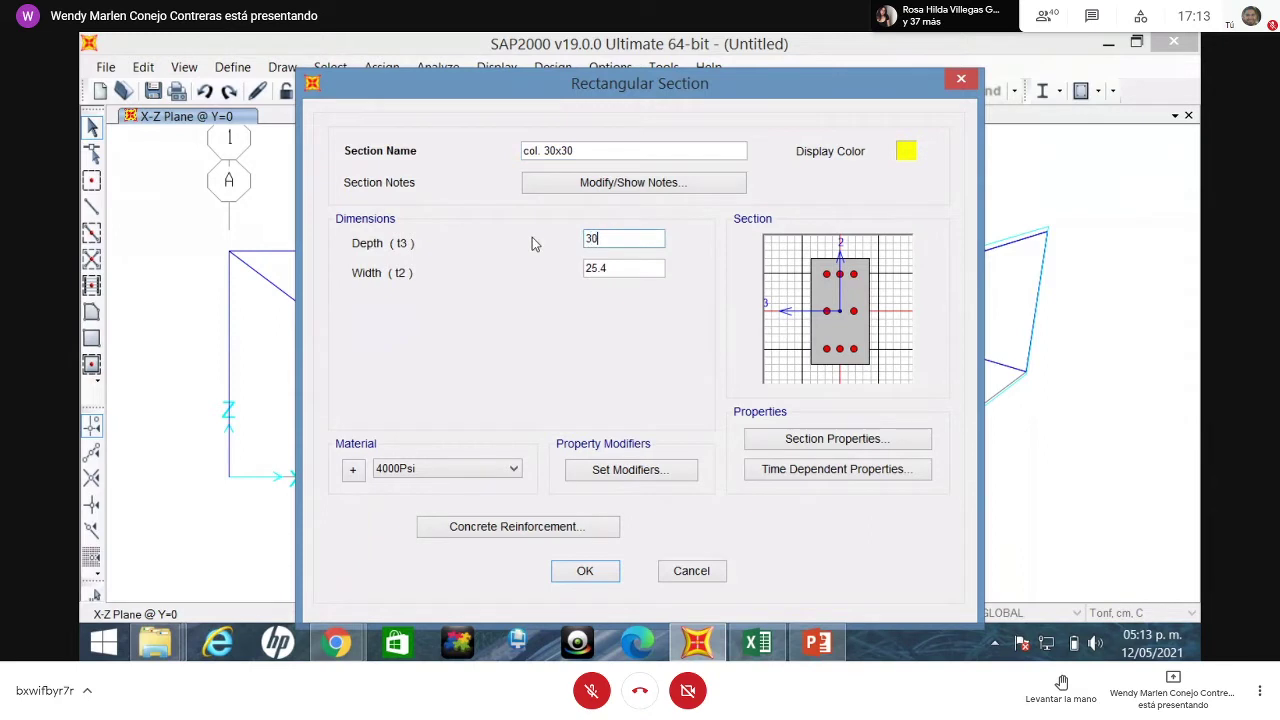
pyautogui.moveTo(651, 267); pyautogui.dragTo(549, 268)
pyautogui.write('30')
# - Assign material fc 200 to the column section and accept its reinforcement data with the Column design type
pyautogui.click(452, 466)
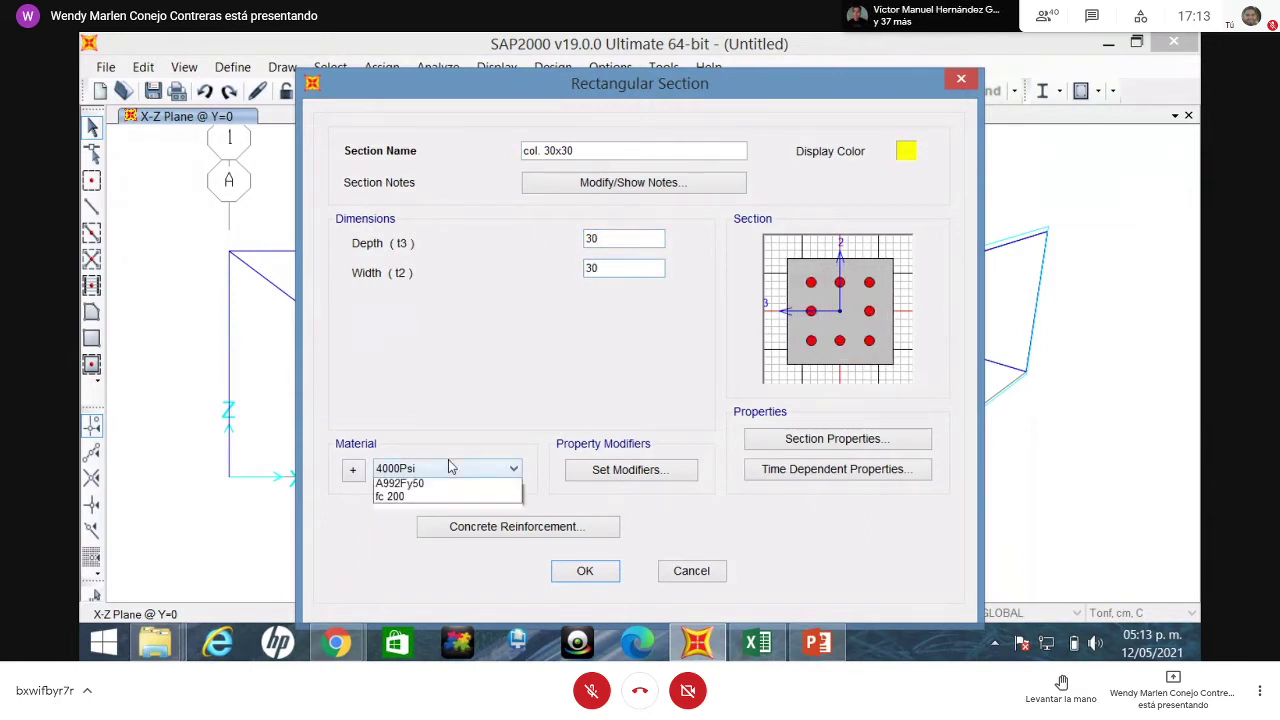
pyautogui.click(424, 528)
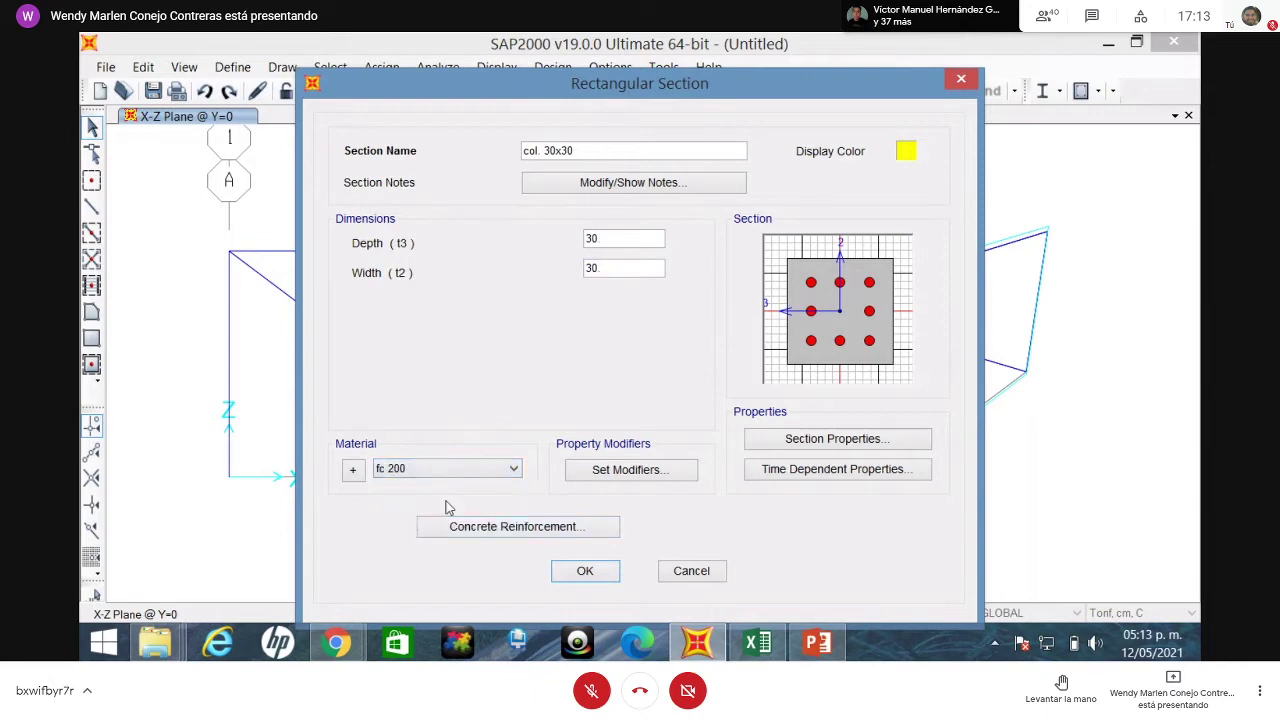
pyautogui.click(497, 532)
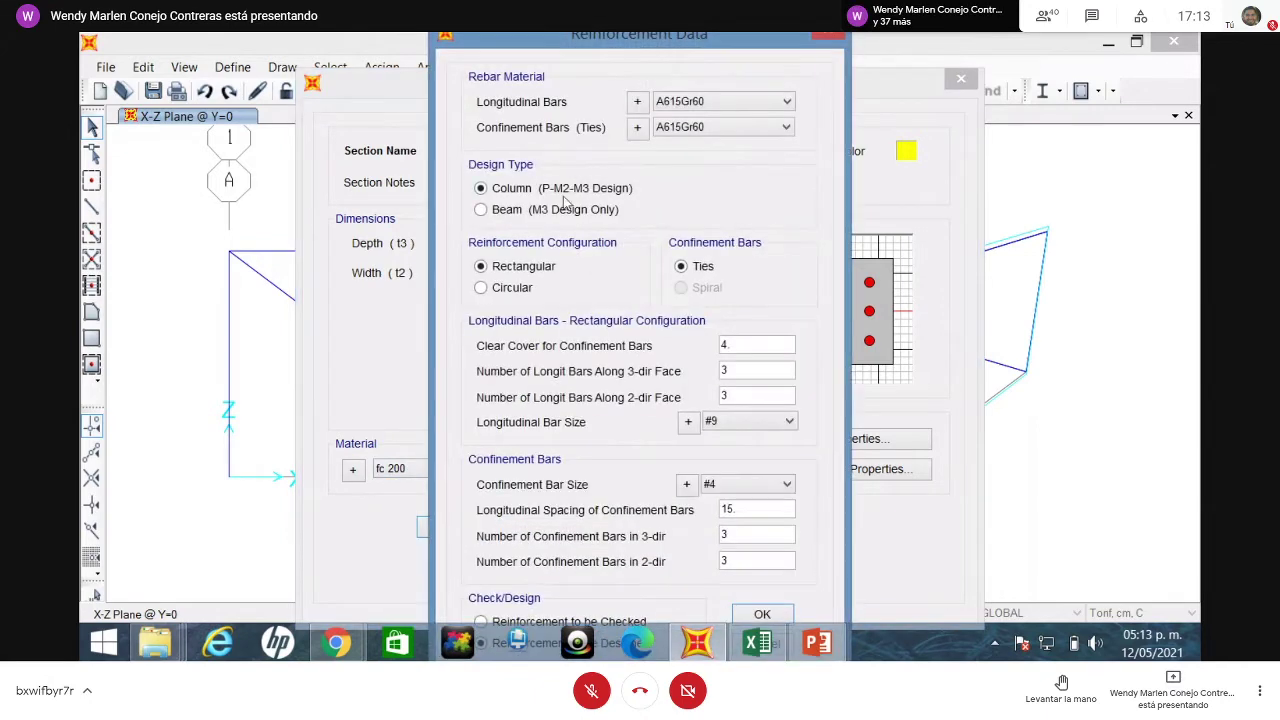
pyautogui.click(762, 614)
pyautogui.click(580, 571)
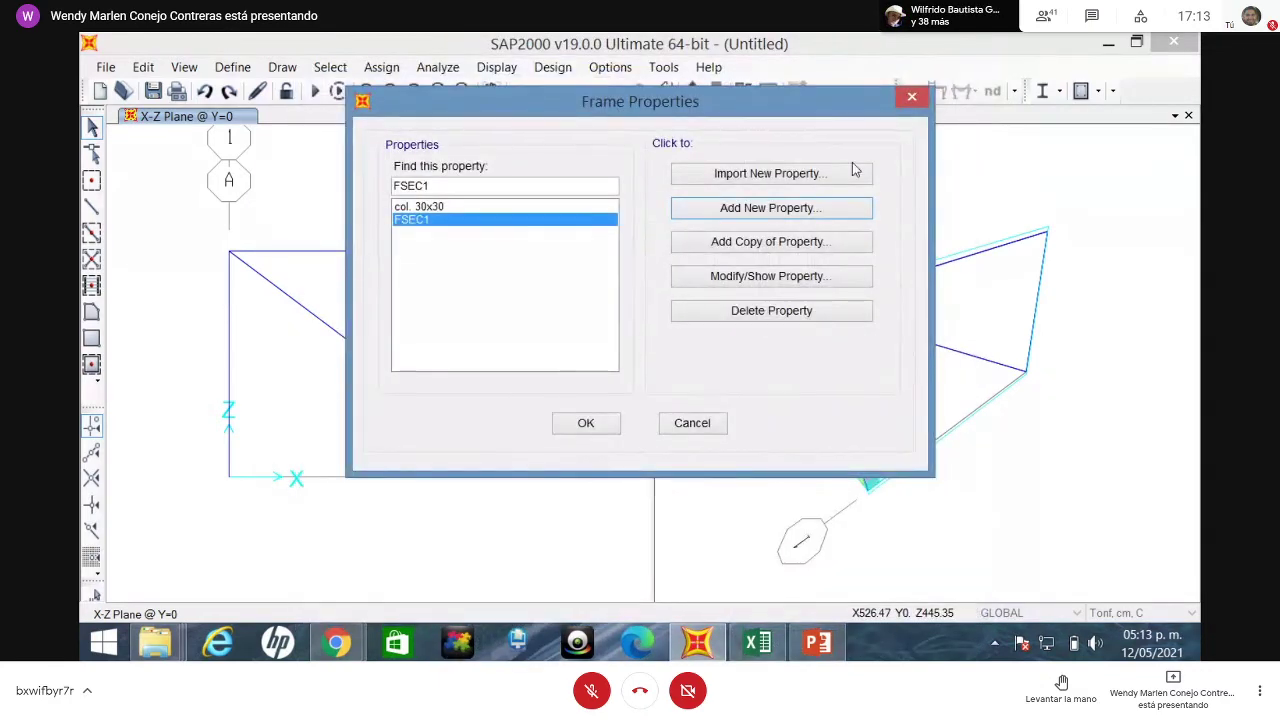
# - Add another rectangular concrete frame section and name it viga 25x50
pyautogui.click(806, 208)
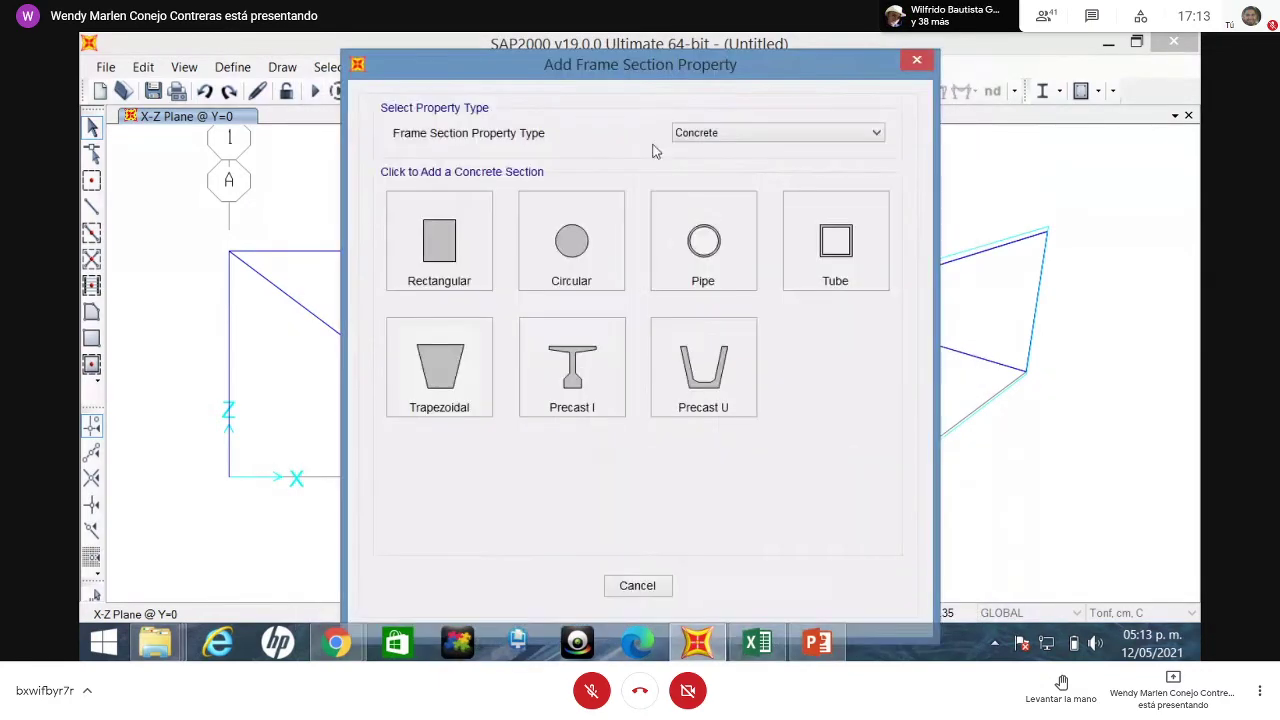
pyautogui.click(431, 239)
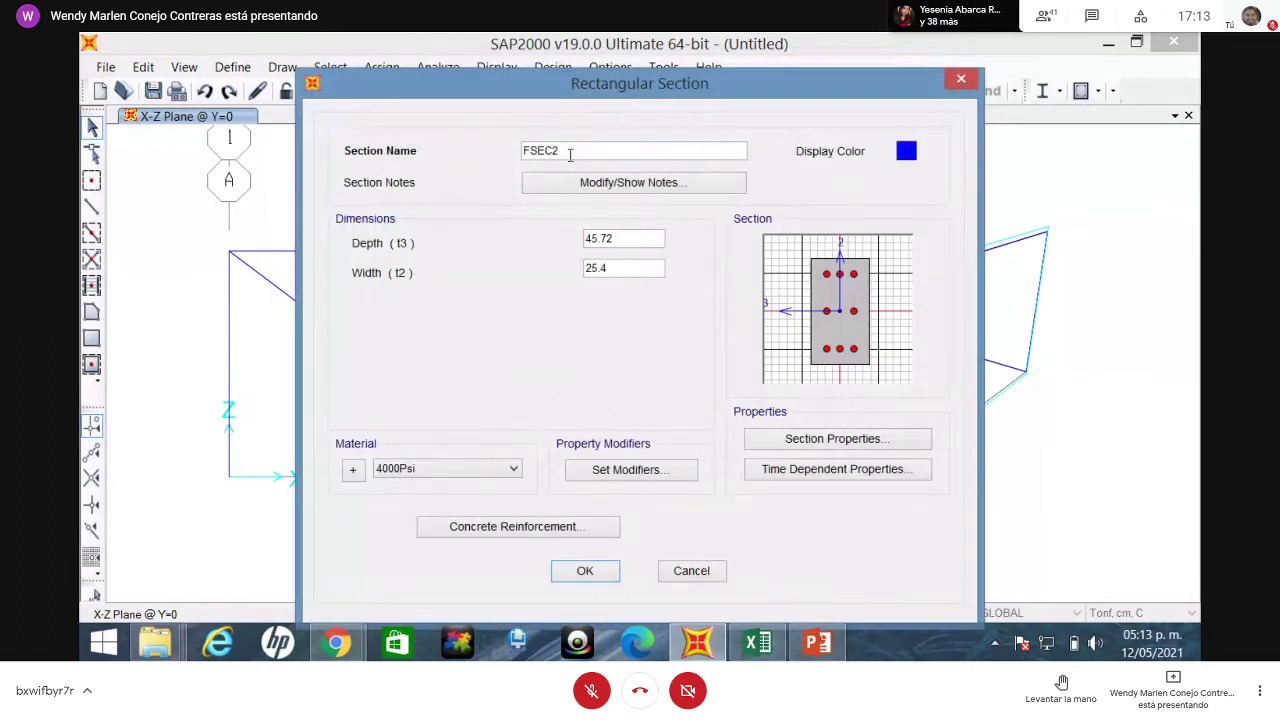
pyautogui.doubleClick(570, 154)
pyautogui.write('iga')
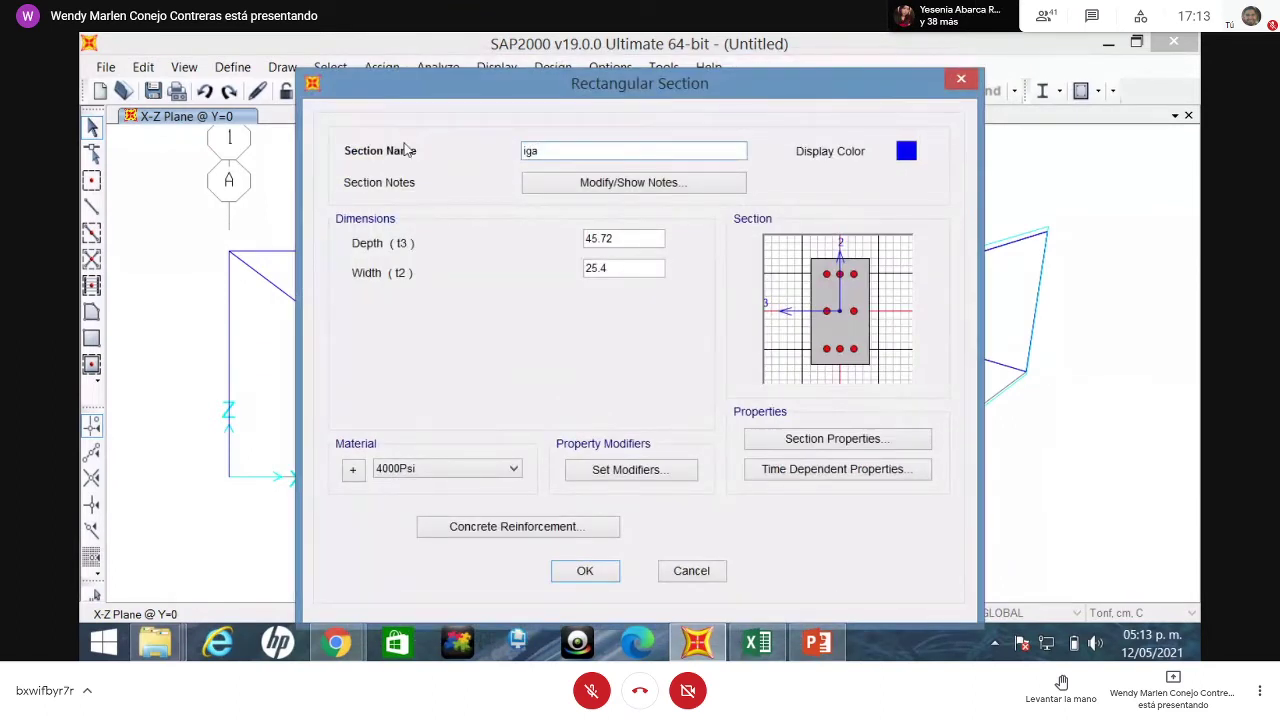
pyautogui.write('ga')
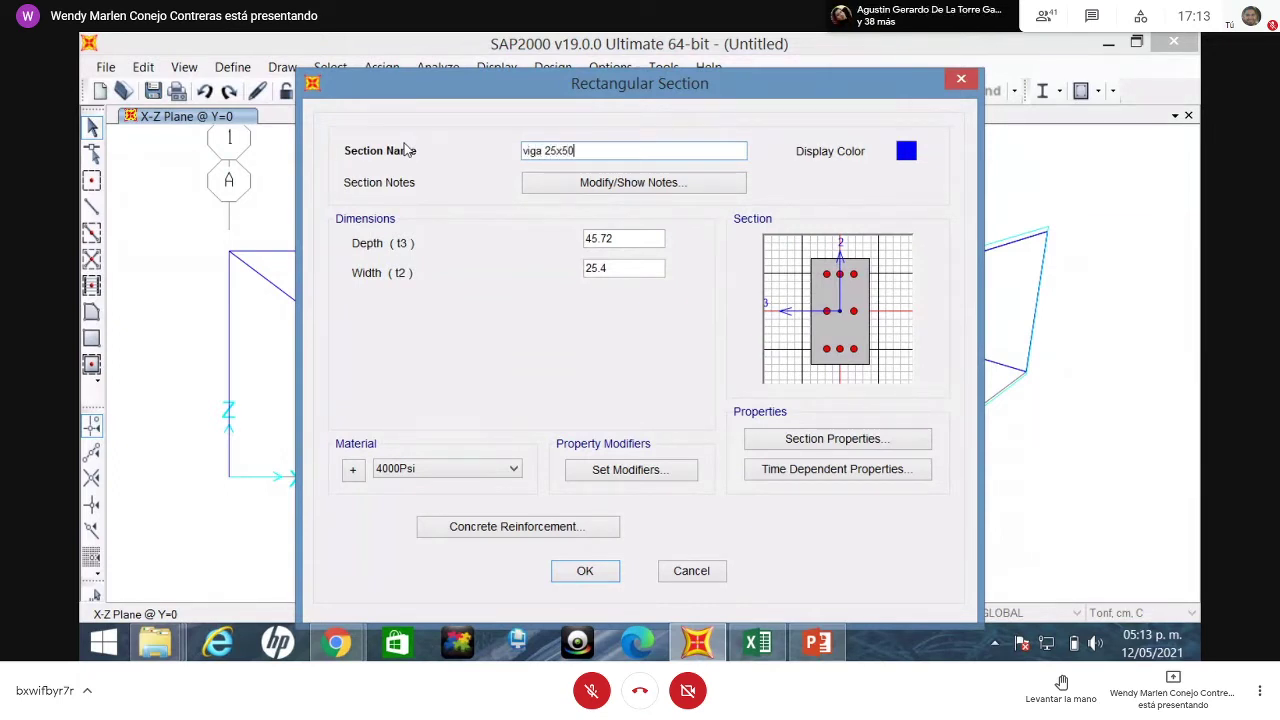
# - Set the viga 25x50 section's depth to 50 cm and its width to 25 cm
pyautogui.click(817, 642)
pyautogui.click(817, 642)
pyautogui.click(634, 243)
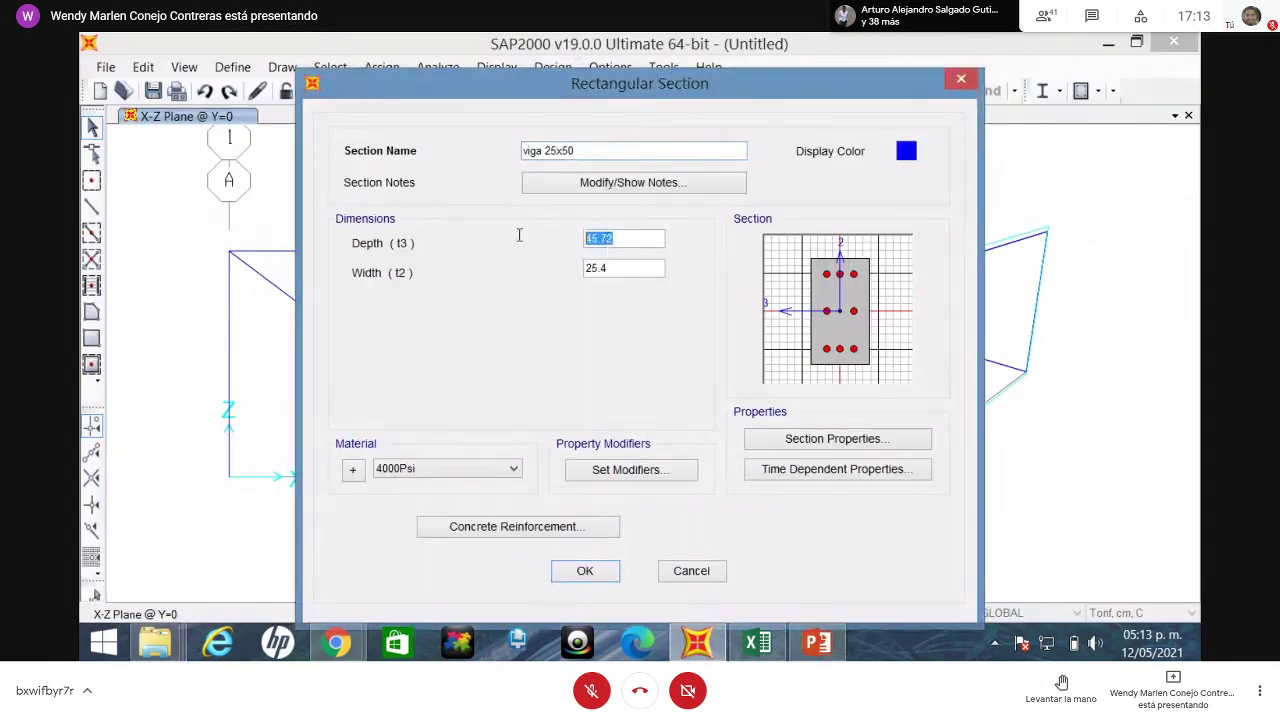
pyautogui.write('50')
pyautogui.click(642, 270)
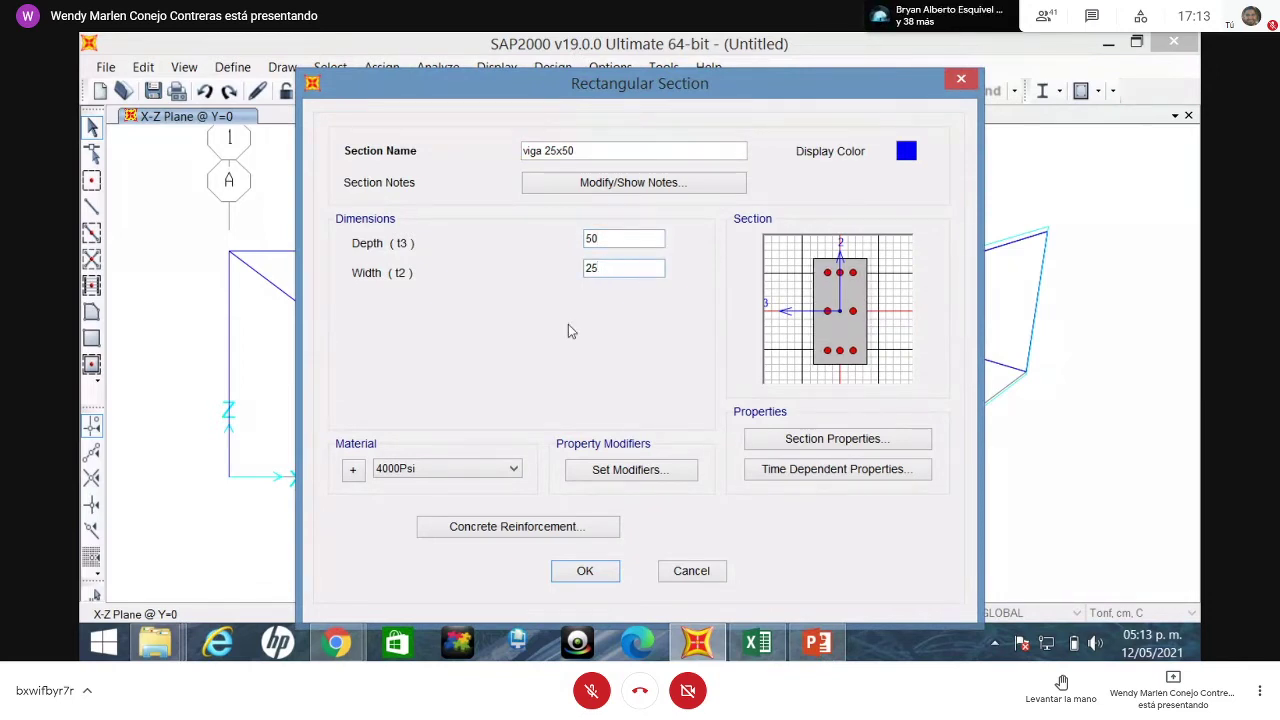
# - Assign material fc 200 and the Beam reinforcement design type to the viga 25x50 section and accept it
pyautogui.click(449, 470)
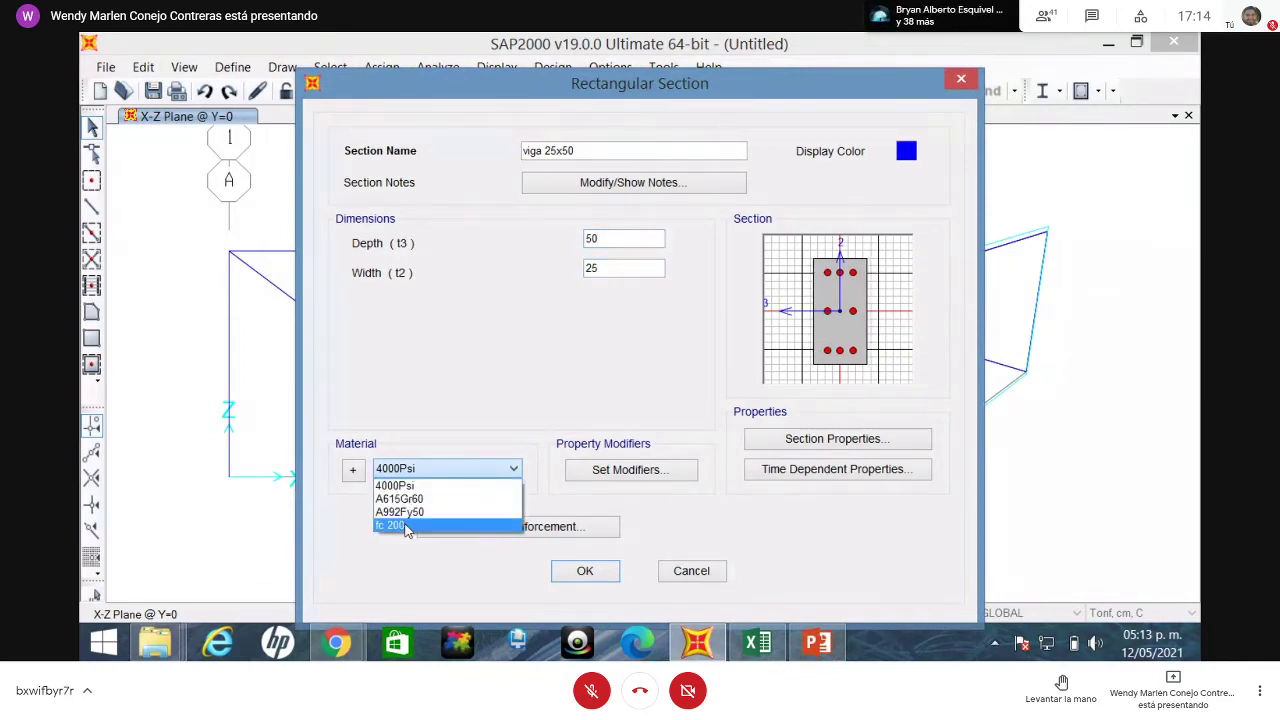
pyautogui.click(407, 527)
pyautogui.click(534, 526)
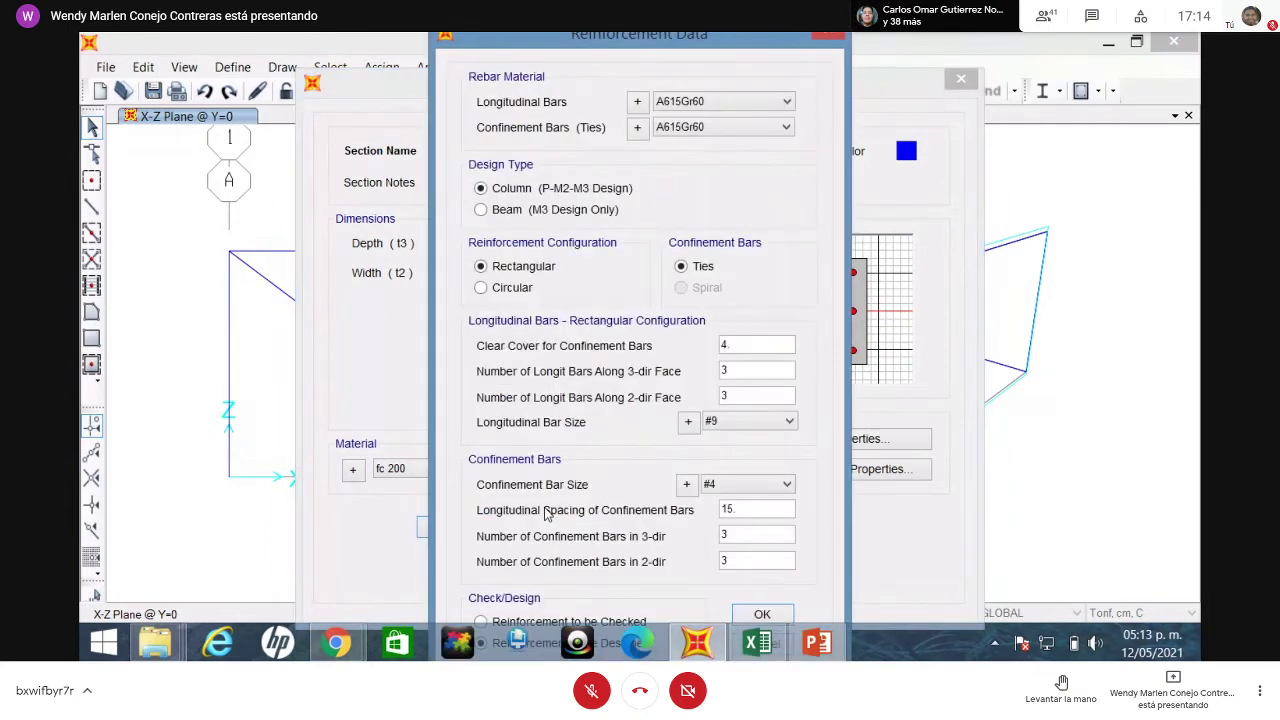
pyautogui.click(518, 209)
pyautogui.click(592, 456)
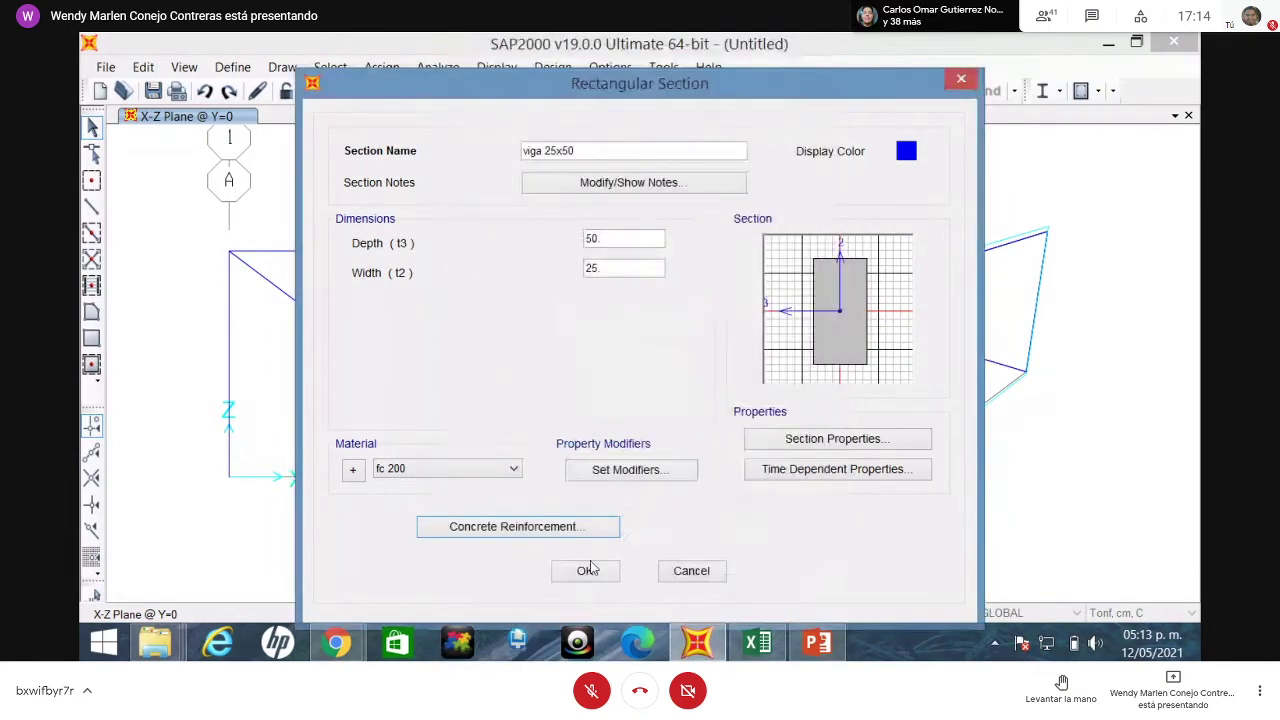
pyautogui.click(586, 572)
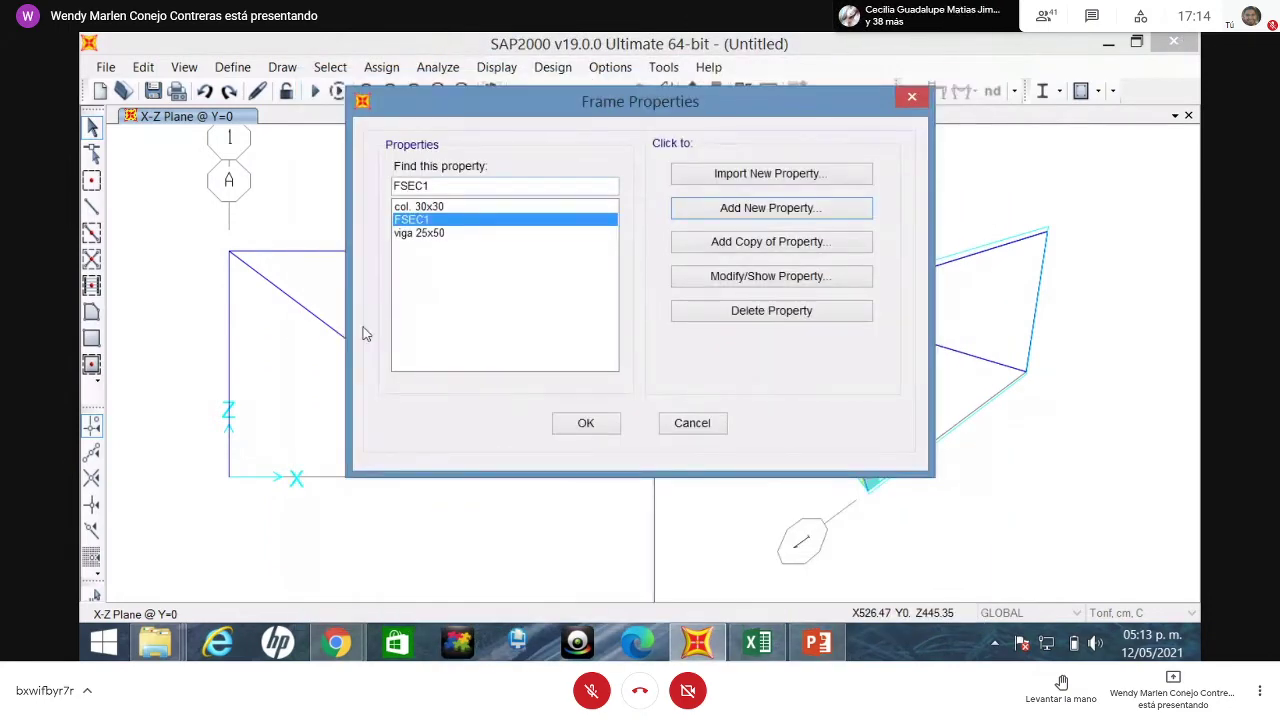
# - Copy the viga 25x50 section under the name barra d, with depth and width both set to 20 cm
pyautogui.click(506, 236)
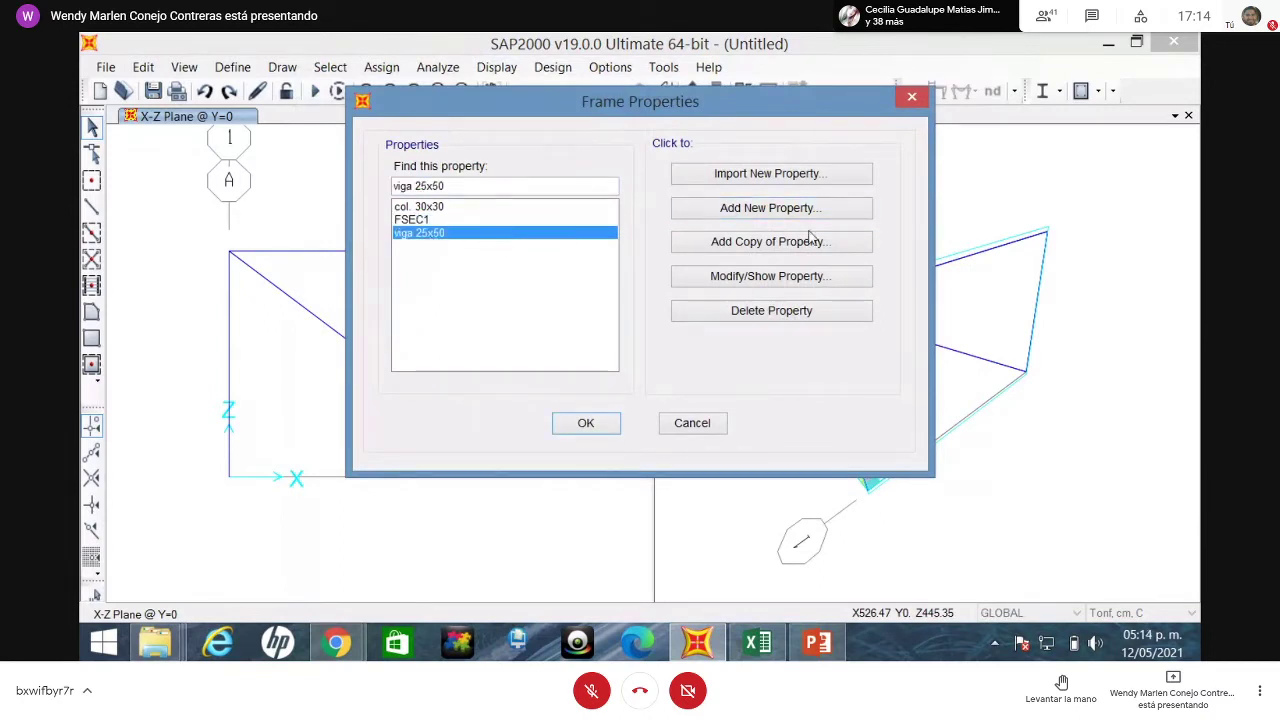
pyautogui.click(777, 242)
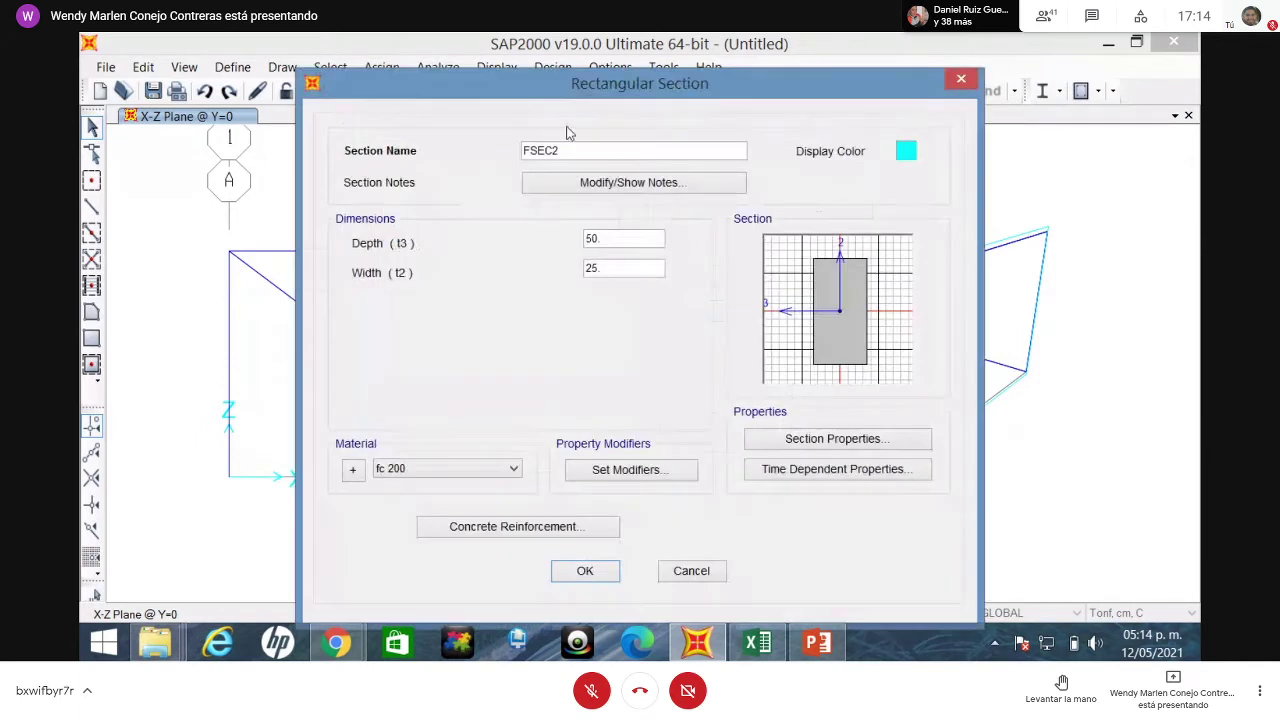
pyautogui.doubleClick(566, 150)
pyautogui.write('barra d')
pyautogui.doubleClick(608, 238)
pyautogui.write('20')
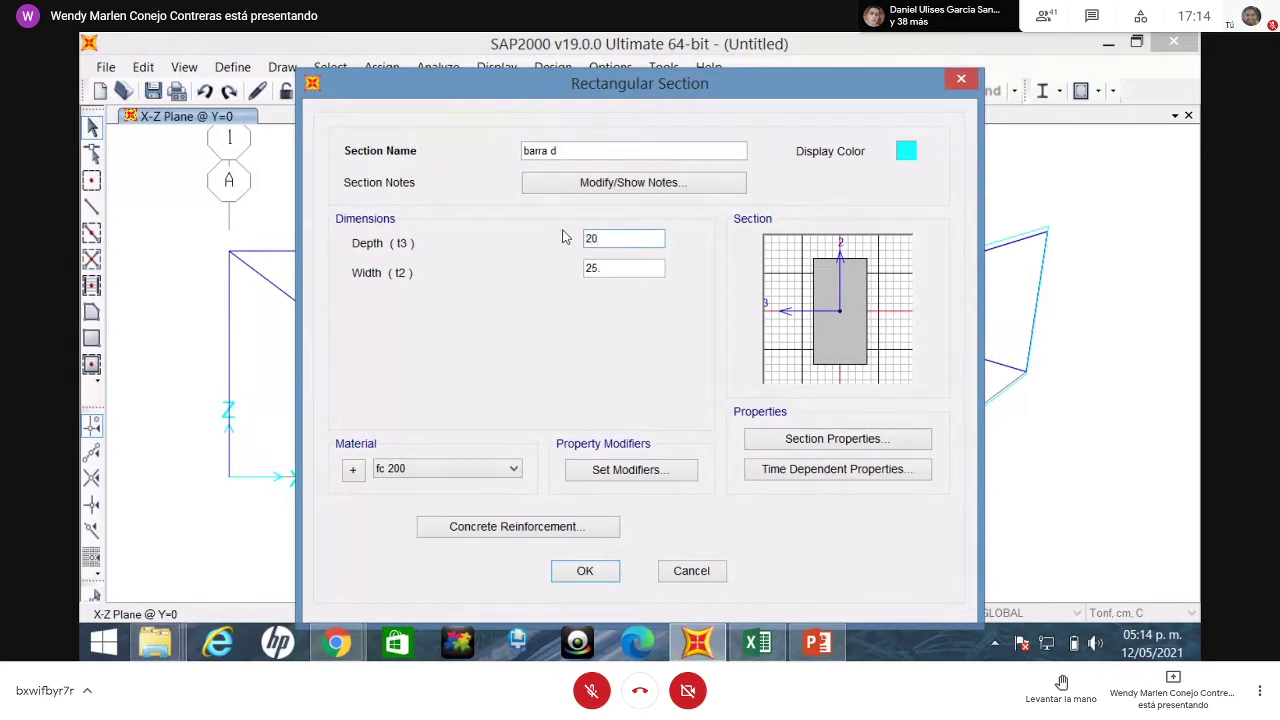
pyautogui.moveTo(608, 266); pyautogui.dragTo(563, 273)
pyautogui.write('2')
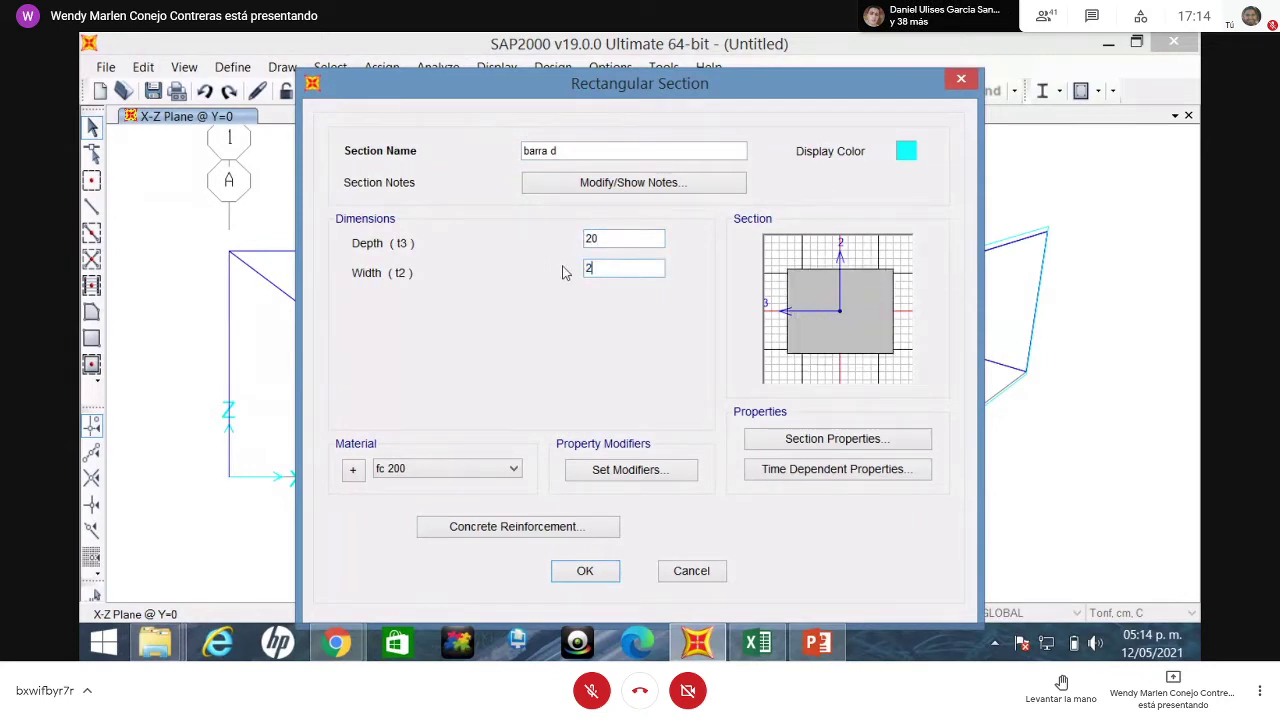
pyautogui.write('0')
# - Keep material fc 200 and the Beam reinforcement design type for barra d and accept the section
pyautogui.click(430, 466)
pyautogui.click(484, 526)
pyautogui.click(486, 526)
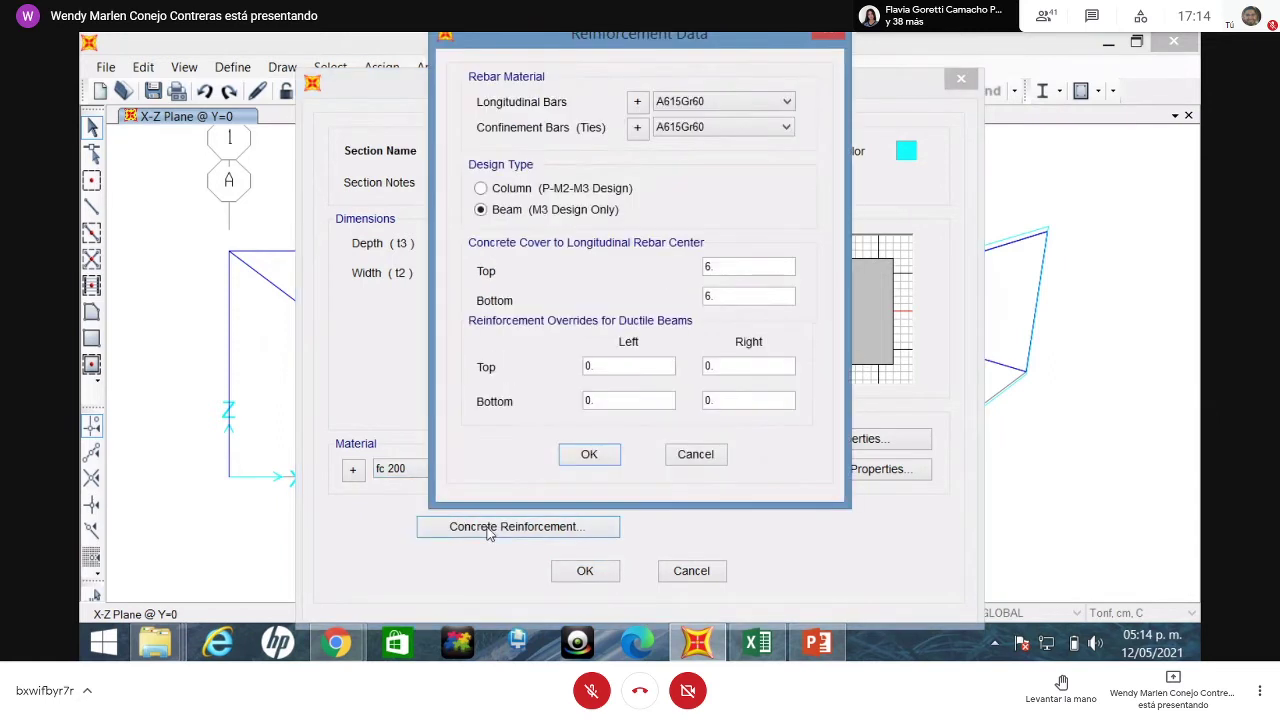
pyautogui.click(599, 457)
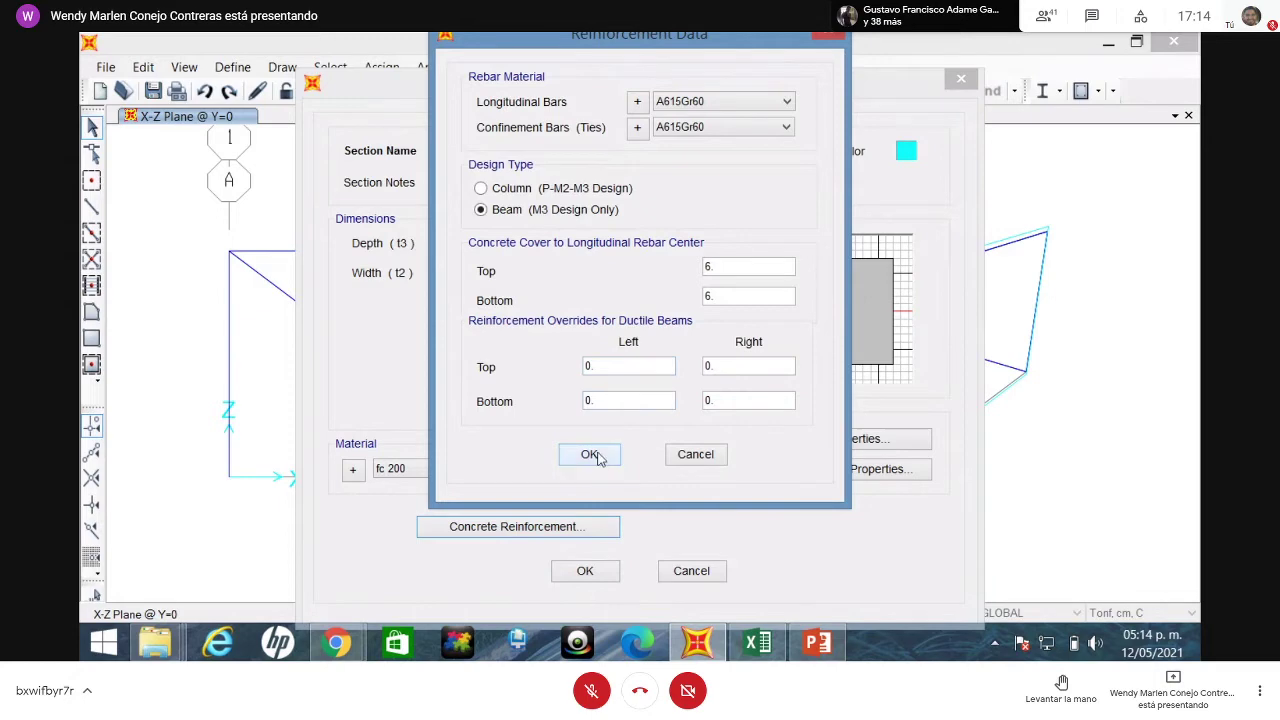
pyautogui.click(590, 572)
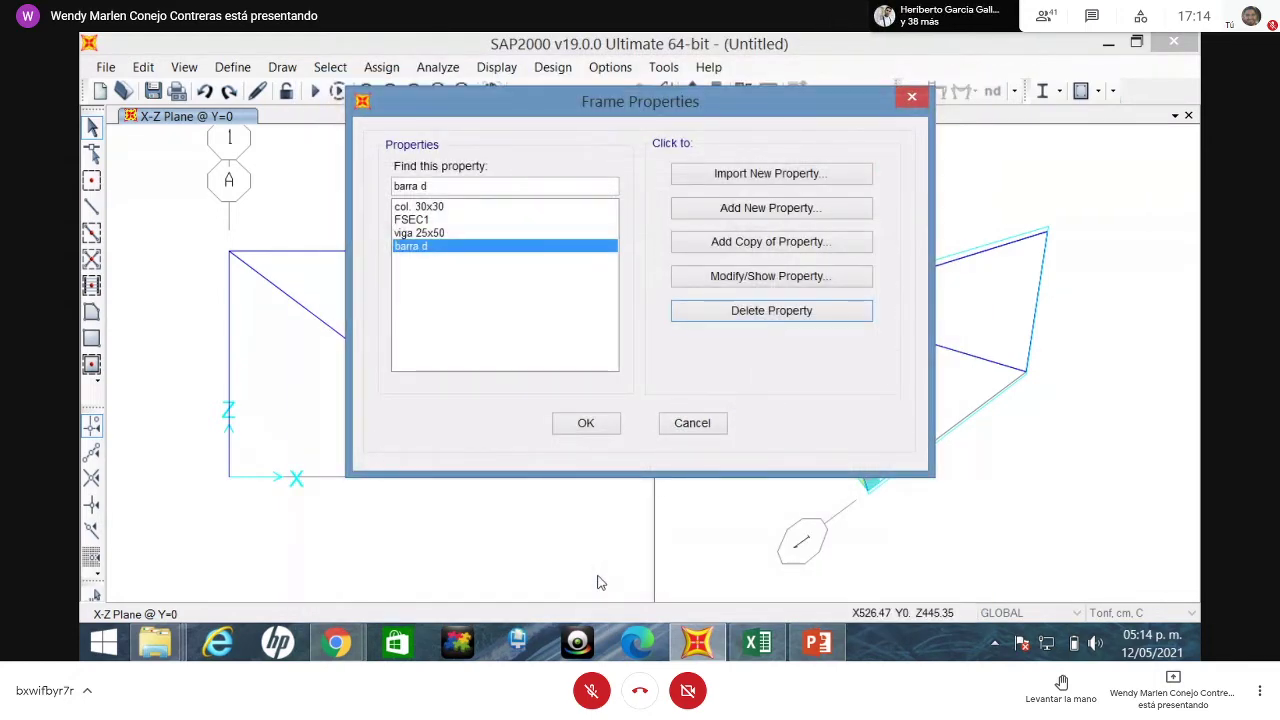
# - Add a copy of the barra d section using the Column reinforcement design type and finish the frame section definitions
pyautogui.click(740, 242)
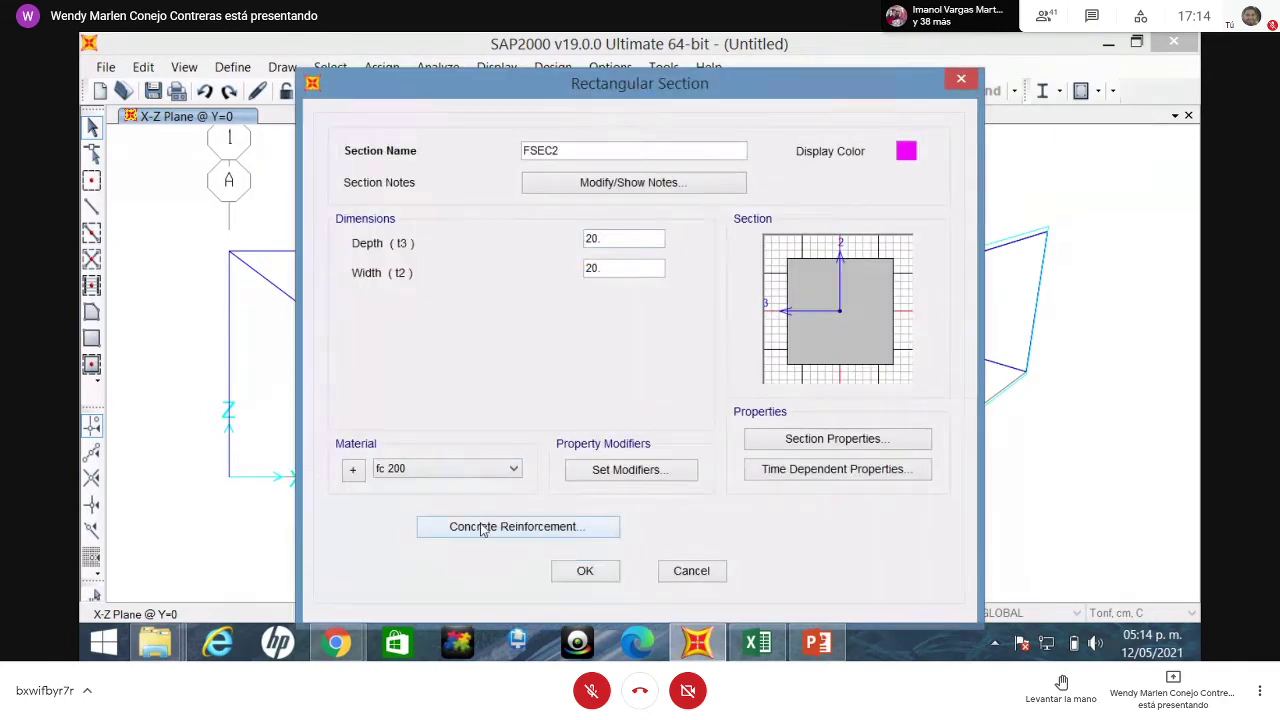
pyautogui.click(488, 526)
pyautogui.click(481, 188)
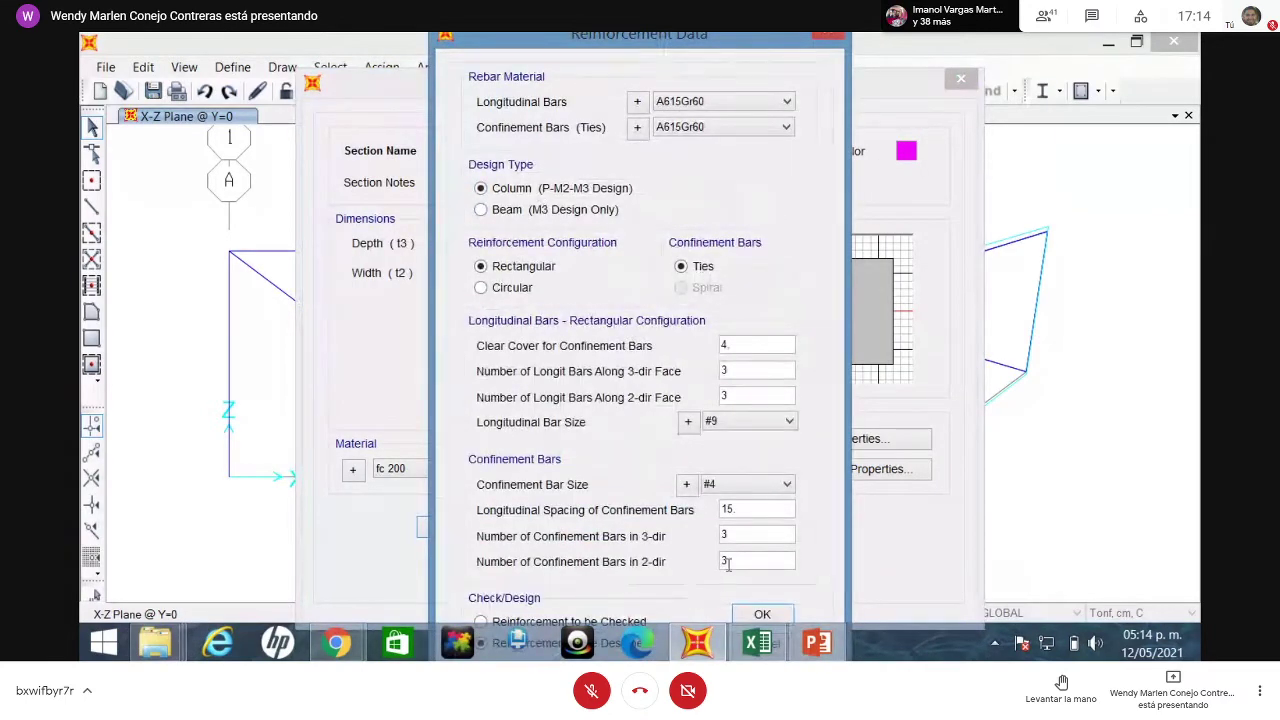
pyautogui.click(762, 614)
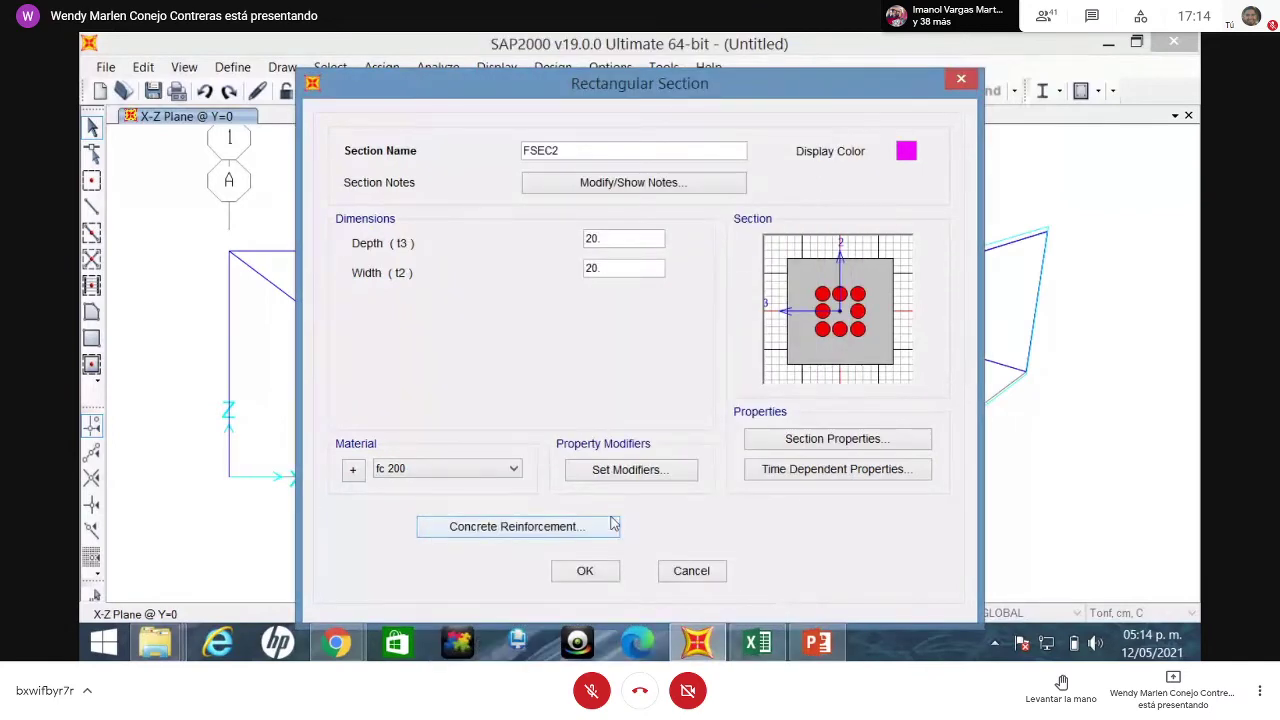
pyautogui.click(585, 571)
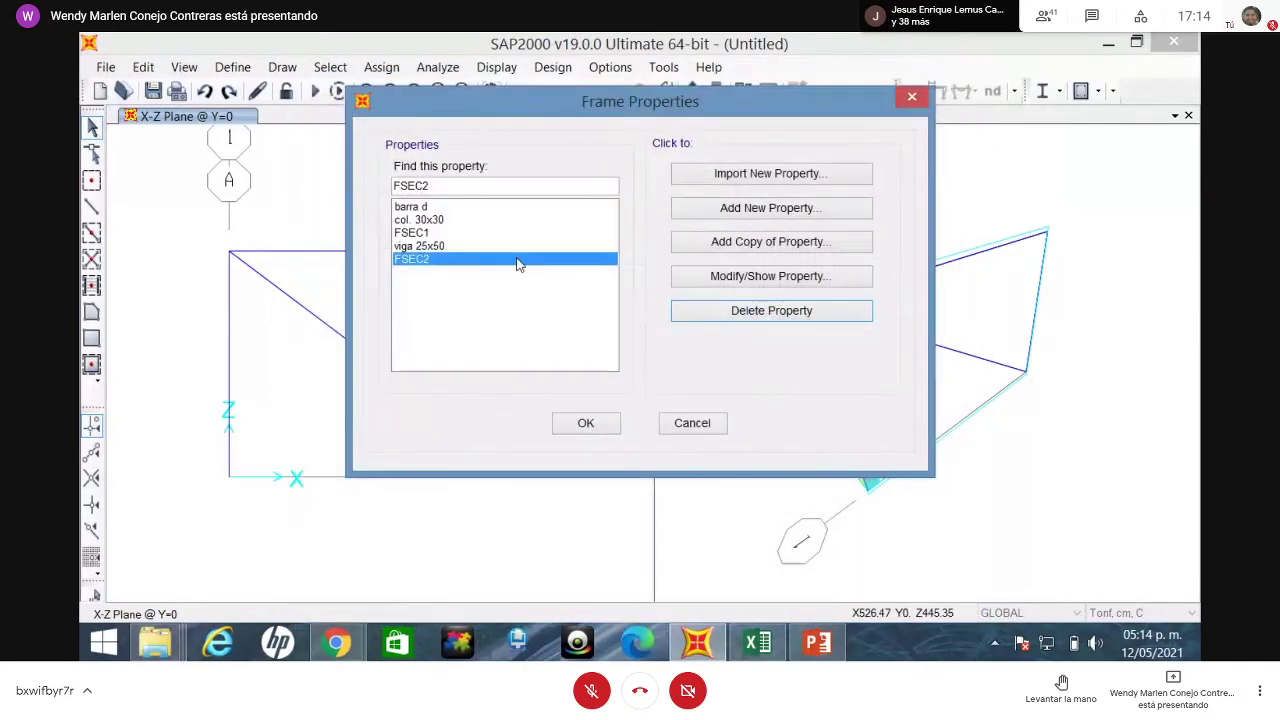
pyautogui.click(586, 424)
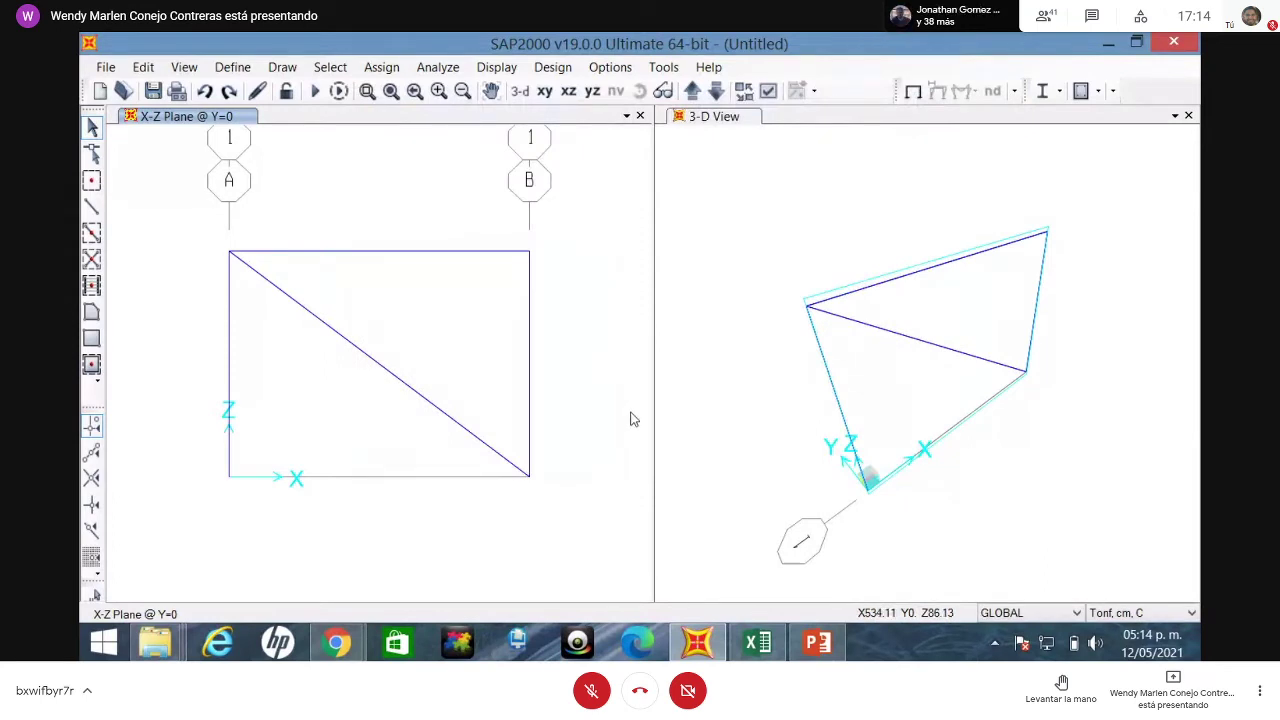
# - Add a load pattern named CV of type Live with a self weight multiplier of 0
pyautogui.click(232, 67)
pyautogui.click(268, 388)
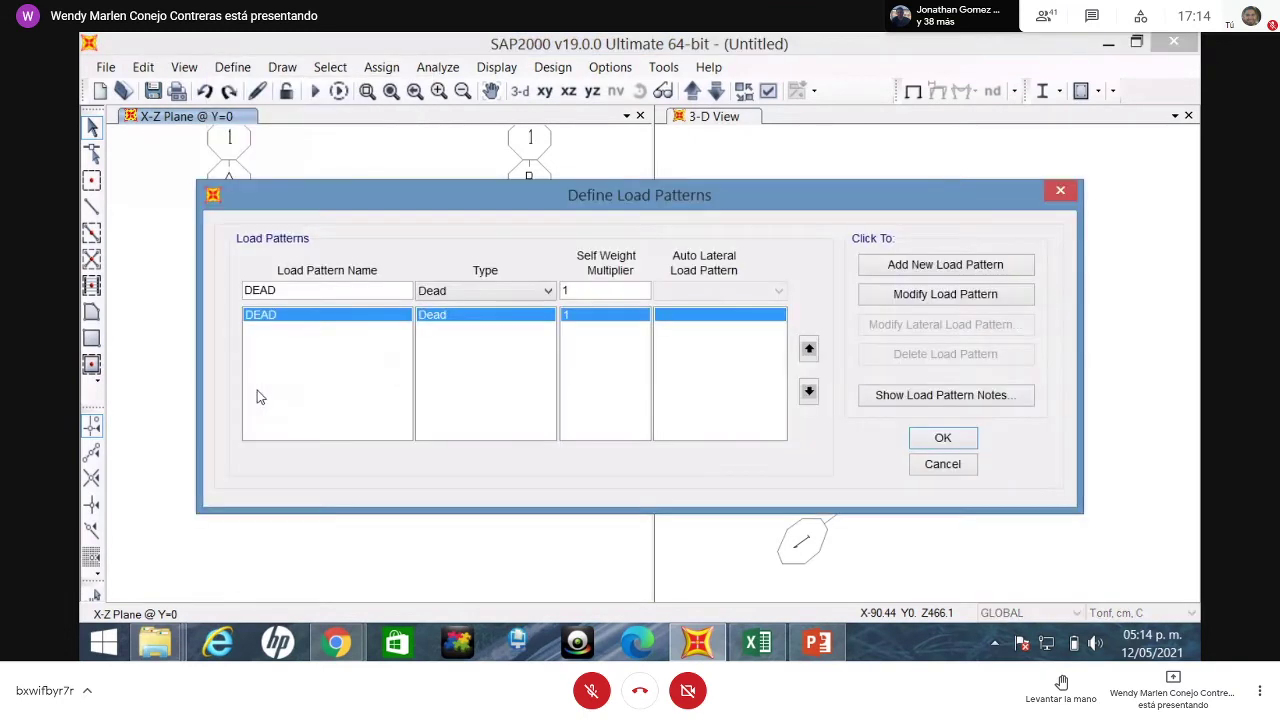
pyautogui.doubleClick(363, 288)
pyautogui.write('c')
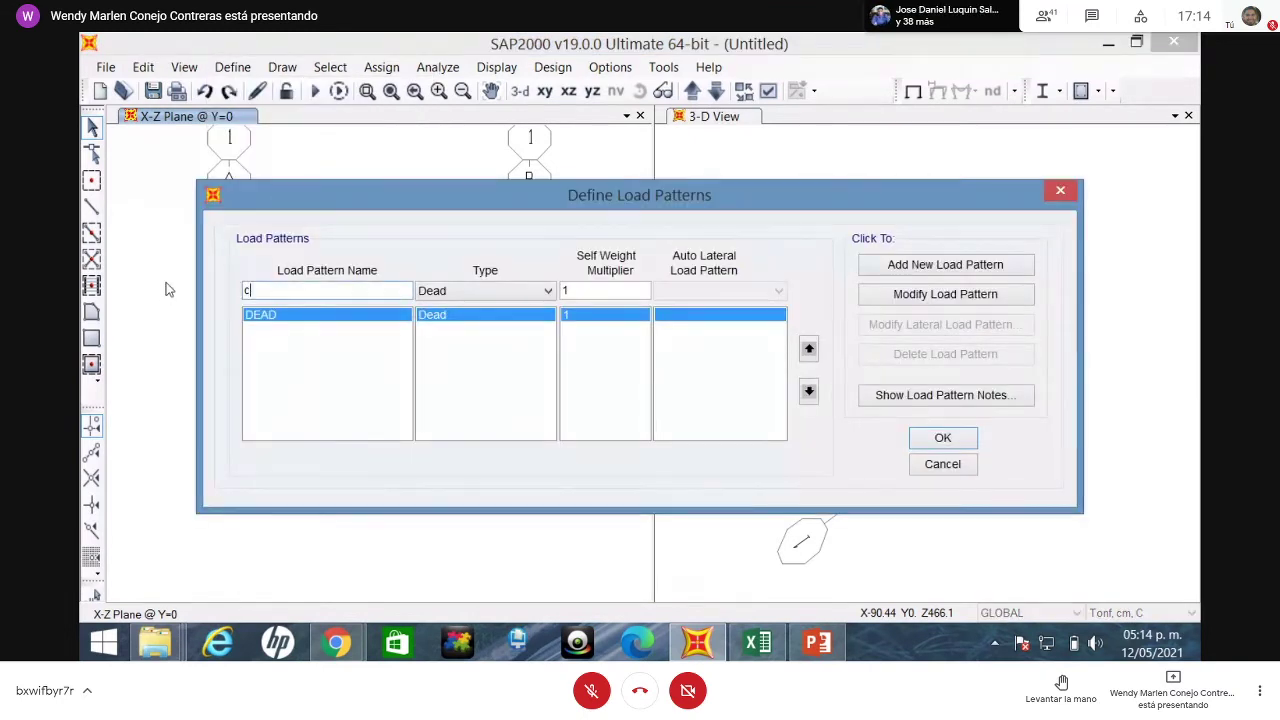
pyautogui.click(530, 291)
pyautogui.click(477, 333)
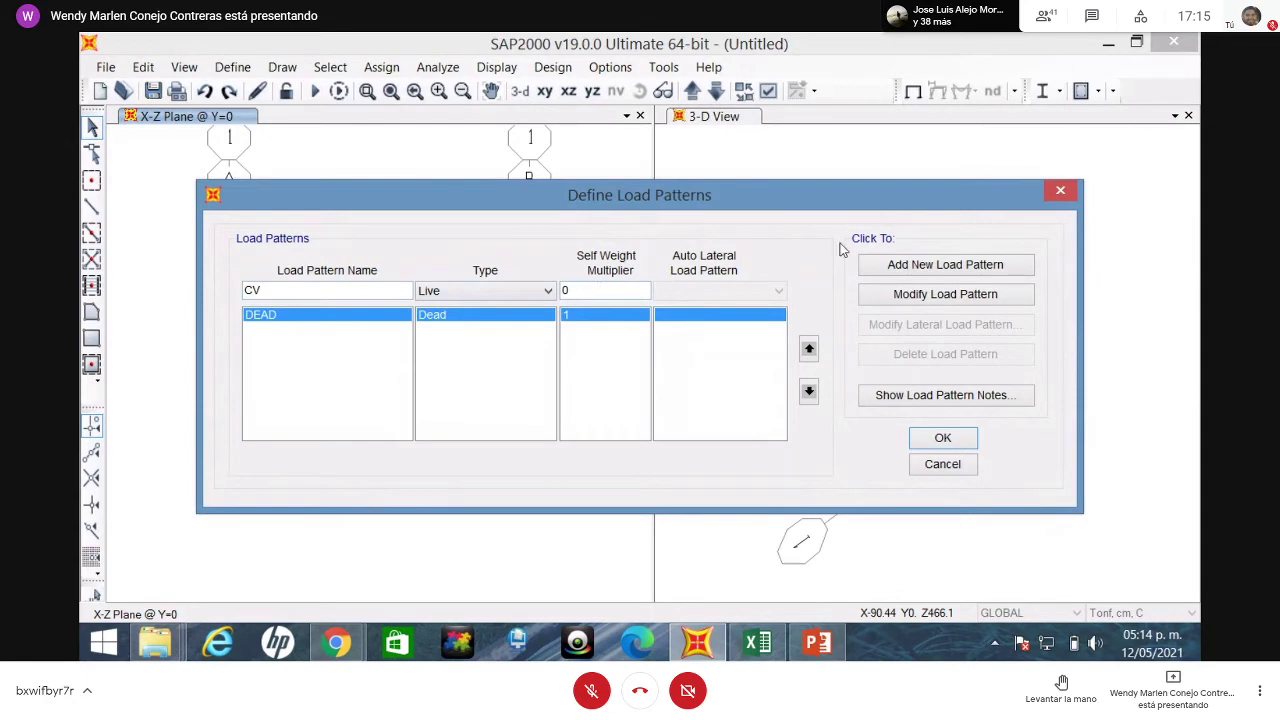
pyautogui.click(901, 265)
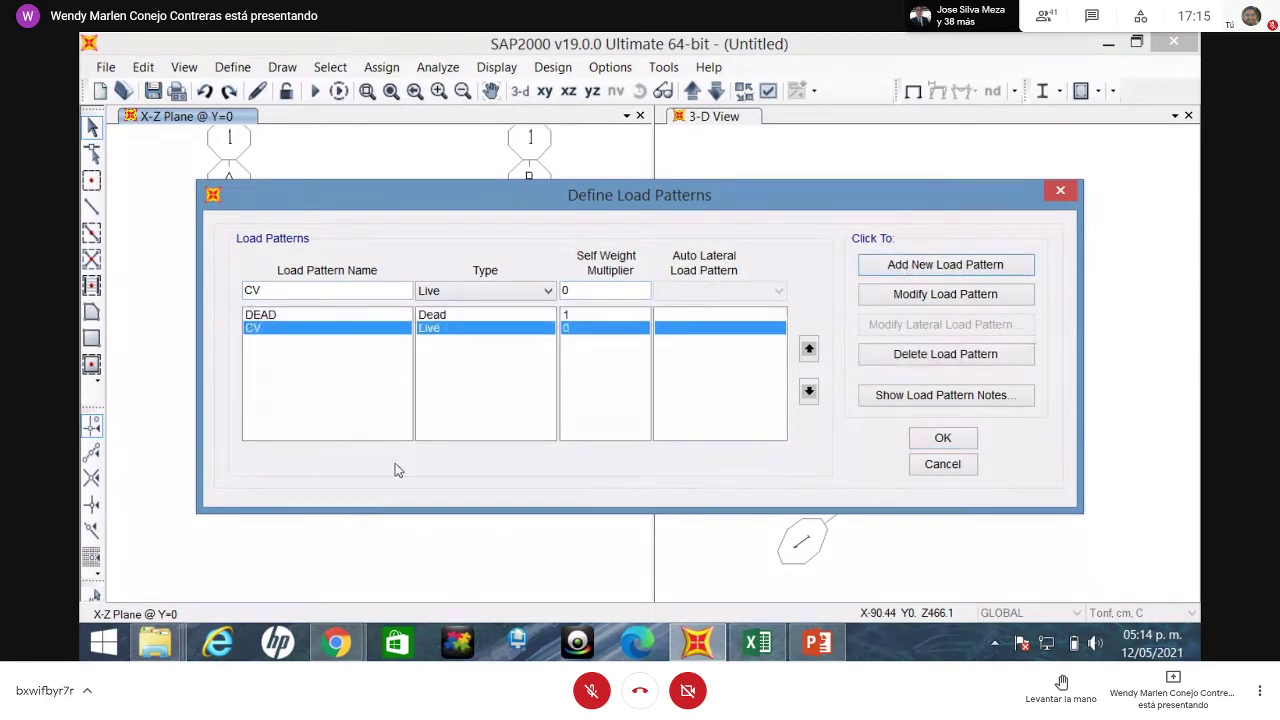
pyautogui.click(943, 438)
# - Assign fixed restraints to the two base joints on grid lines A and B
pyautogui.click(230, 477)
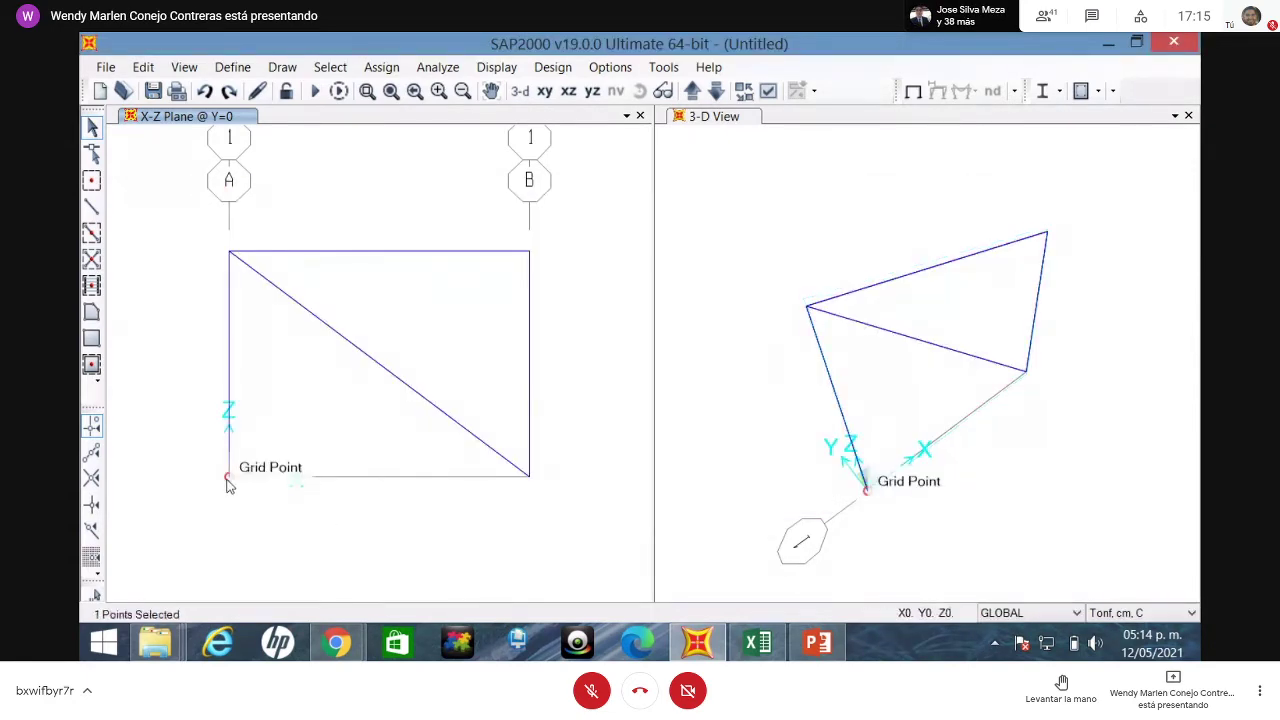
pyautogui.click(529, 476)
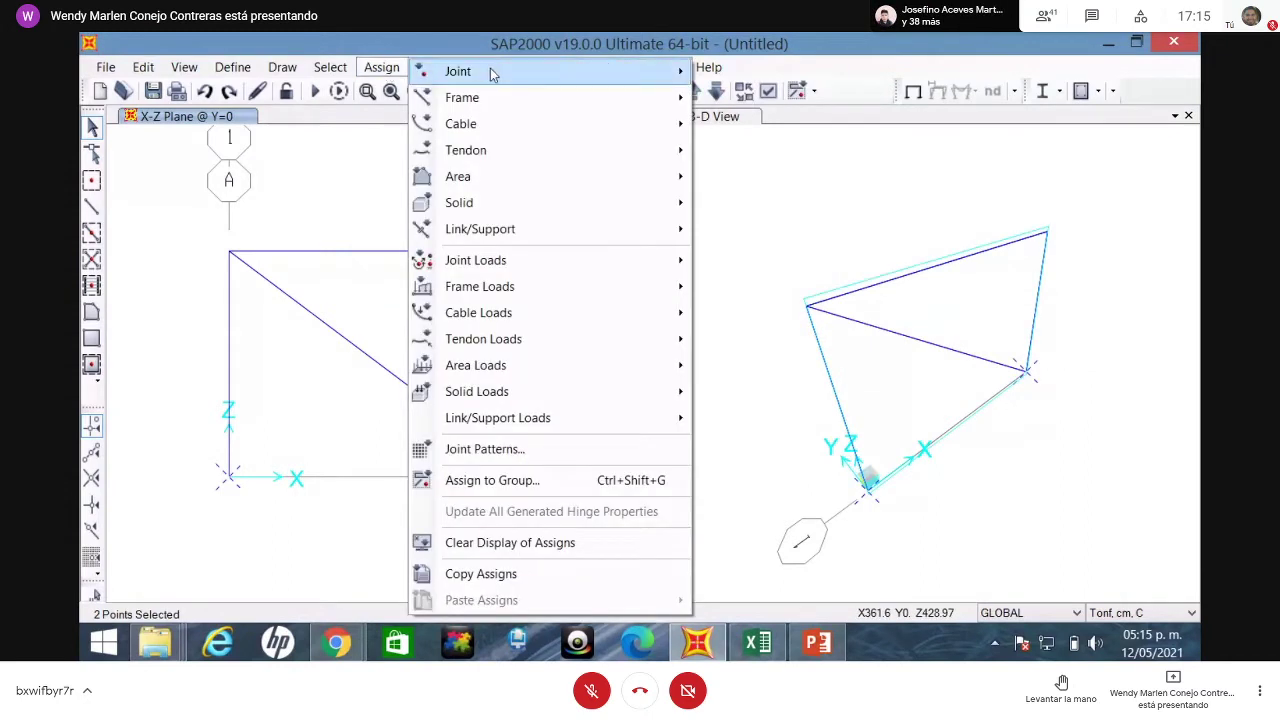
pyautogui.moveTo(490, 74)
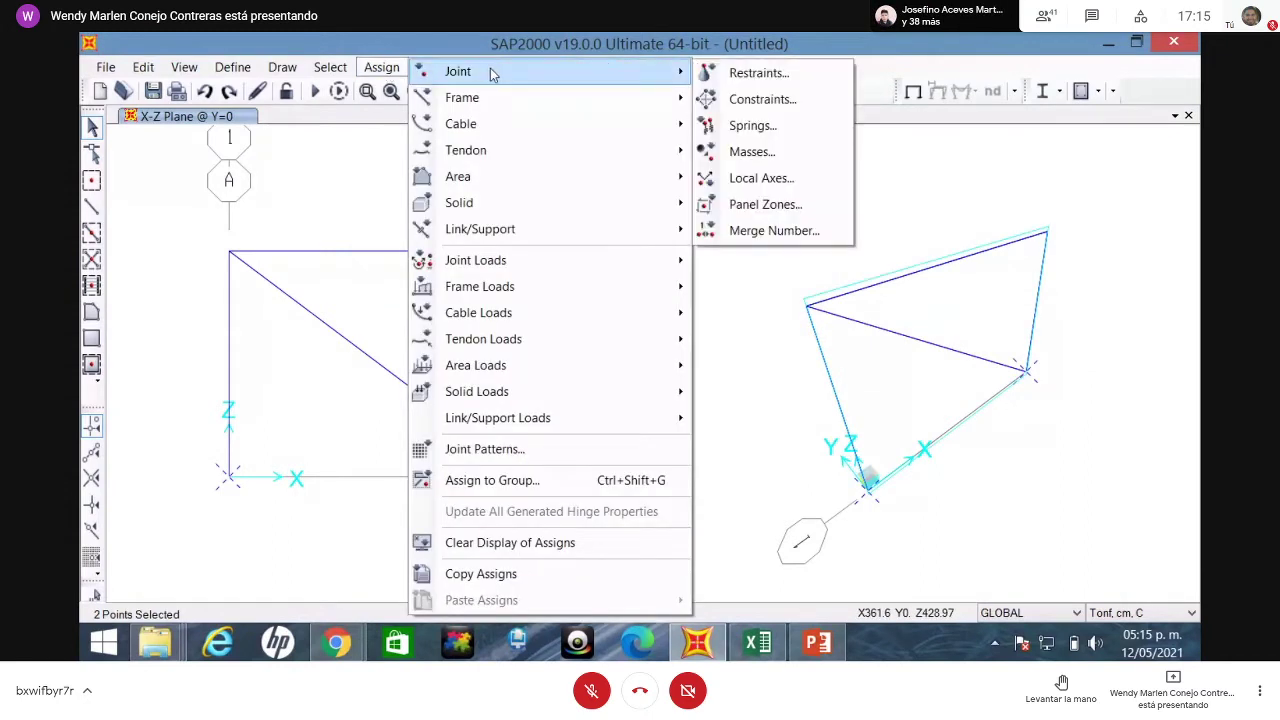
pyautogui.click(759, 73)
pyautogui.click(520, 385)
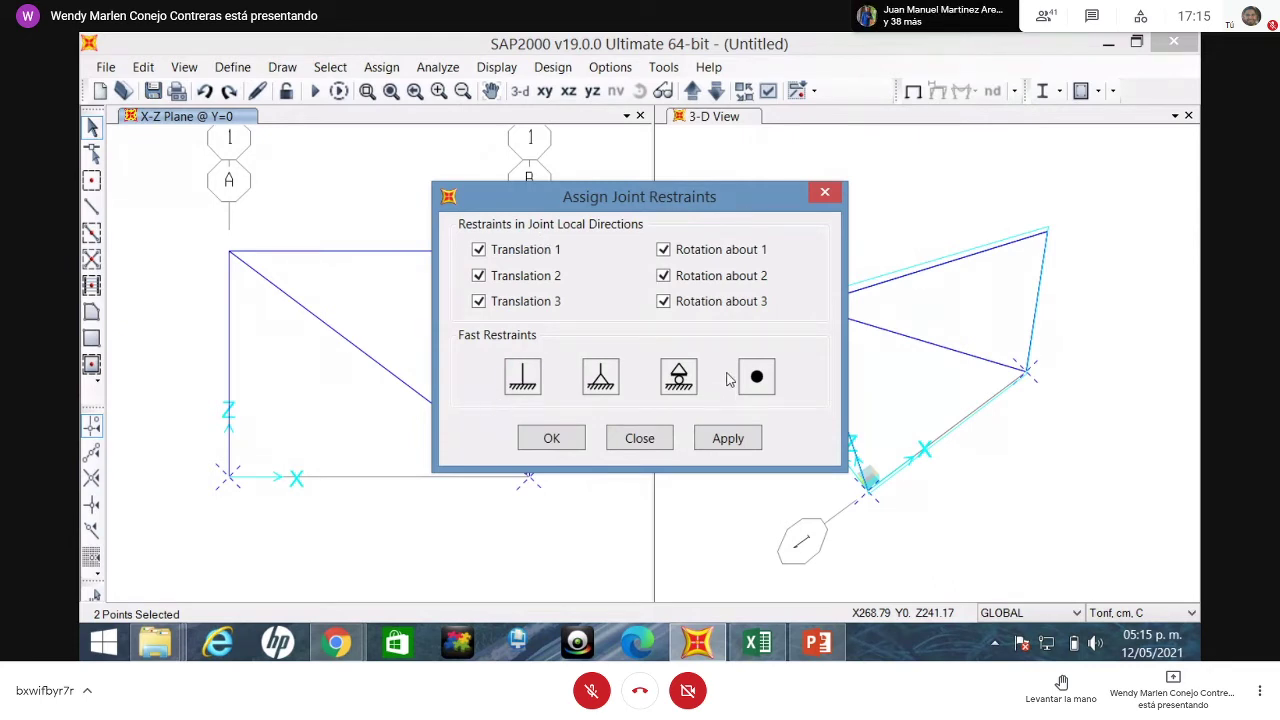
pyautogui.click(728, 438)
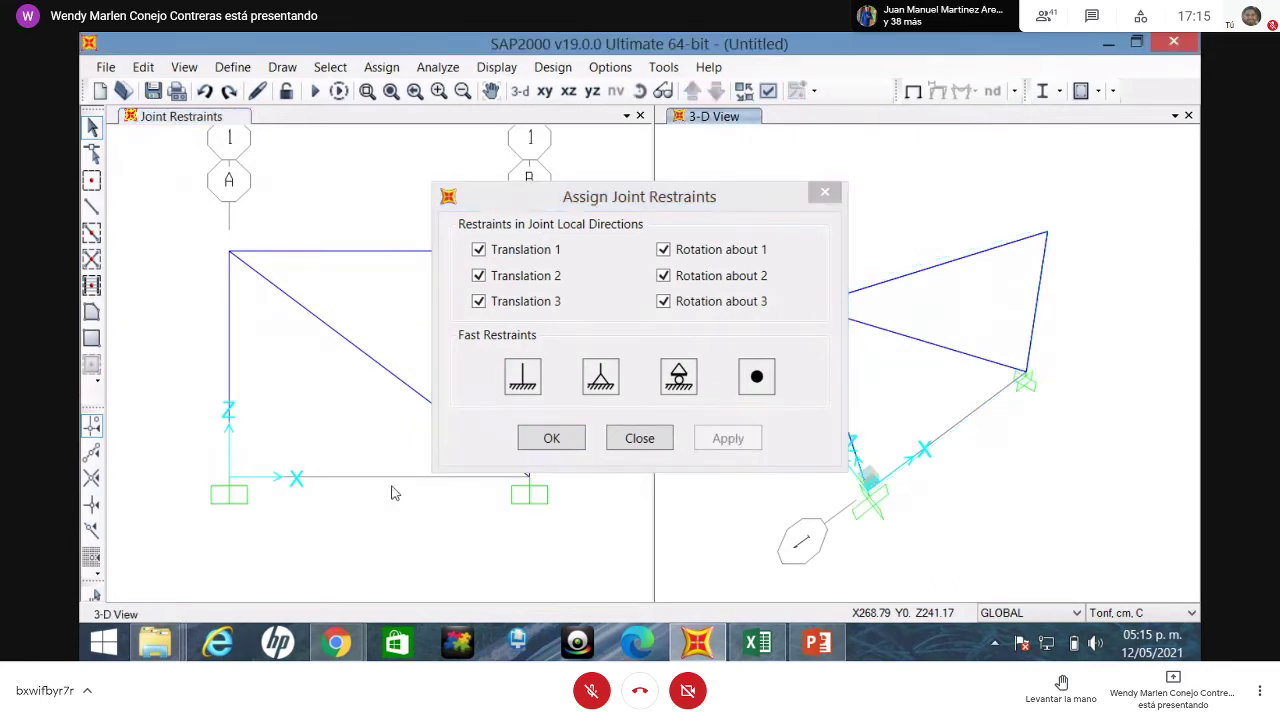
pyautogui.click(558, 438)
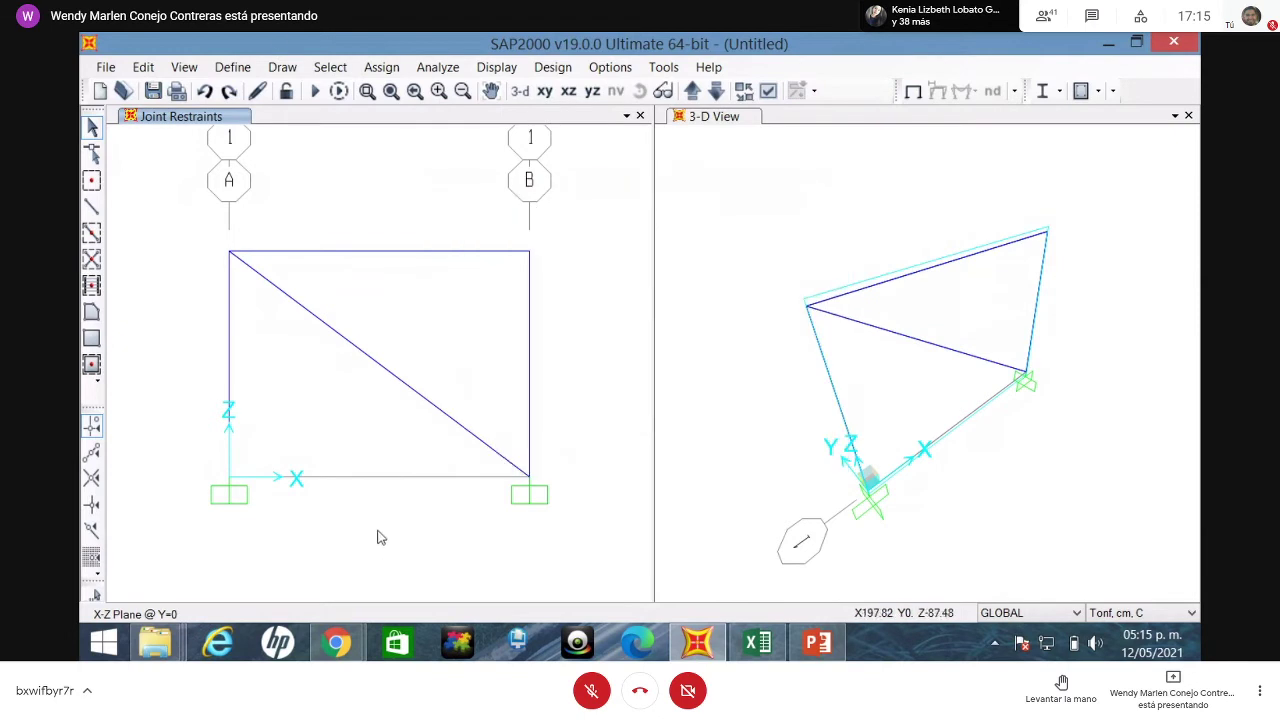
# - Assign the col. 30x30 section to the two vertical members on grid lines A and B
pyautogui.click(528, 392)
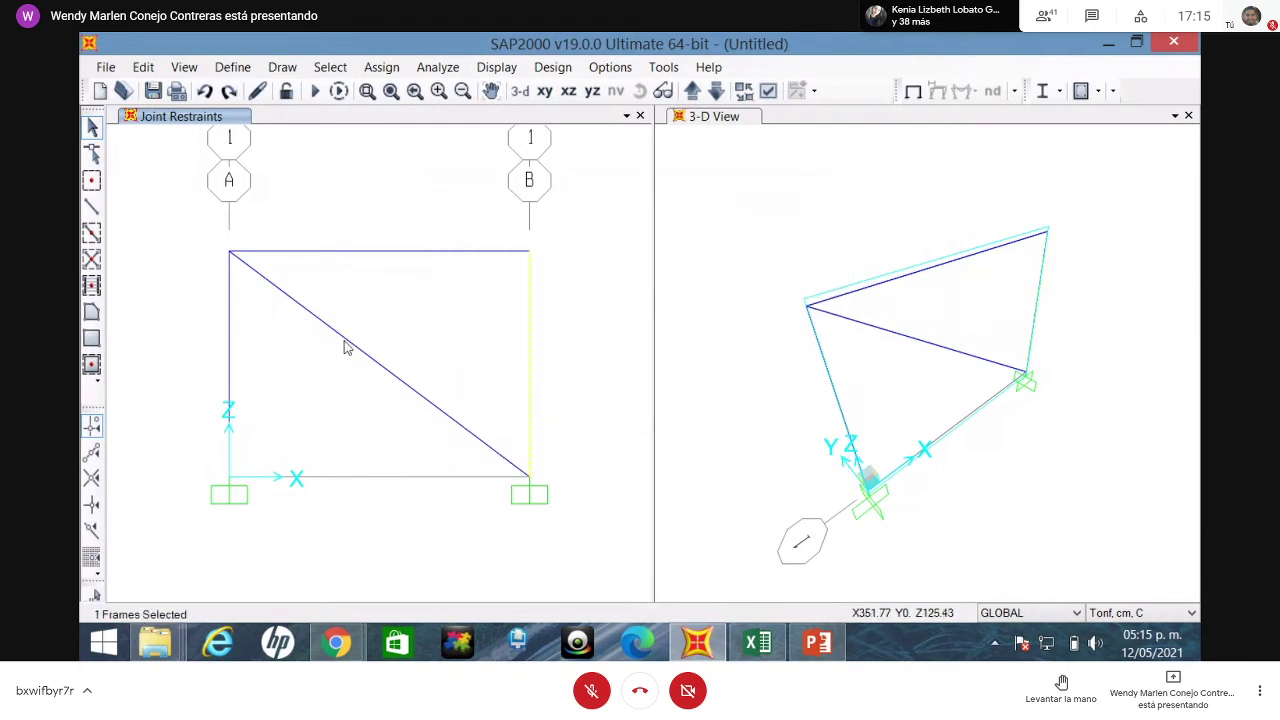
pyautogui.click(230, 370)
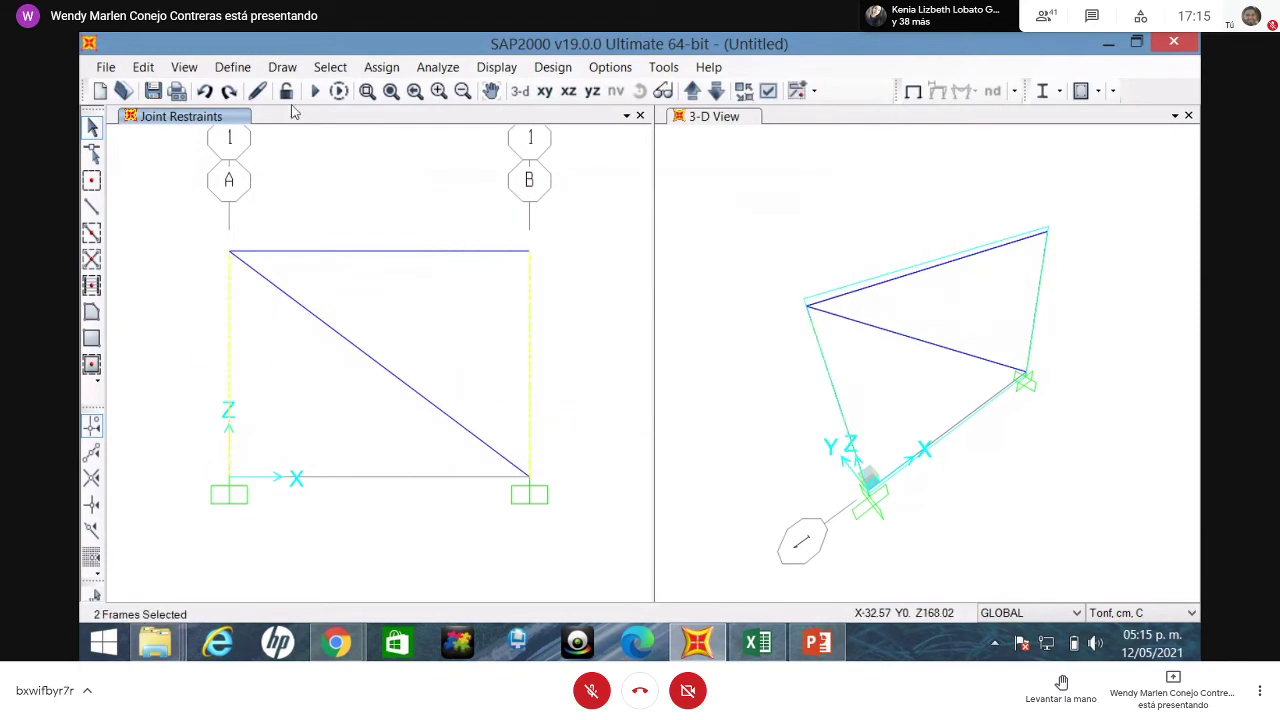
pyautogui.click(379, 67)
pyautogui.moveTo(488, 99)
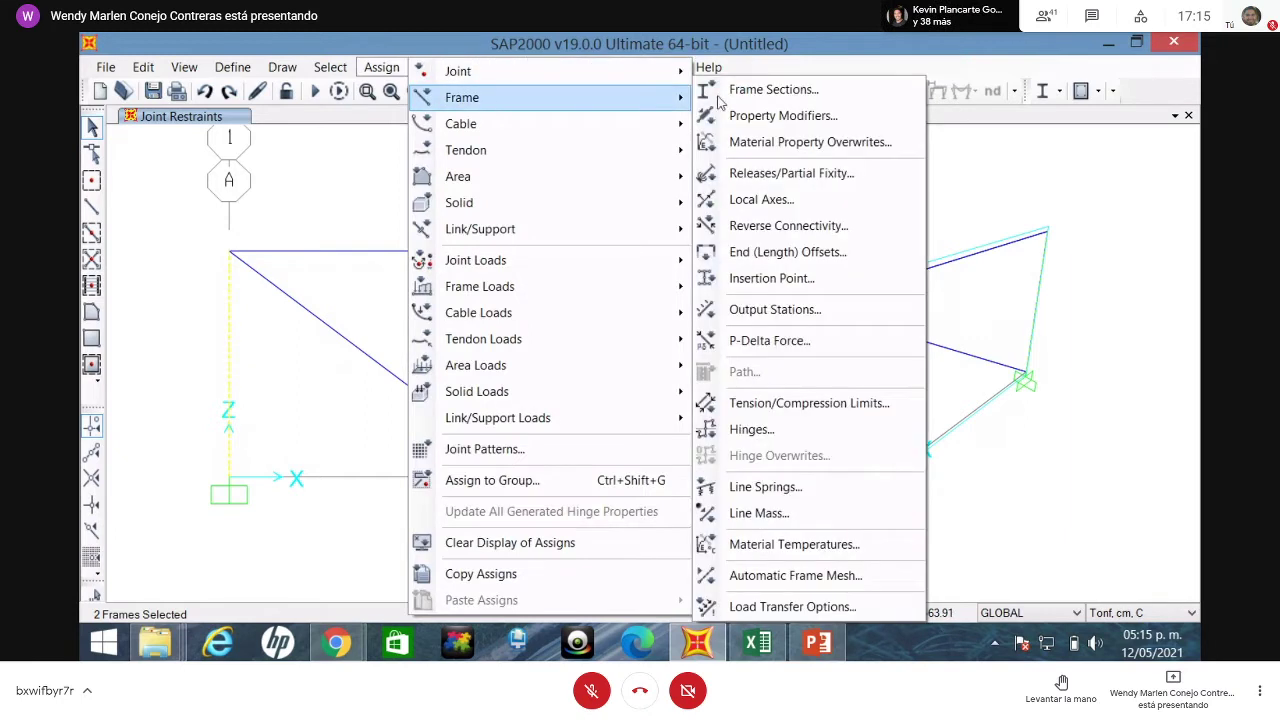
pyautogui.click(774, 90)
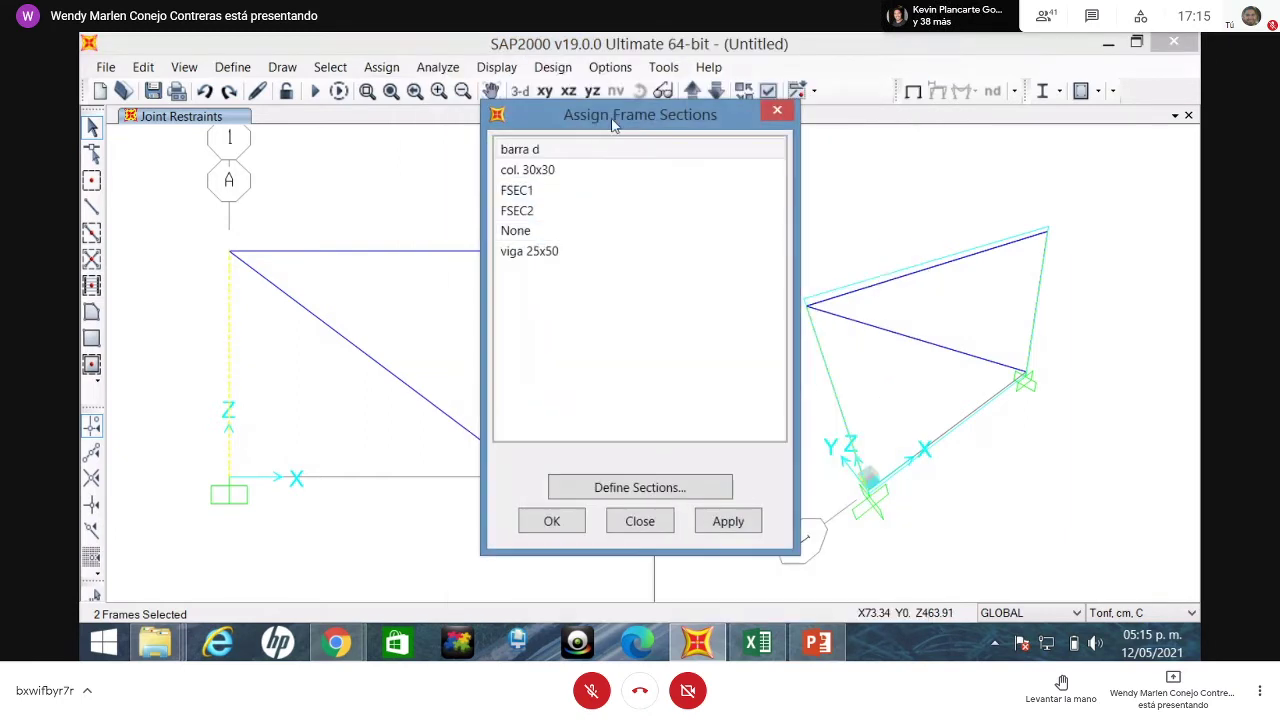
pyautogui.moveTo(602, 114); pyautogui.dragTo(942, 114)
pyautogui.click(867, 169)
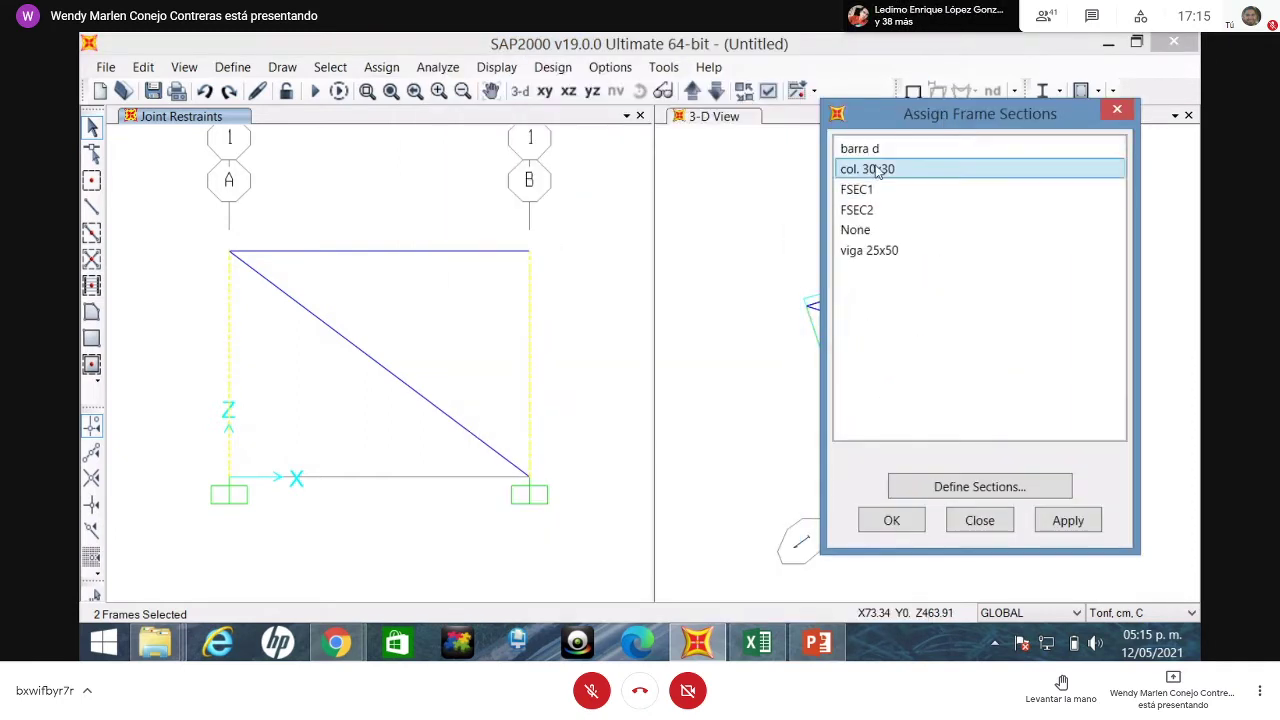
pyautogui.click(1063, 521)
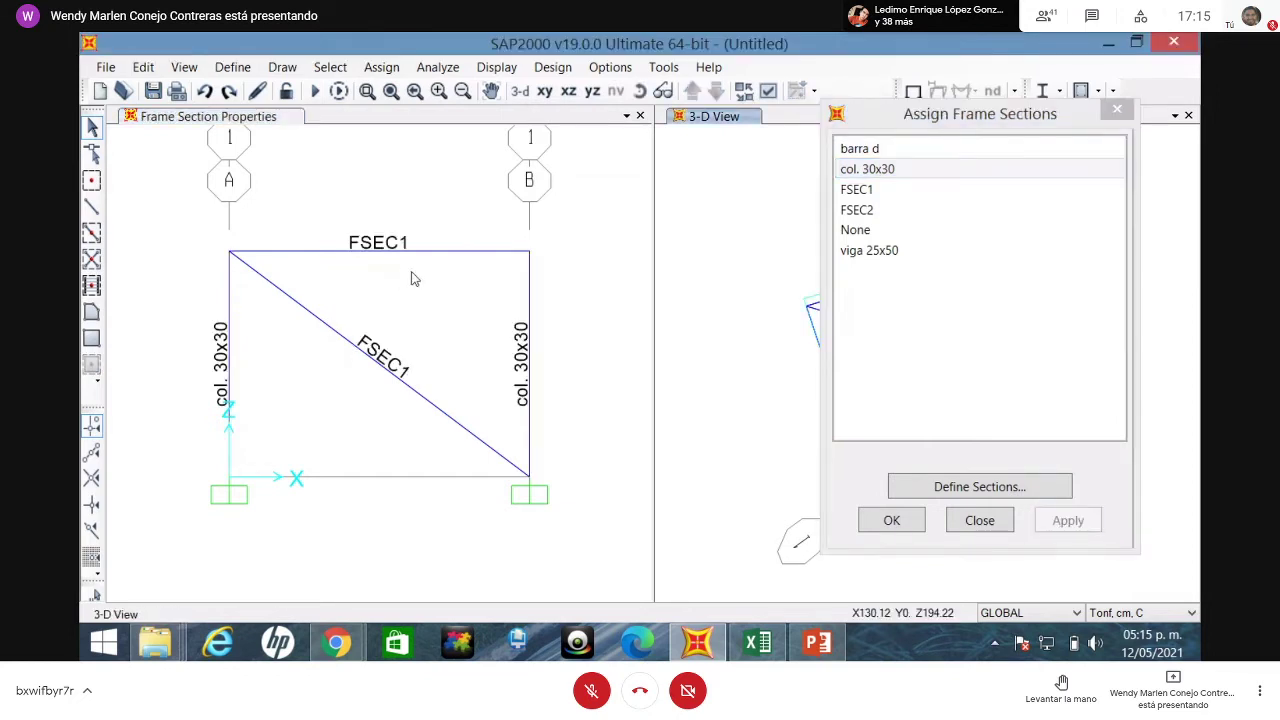
# - Assign the viga 25x50 section to the horizontal beam and the barra d section to the diagonal member
pyautogui.click(450, 251)
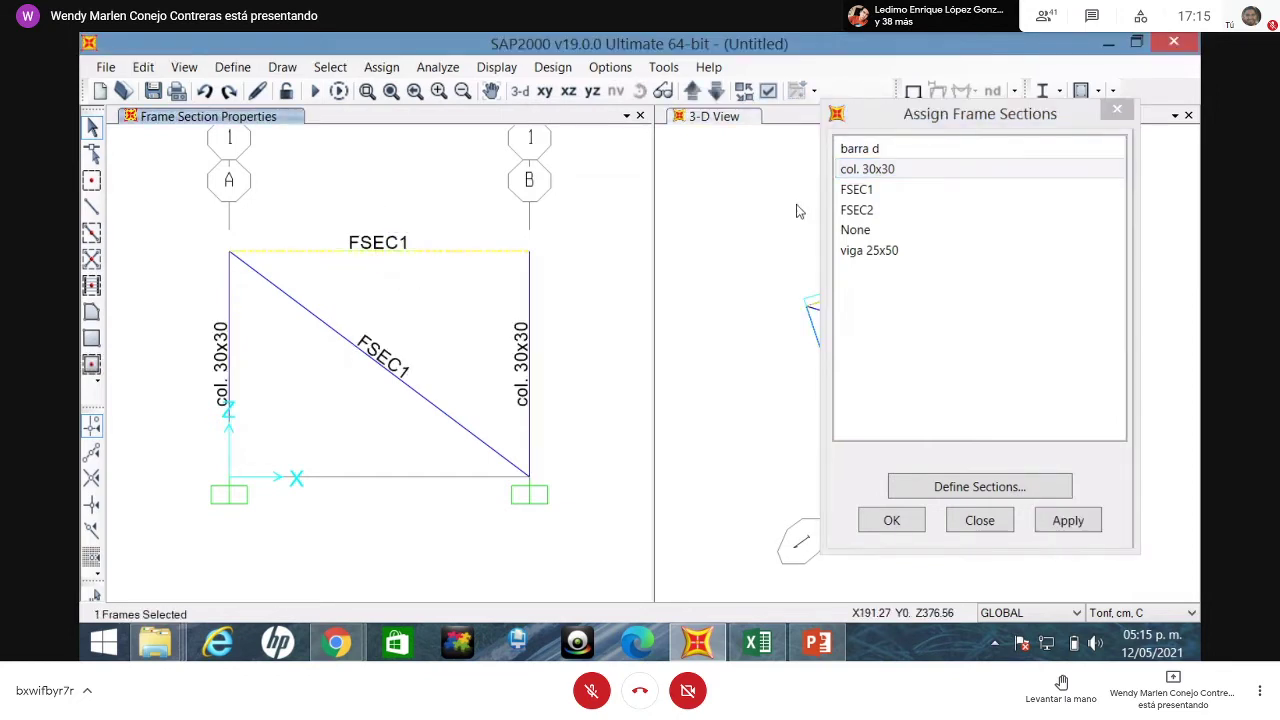
pyautogui.click(885, 251)
pyautogui.click(1074, 523)
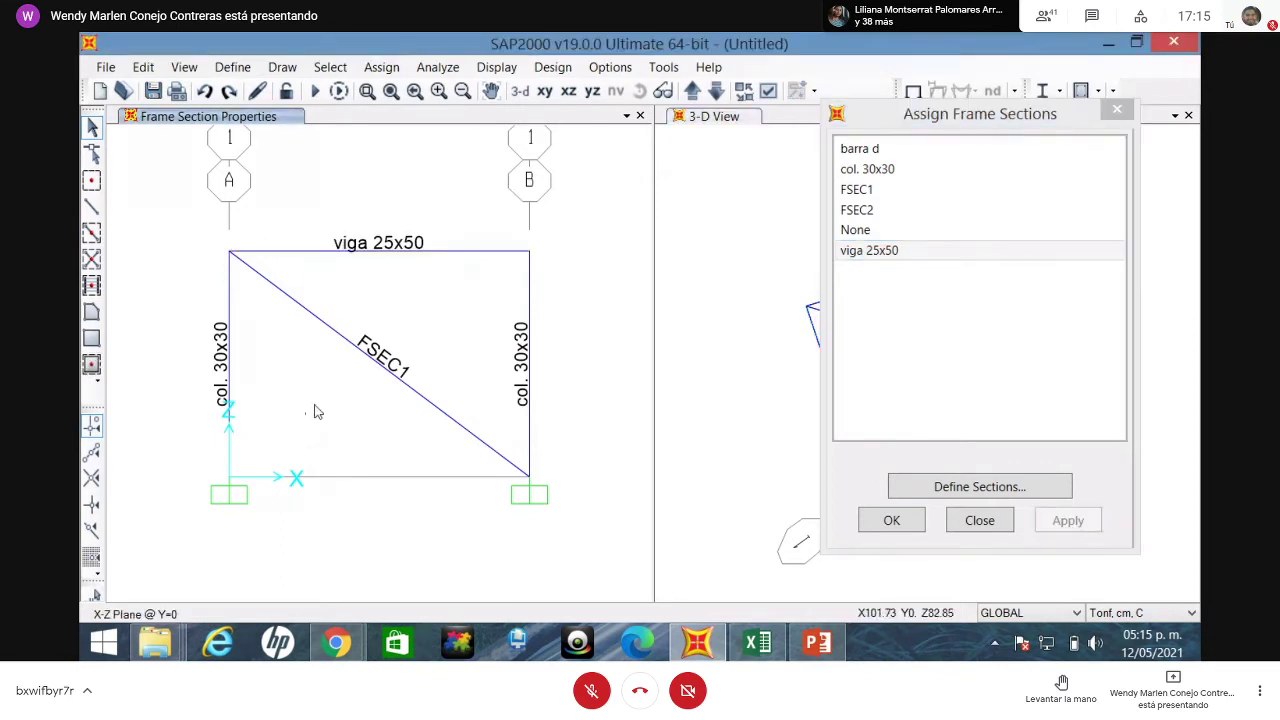
pyautogui.click(402, 380)
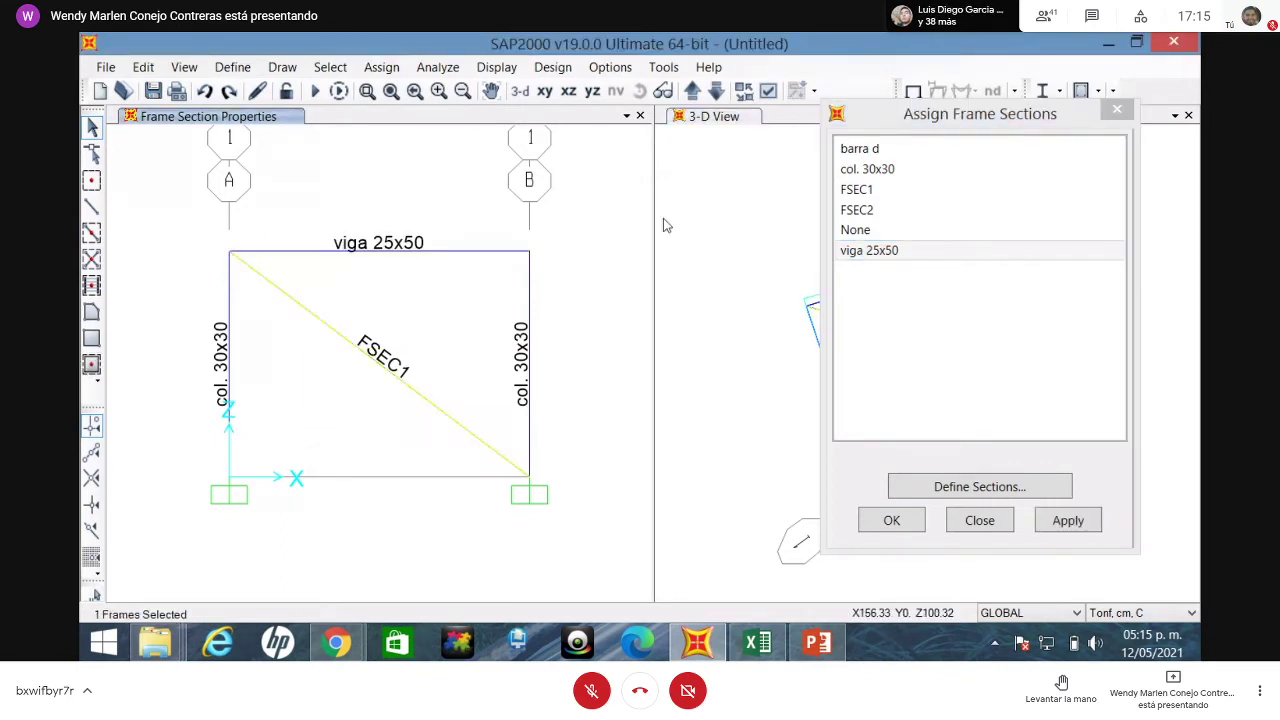
pyautogui.click(868, 148)
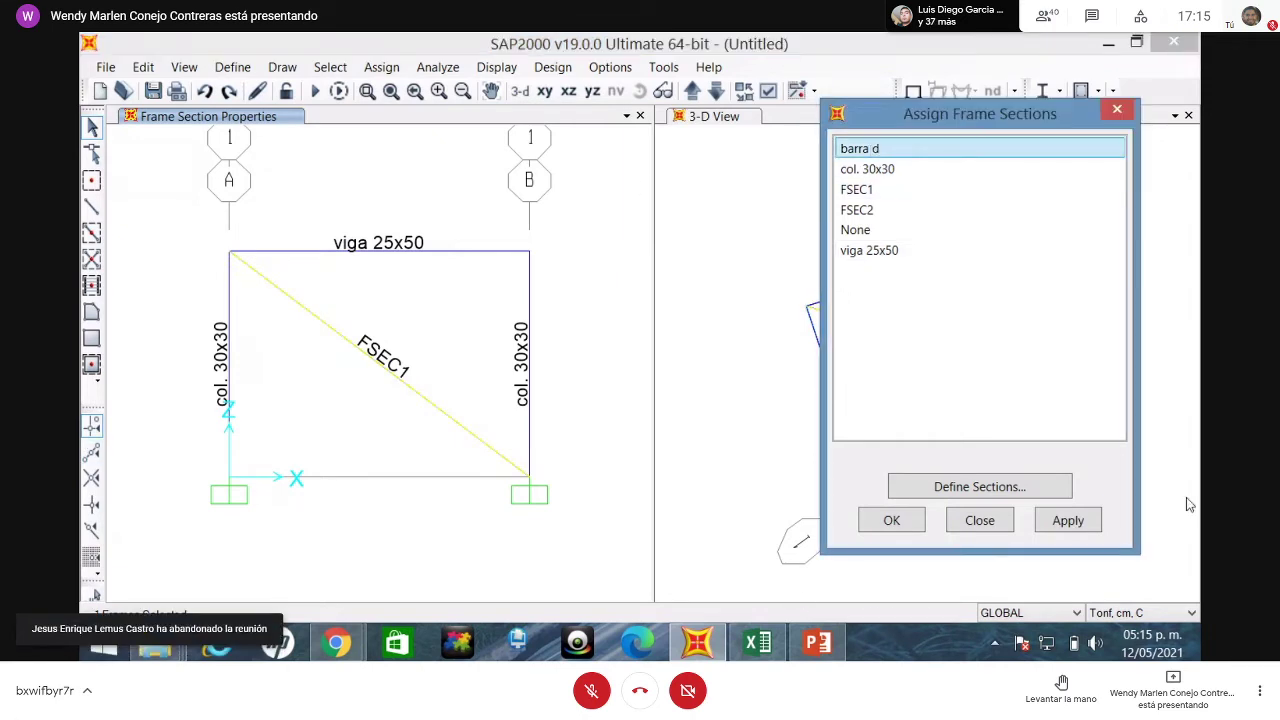
pyautogui.click(1077, 527)
pyautogui.click(894, 522)
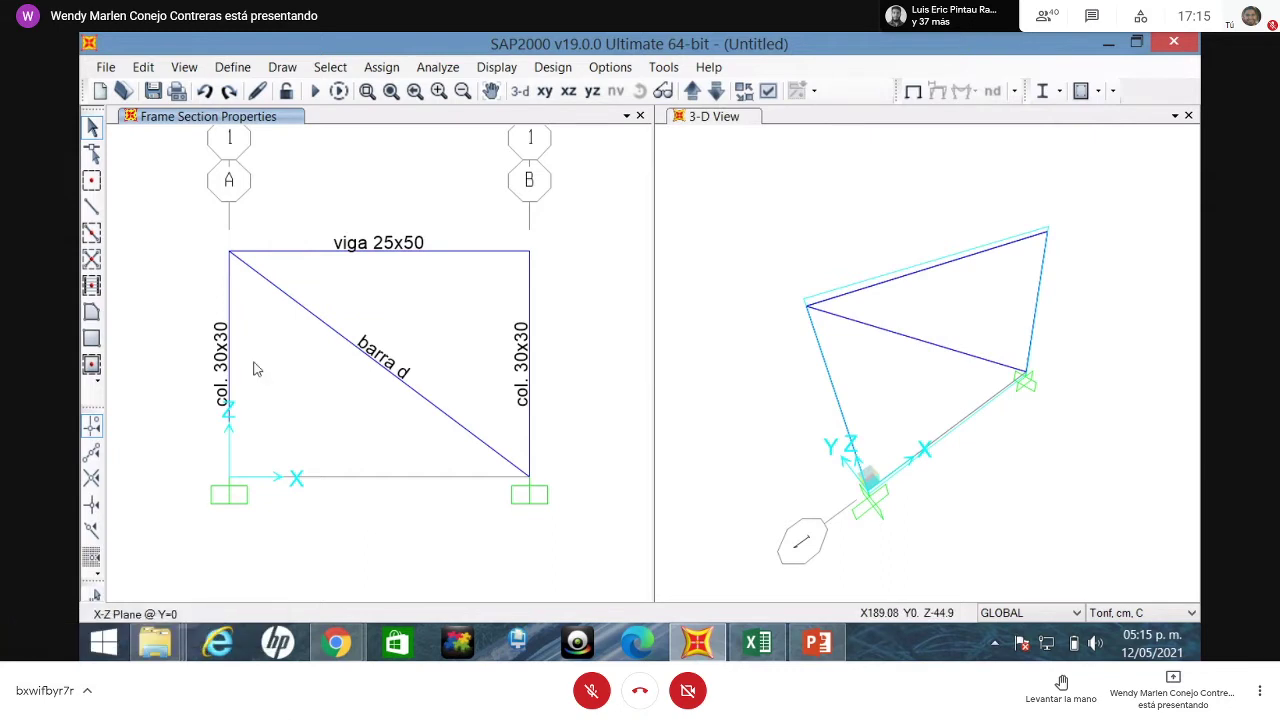
# - Assign a joint force of 5 tonf in Global X under load pattern CV to the upper joint on grid line A
pyautogui.click(230, 251)
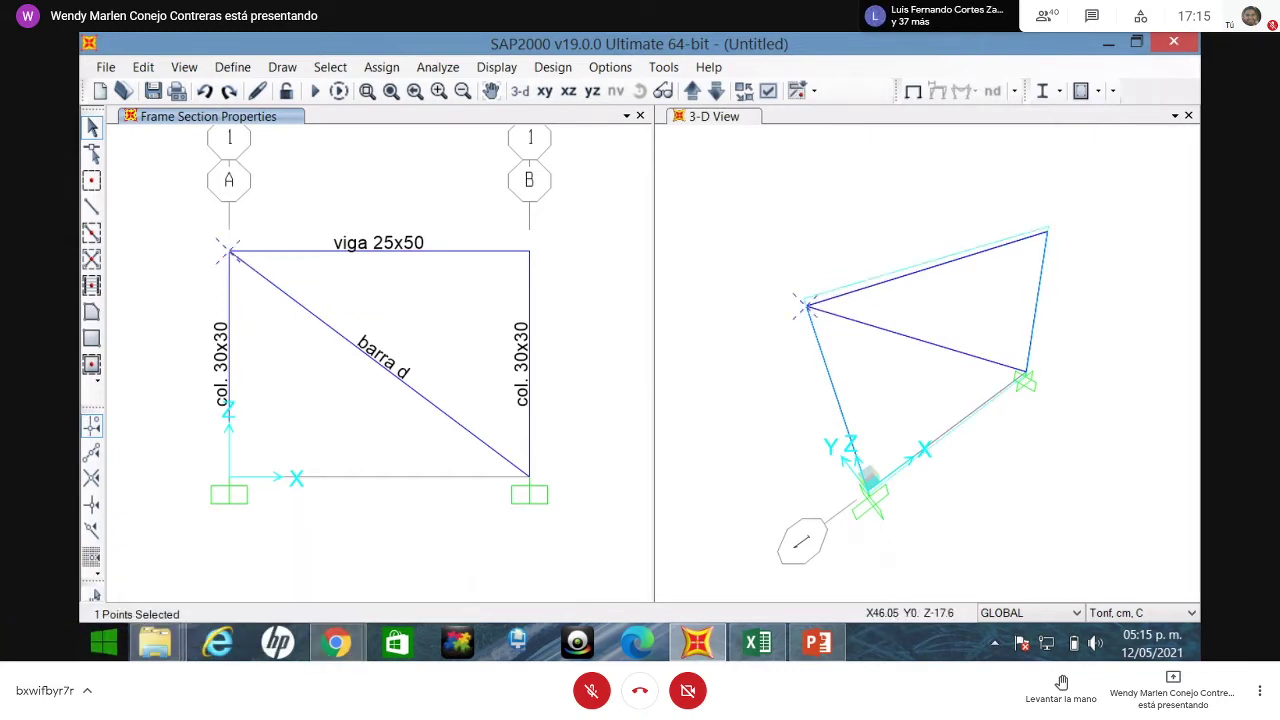
pyautogui.click(400, 67)
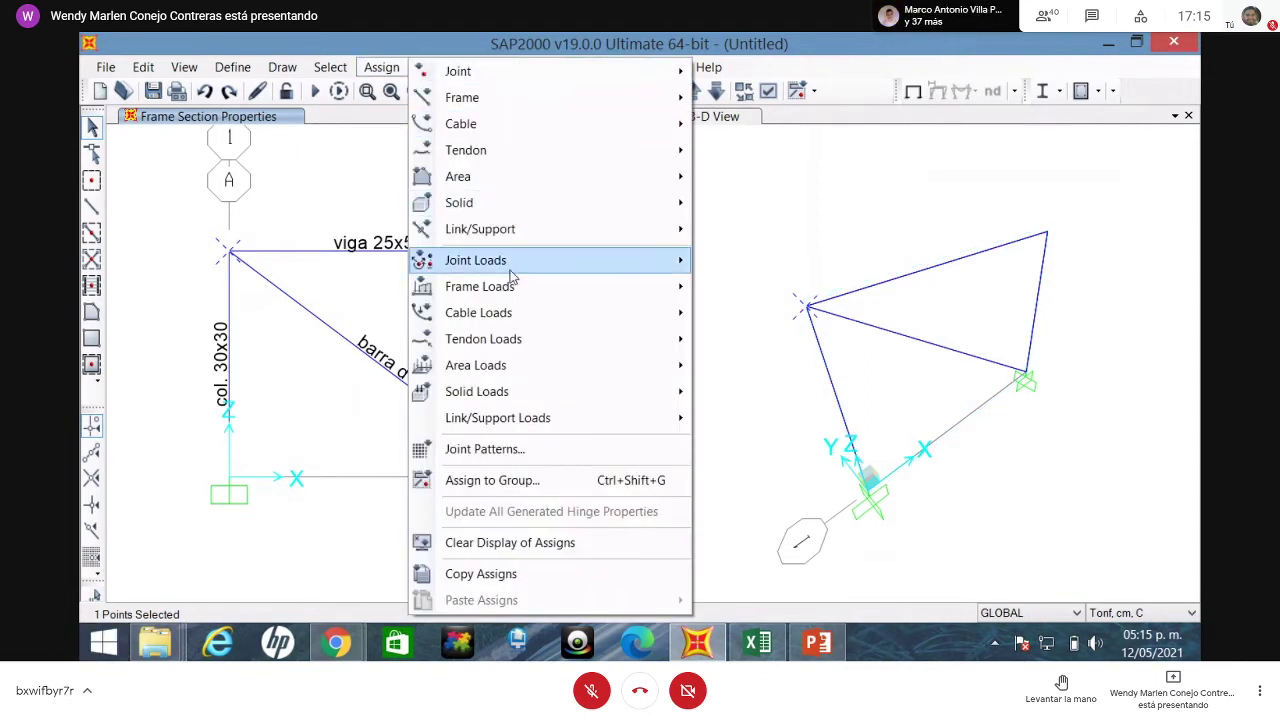
pyautogui.moveTo(509, 266)
pyautogui.click(896, 261)
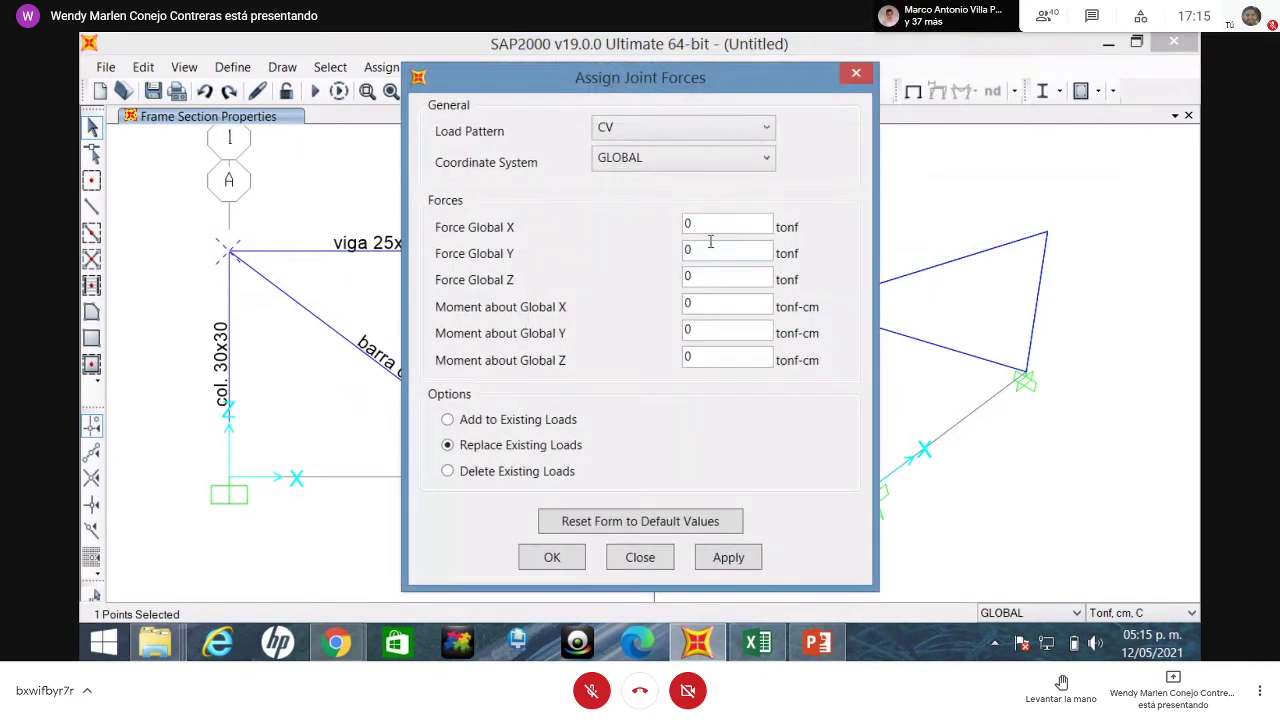
pyautogui.doubleClick(743, 227)
pyautogui.write('5')
pyautogui.click(741, 562)
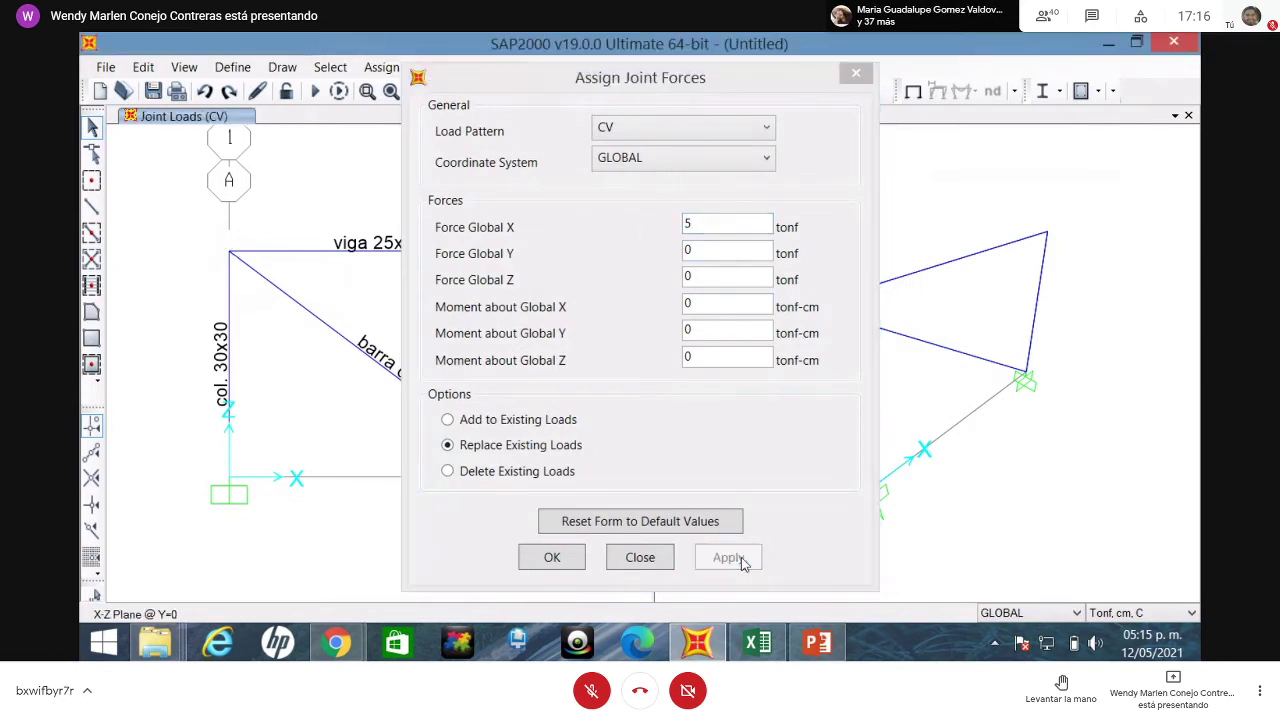
pyautogui.click(556, 558)
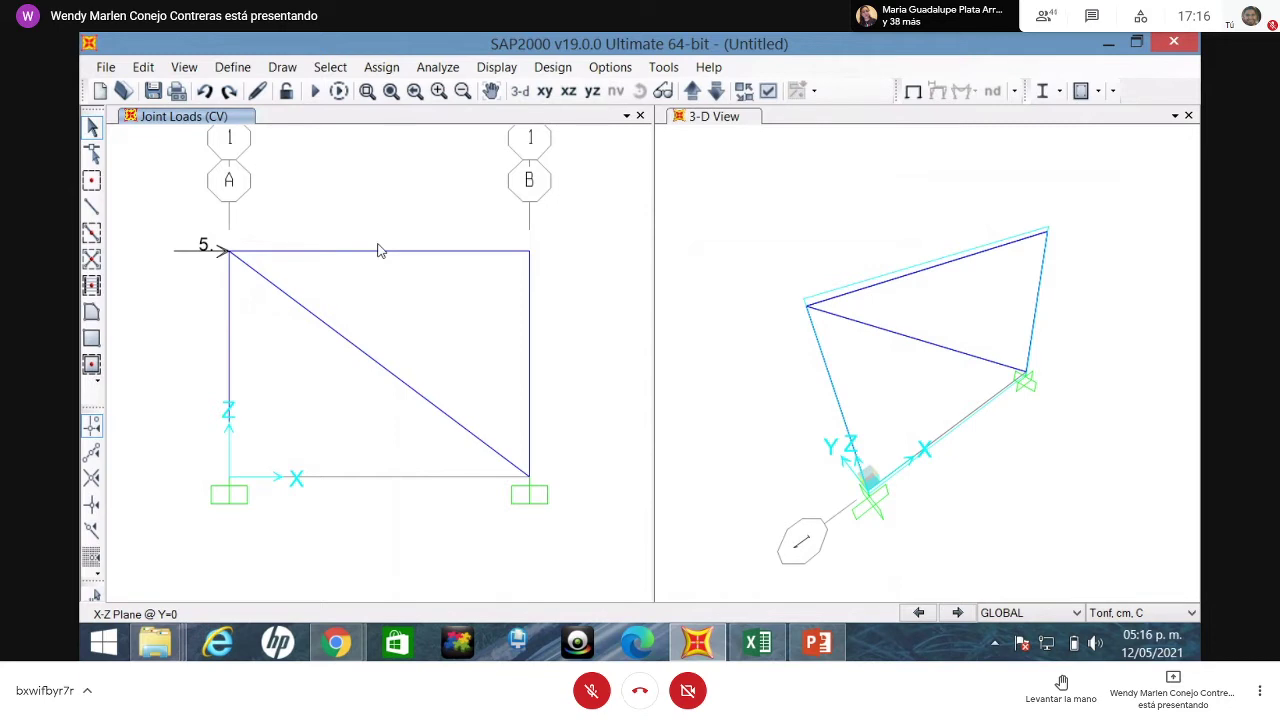
pyautogui.click(592, 691)
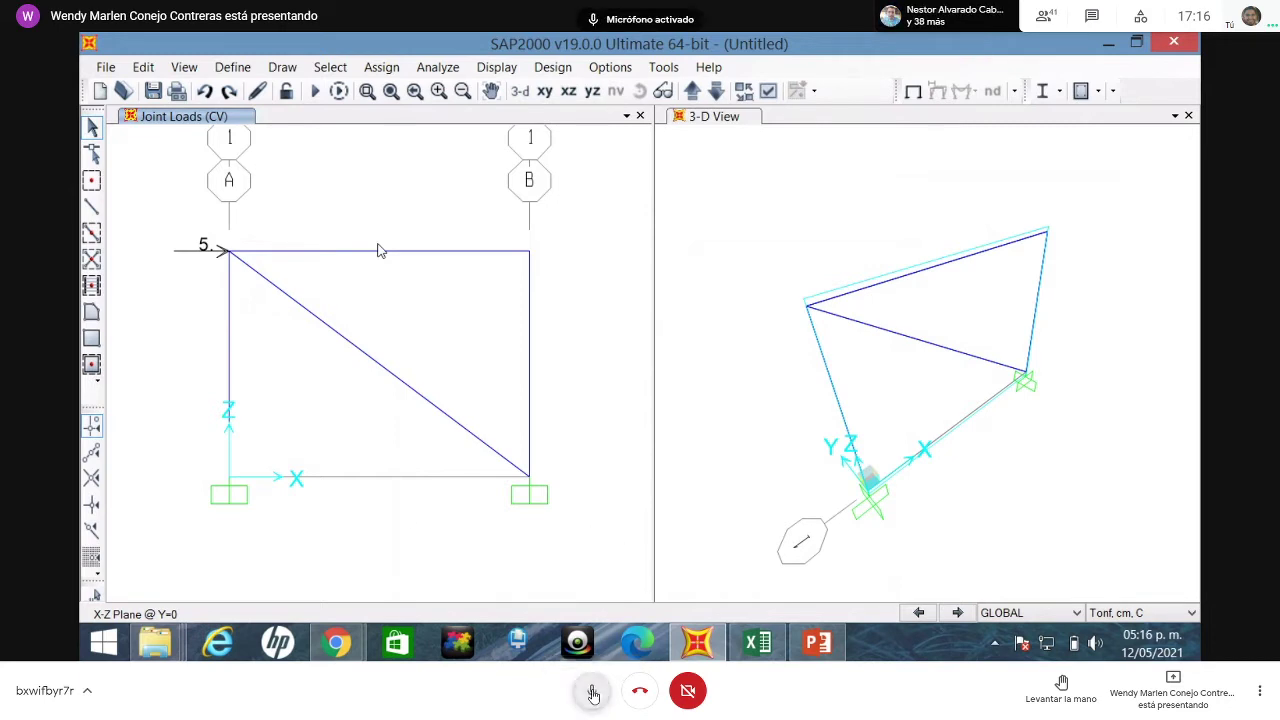
pyautogui.click(592, 691)
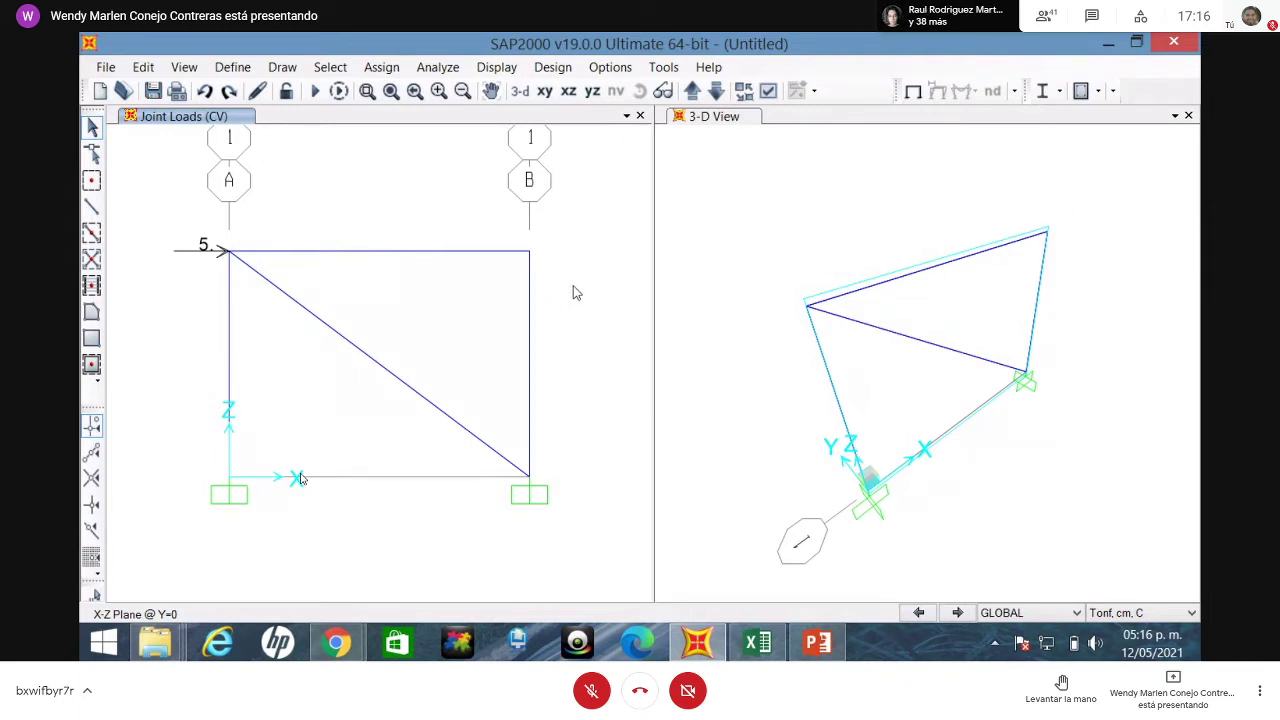
# - Release Moment 33 (Major) at the start and end of the diagonal member, with partial fixity springs of 0
pyautogui.click(400, 381)
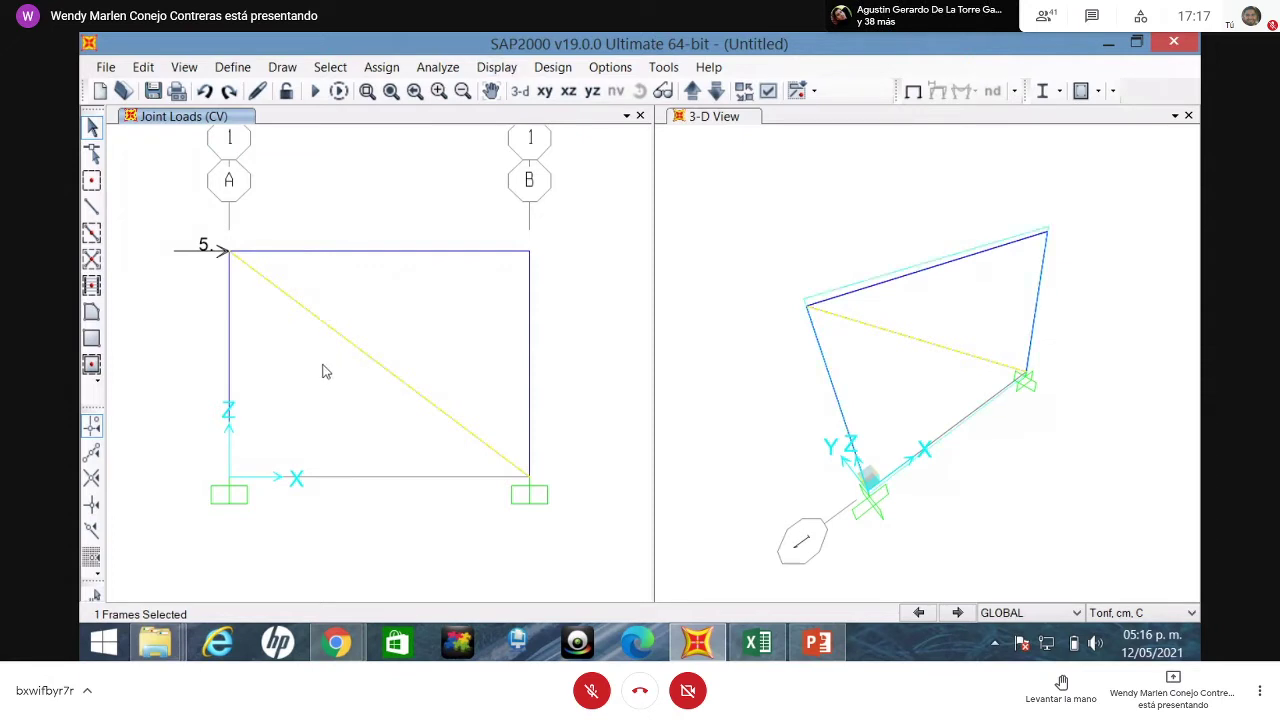
pyautogui.click(386, 70)
pyautogui.moveTo(478, 100)
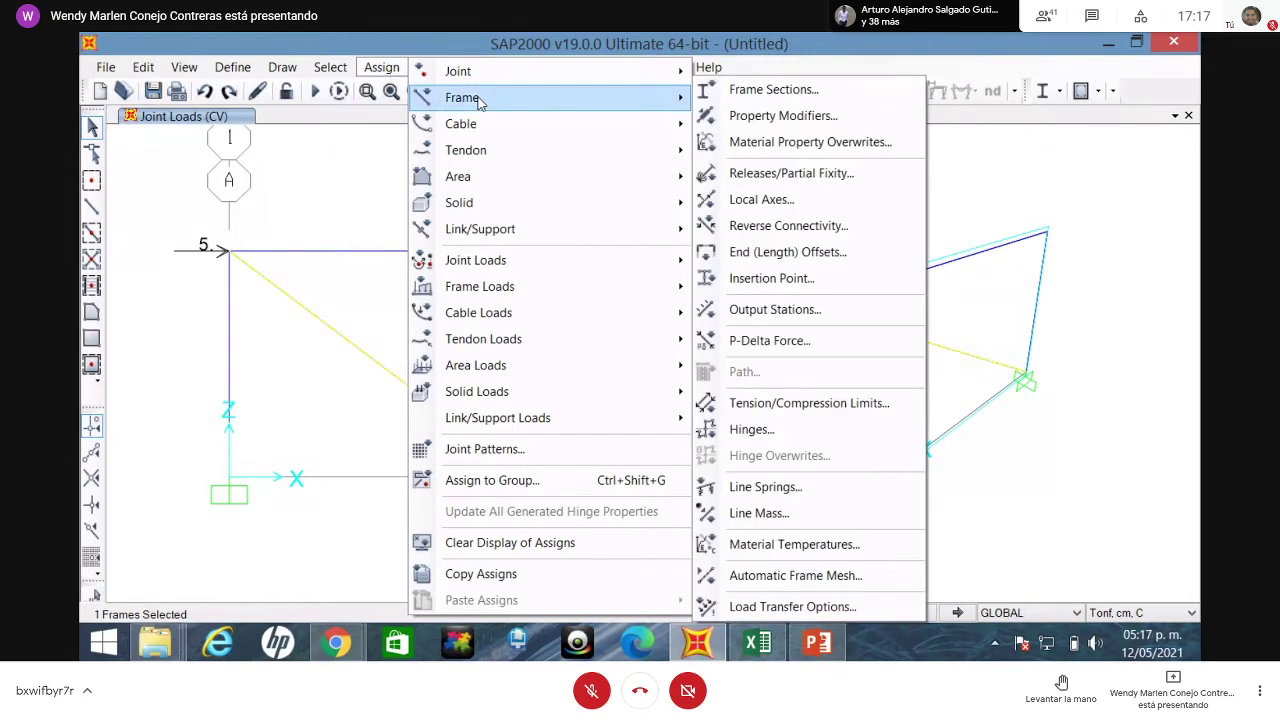
pyautogui.click(805, 178)
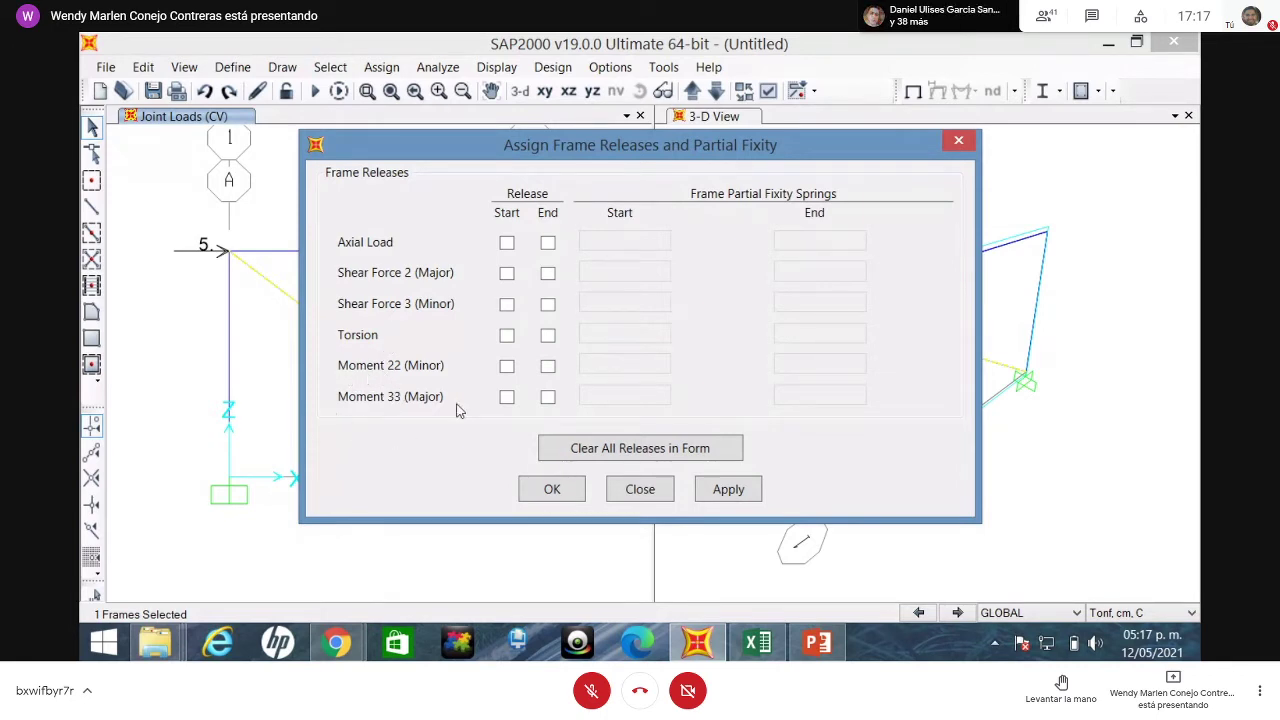
pyautogui.click(507, 399)
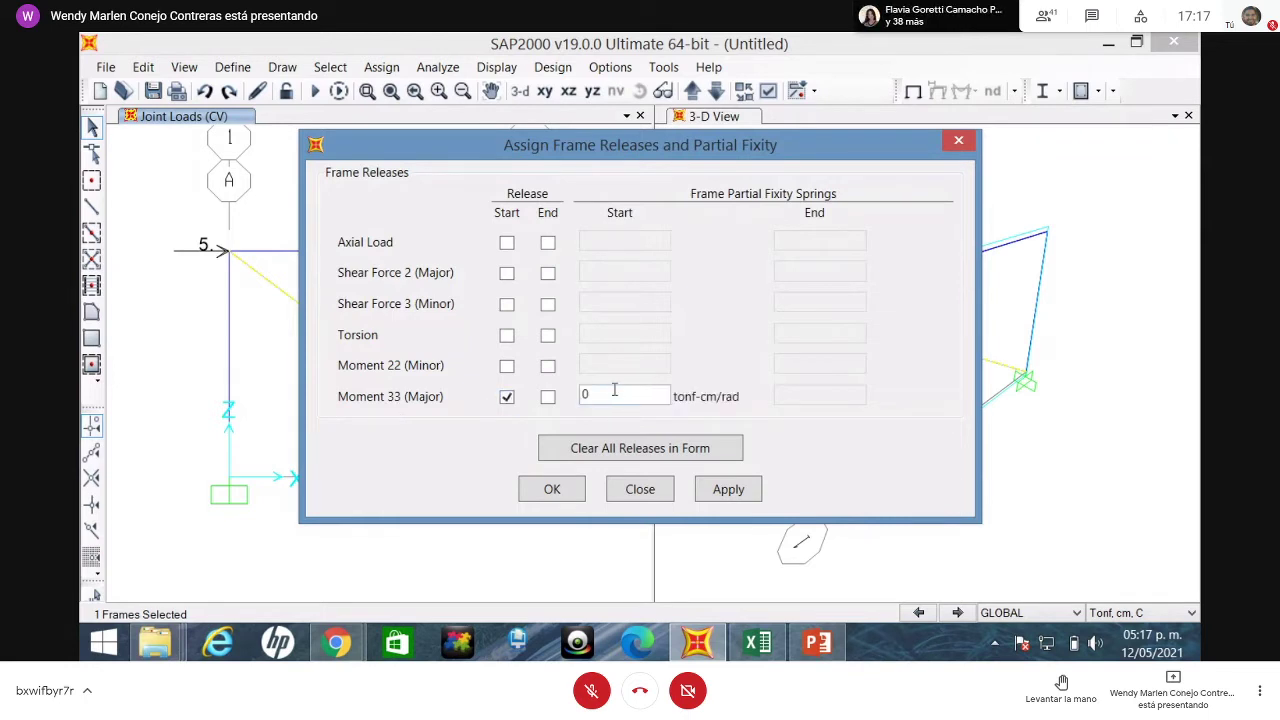
pyautogui.click(548, 399)
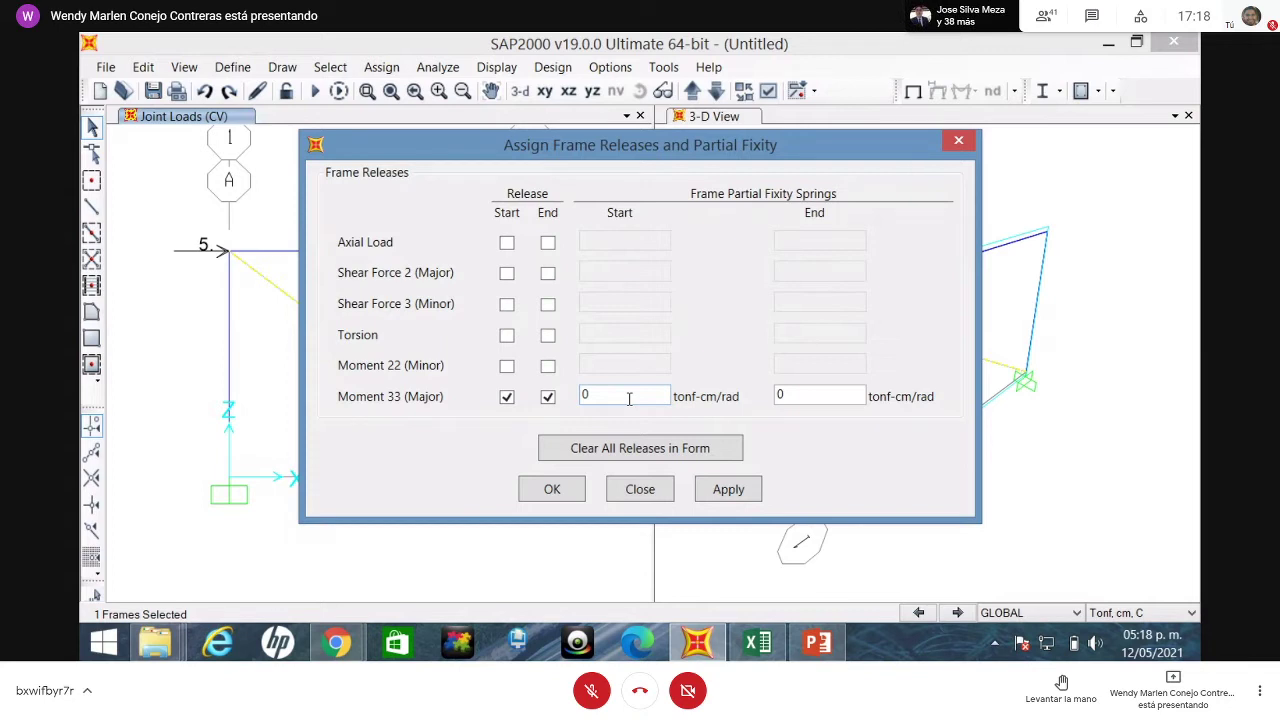
pyautogui.click(728, 489)
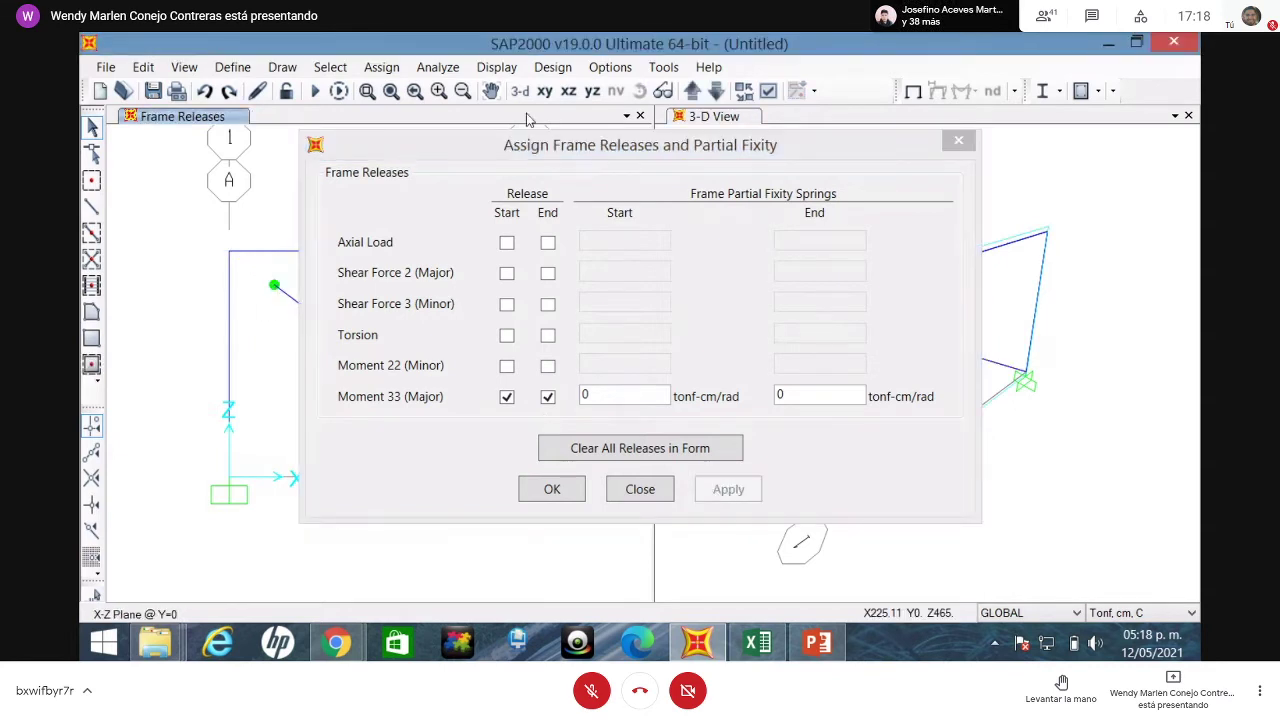
pyautogui.moveTo(506, 146); pyautogui.dragTo(990, 157)
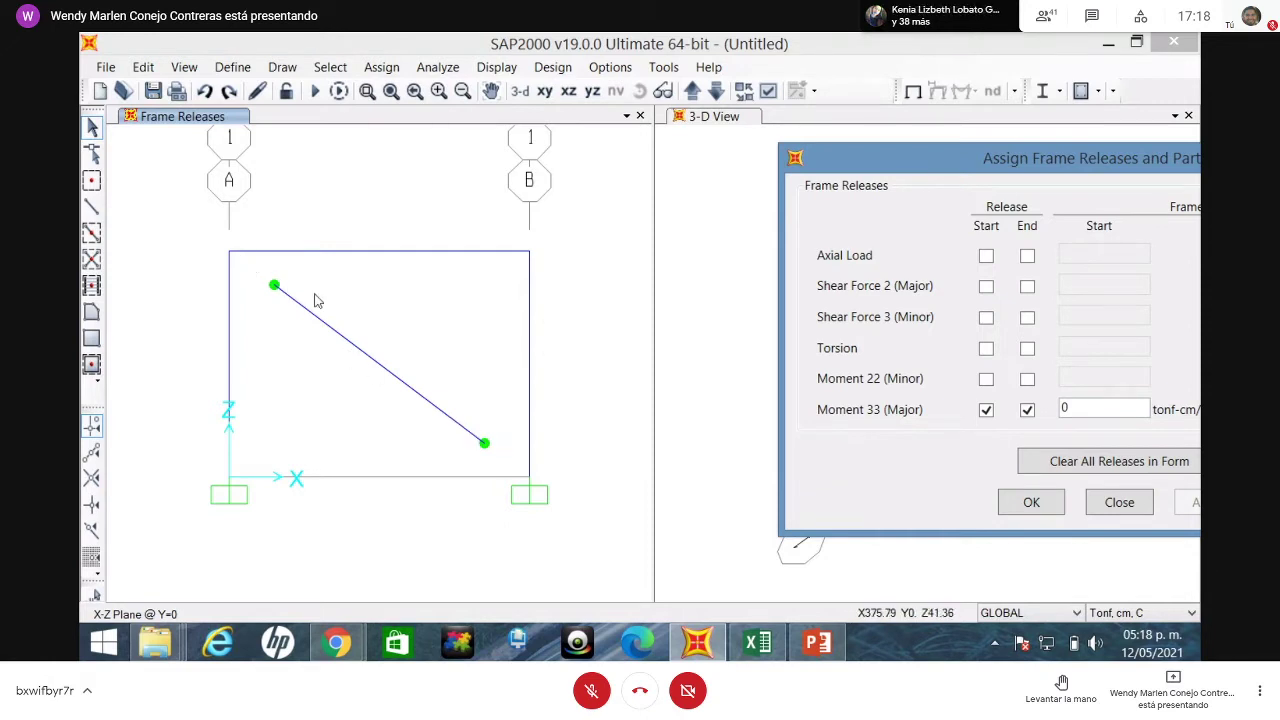
pyautogui.click(1031, 503)
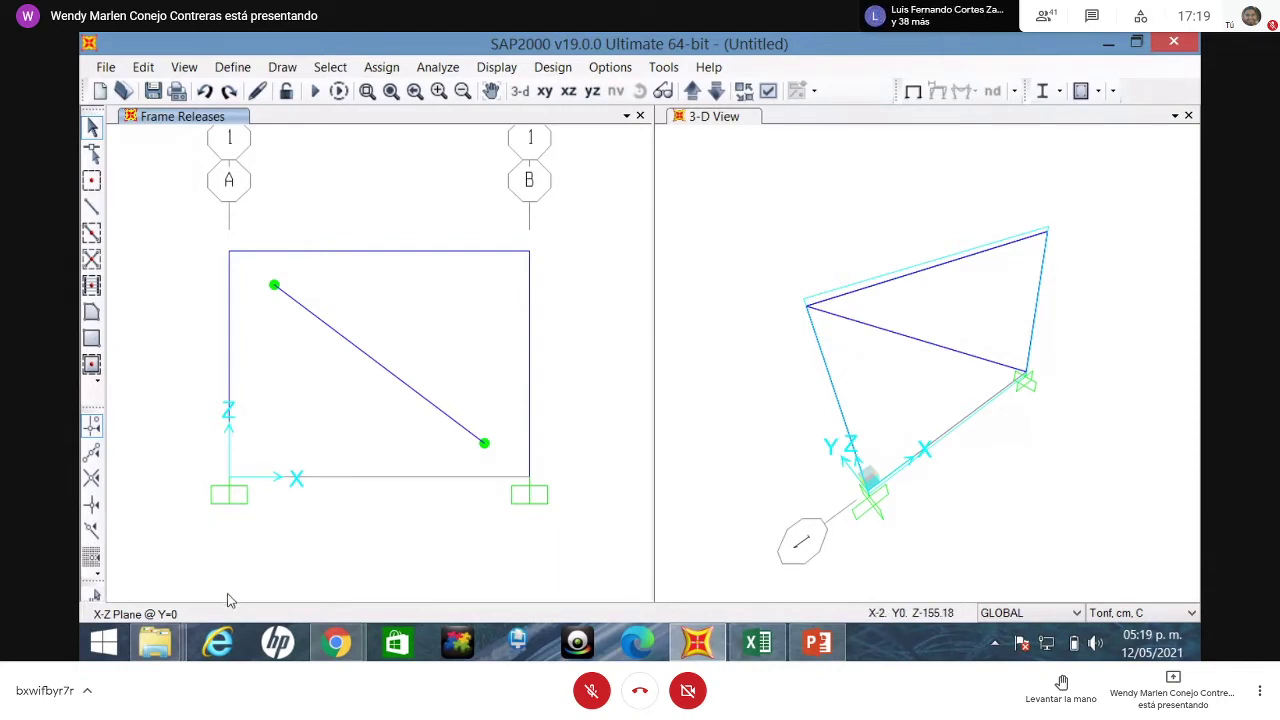
# - Display the frame local axes in the X-Z plane view to examine the diagonal's orientation
pyautogui.click(366, 364)
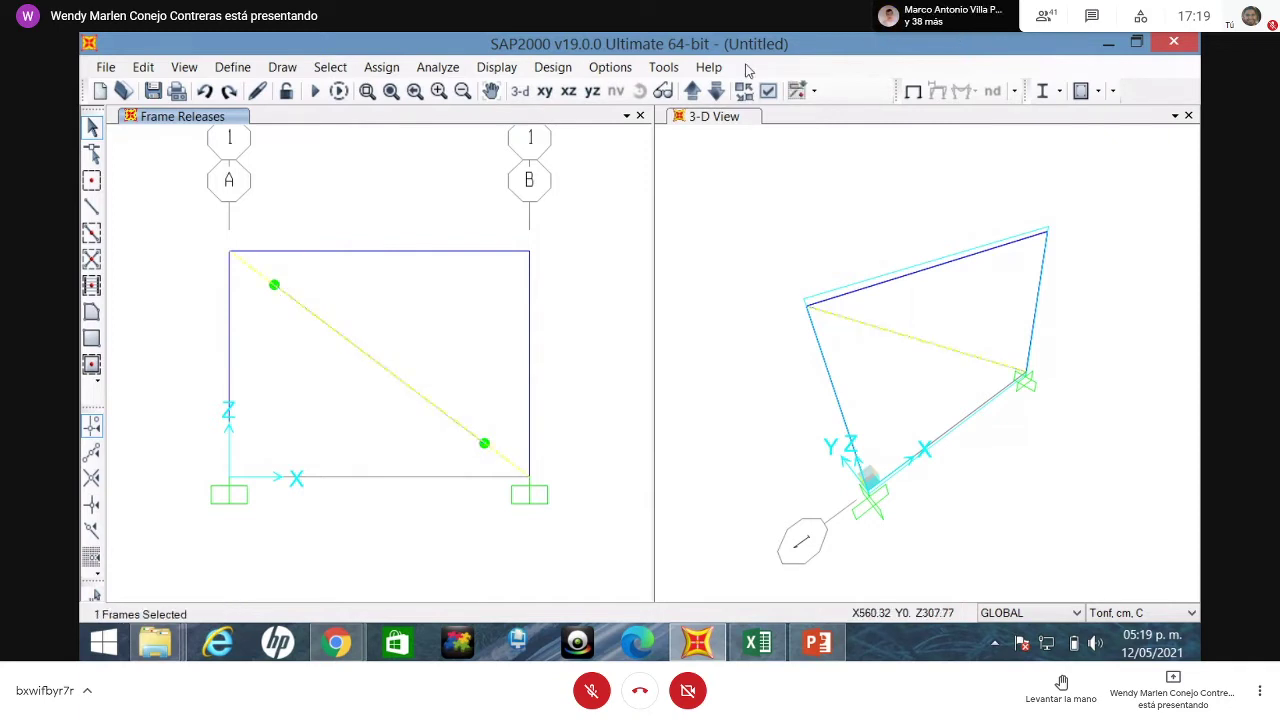
pyautogui.click(771, 94)
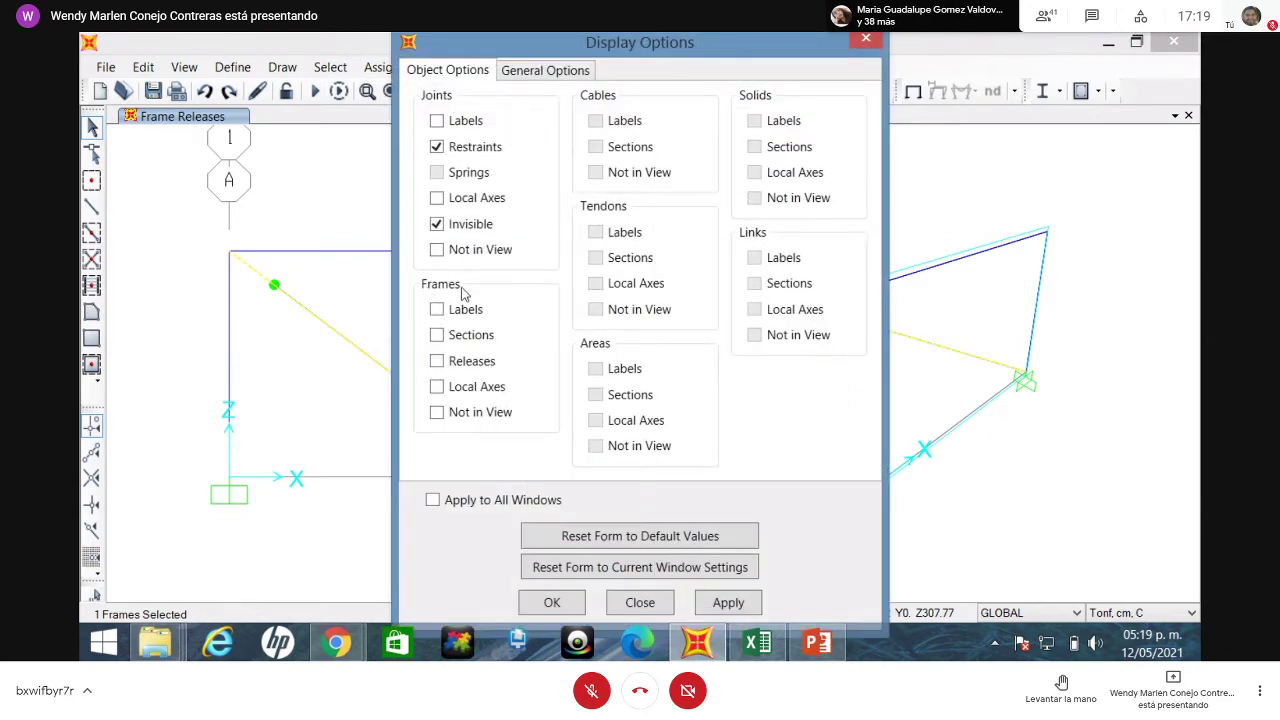
pyautogui.click(455, 388)
pyautogui.click(727, 602)
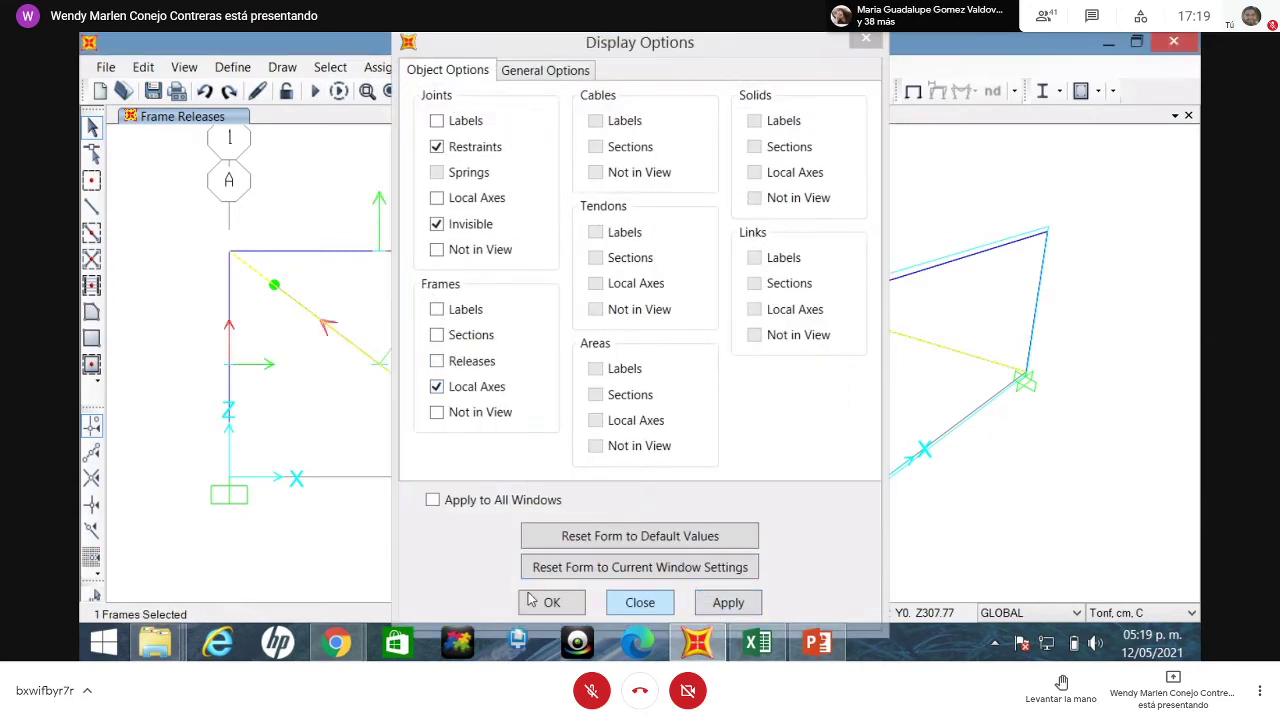
pyautogui.click(549, 602)
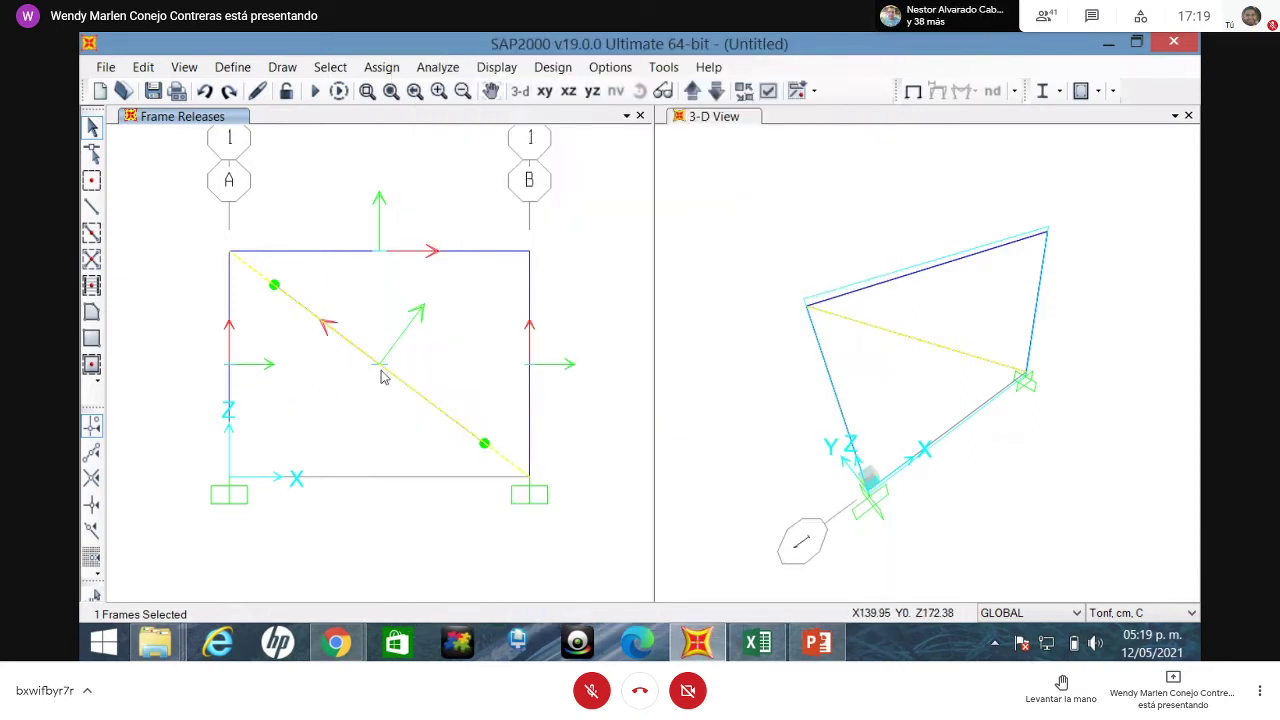
# - Display the frame local axes in the 3-D view as well
pyautogui.click(925, 343)
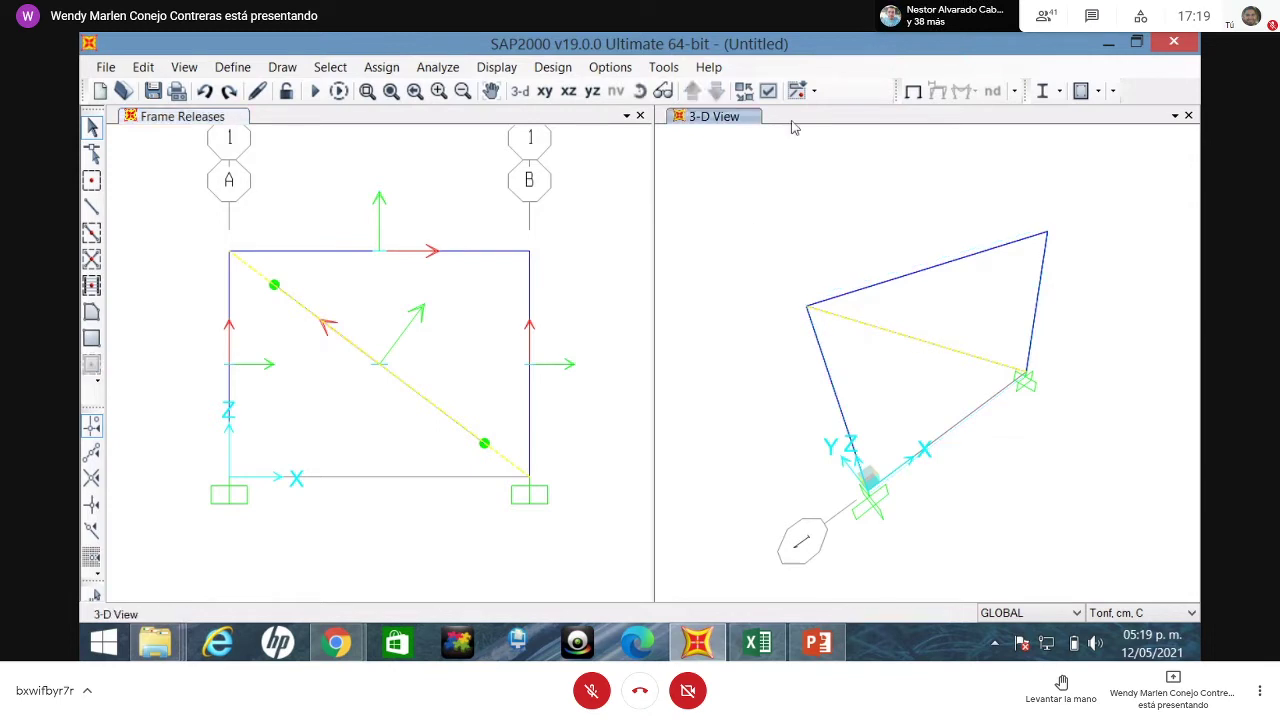
pyautogui.click(768, 90)
pyautogui.click(489, 391)
pyautogui.click(483, 397)
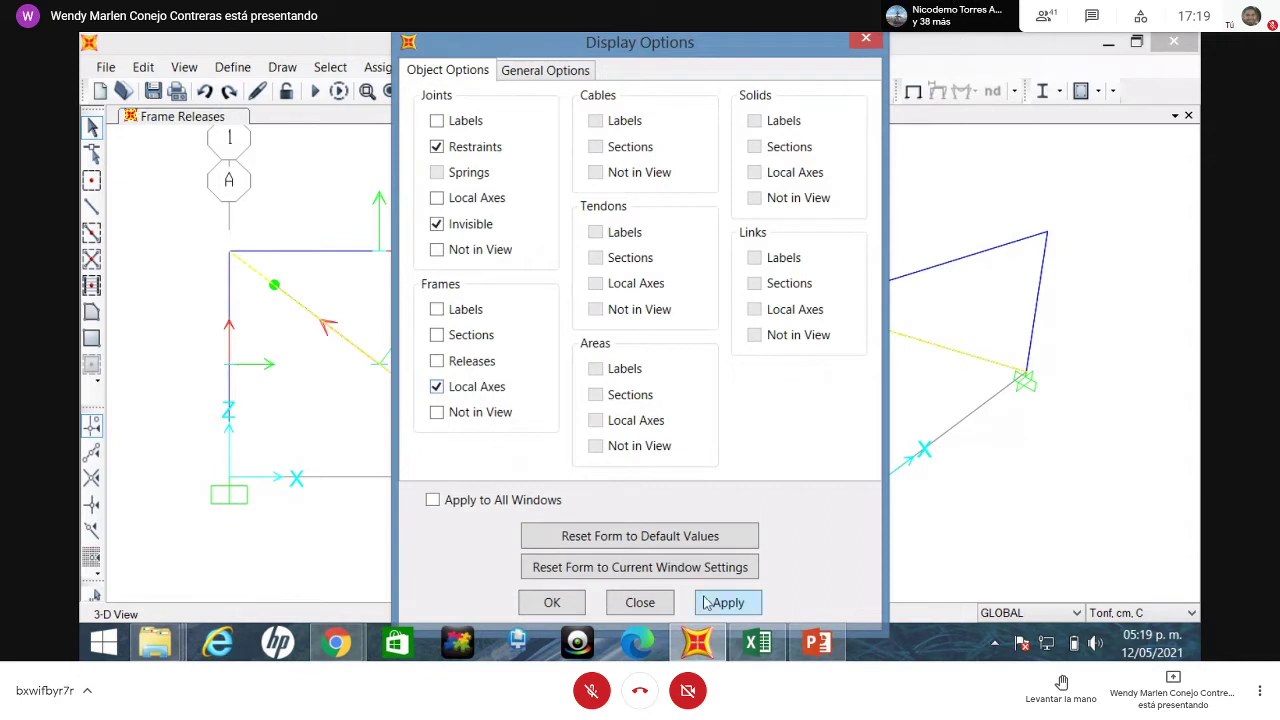
pyautogui.click(726, 602)
pyautogui.click(640, 600)
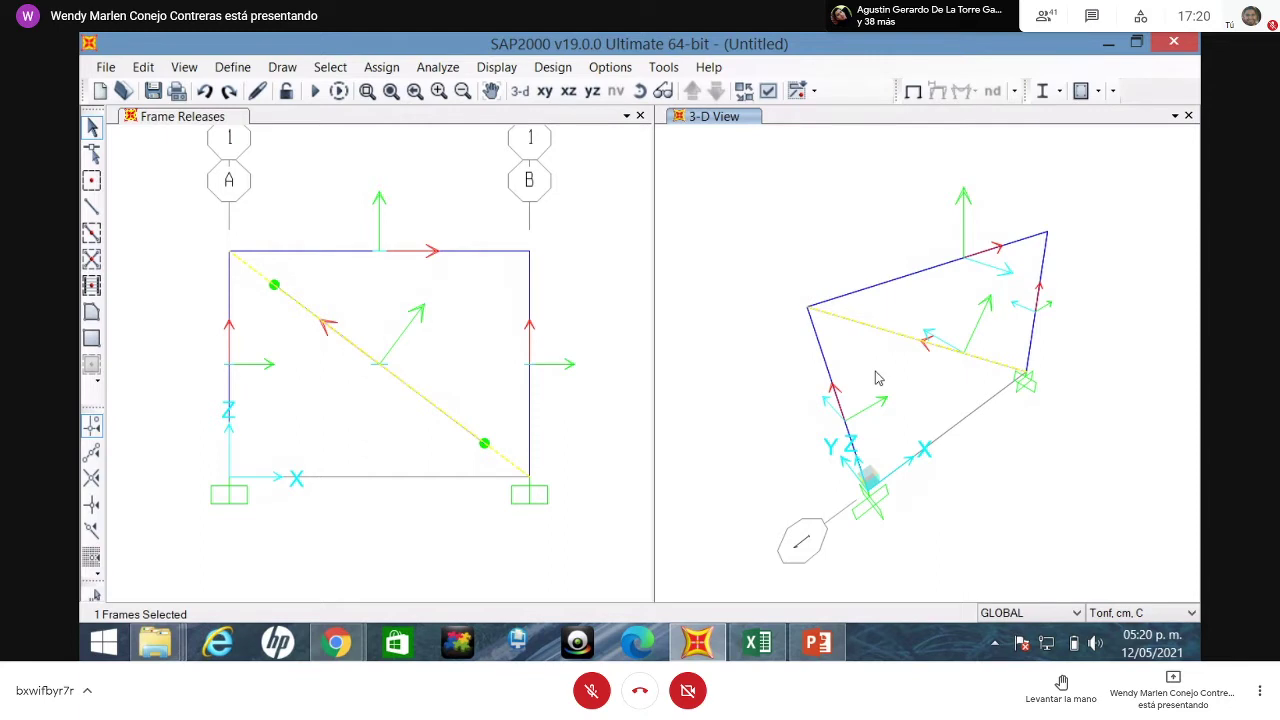
# - Turn off the frame local axes display in both the X-Z plane view and the 3-D view
pyautogui.click(588, 316)
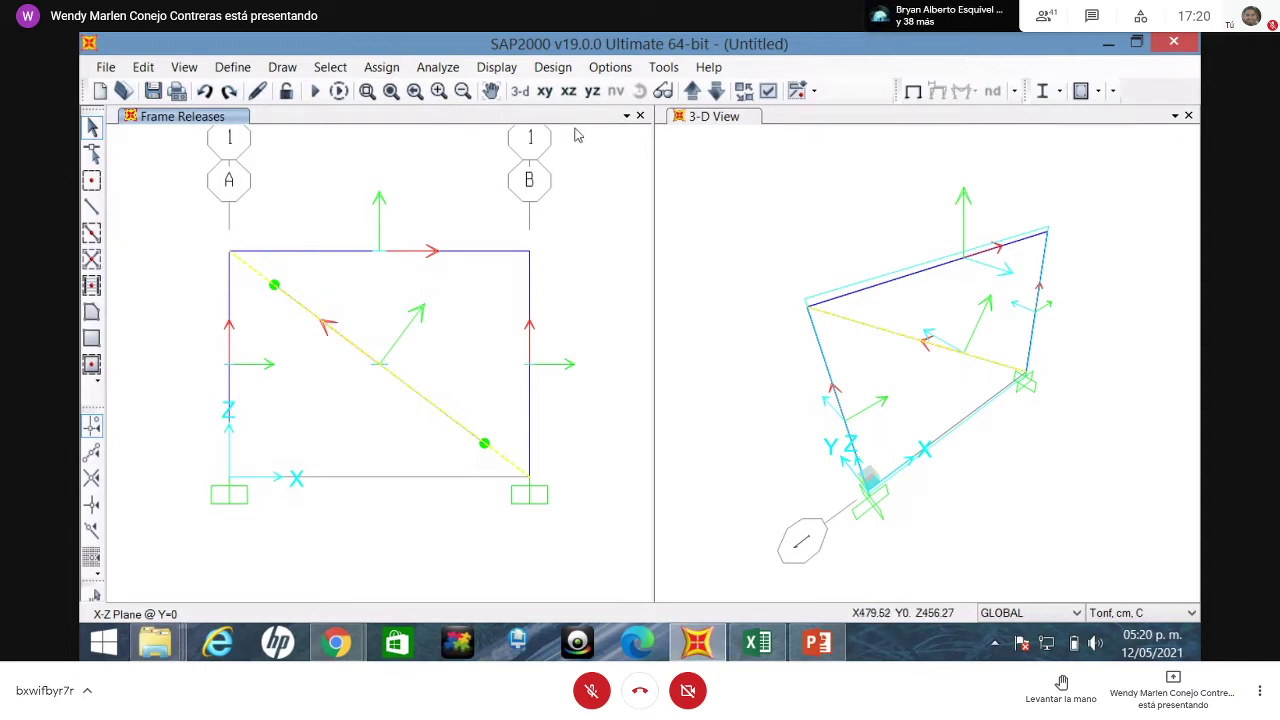
pyautogui.click(771, 93)
pyautogui.click(462, 390)
pyautogui.click(726, 603)
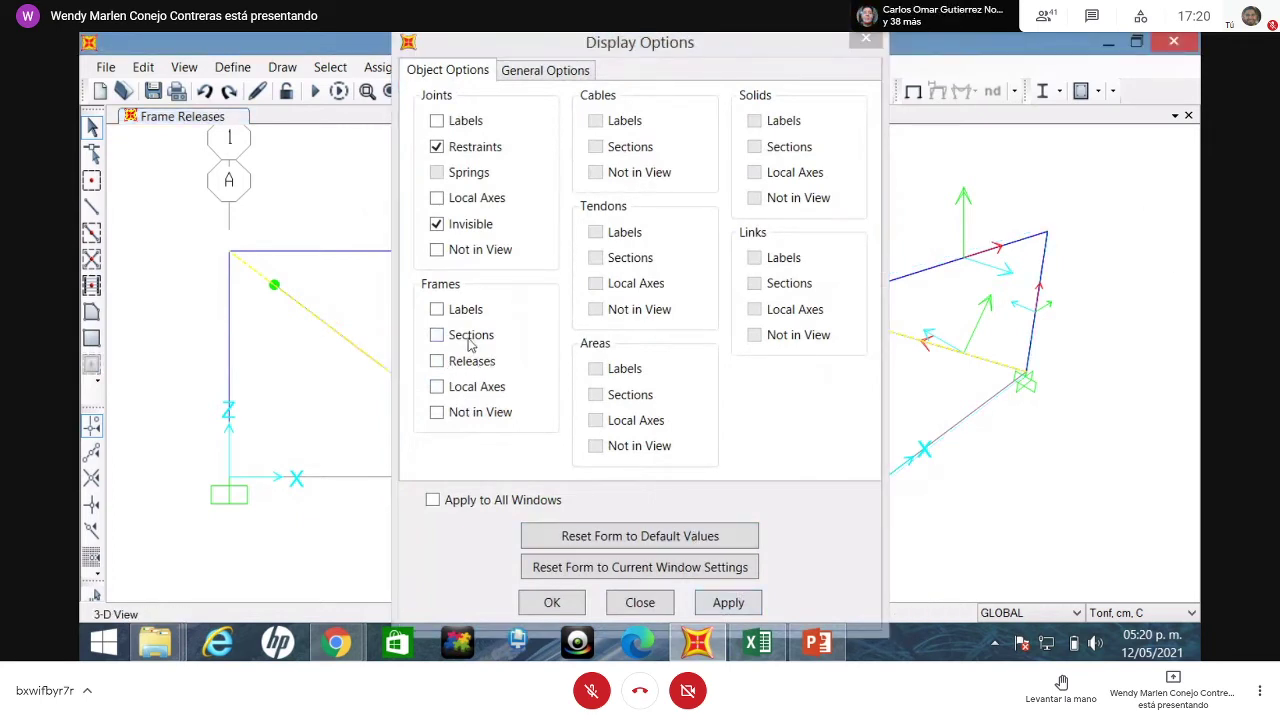
pyautogui.click(729, 603)
pyautogui.click(551, 602)
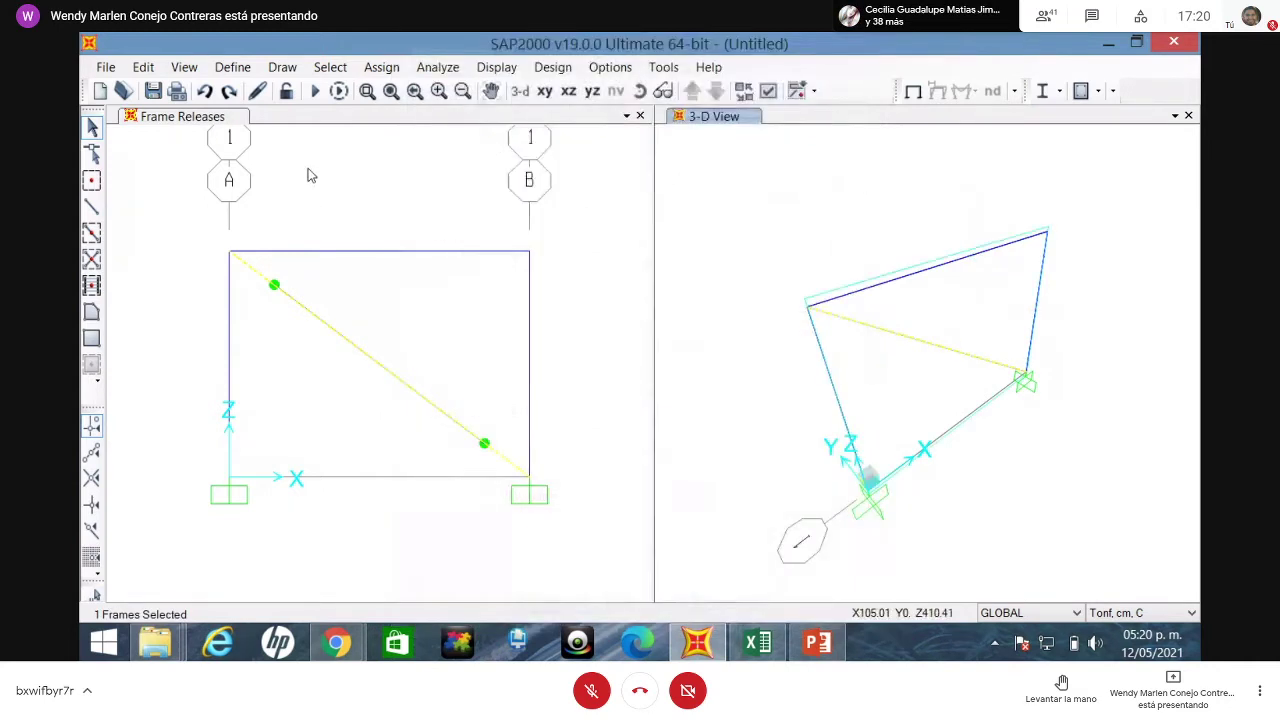
# - Select the whole frame and set the analysis options to Plane Frame in the XZ plane
pyautogui.moveTo(616, 554); pyautogui.dragTo(198, 165)
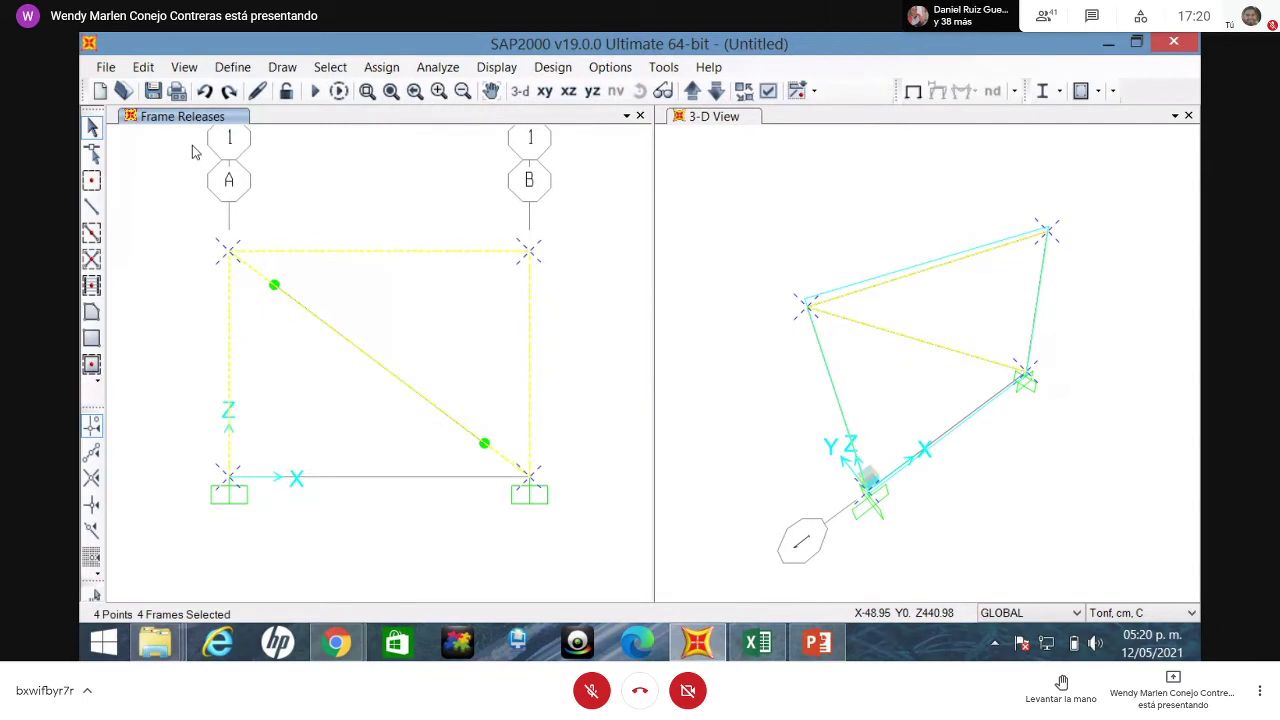
pyautogui.click(438, 67)
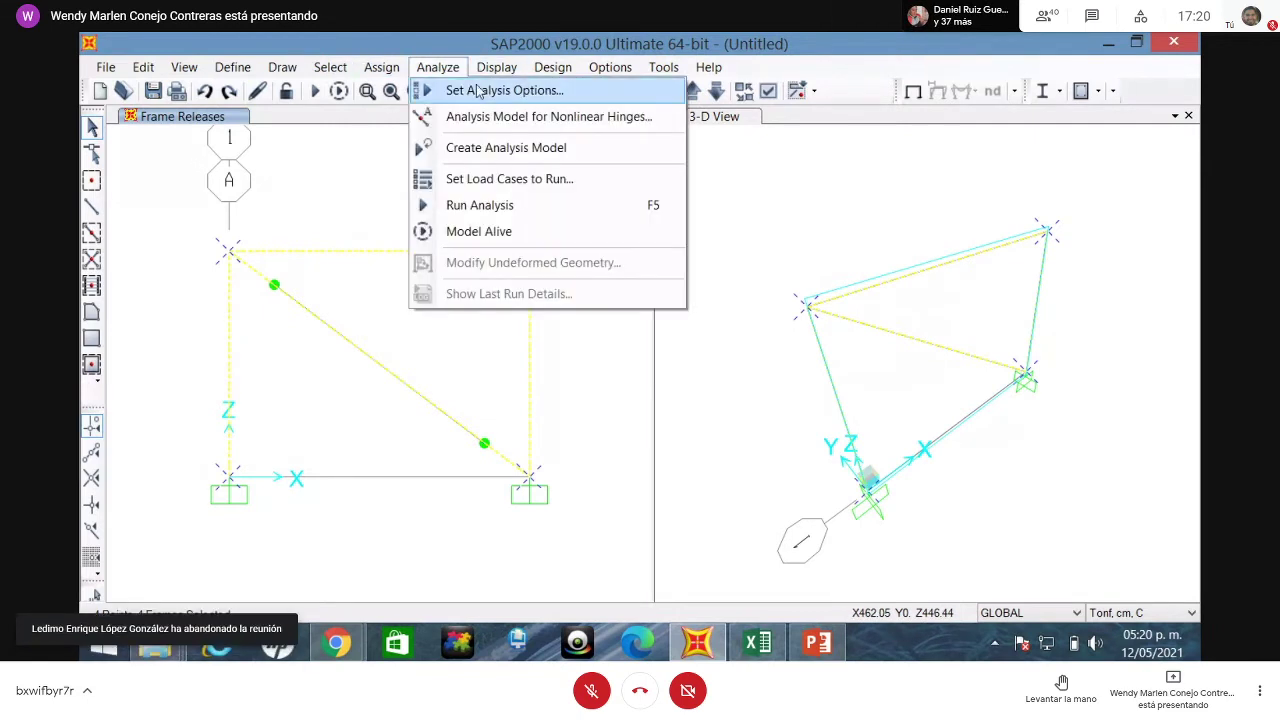
pyautogui.click(480, 90)
pyautogui.click(517, 318)
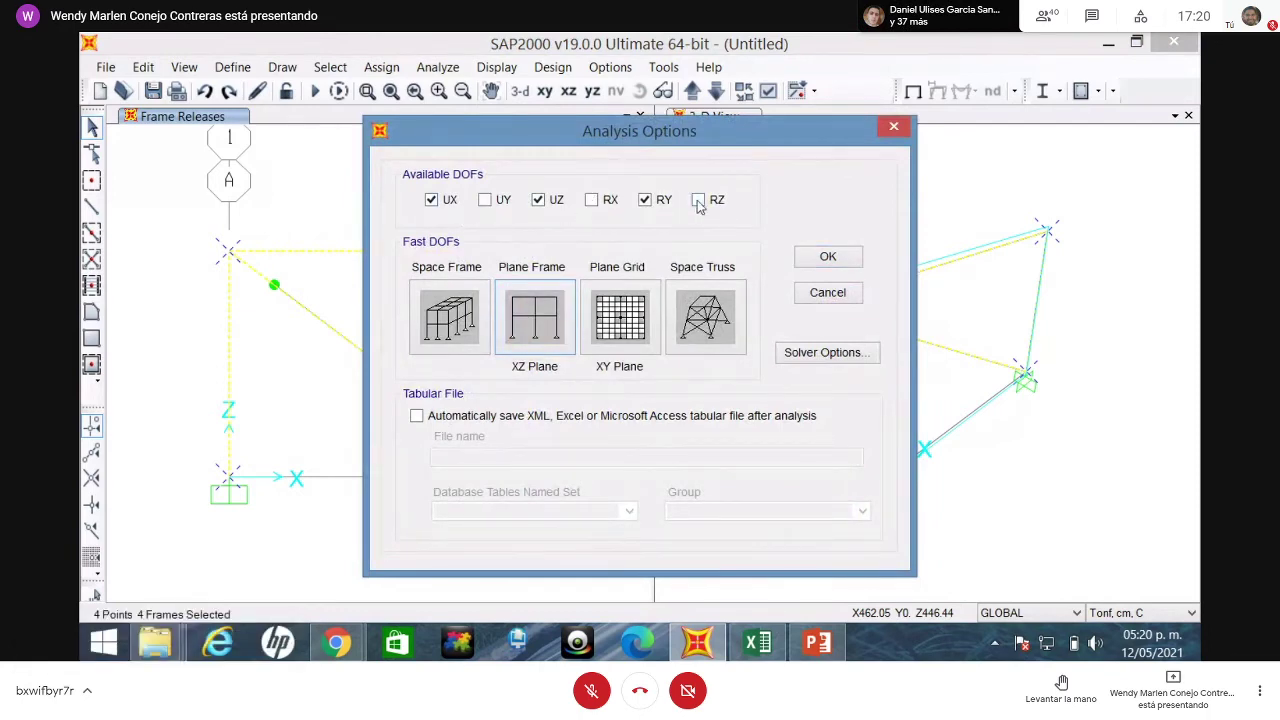
pyautogui.click(828, 257)
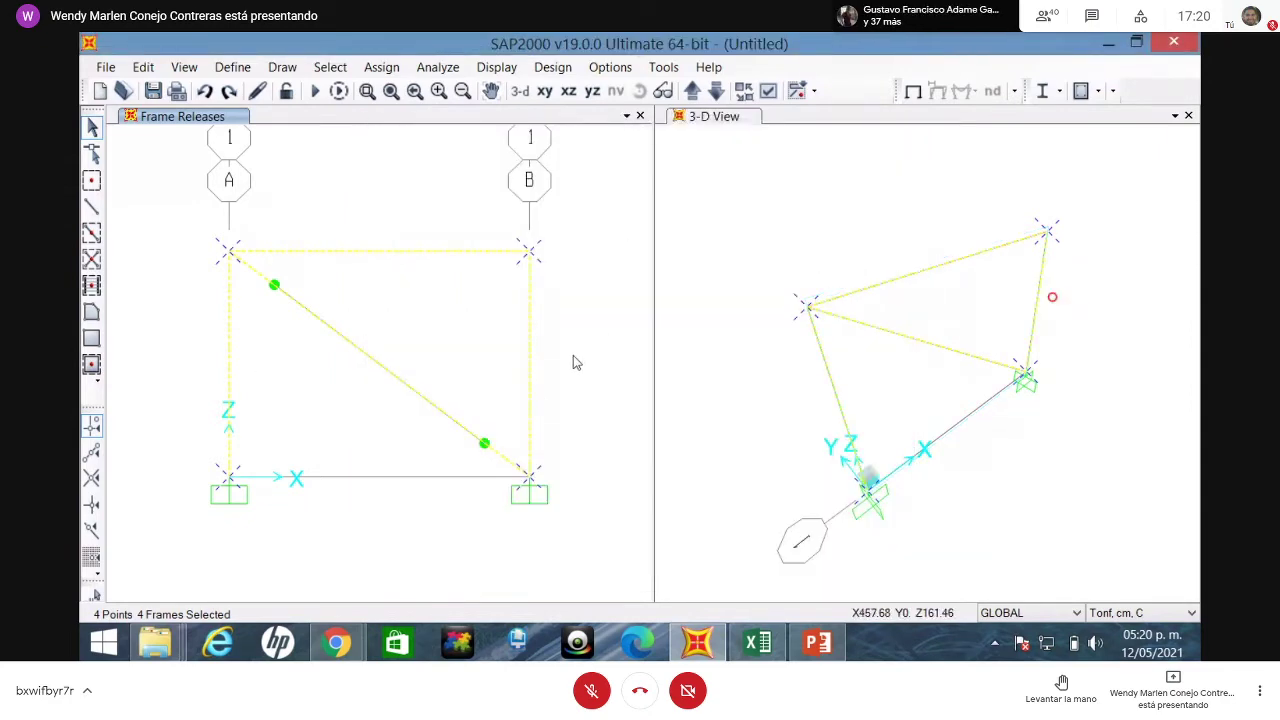
# - Set the MODAL load case to Do Not Run and run the analysis for the DEAD and CV cases
pyautogui.click(336, 90)
pyautogui.click(334, 252)
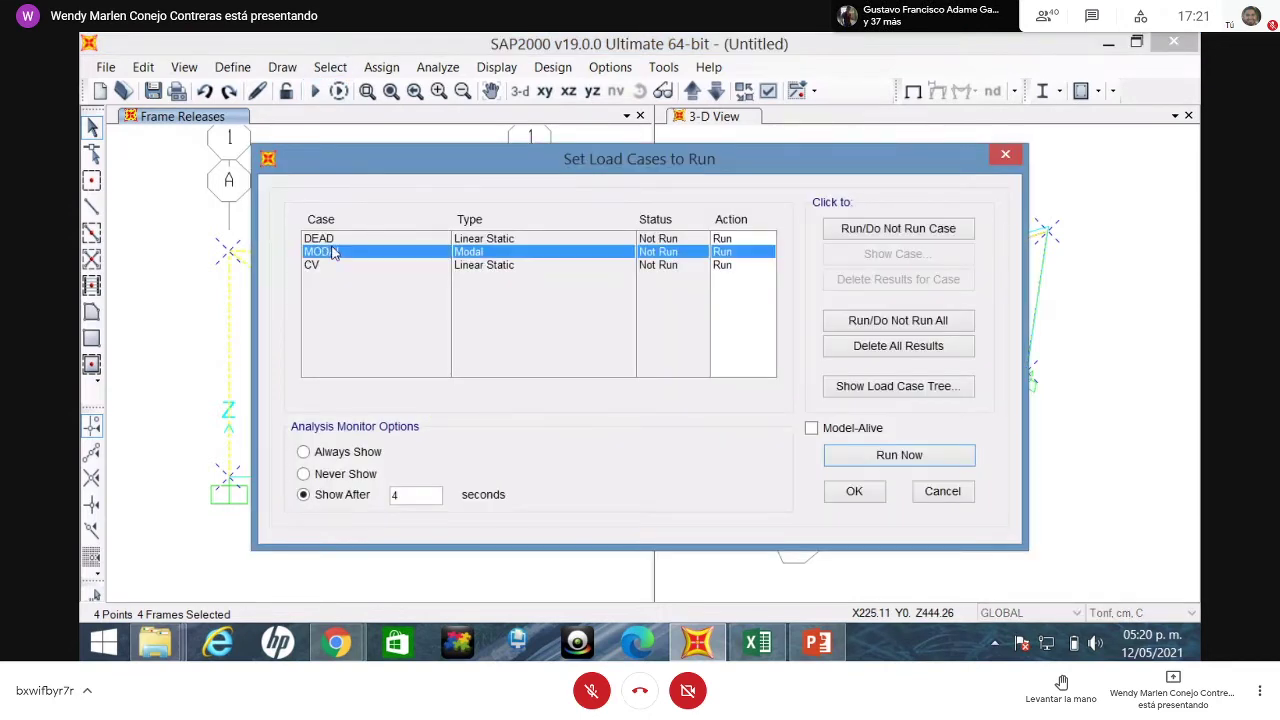
pyautogui.click(920, 229)
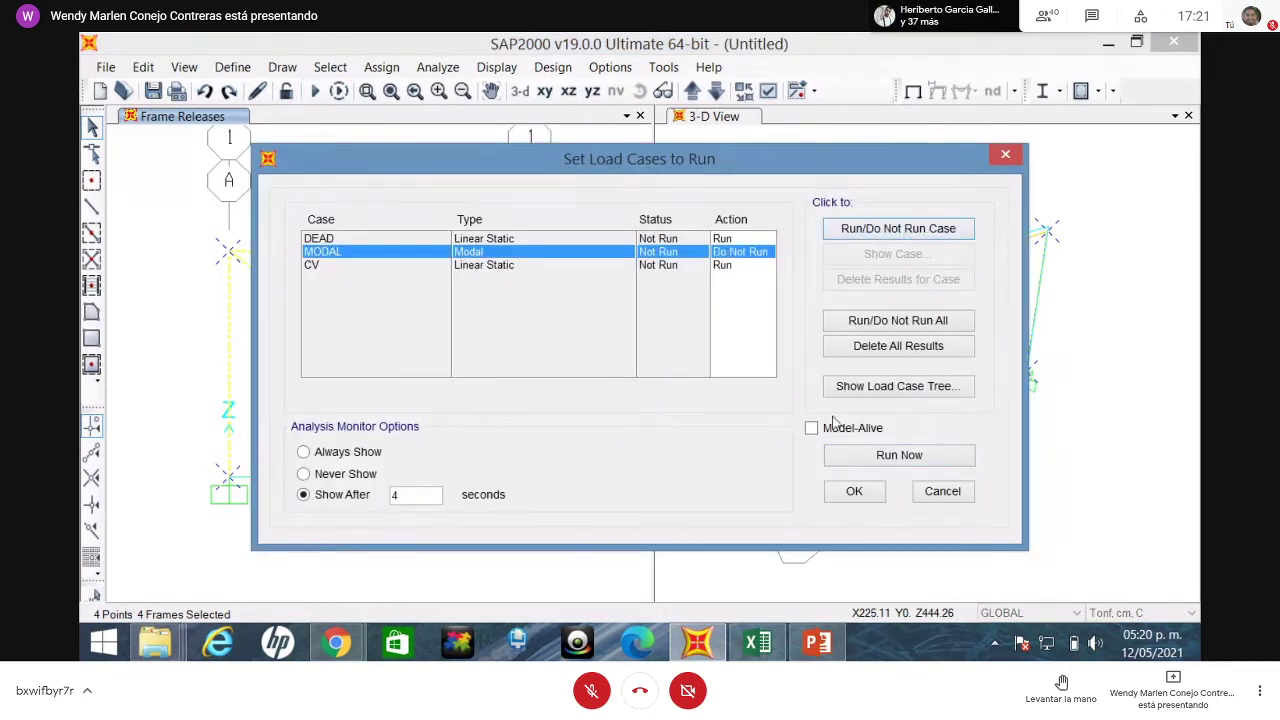
pyautogui.click(888, 455)
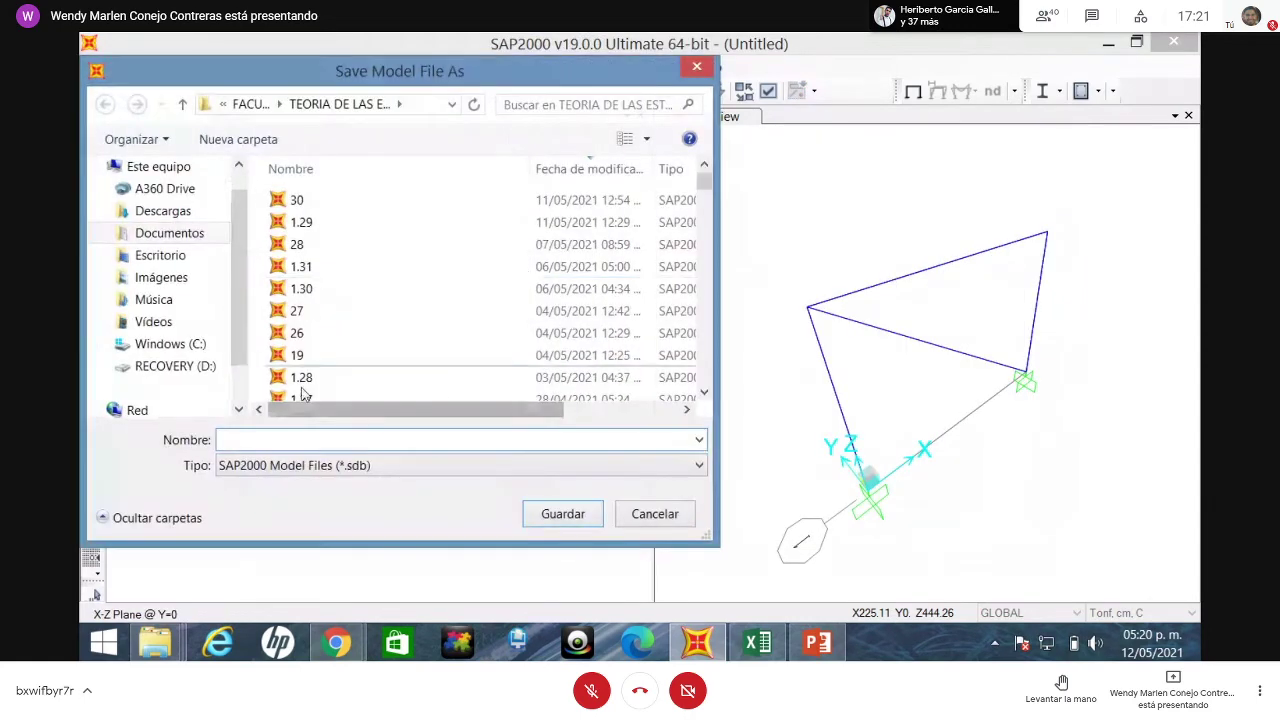
# - Save the model as 1.30, replacing the existing file of that name
pyautogui.write('1.3')
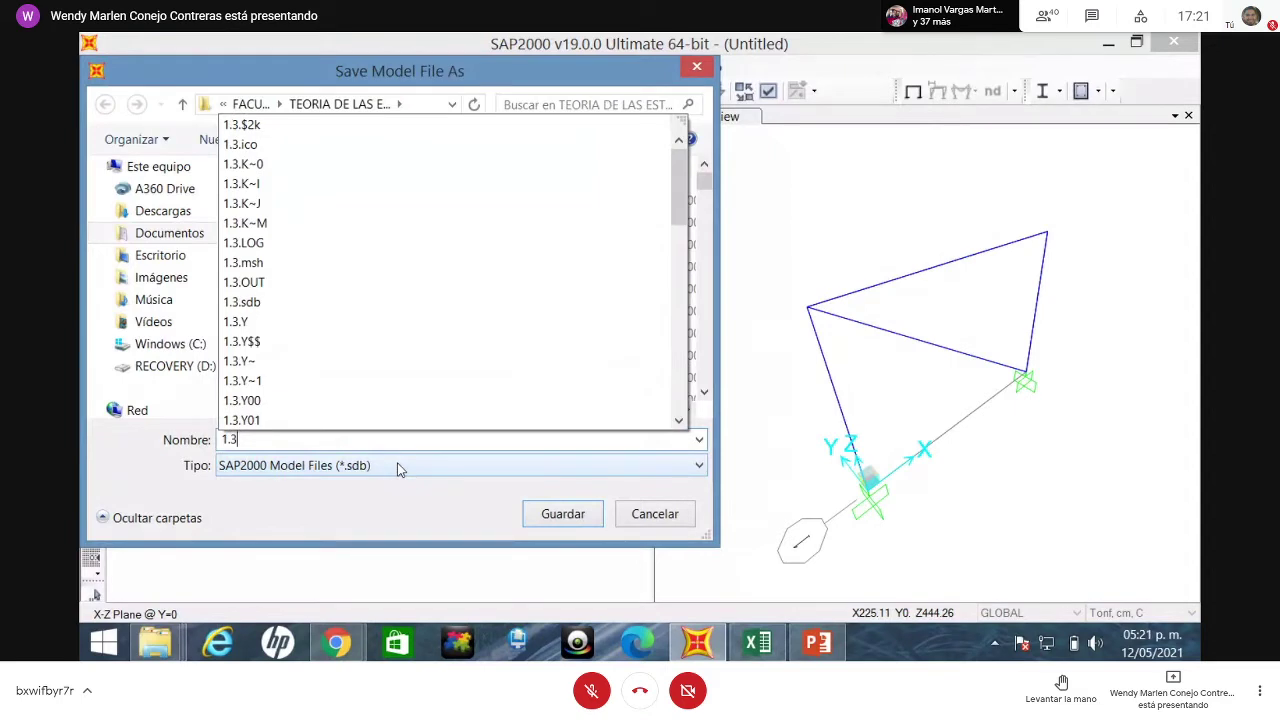
pyautogui.write('0')
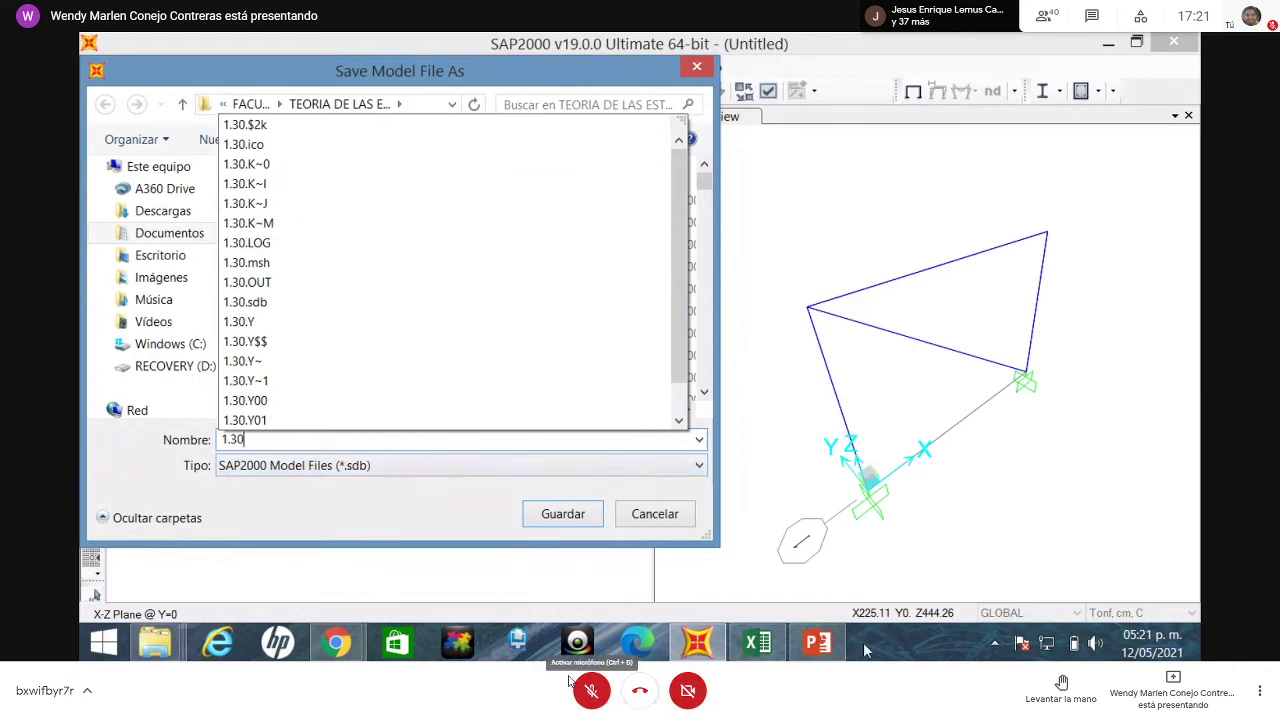
pyautogui.click(818, 645)
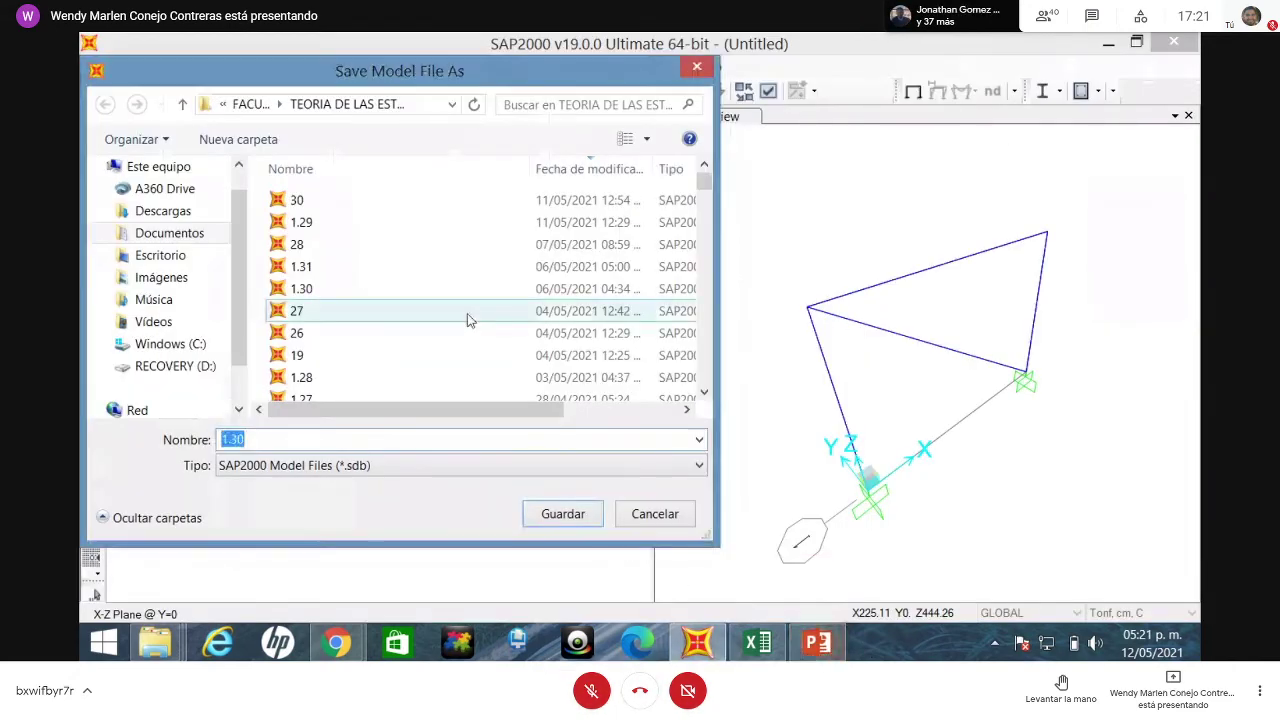
pyautogui.click(564, 518)
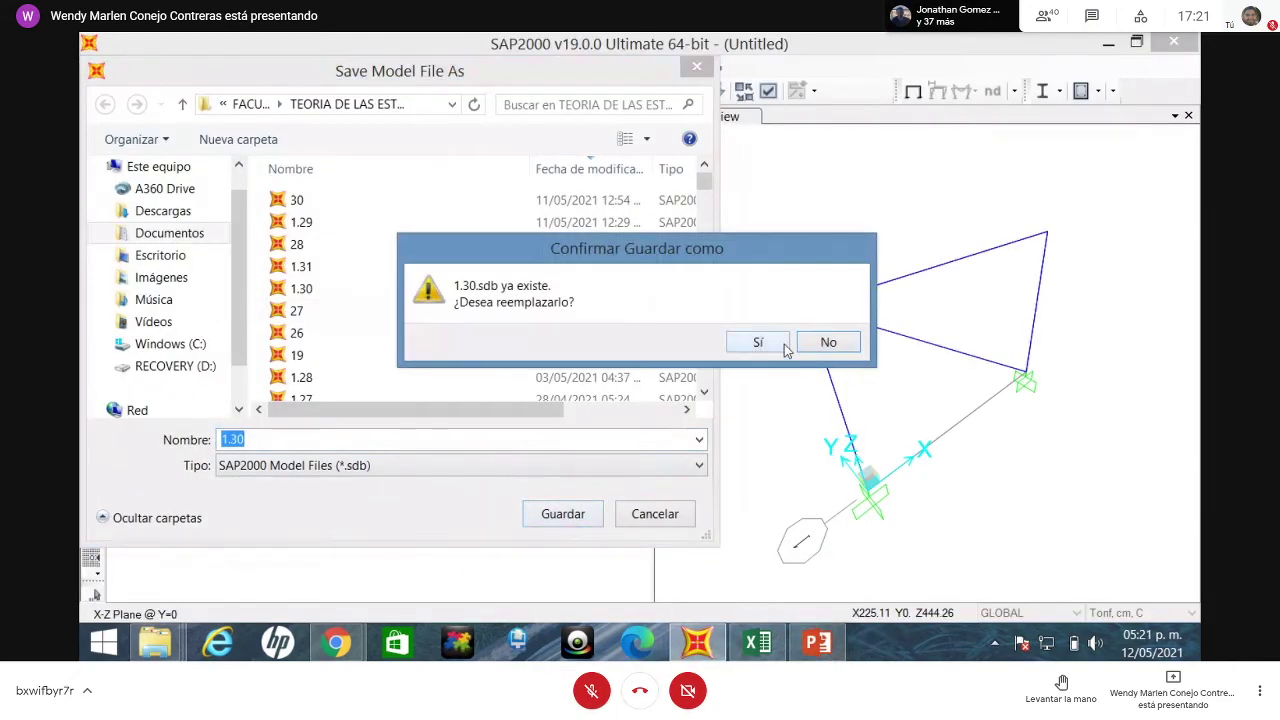
pyautogui.click(757, 341)
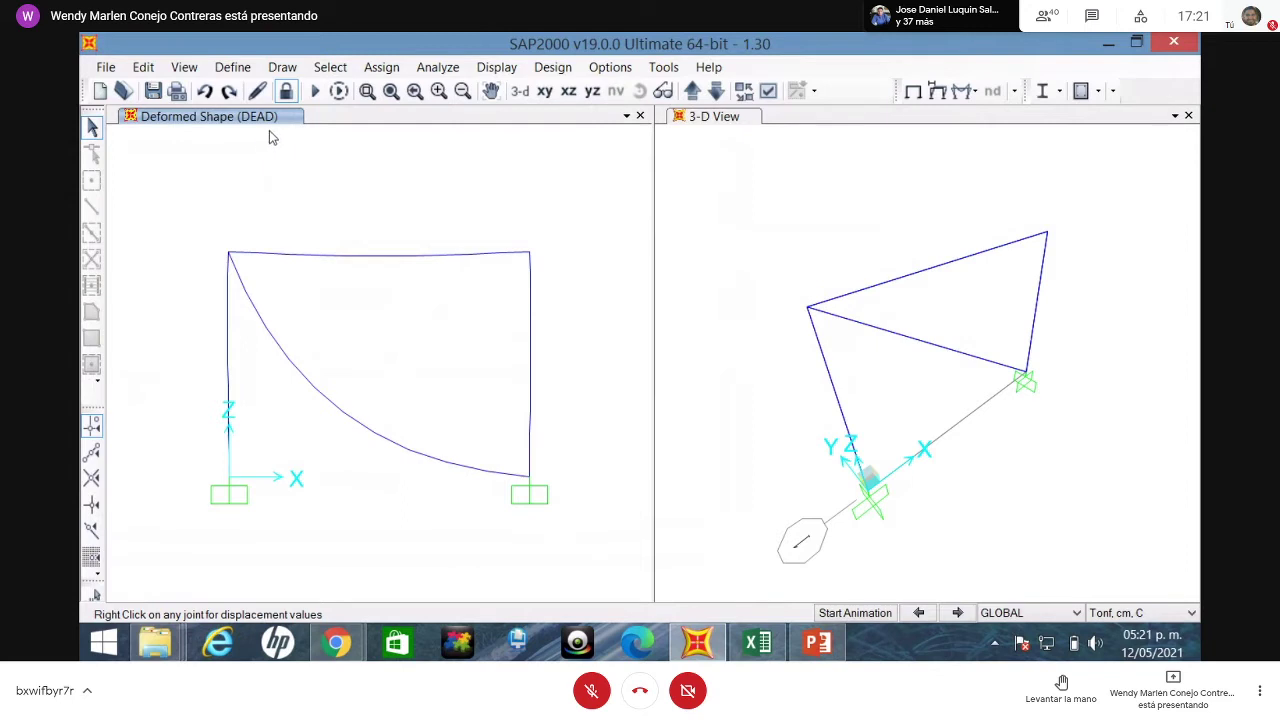
# - Show the deformed shape for the CV load case and inspect the displacements of the two base joints
pyautogui.click(957, 613)
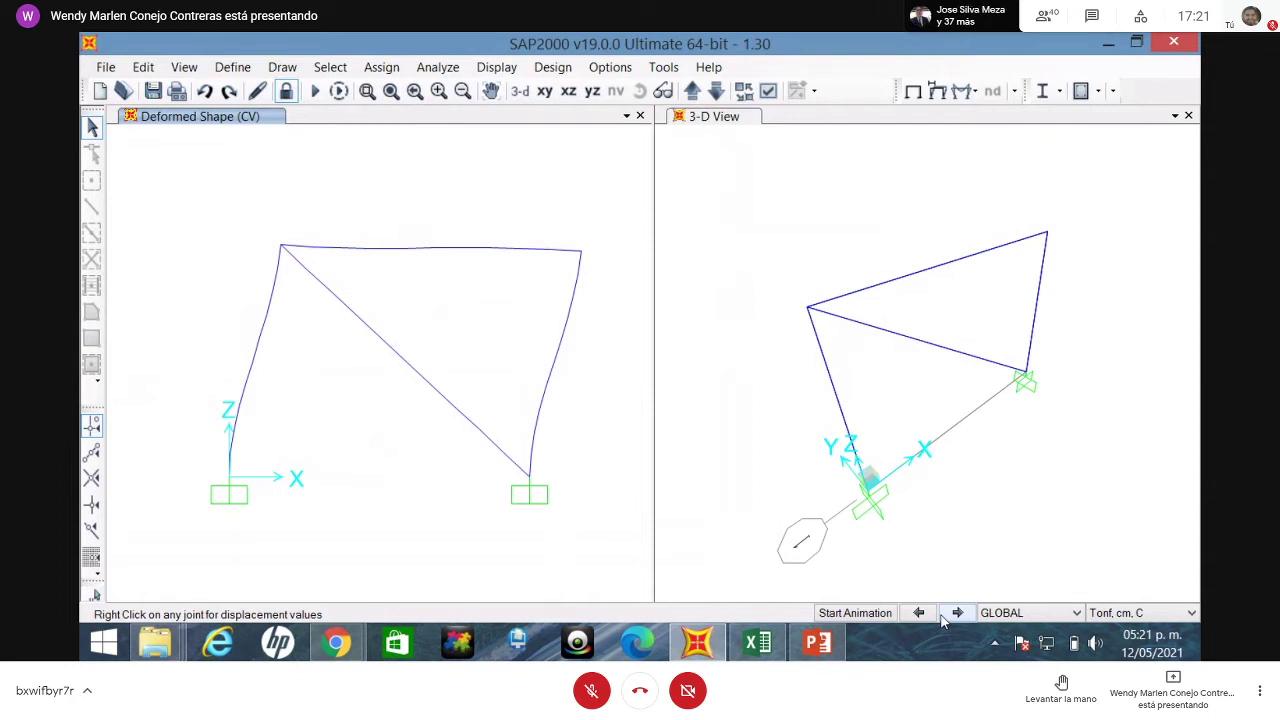
pyautogui.rightClick(228, 478)
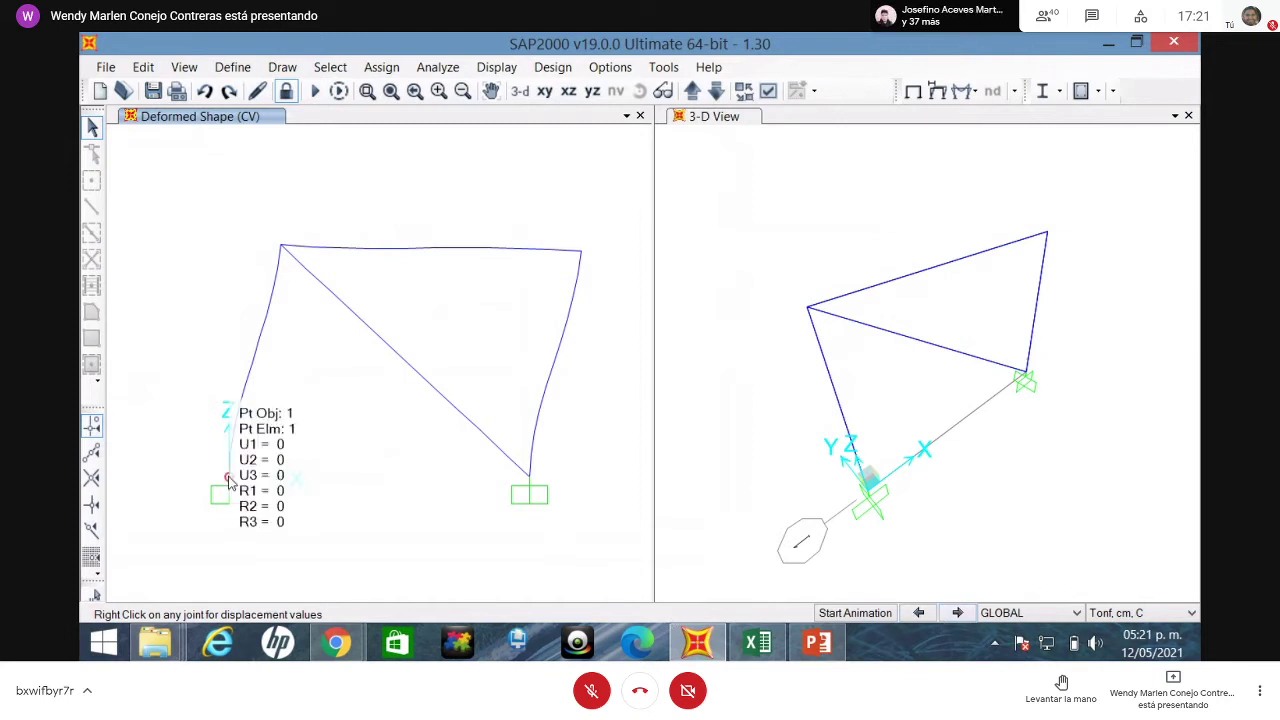
pyautogui.rightClick(528, 478)
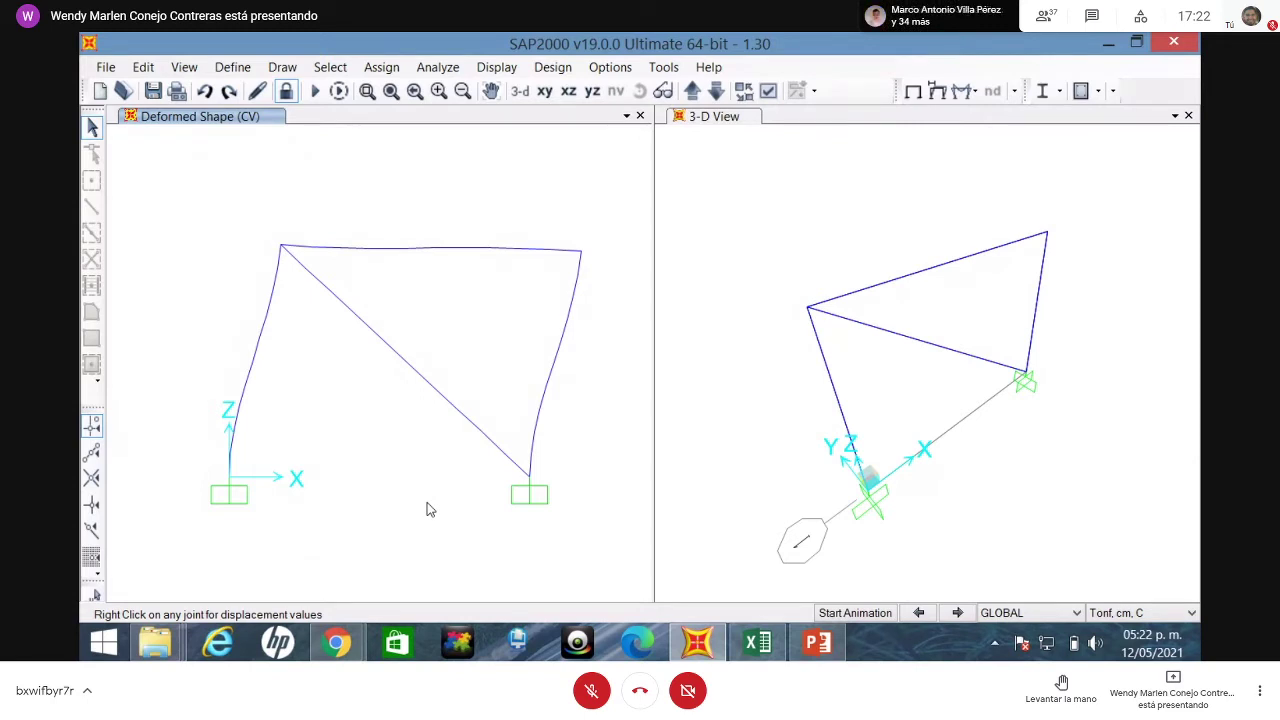
# - Inspect the CV displacements of the two upper joints of the deformed frame
pyautogui.rightClick(281, 247)
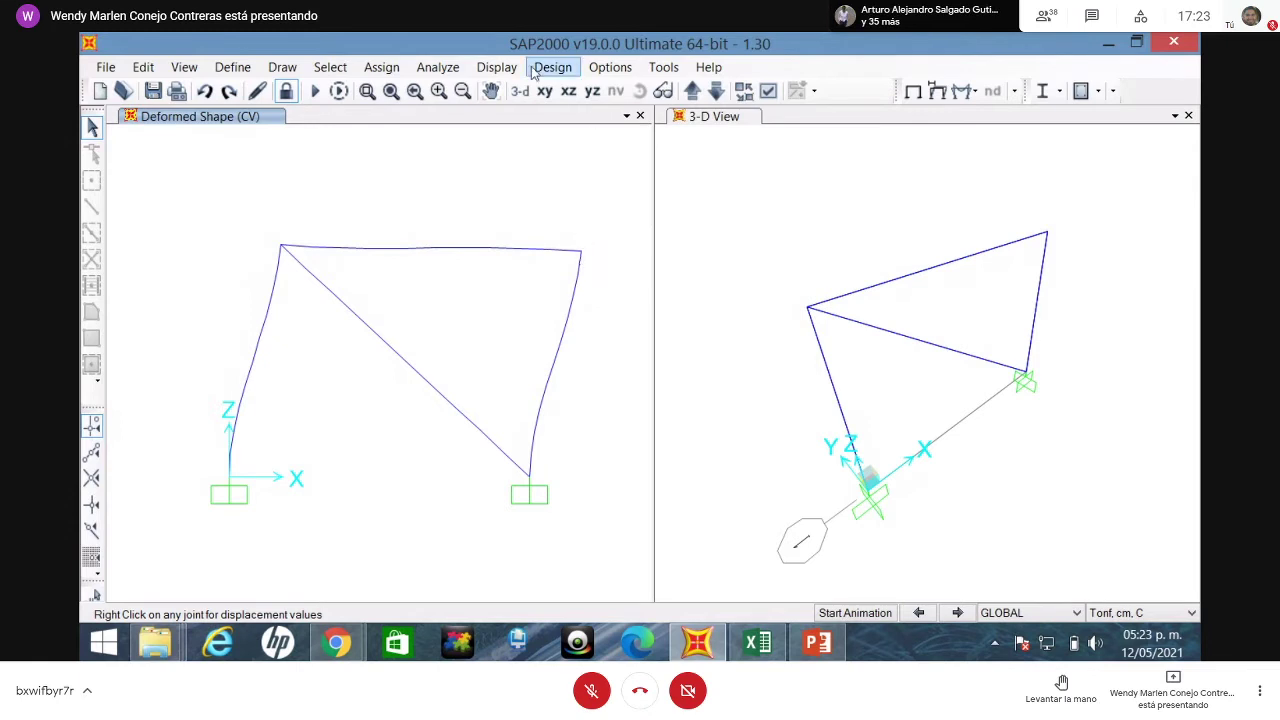
pyautogui.click(491, 90)
pyautogui.moveTo(481, 208)
pyautogui.mouseDown()
pyautogui.moveTo(394, 211)
pyautogui.moveTo(437, 205)
pyautogui.mouseUp()
pyautogui.press('Escape')
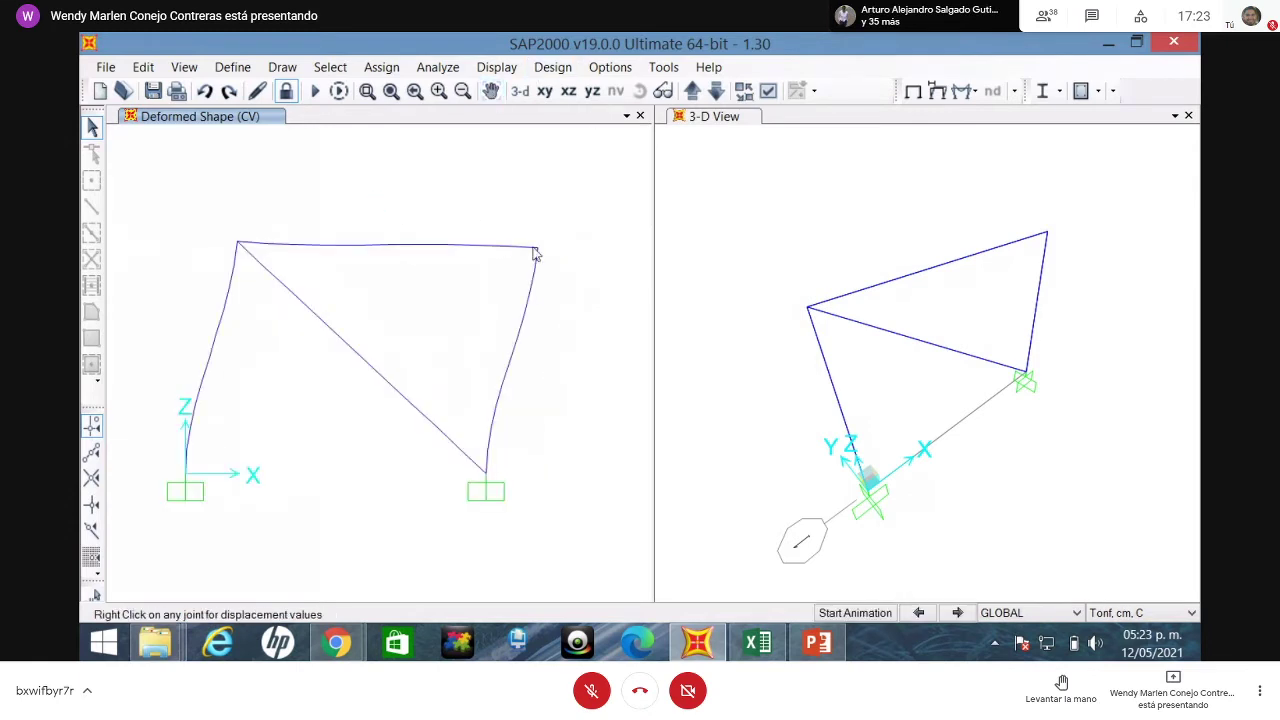
pyautogui.moveTo(537, 253)
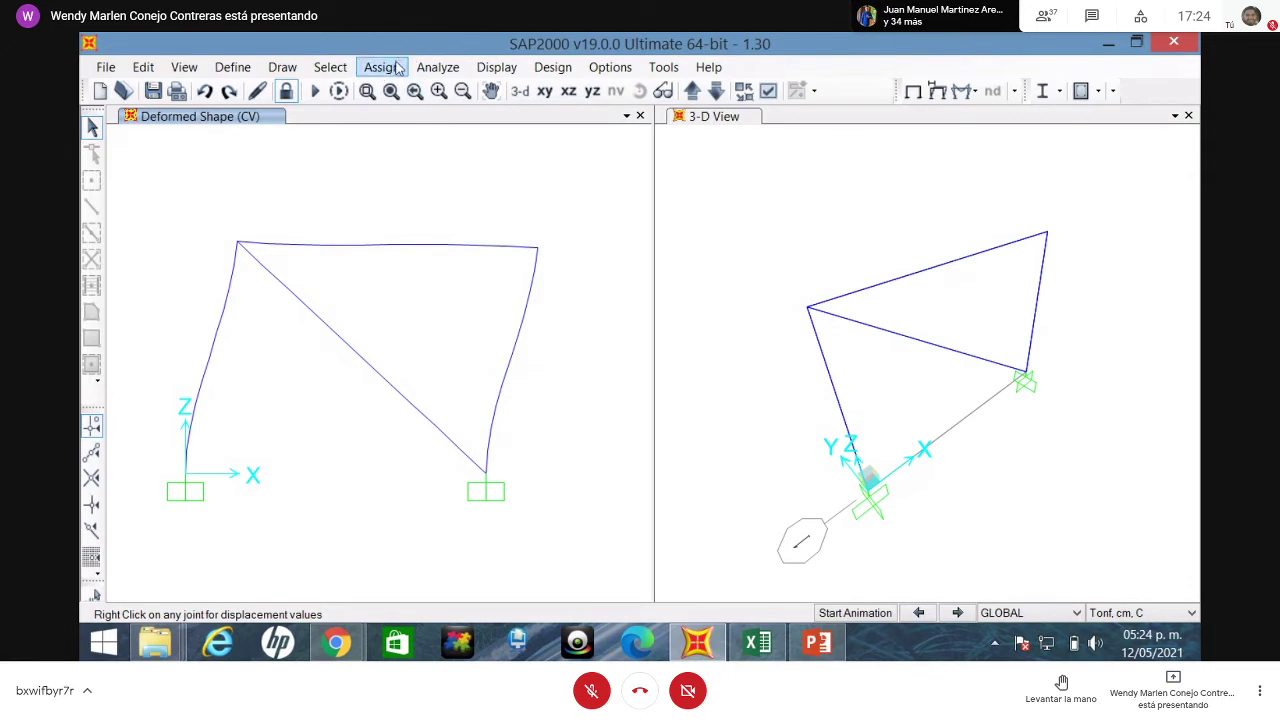
# - Display the joint reactions for the CV load case as tabulated values in the X-Z view
pyautogui.click(497, 67)
pyautogui.moveTo(600, 310)
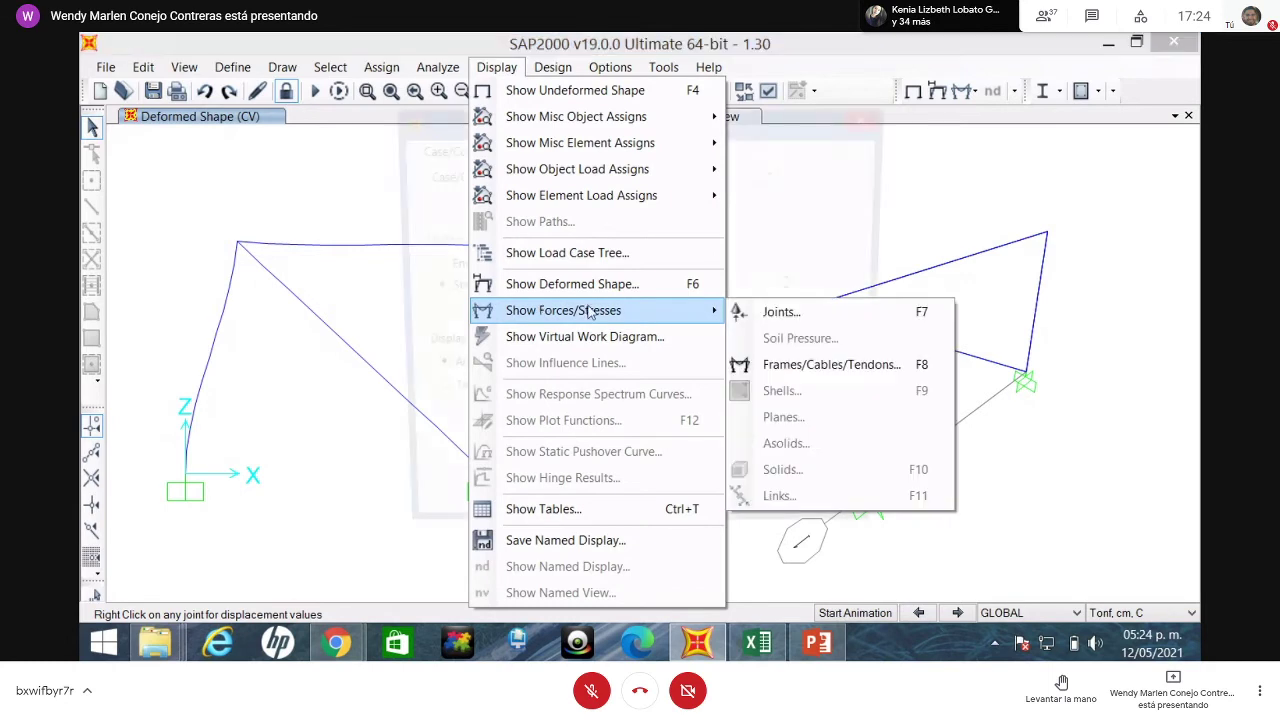
pyautogui.click(777, 311)
pyautogui.click(626, 175)
pyautogui.click(631, 219)
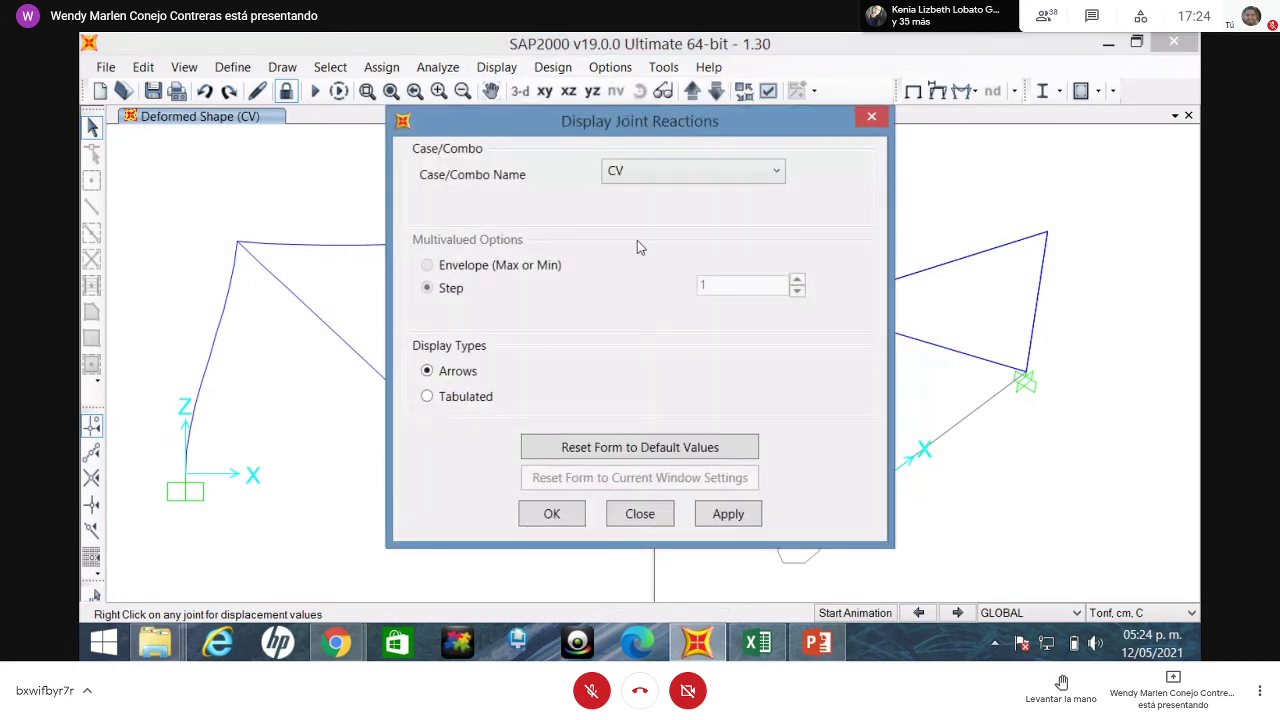
pyautogui.click(464, 399)
pyautogui.click(729, 514)
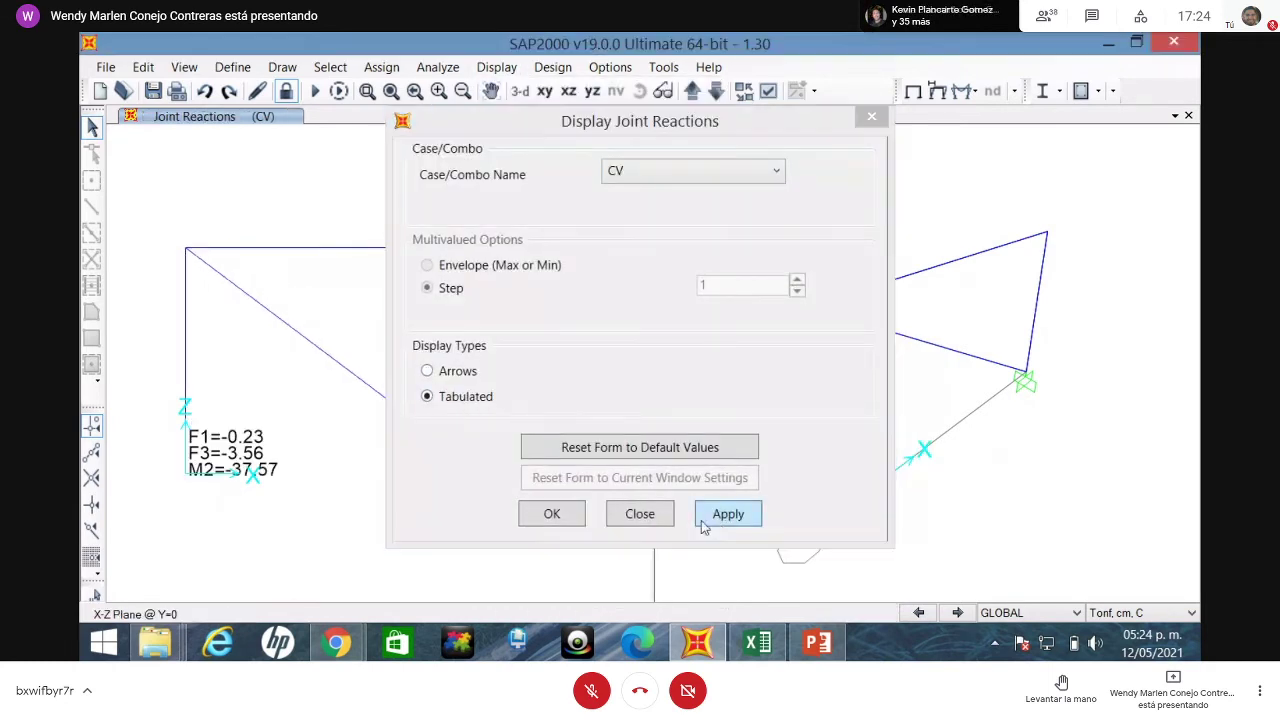
pyautogui.click(551, 514)
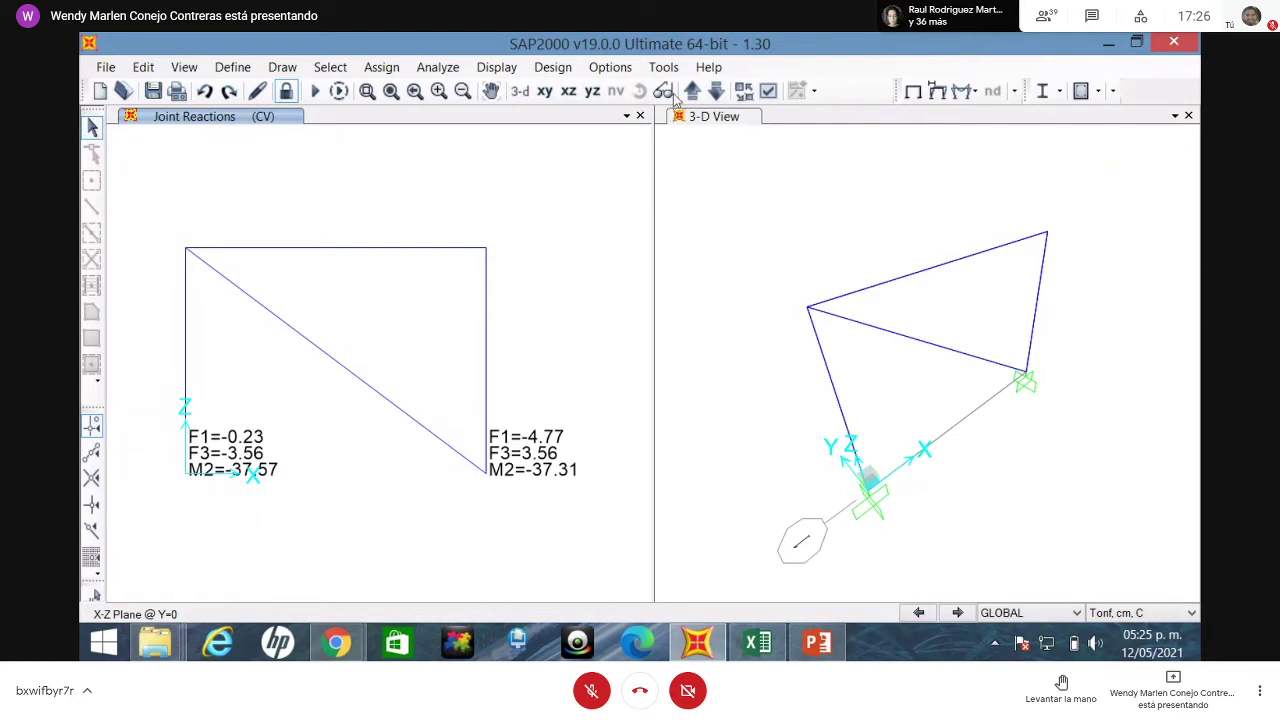
# - Display the filled axial force diagram for the CV load case with automatic scaling
pyautogui.click(962, 91)
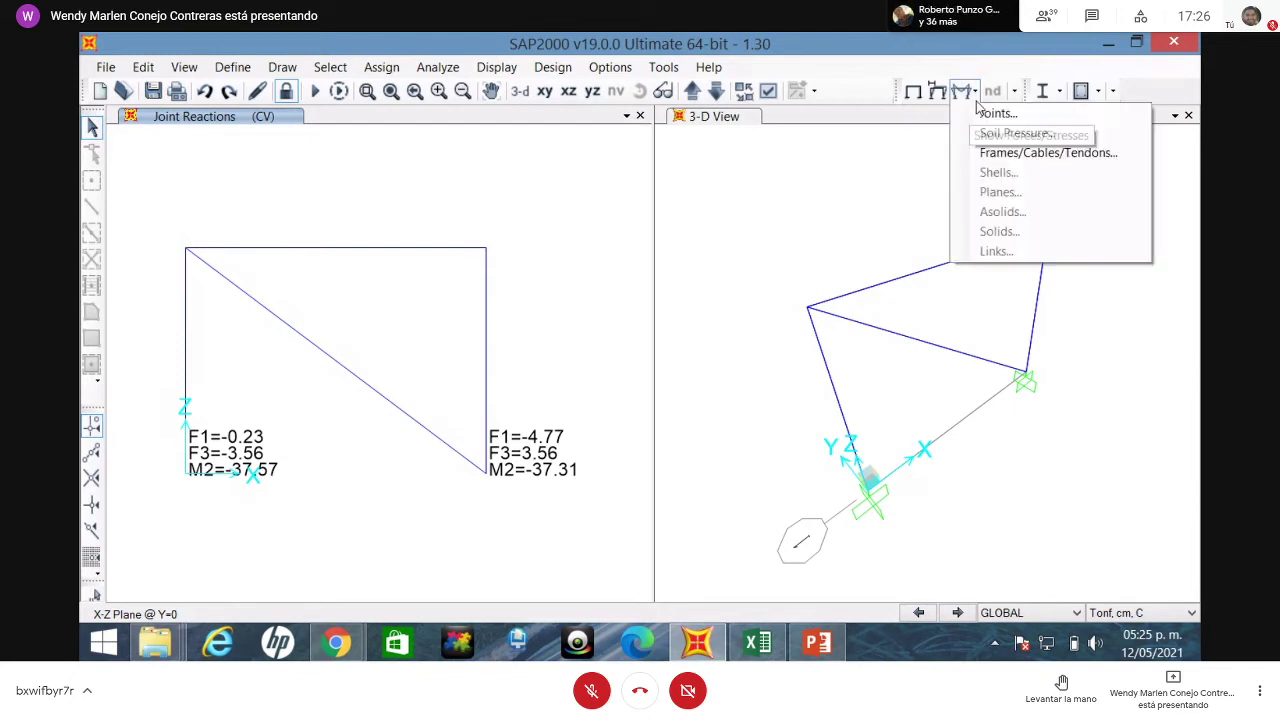
pyautogui.click(1006, 154)
pyautogui.click(678, 102)
pyautogui.click(658, 141)
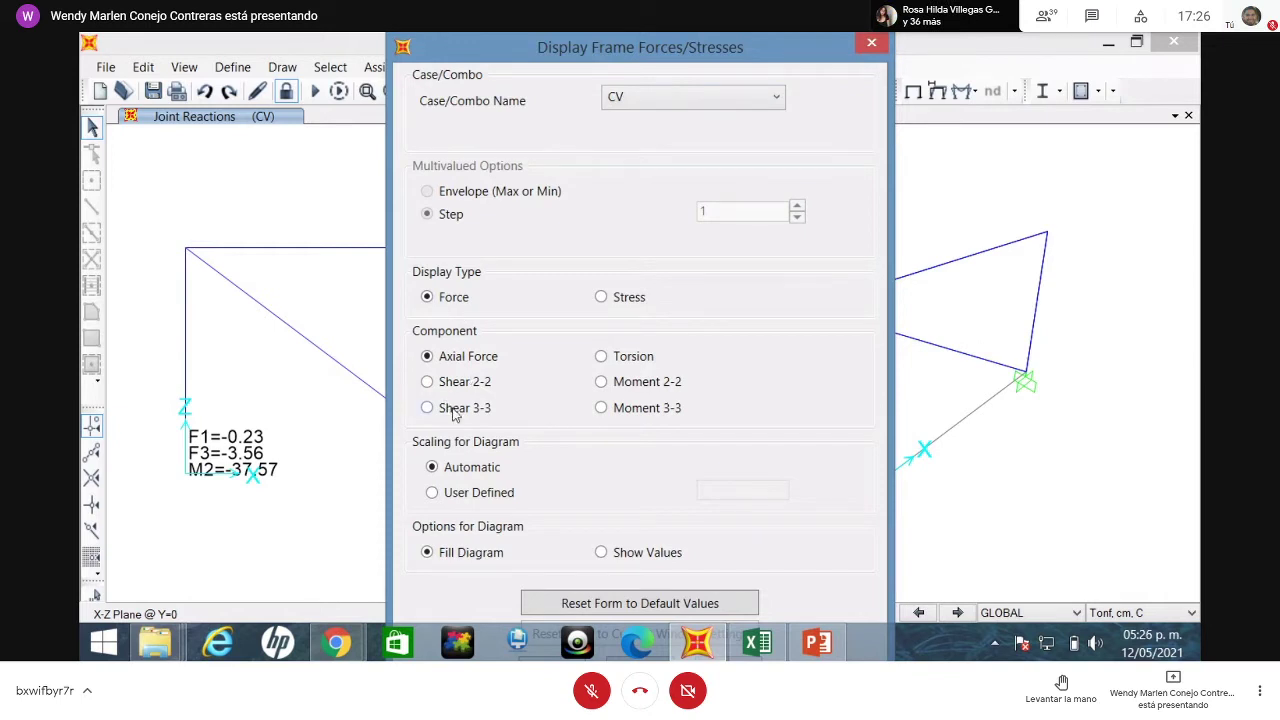
pyautogui.press('Tab')
pyautogui.press('Tab')
pyautogui.press('Tab')
pyautogui.press('Tab')
pyautogui.press('Tab')
pyautogui.press('Tab')
pyautogui.press('Tab')
pyautogui.press('Tab')
pyautogui.press('Tab')
pyautogui.press('Tab')
pyautogui.press('Tab')
pyautogui.press('Tab')
pyautogui.press('Tab')
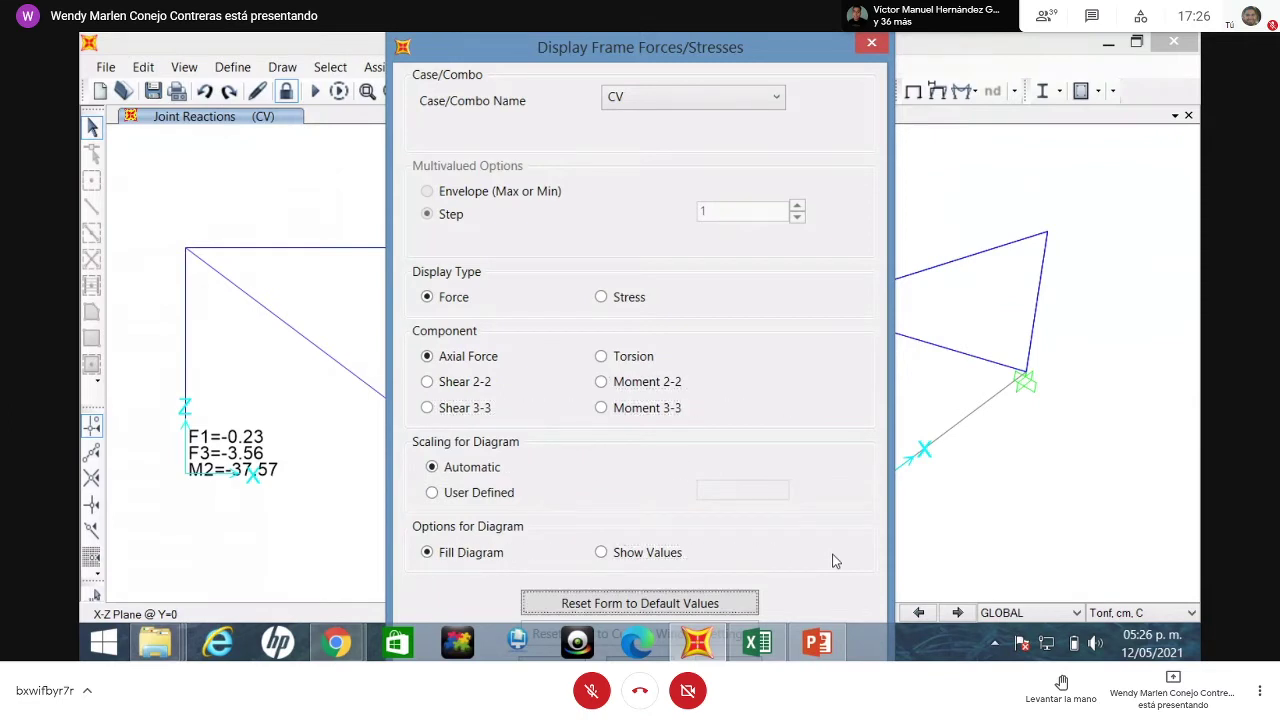
pyautogui.press('Return')
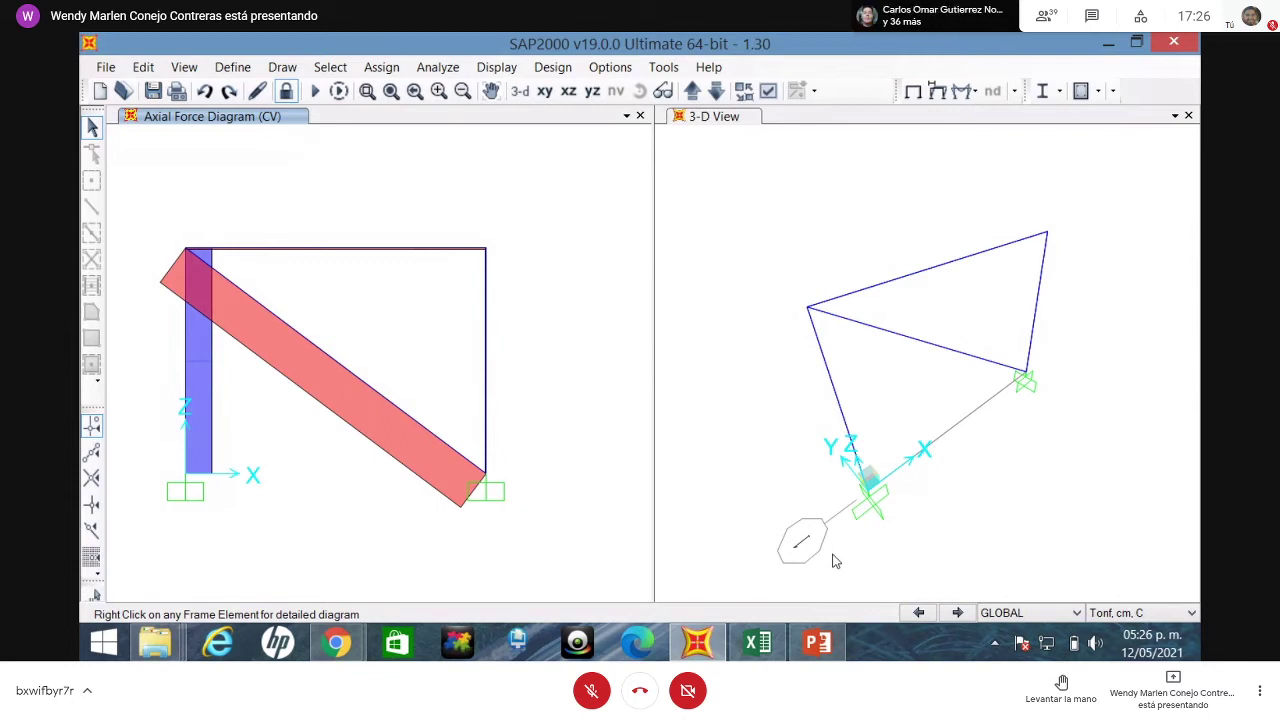
# - Switch to Excel to look over the attendance list in Copia de LISTA 7MA and return to SAP2000
pyautogui.click(757, 642)
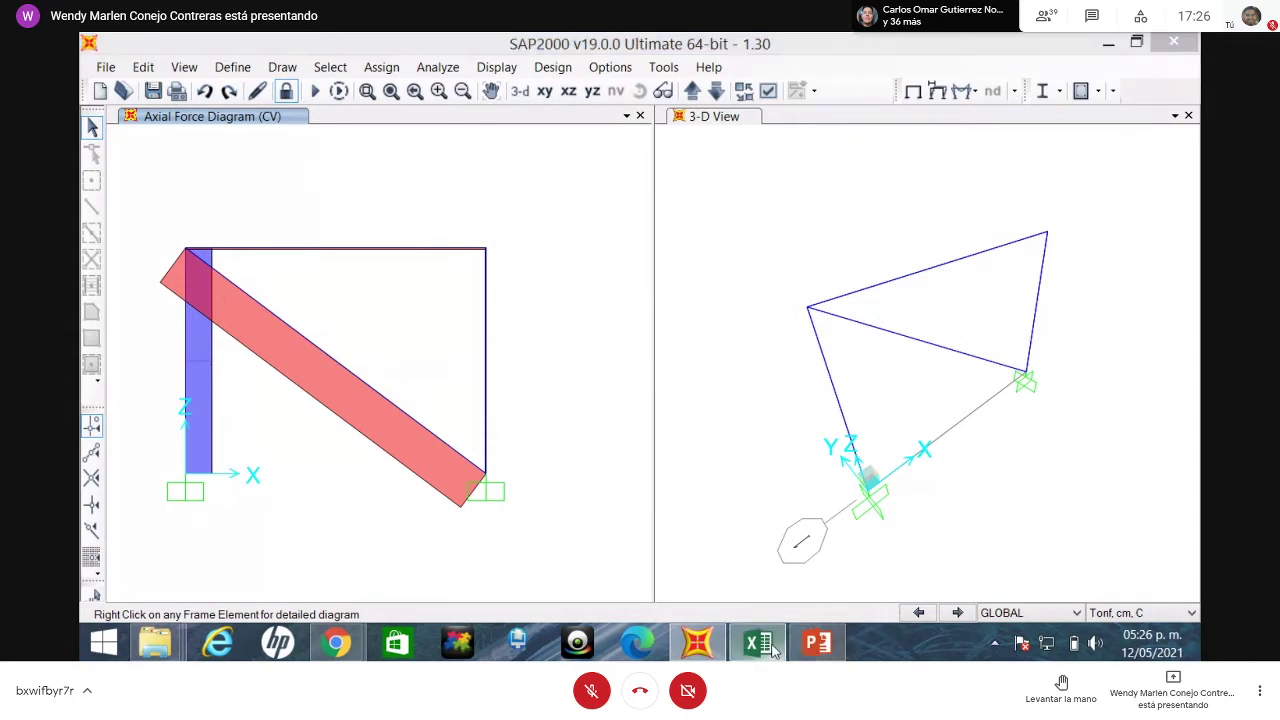
pyautogui.scroll(1, 157, 371)
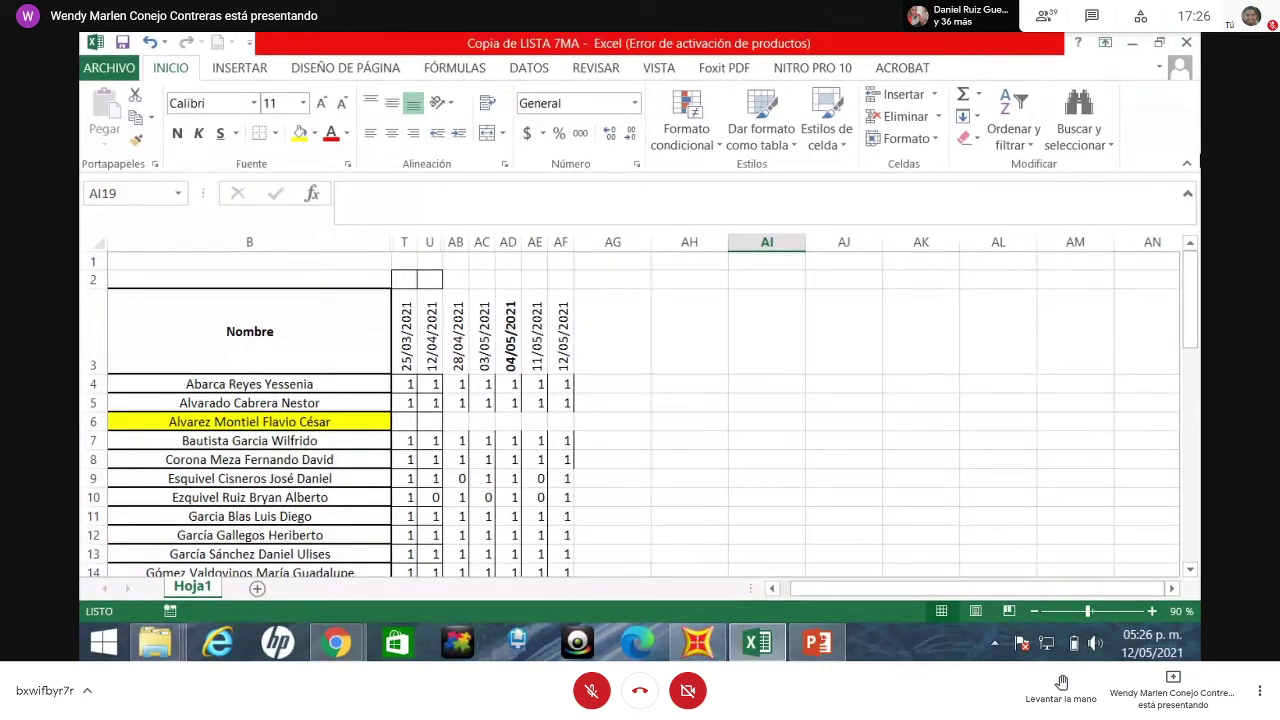
pyautogui.click(1146, 47)
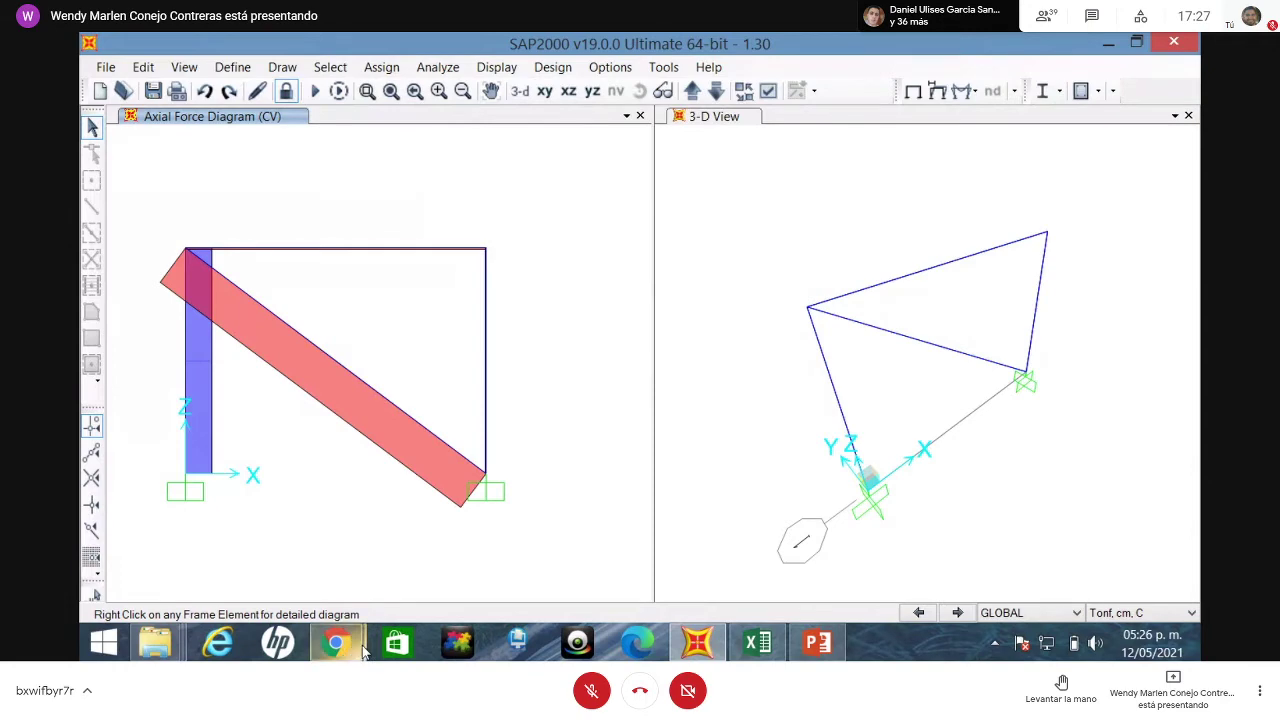
# - Switch to the Google Meet call in Chrome, read the chat message and close the chat
pyautogui.moveTo(336, 636)
pyautogui.click(225, 540)
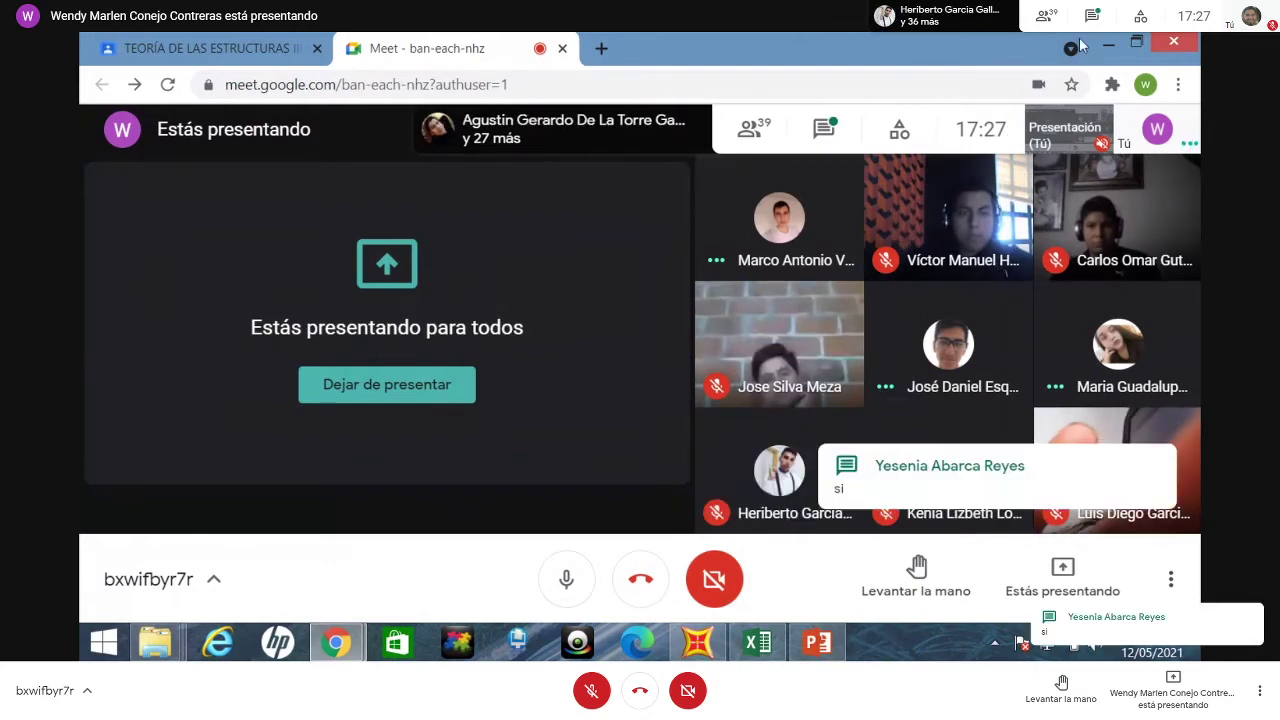
pyautogui.click(870, 487)
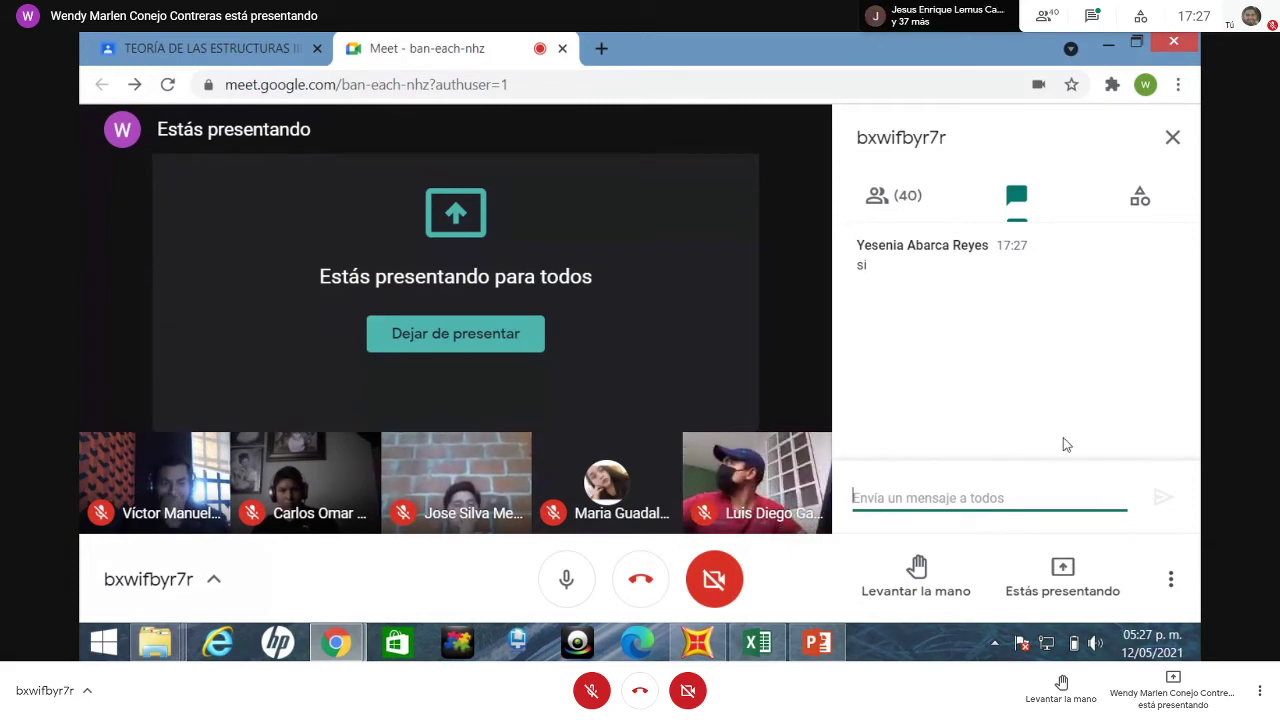
pyautogui.click(1172, 137)
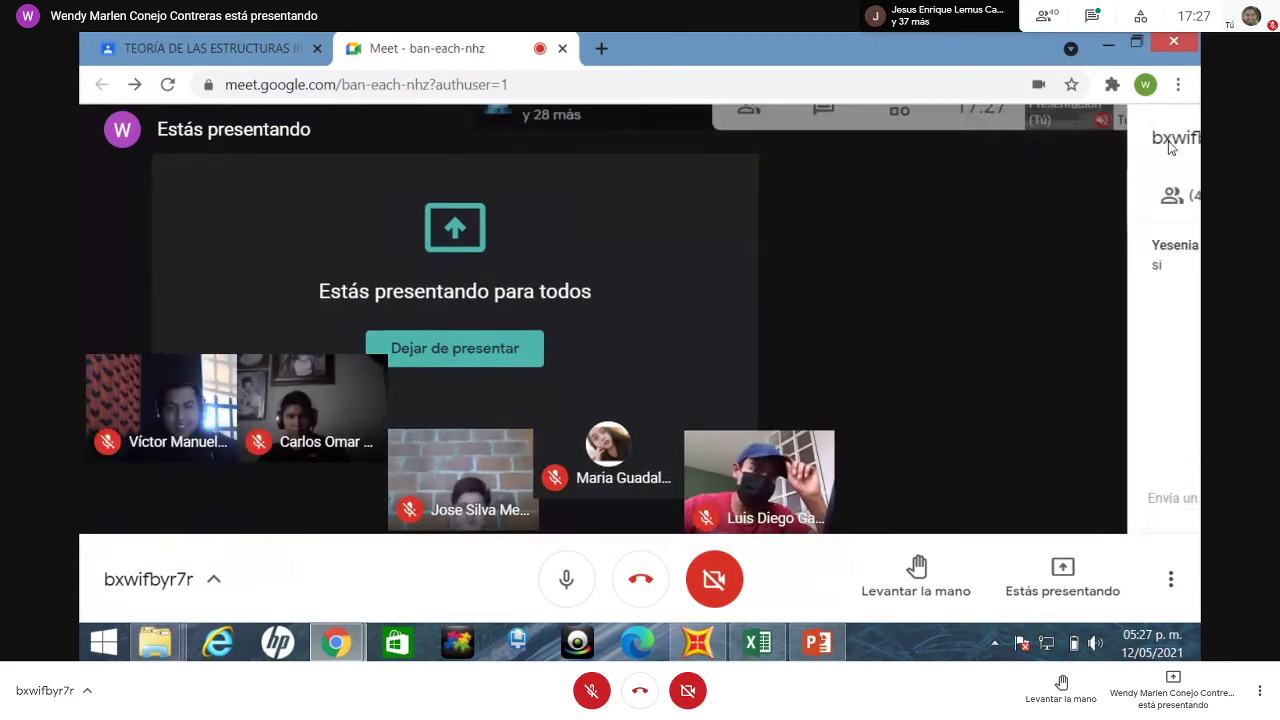
# - Switch to the Copia de LISTA 7MA workbook in Excel to review the class attendance list
pyautogui.moveTo(1052, 490)
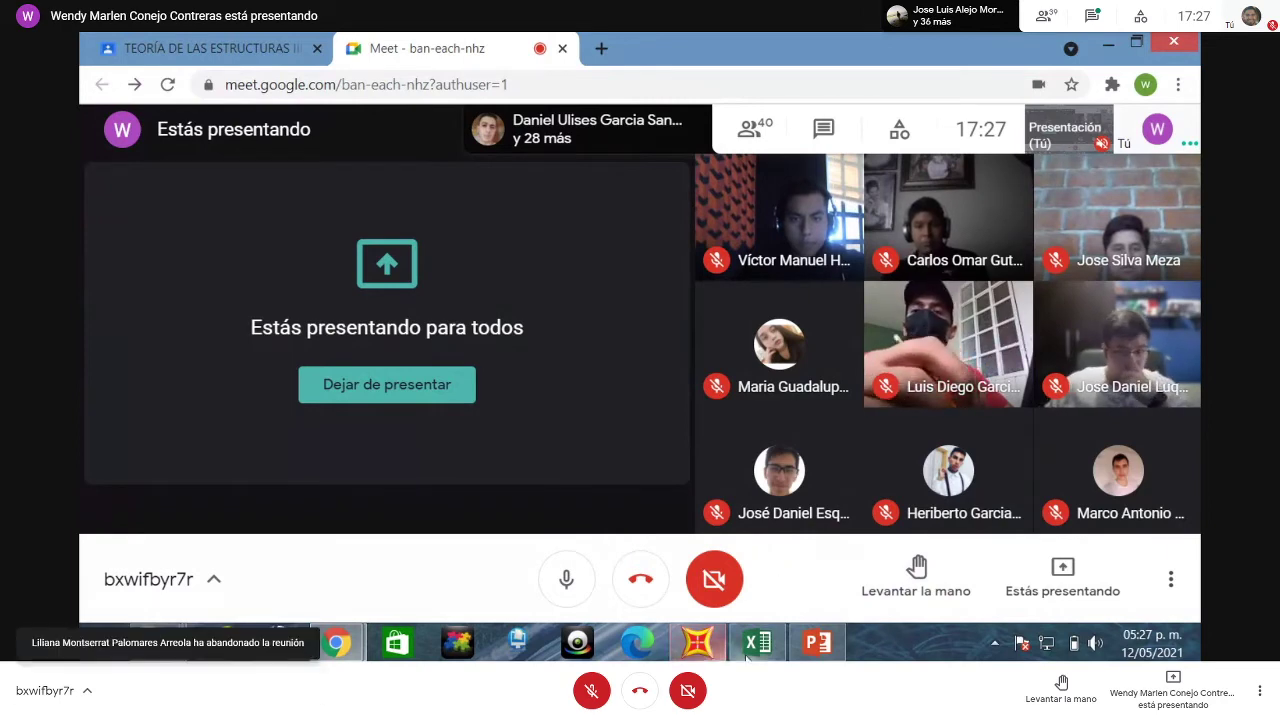
pyautogui.moveTo(756, 644)
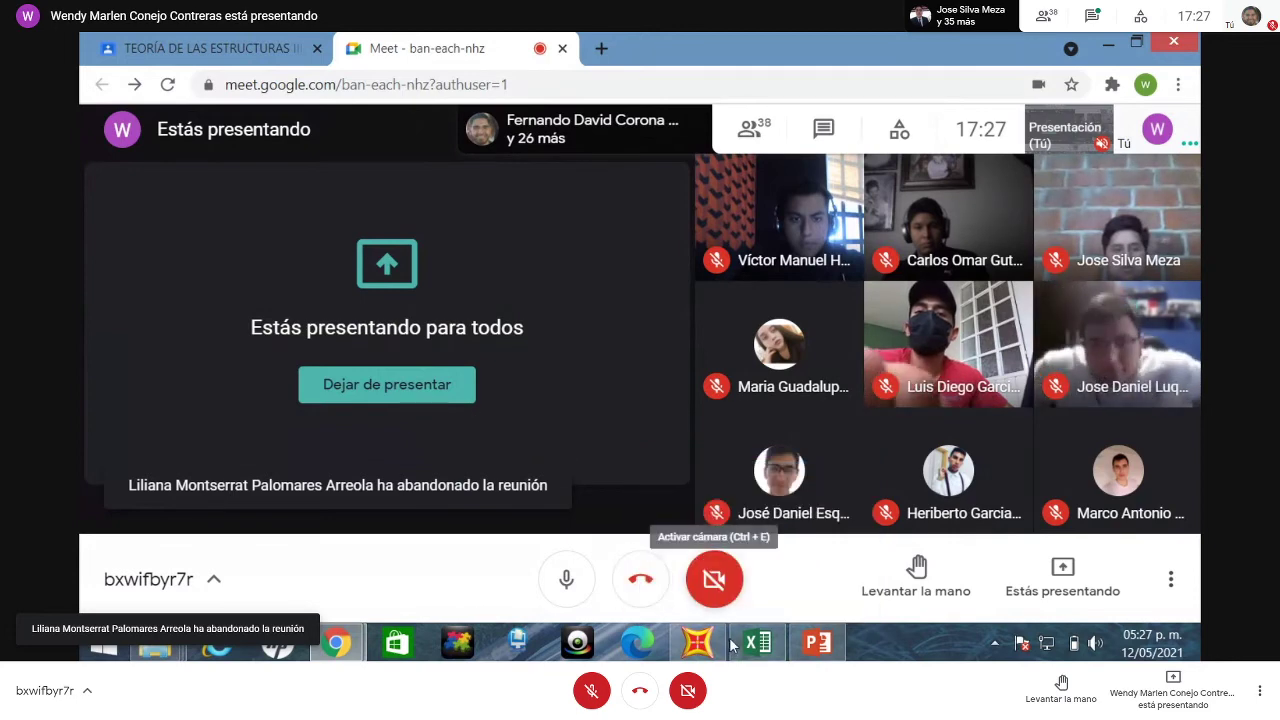
pyautogui.click(756, 645)
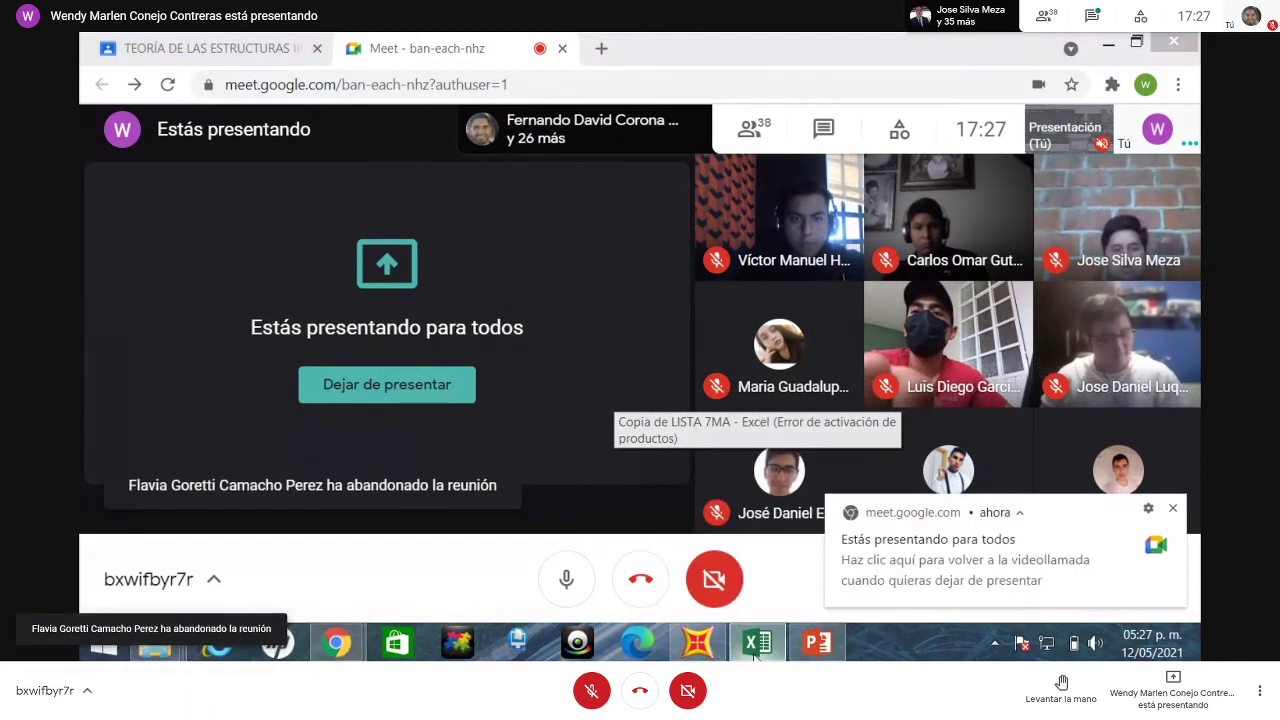
pyautogui.click(756, 645)
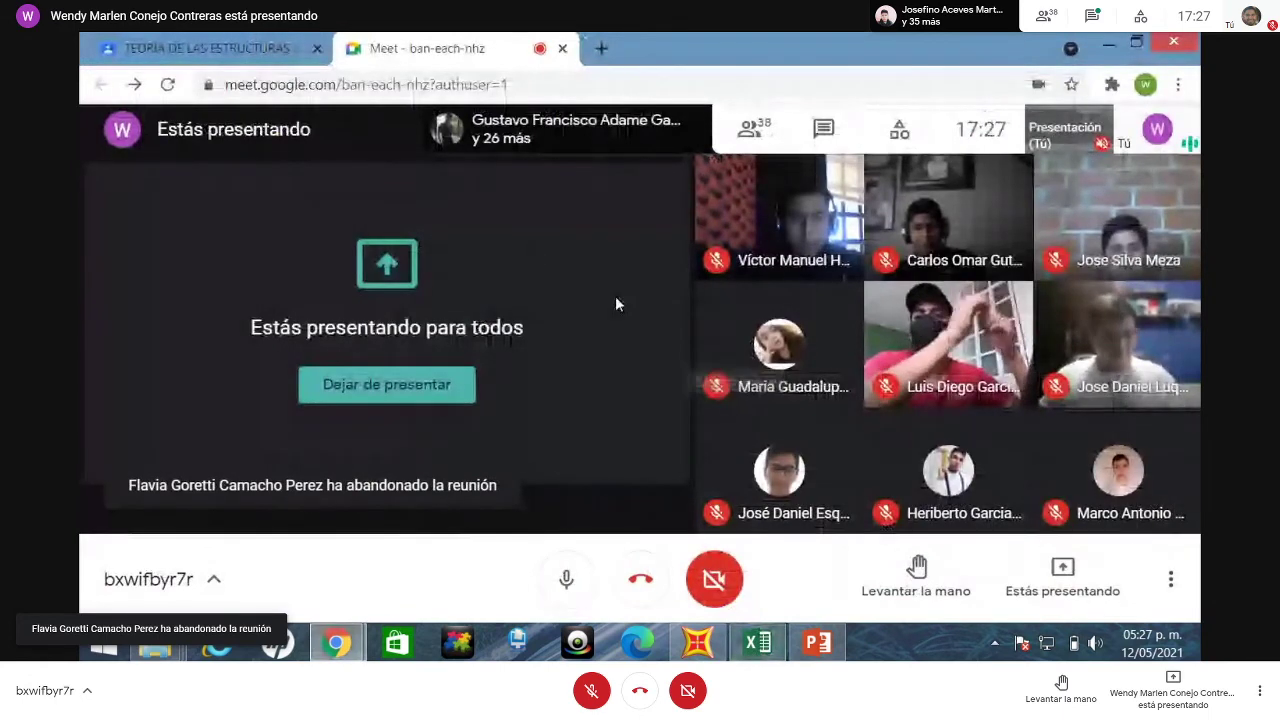
pyautogui.moveTo(700, 418)
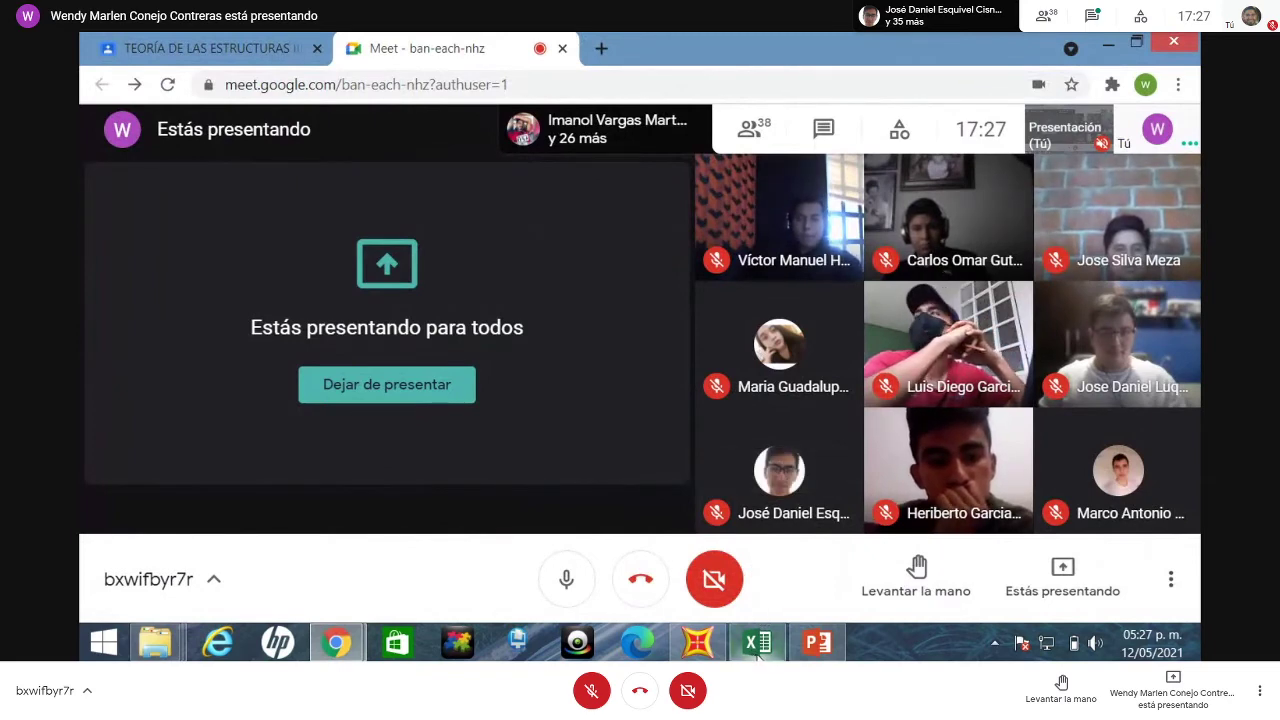
pyautogui.moveTo(757, 648)
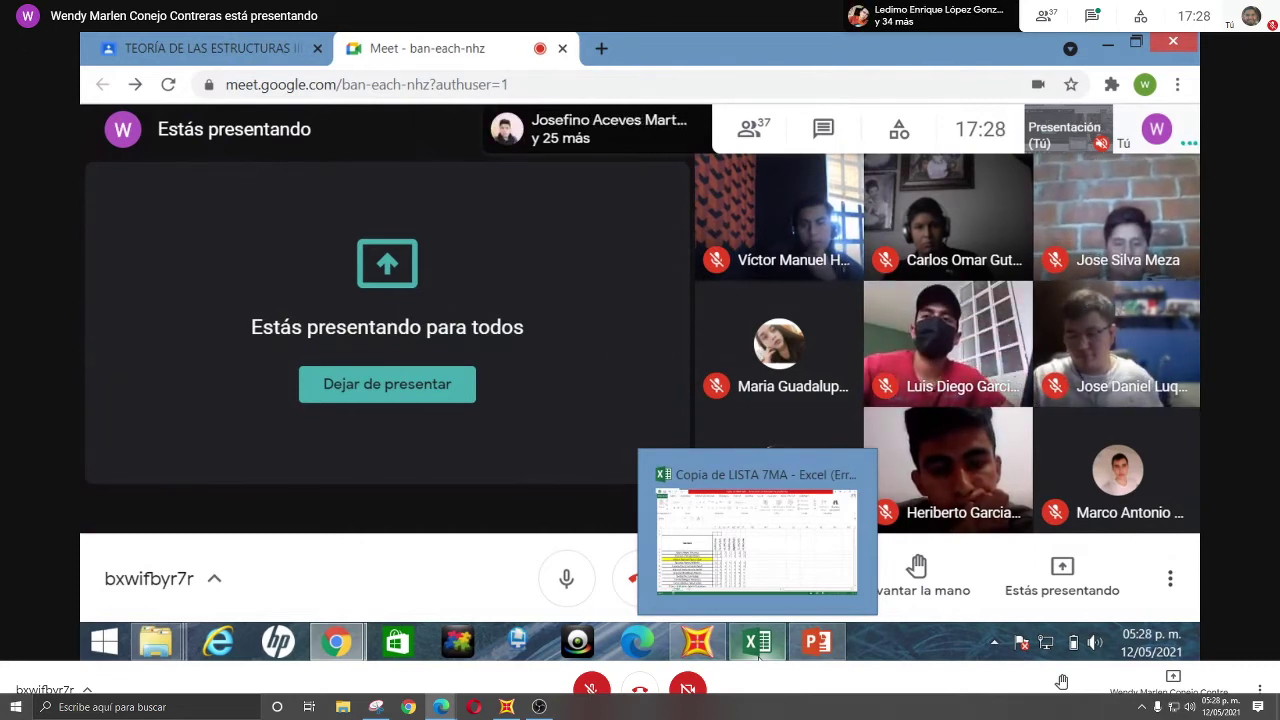
pyautogui.click(758, 645)
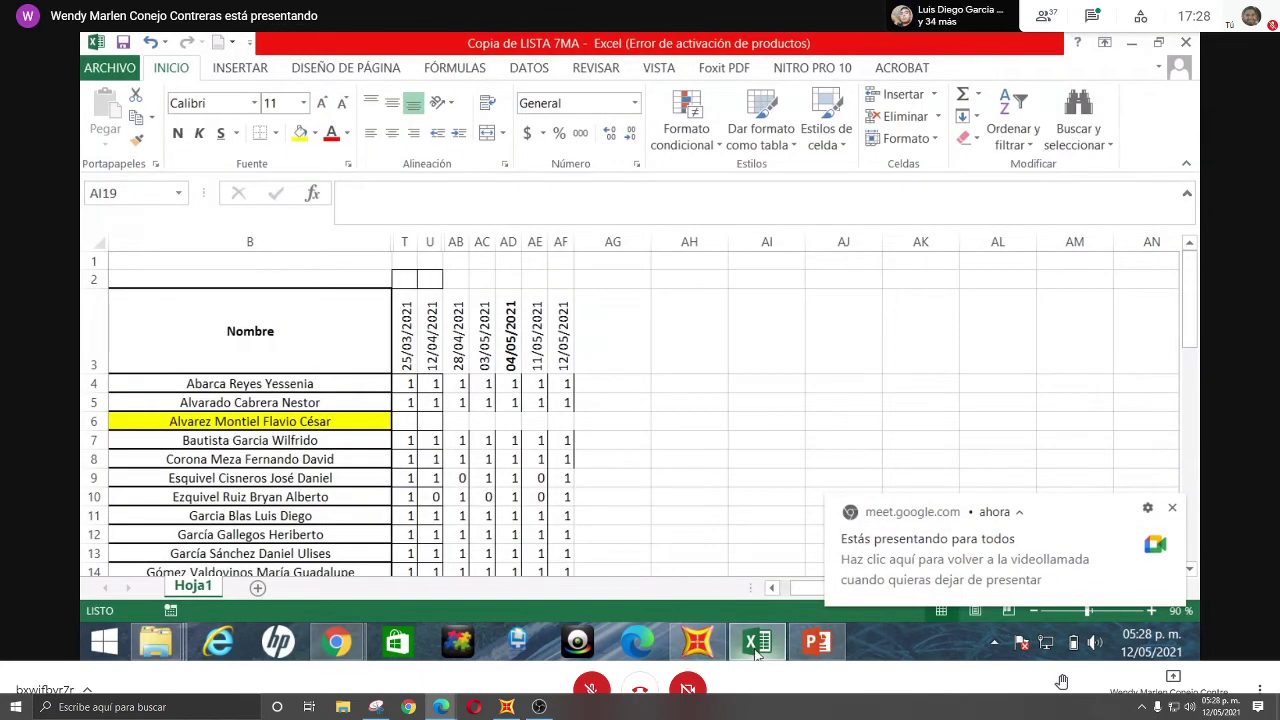
# - Enter 0 for the 12/05/2021 attendance in cell AF4 of the class list and minimise the workbook
pyautogui.click(568, 385)
pyautogui.write('0')
pyautogui.click(592, 421)
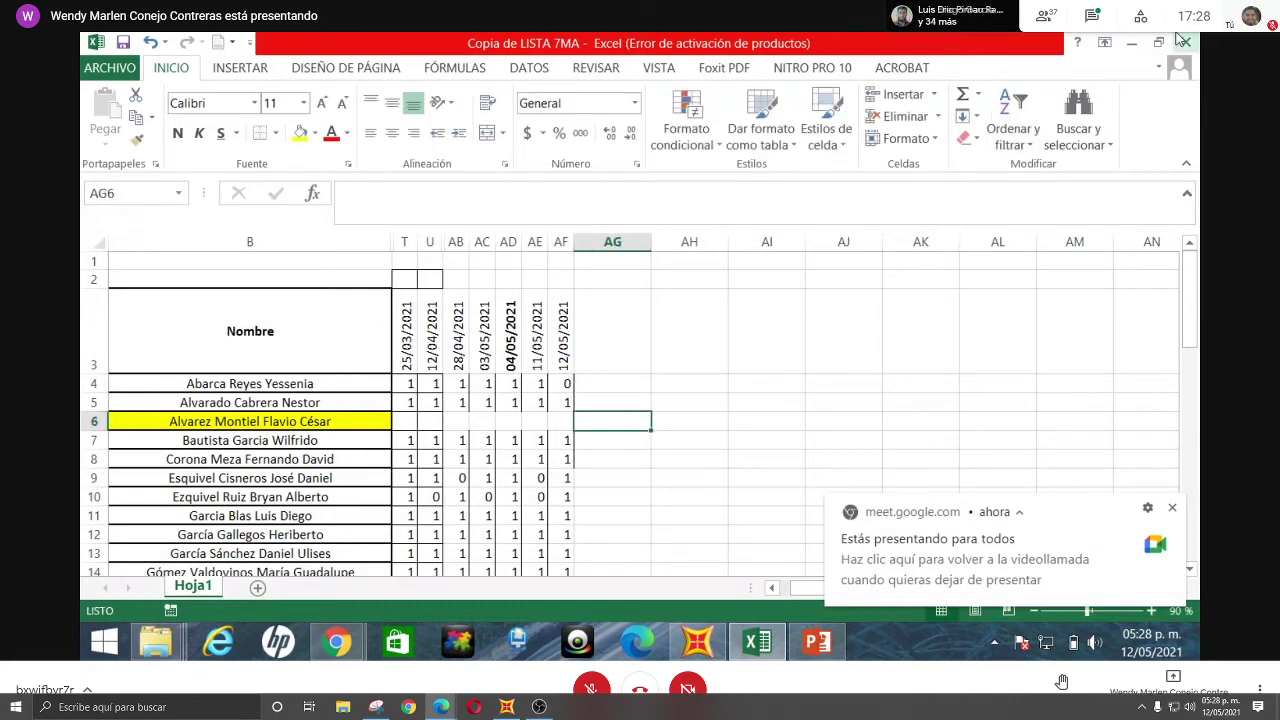
pyautogui.click(1104, 42)
pyautogui.click(1104, 42)
pyautogui.click(1131, 42)
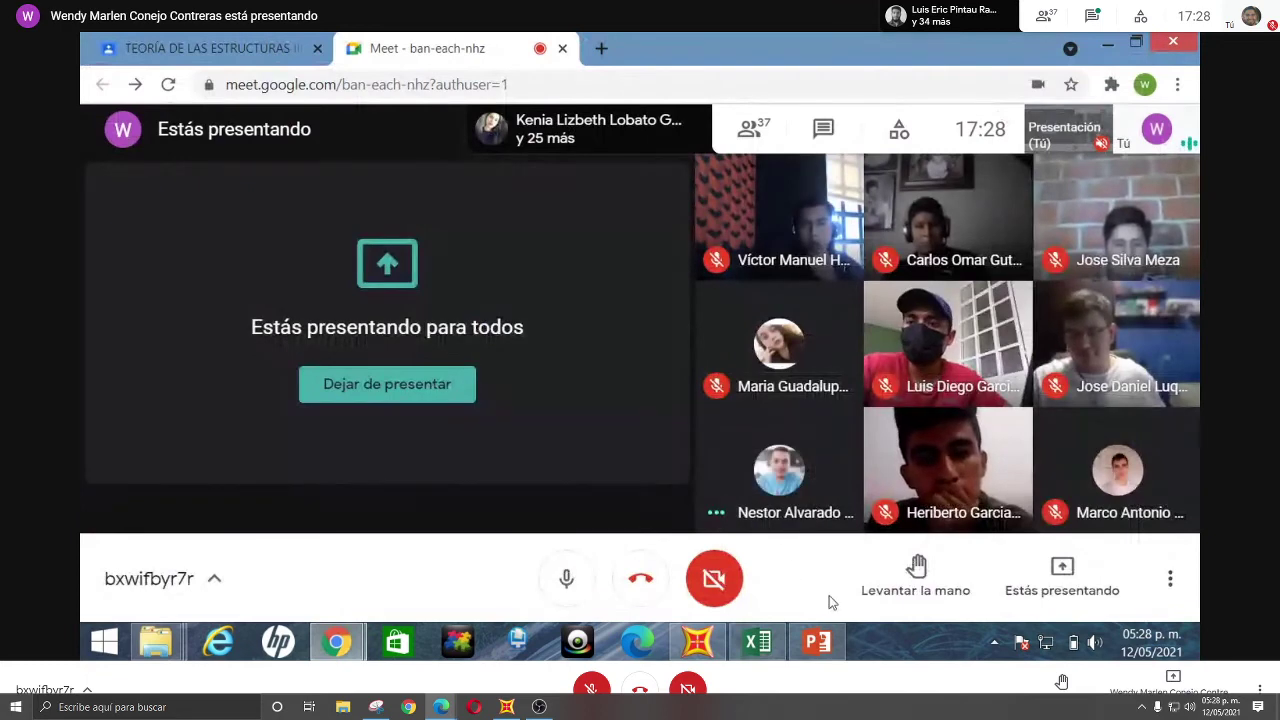
# - Look over the Copia de LISTA 7MA attendance list in Excel, dismiss the Meet presentation notification and return to SAP2000
pyautogui.click(757, 647)
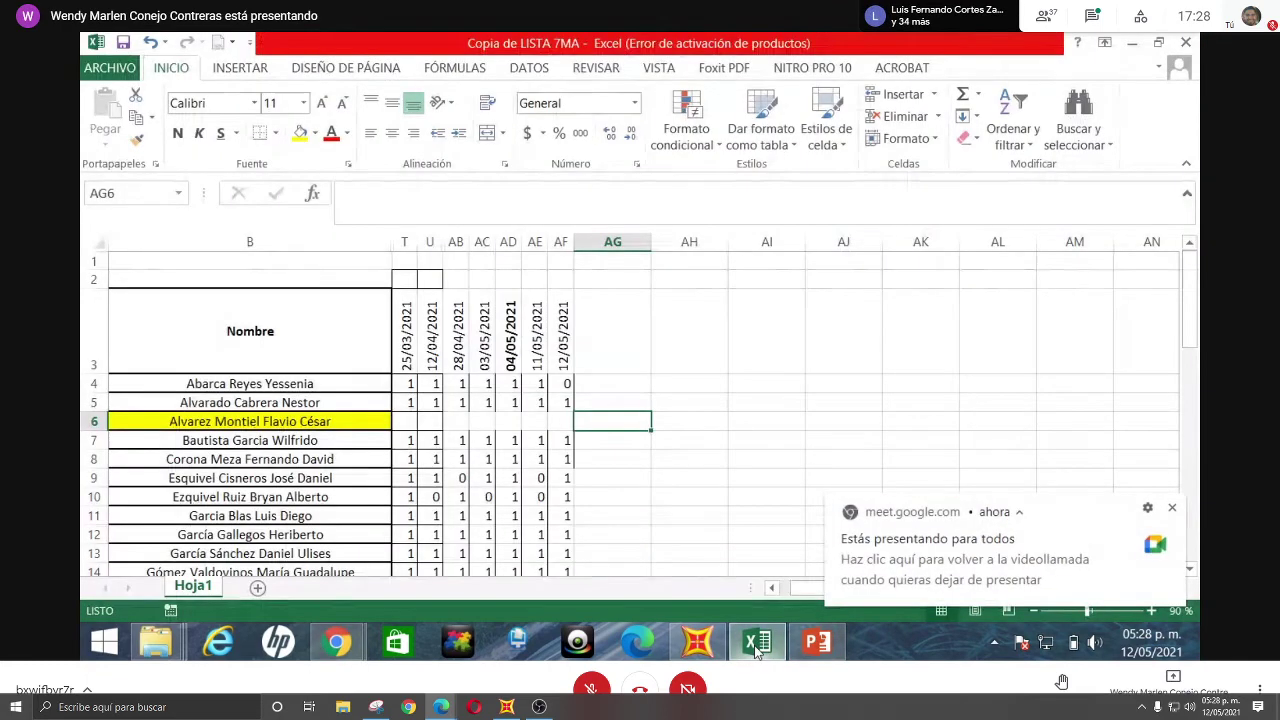
pyautogui.click(704, 645)
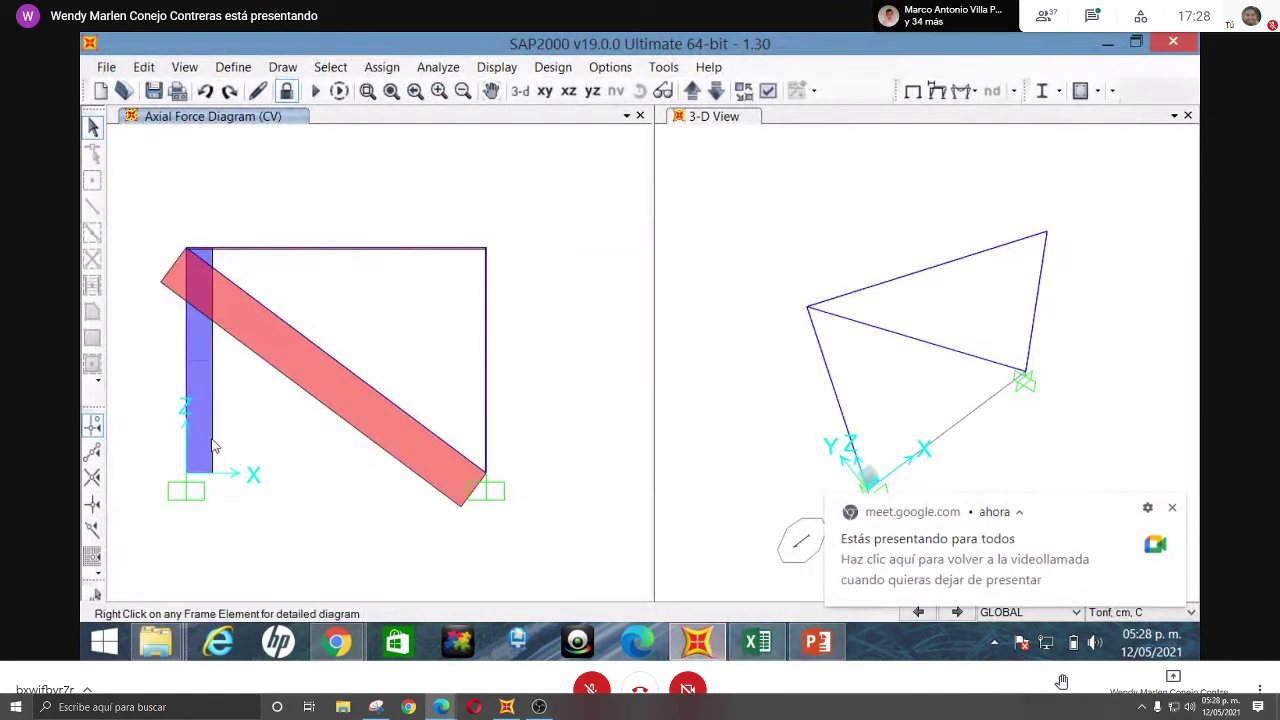
pyautogui.moveTo(186, 436)
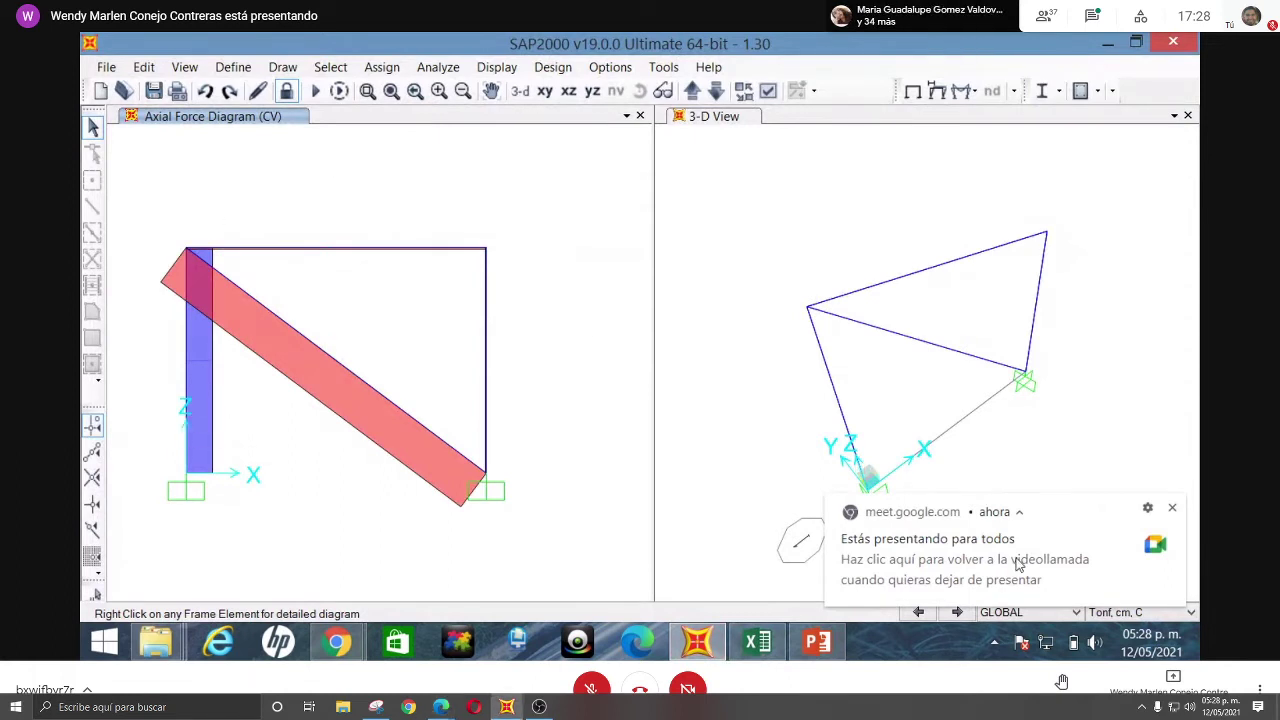
pyautogui.click(1172, 508)
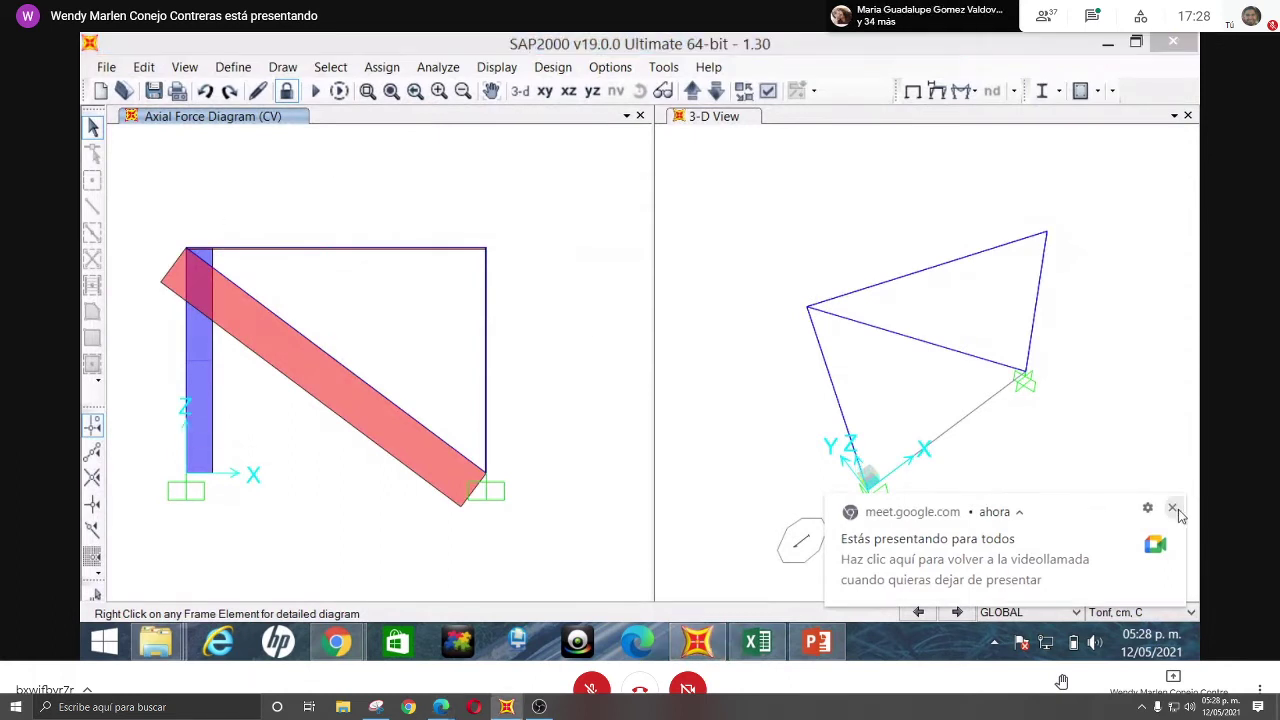
pyautogui.click(758, 642)
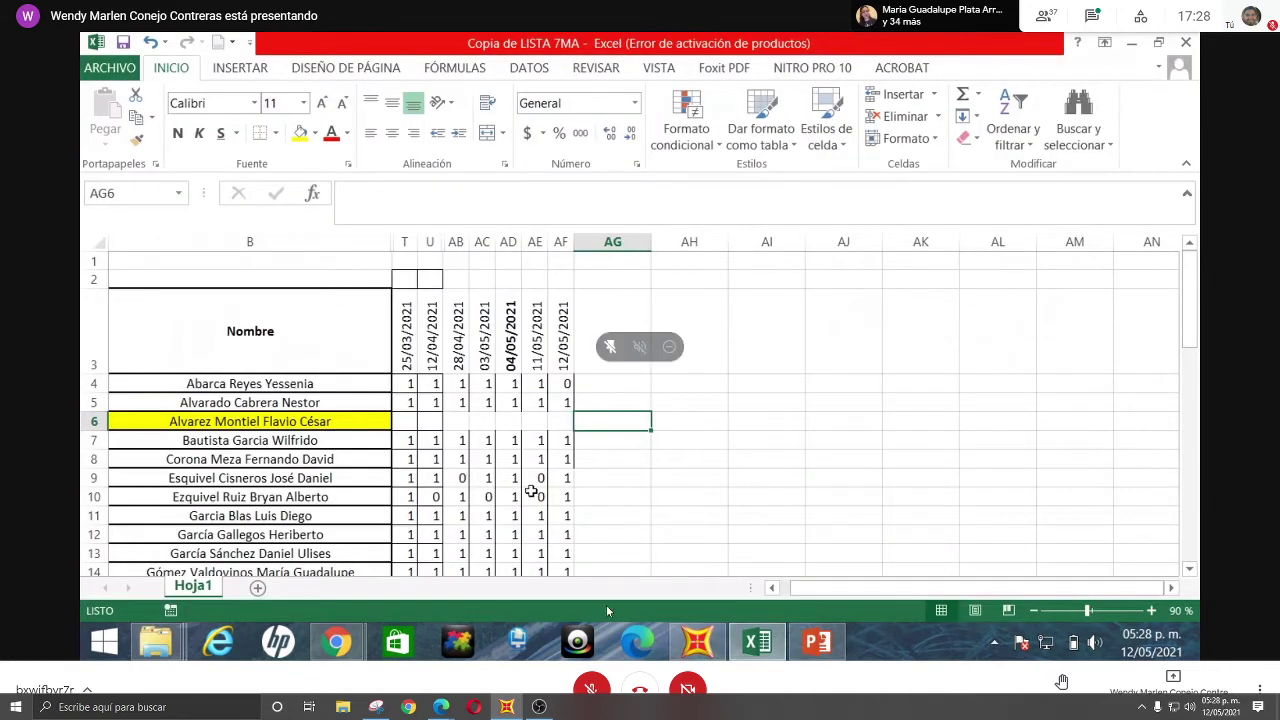
pyautogui.click(1133, 42)
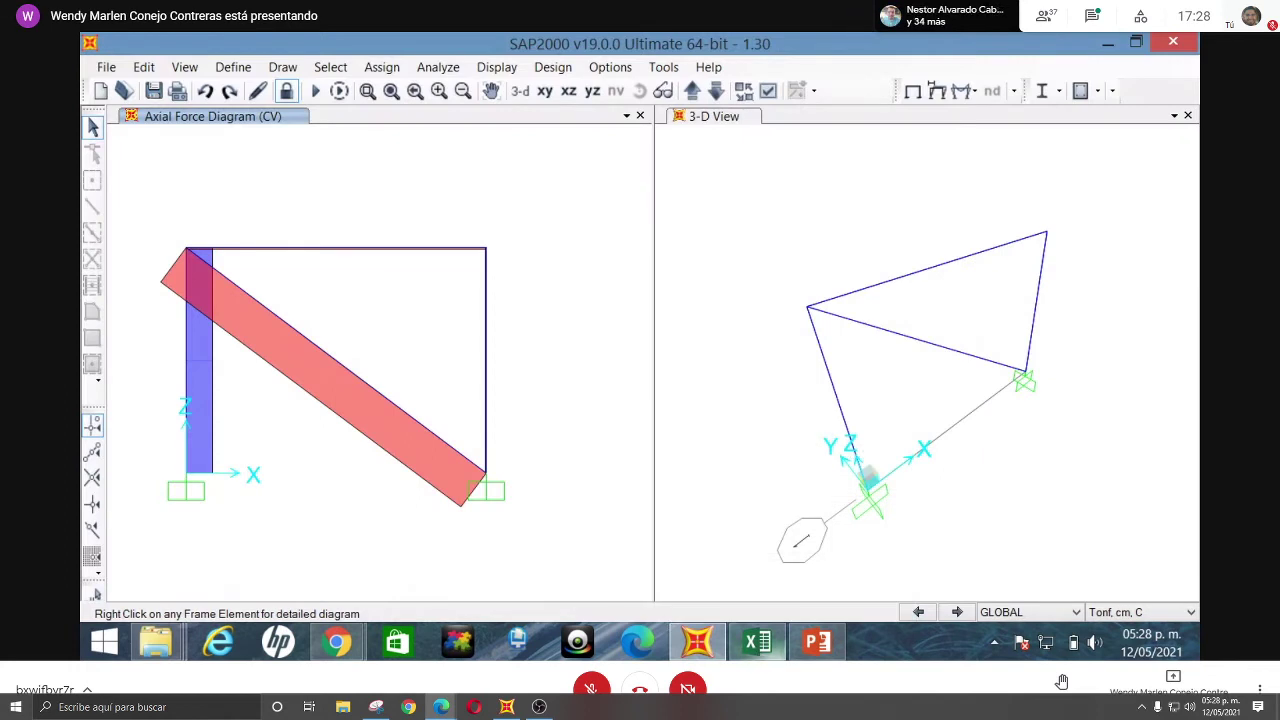
# - Check the Google Meet participants in Chrome and the attendance list in Excel, returning to the SAP2000 axial force diagram
pyautogui.moveTo(757, 641)
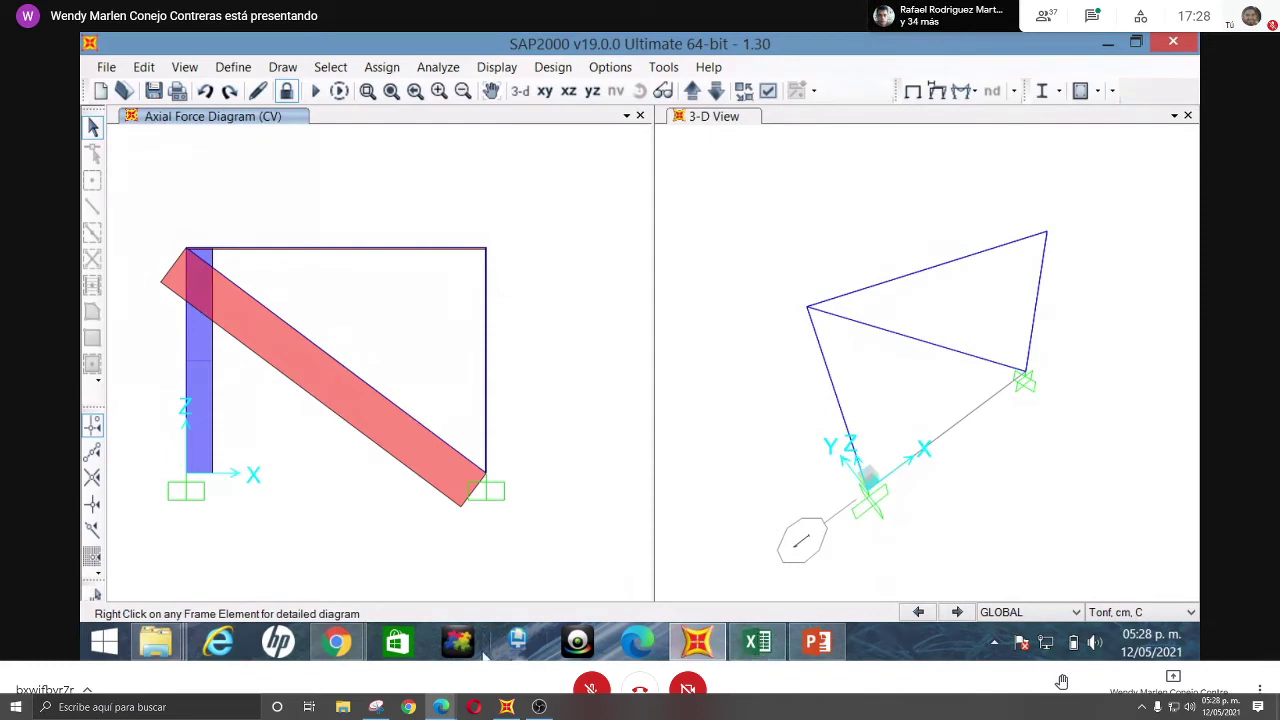
pyautogui.moveTo(338, 642)
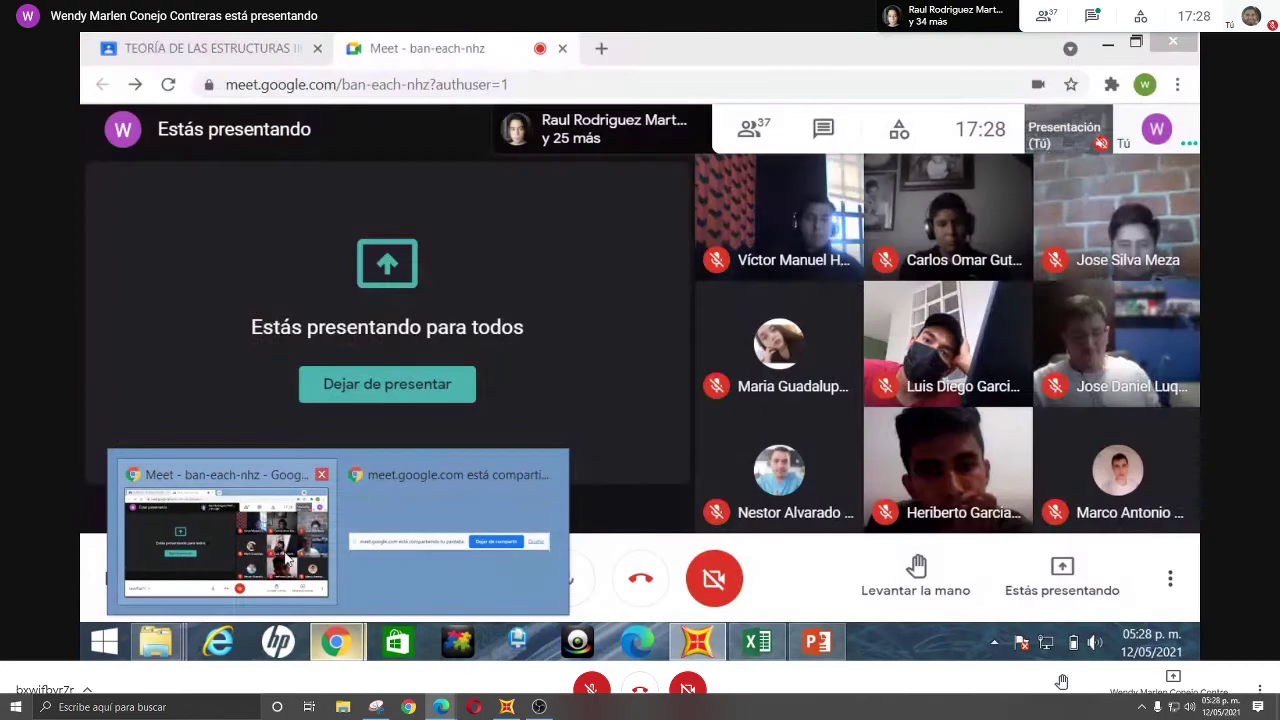
pyautogui.click(228, 540)
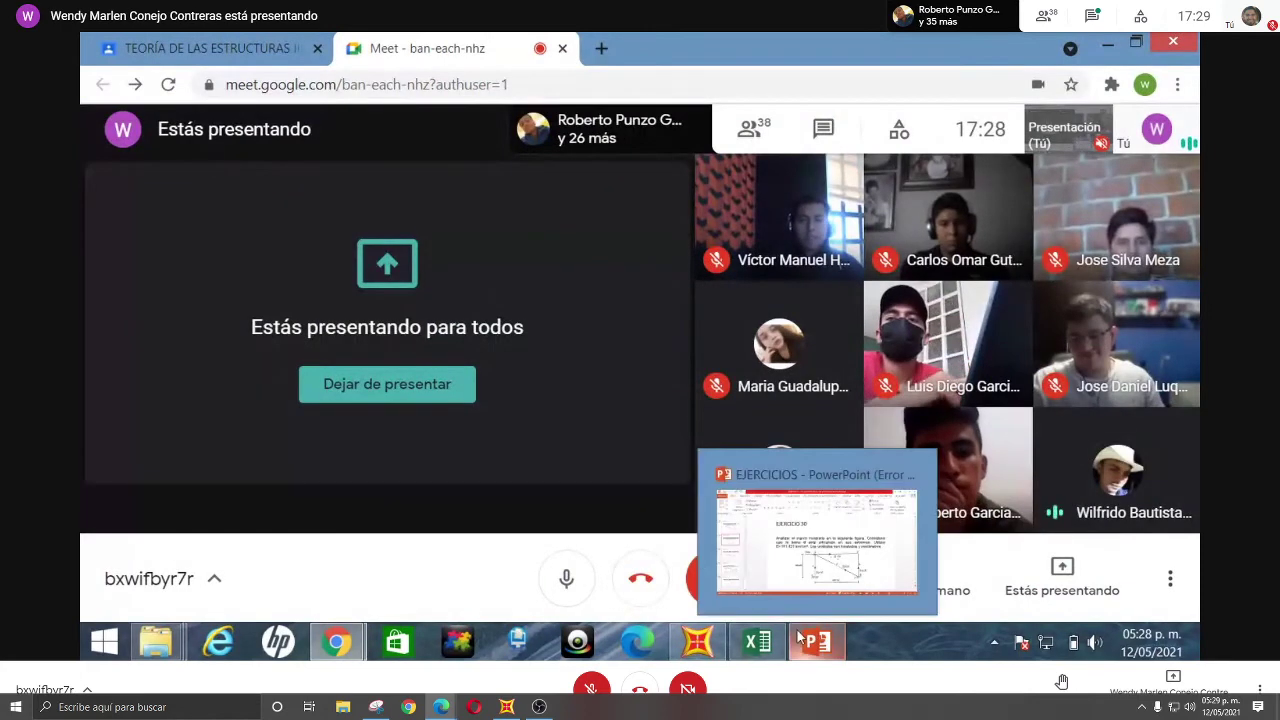
pyautogui.click(714, 648)
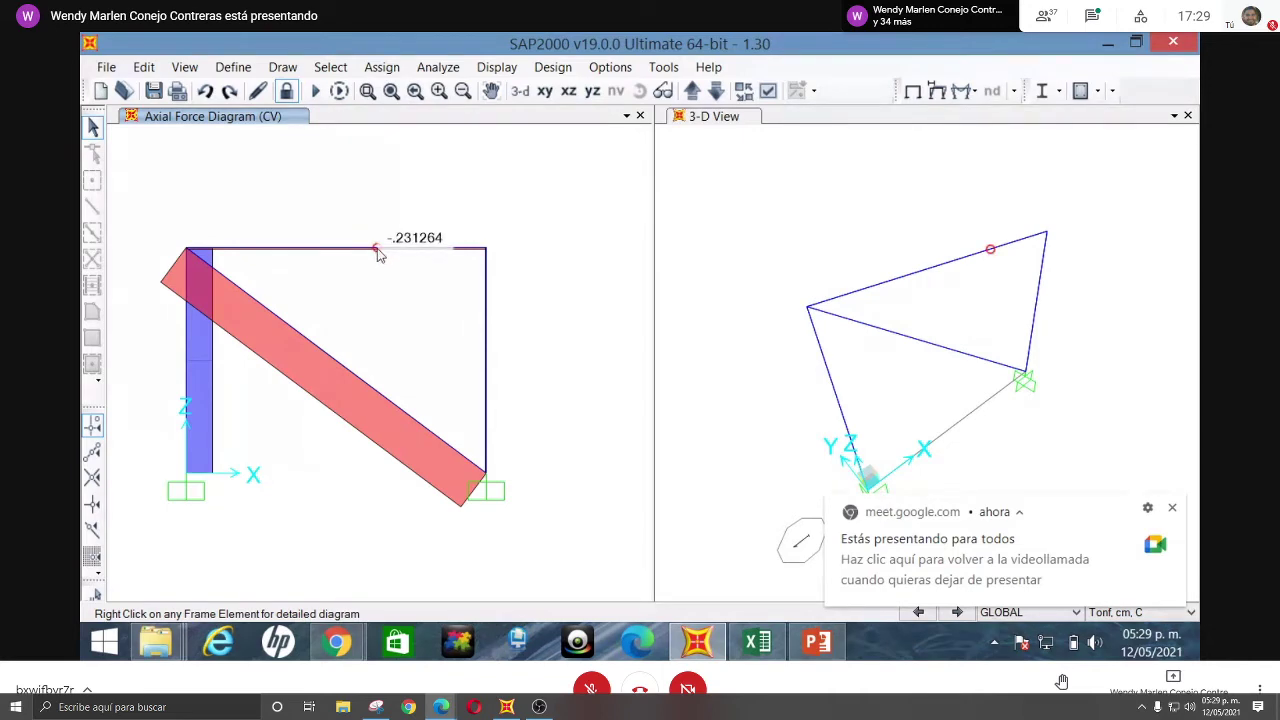
pyautogui.click(752, 650)
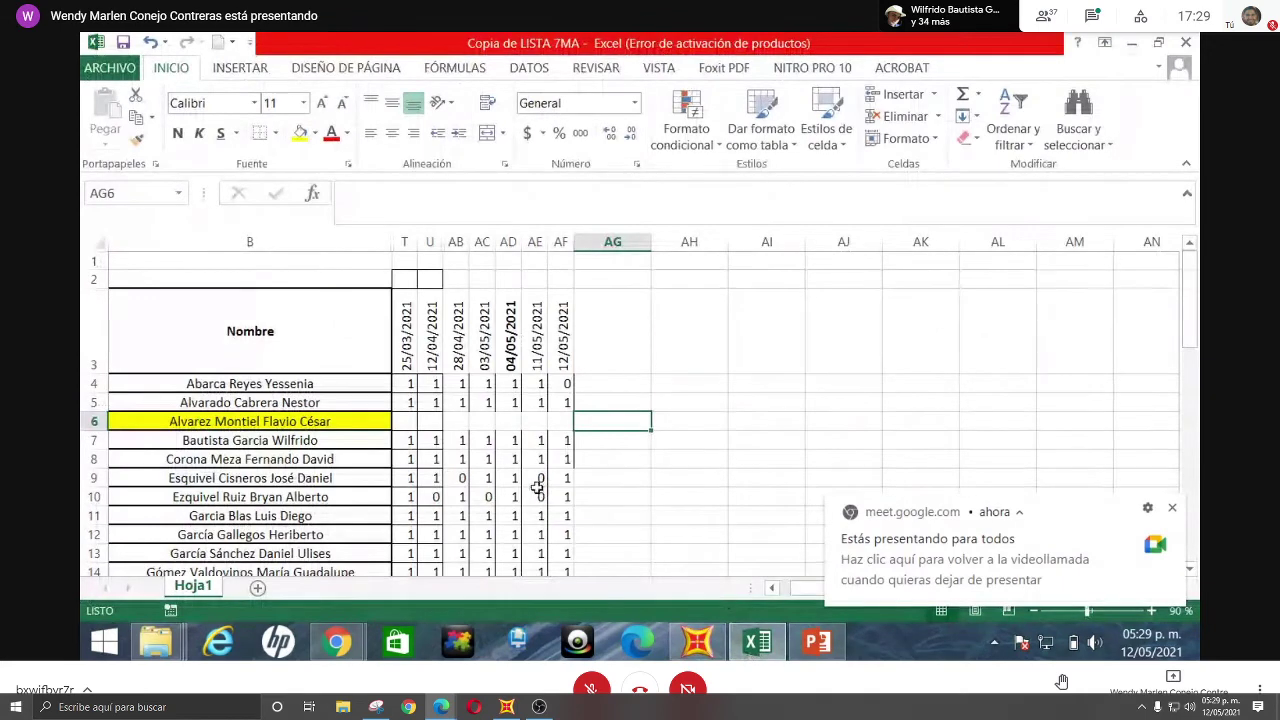
pyautogui.click(1131, 42)
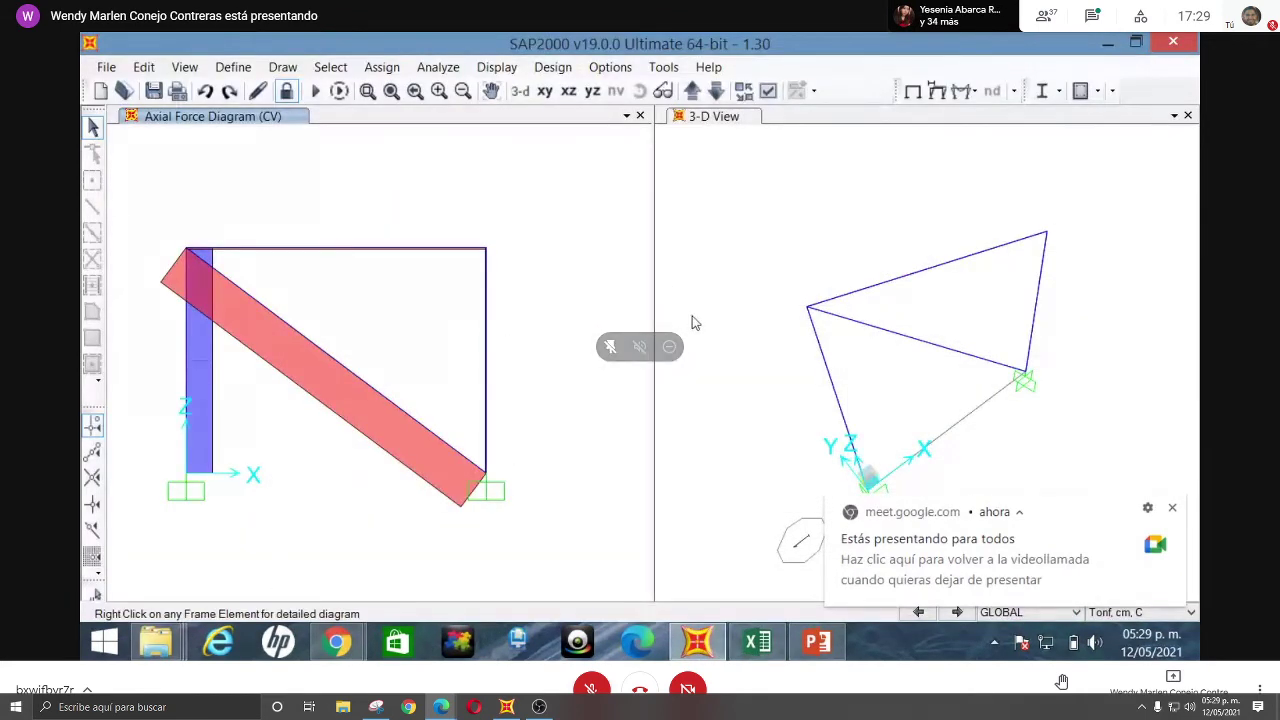
# - Unmute the microphone in the meeting and mute it again
pyautogui.click(597, 692)
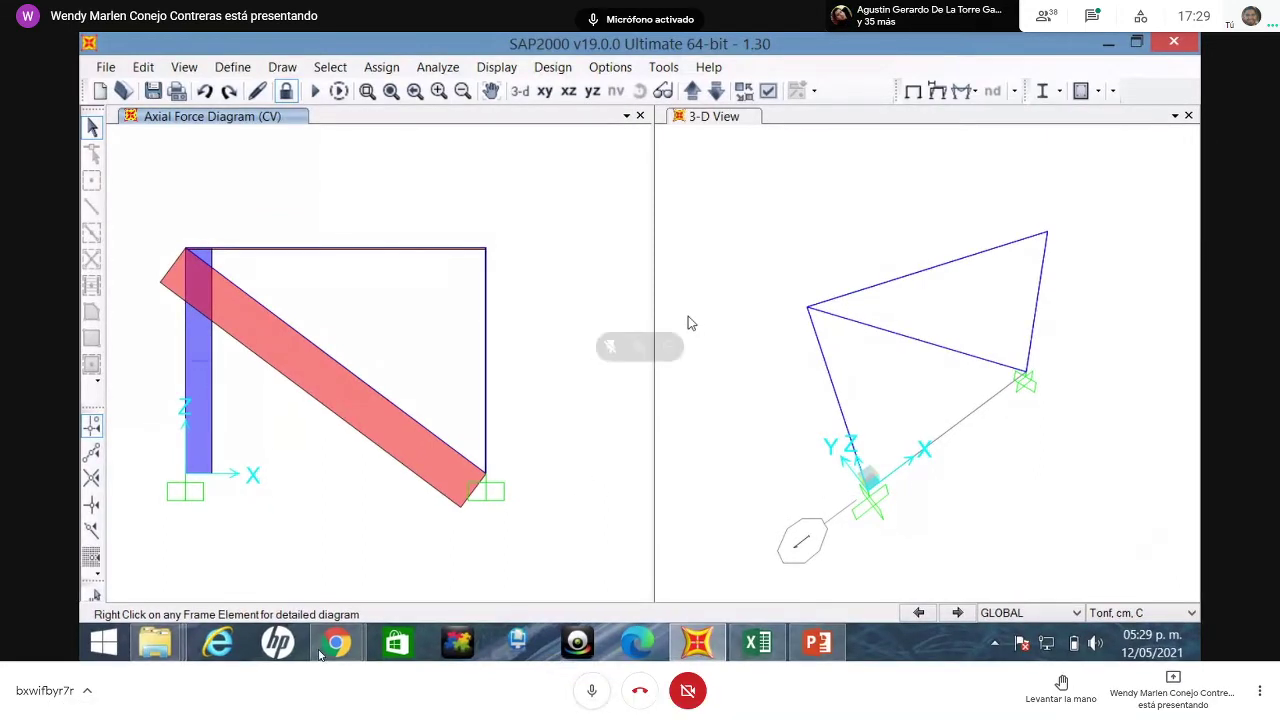
pyautogui.click(590, 692)
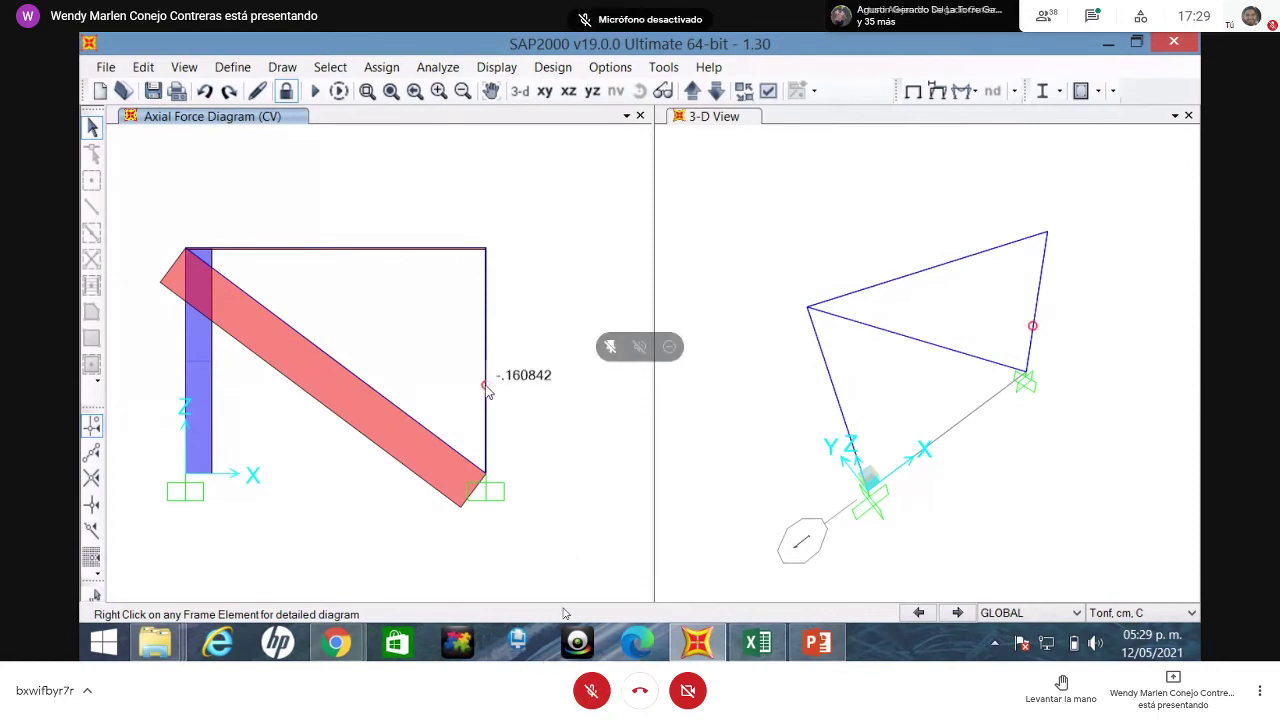
# - Review the attendance list in Excel and the Google Meet call, dismiss the presentation notification and return to SAP2000
pyautogui.click(750, 652)
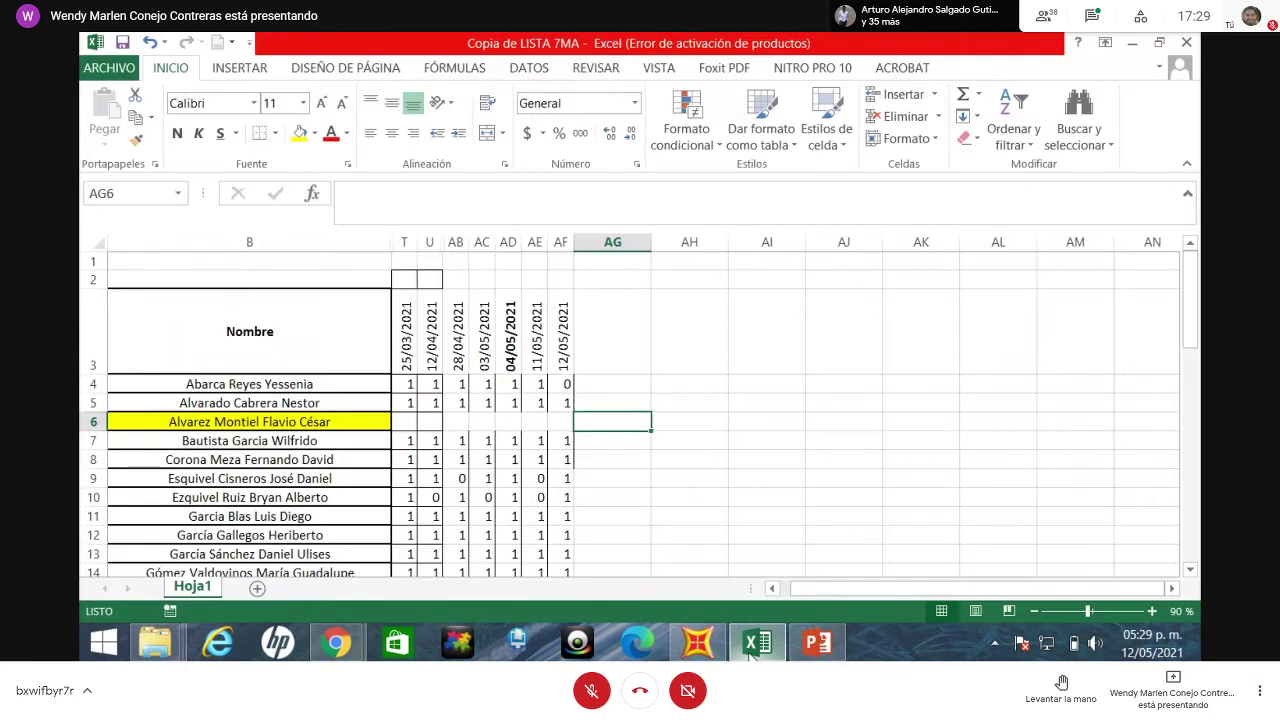
pyautogui.click(753, 651)
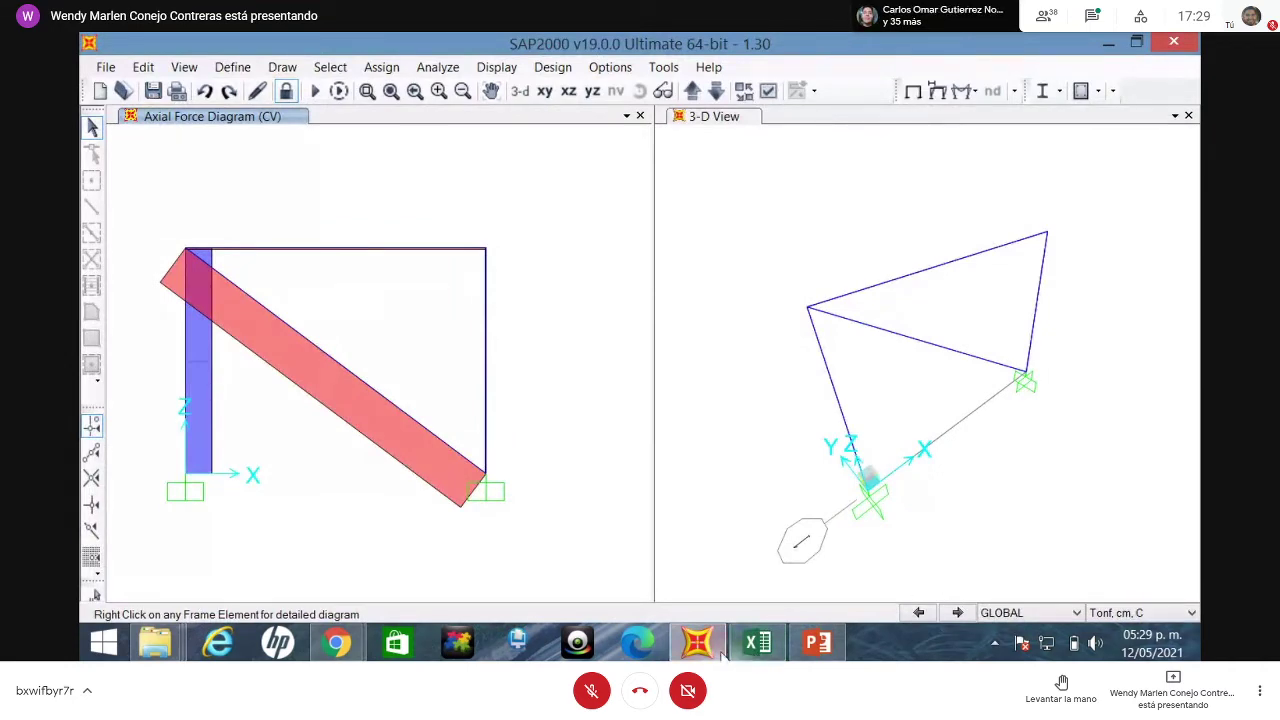
pyautogui.click(712, 652)
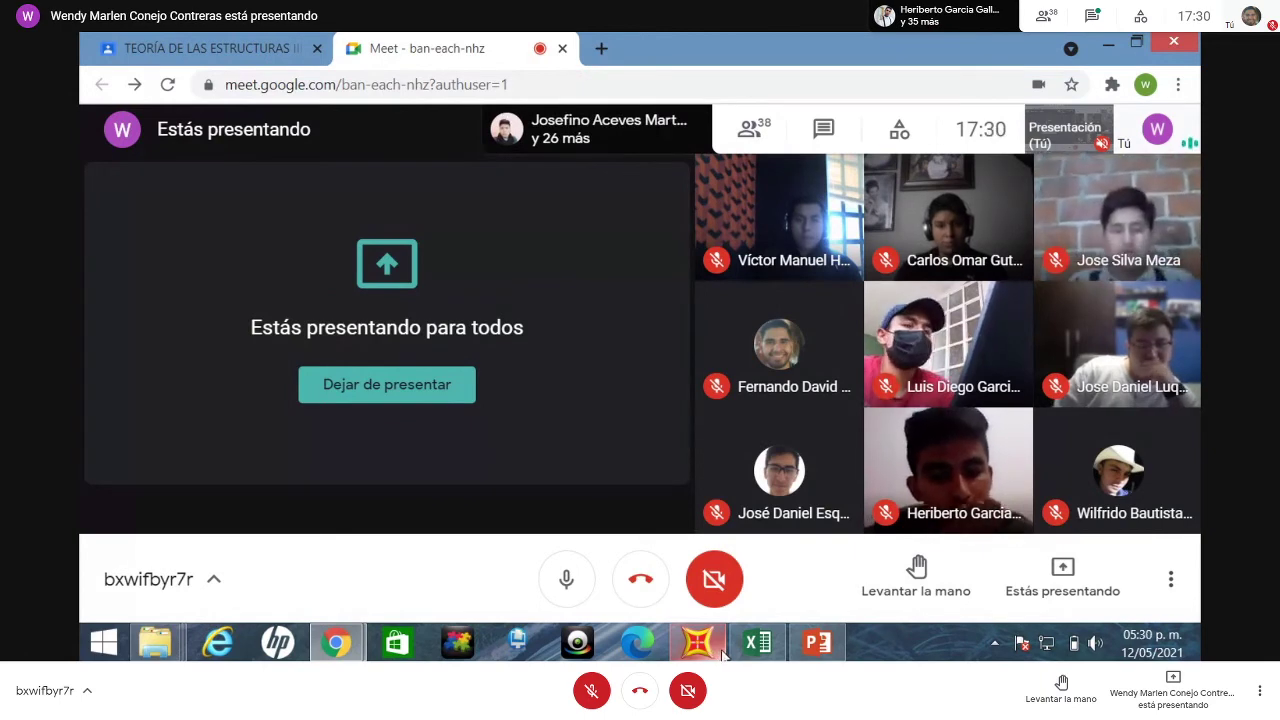
pyautogui.click(758, 642)
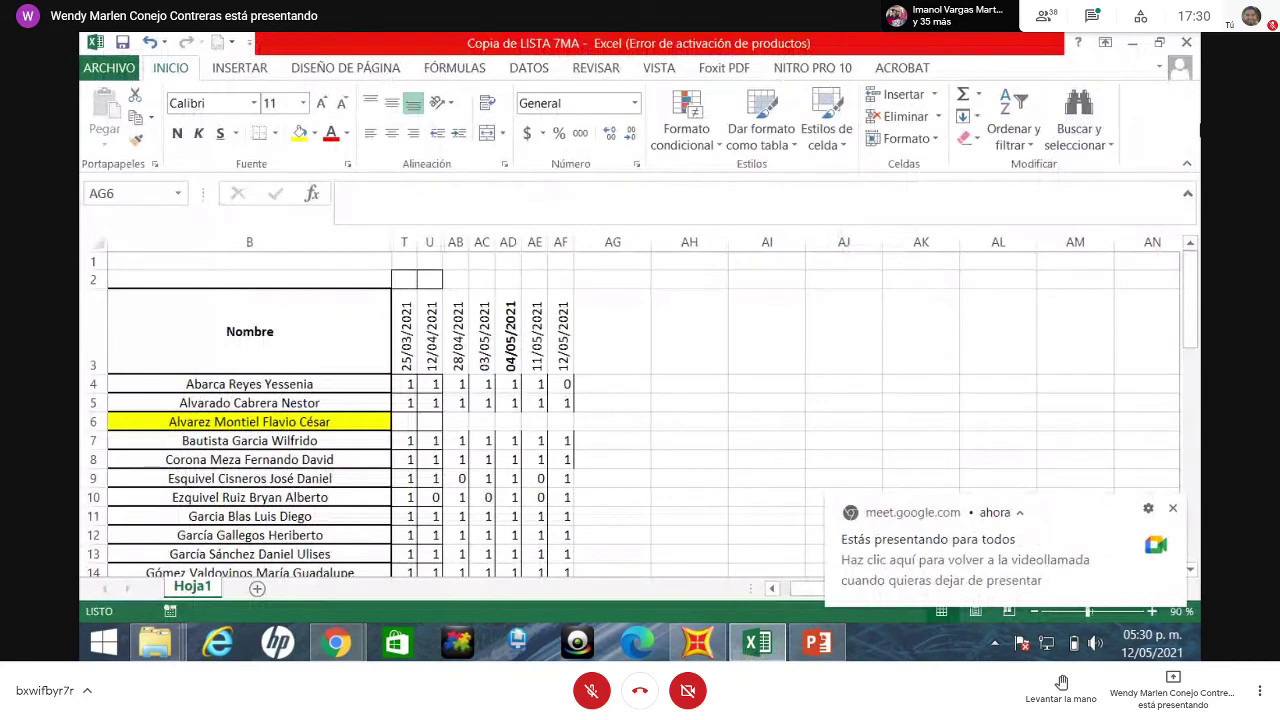
pyautogui.click(1175, 512)
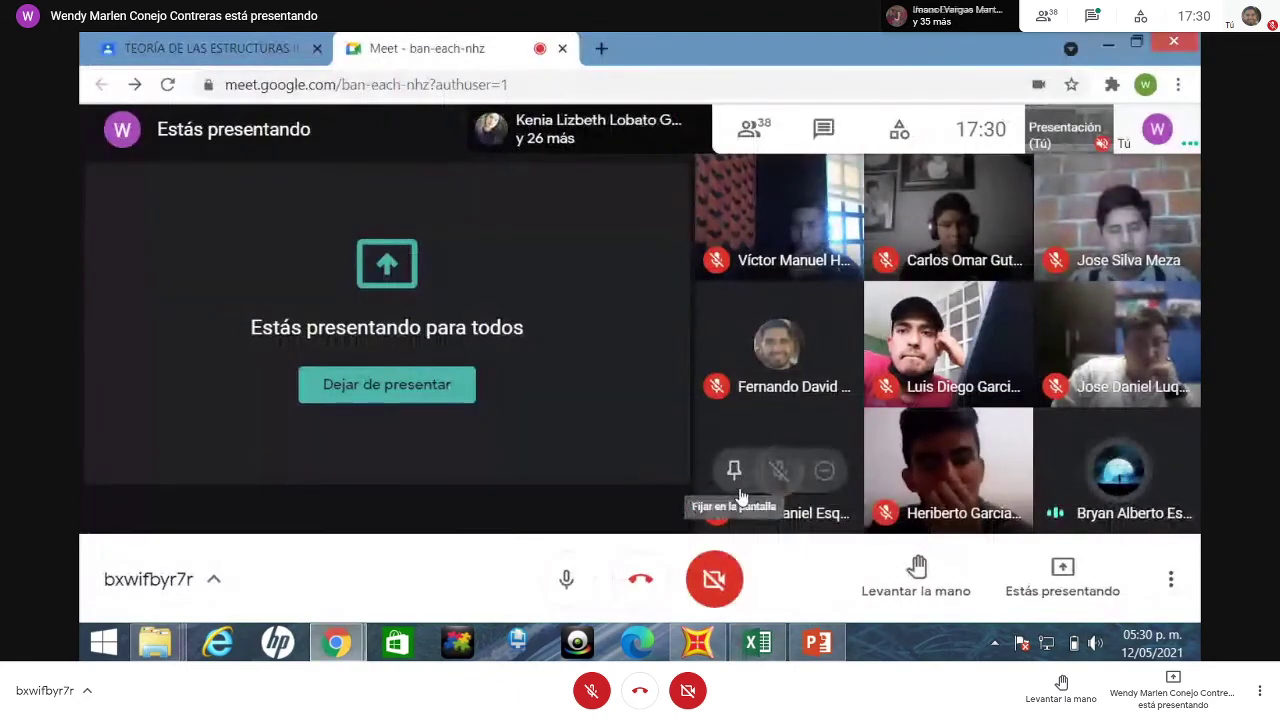
pyautogui.click(697, 642)
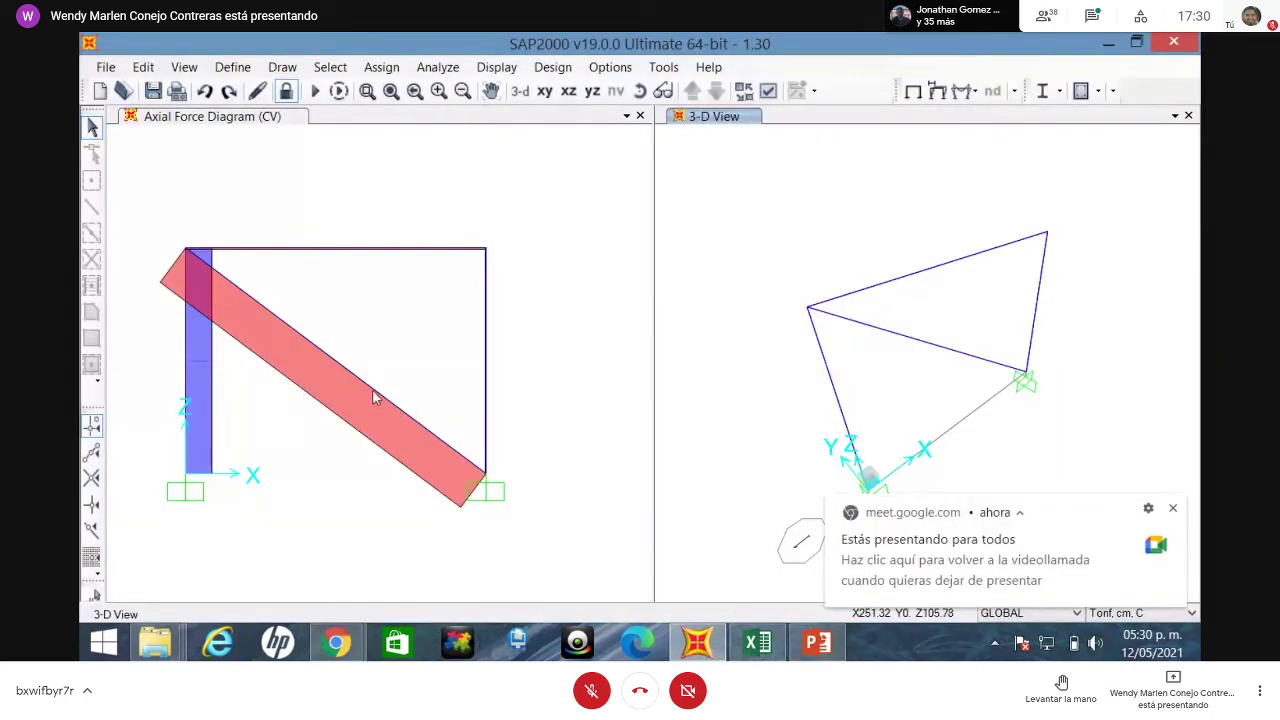
# - Select the diagonal brace and display the filled Shear 2-2 force diagram for the CV load case with automatic scaling
pyautogui.click(365, 390)
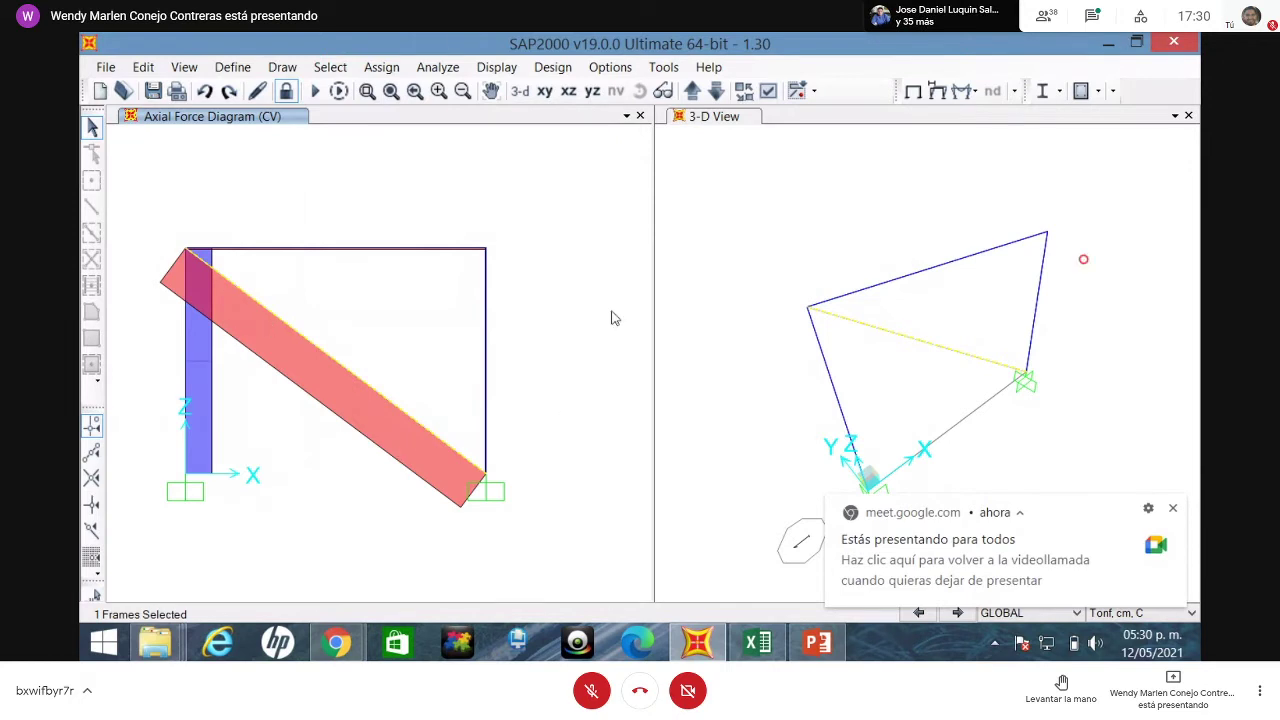
pyautogui.click(1175, 507)
pyautogui.click(966, 91)
pyautogui.click(940, 120)
pyautogui.click(972, 93)
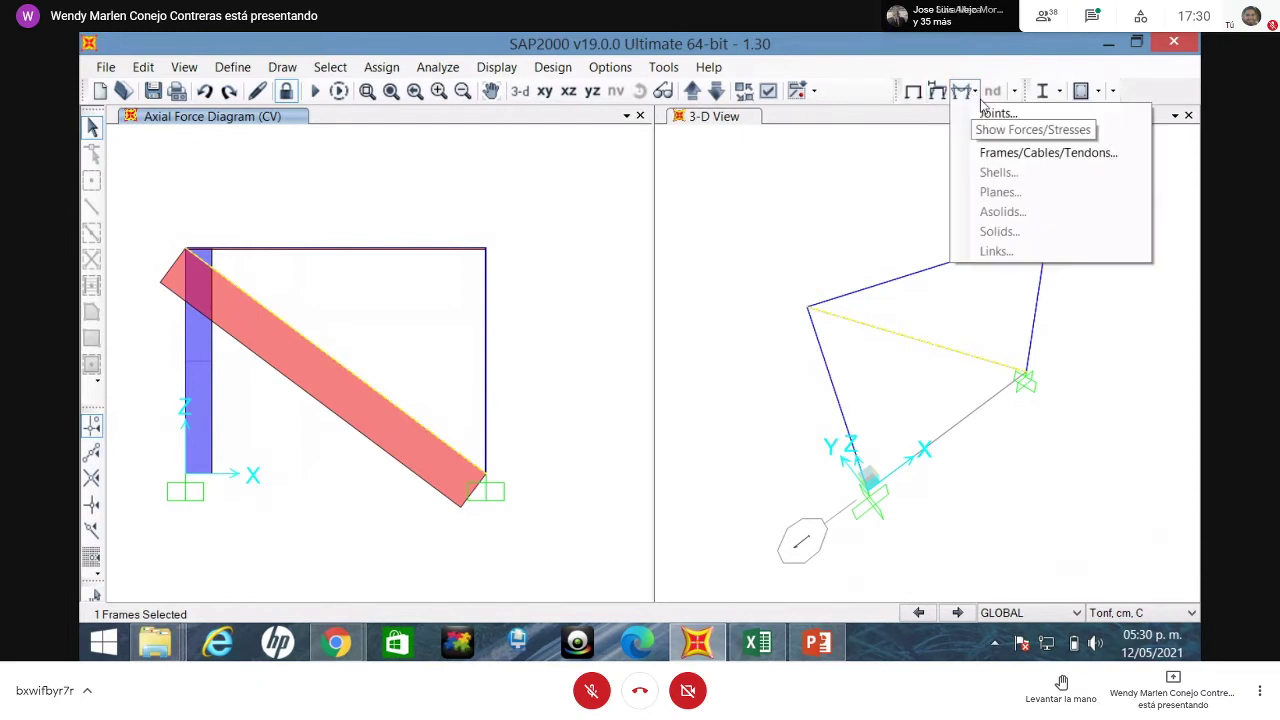
pyautogui.click(1014, 152)
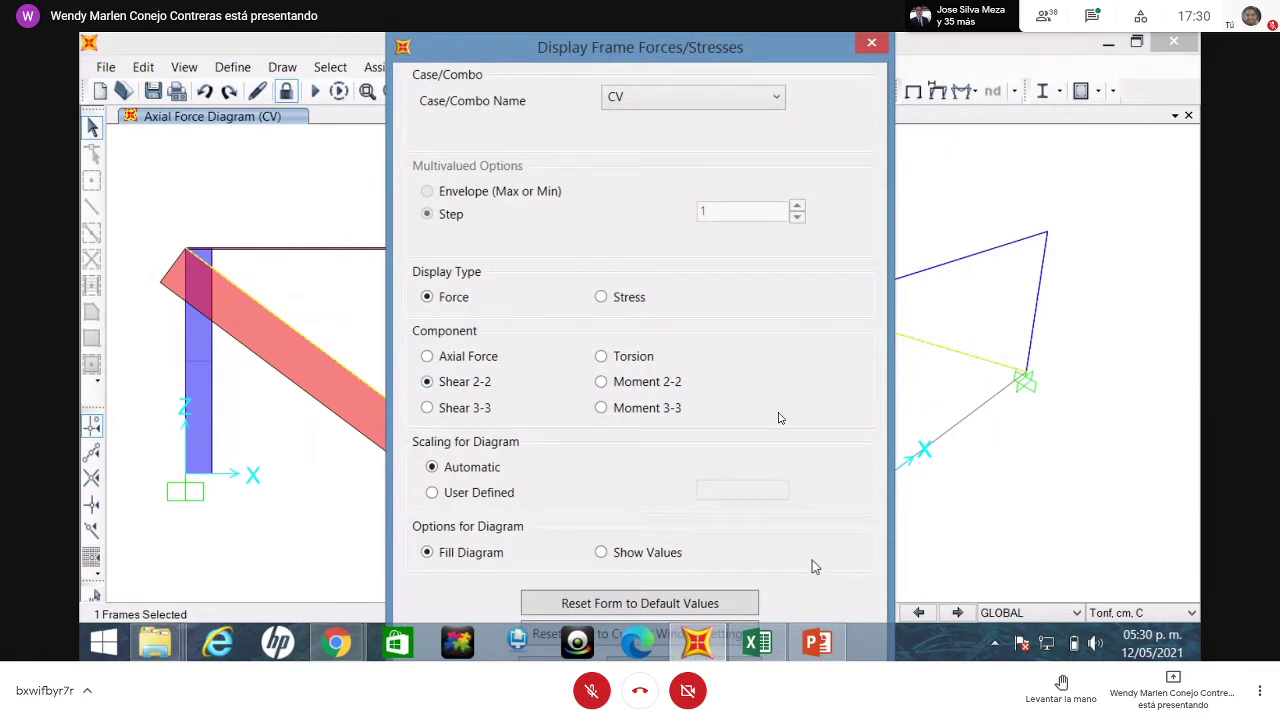
pyautogui.press('Tab')
pyautogui.press('Tab')
pyautogui.press('Tab')
pyautogui.press('Return')
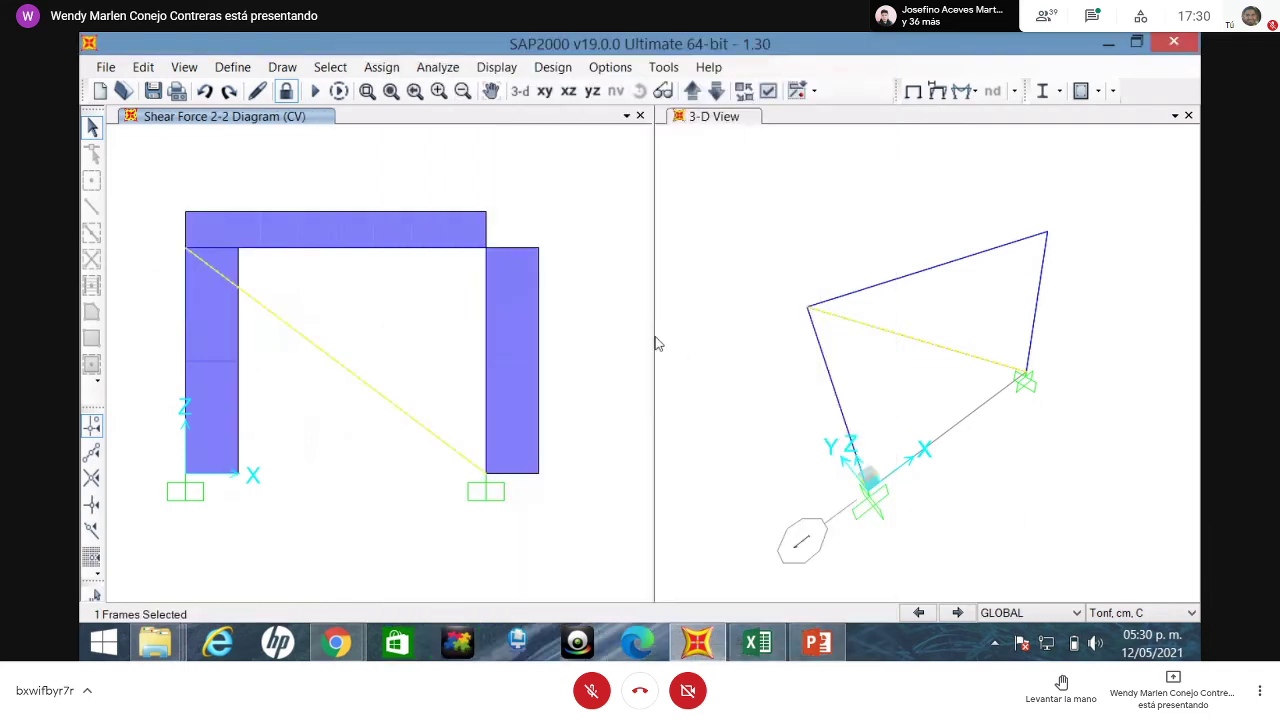
# - Switch to Excel to check the end of the attendance list and its totals row, and return to SAP2000
pyautogui.click(757, 642)
pyautogui.scroll(-13, 503, 458)
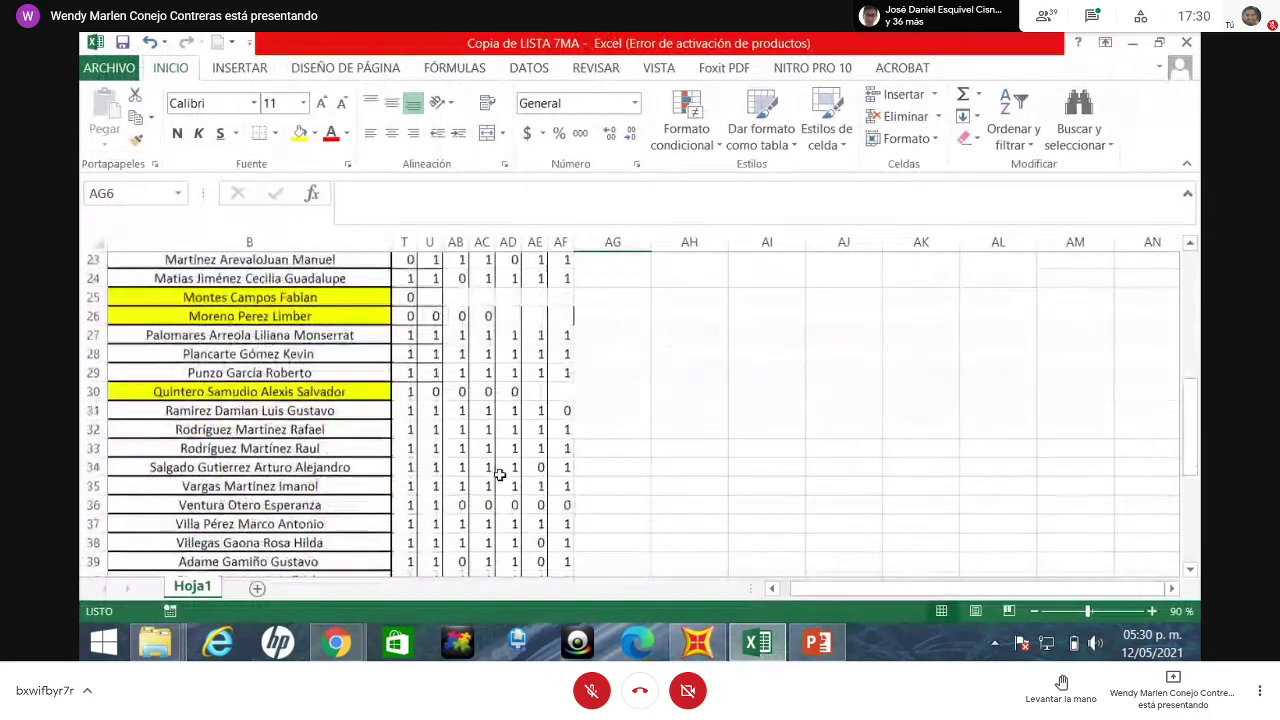
pyautogui.scroll(3, 503, 480)
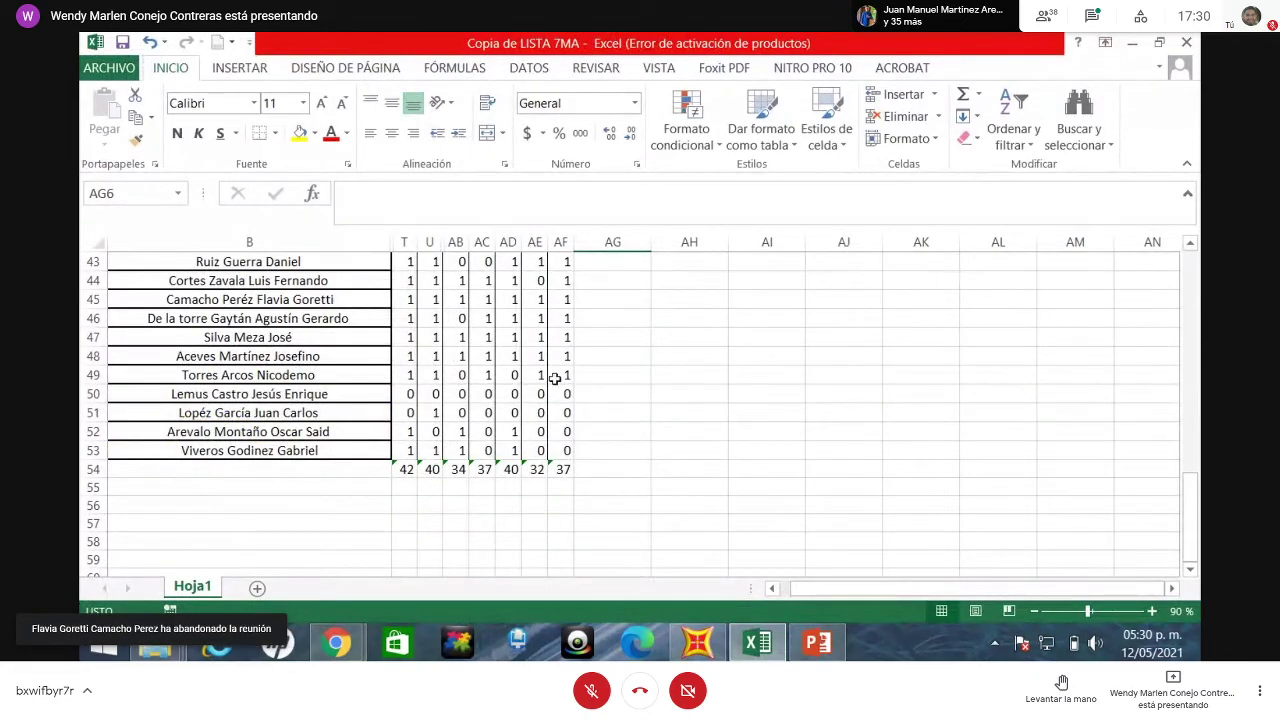
pyautogui.moveTo(680, 656)
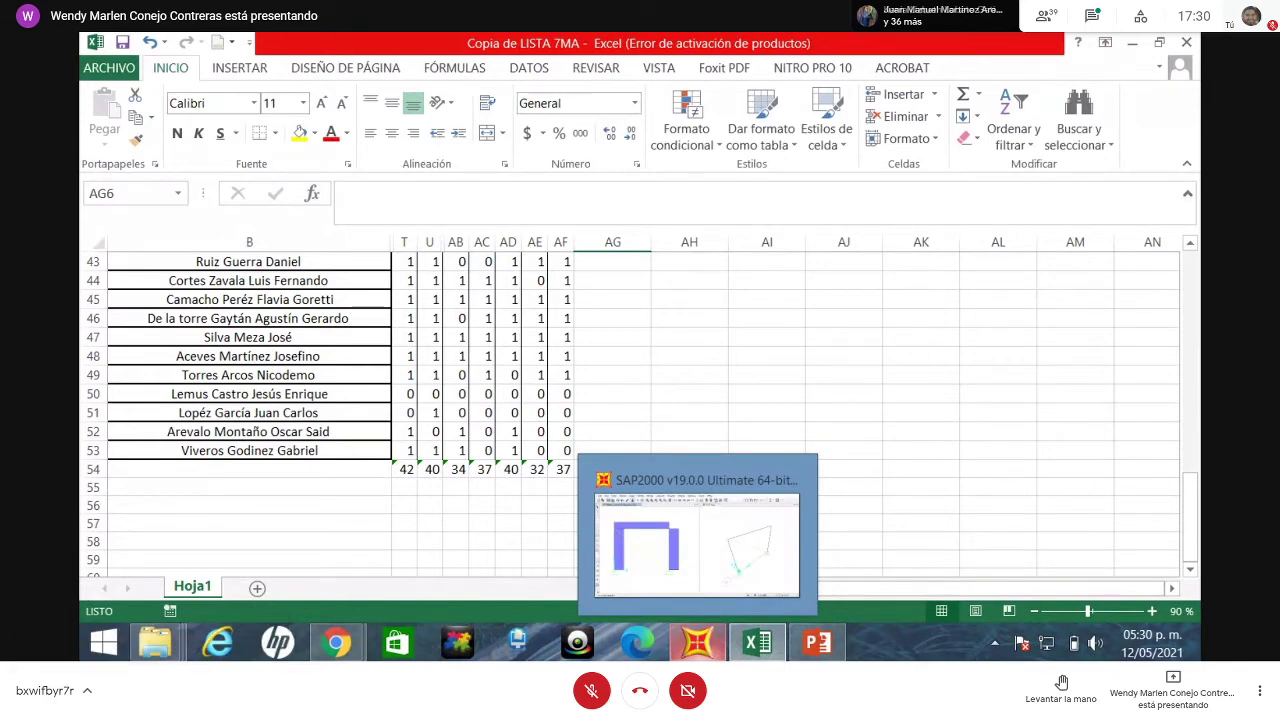
pyautogui.click(698, 642)
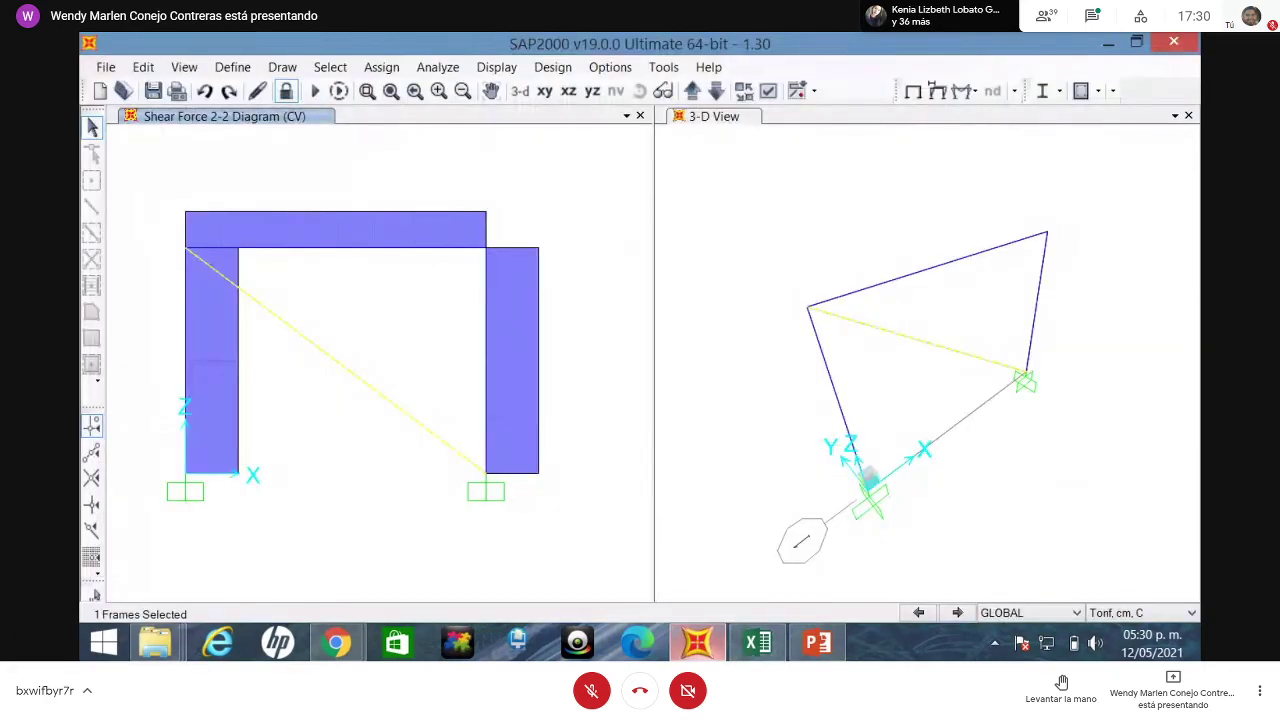
# - Switch to the Google Meet call and review the participants who are present
pyautogui.moveTo(336, 642)
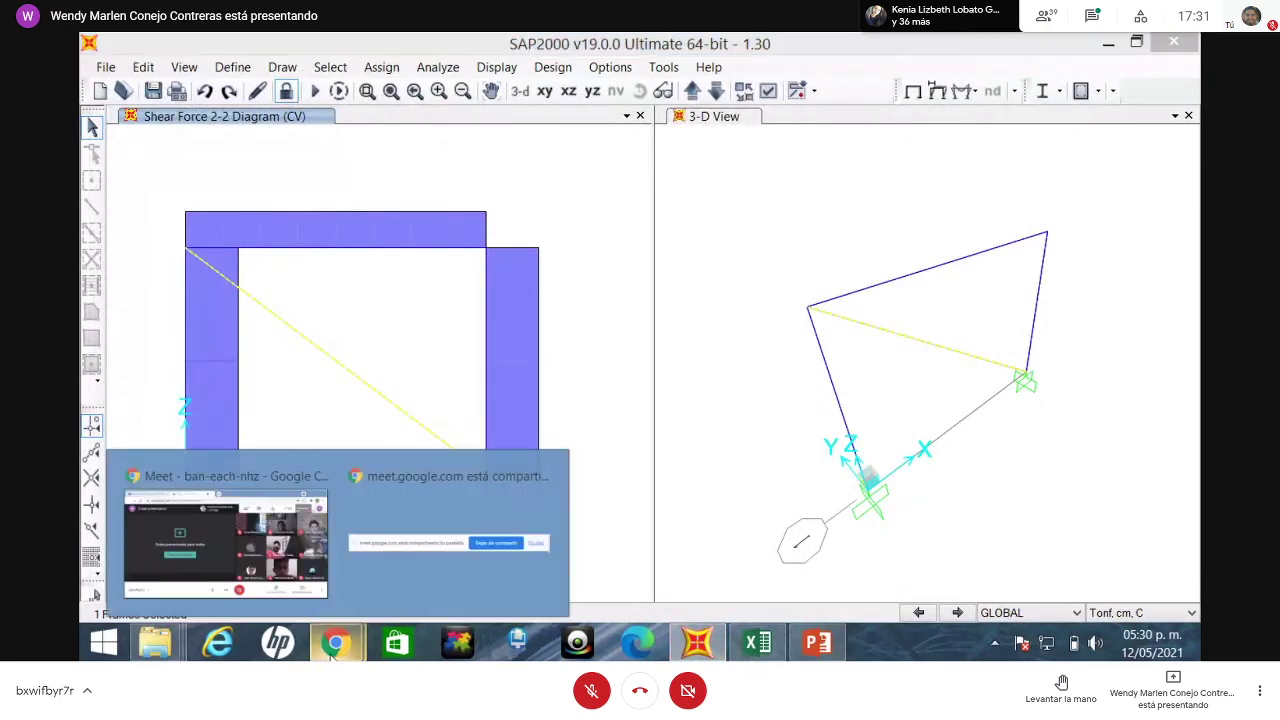
pyautogui.click(209, 556)
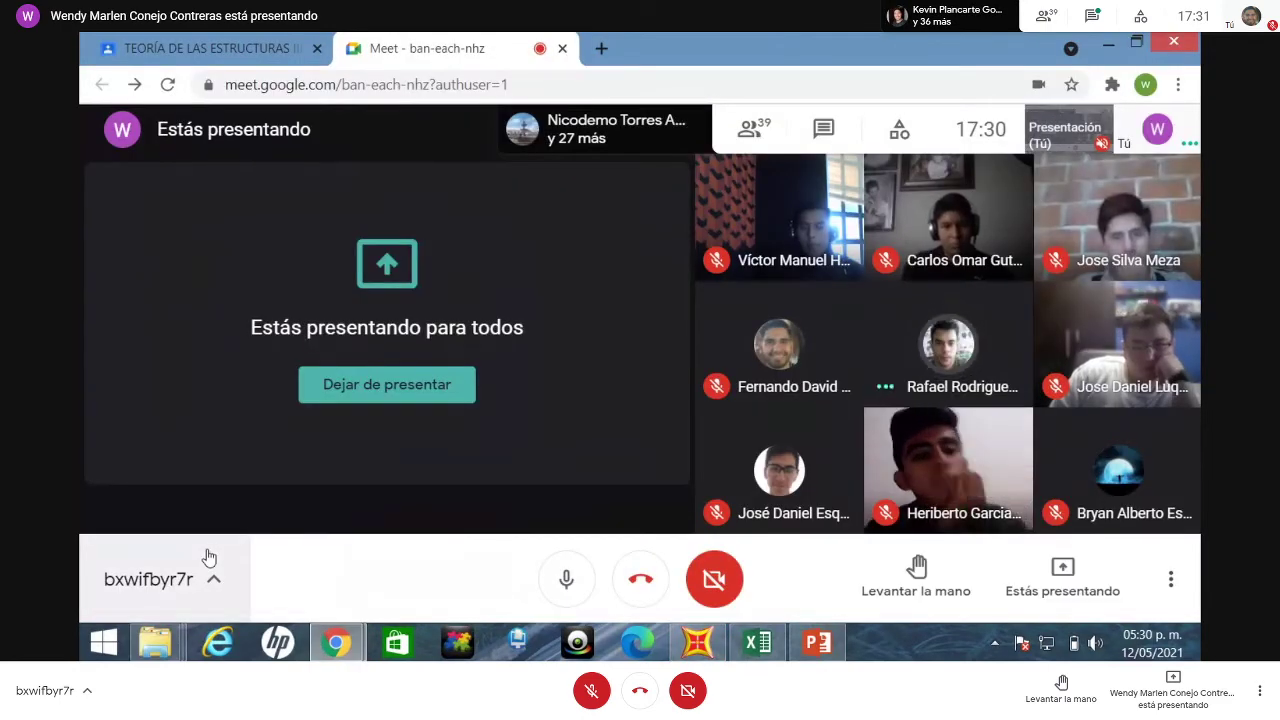
pyautogui.moveTo(745, 448)
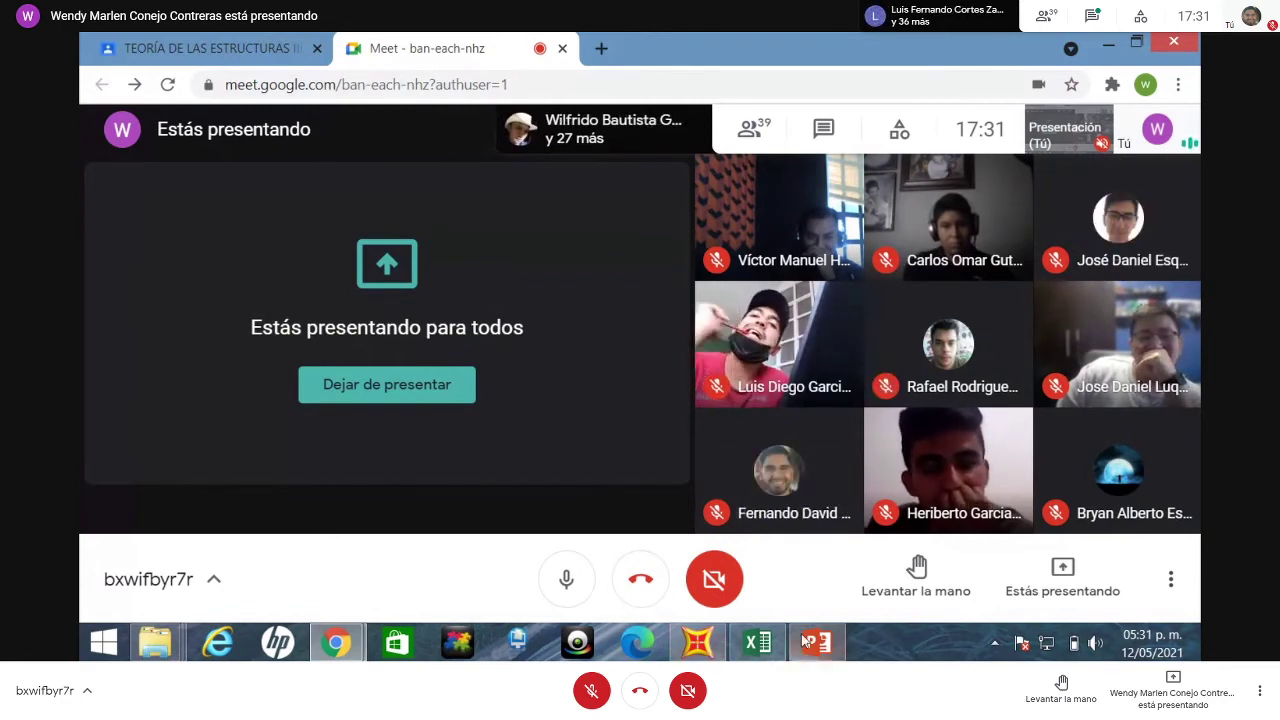
# - Switch to the Excel attendance list and set cell AF49 to 0
pyautogui.moveTo(757, 641)
pyautogui.click(736, 592)
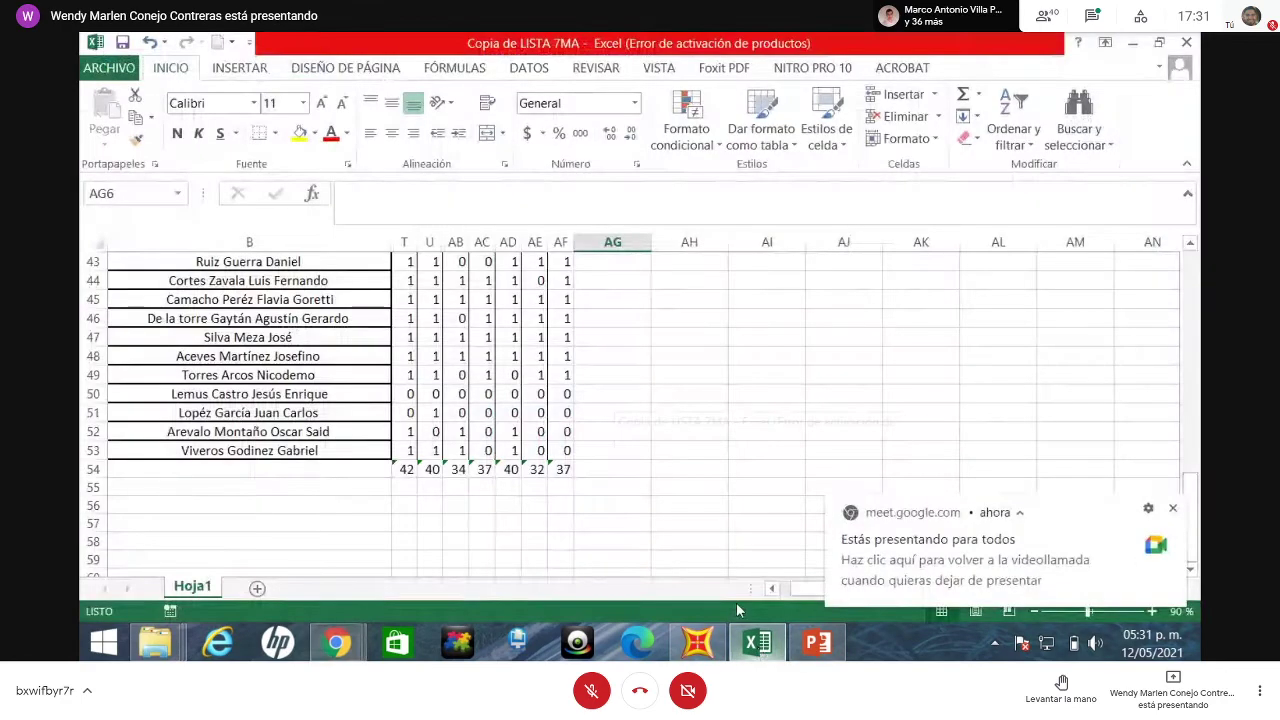
pyautogui.click(562, 377)
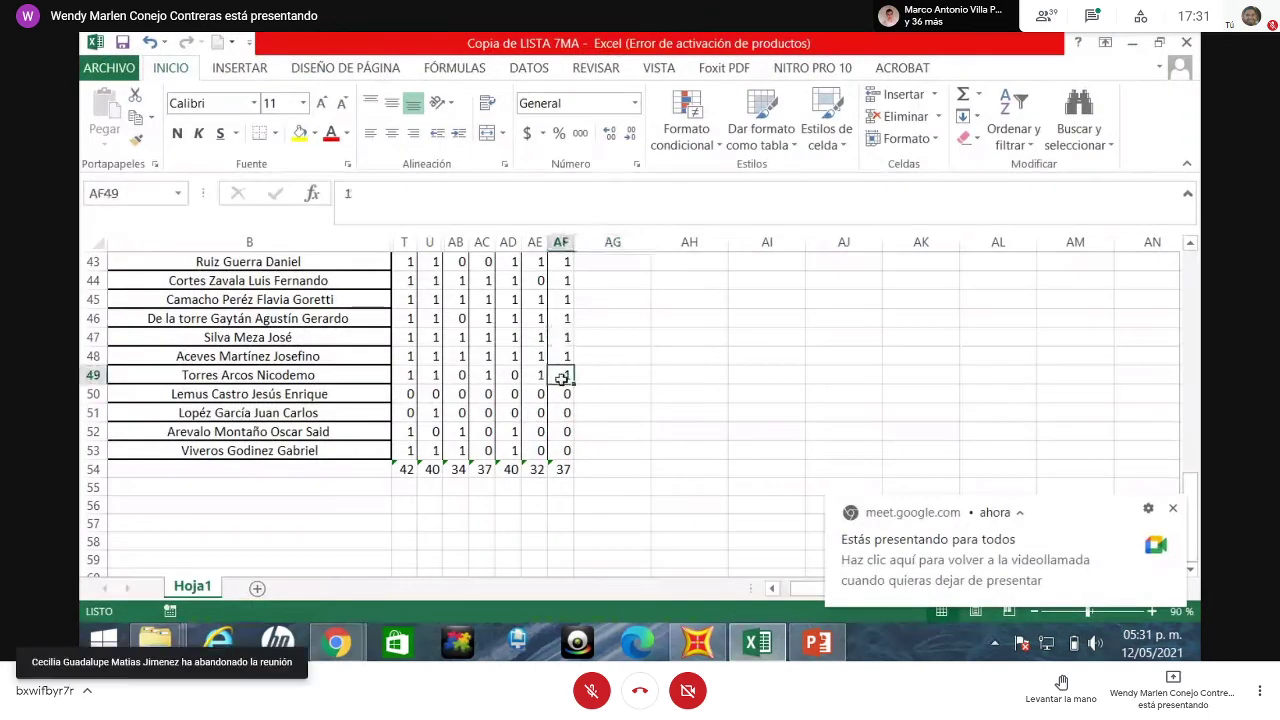
pyautogui.write('0')
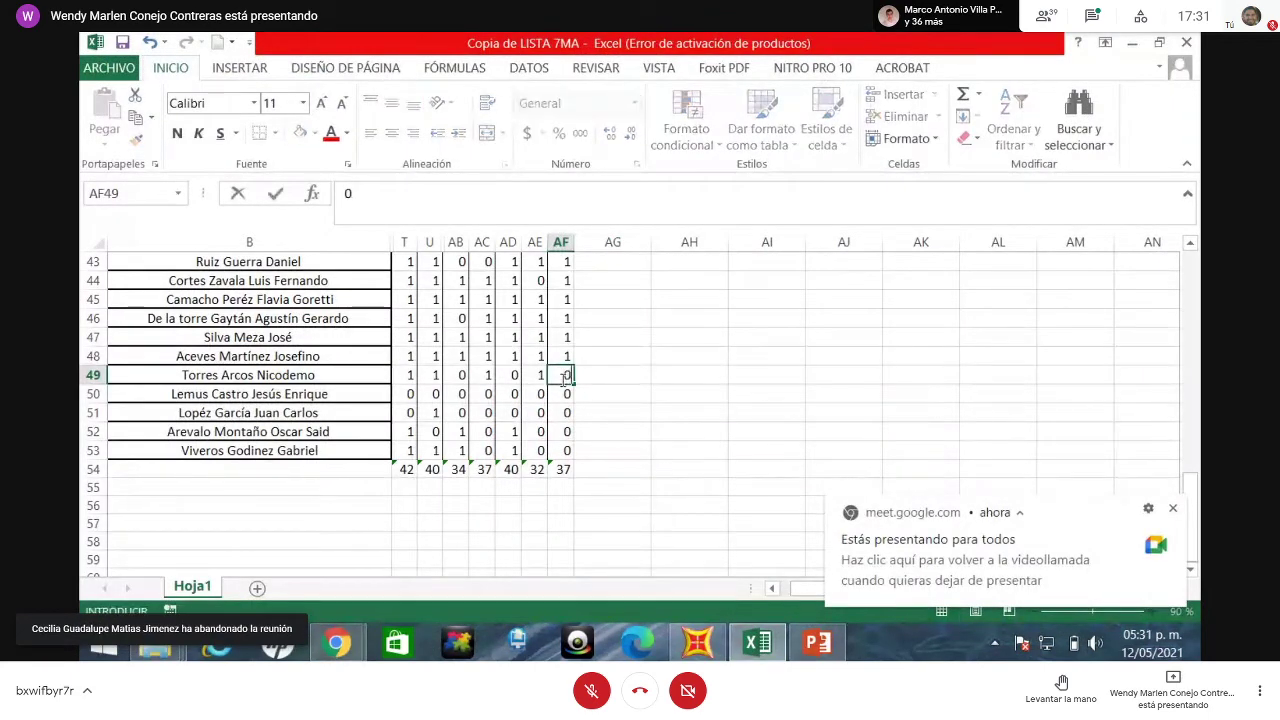
pyautogui.click(750, 393)
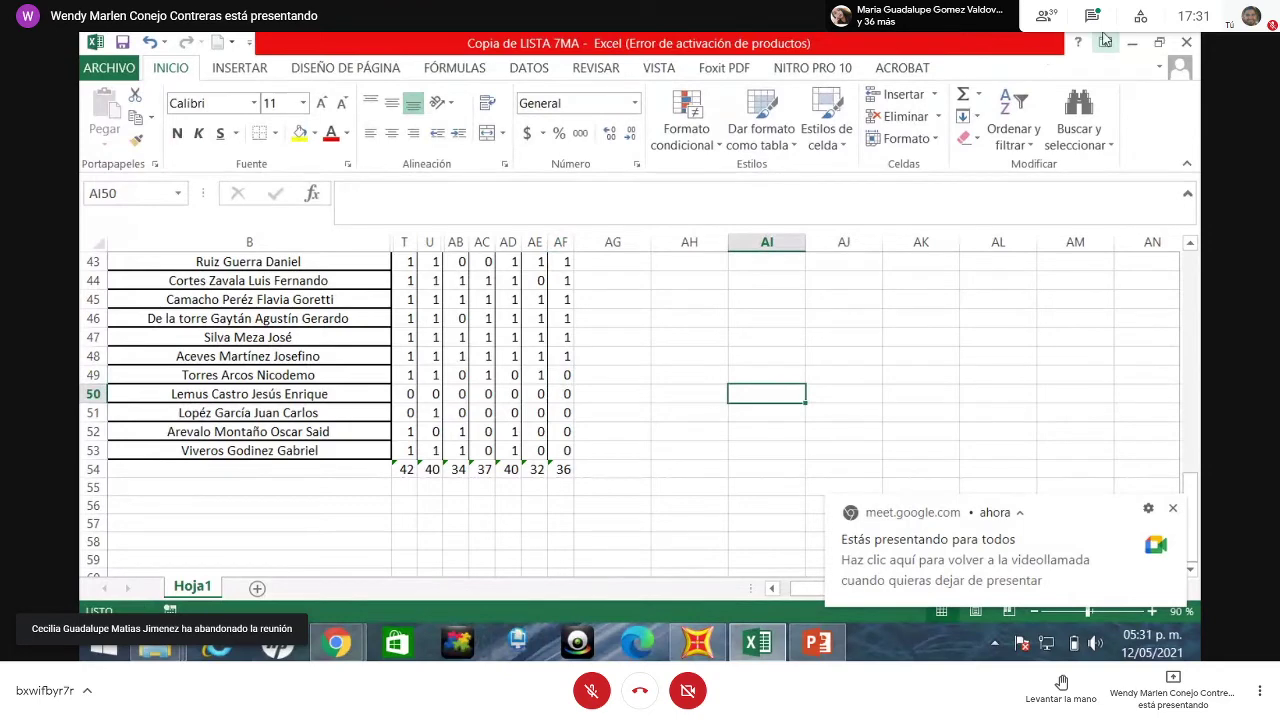
# - Compare the Google Meet participants with the Excel attendance list, raise the system volume and glance at the SAP2000 shear diagram
pyautogui.click(1132, 42)
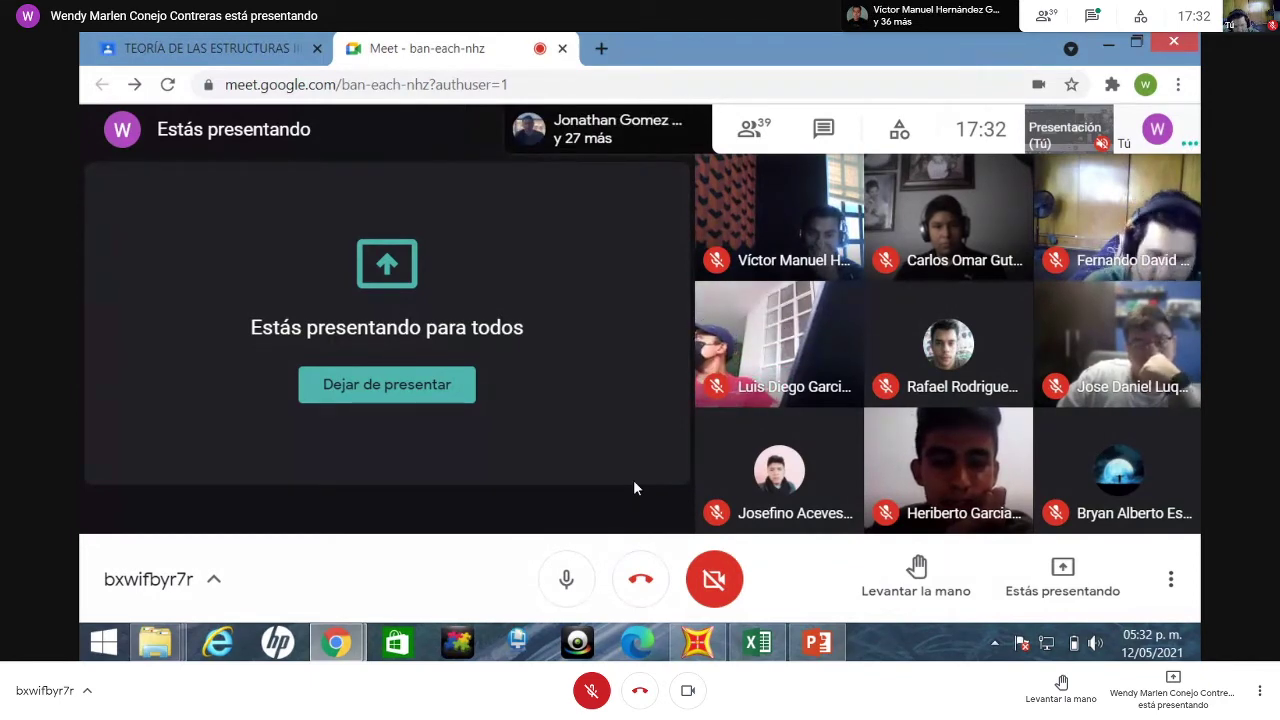
pyautogui.click(757, 642)
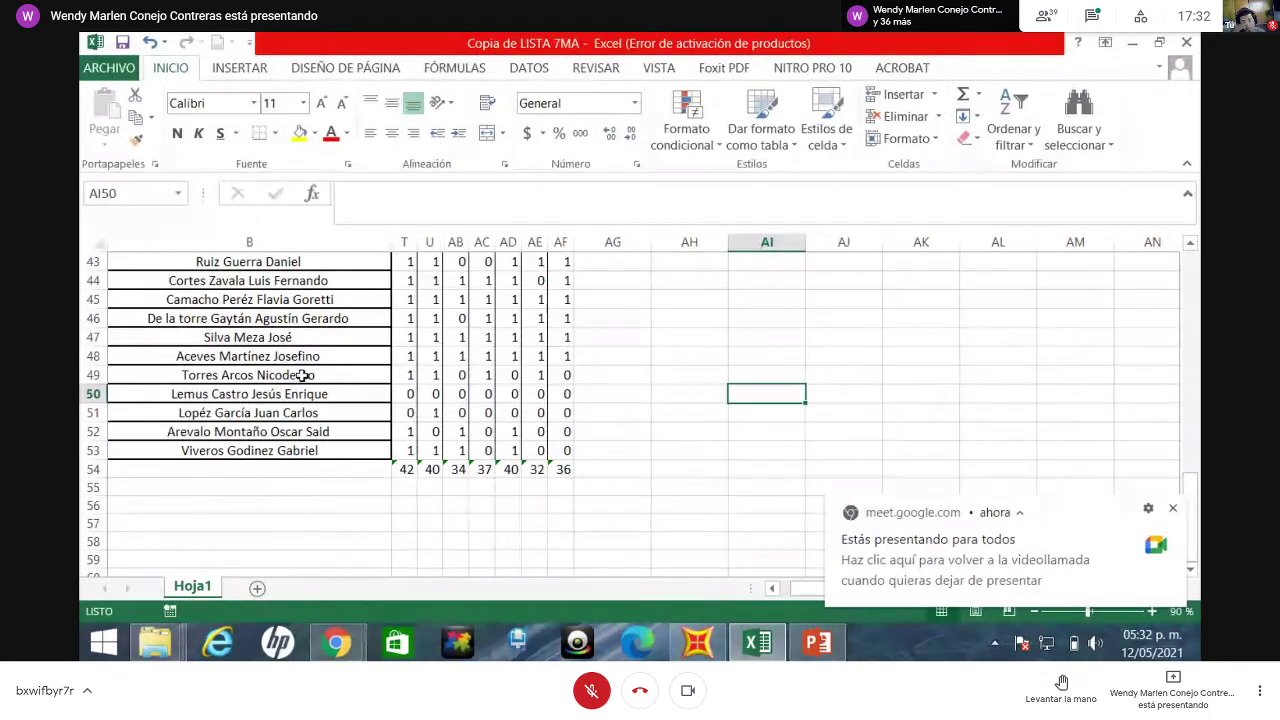
pyautogui.click(1131, 42)
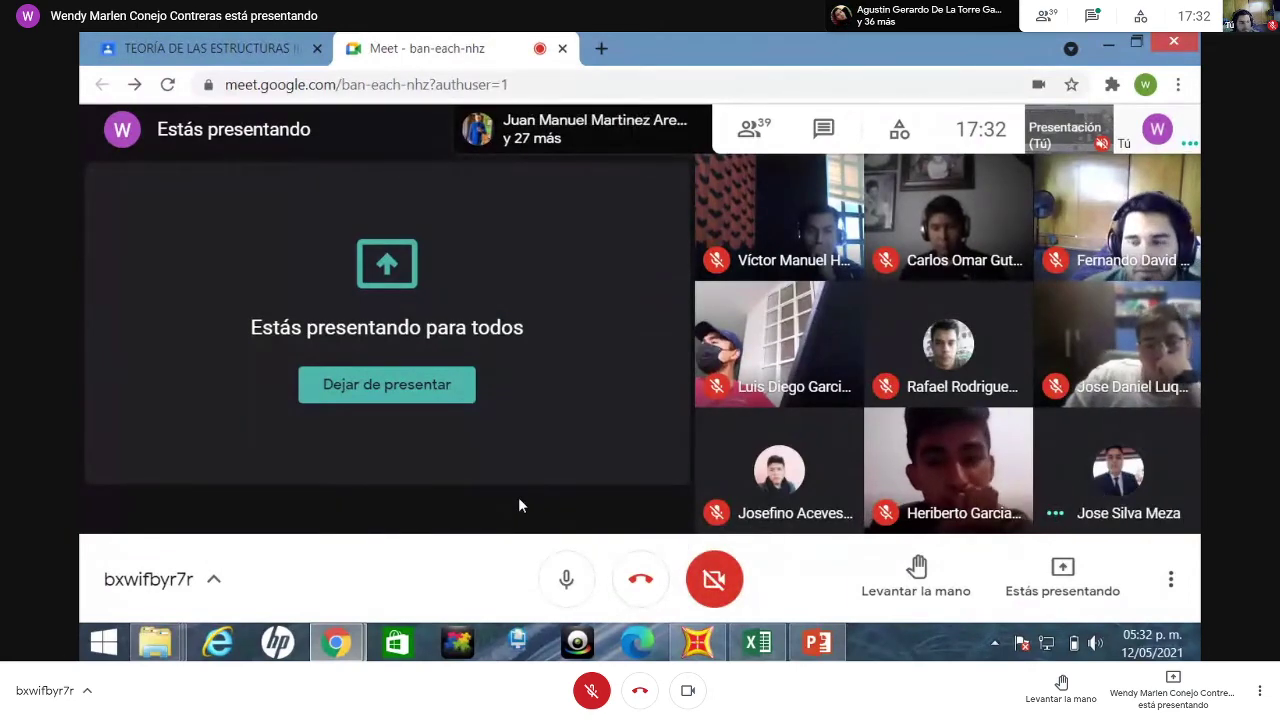
pyautogui.press('XF86AudioRaiseVolume')
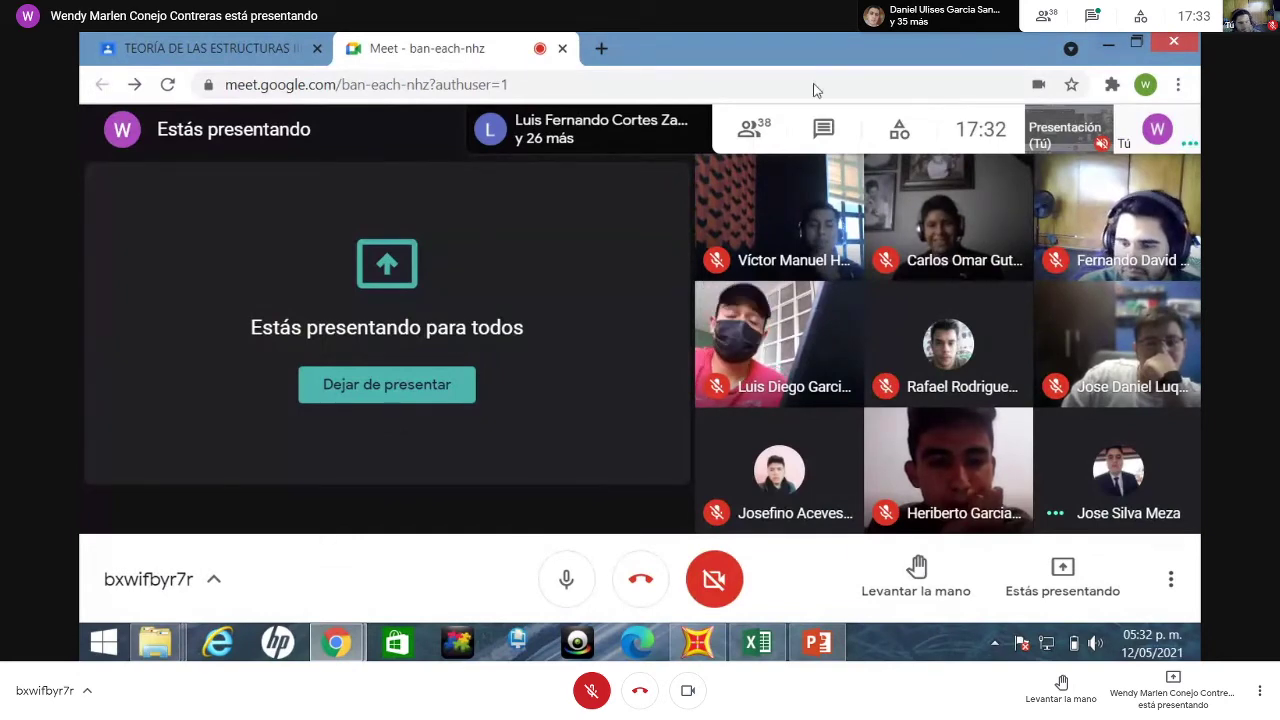
pyautogui.click(759, 645)
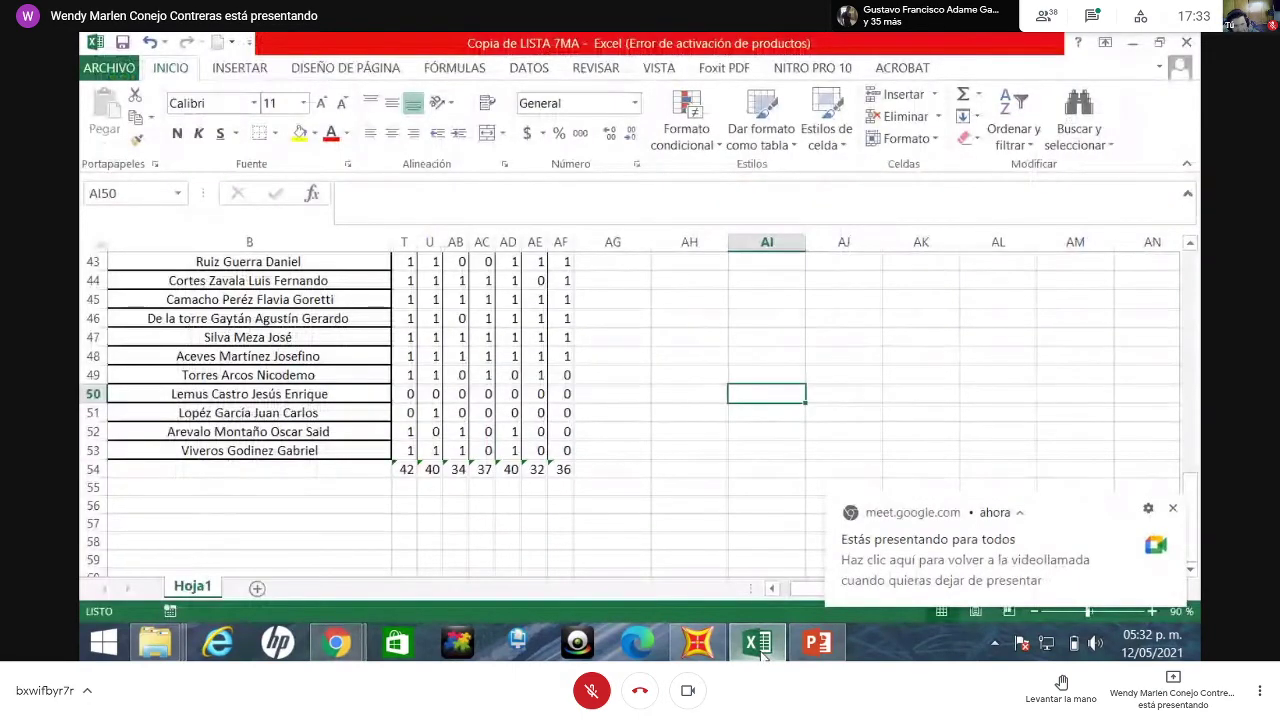
pyautogui.click(759, 645)
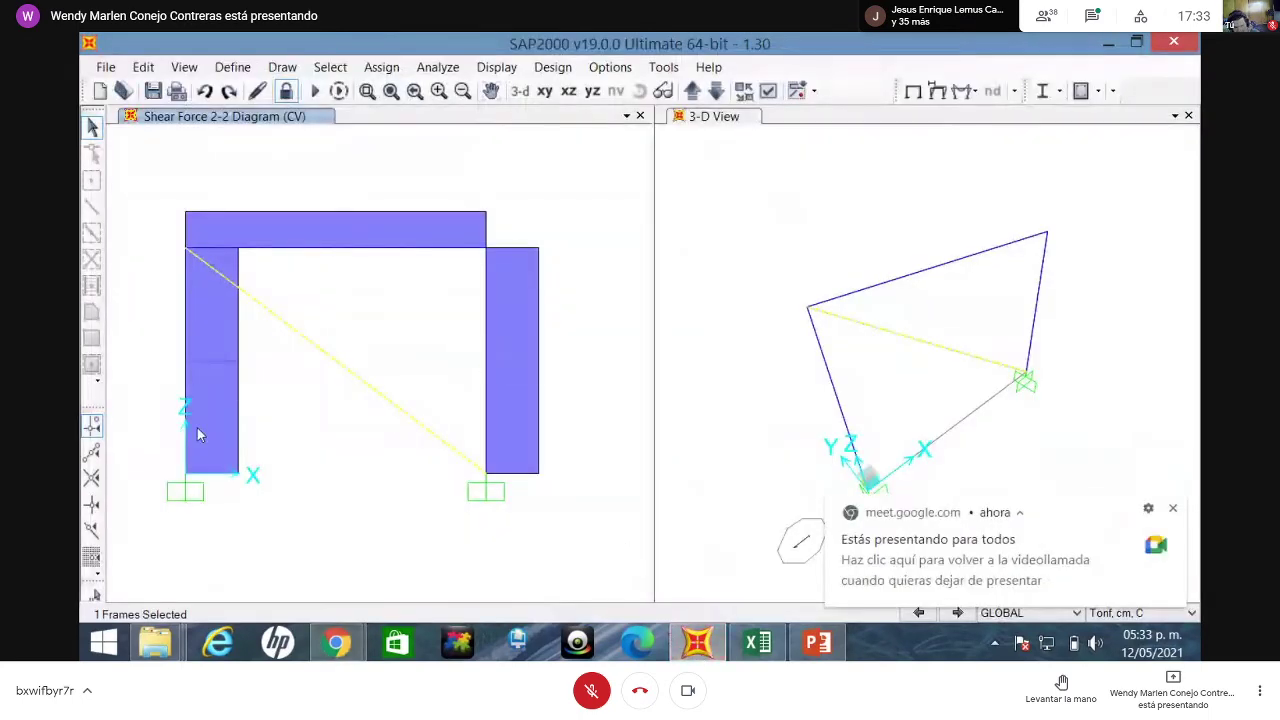
pyautogui.moveTo(186, 431)
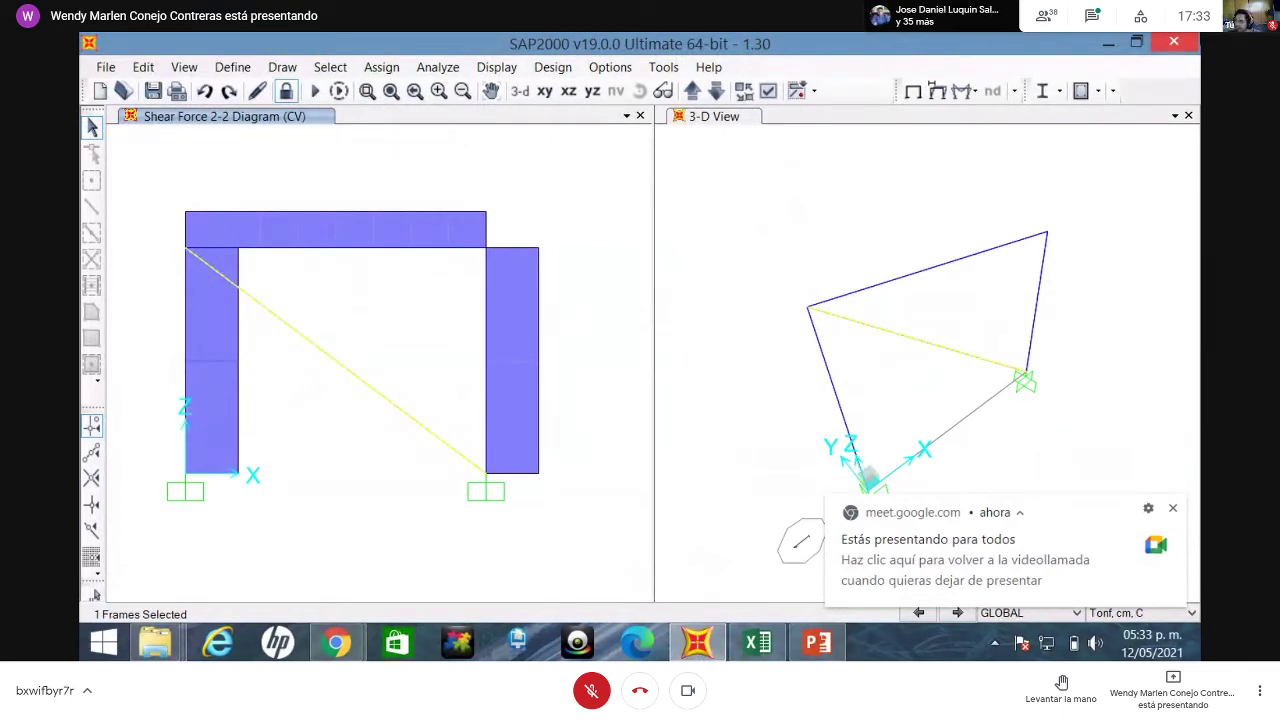
pyautogui.click(1110, 42)
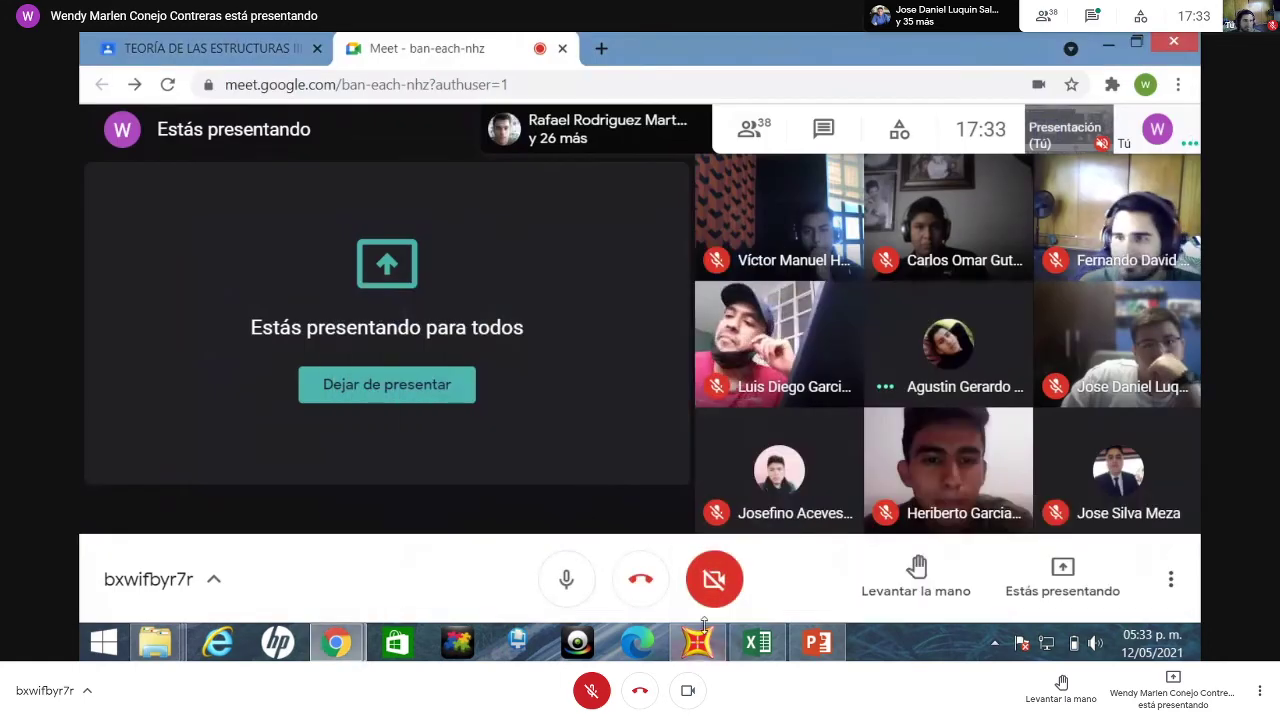
pyautogui.click(757, 645)
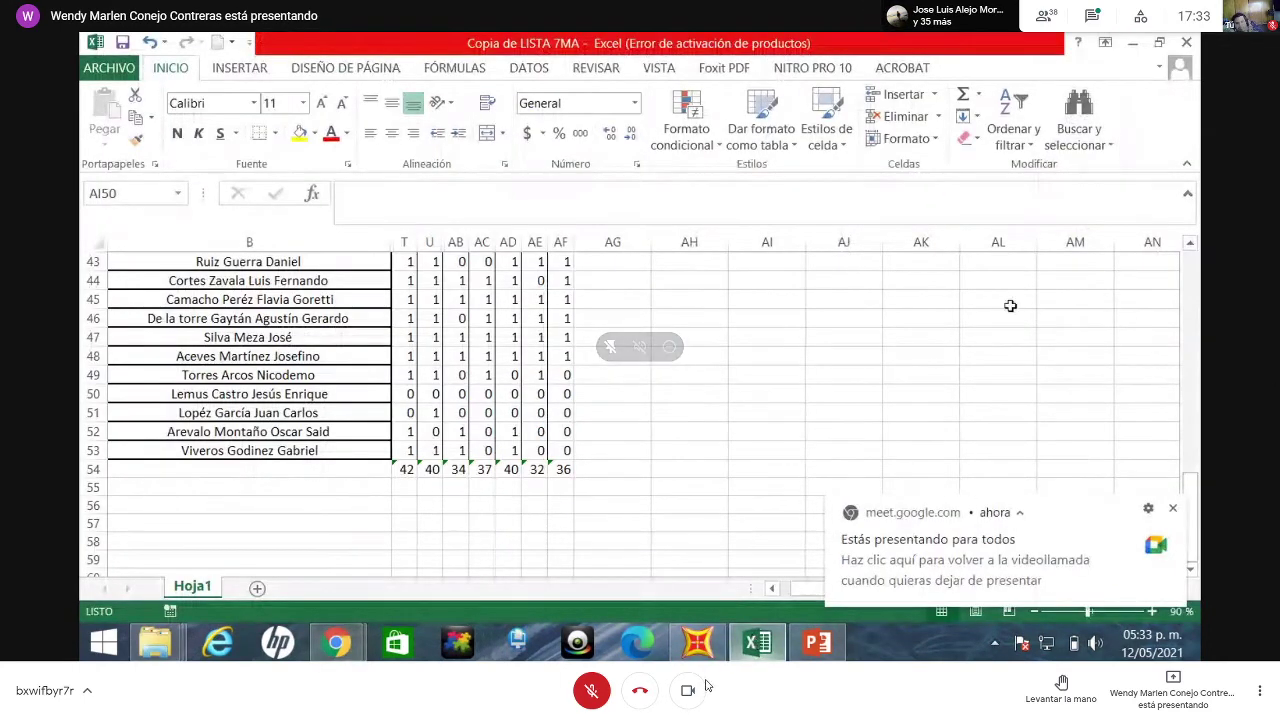
# - Return to SAP2000, dismiss the presentation notification and add the top beam to the frame selection
pyautogui.click(874, 524)
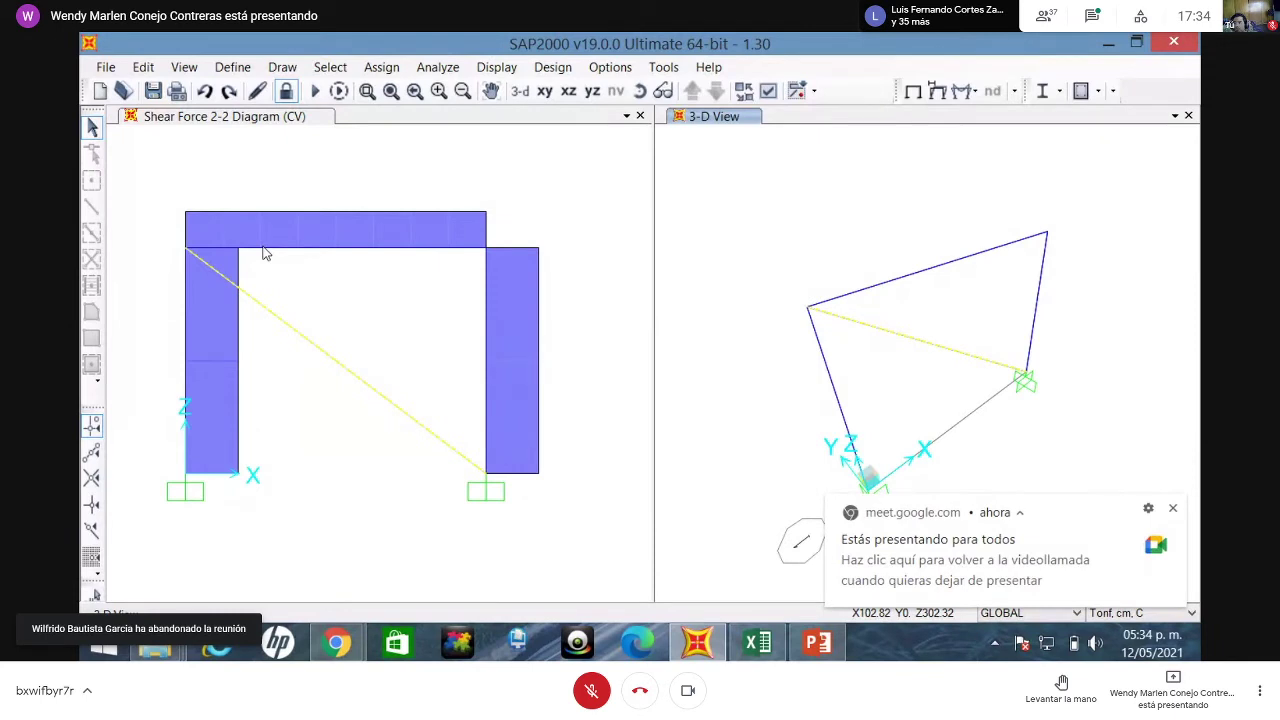
pyautogui.click(1173, 509)
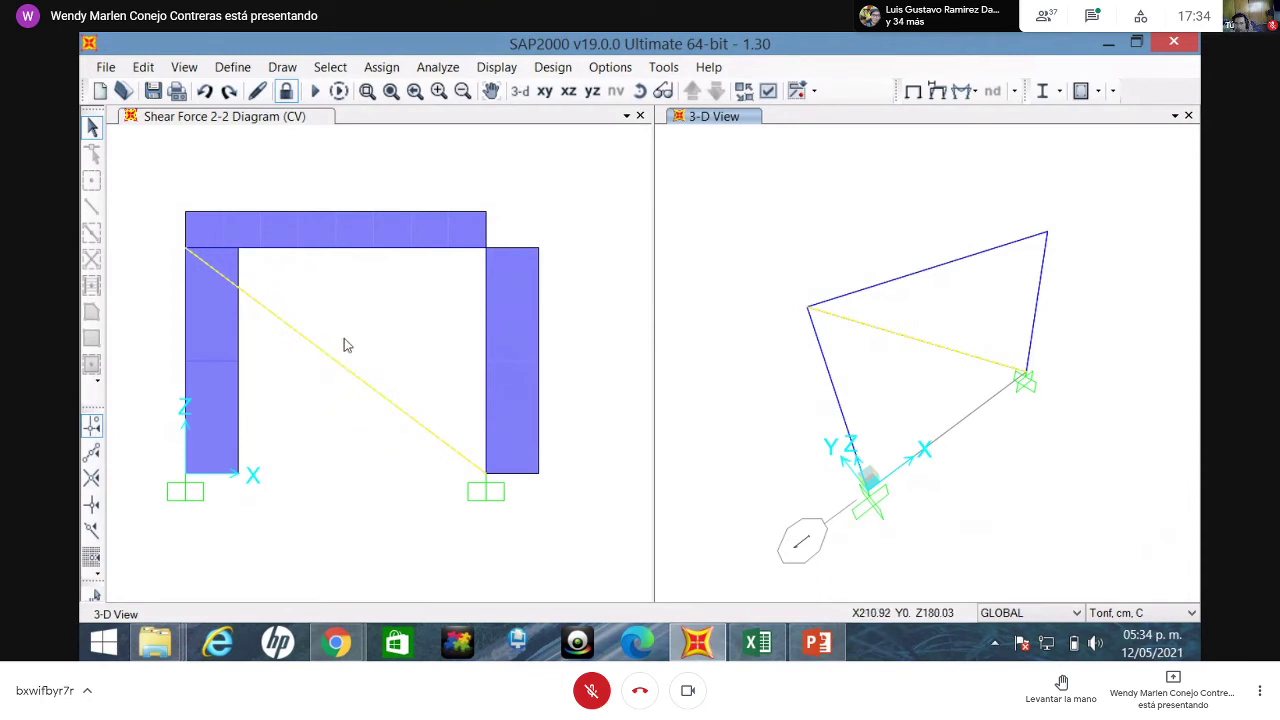
pyautogui.click(321, 250)
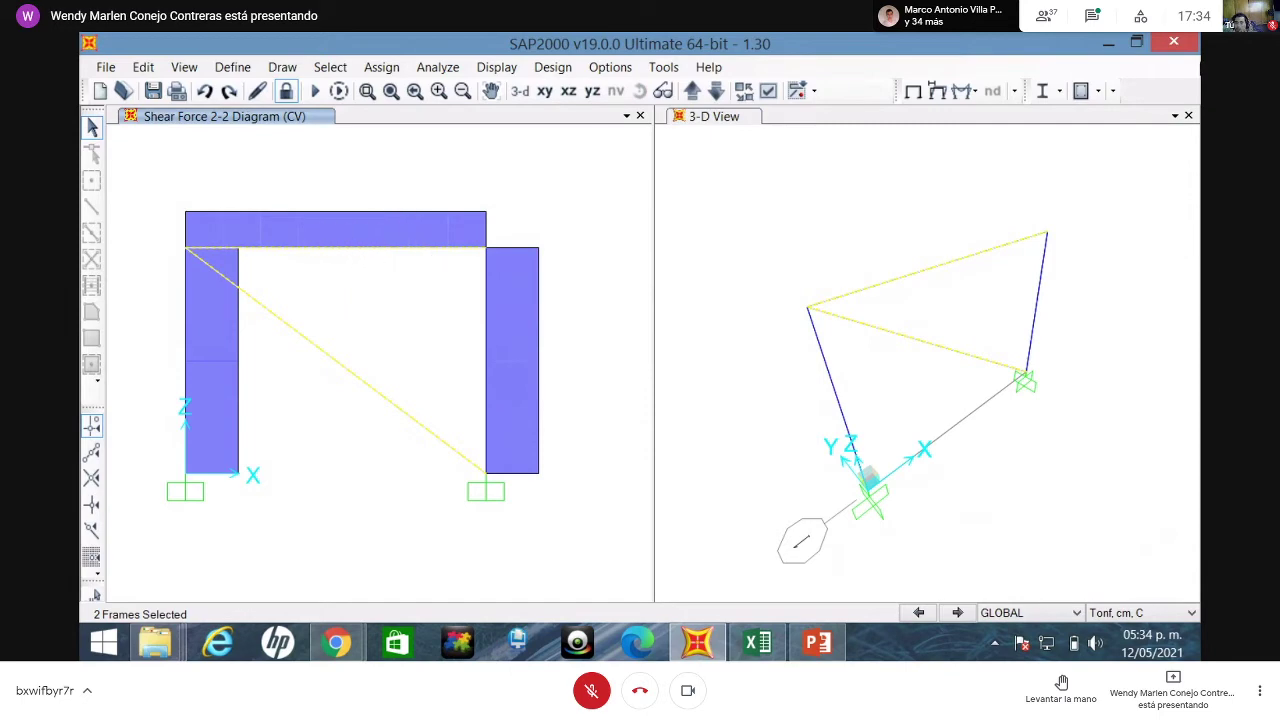
# - Check the end of the attendance list in Excel and minimize the open file explorer window
pyautogui.click(1103, 42)
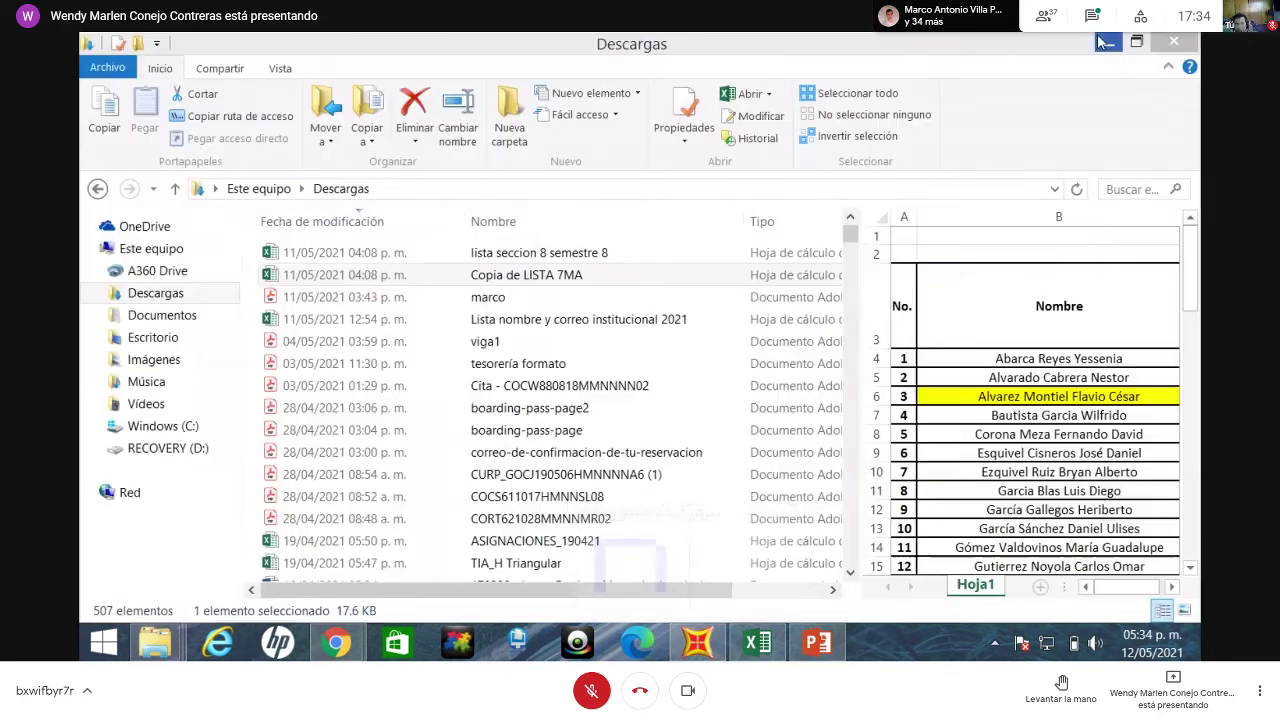
pyautogui.click(757, 642)
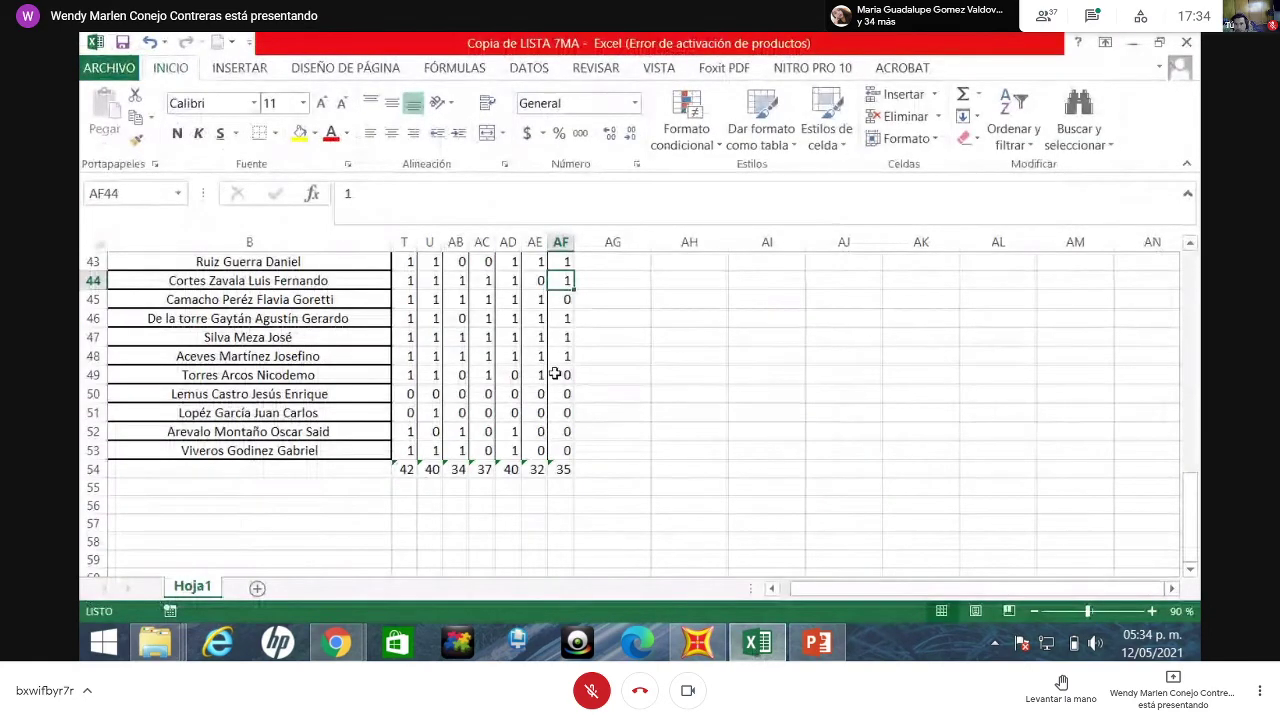
pyautogui.click(1120, 46)
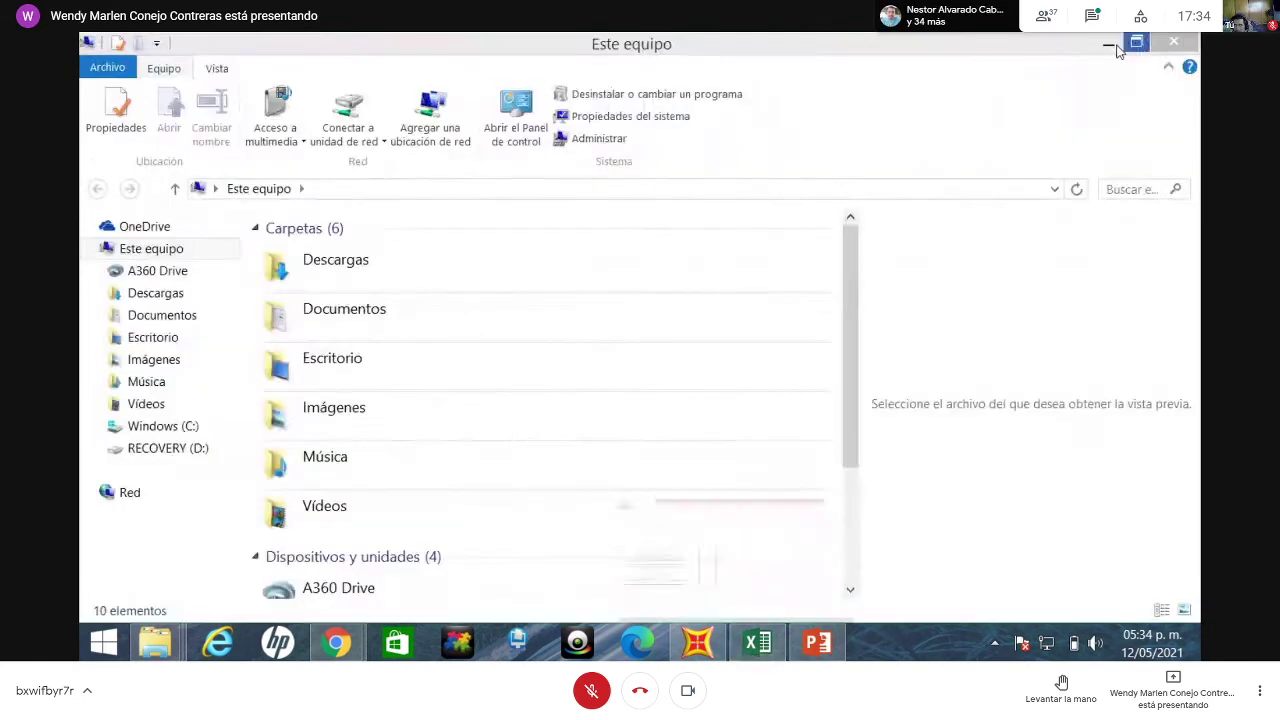
pyautogui.click(1116, 40)
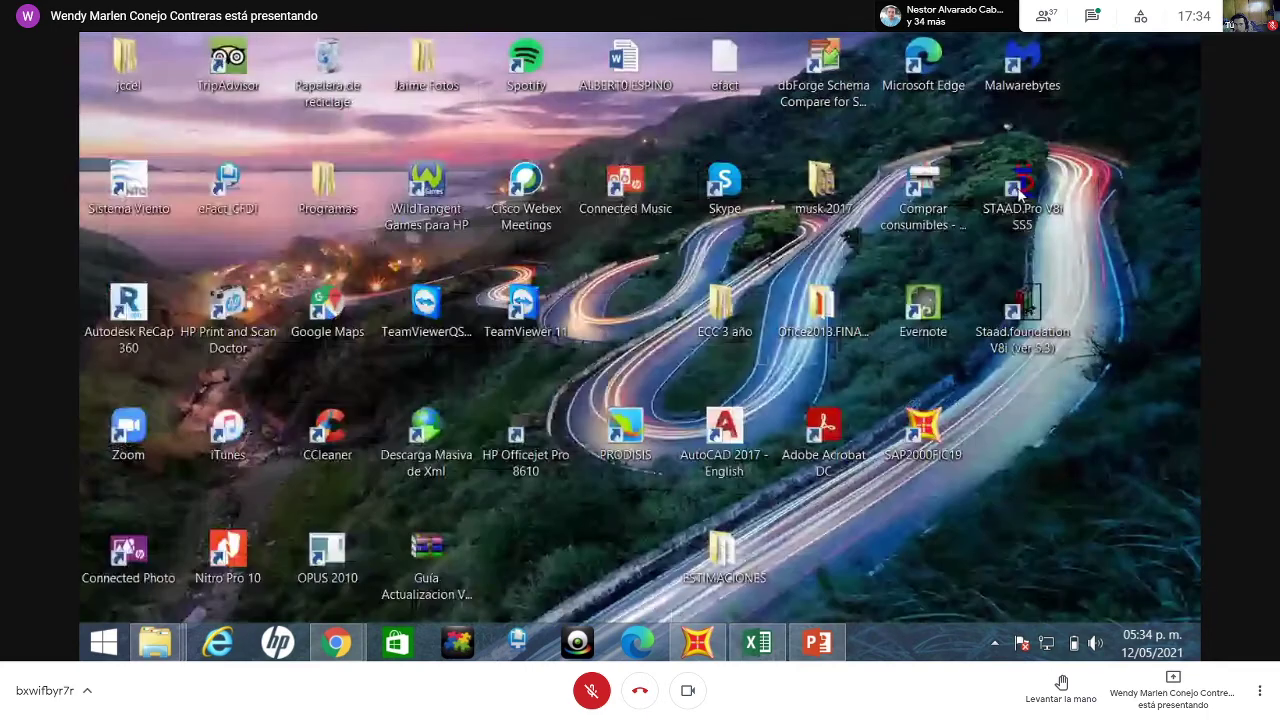
# - Switch back to SAP2000 and add the right-hand column of the frame to the selection
pyautogui.click(698, 642)
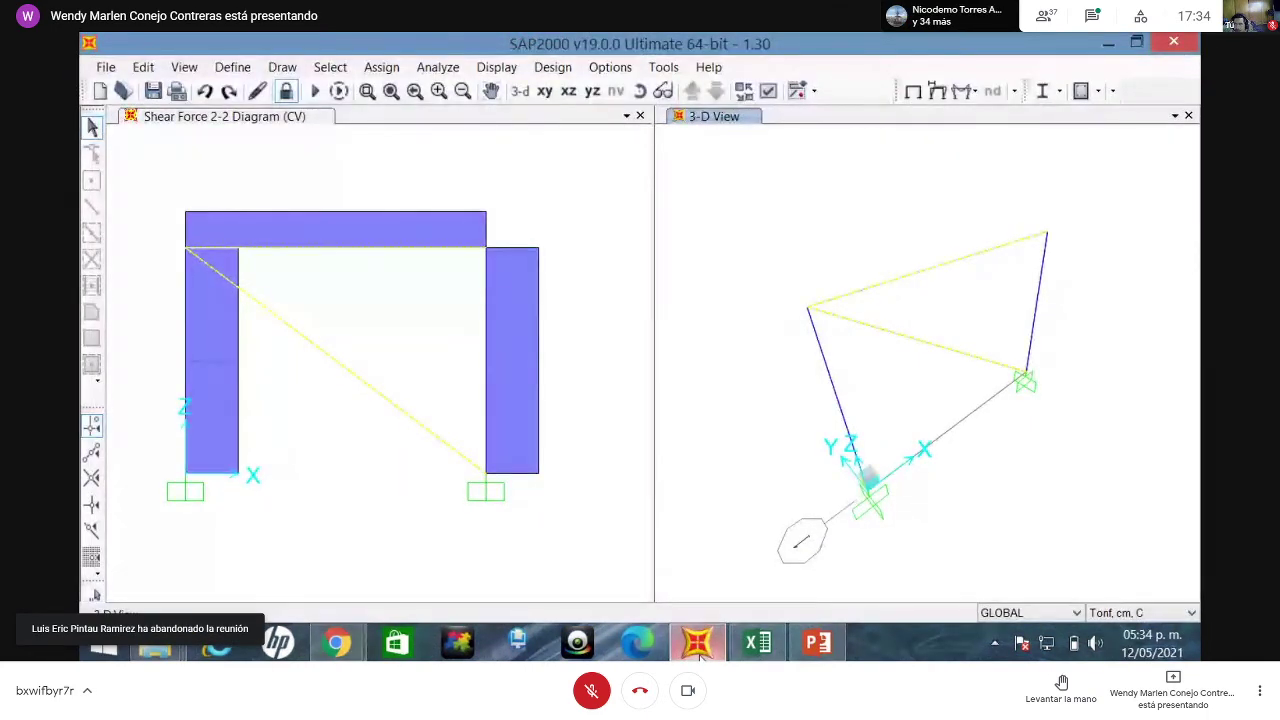
pyautogui.click(485, 400)
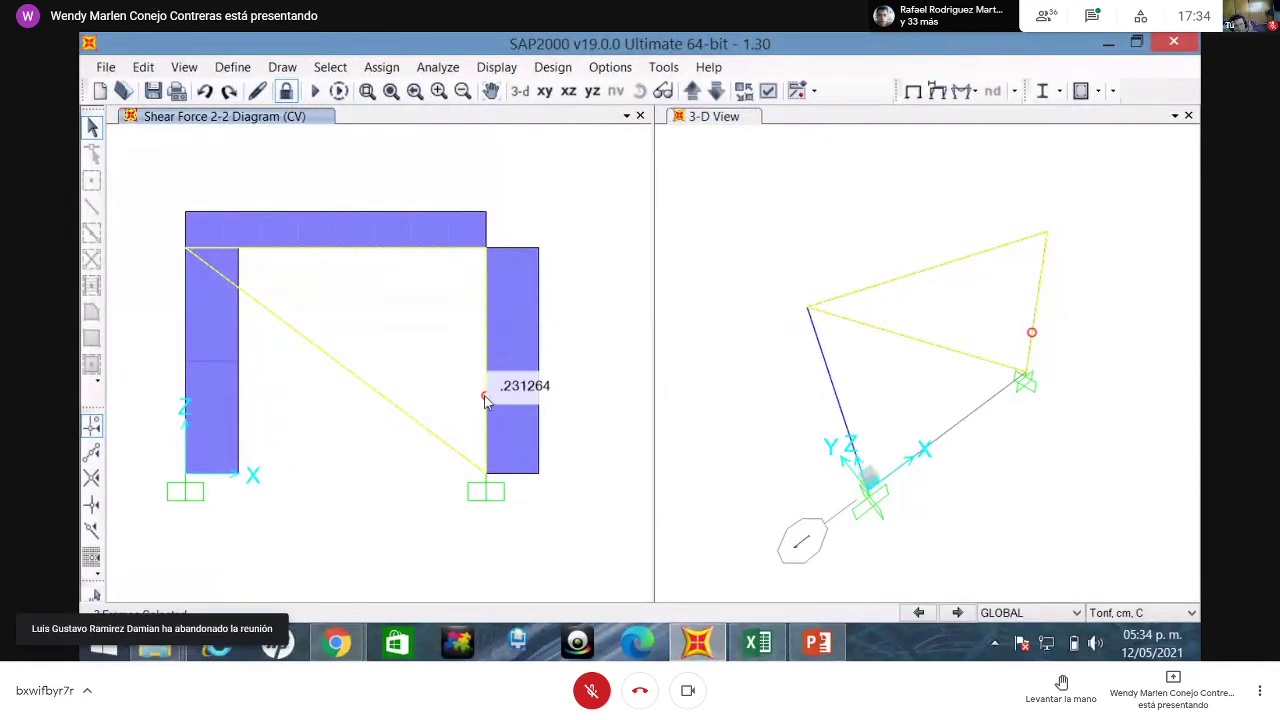
pyautogui.click(697, 645)
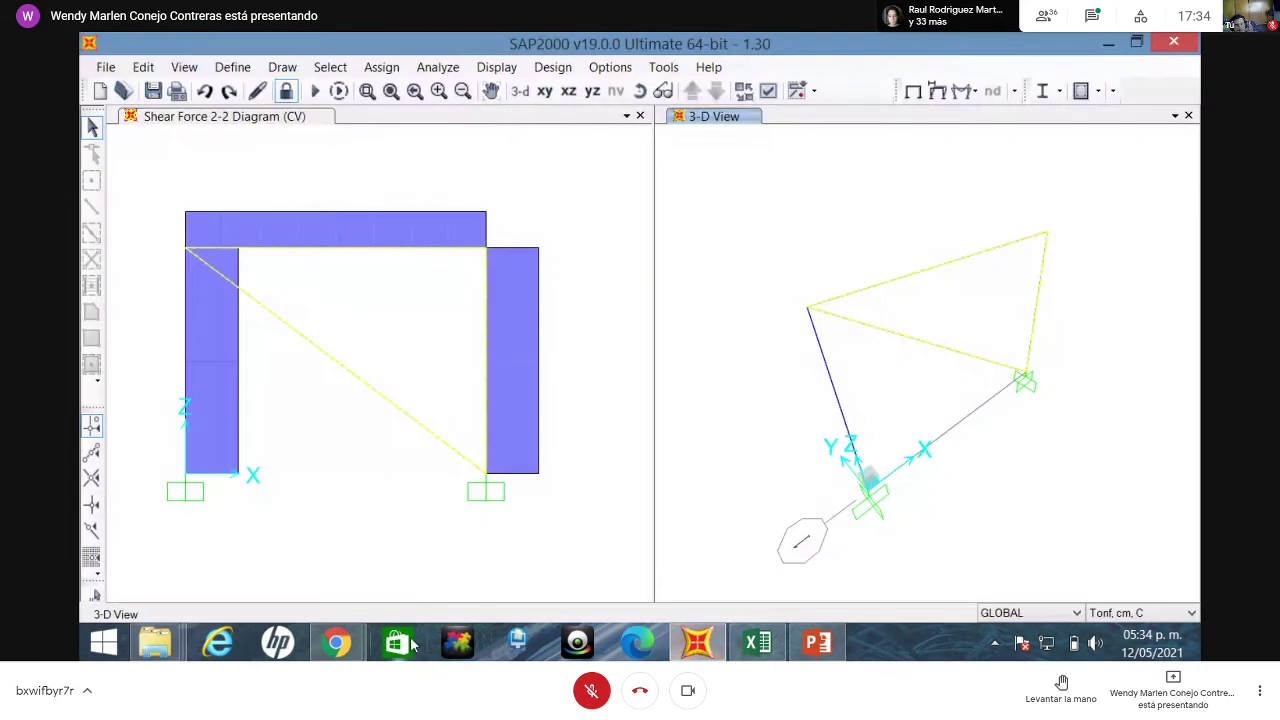
# - Review the Google Meet call, switch to the Excel attendance list and check the mark in cell AF43
pyautogui.moveTo(338, 645)
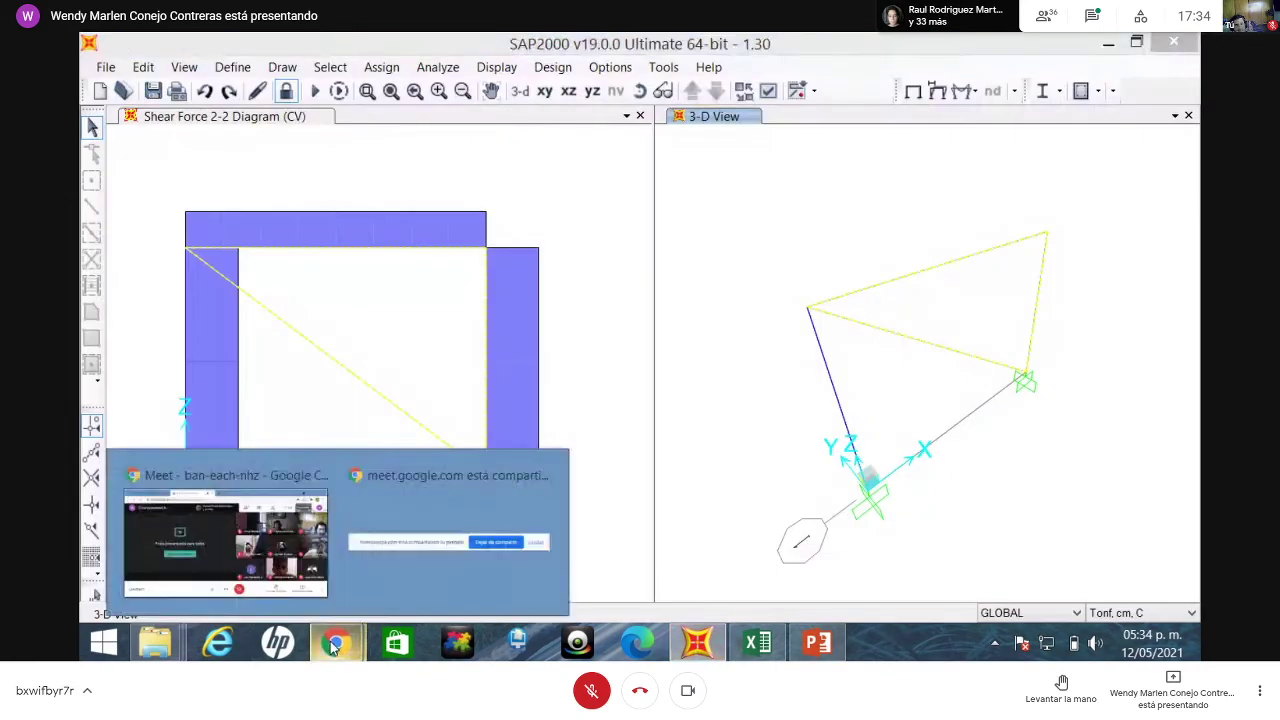
pyautogui.click(167, 523)
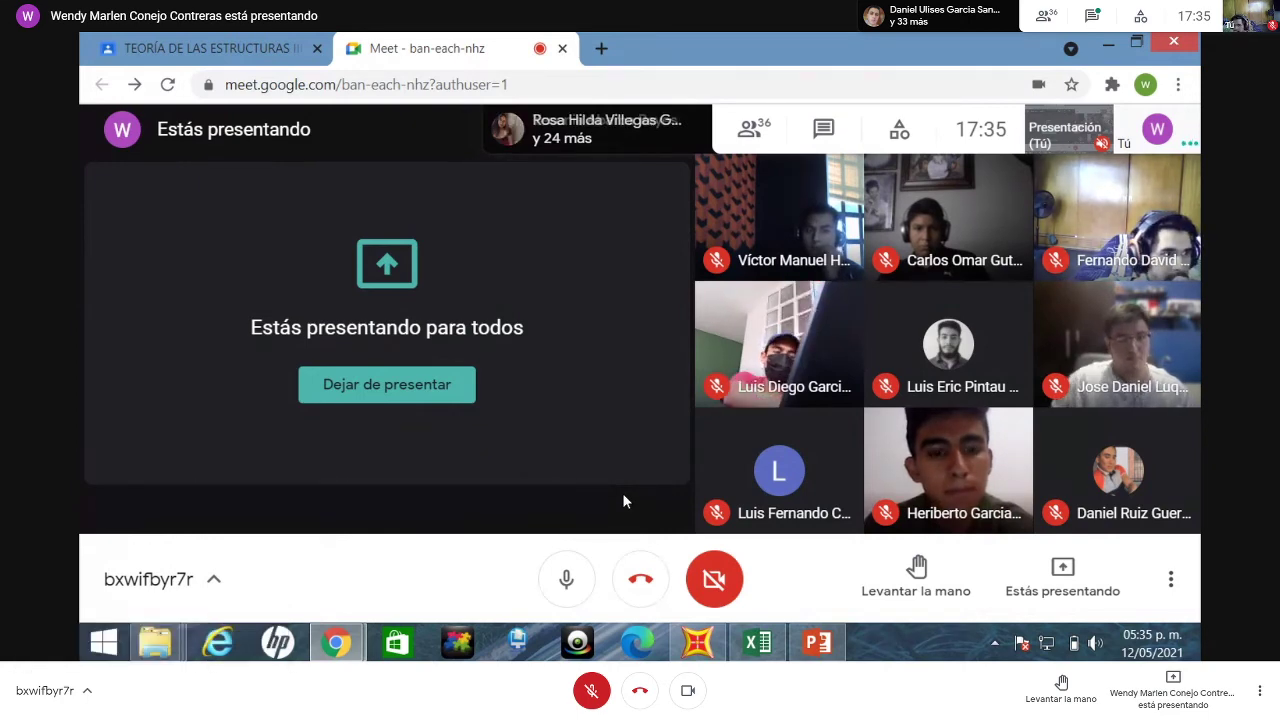
pyautogui.click(758, 643)
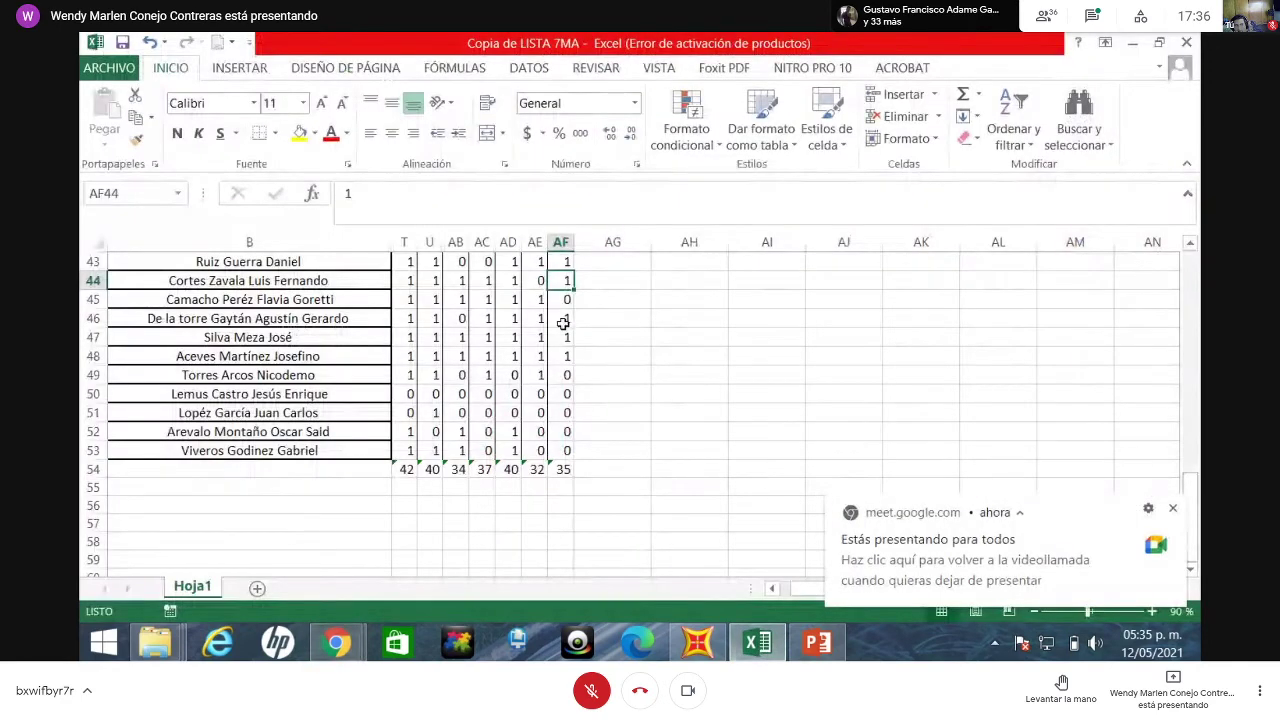
pyautogui.scroll(2, 563, 322)
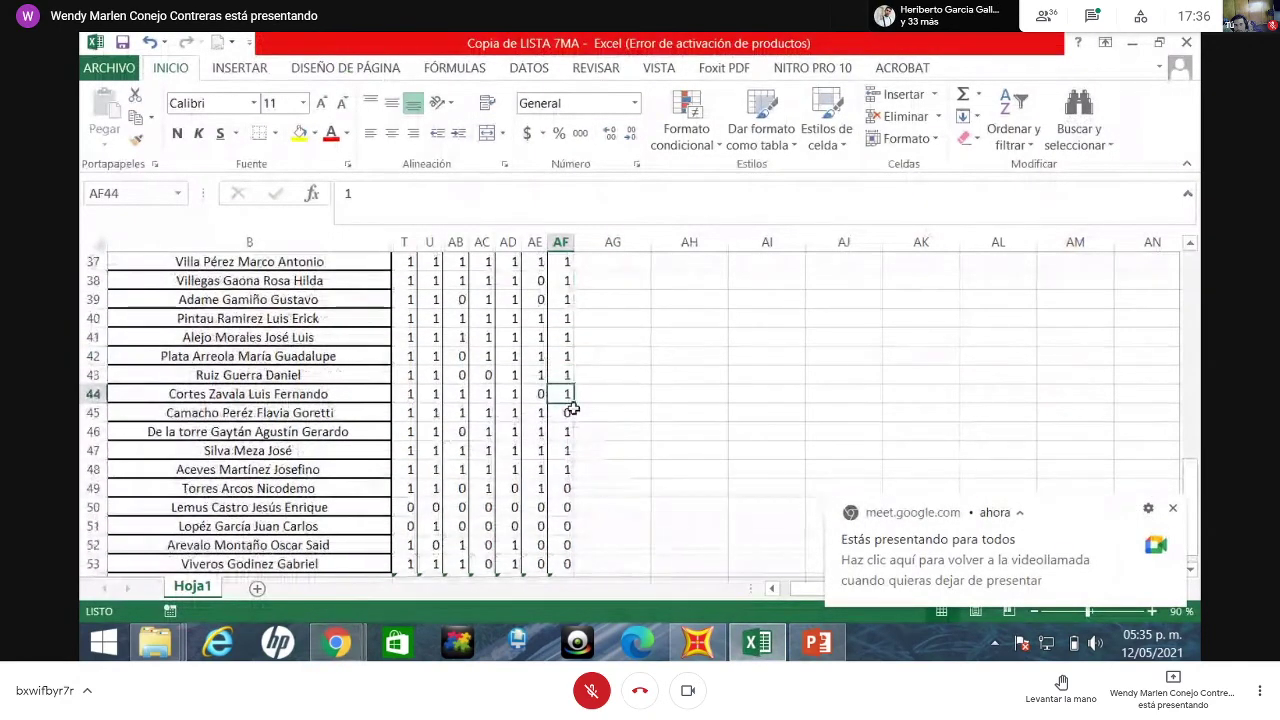
pyautogui.click(568, 375)
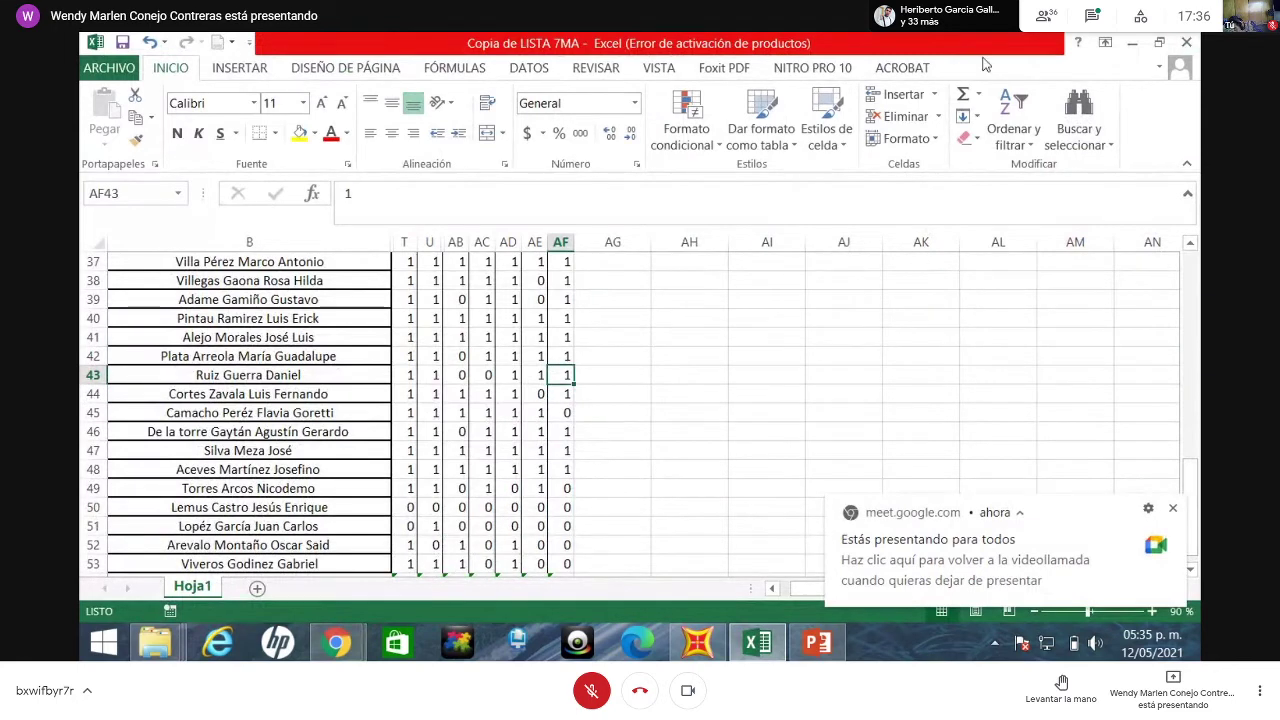
# - Recheck the Google Meet participants, check the attendance mark in cell AF42 in Excel and dismiss the presentation notification
pyautogui.click(1131, 43)
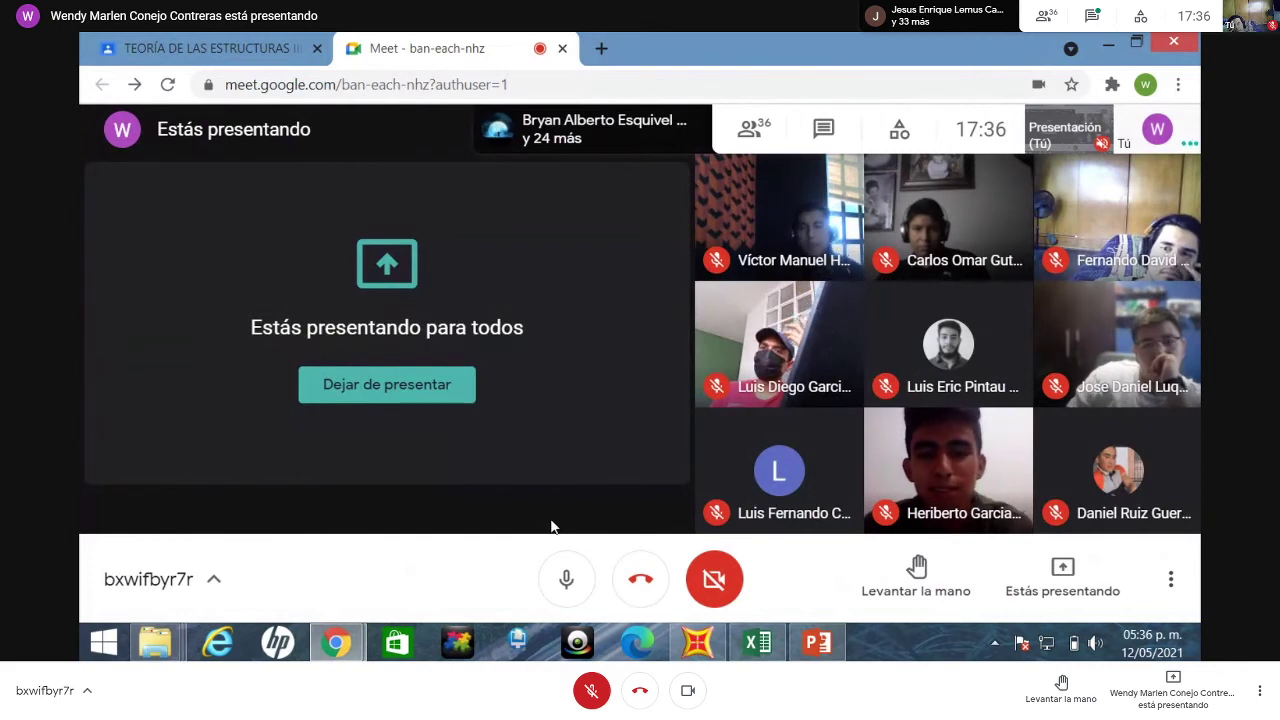
pyautogui.click(757, 646)
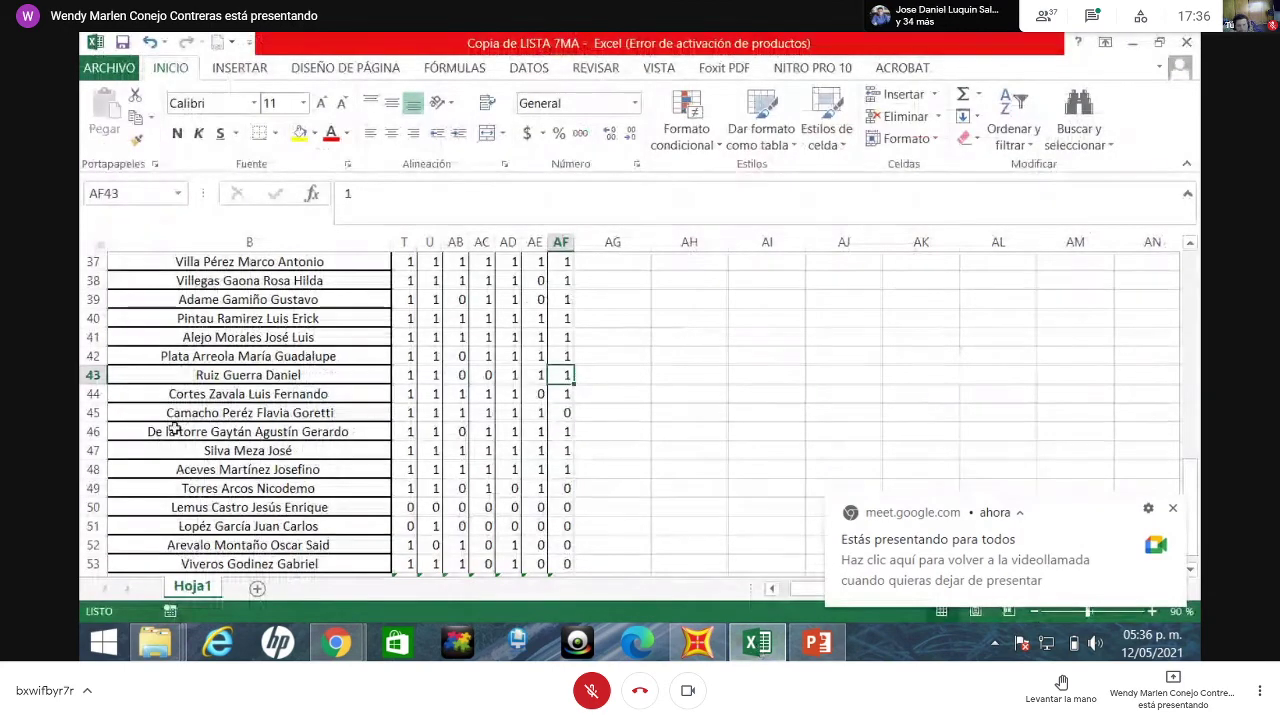
pyautogui.click(567, 357)
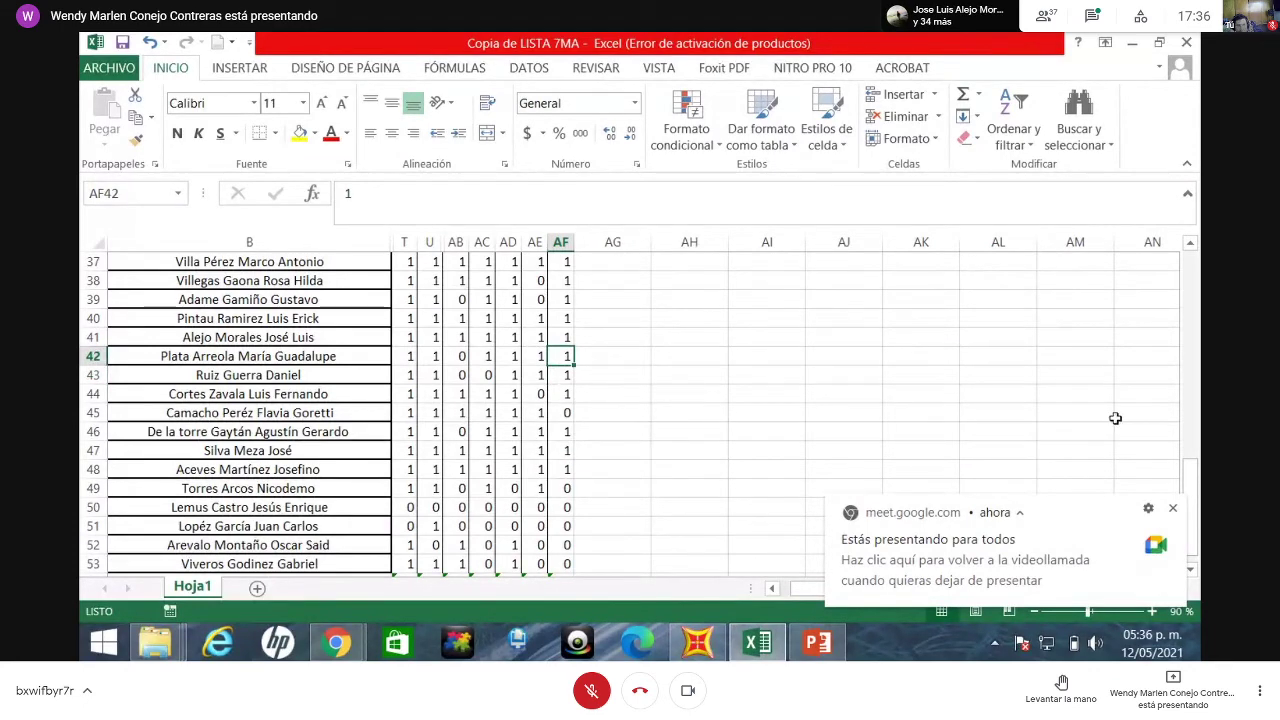
pyautogui.click(1174, 511)
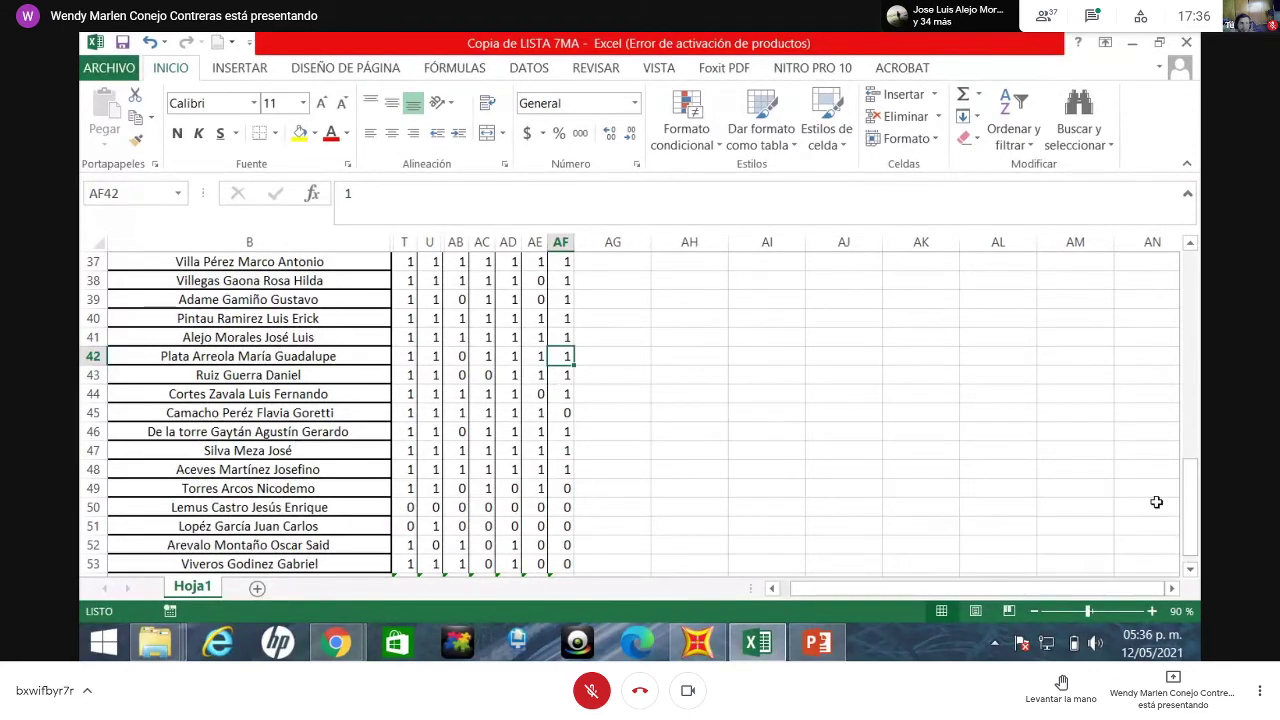
# - Enter 0 as the attendance mark in cell AF42 in Excel and switch back to SAP2000
pyautogui.write('0')
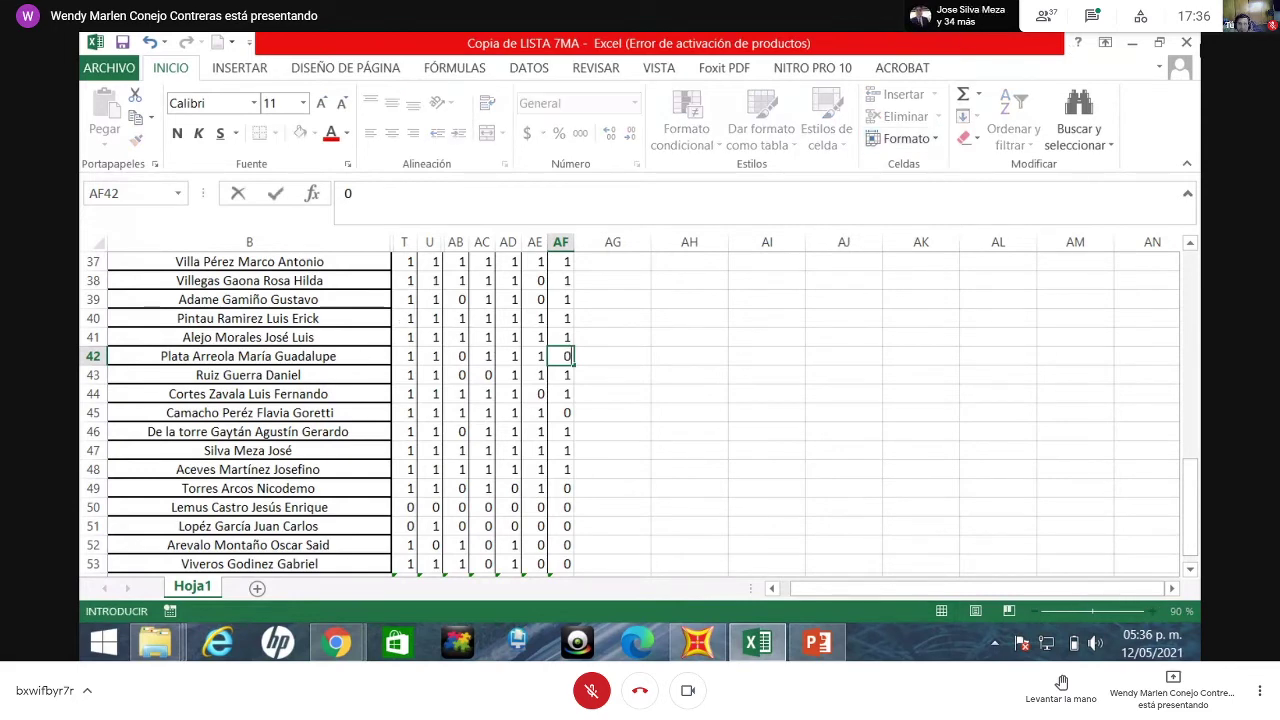
pyautogui.click(1145, 44)
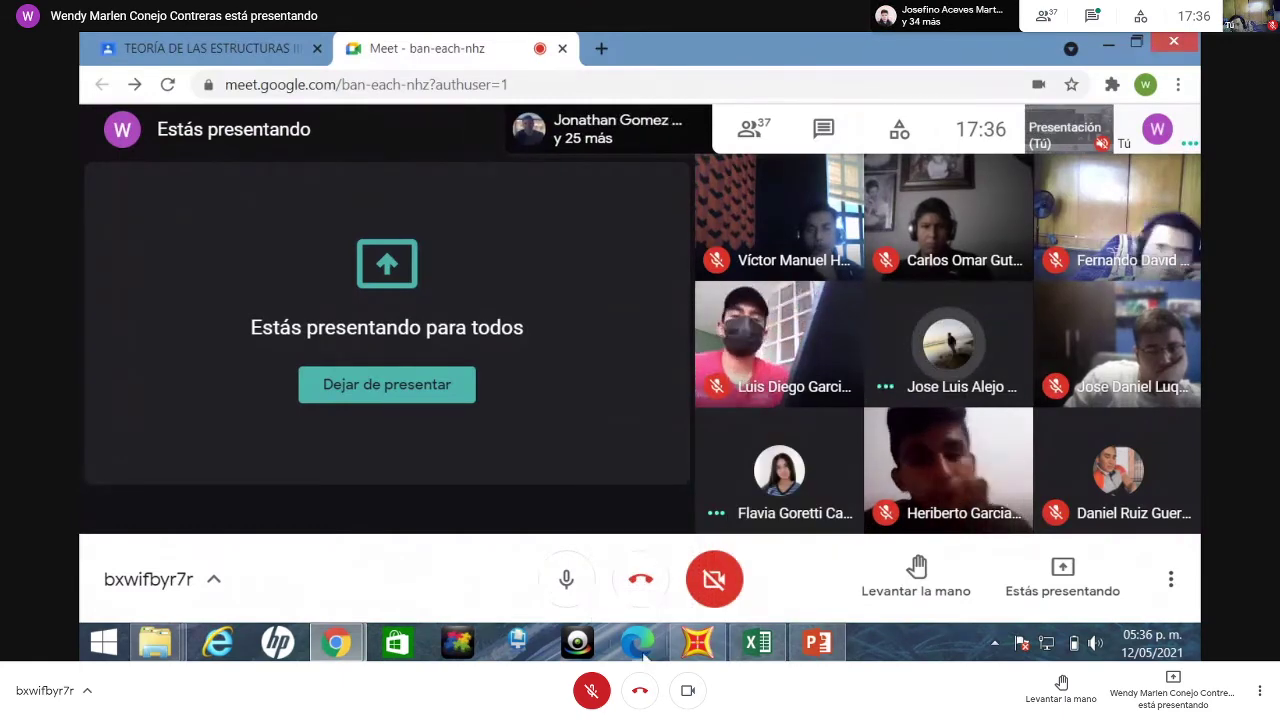
pyautogui.click(697, 642)
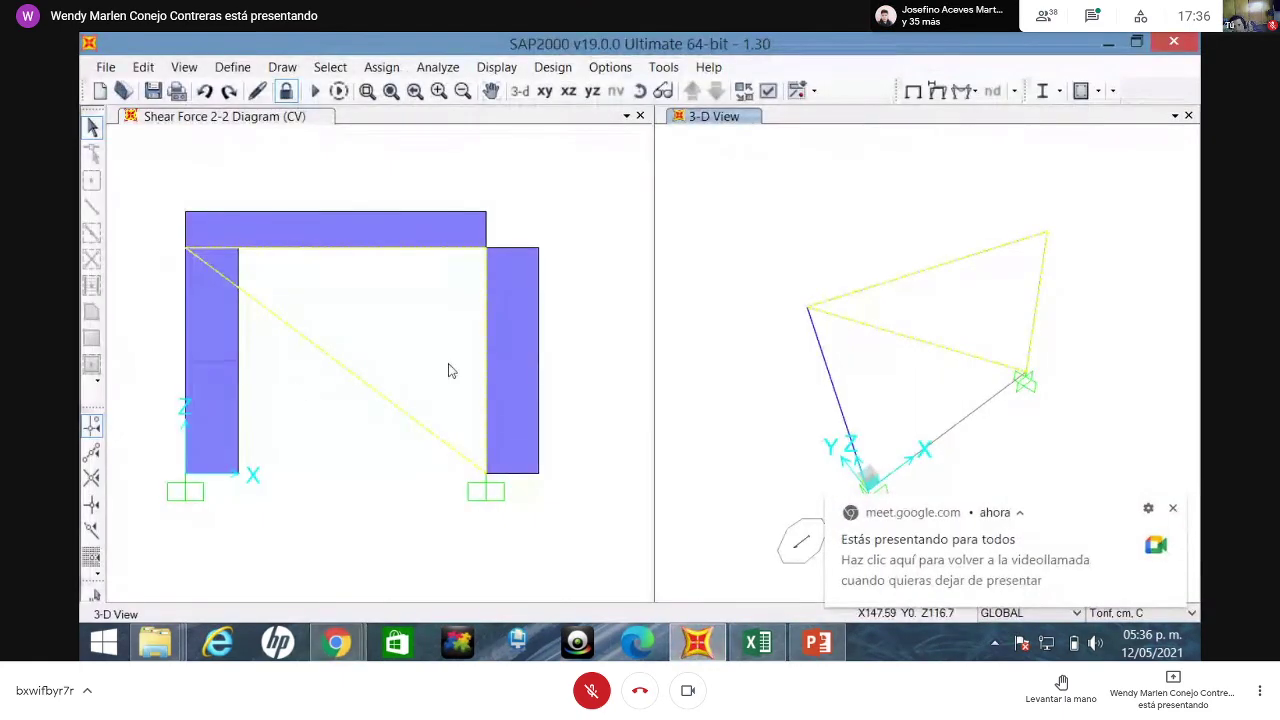
# - Inspect the Axial (P and T) diagrams of the frame's diagonal brace for case CV, and close the diagram dialog
pyautogui.click(443, 356)
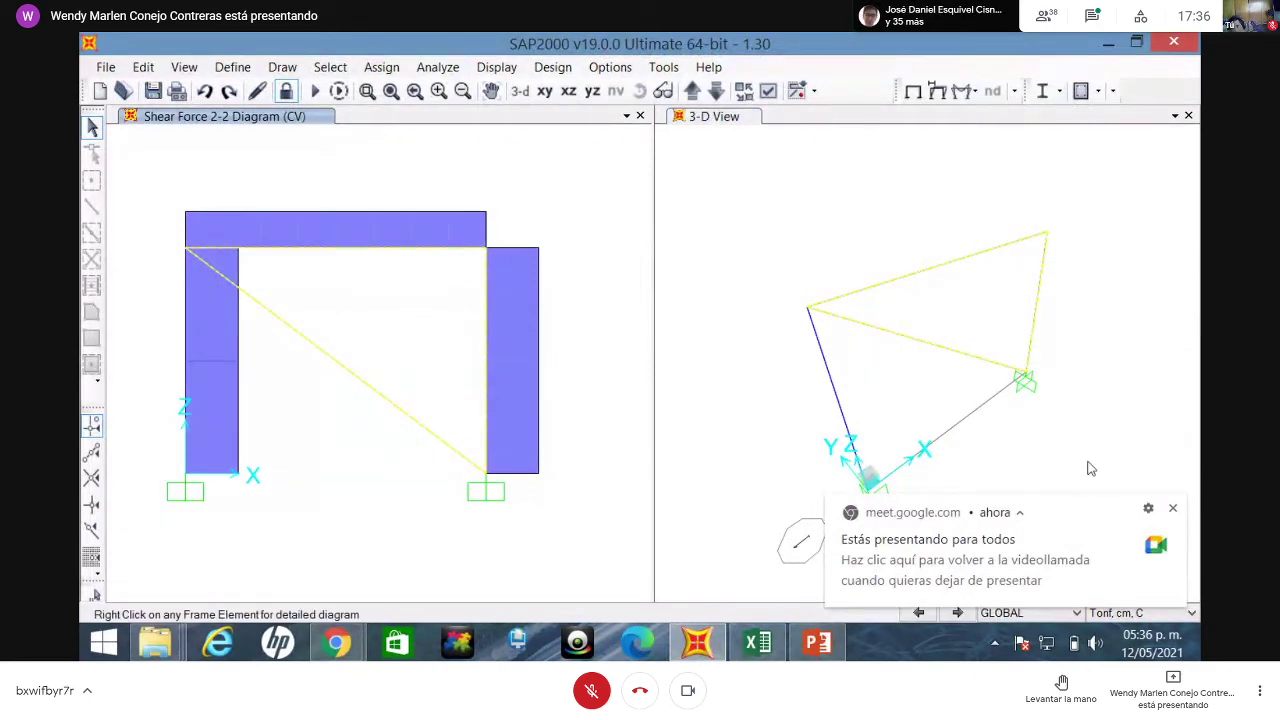
pyautogui.click(352, 380)
pyautogui.rightClick(352, 380)
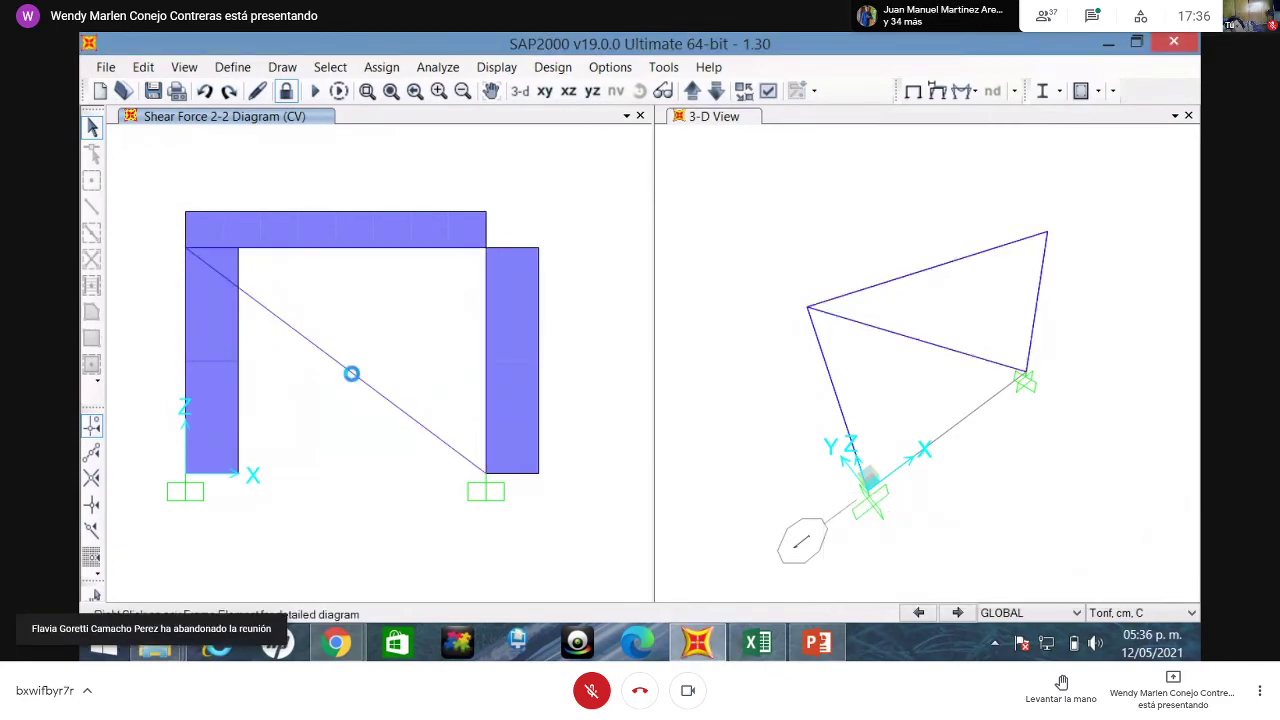
pyautogui.click(491, 114)
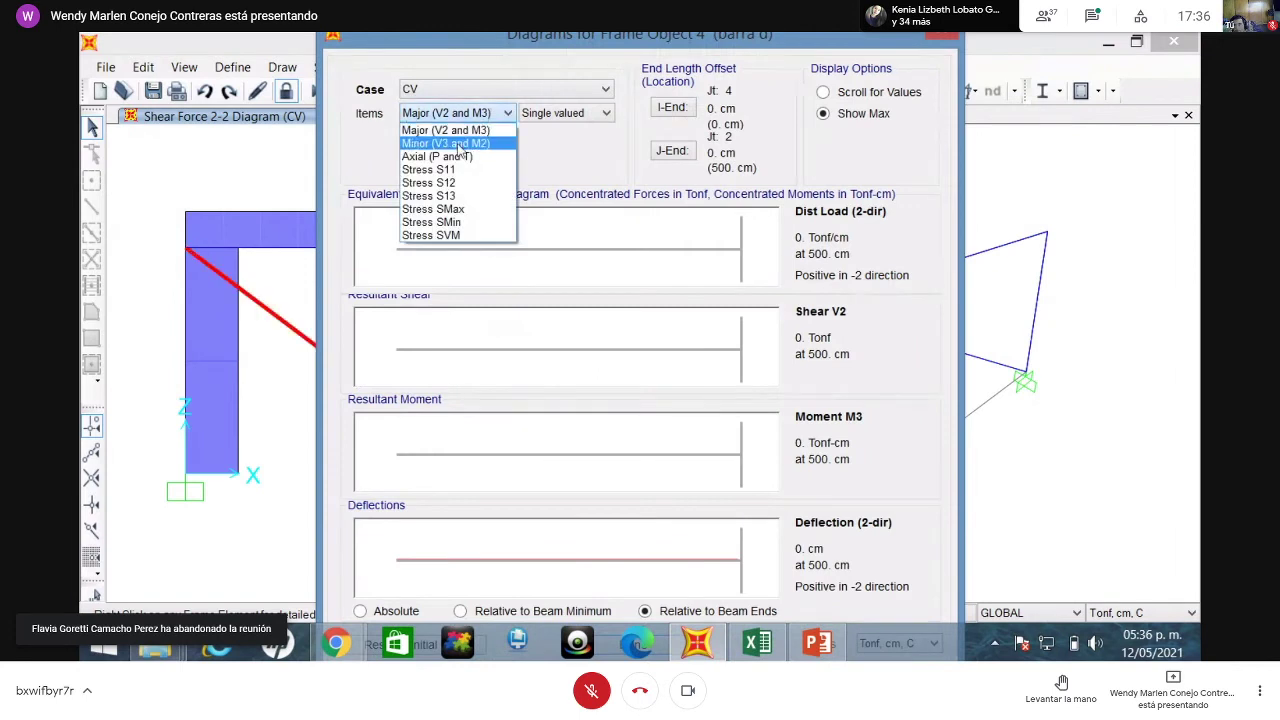
pyautogui.click(450, 155)
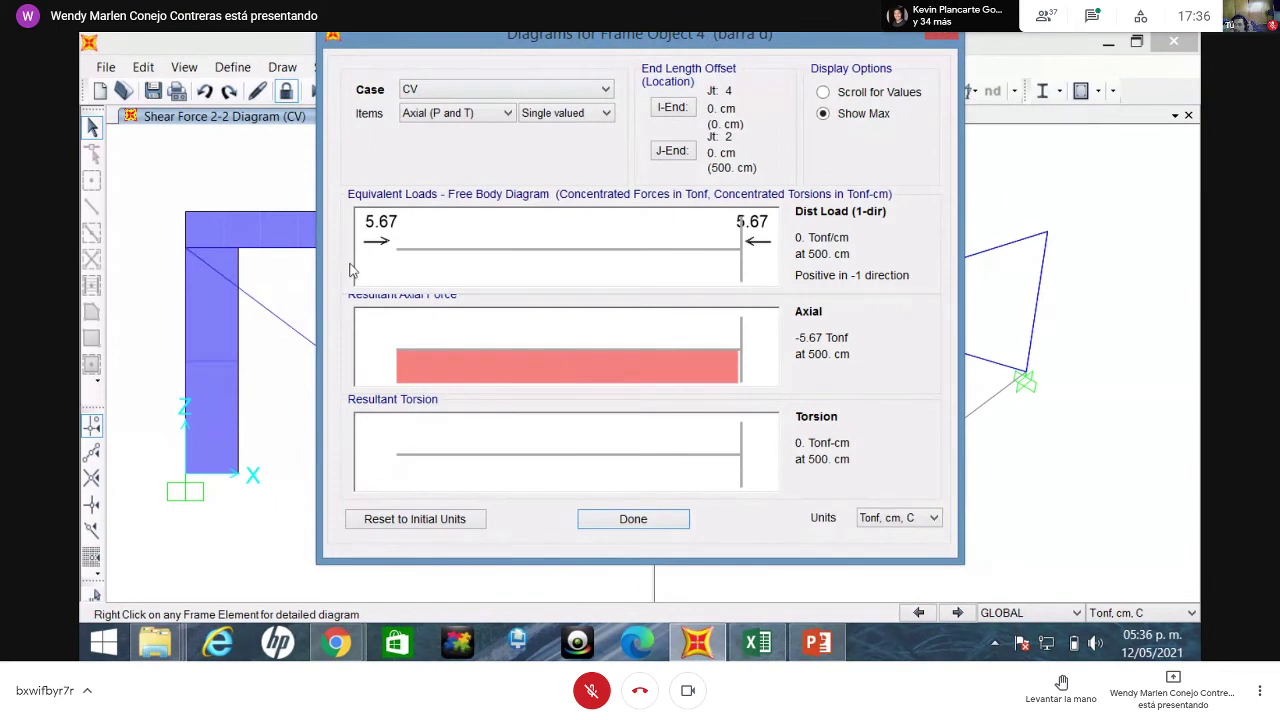
pyautogui.click(628, 520)
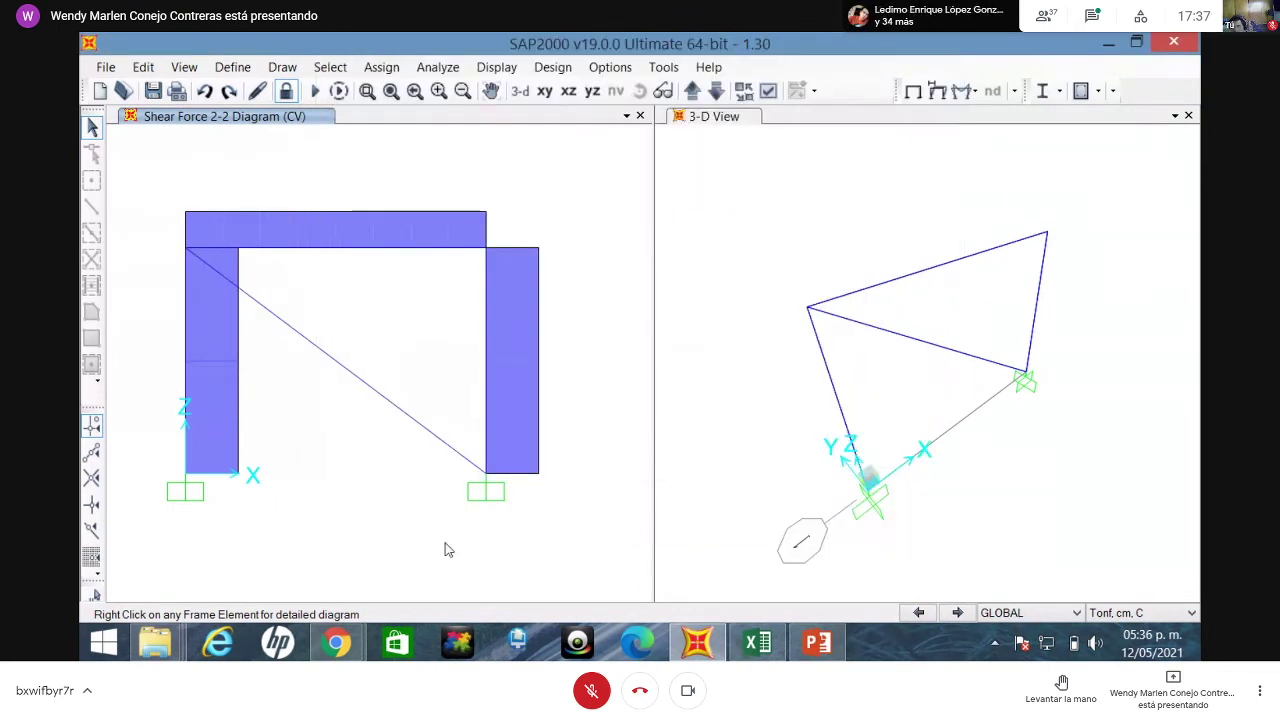
# - Display the Moment 3-3 force diagram of the frame for case CV with automatic scaling and filled diagrams
pyautogui.click(975, 91)
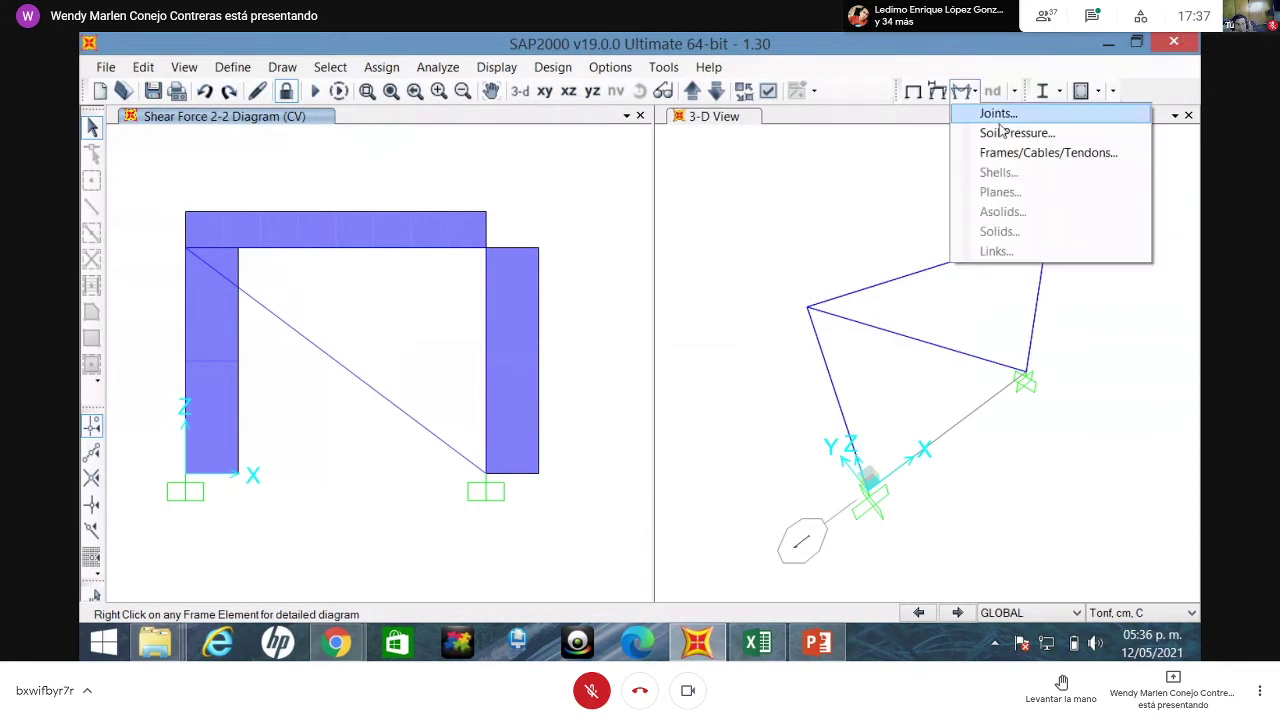
pyautogui.click(1010, 155)
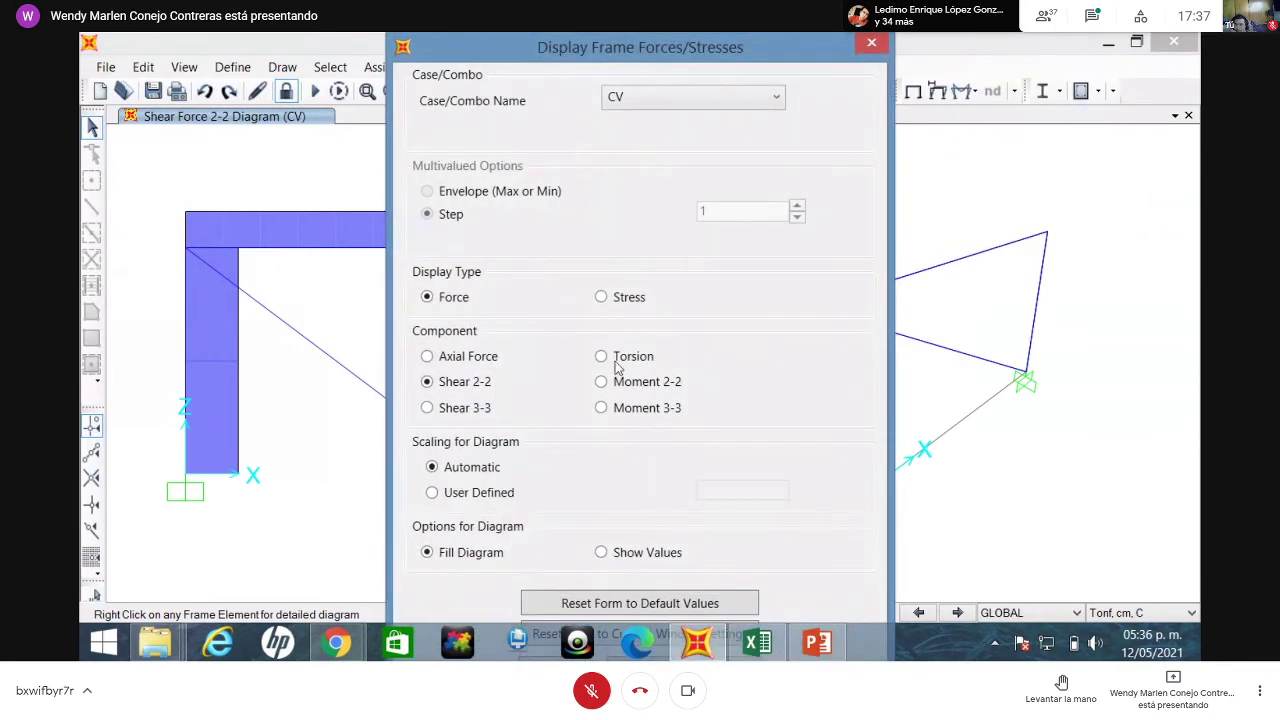
pyautogui.press('Tab')
pyautogui.press('Tab')
pyautogui.press('Tab')
pyautogui.press('Tab')
pyautogui.press('Tab')
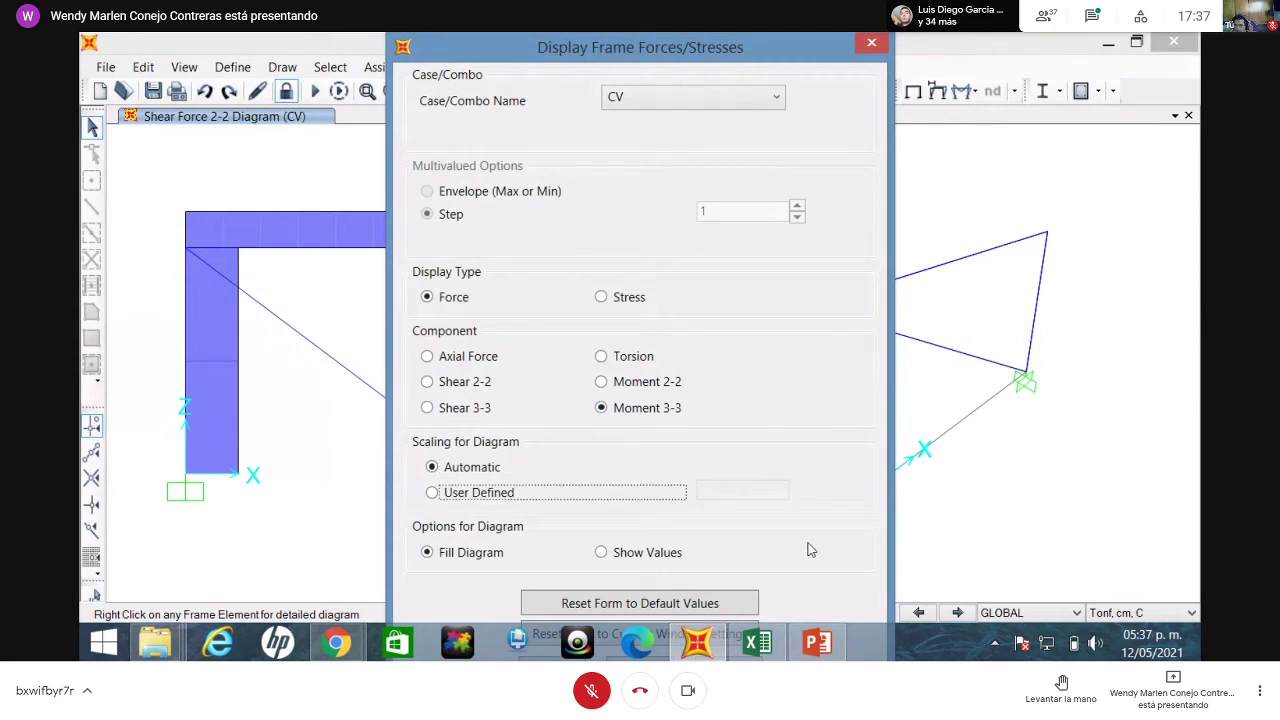
pyautogui.press('Tab')
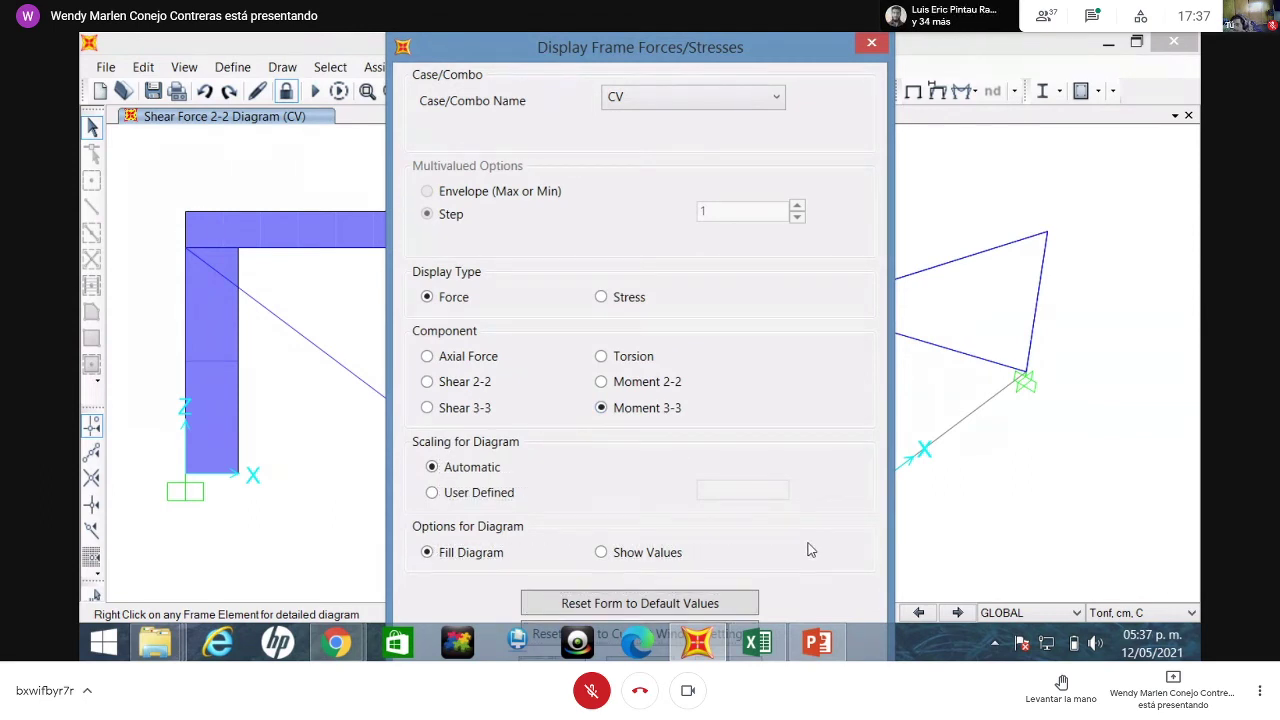
pyautogui.press('Return')
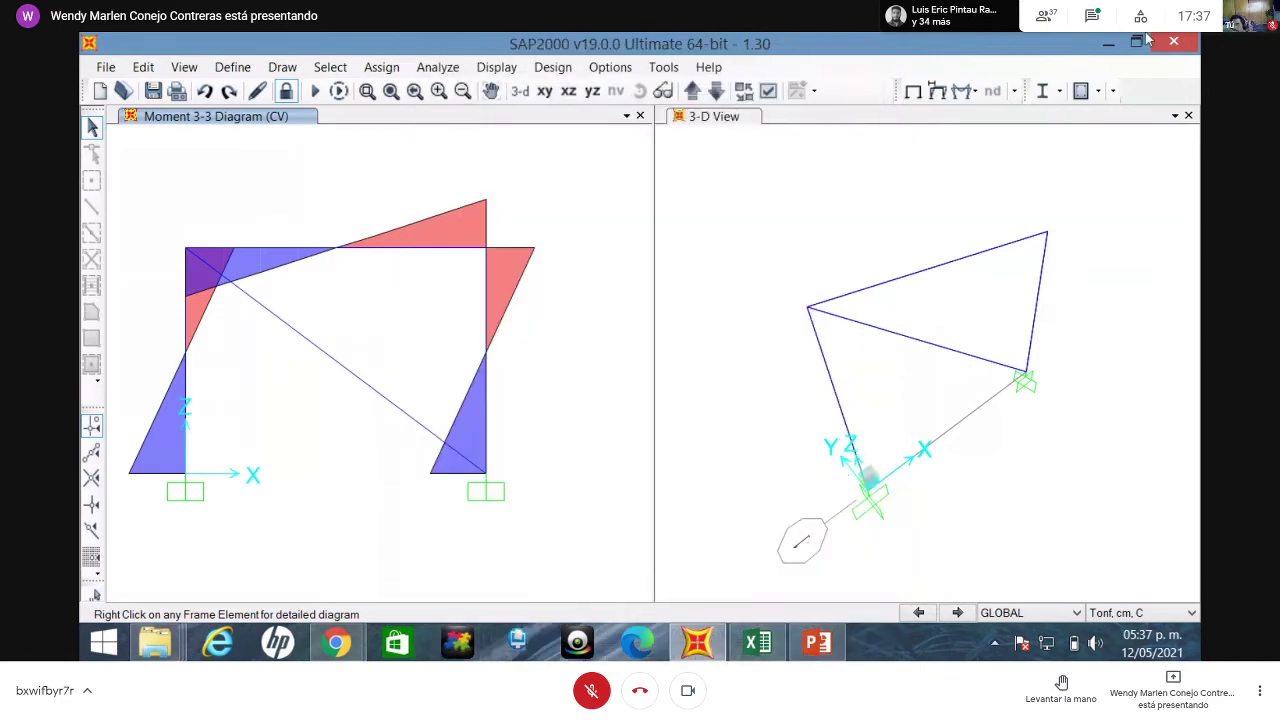
# - Review the Google Meet participants, check the attendance mark in cell AF40 in Excel, and recheck the call before returning to Excel
pyautogui.click(1108, 42)
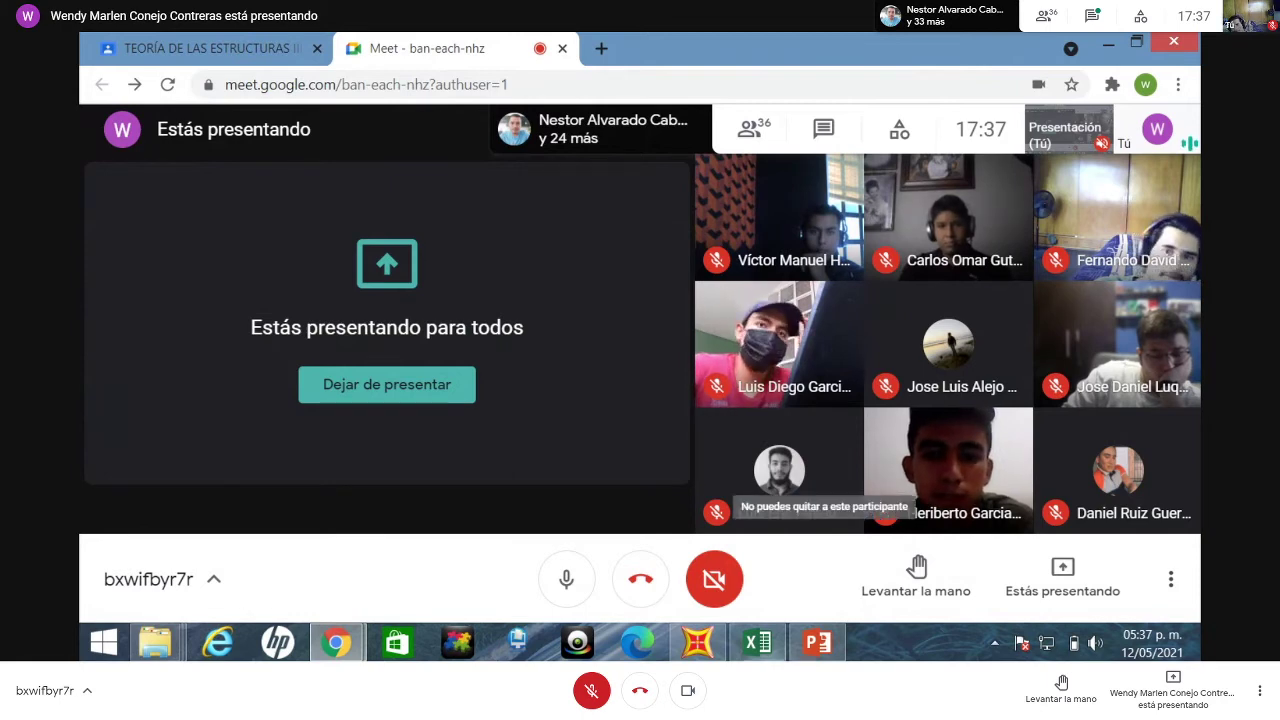
pyautogui.hotkey('alt', 'Tab')
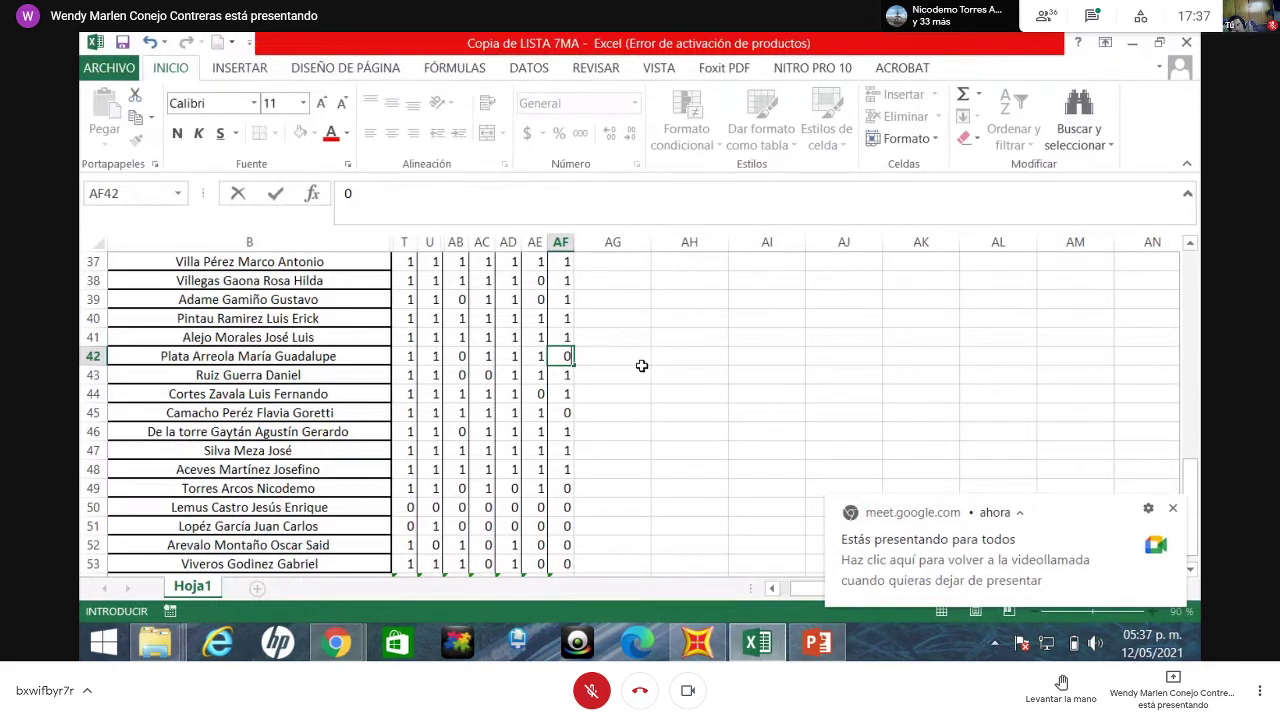
pyautogui.click(568, 318)
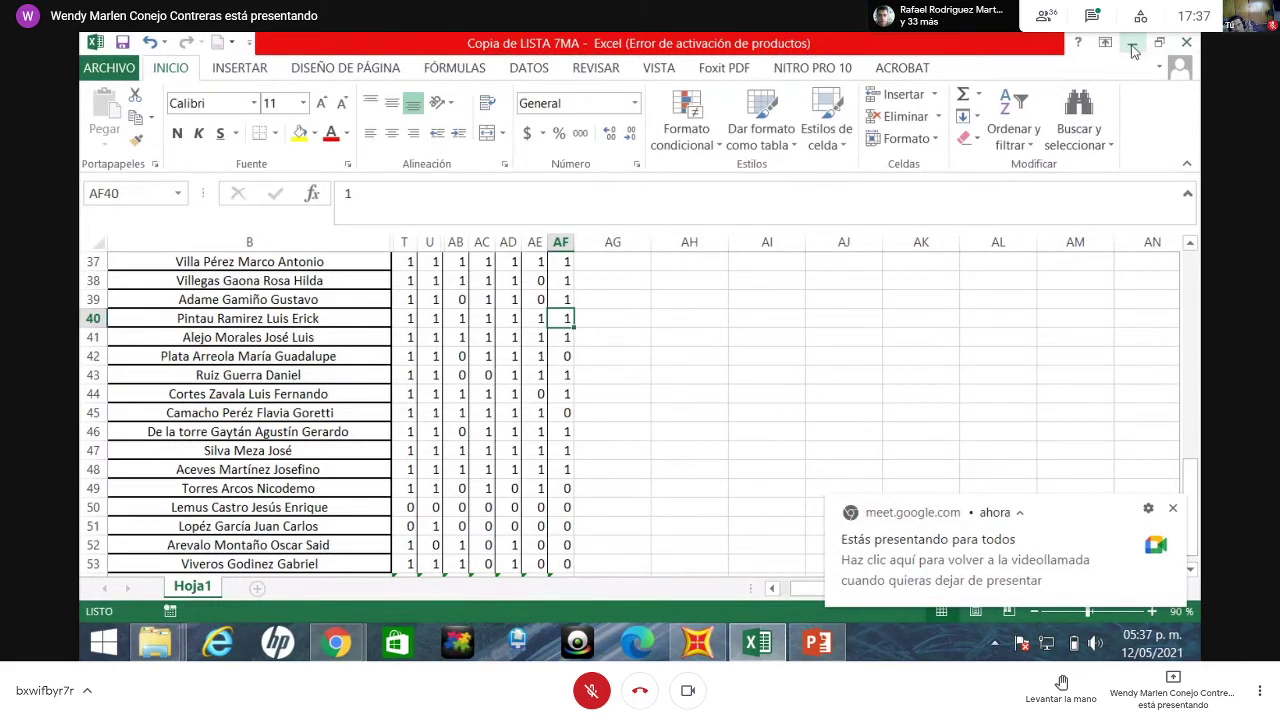
pyautogui.click(1131, 47)
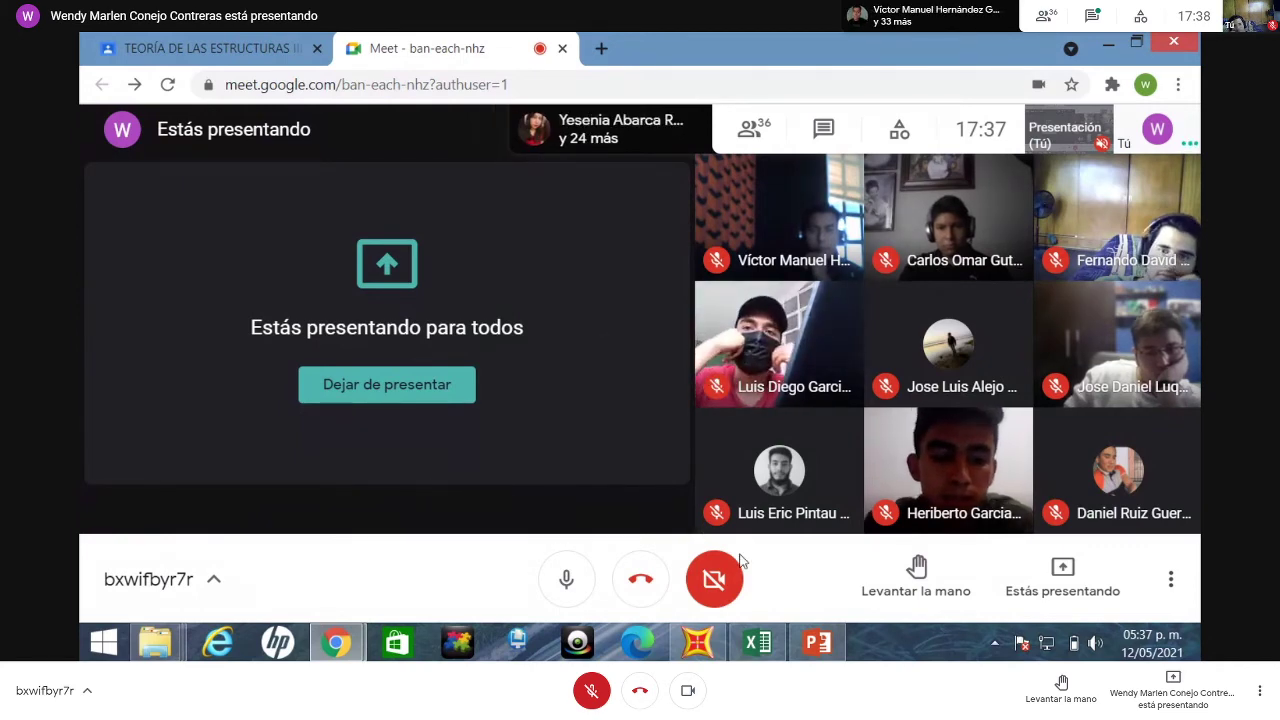
pyautogui.click(760, 655)
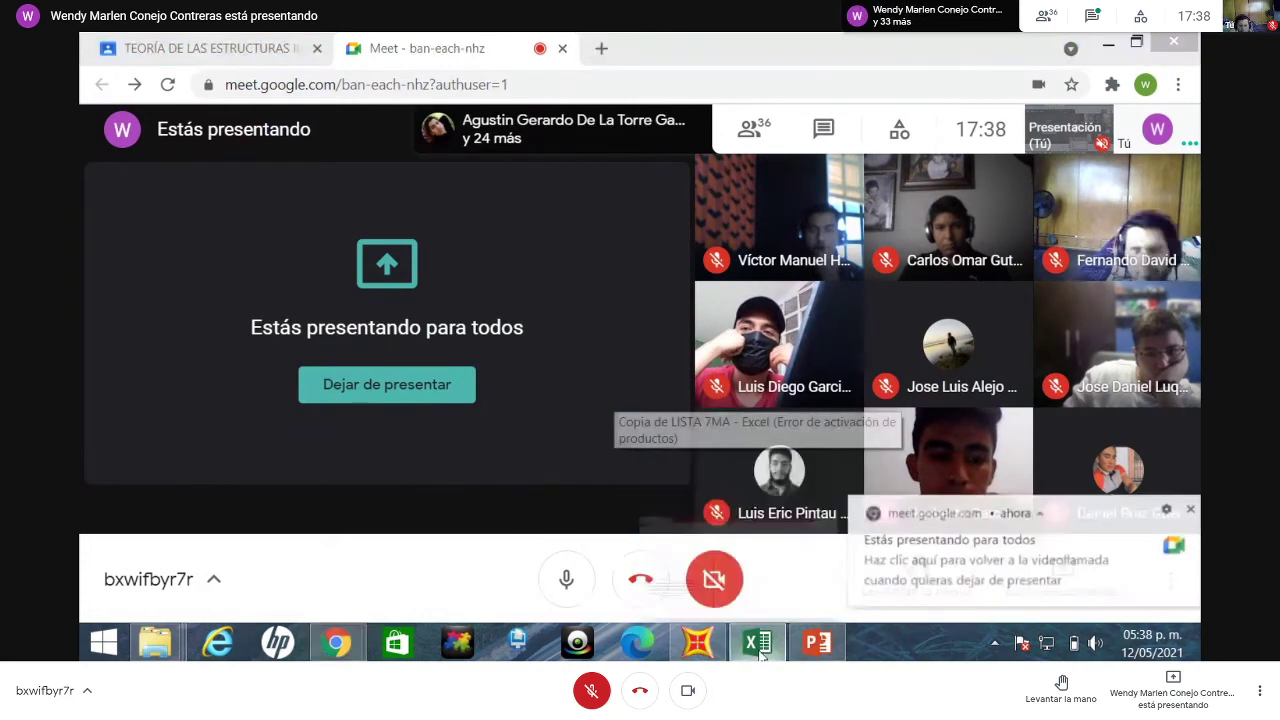
# - Record 0 in cell AF40 of the class list, dismiss the presentation notification and return to the Google Meet call
pyautogui.write('0')
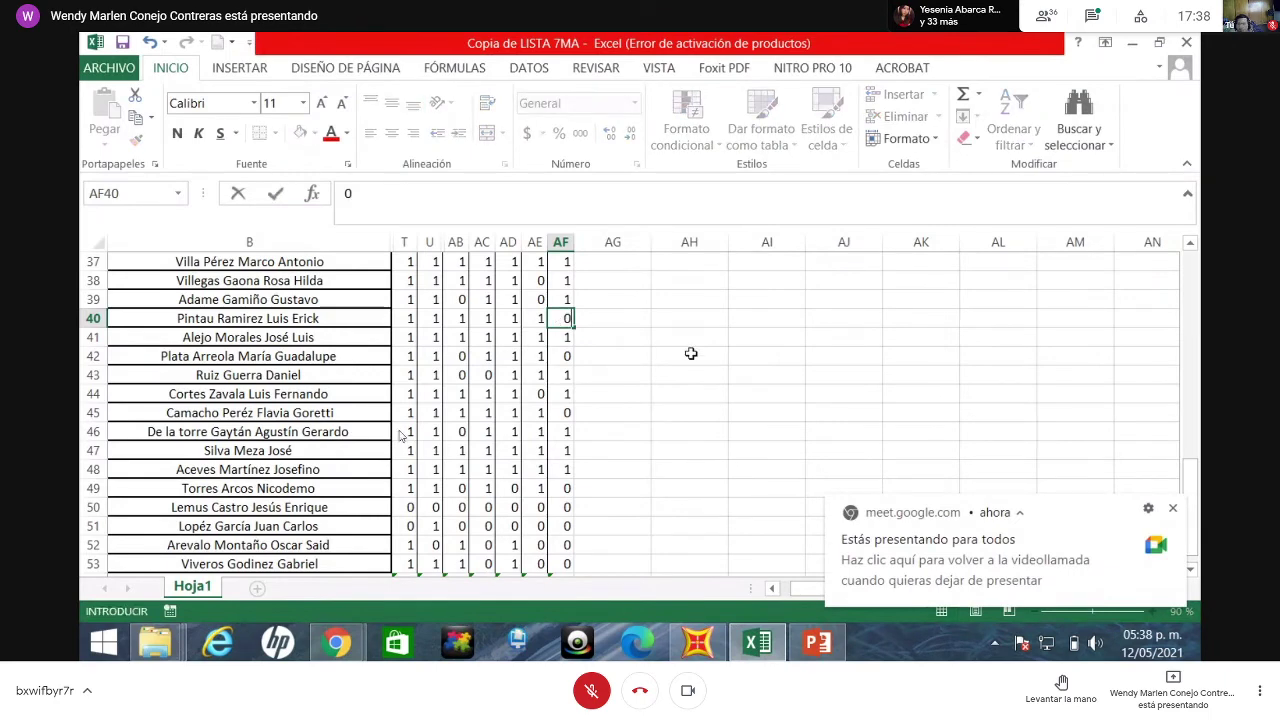
pyautogui.press('Return')
pyautogui.press('Up')
pyautogui.press('Up')
pyautogui.press('Up')
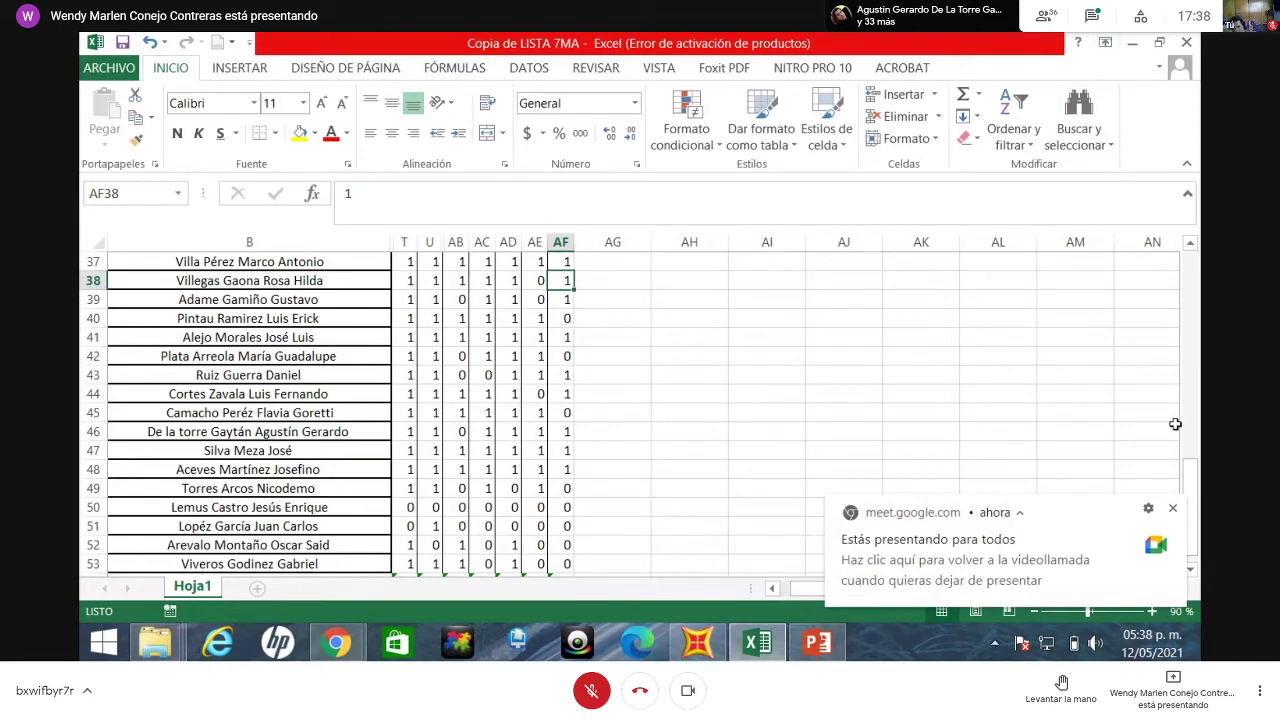
pyautogui.click(1172, 508)
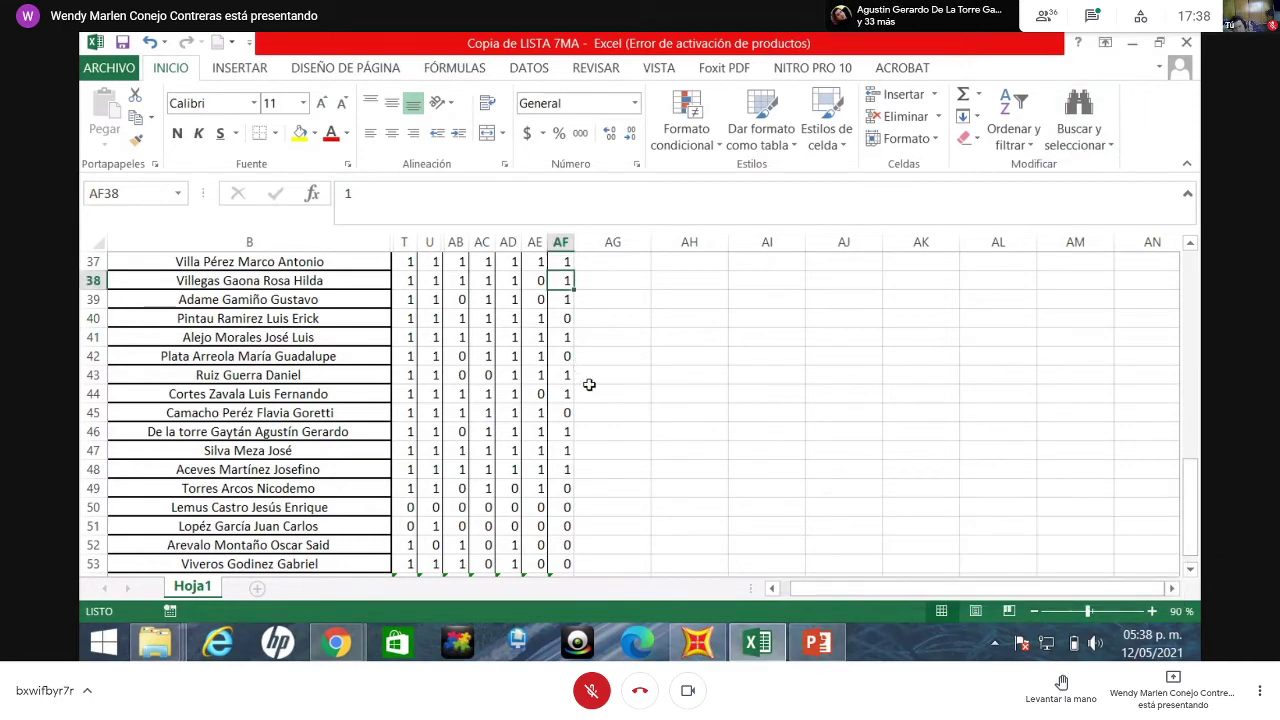
pyautogui.scroll(2, 597, 392)
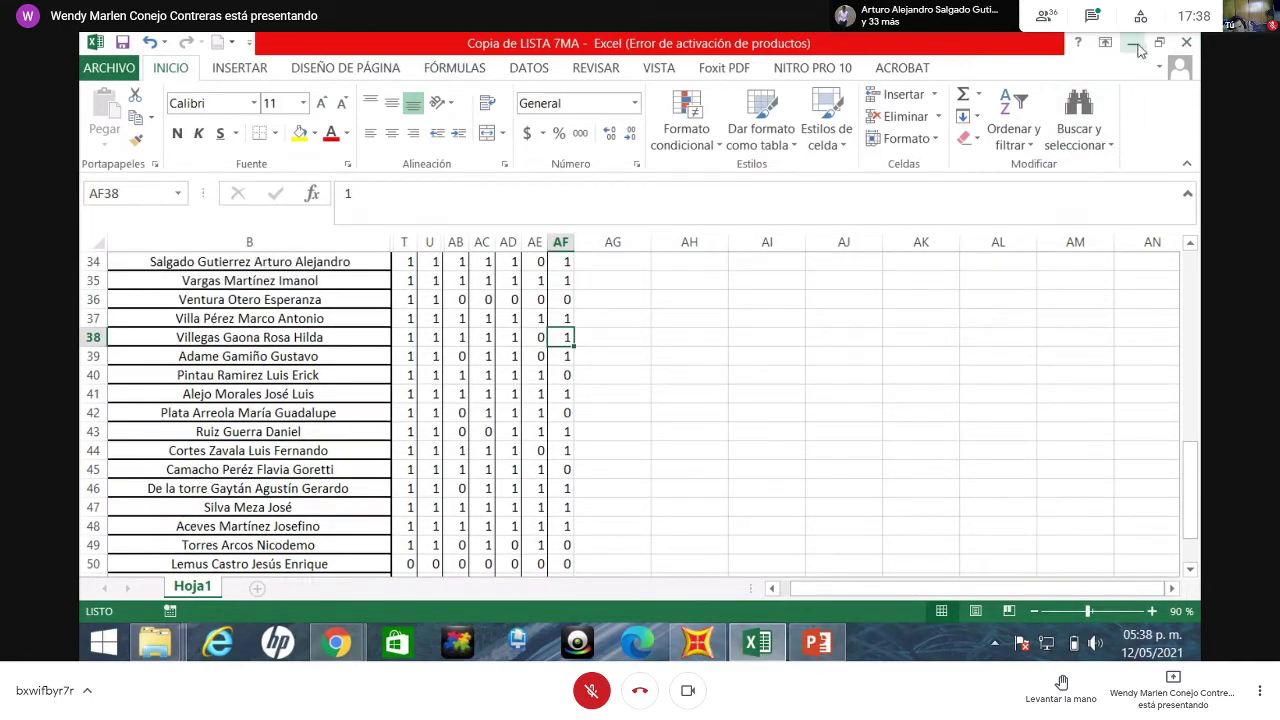
pyautogui.click(1134, 44)
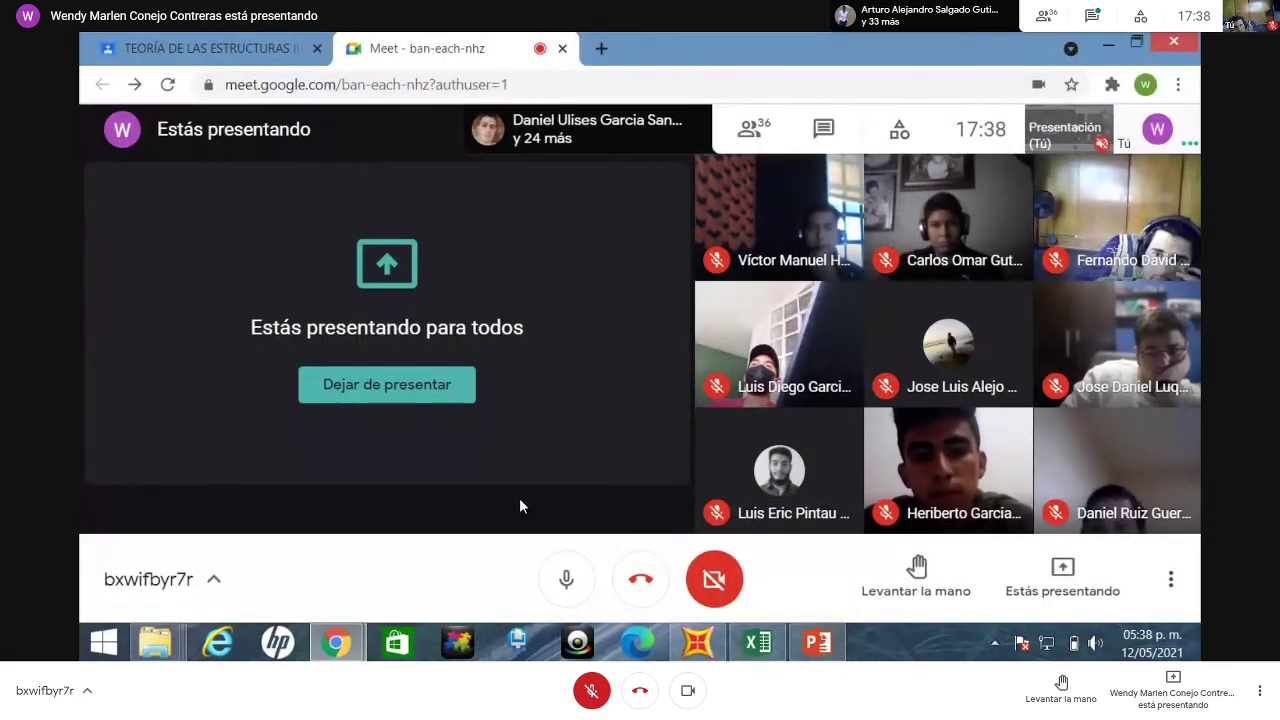
# - Switch to the Excel class list, record 0 in cell AF39, select AF35 and return to the Google Meet call
pyautogui.click(758, 643)
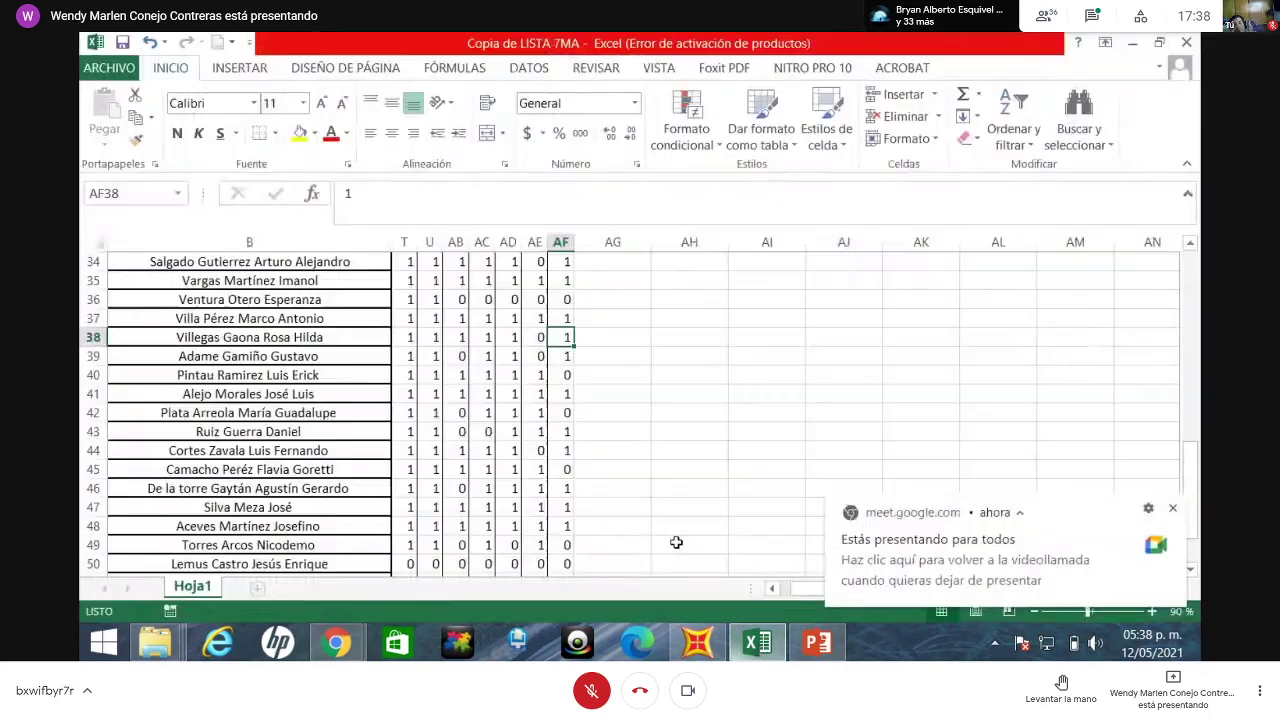
pyautogui.click(567, 357)
pyautogui.write('0')
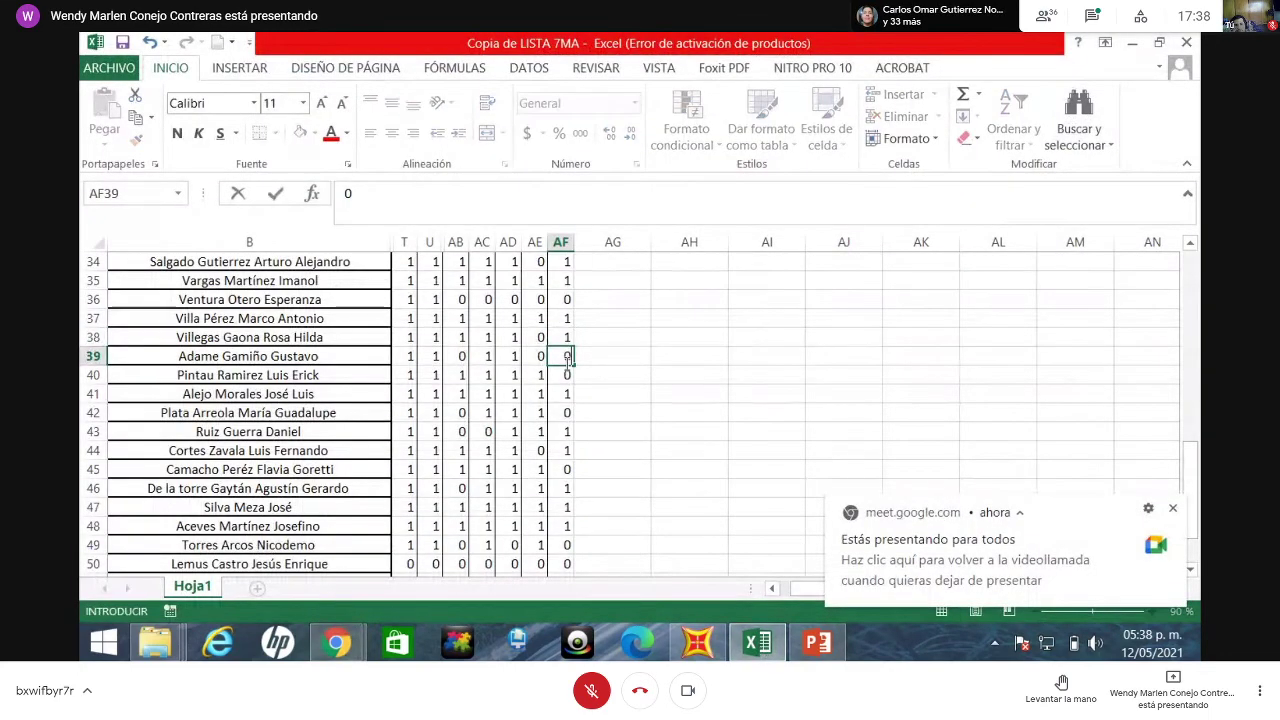
pyautogui.press('Up')
pyautogui.press('Up')
pyautogui.press('Up')
pyautogui.press('Up')
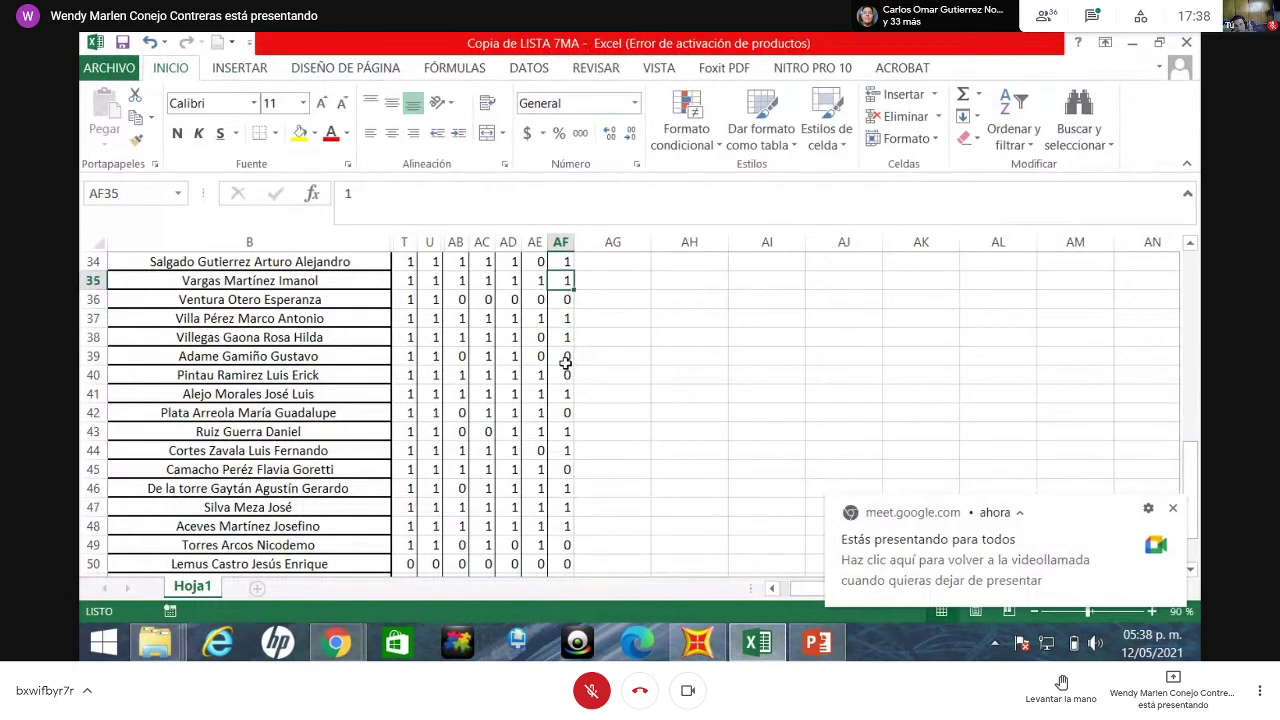
pyautogui.scroll(1, 567, 376)
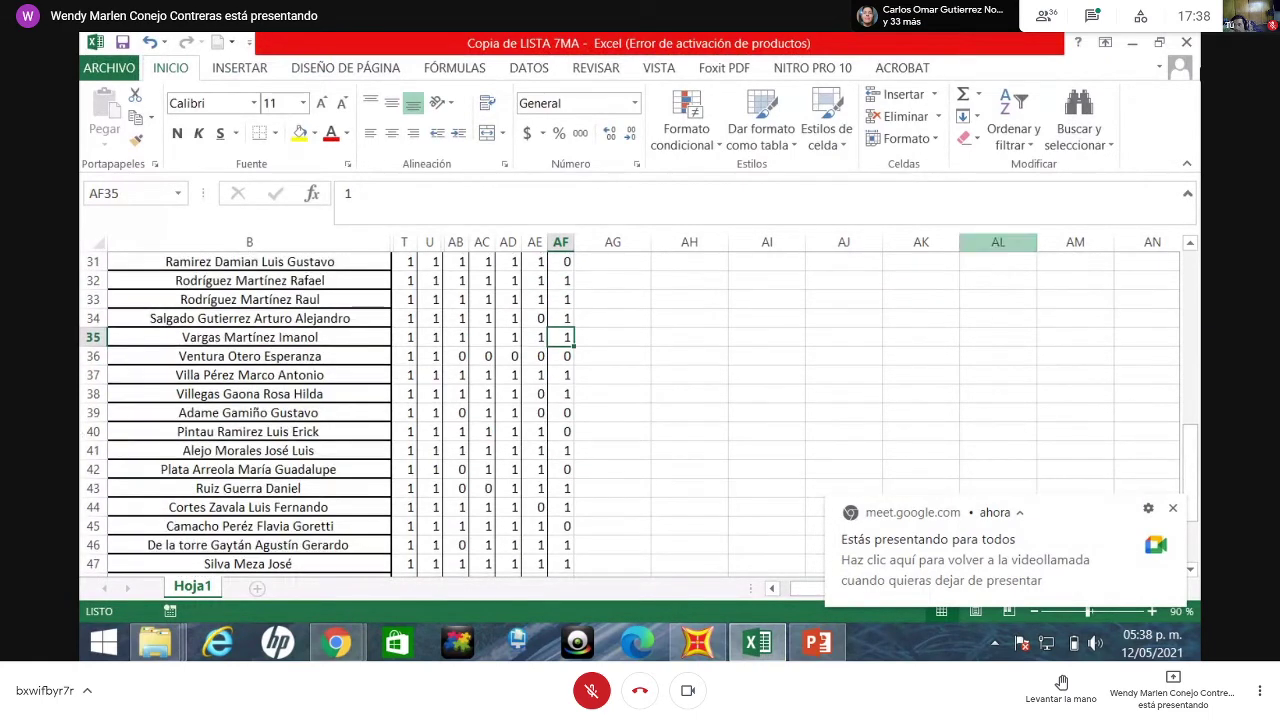
pyautogui.click(1130, 44)
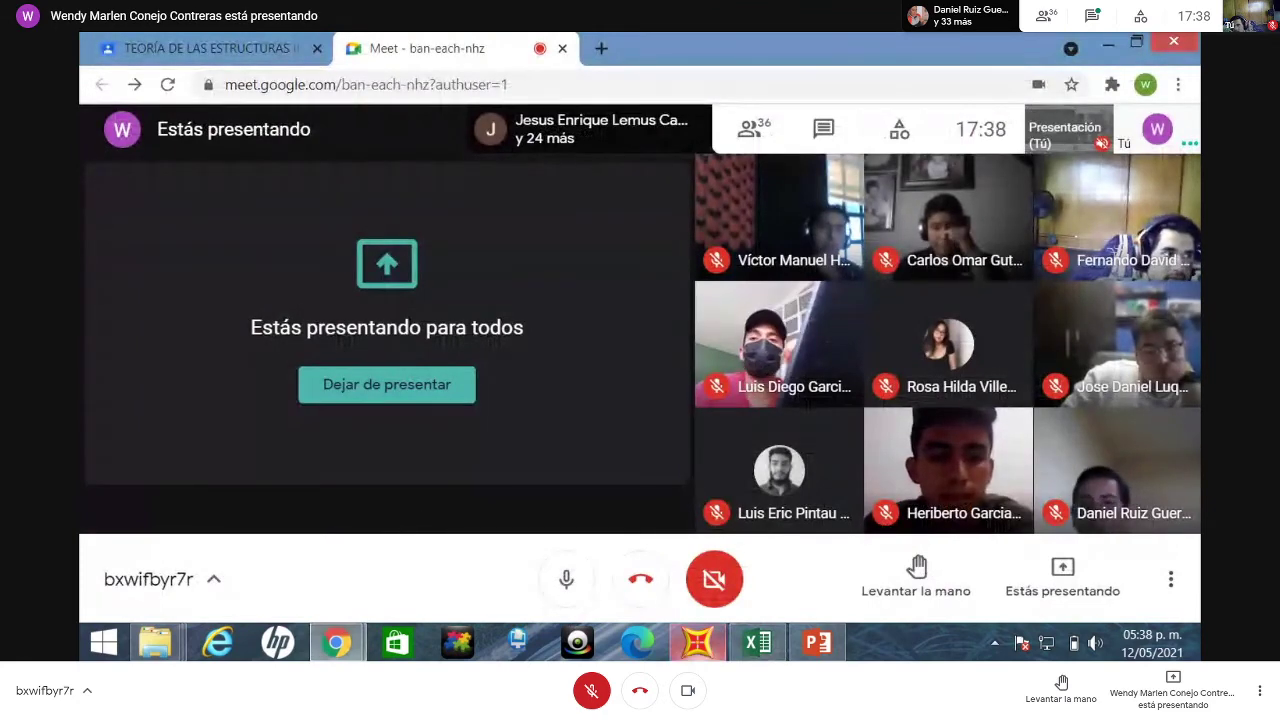
# - Switch to SAP2000 and examine the left column's CV shear, moment and deflection diagrams, including the values at 300 cm
pyautogui.click(700, 645)
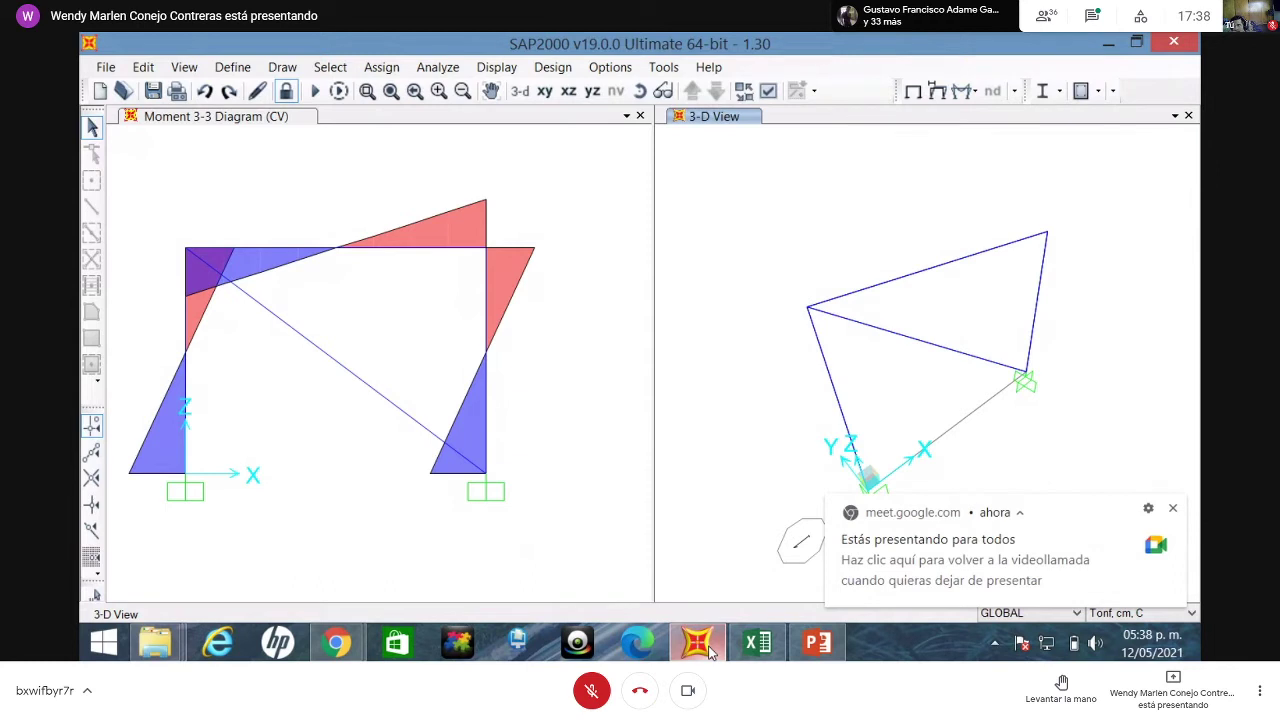
pyautogui.click(185, 477)
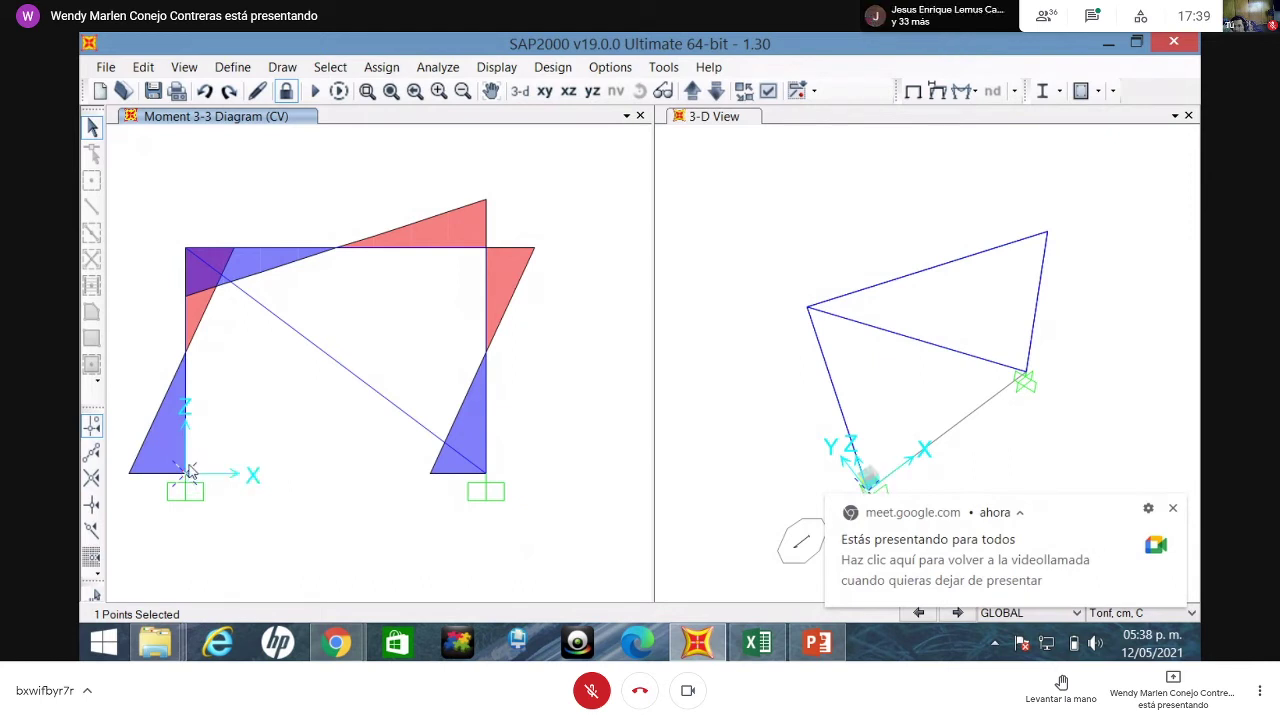
pyautogui.moveTo(186, 466)
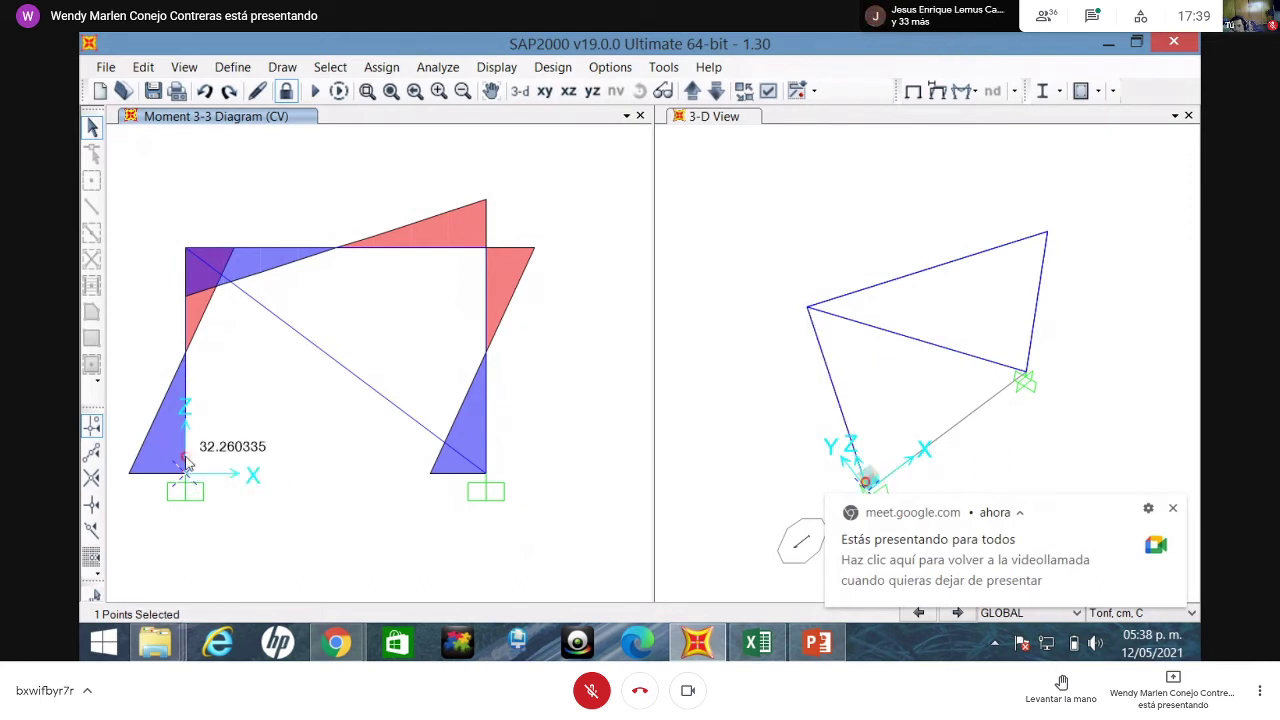
pyautogui.click(186, 452)
pyautogui.click(187, 448)
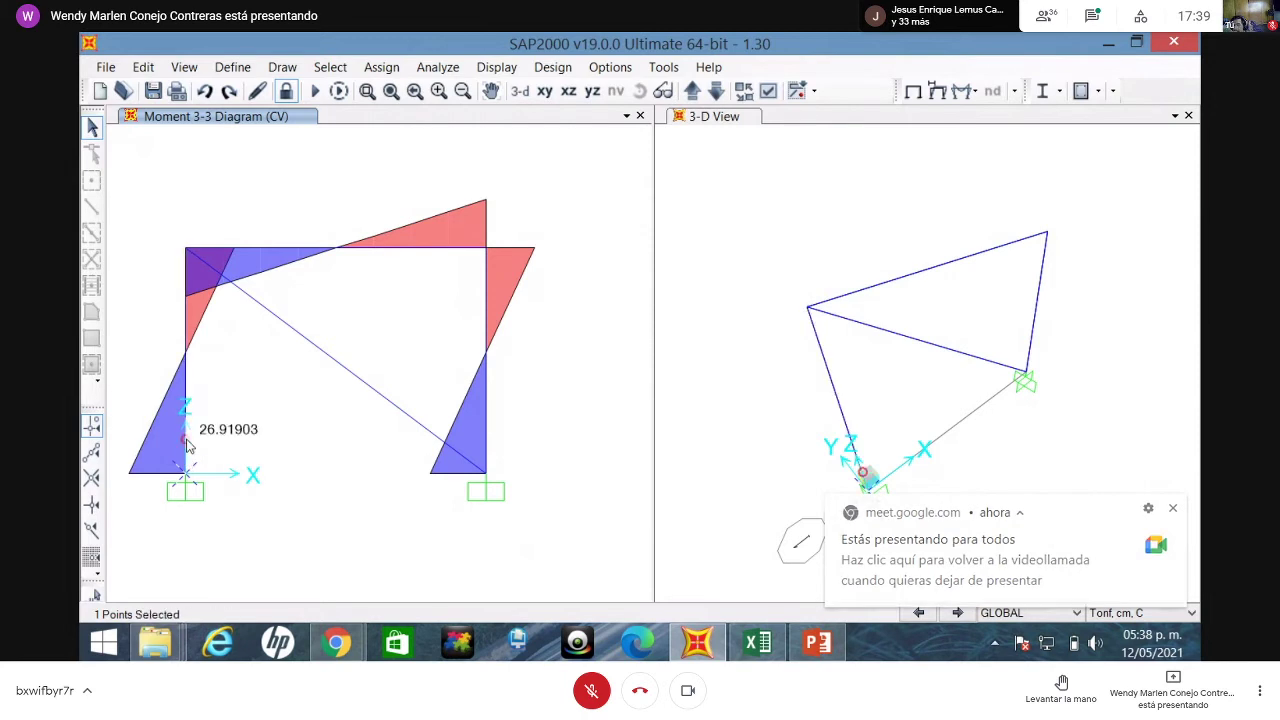
pyautogui.rightClick(186, 447)
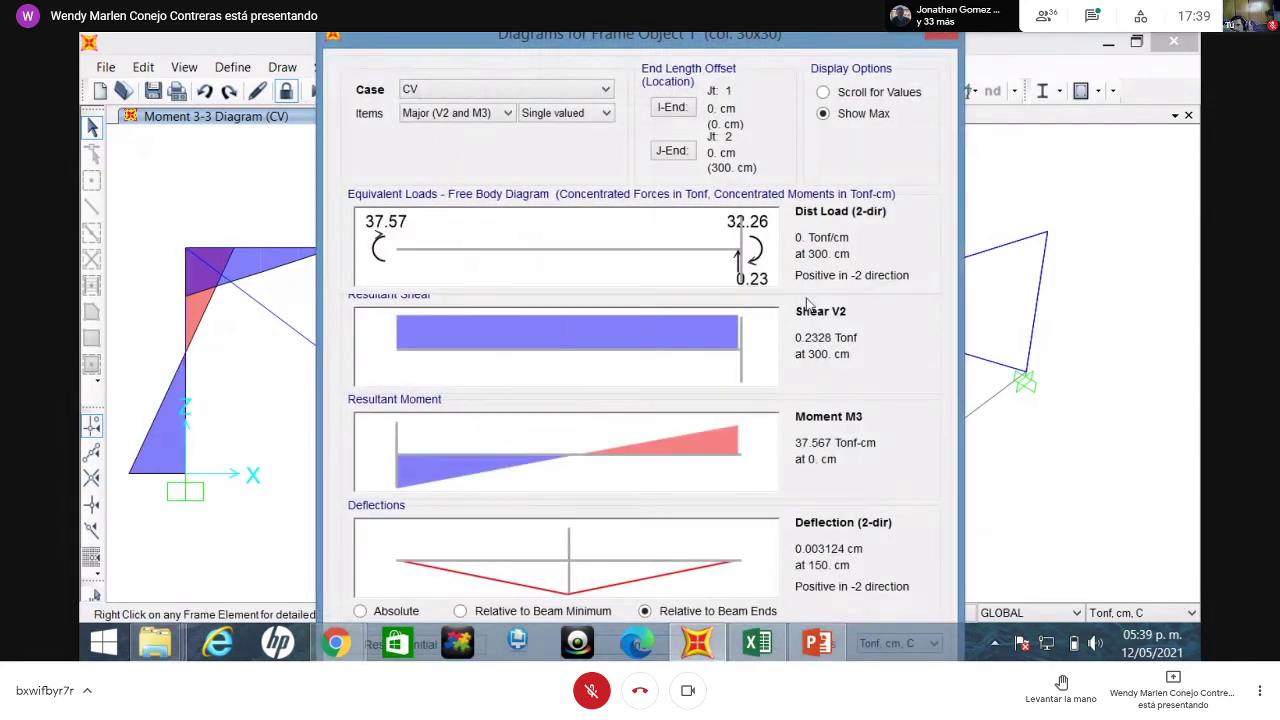
pyautogui.click(753, 374)
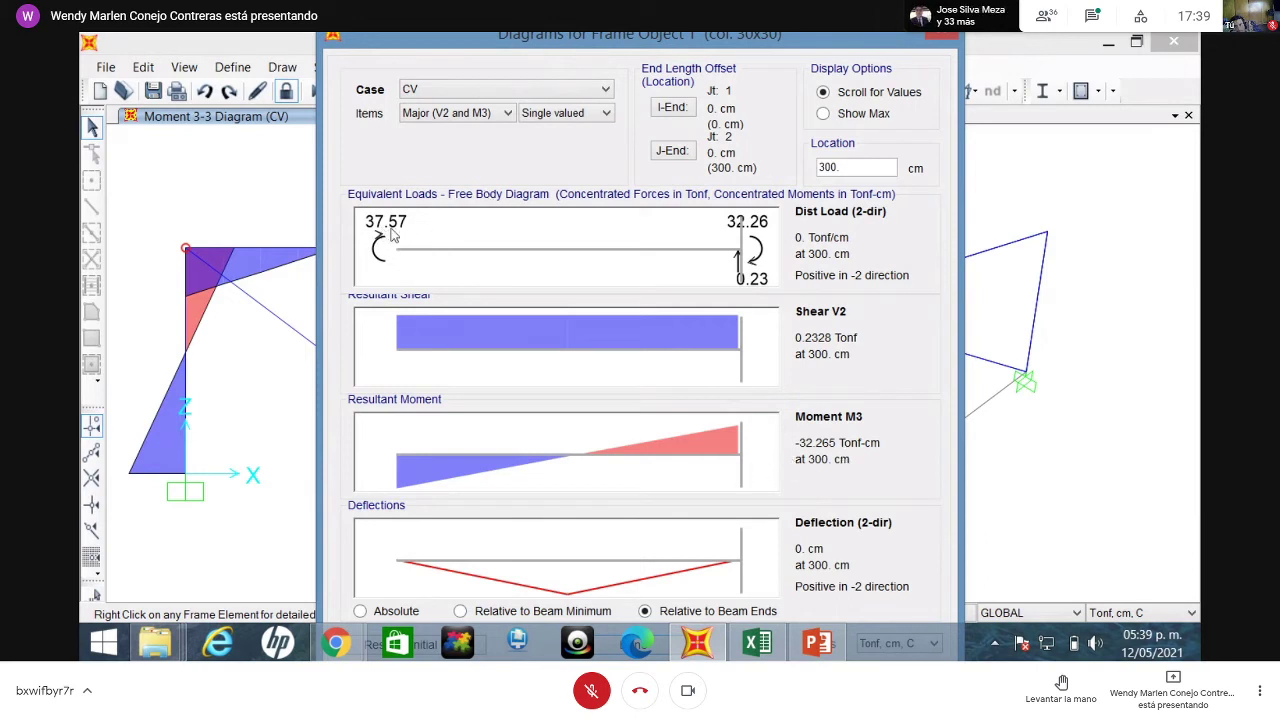
pyautogui.click(940, 38)
# - Consult the class list in Excel and switch to the Google Meet call
pyautogui.click(757, 642)
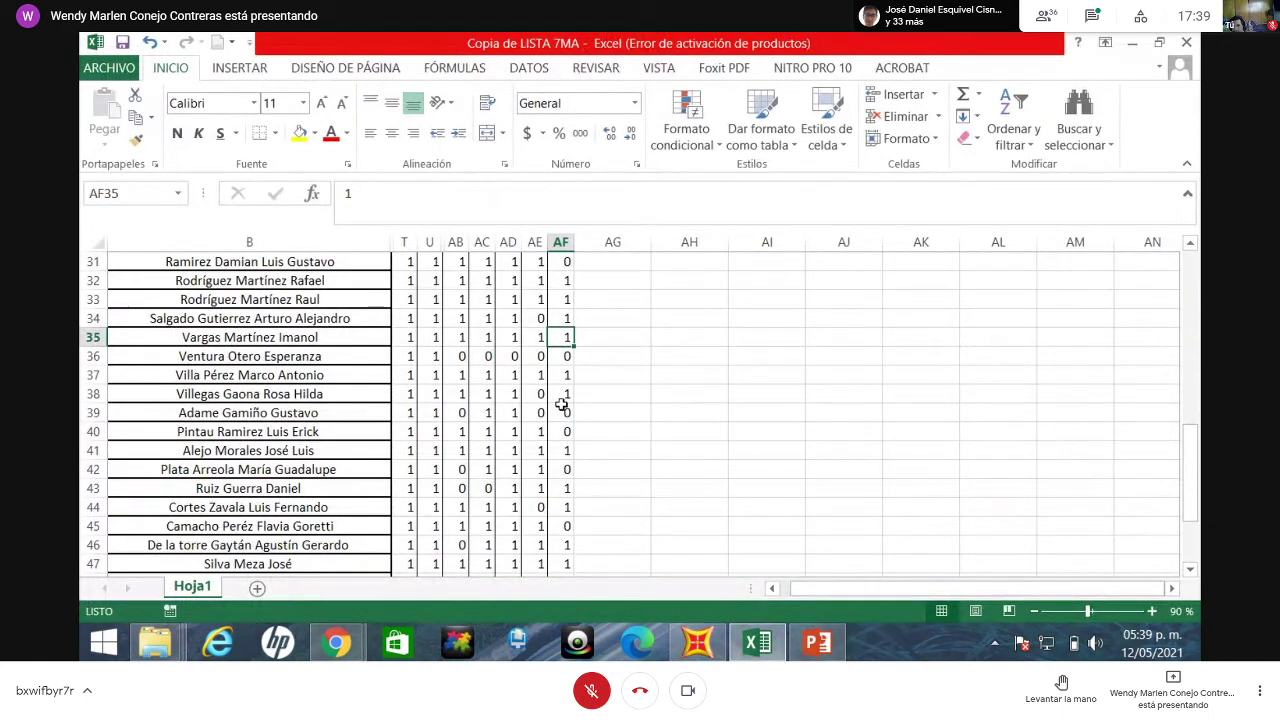
pyautogui.moveTo(337, 642)
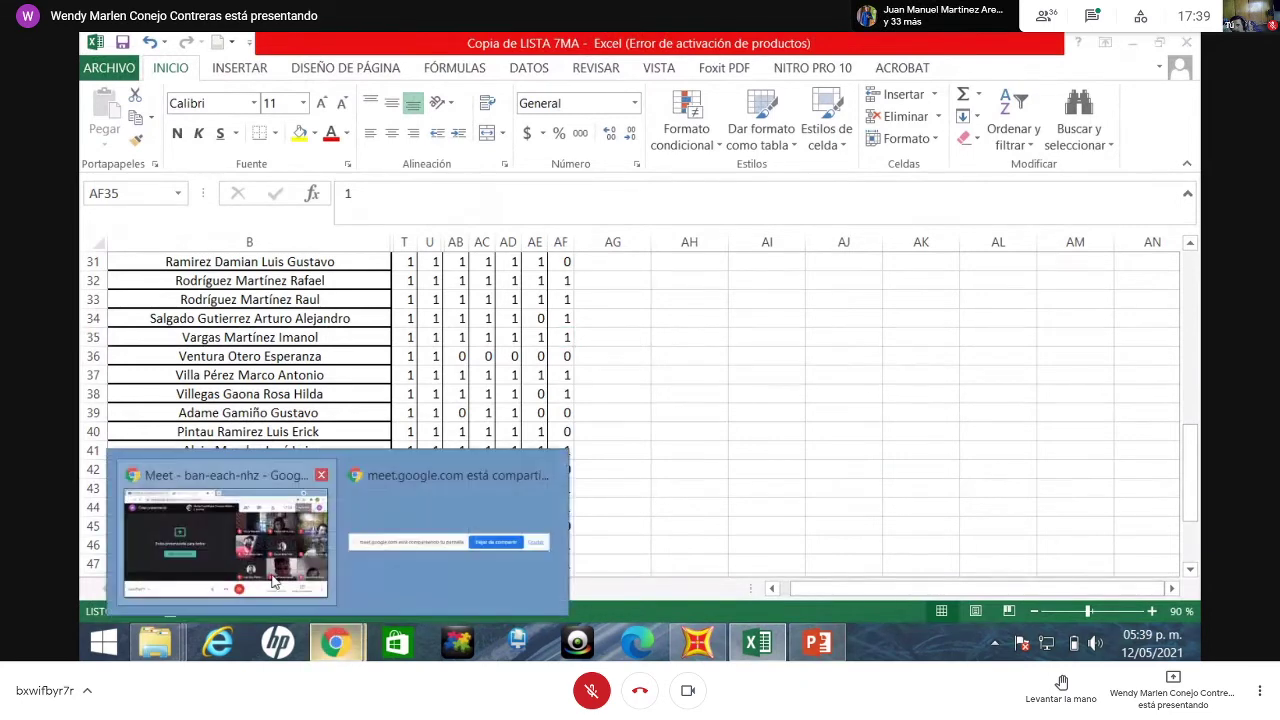
pyautogui.click(275, 583)
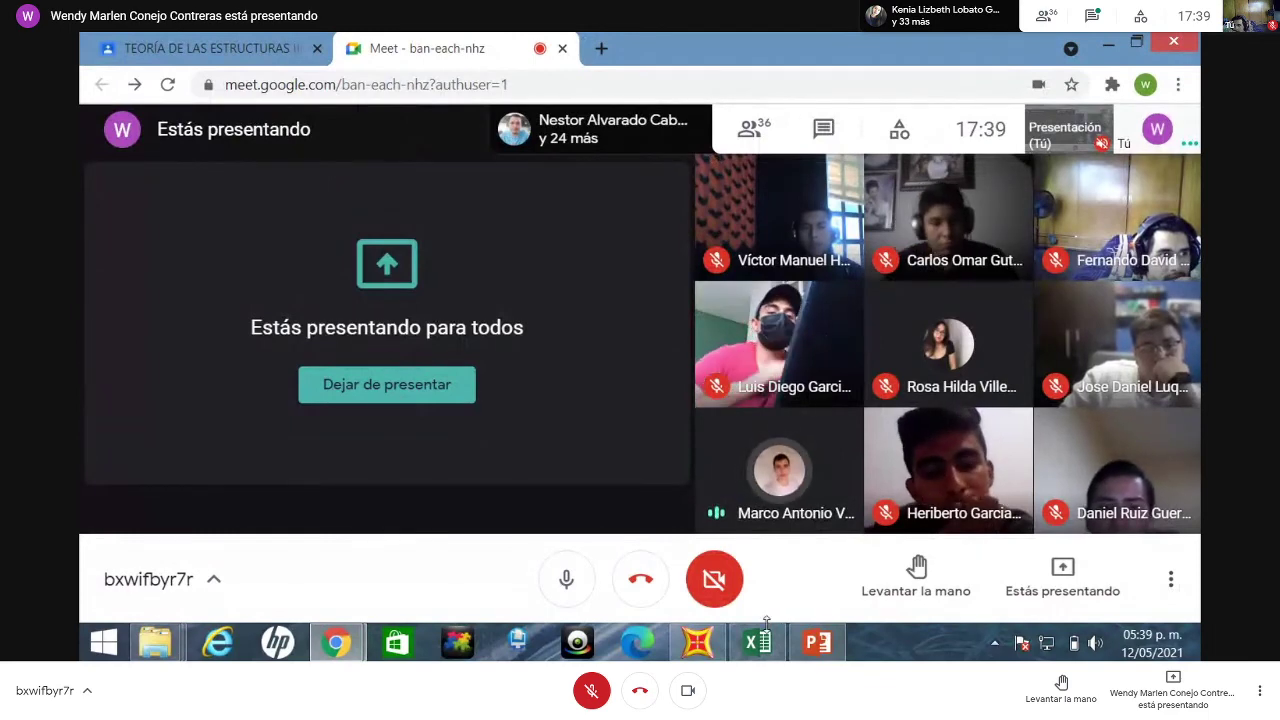
# - Switch to SAP2000 and examine the CV free-body, shear and moment diagrams of the top beam, scrolling for values
pyautogui.click(700, 645)
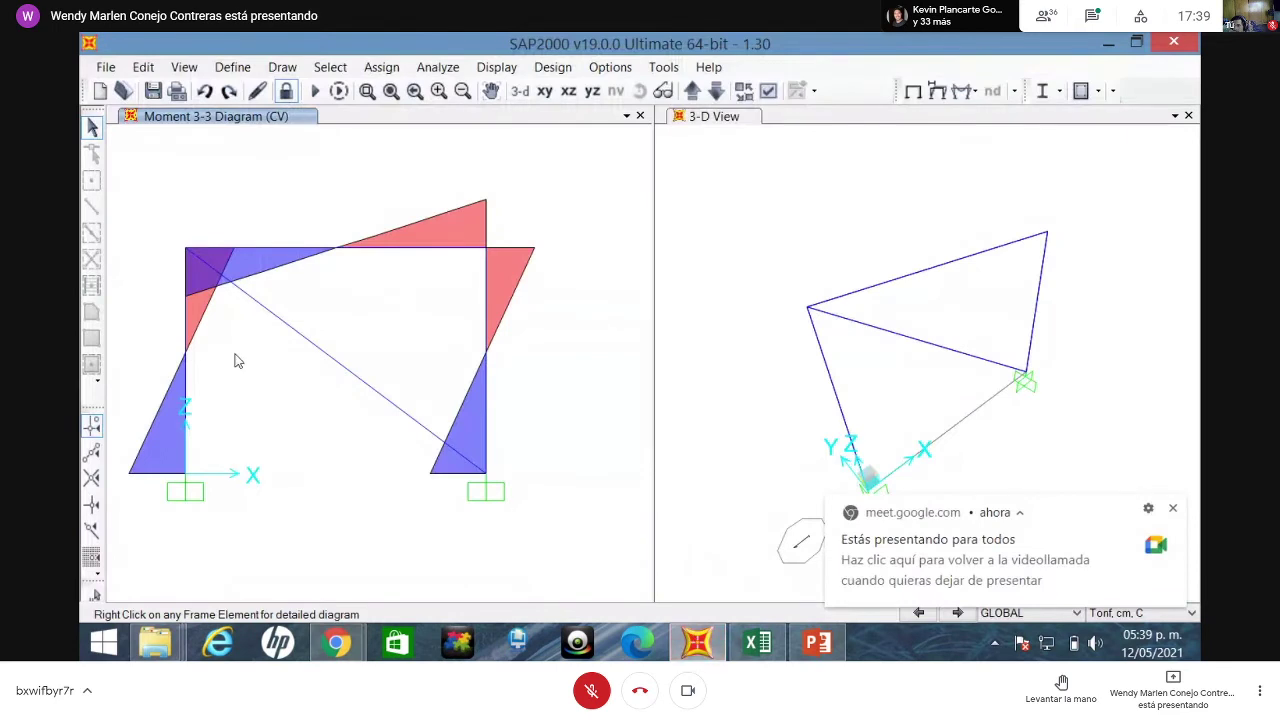
pyautogui.moveTo(185, 253)
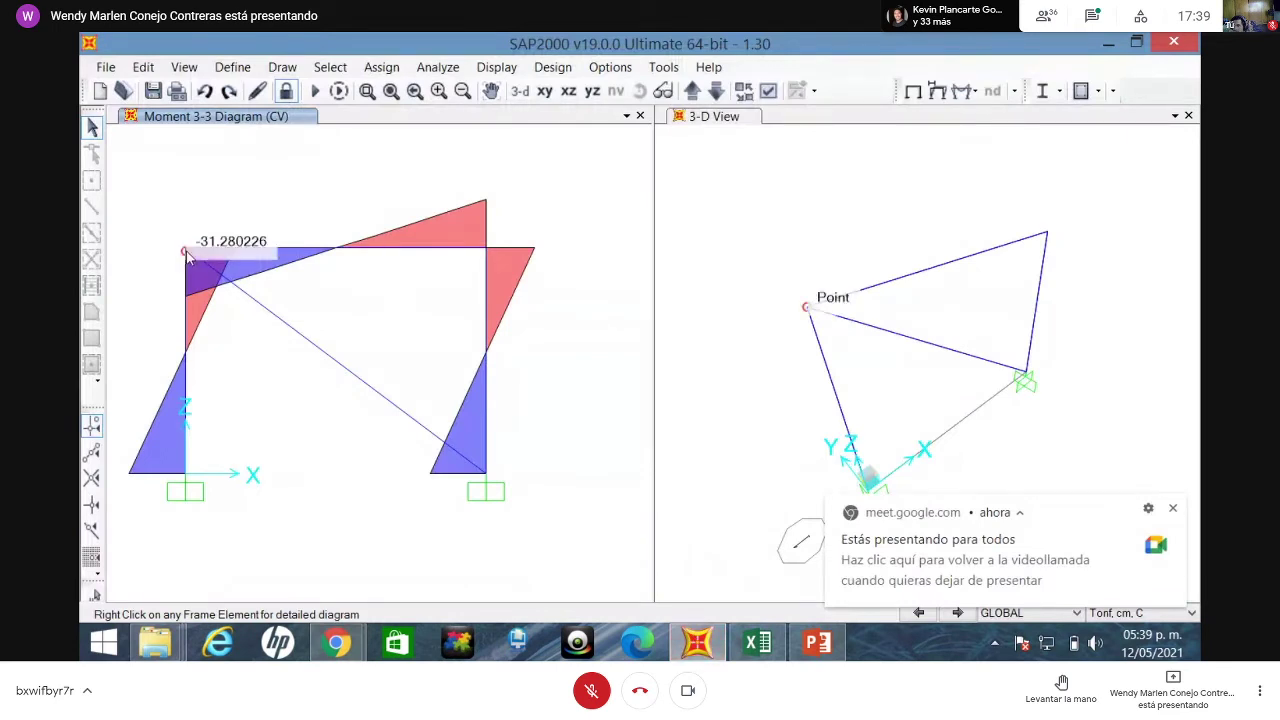
pyautogui.moveTo(486, 252)
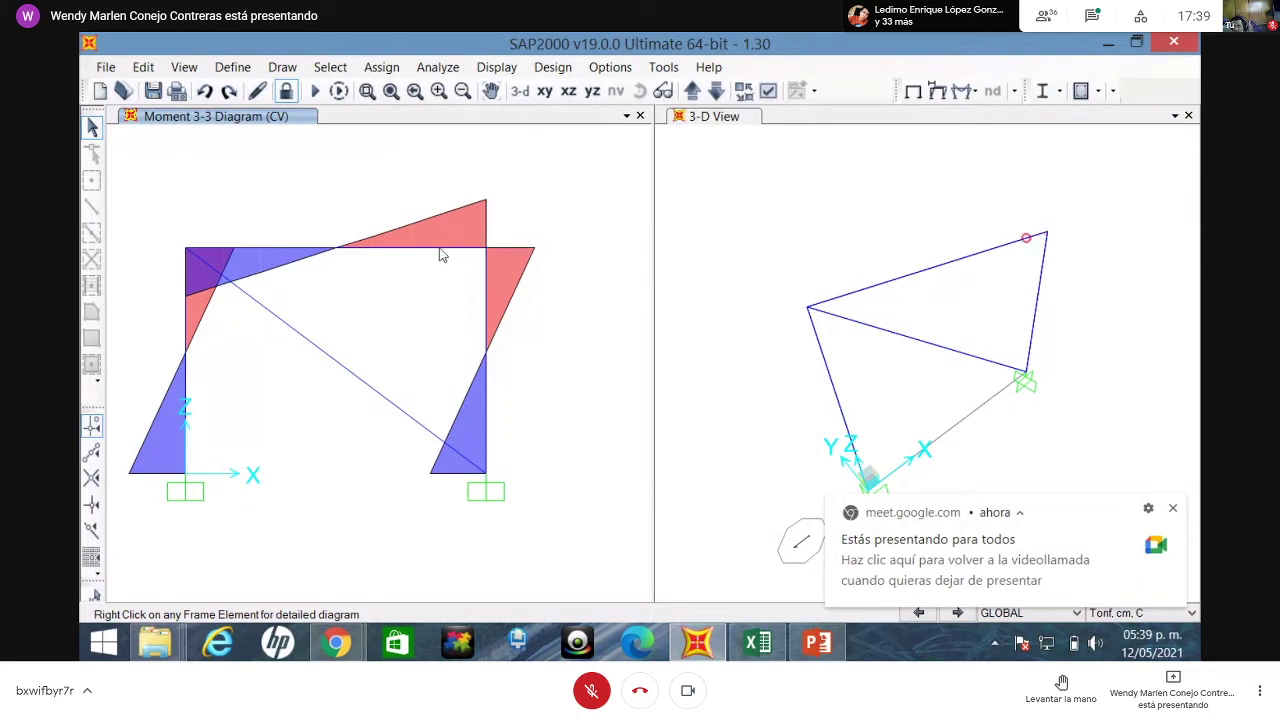
pyautogui.rightClick(438, 247)
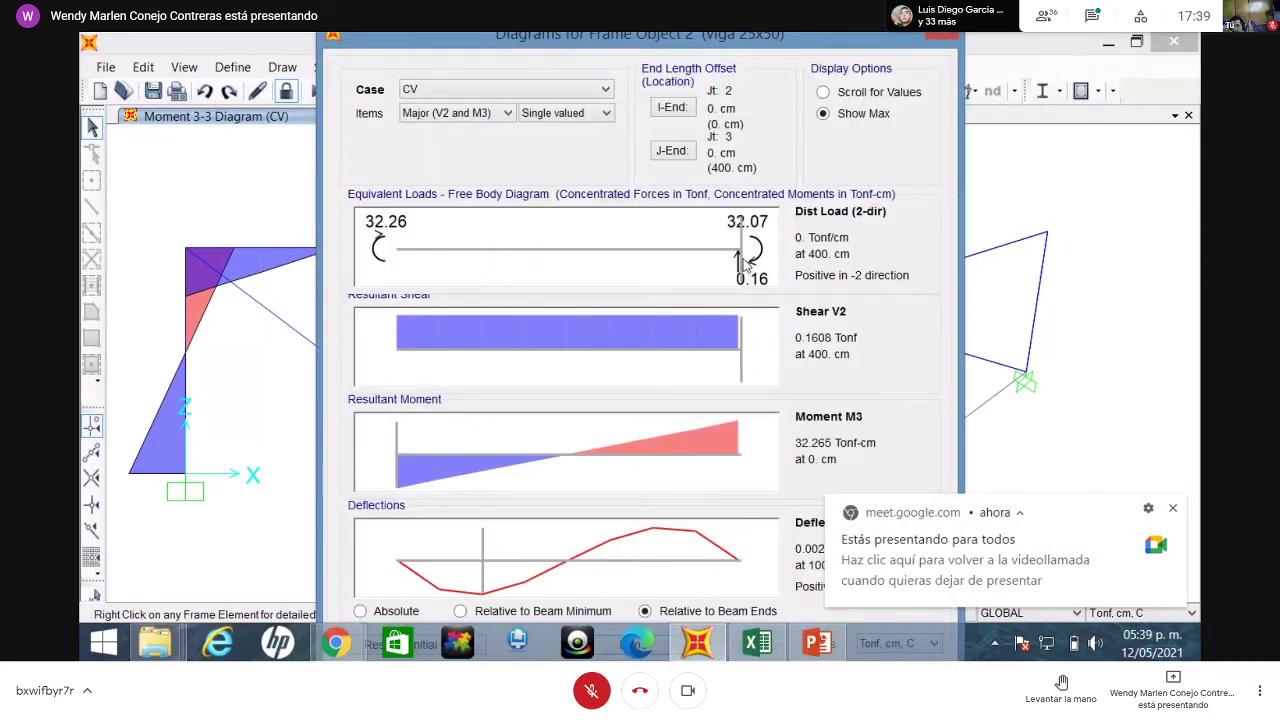
pyautogui.click(650, 262)
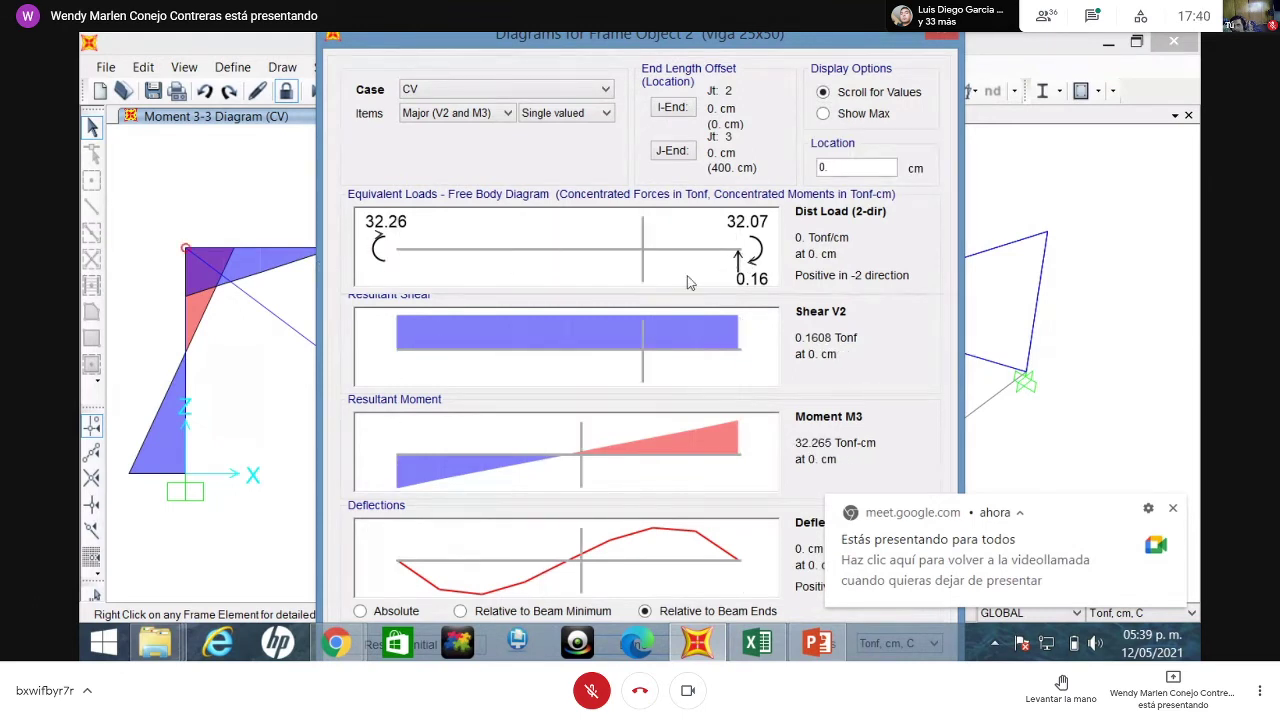
pyautogui.click(940, 34)
# - Check the class list in Excel against the participants shown in the Google Meet call
pyautogui.click(757, 642)
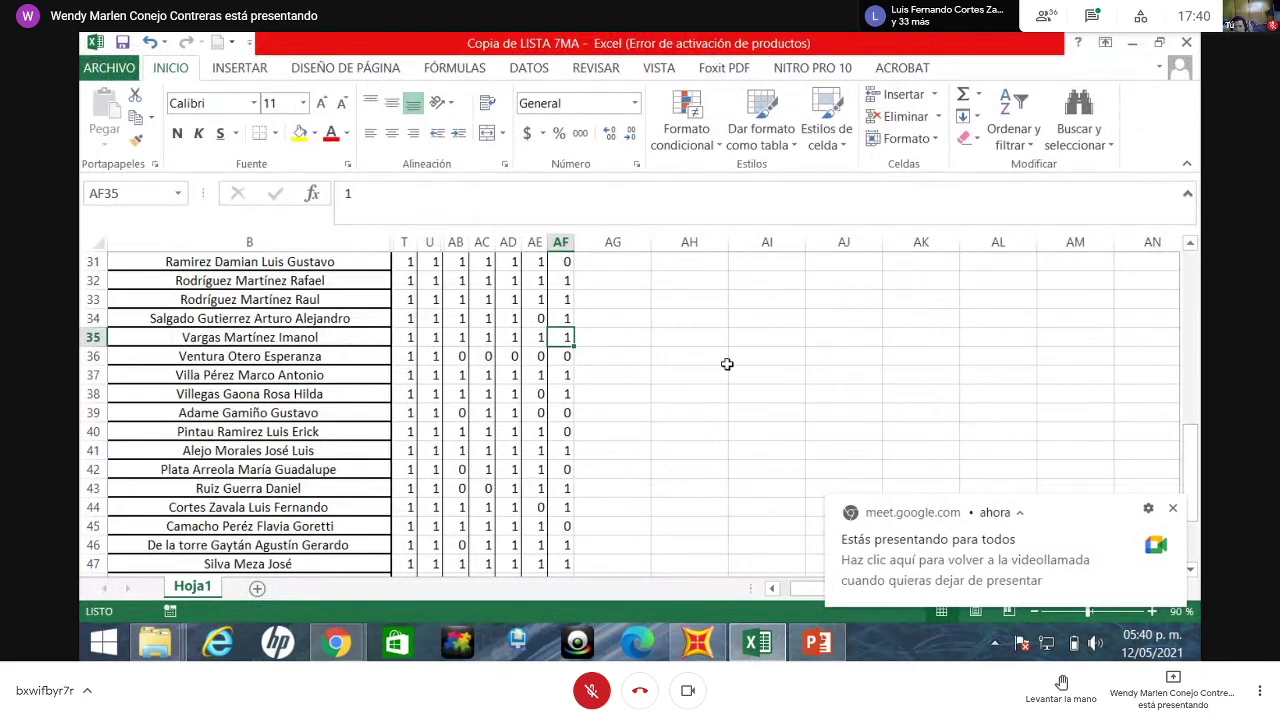
pyautogui.click(1135, 42)
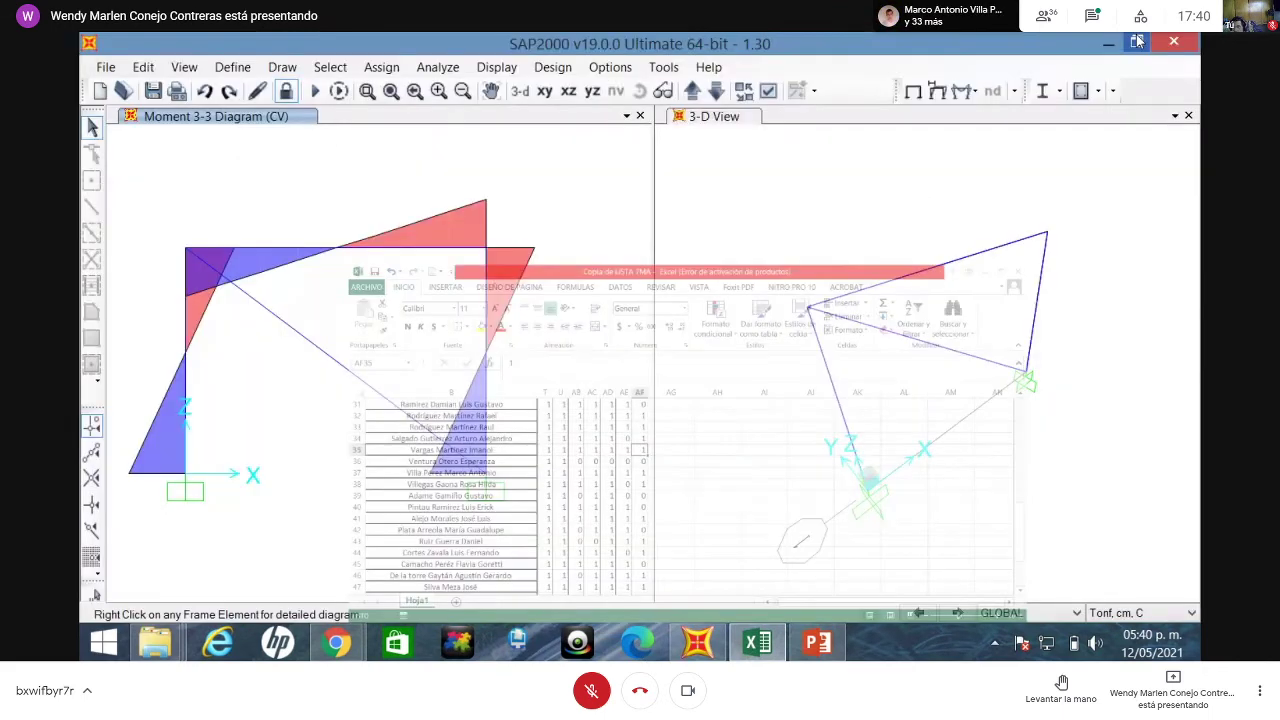
pyautogui.moveTo(337, 642)
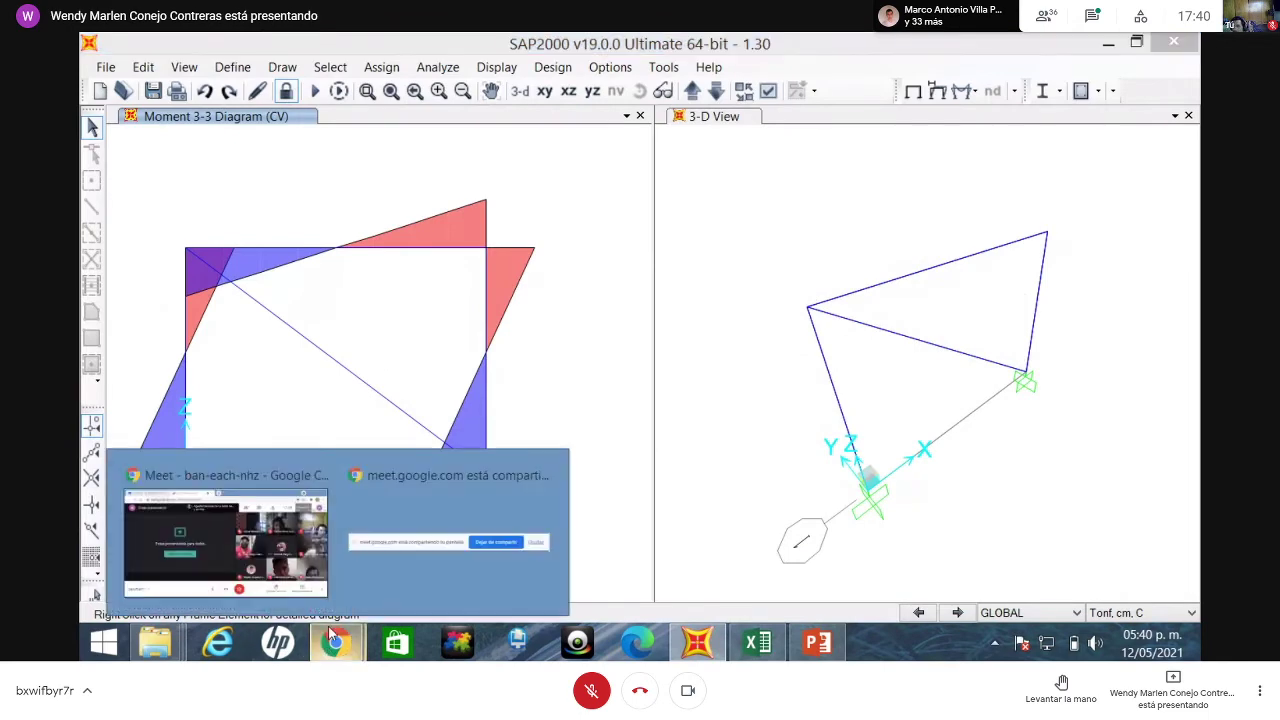
pyautogui.click(250, 586)
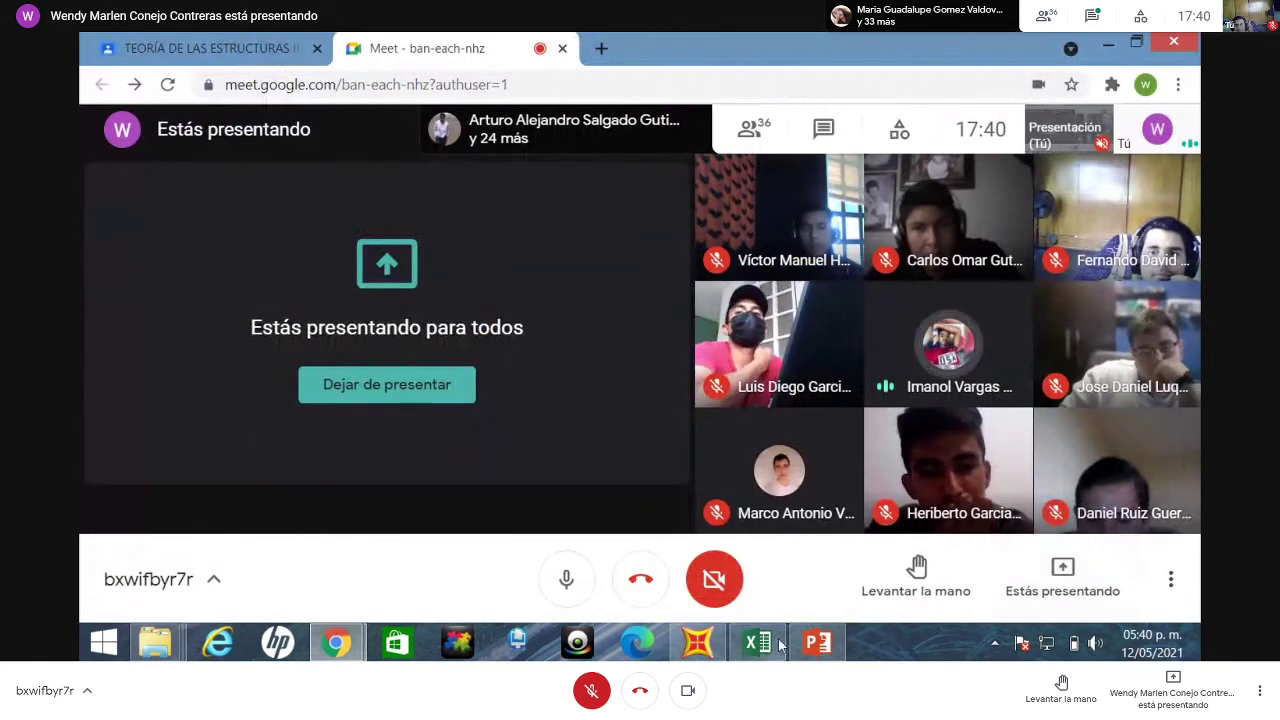
pyautogui.moveTo(765, 645)
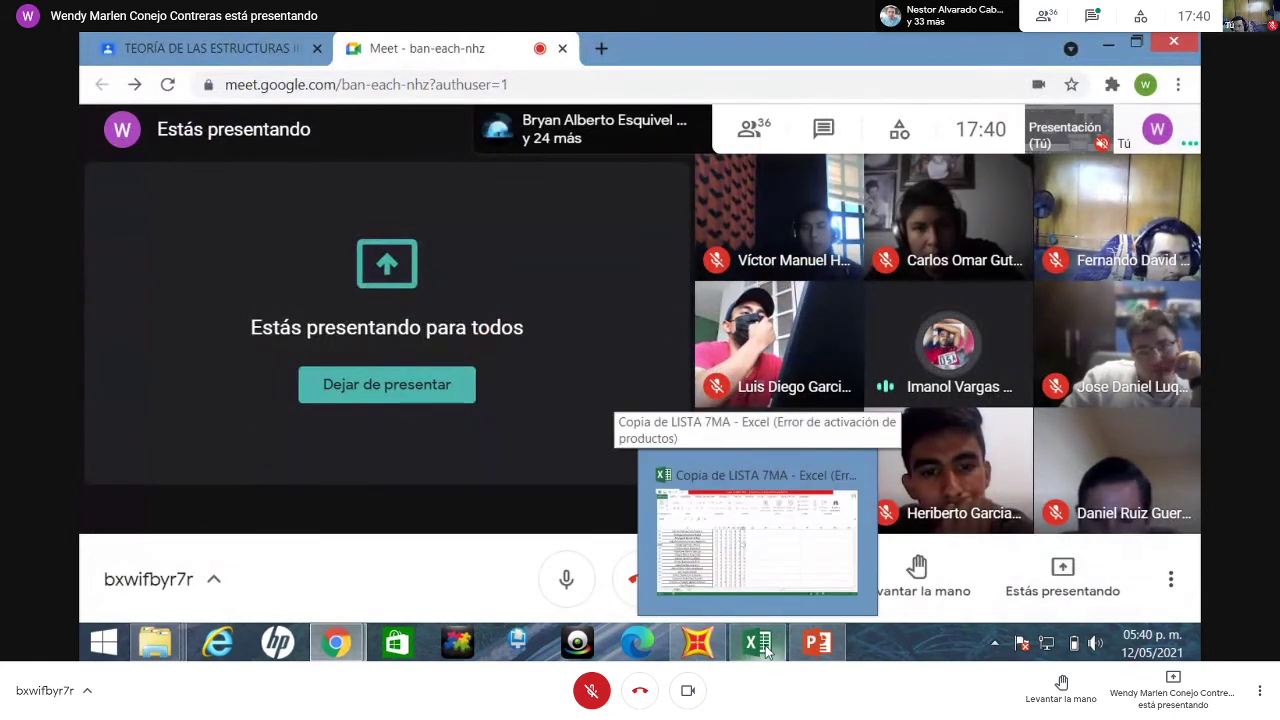
pyautogui.click(765, 645)
# - Switch to SAP2000 and examine the CV free-body, shear and moment diagrams of the right column
pyautogui.click(697, 642)
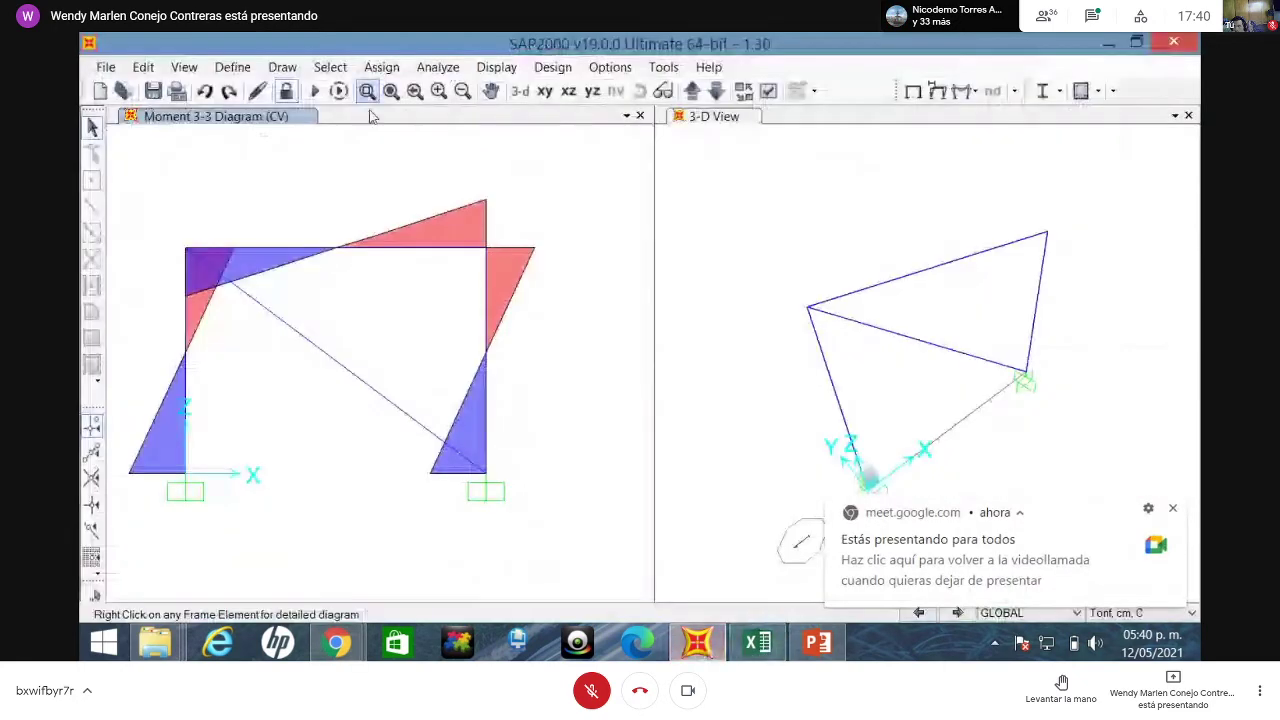
pyautogui.rightClick(487, 346)
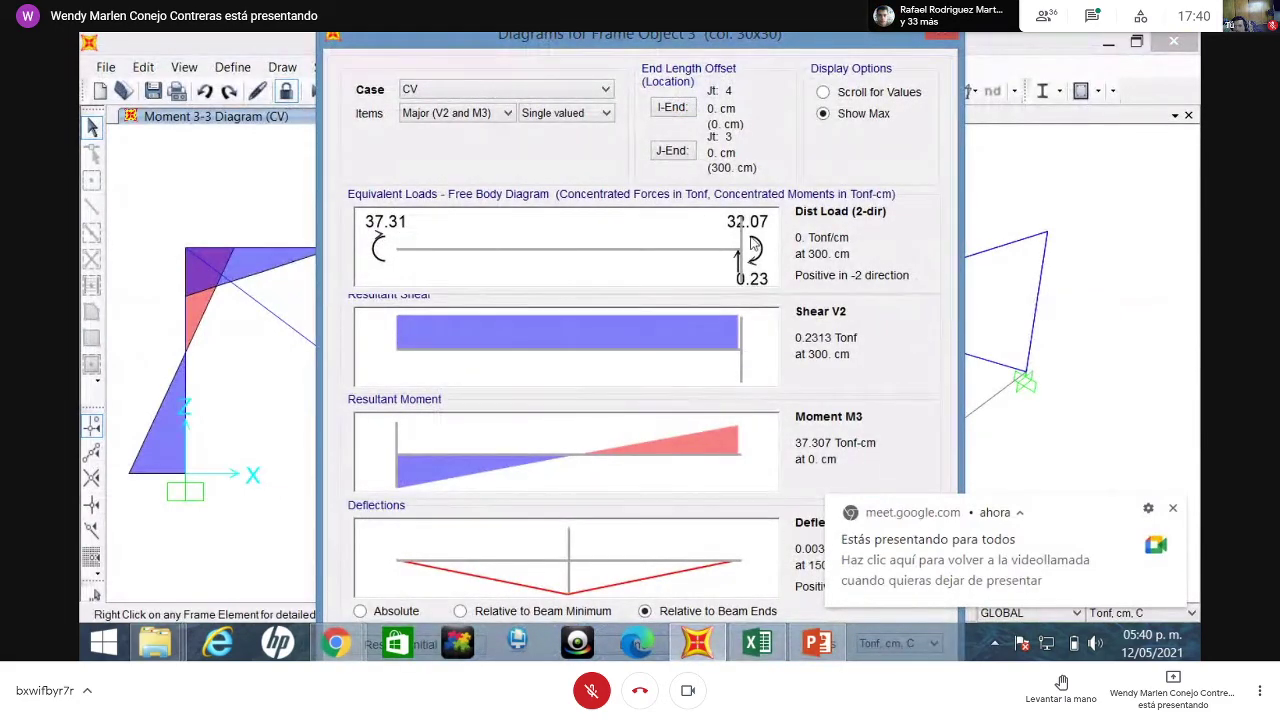
pyautogui.click(943, 38)
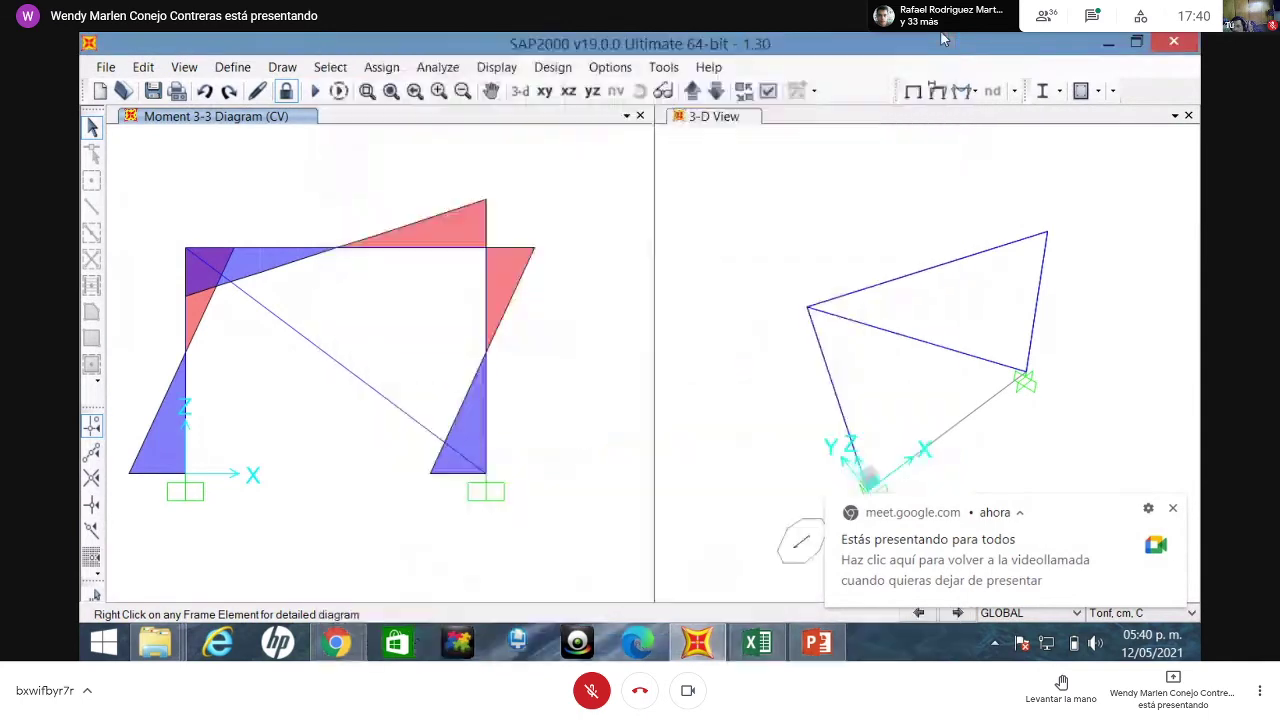
# - Switch to the Excel class list and review the student marks in the rows above row 35
pyautogui.click(1108, 42)
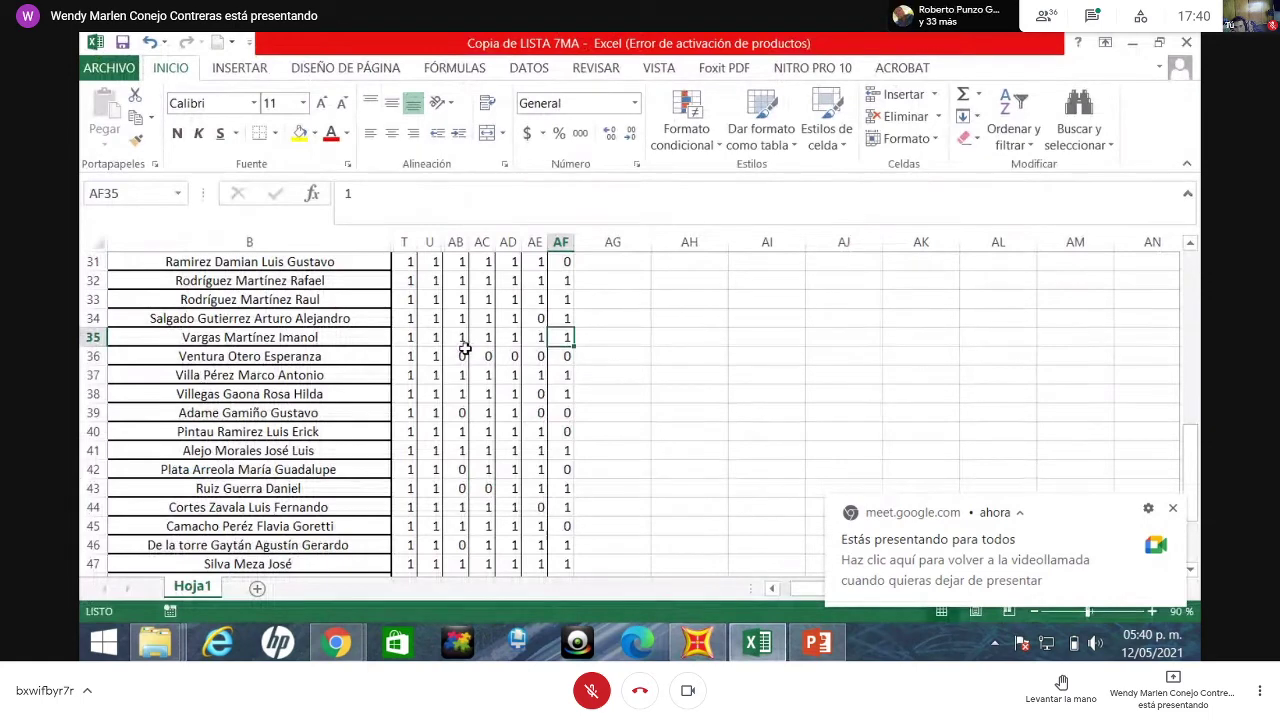
pyautogui.scroll(1, 465, 348)
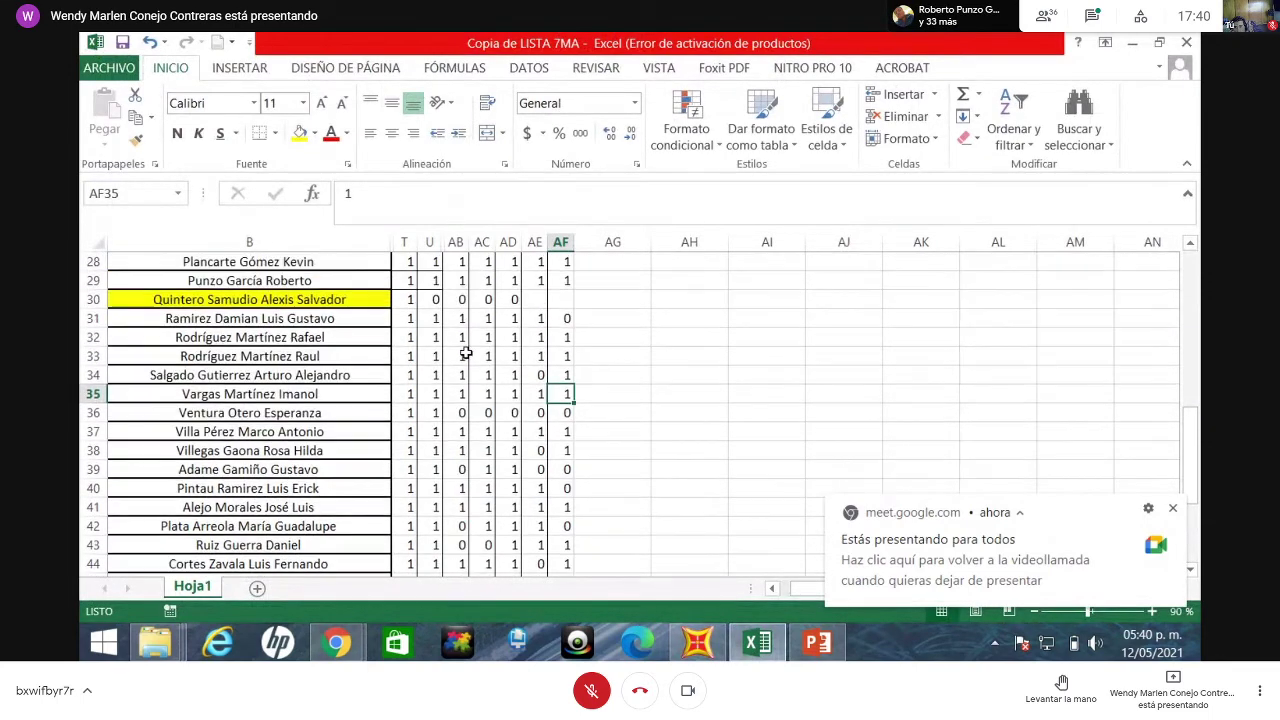
pyautogui.scroll(4, 466, 356)
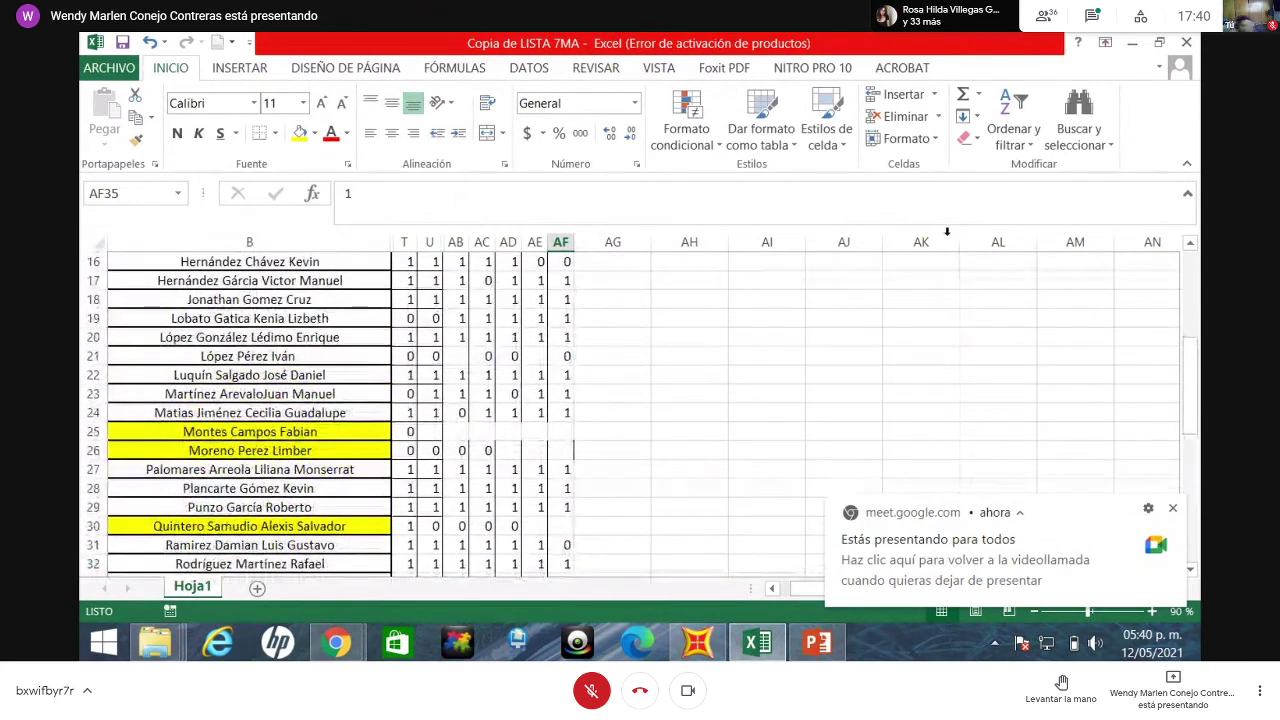
# - Leave the class list and switch to PowerPoint to consult the EJERCICIO 31 frame on slide 34
pyautogui.click(1131, 43)
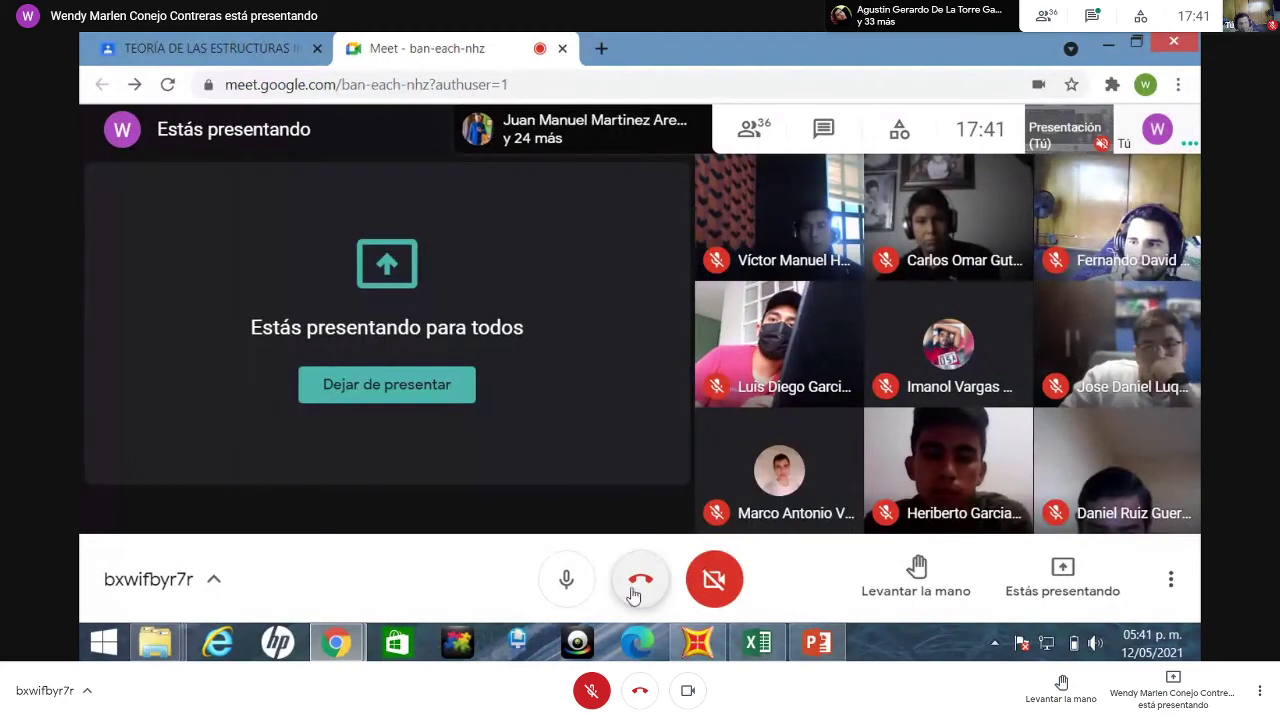
pyautogui.click(817, 642)
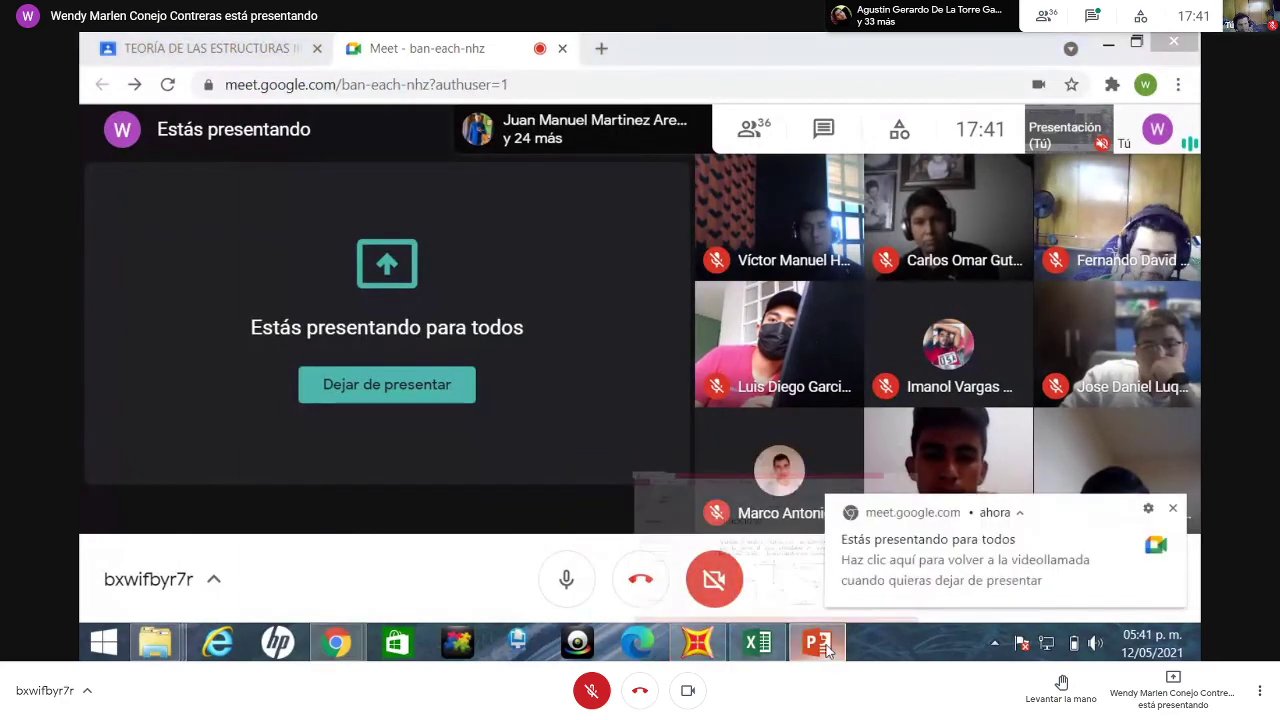
pyautogui.click(147, 400)
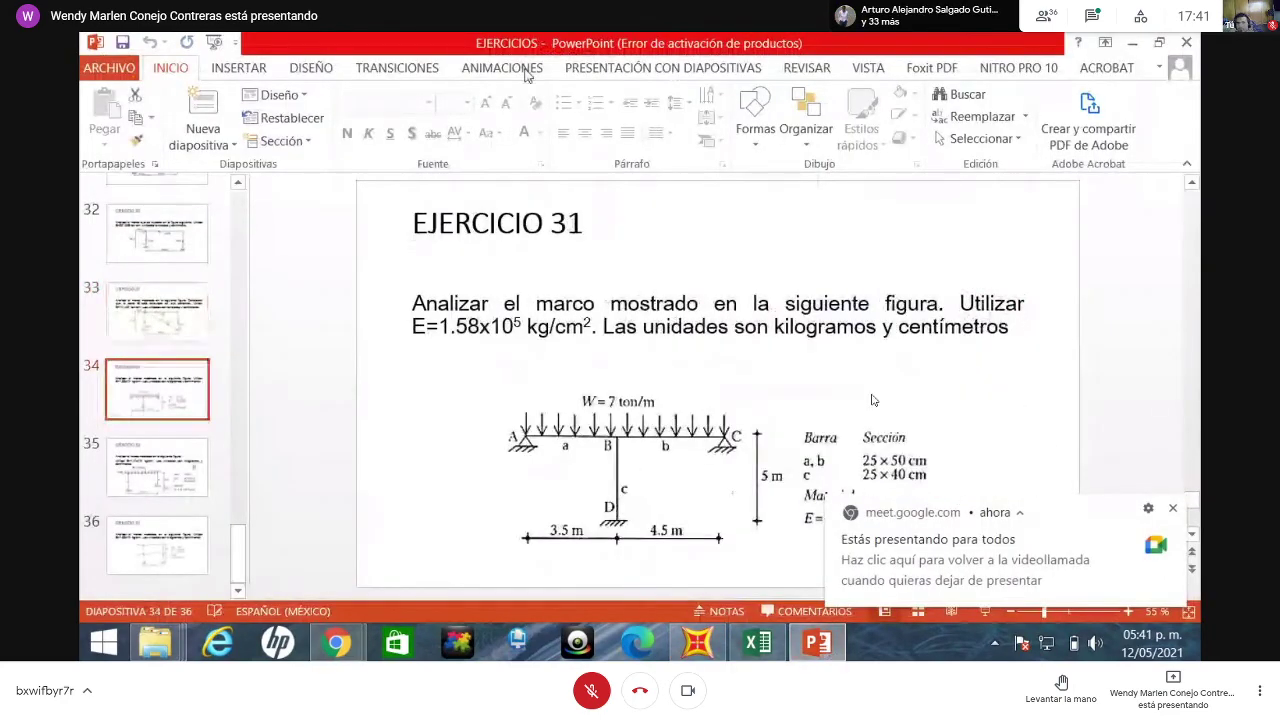
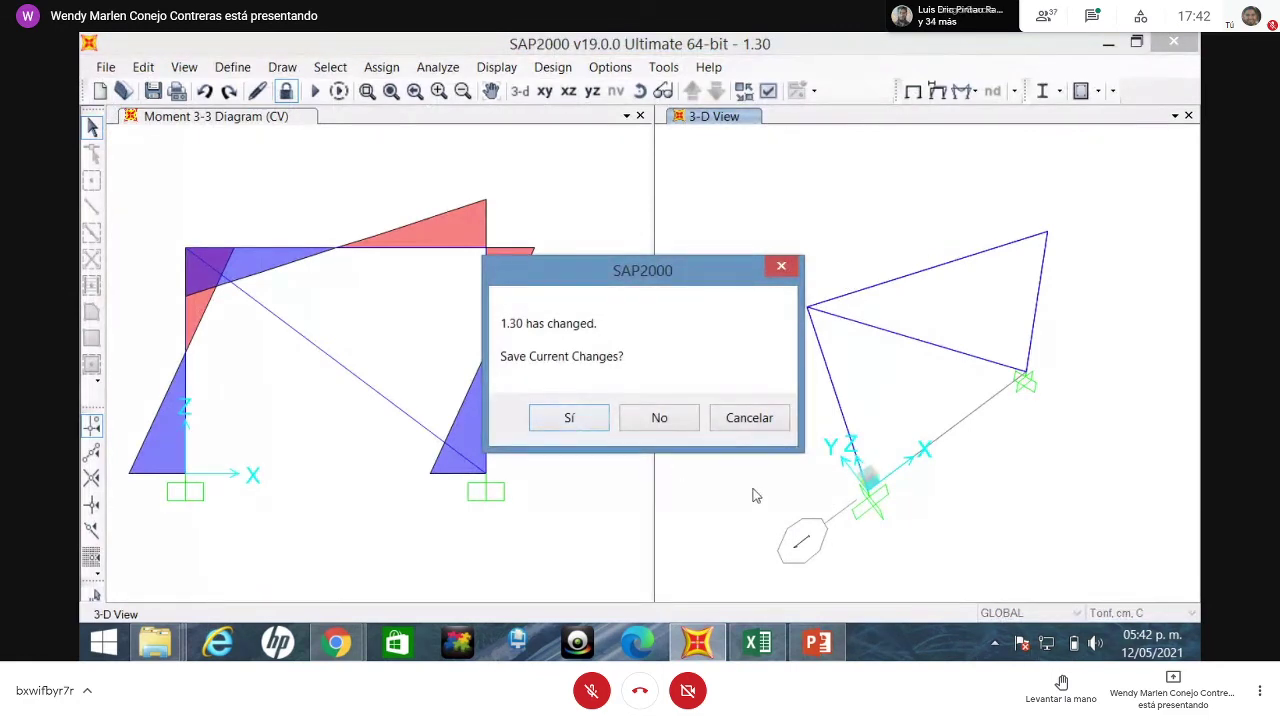
# - Dismiss the save request without closing the 1.30 model and set its units to Kgf, cm, C
pyautogui.click(757, 417)
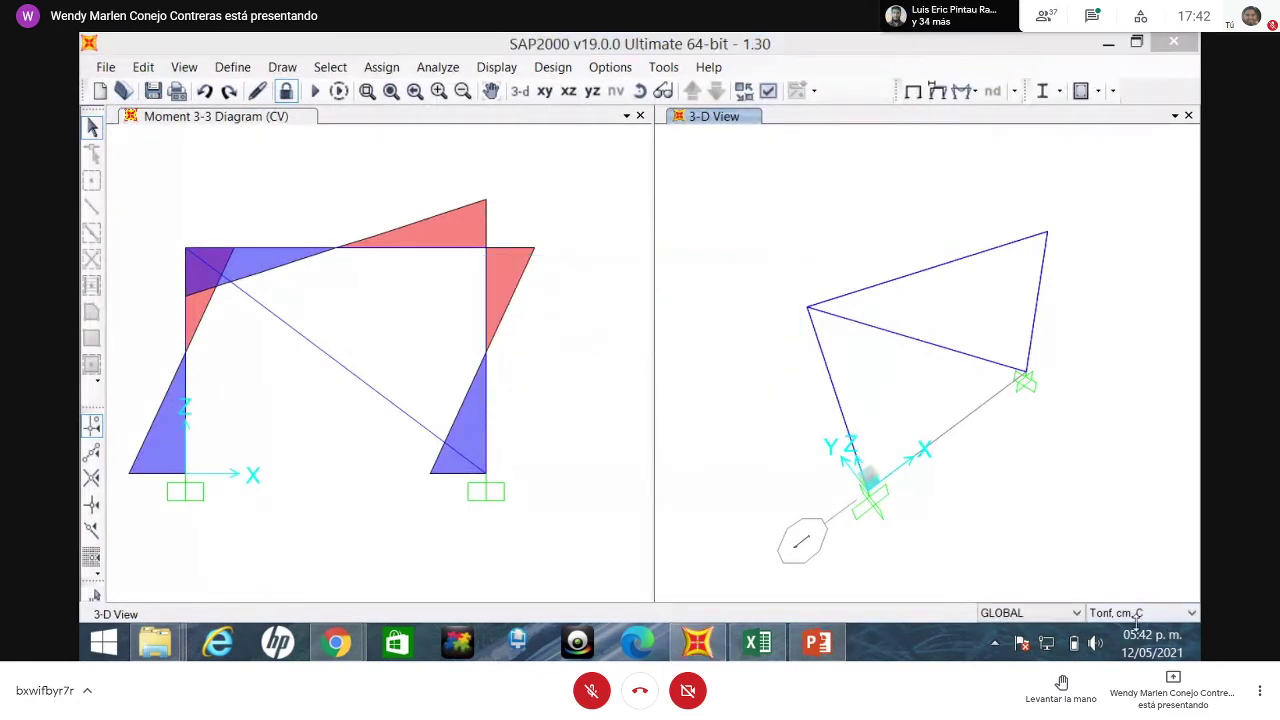
pyautogui.click(1137, 612)
pyautogui.click(1137, 578)
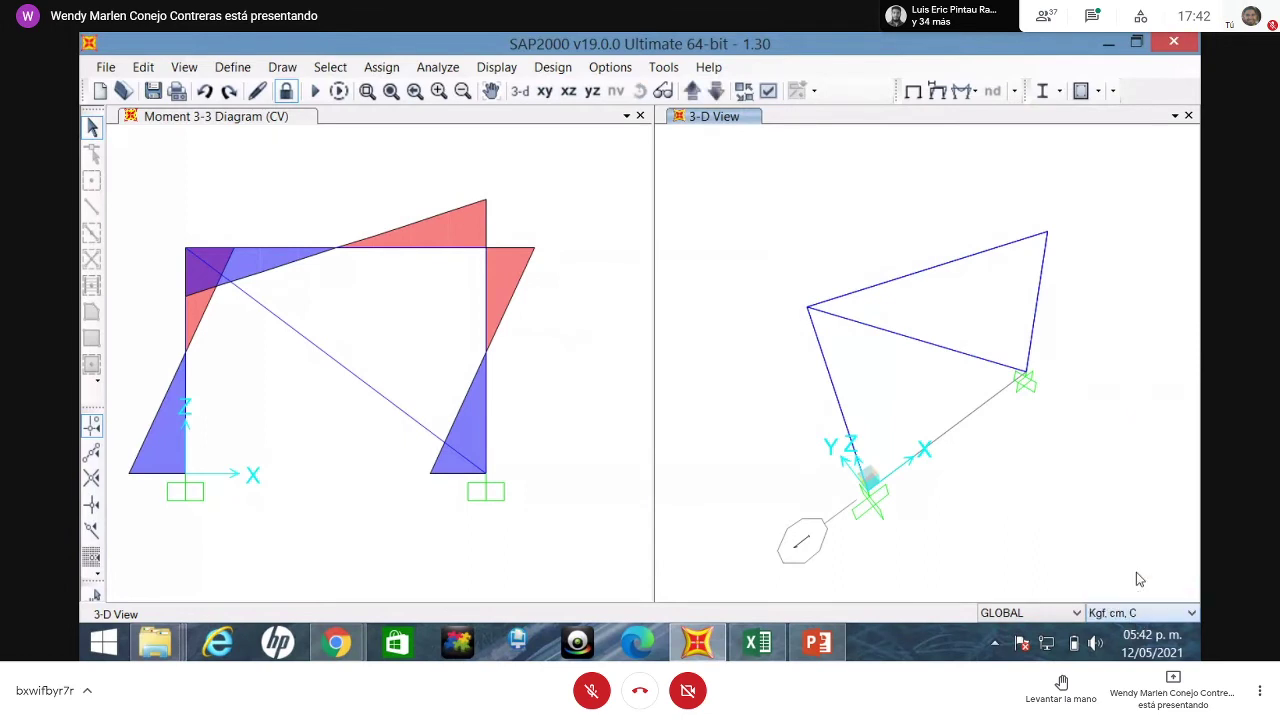
# - Start a new model from the Grid Only template, saving the current changes to 1.30
pyautogui.click(100, 90)
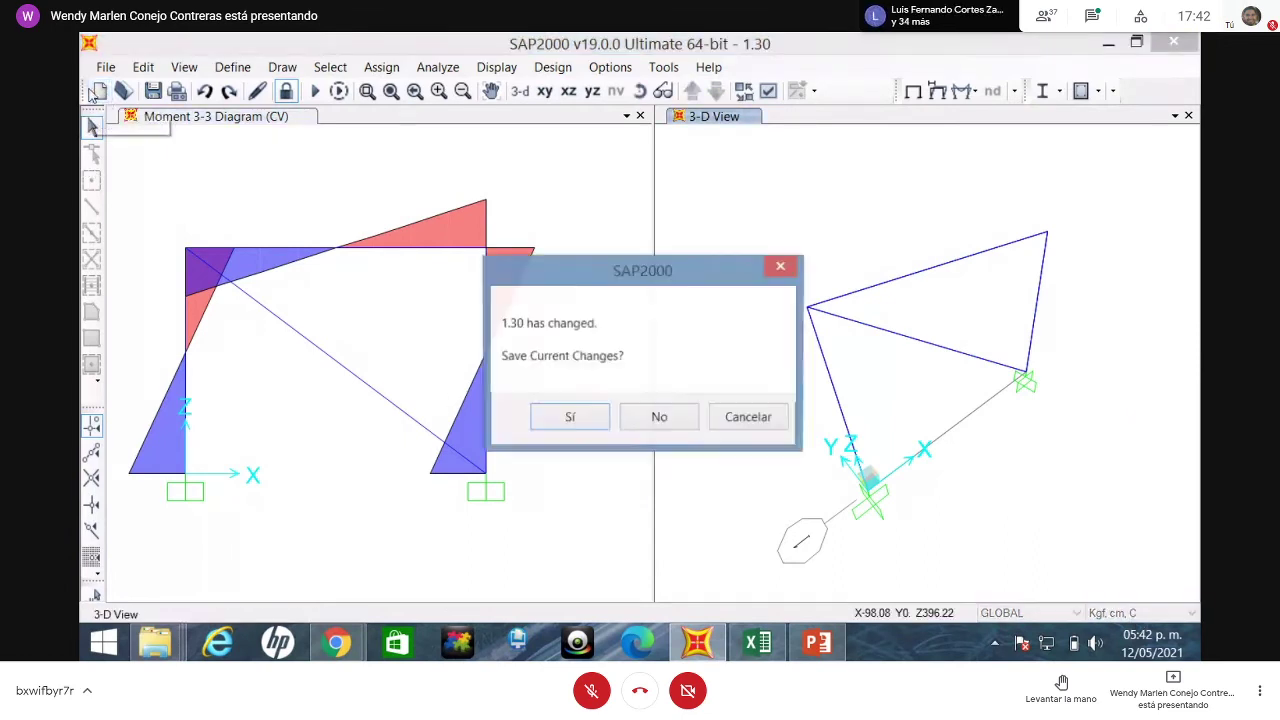
pyautogui.click(567, 425)
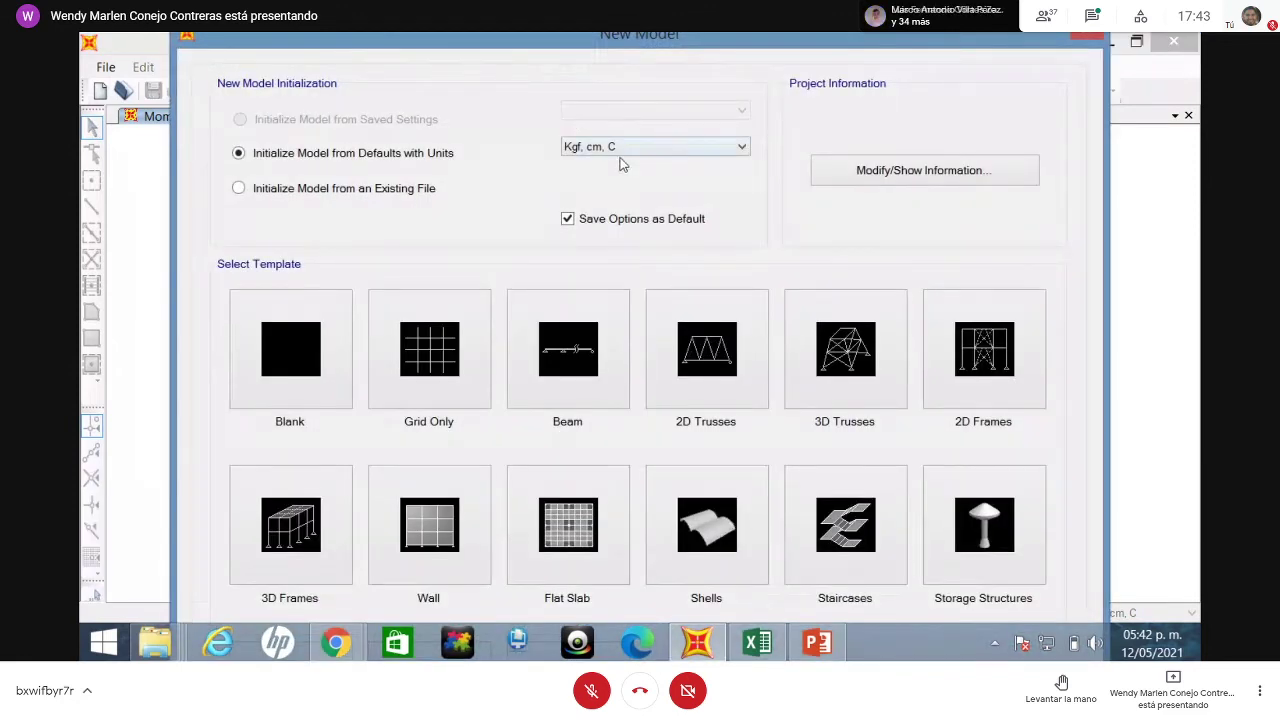
pyautogui.click(417, 362)
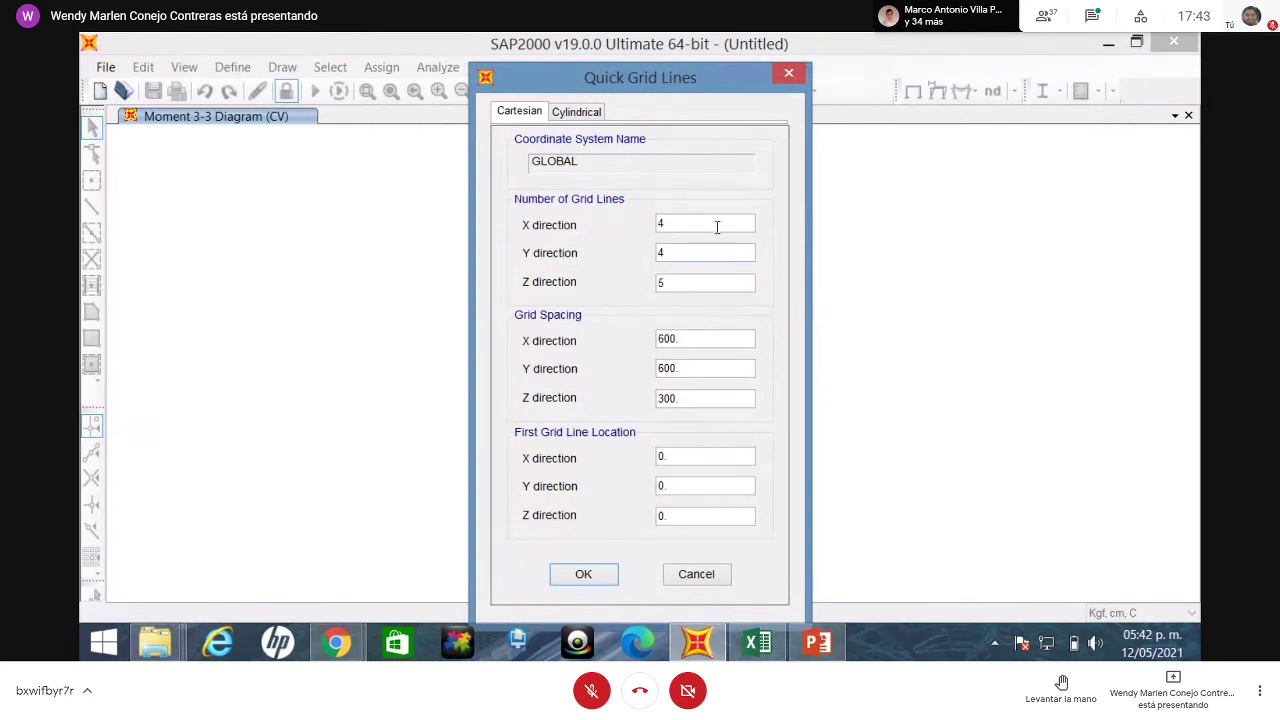
# - Set the number of grid lines to 3 in X, 1 in Y and 2 in Z
pyautogui.doubleClick(656, 225)
pyautogui.write('3')
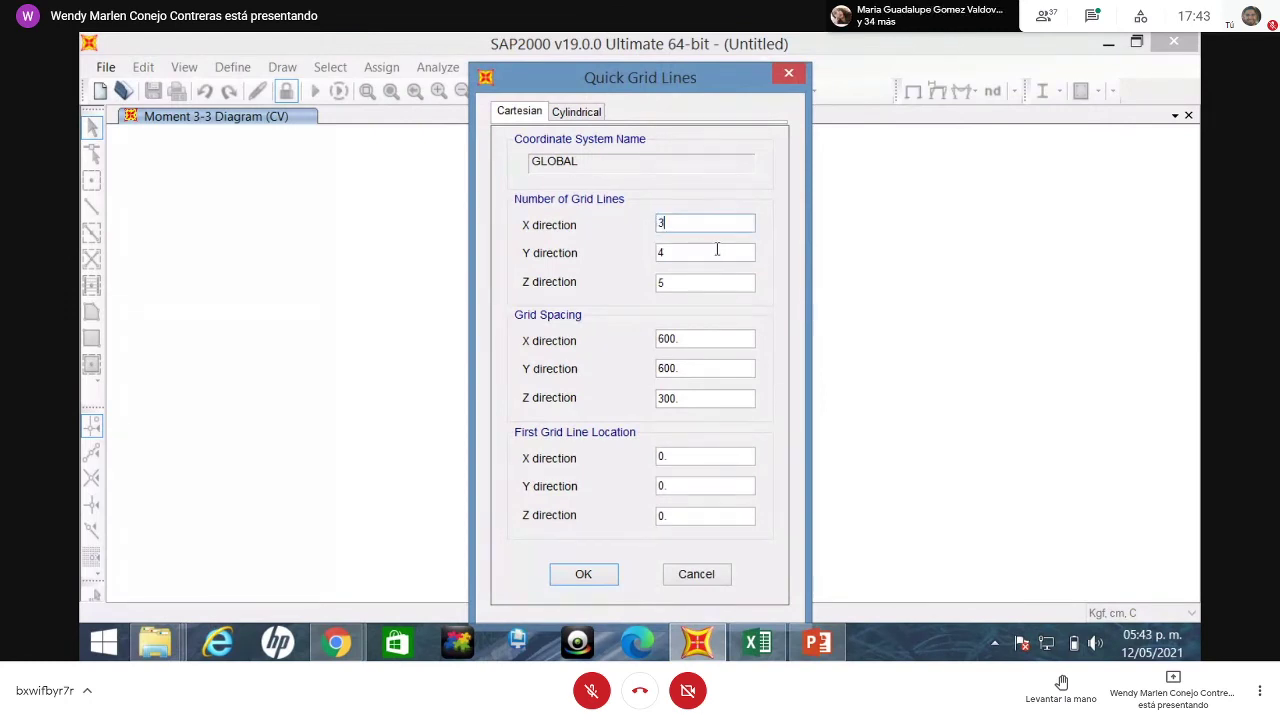
pyautogui.doubleClick(660, 256)
pyautogui.doubleClick(657, 287)
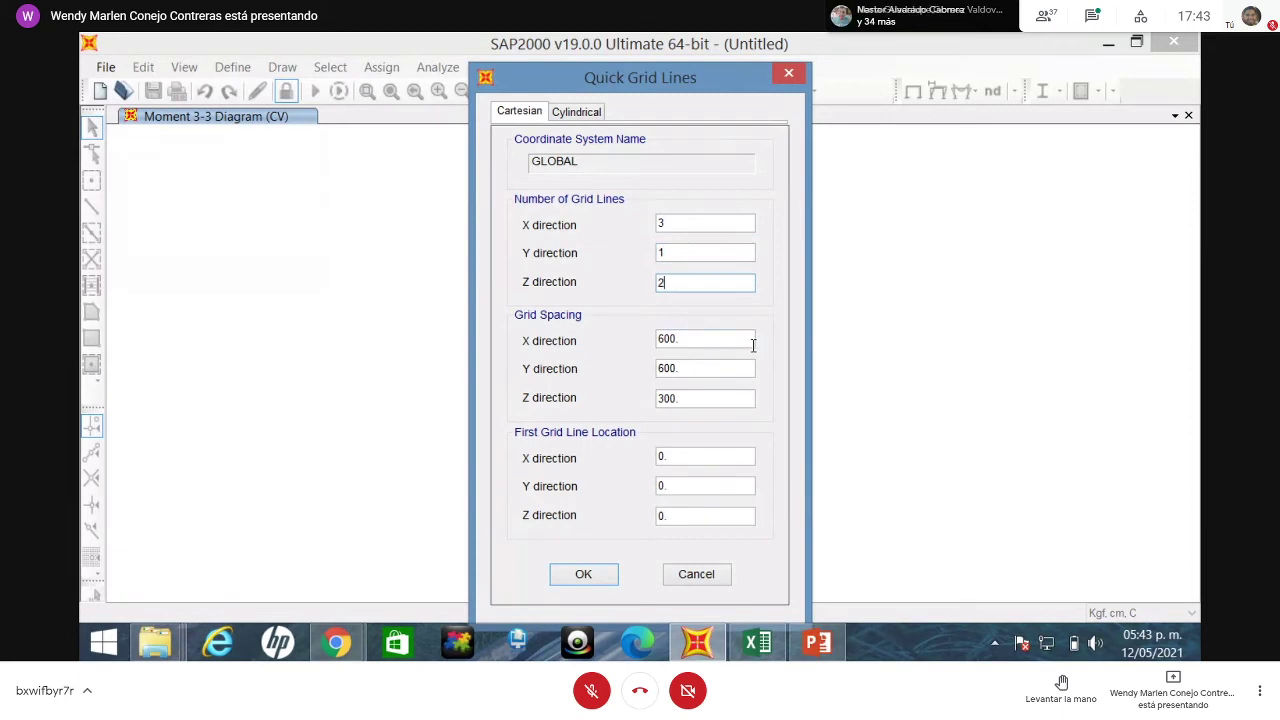
# - Set the grid spacing to 350 in X, 1 in Y and 500 in Z, checking the exercise slide, and create the grid
pyautogui.doubleClick(688, 340)
pyautogui.write('350')
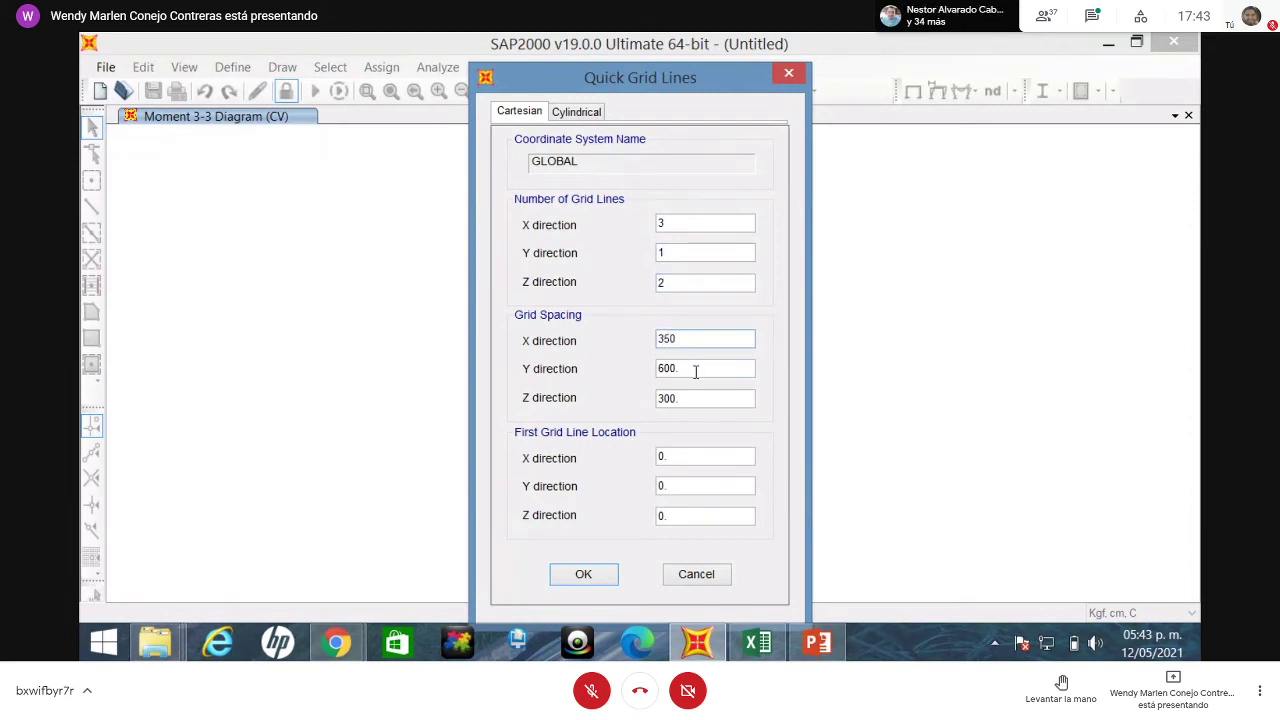
pyautogui.press('Tab')
pyautogui.write('1')
pyautogui.press('Tab')
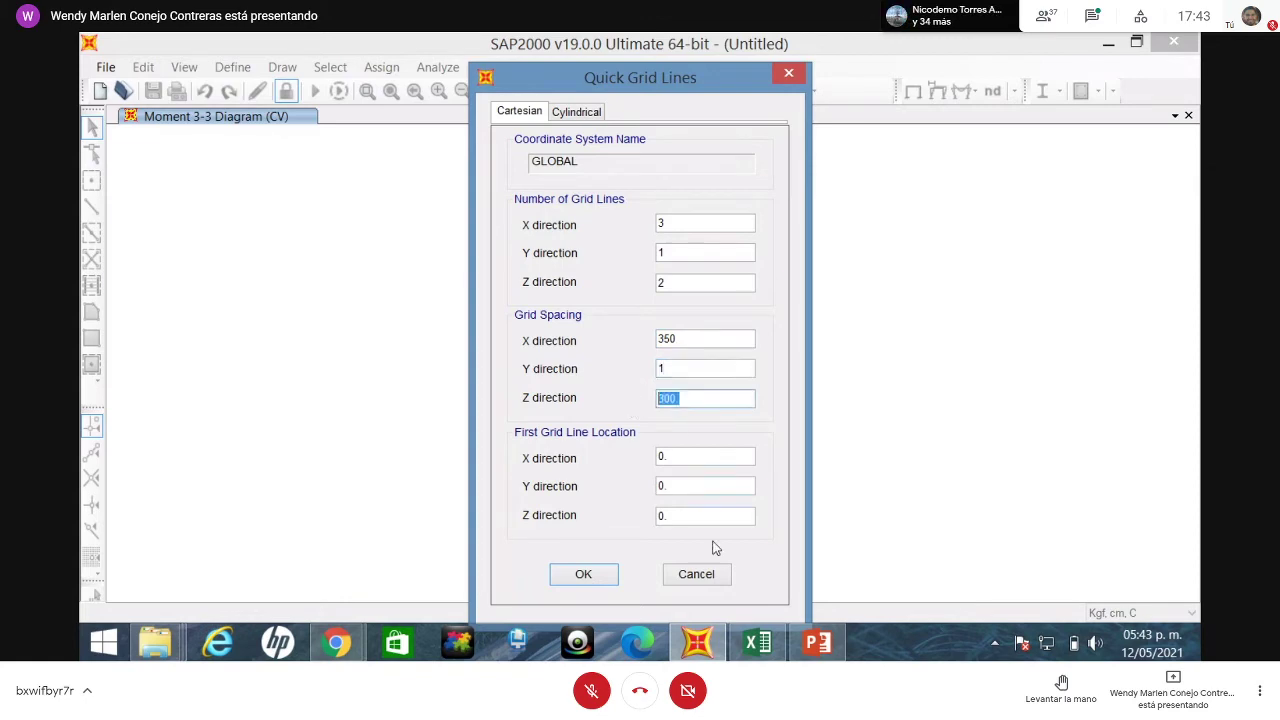
pyautogui.click(815, 645)
pyautogui.click(815, 645)
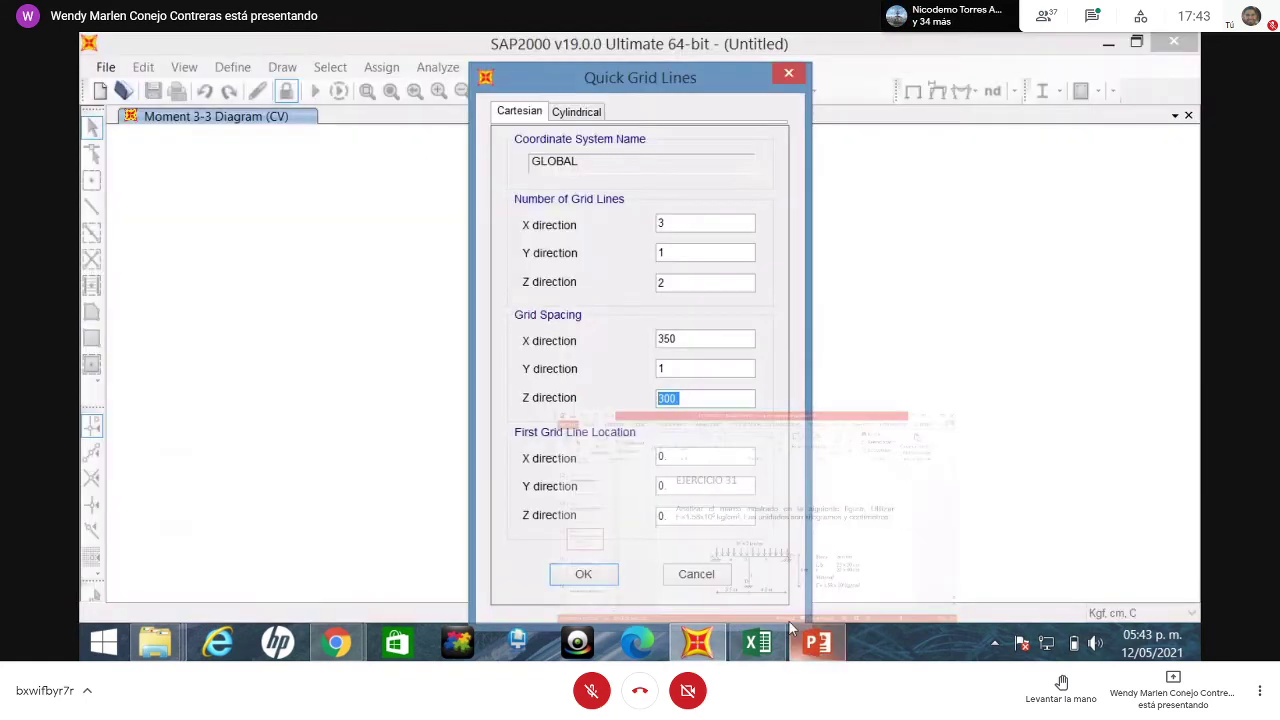
pyautogui.write('500')
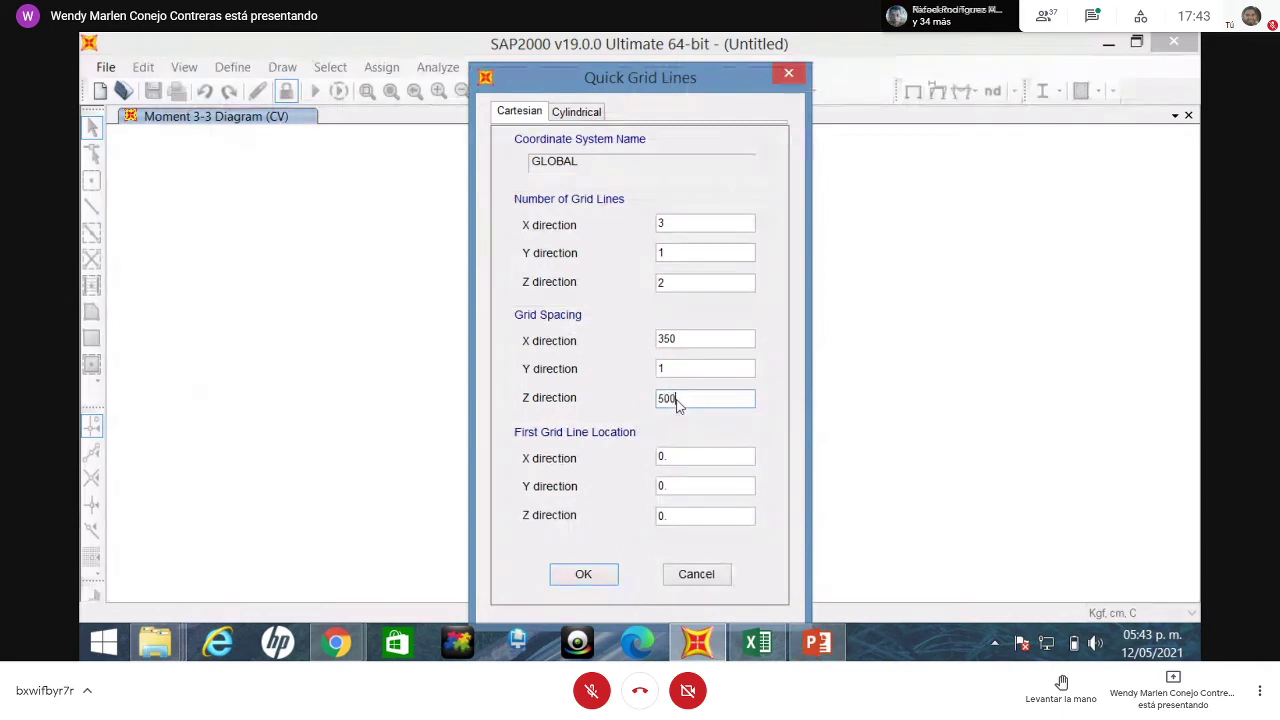
pyautogui.click(584, 575)
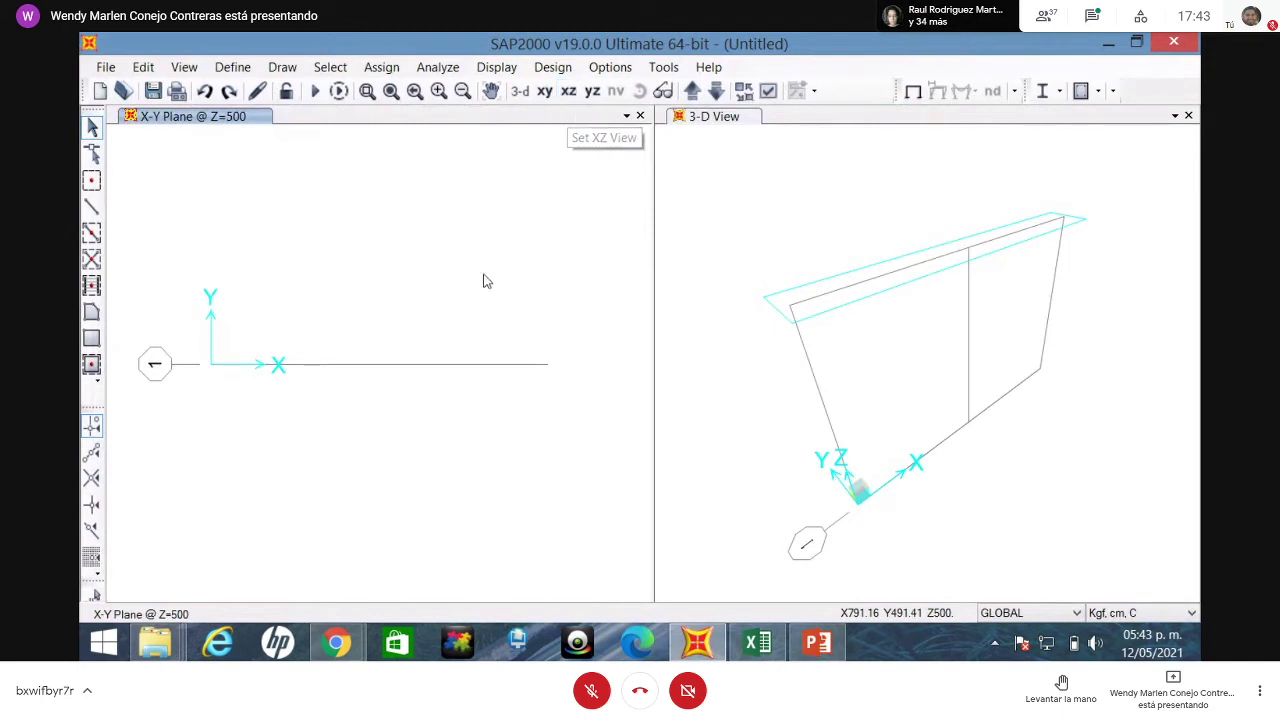
# - In the XZ view at Y=0, draw straight frame members along the upper grid line from A to B and B to C
pyautogui.click(567, 92)
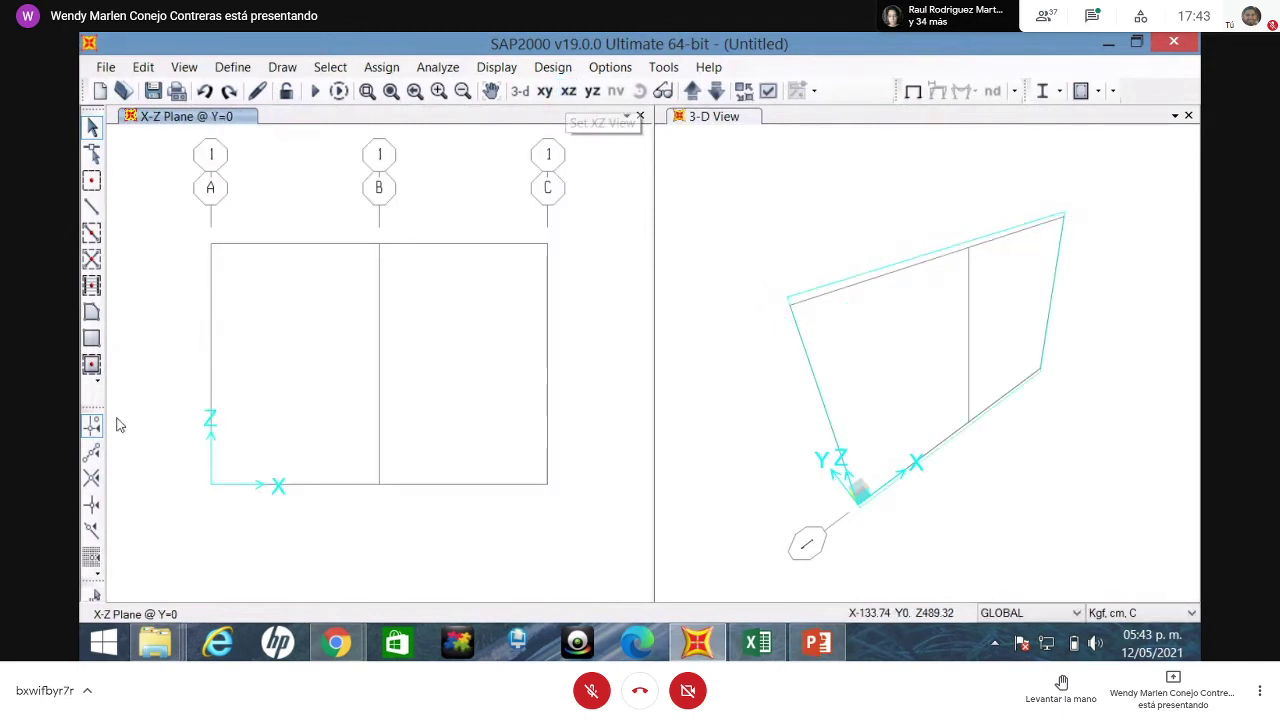
pyautogui.click(91, 206)
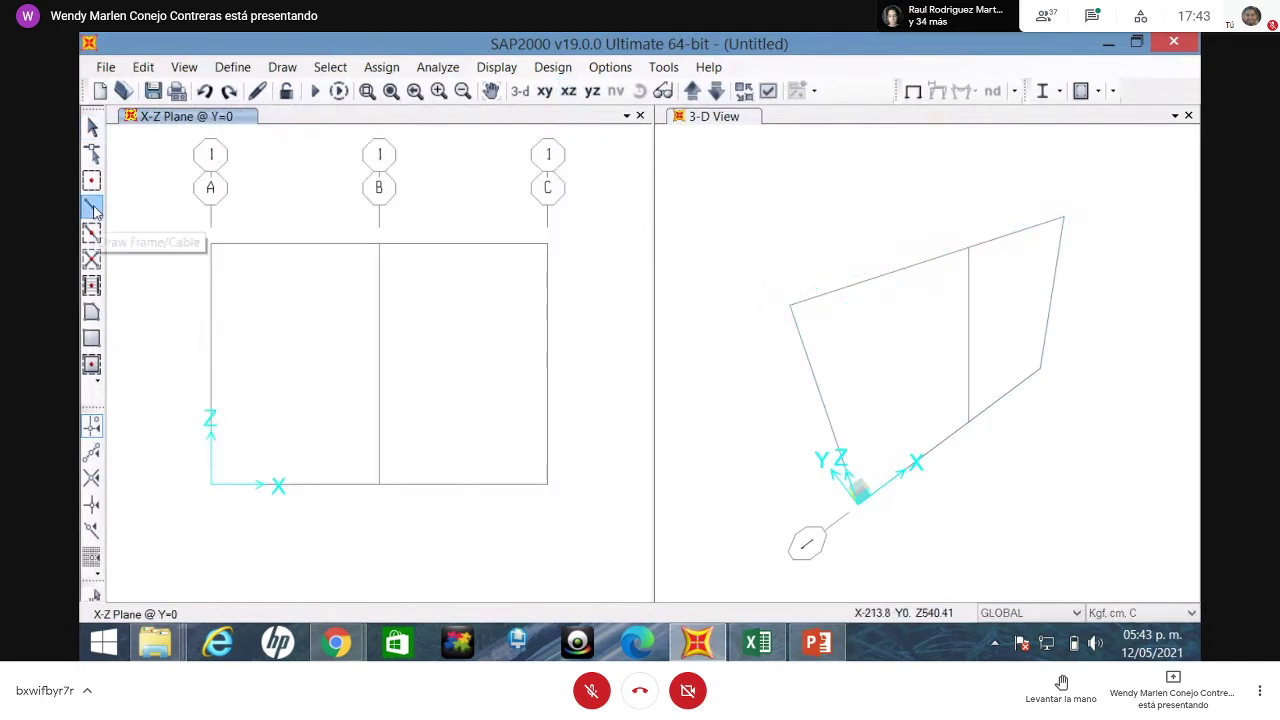
pyautogui.click(211, 243)
pyautogui.click(378, 244)
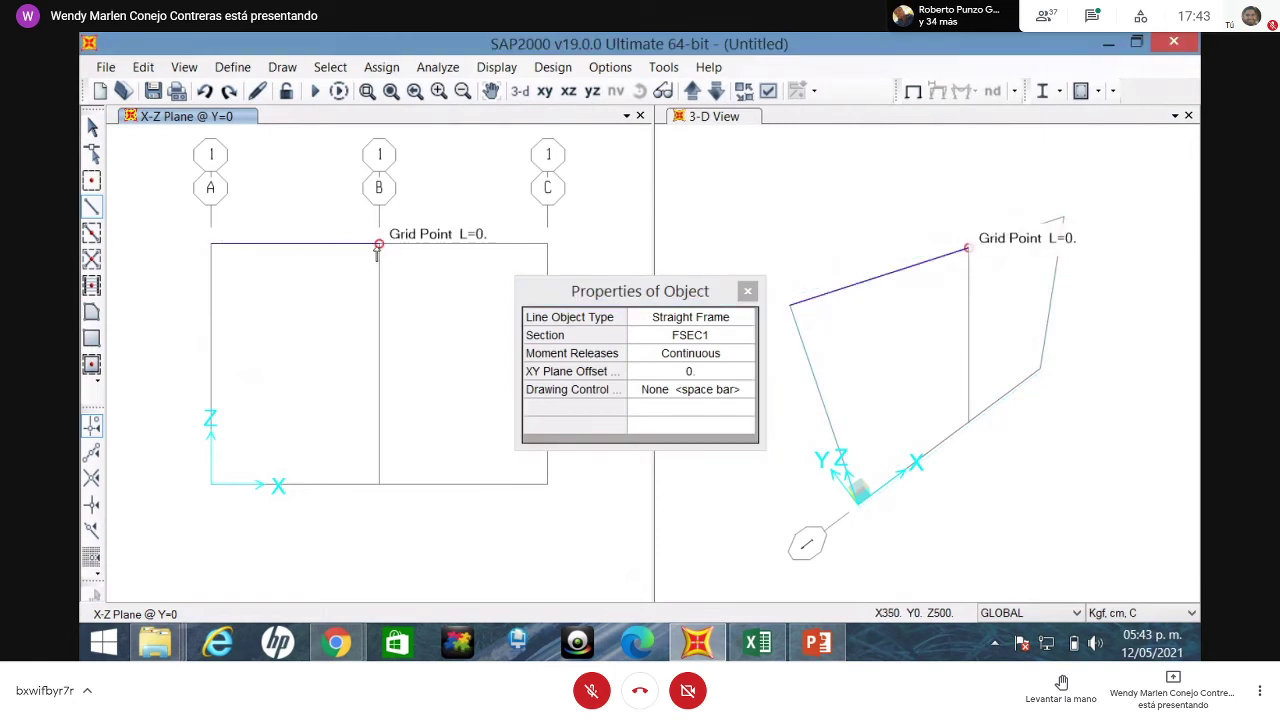
pyautogui.click(547, 244)
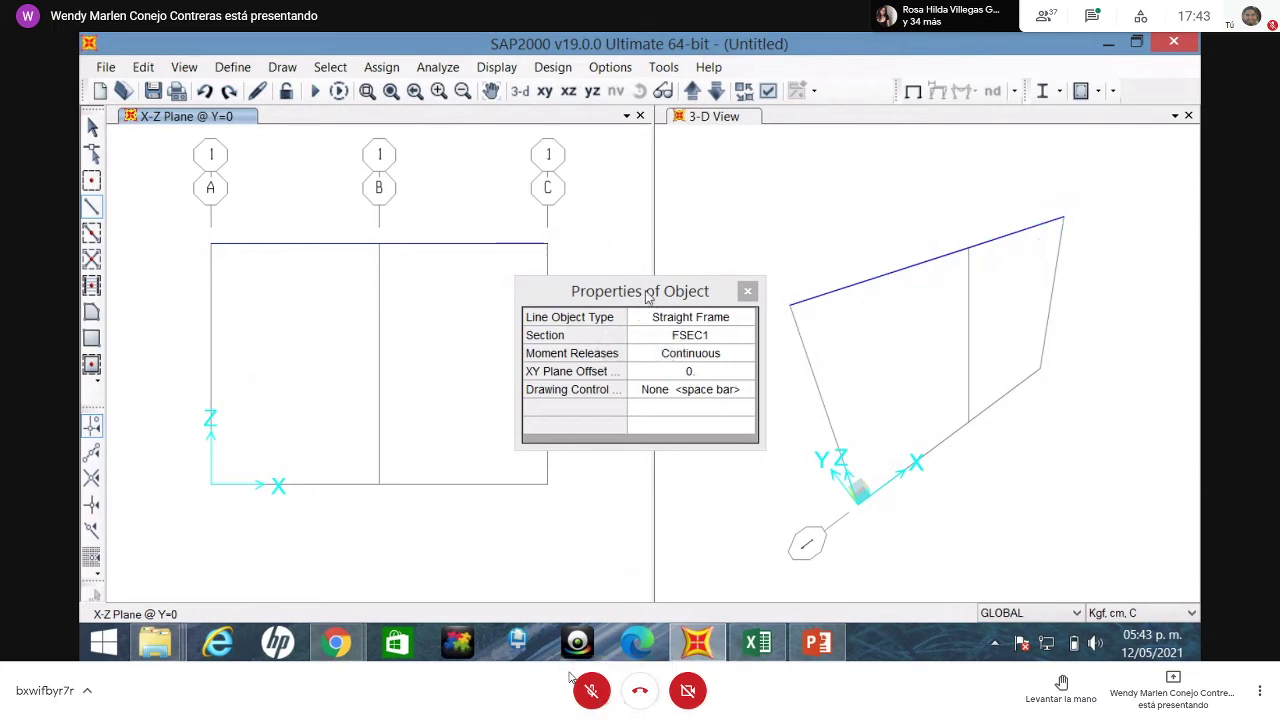
pyautogui.click(747, 291)
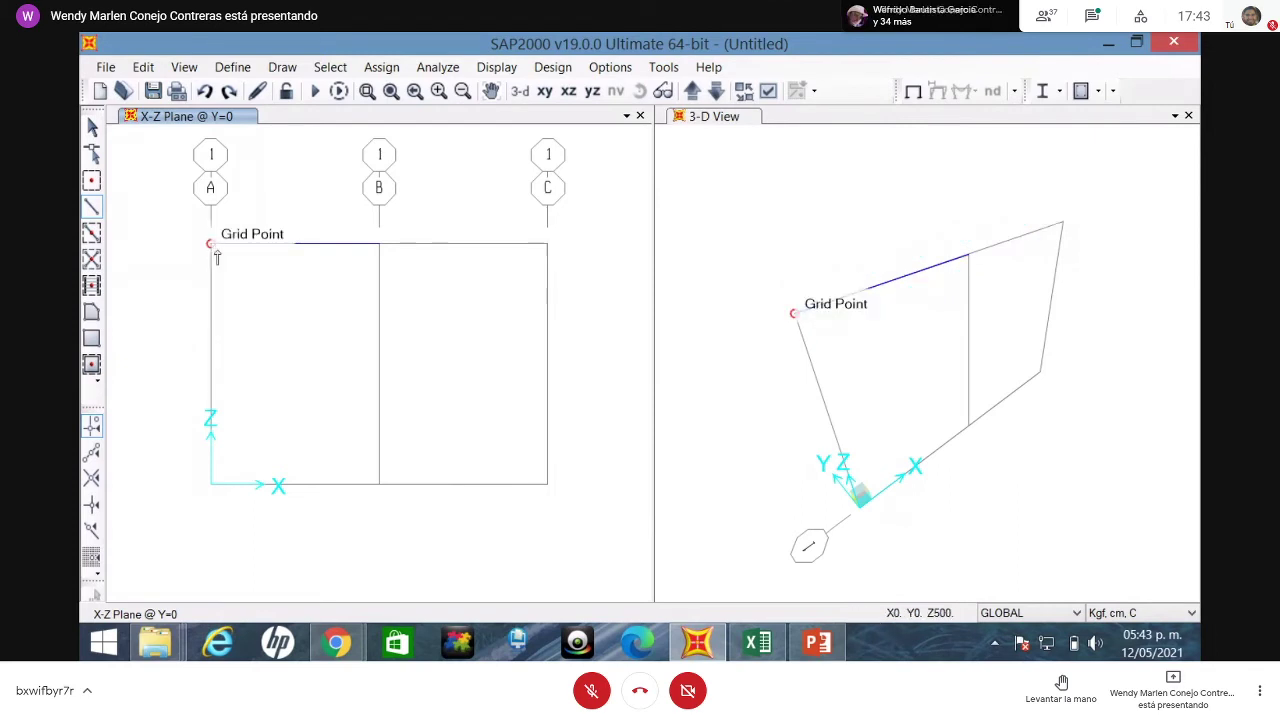
# - Edit the GLOBAL grid data so that X grid line C lies at ordinate 800 cm, consulting the exercise slide
pyautogui.rightClick(479, 378)
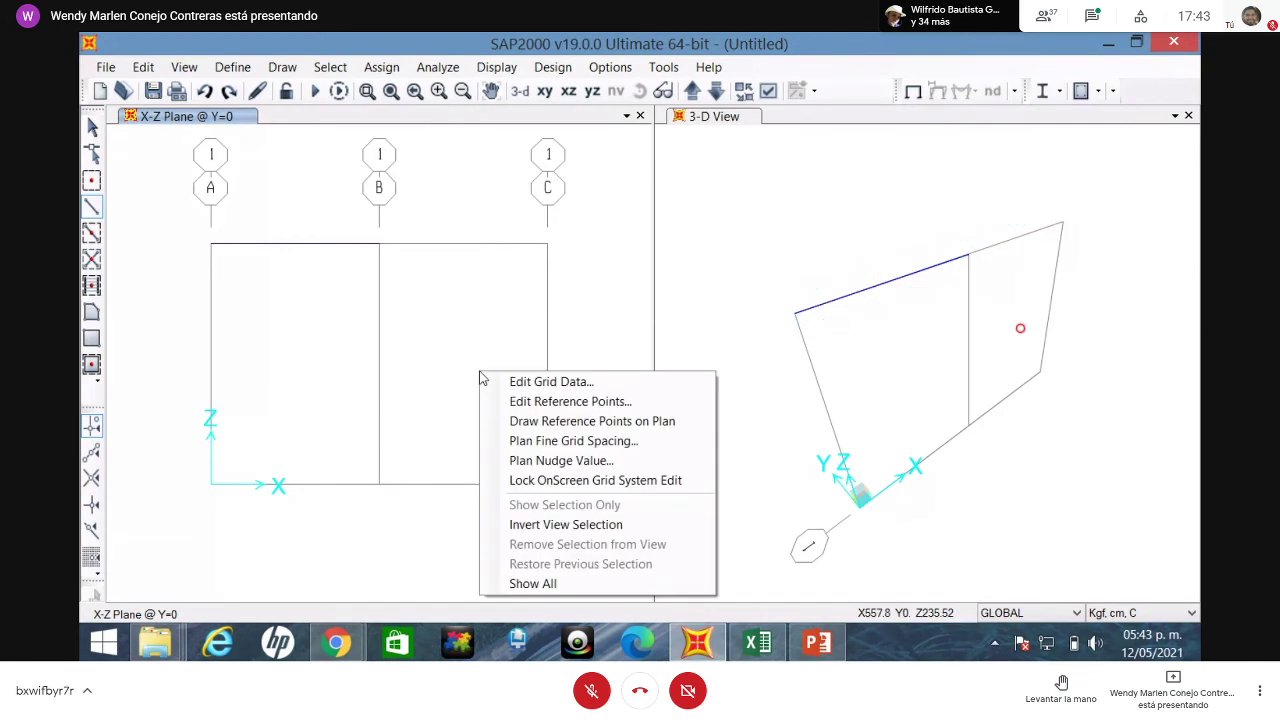
pyautogui.click(556, 382)
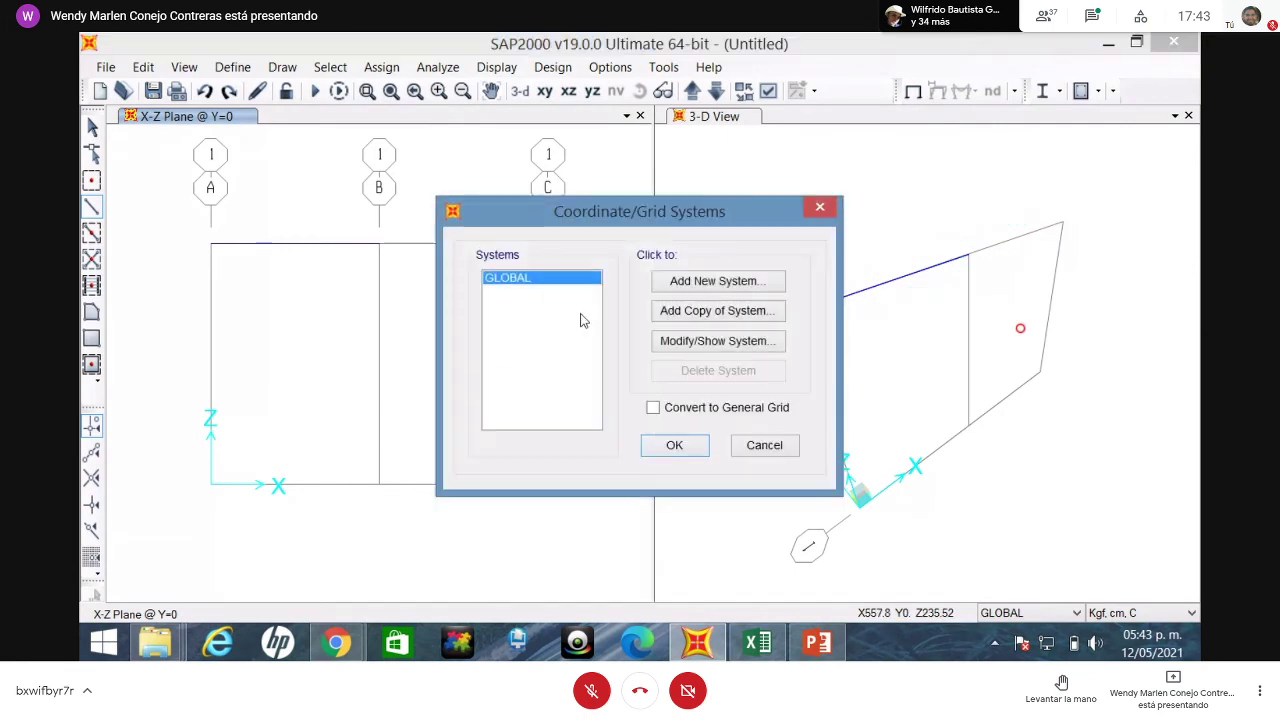
pyautogui.click(690, 340)
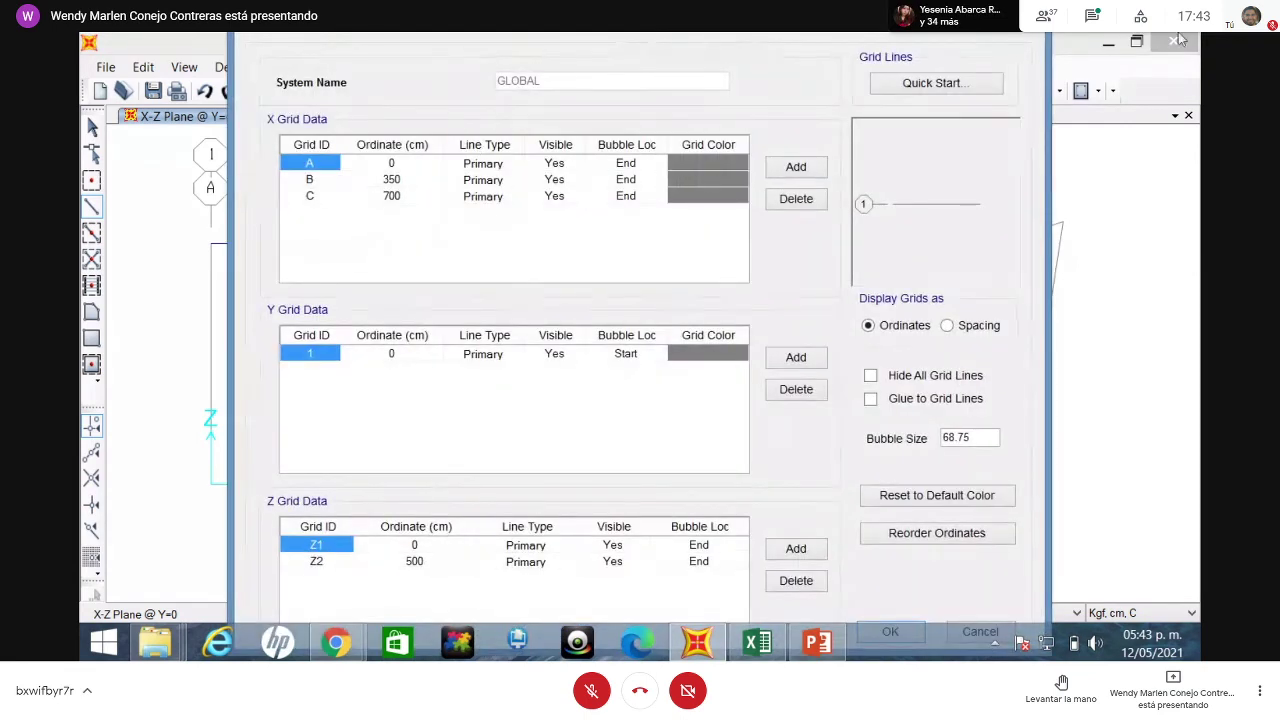
pyautogui.click(386, 200)
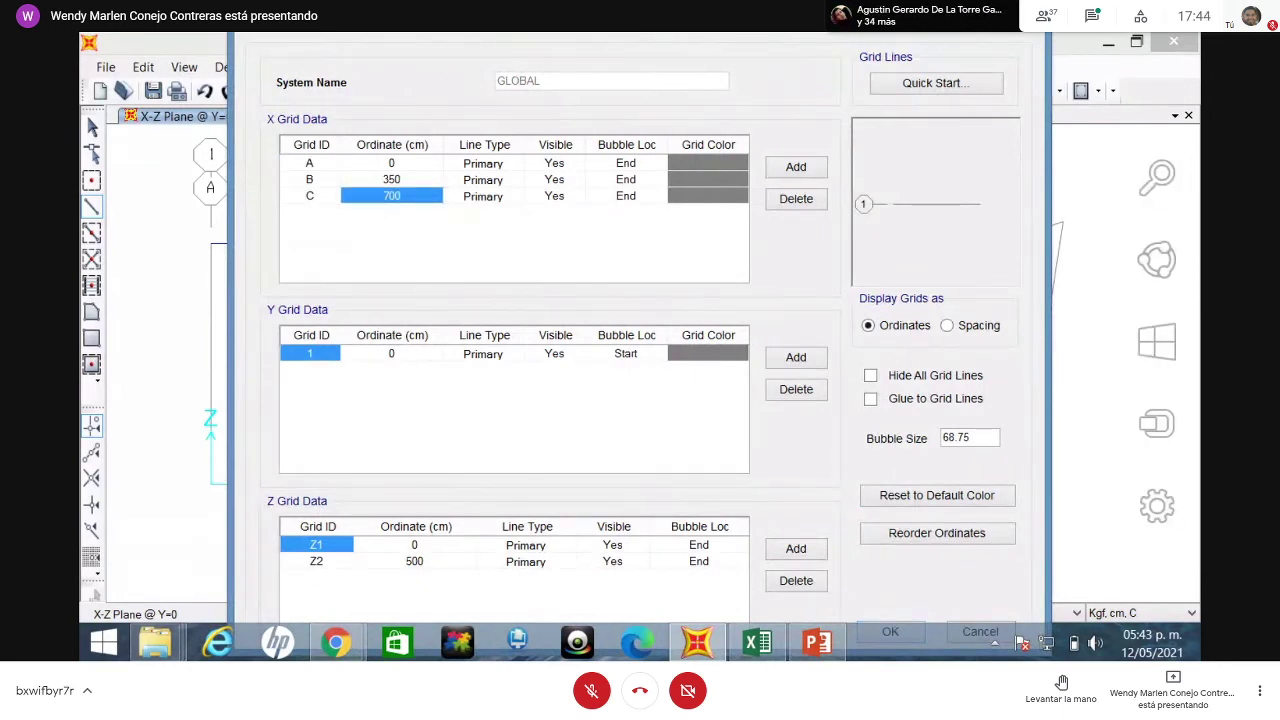
pyautogui.write('8')
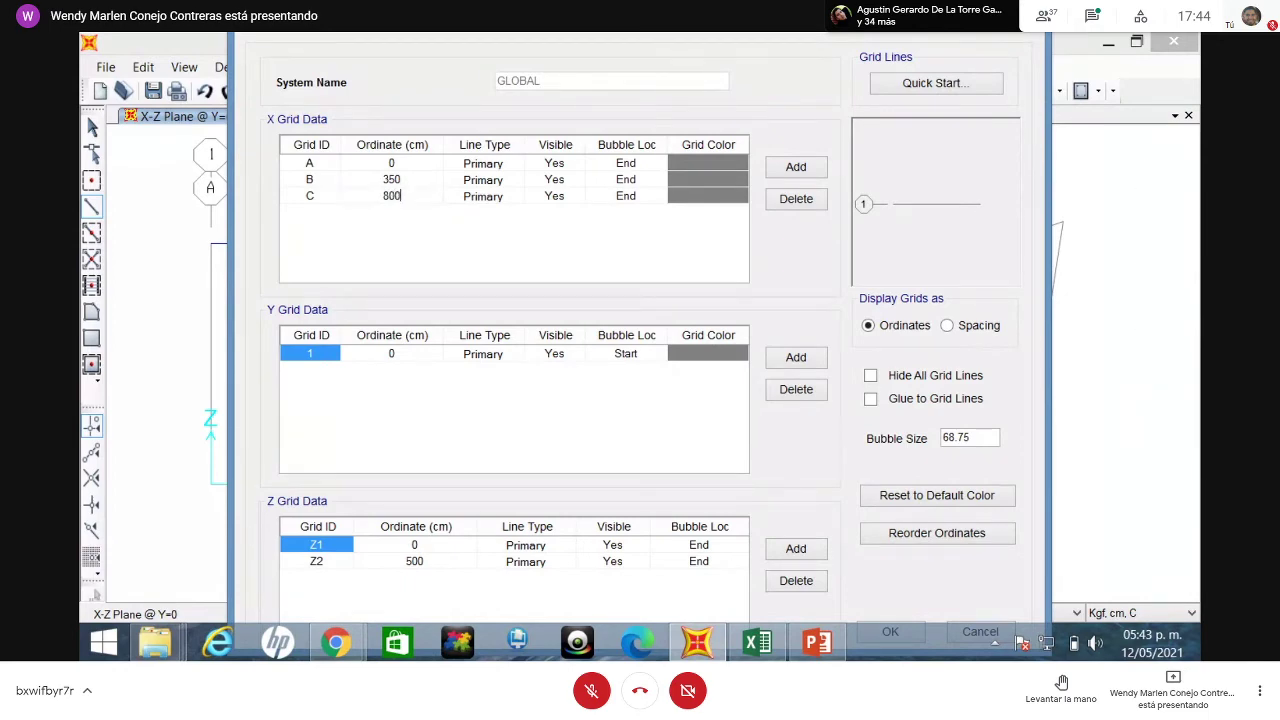
pyautogui.write('00')
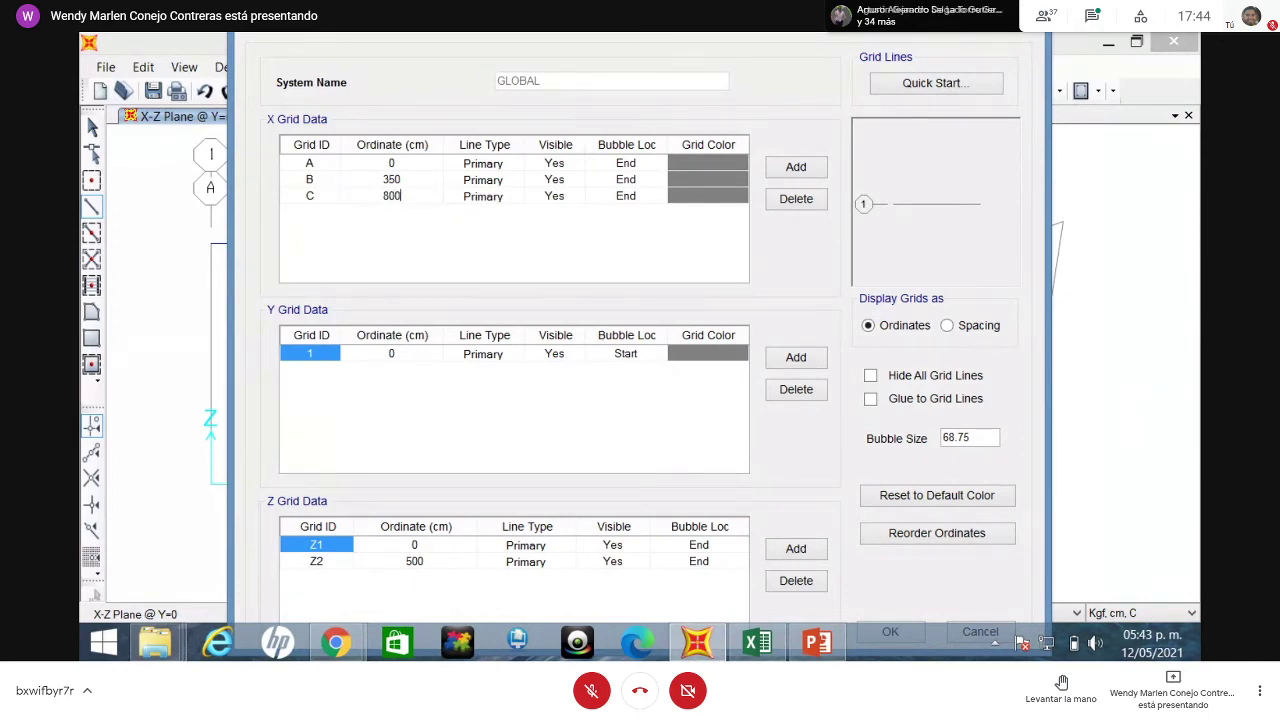
pyautogui.click(828, 650)
pyautogui.click(592, 690)
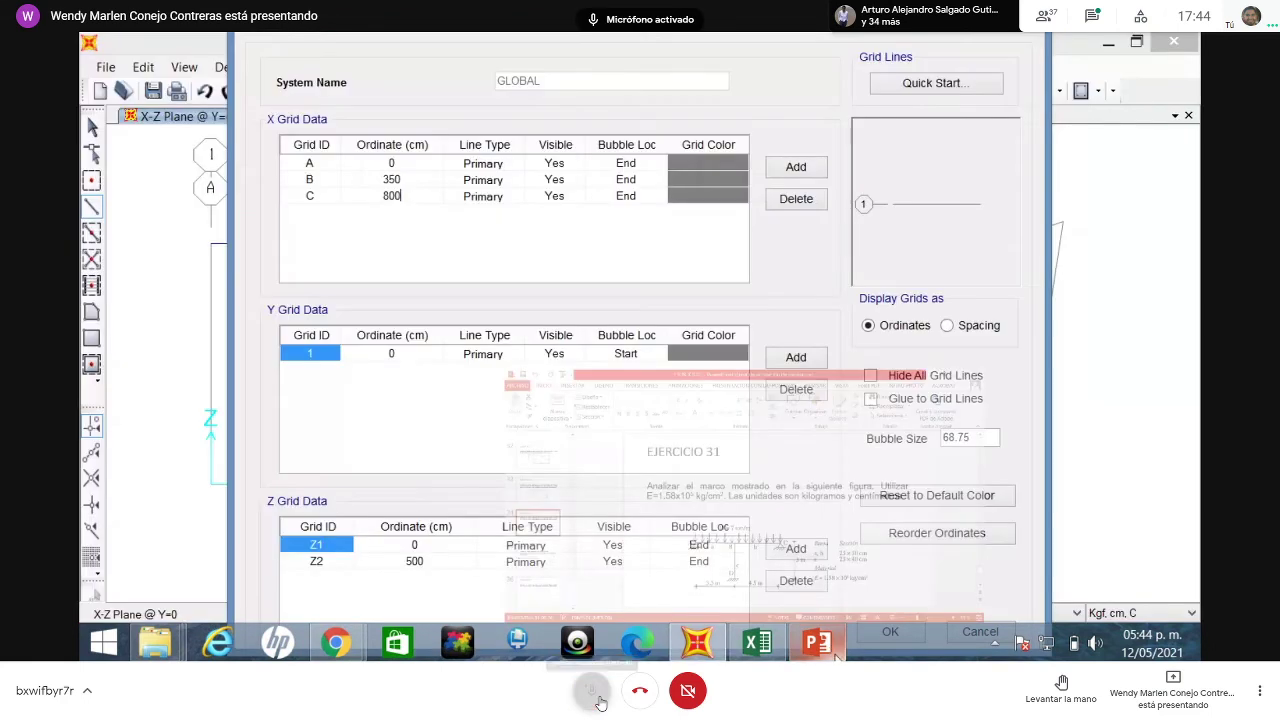
pyautogui.click(592, 690)
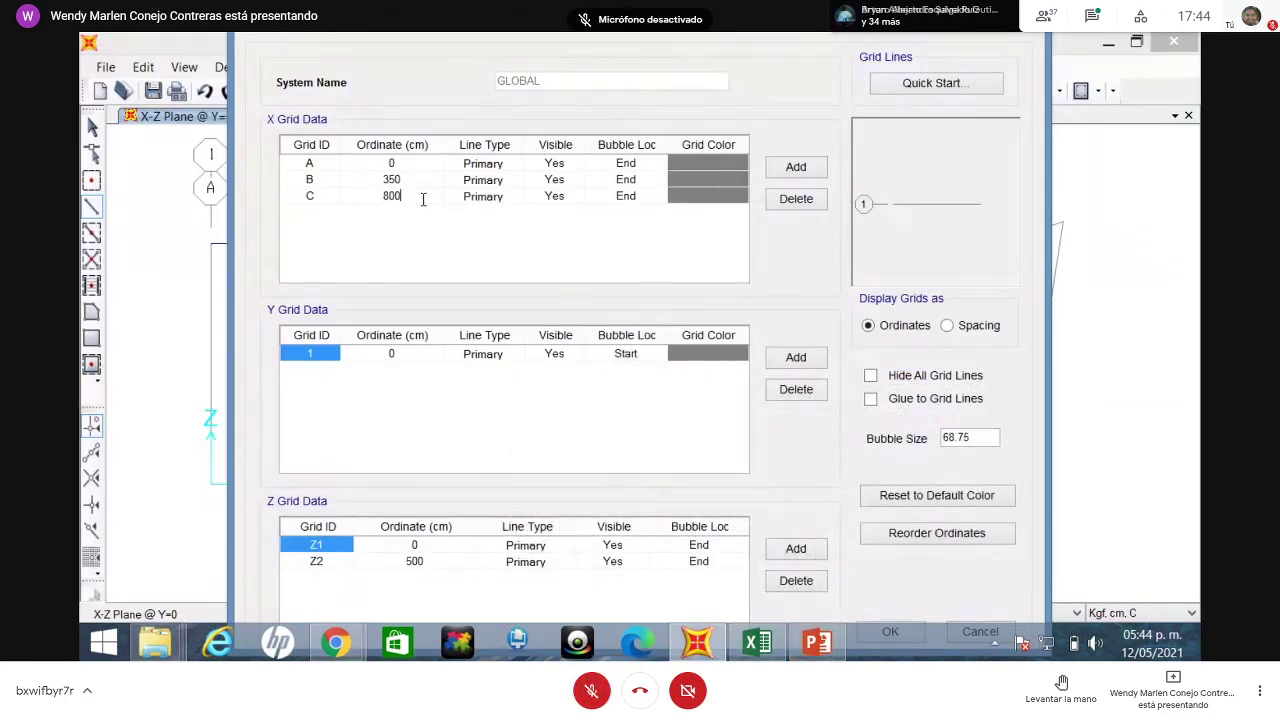
pyautogui.click(420, 198)
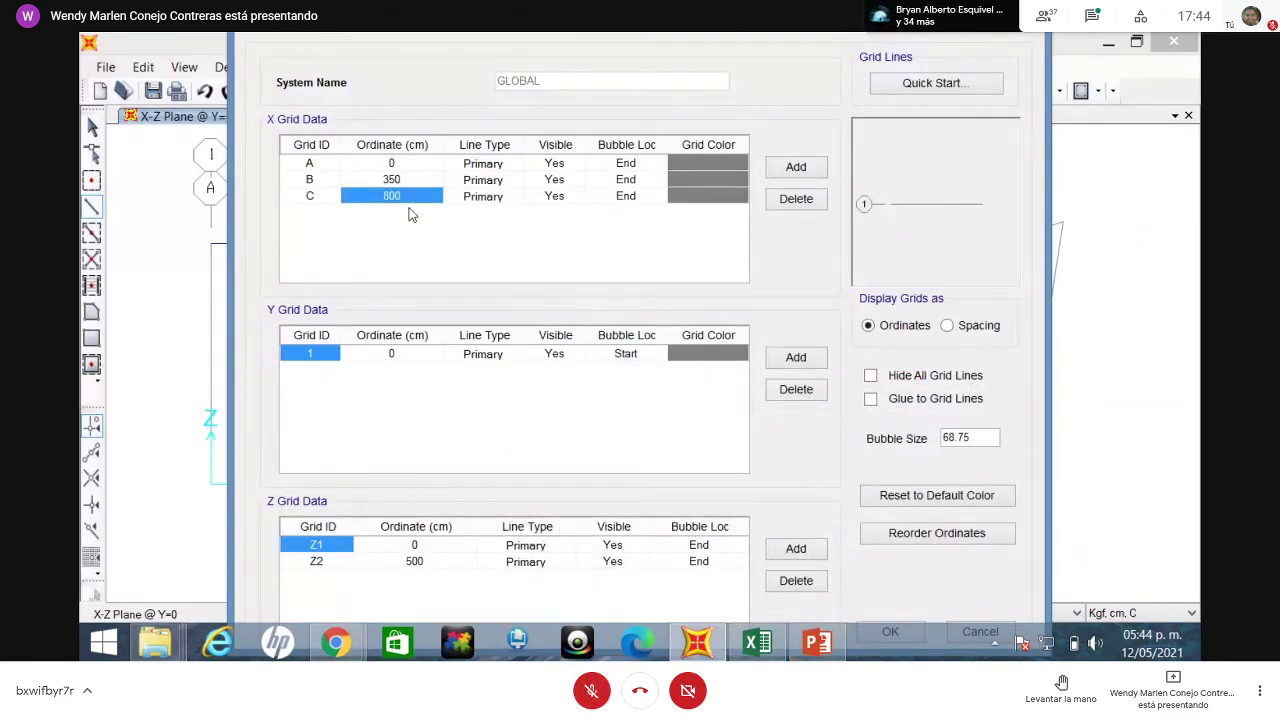
pyautogui.click(903, 622)
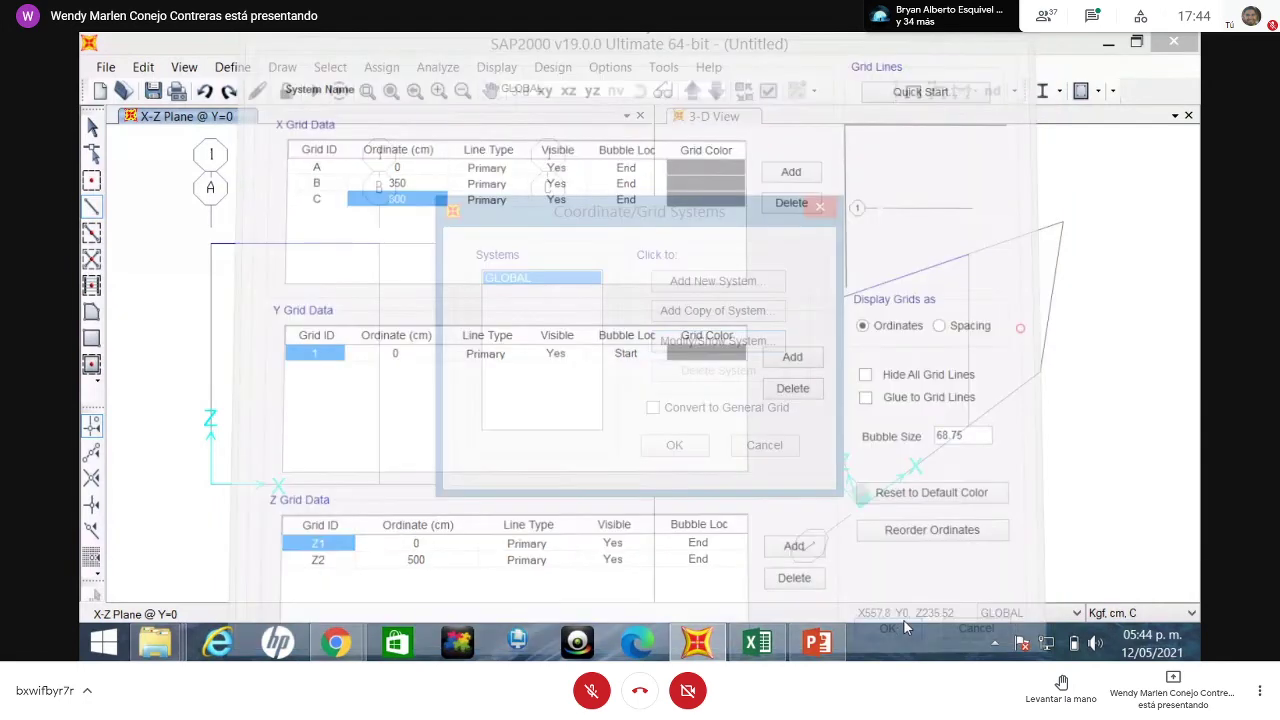
pyautogui.click(678, 447)
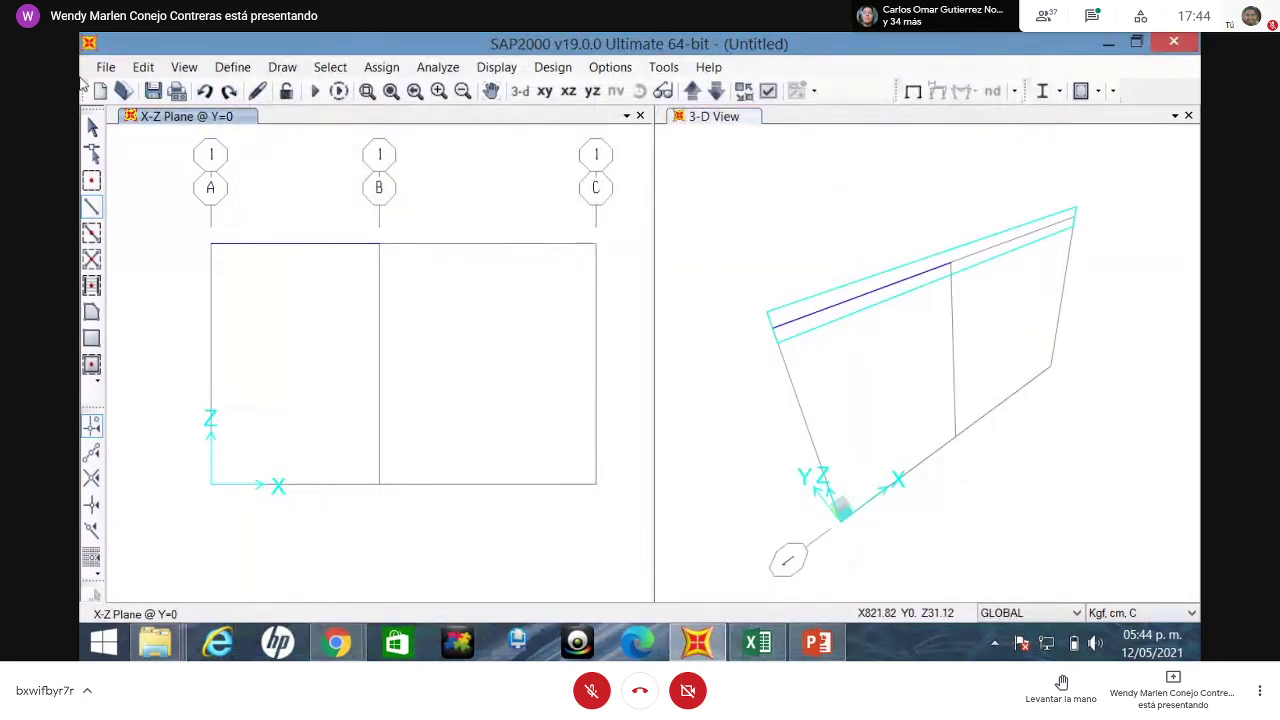
# - Draw straight frame members along the upper grid line from B to C and vertically along grid line B from the base
pyautogui.click(91, 206)
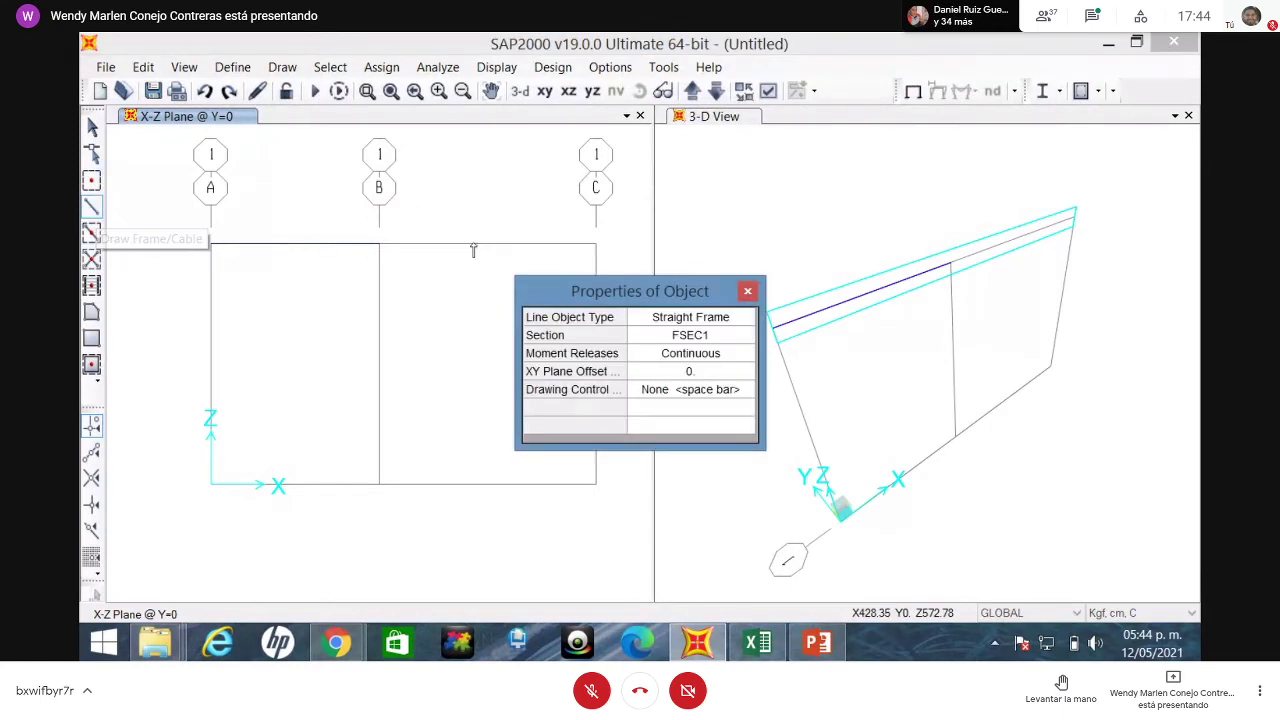
pyautogui.click(369, 243)
pyautogui.click(596, 243)
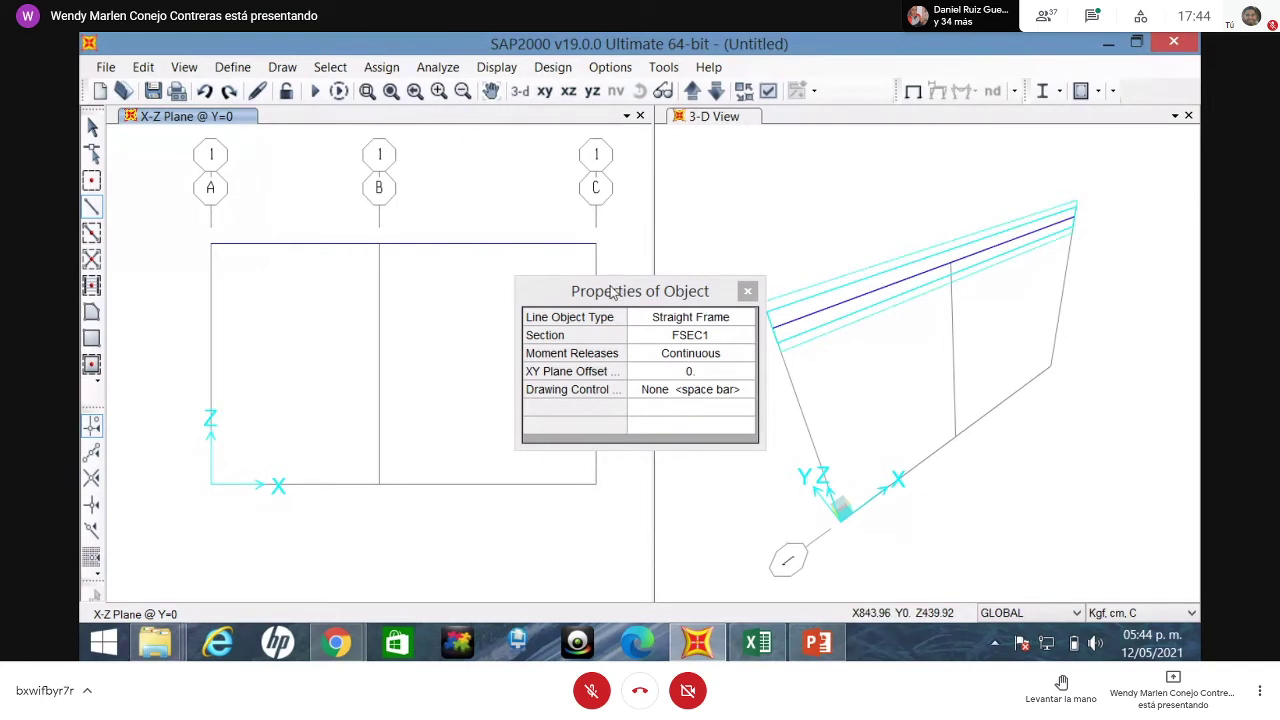
pyautogui.rightClick(639, 275)
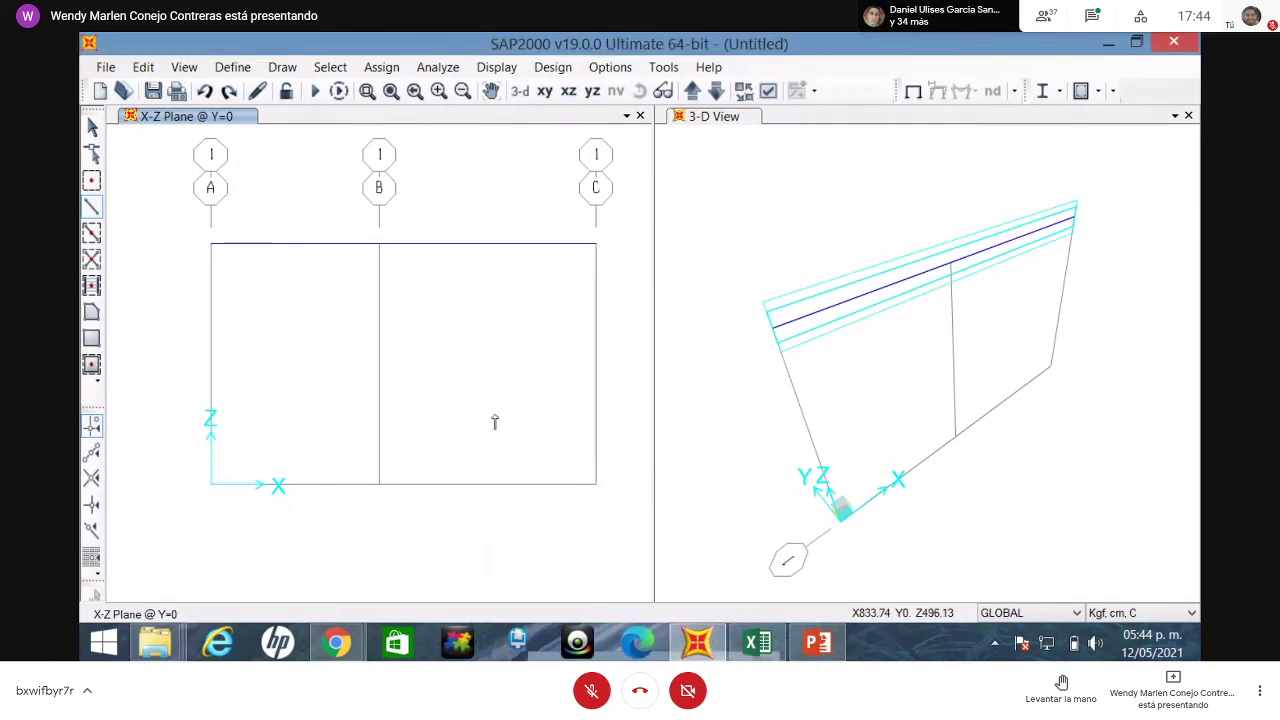
pyautogui.click(379, 484)
pyautogui.click(379, 243)
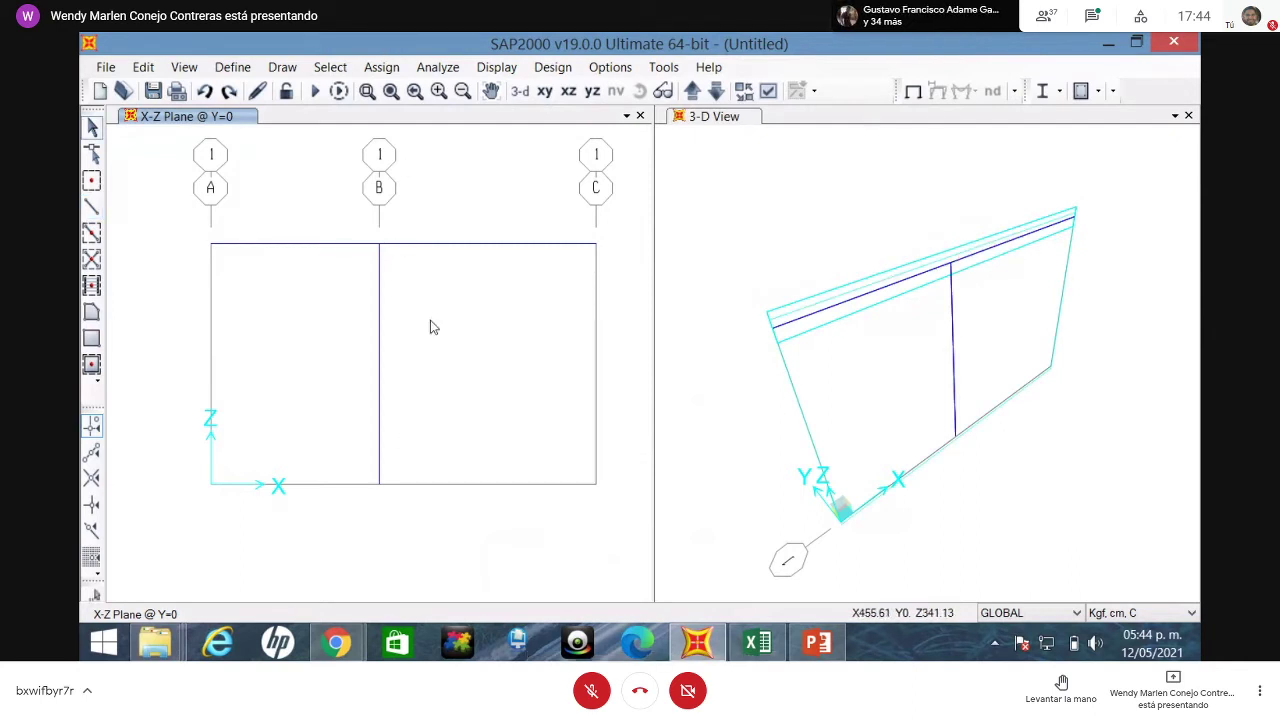
# - Add a new material of type Concrete for the United States region, keeping the default standard and grade
pyautogui.click(230, 68)
pyautogui.click(272, 90)
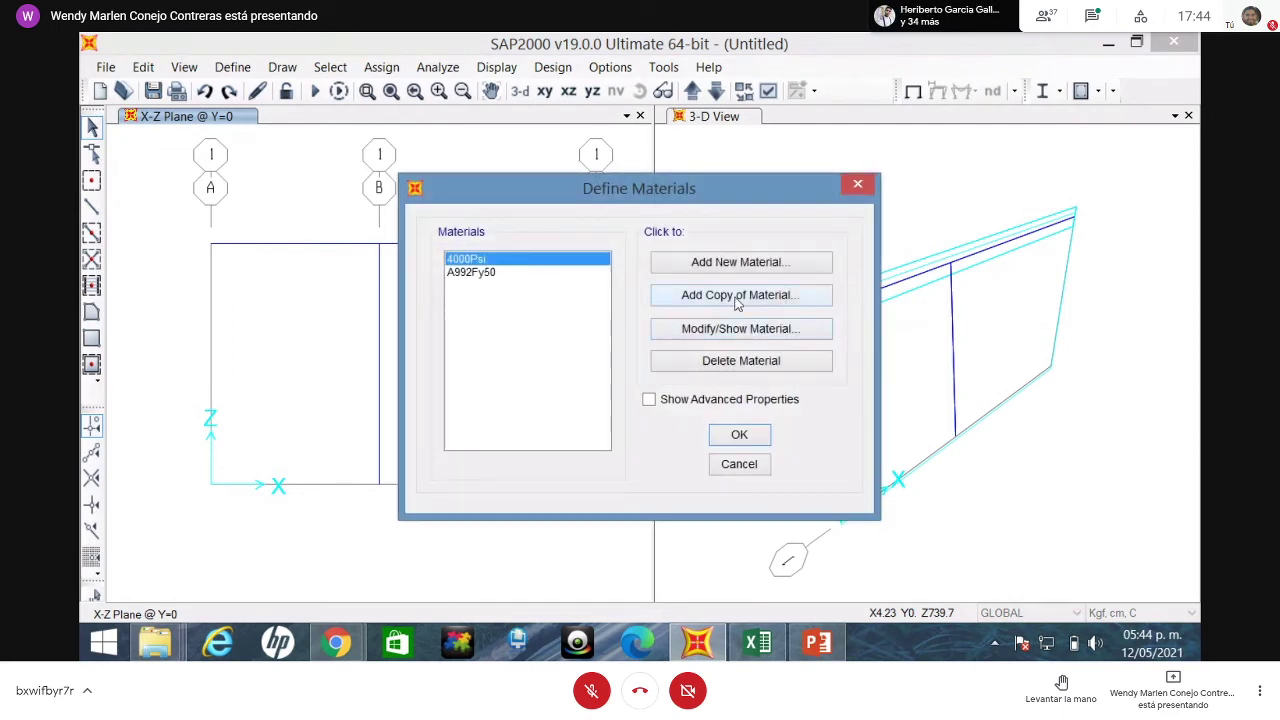
pyautogui.click(735, 295)
pyautogui.click(878, 38)
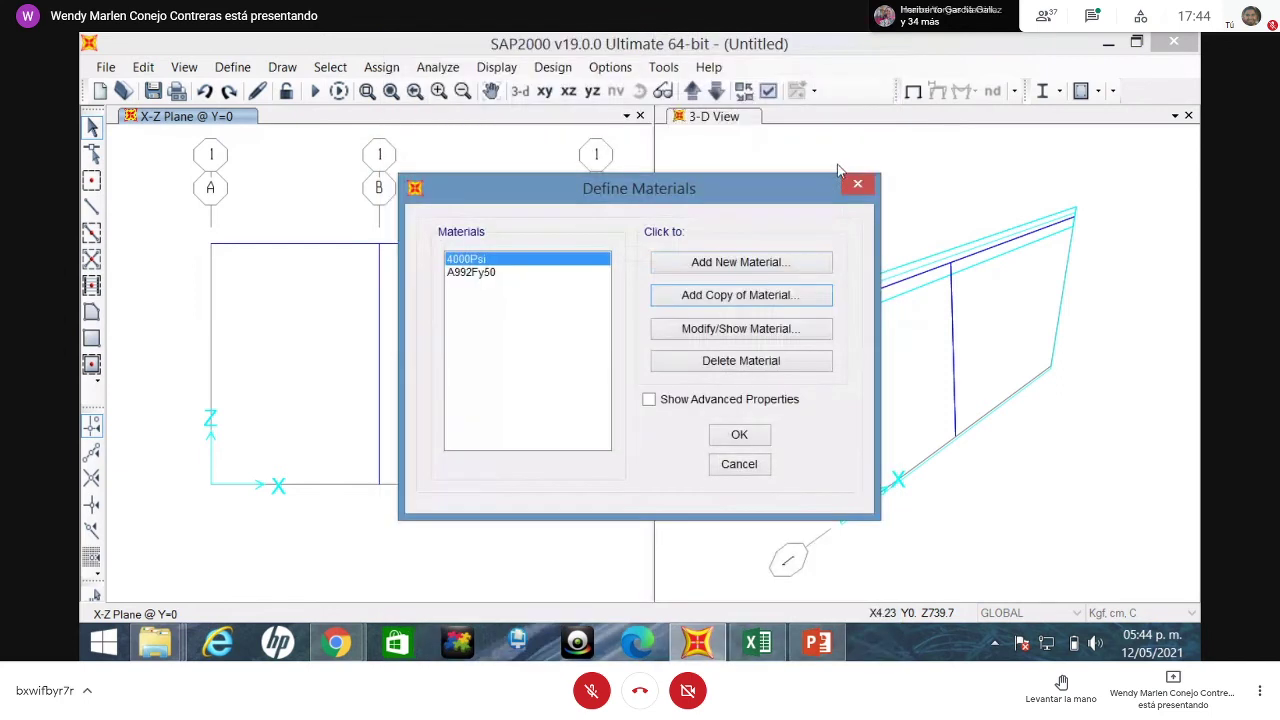
pyautogui.click(737, 264)
pyautogui.click(585, 321)
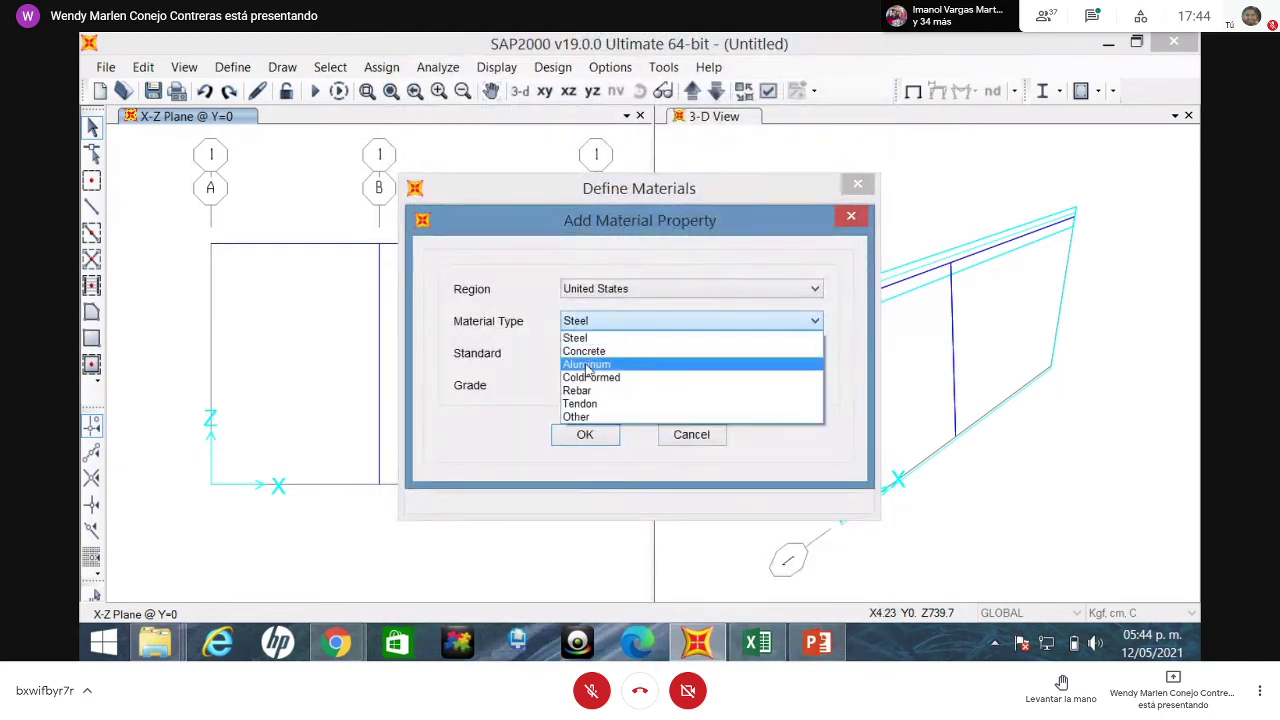
pyautogui.click(588, 349)
pyautogui.click(585, 440)
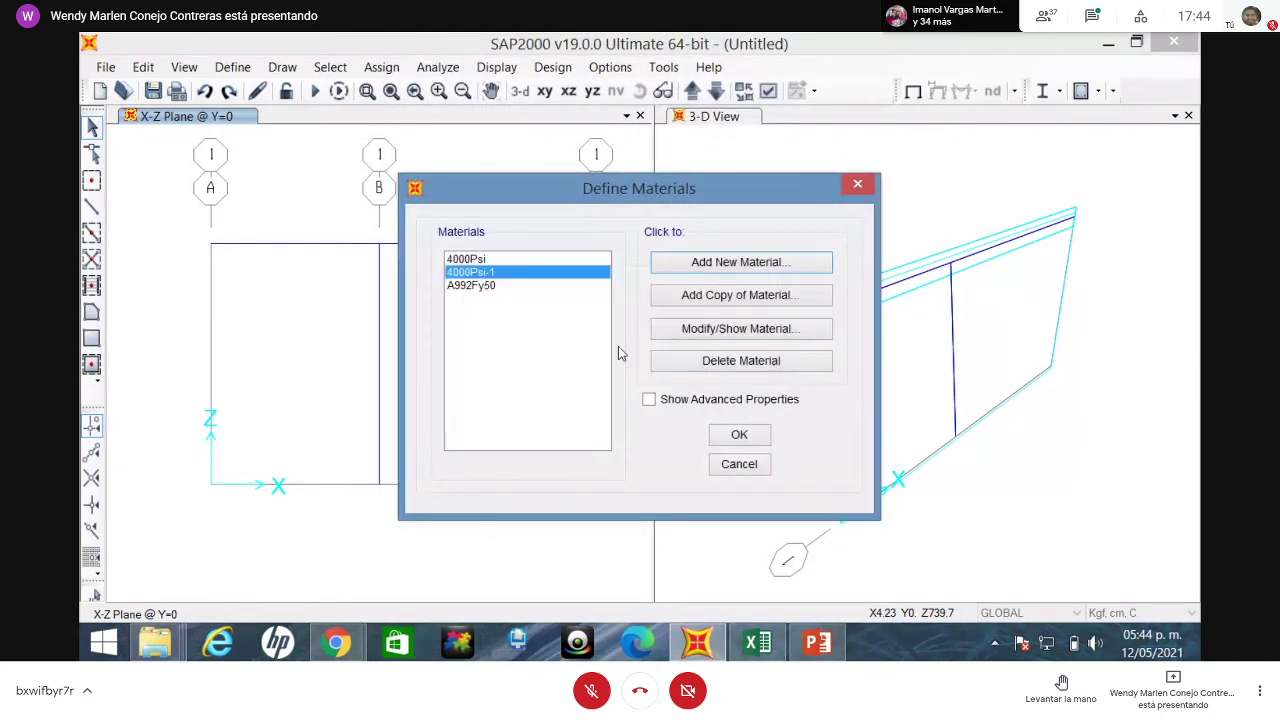
# - Rename the new concrete material as fc 250 and set its modulus of elasticity to 158000 kgf/cm²
pyautogui.click(745, 332)
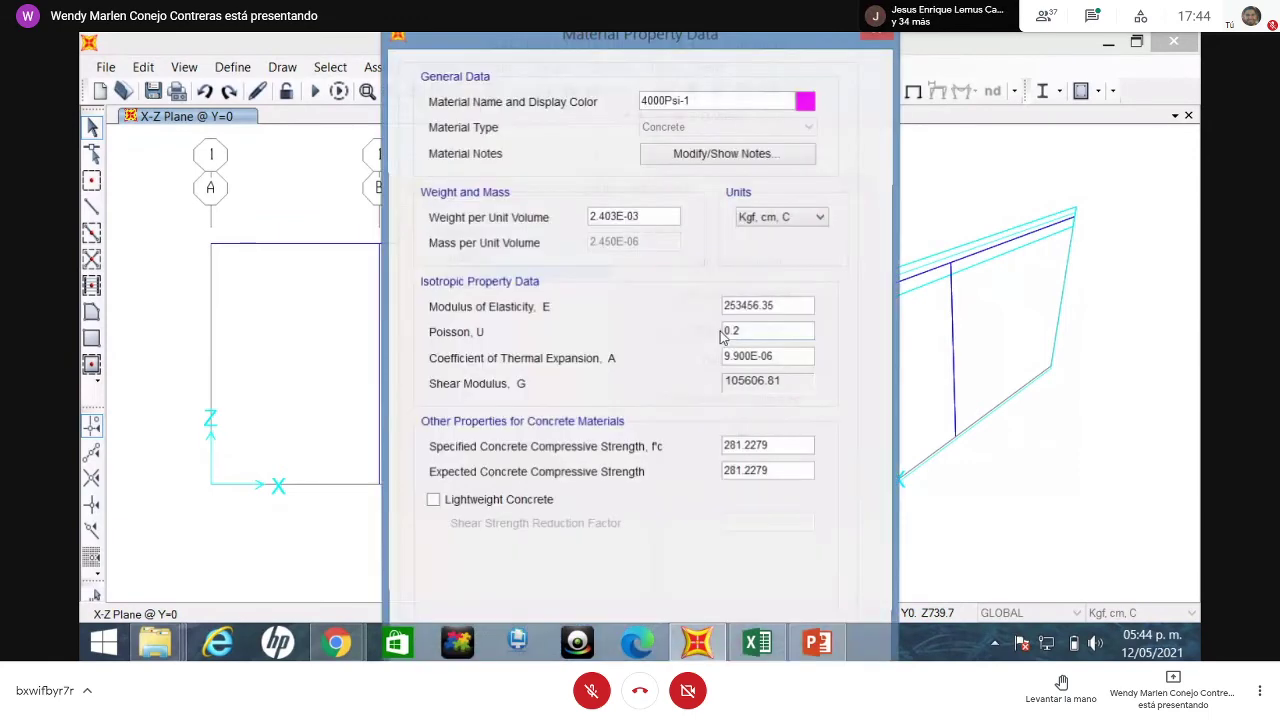
pyautogui.doubleClick(723, 101)
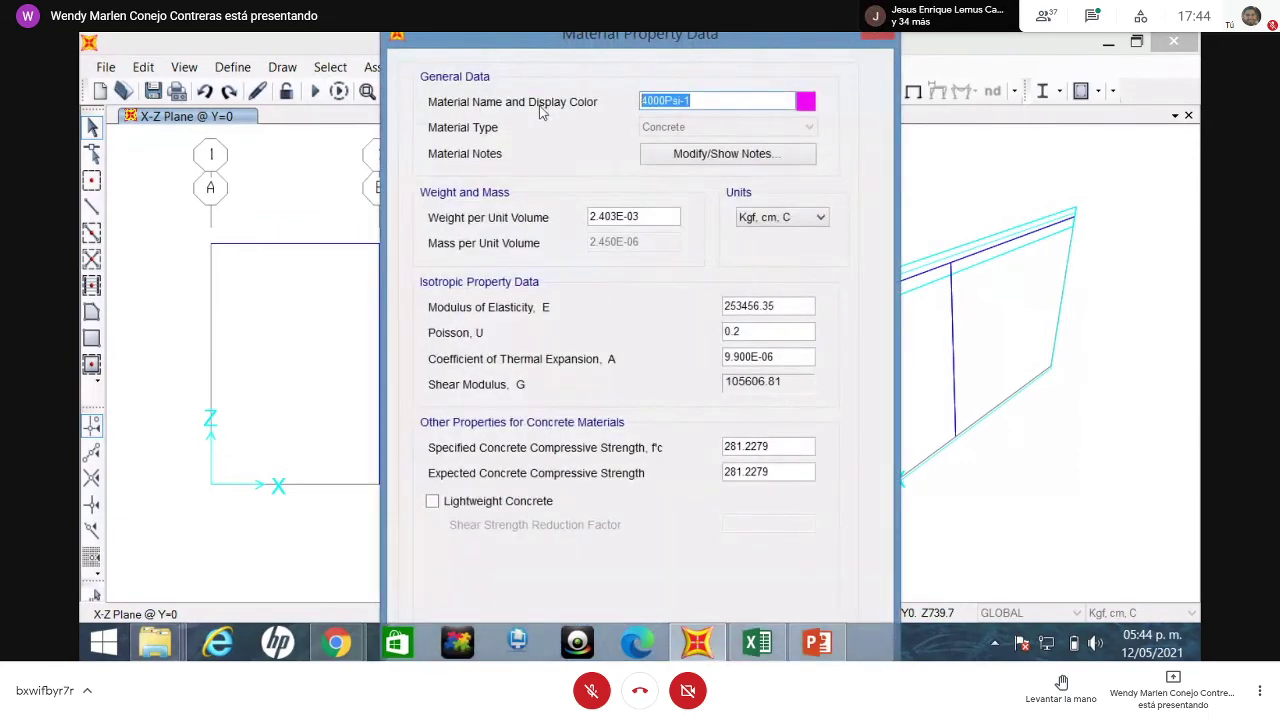
pyautogui.write('fc 2')
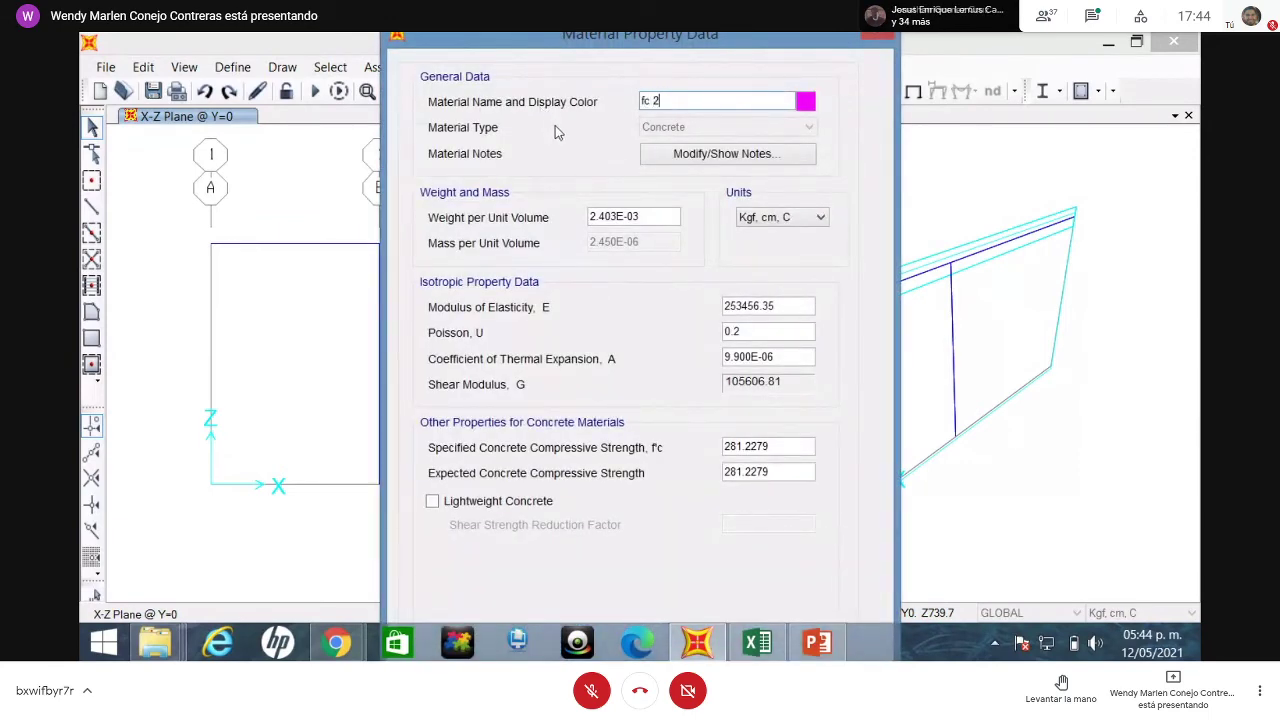
pyautogui.write('50')
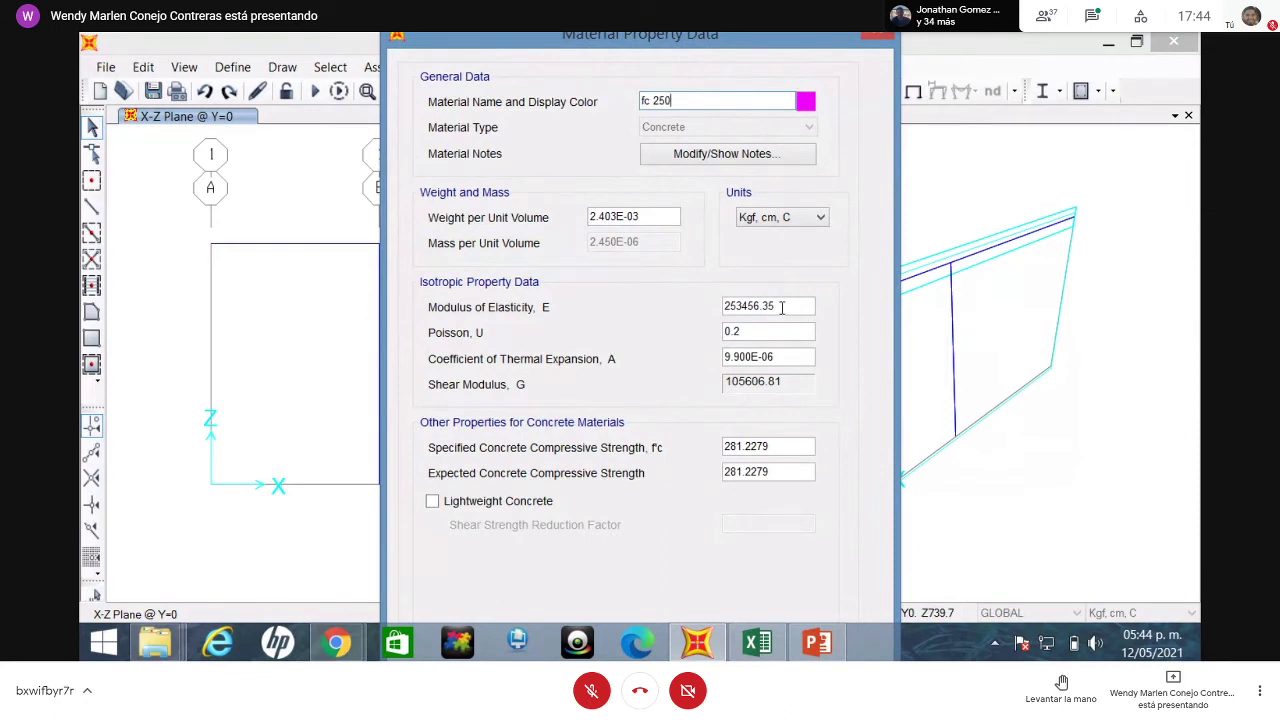
pyautogui.doubleClick(782, 307)
pyautogui.write('1')
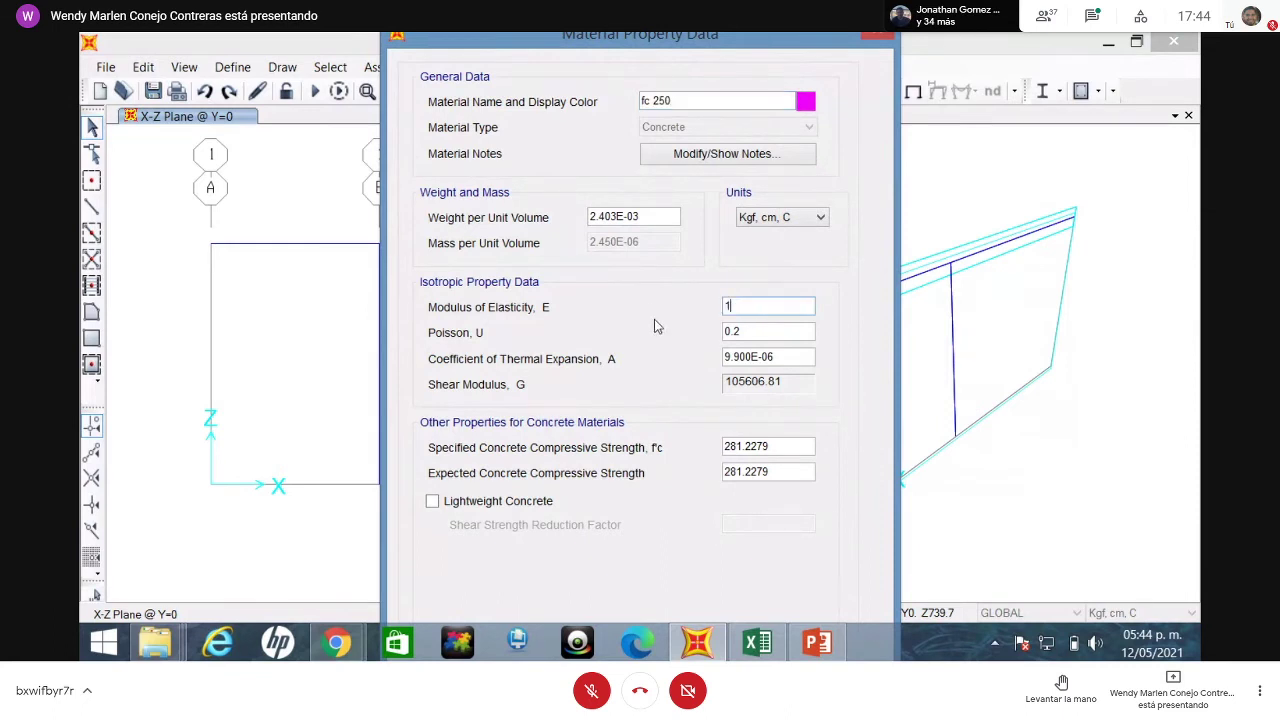
pyautogui.write('8')
pyautogui.press('BackSpace')
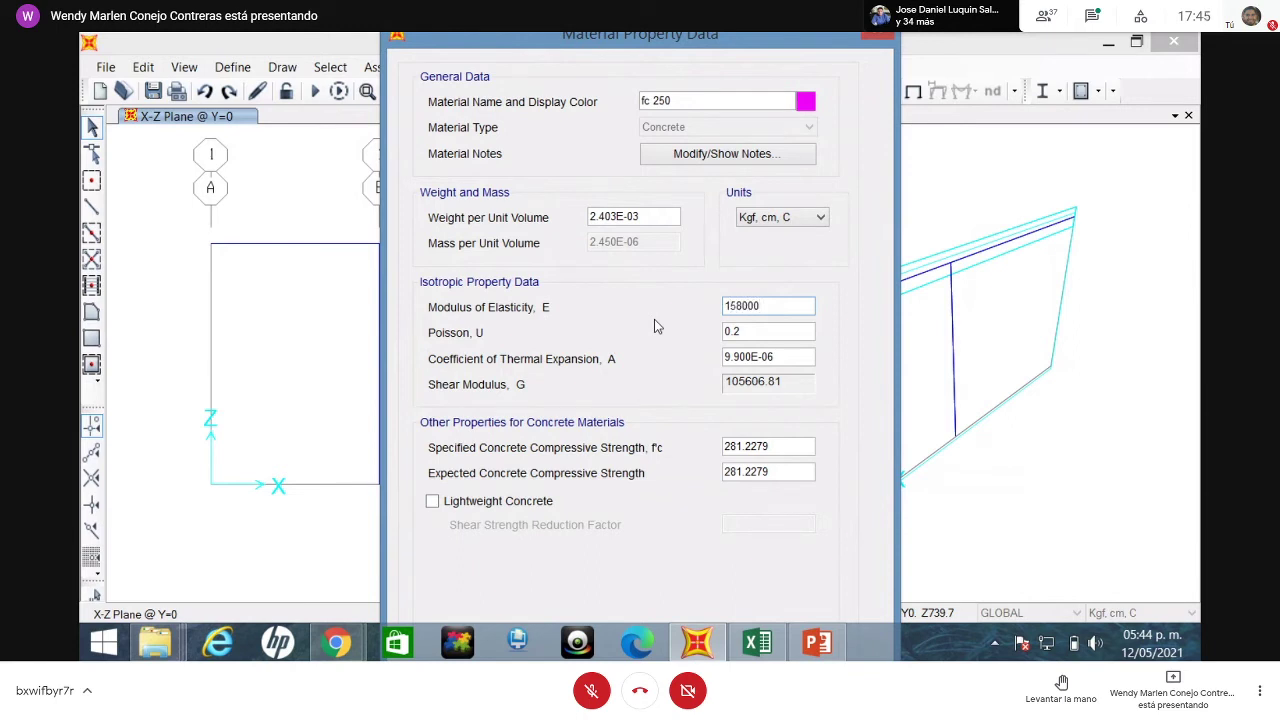
# - Set the material's specified and expected concrete compressive strengths to 250 kgf/cm² and accept the material definitions
pyautogui.doubleClick(791, 450)
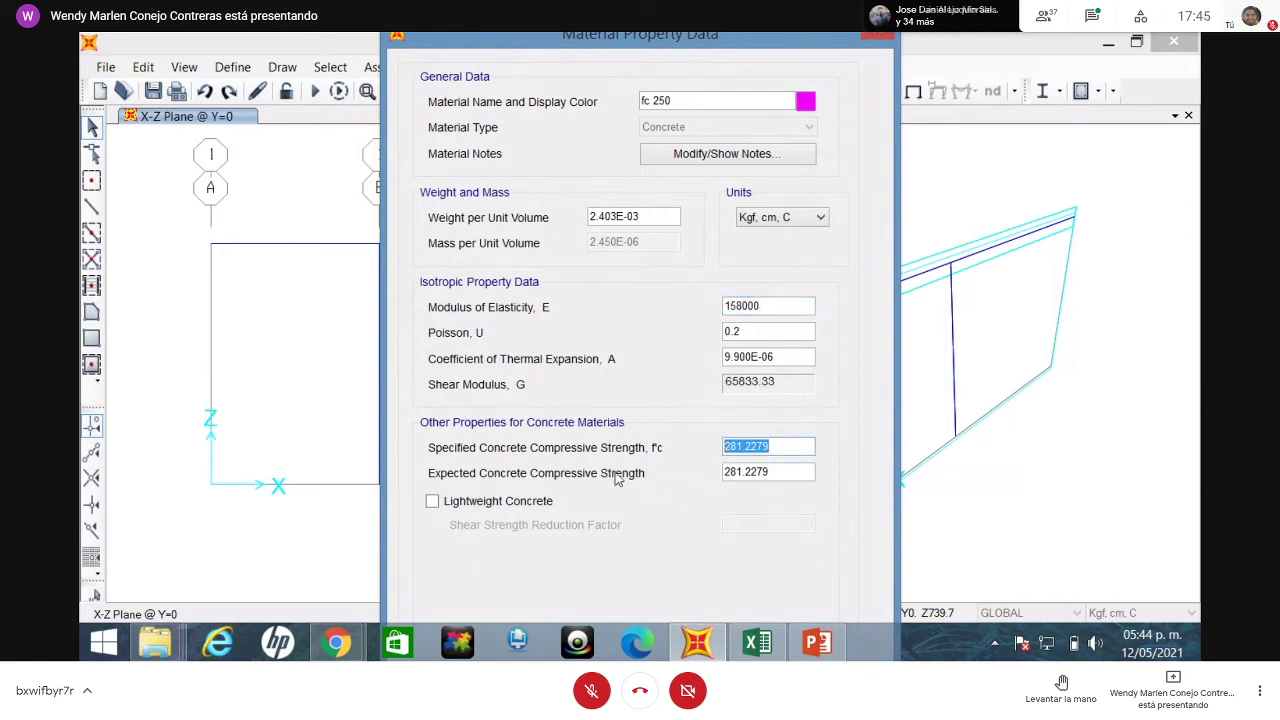
pyautogui.write('250')
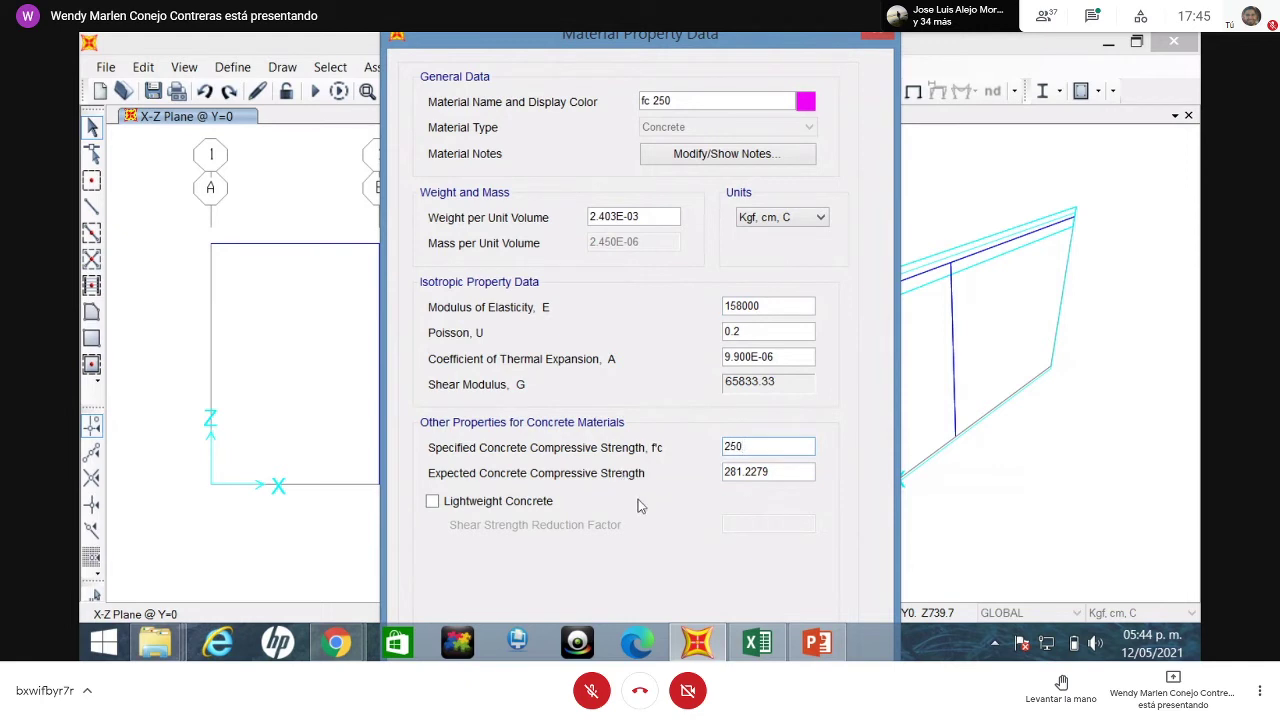
pyautogui.doubleClick(747, 473)
pyautogui.write('250')
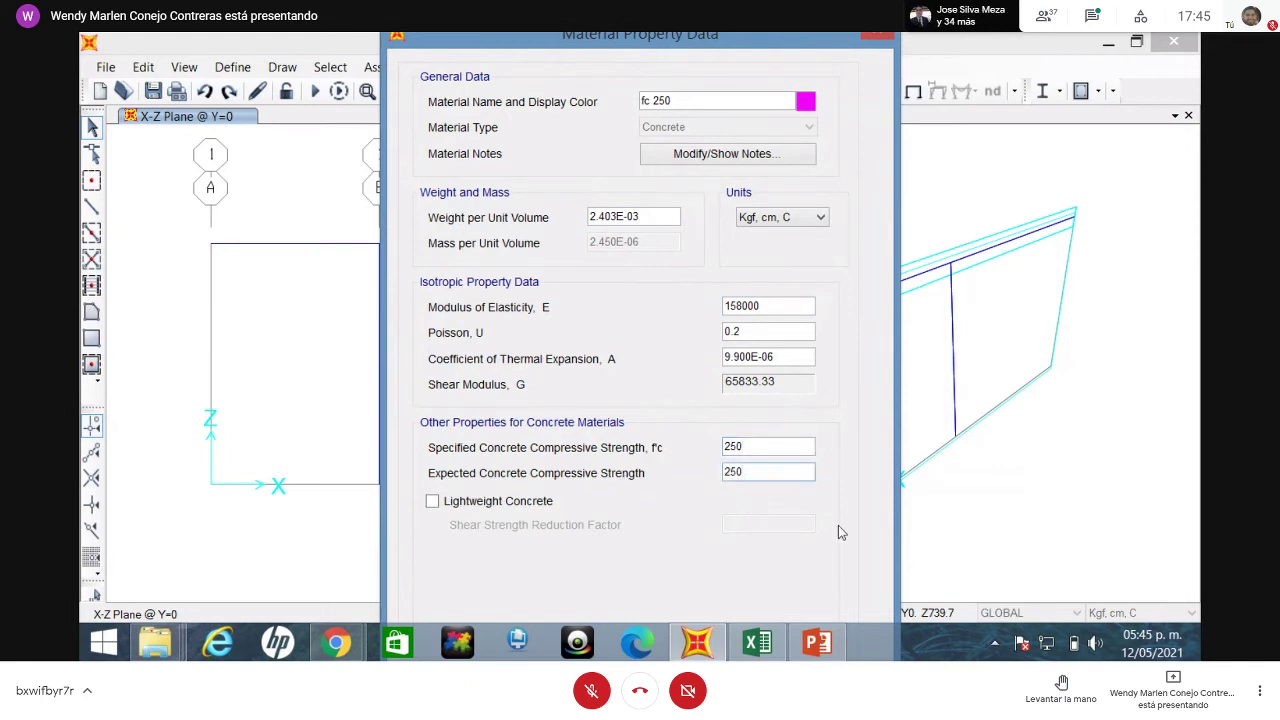
pyautogui.press('Return')
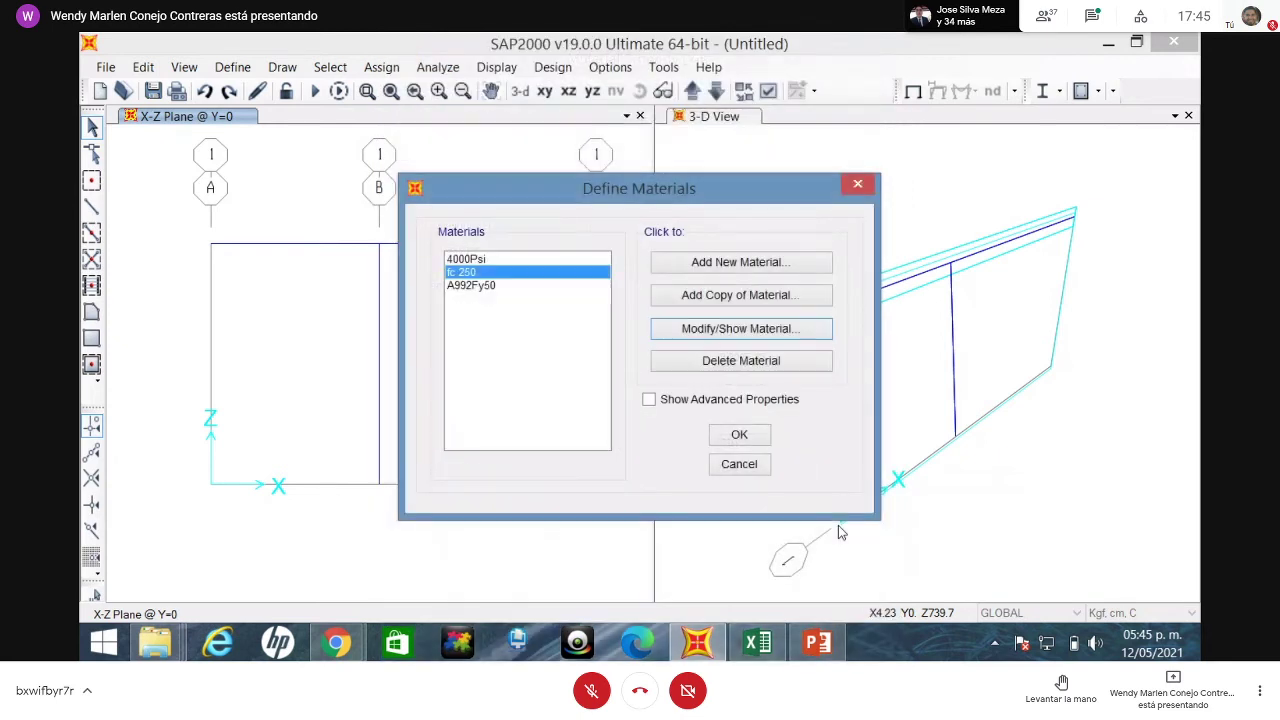
pyautogui.click(739, 434)
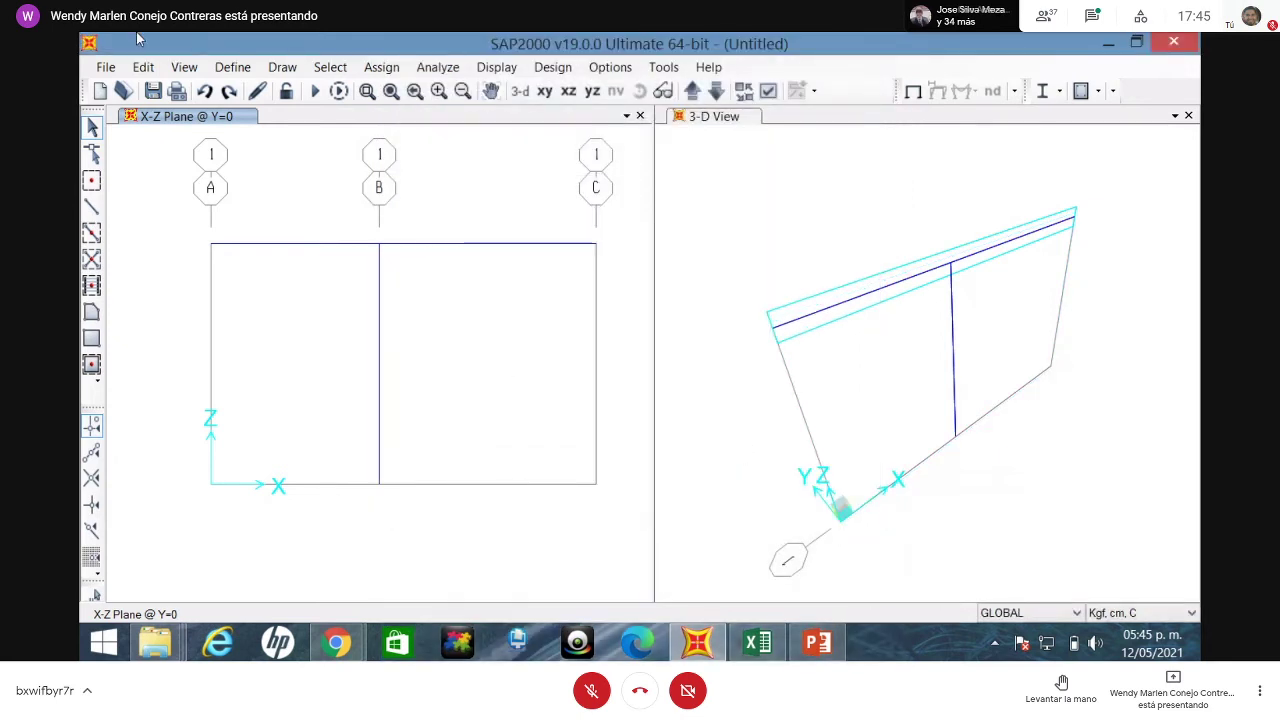
# - Add a rectangular concrete frame section property named viga 25x50
pyautogui.click(236, 70)
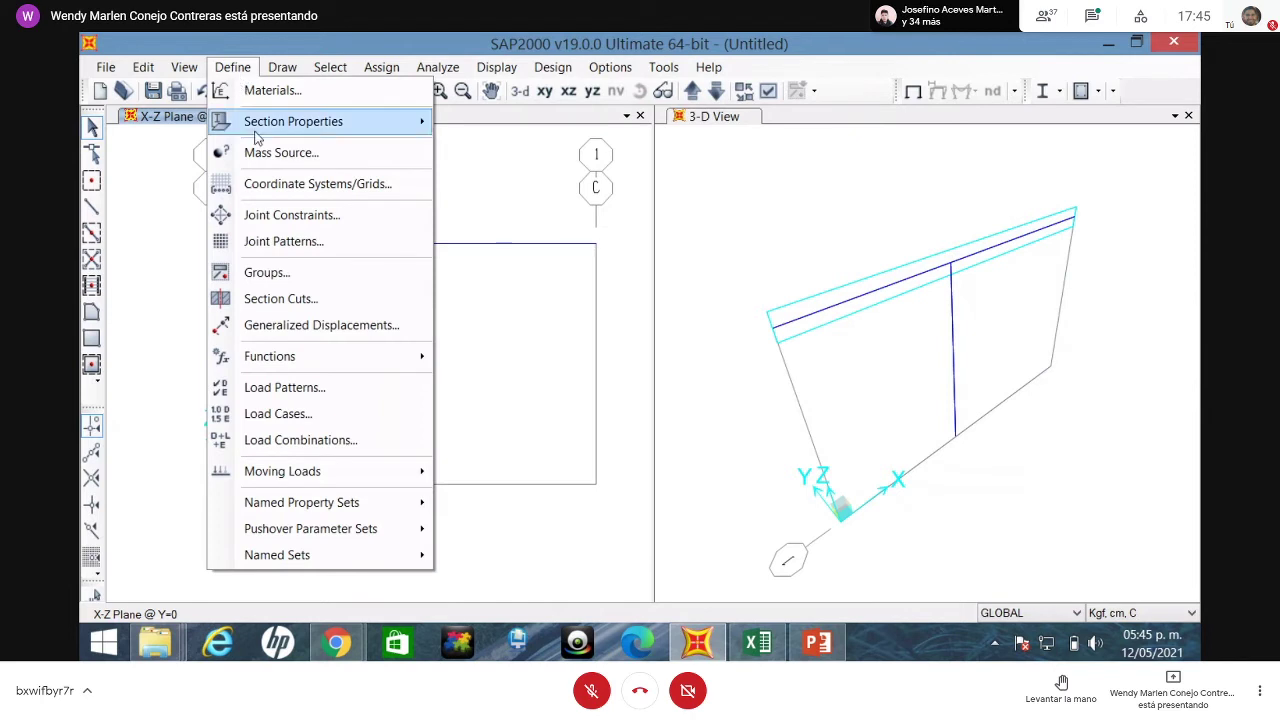
pyautogui.moveTo(330, 121)
pyautogui.click(496, 121)
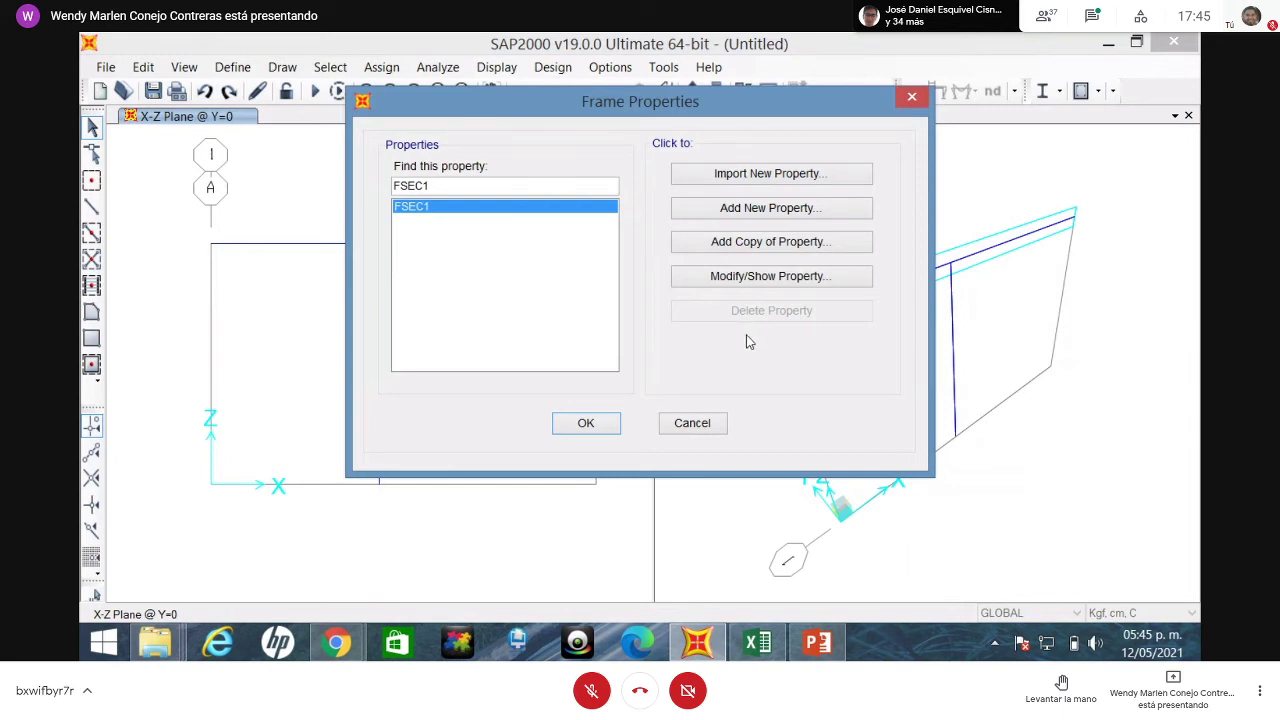
pyautogui.click(740, 209)
pyautogui.click(709, 134)
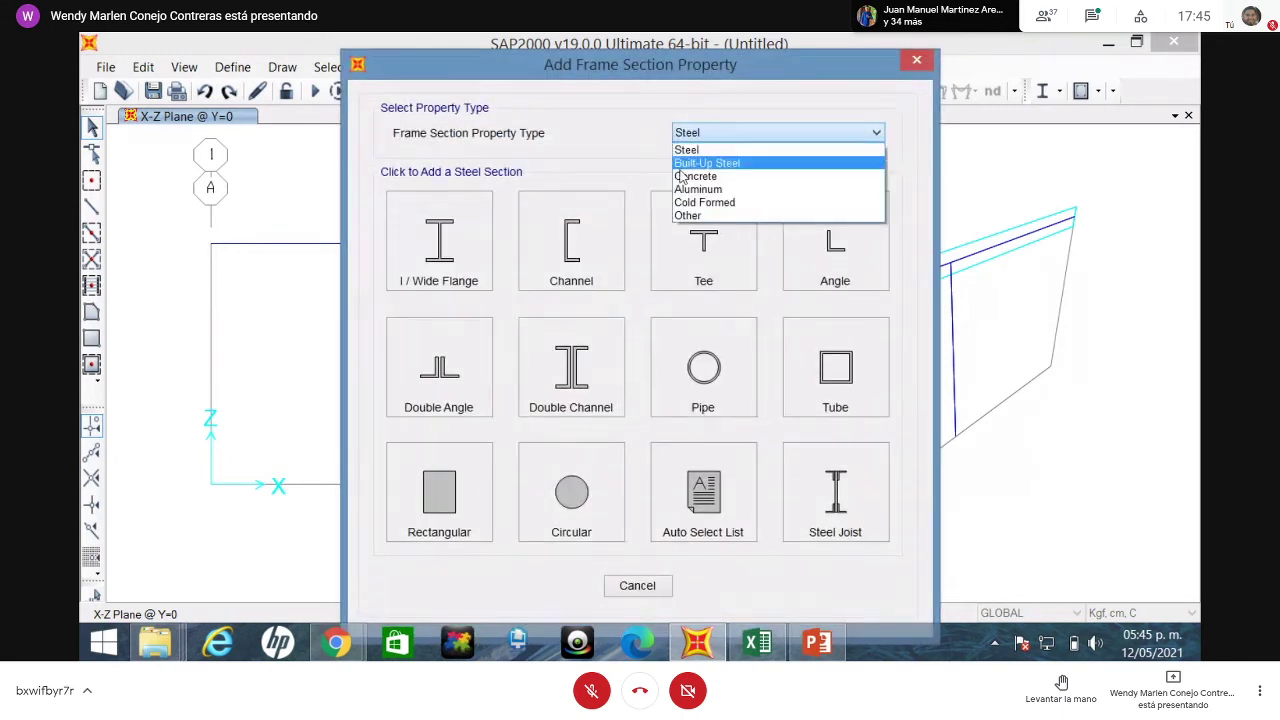
pyautogui.click(705, 178)
pyautogui.click(463, 235)
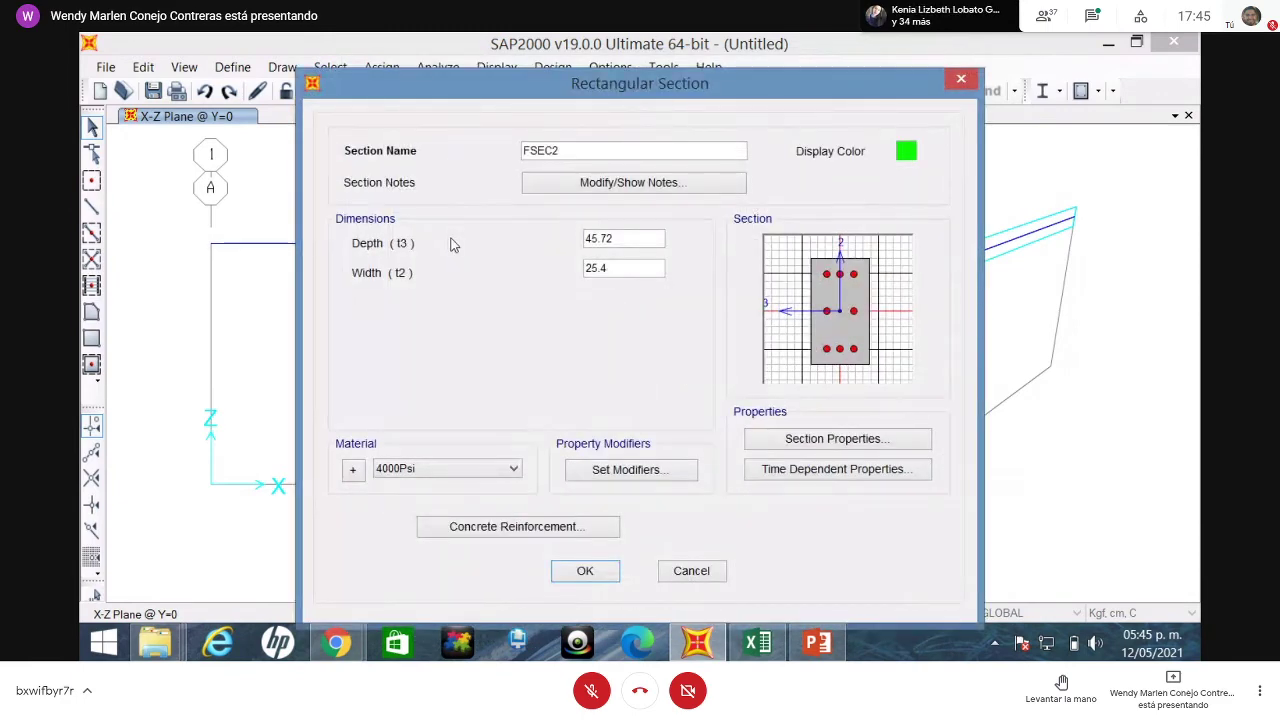
pyautogui.doubleClick(607, 152)
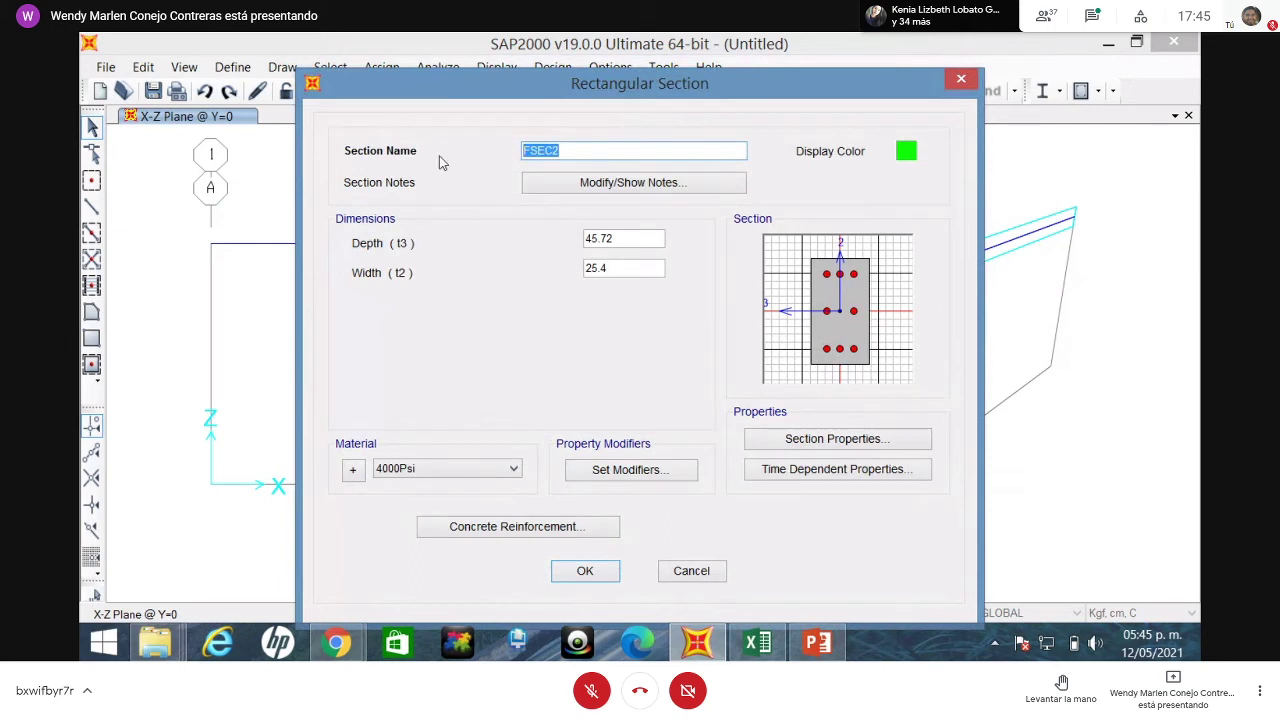
pyautogui.write('viga 25x50')
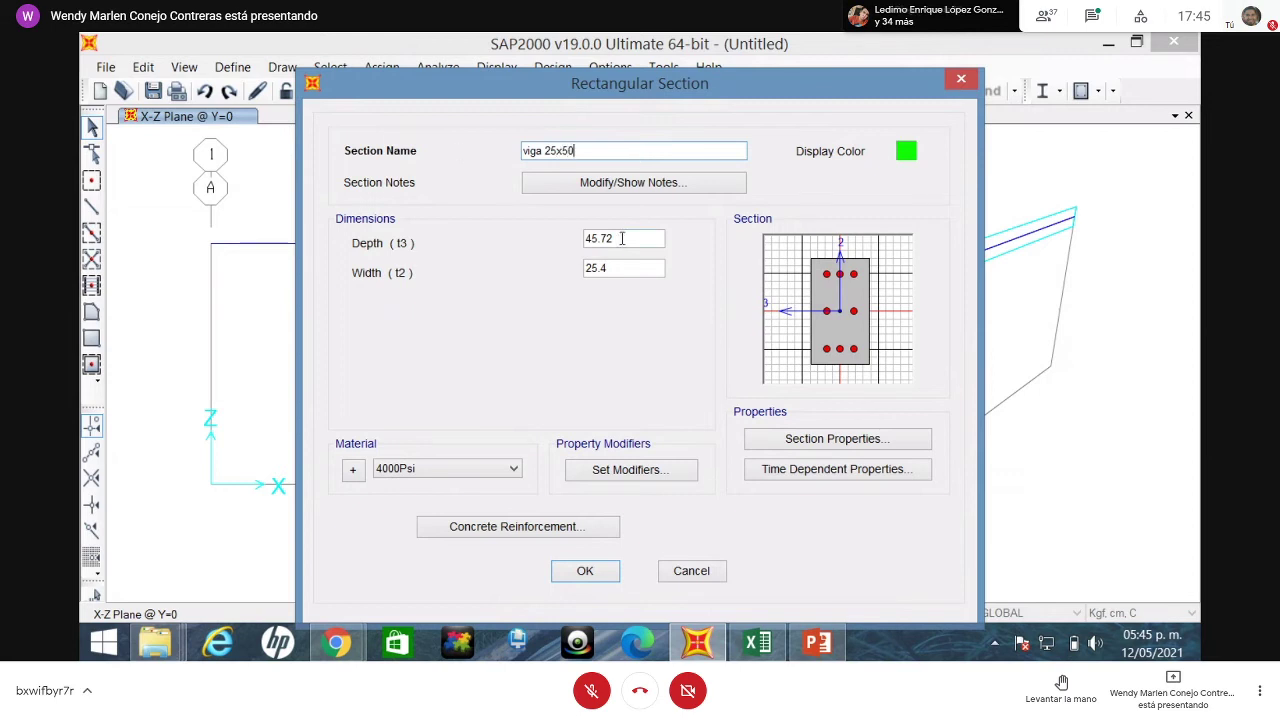
# - Set the beam section's depth to 50 cm and width to 25 cm, and assign it the fc 250 material
pyautogui.moveTo(615, 238); pyautogui.dragTo(577, 270)
pyautogui.write('50')
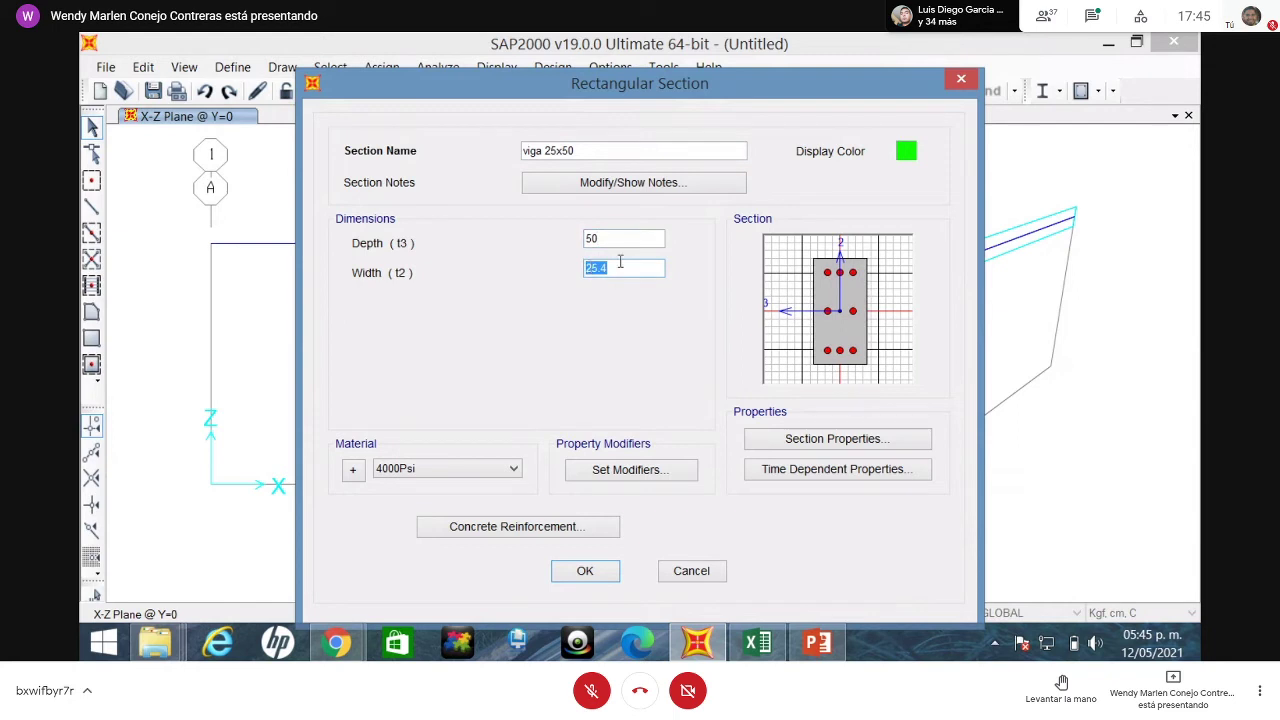
pyautogui.click(626, 268)
pyautogui.press('BackSpace')
pyautogui.press('BackSpace')
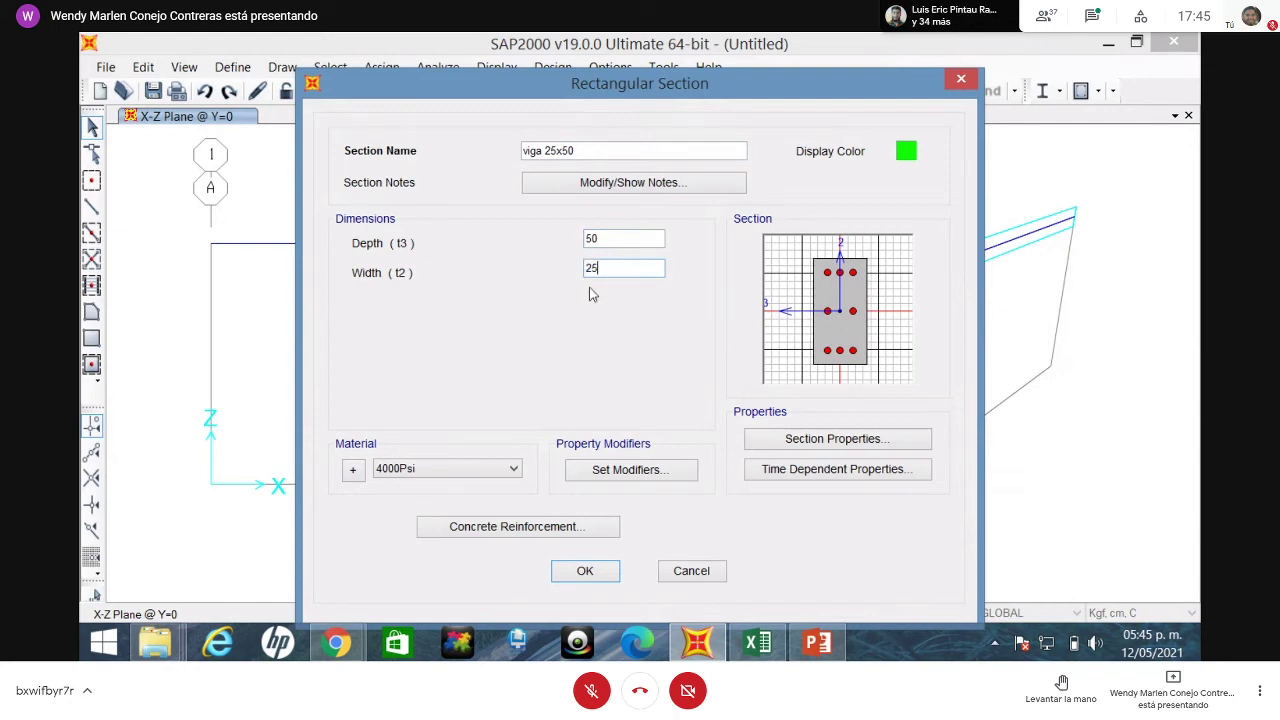
pyautogui.click(490, 469)
pyautogui.click(424, 526)
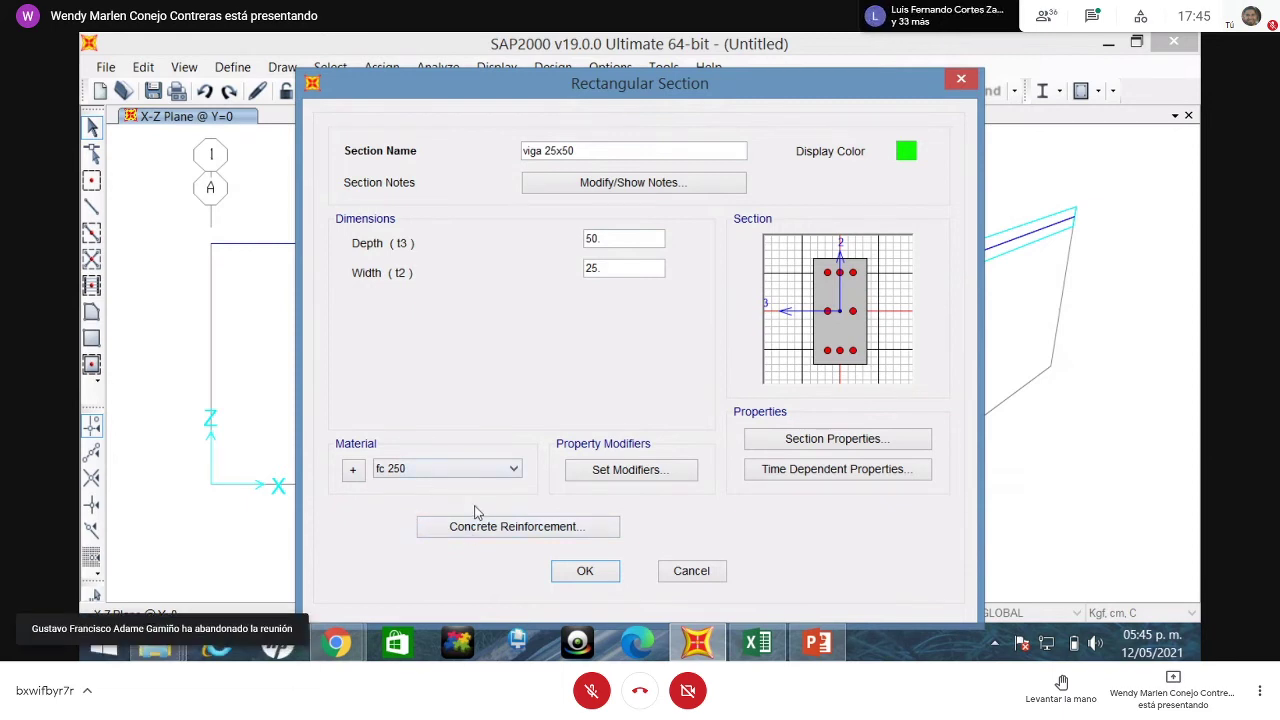
# - Set the section's reinforcement design type to Beam (M3 Design Only) and accept the section
pyautogui.click(466, 524)
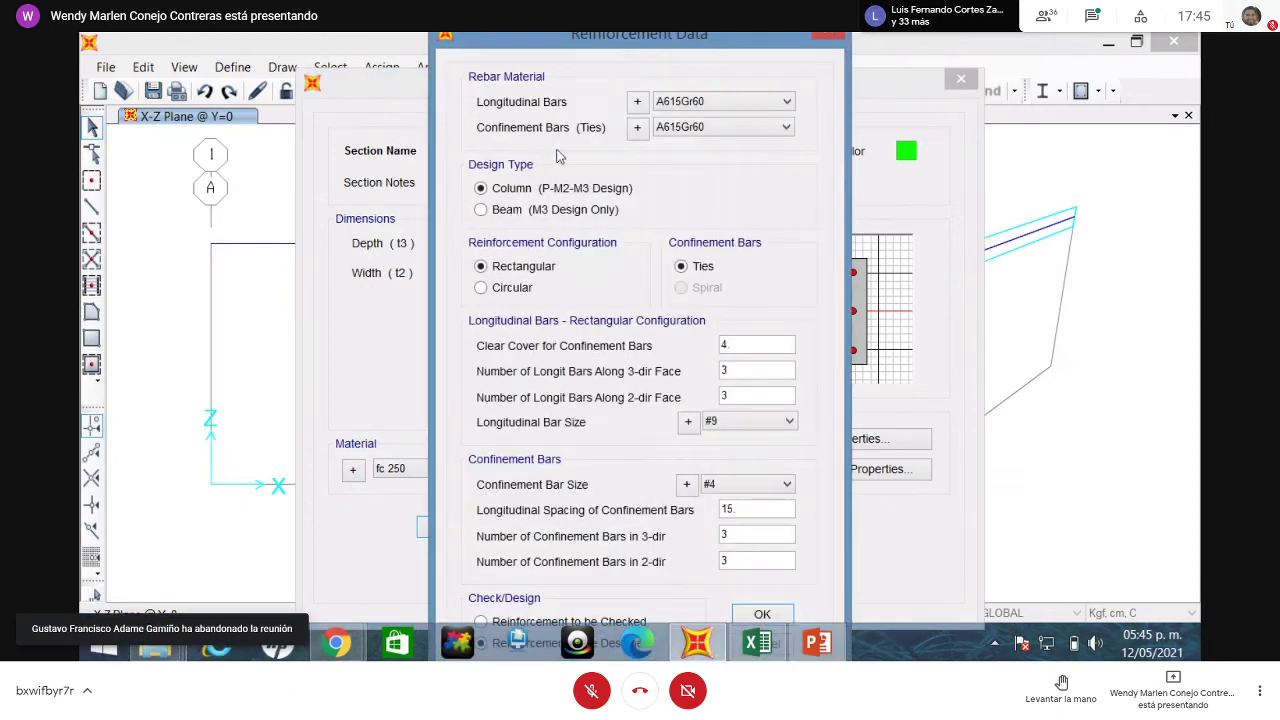
pyautogui.click(530, 210)
pyautogui.click(586, 452)
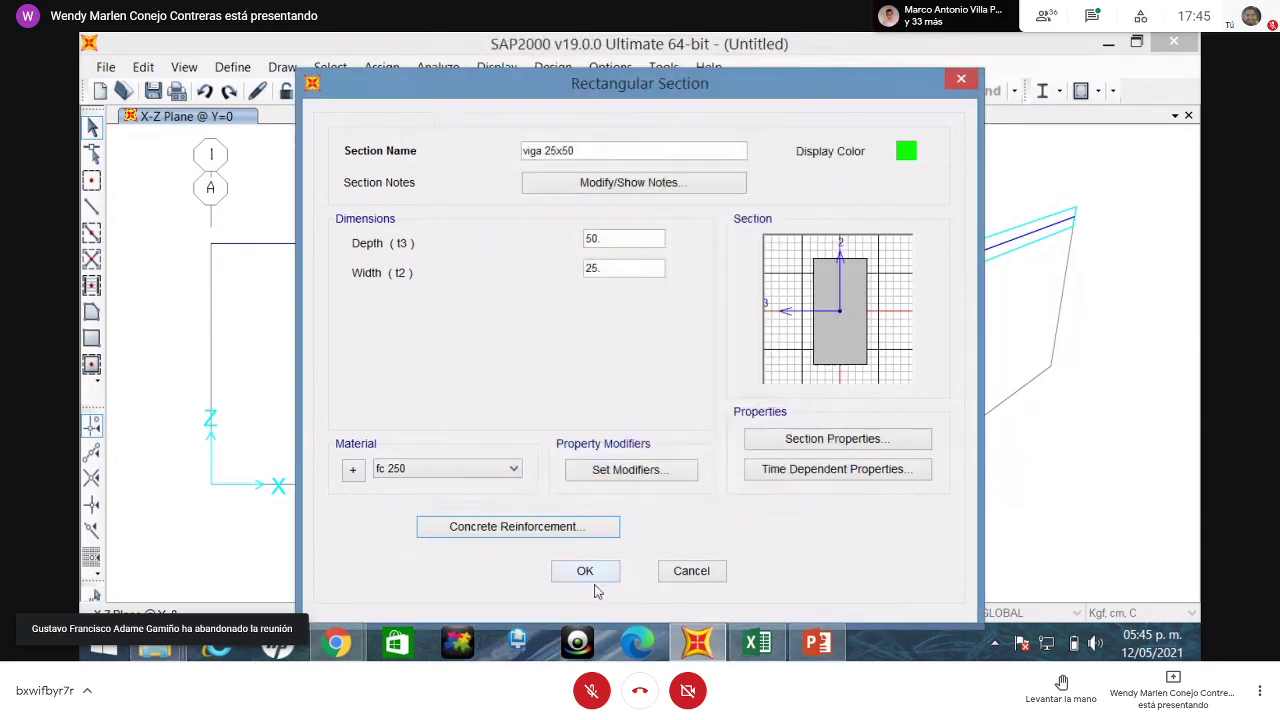
pyautogui.click(593, 582)
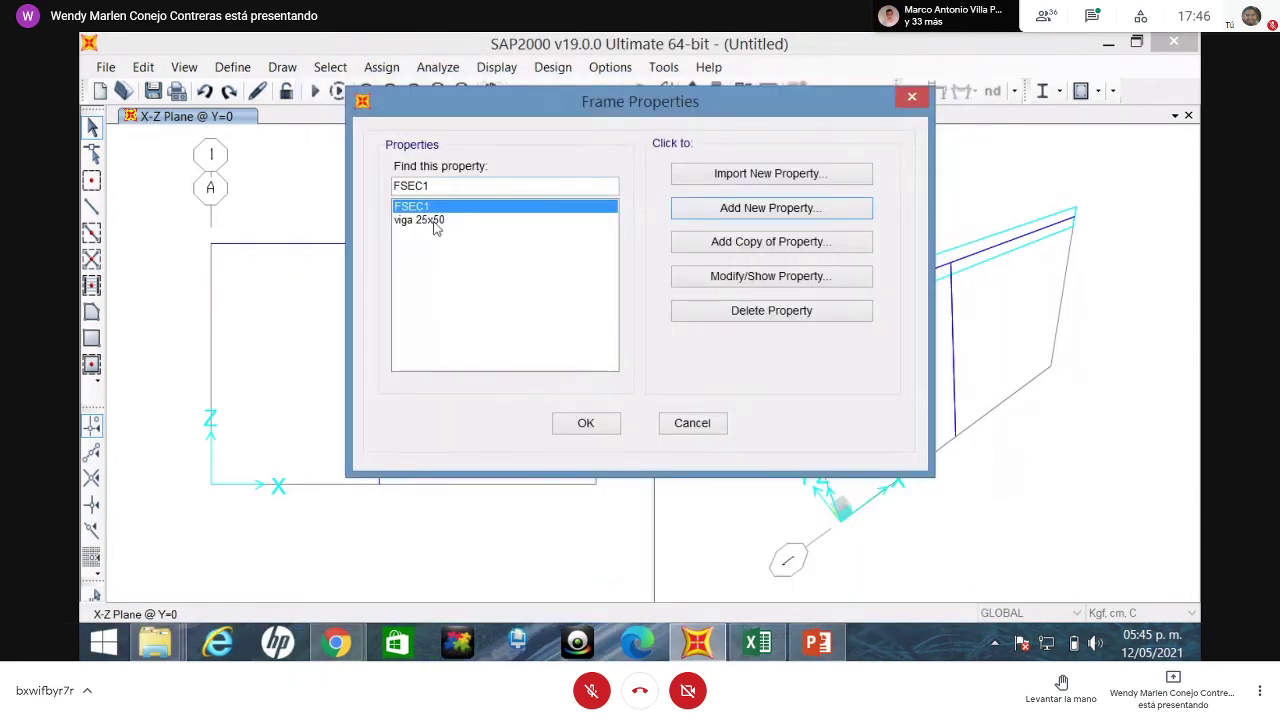
# - Copy the viga 25x50 section as a new section named col. 25x40 and set its depth to 40 cm
pyautogui.click(810, 243)
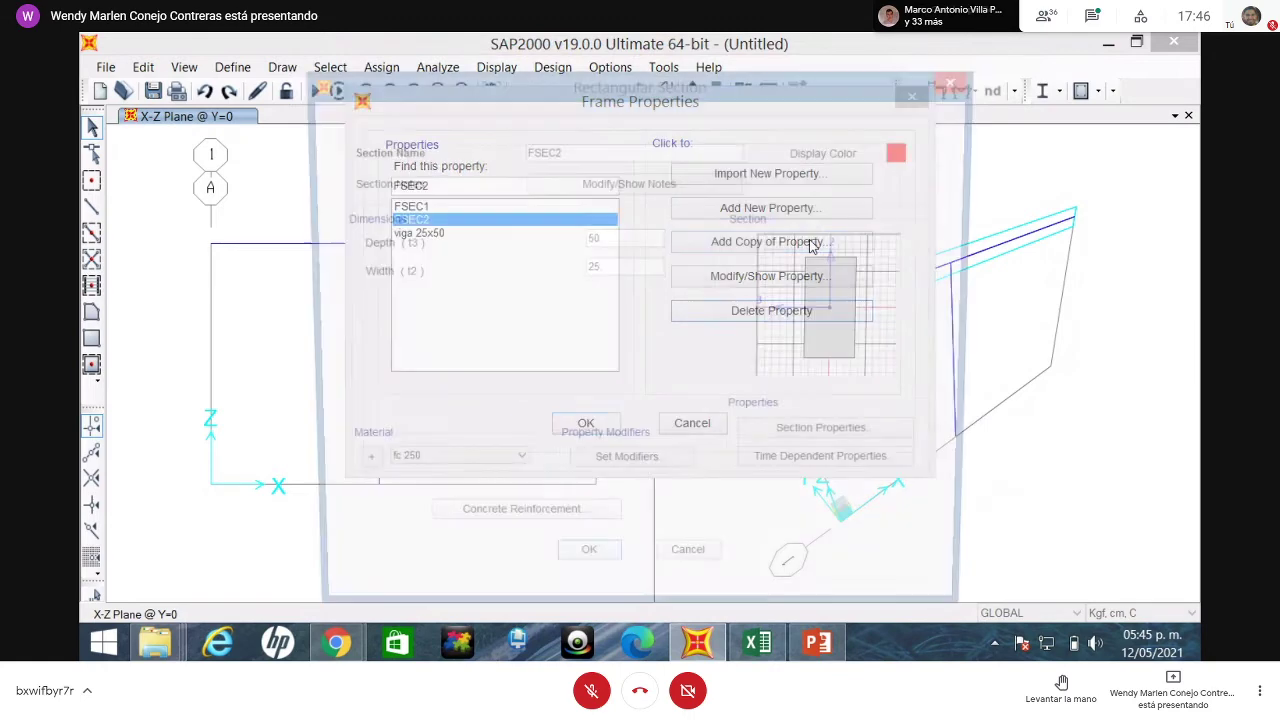
pyautogui.doubleClick(575, 151)
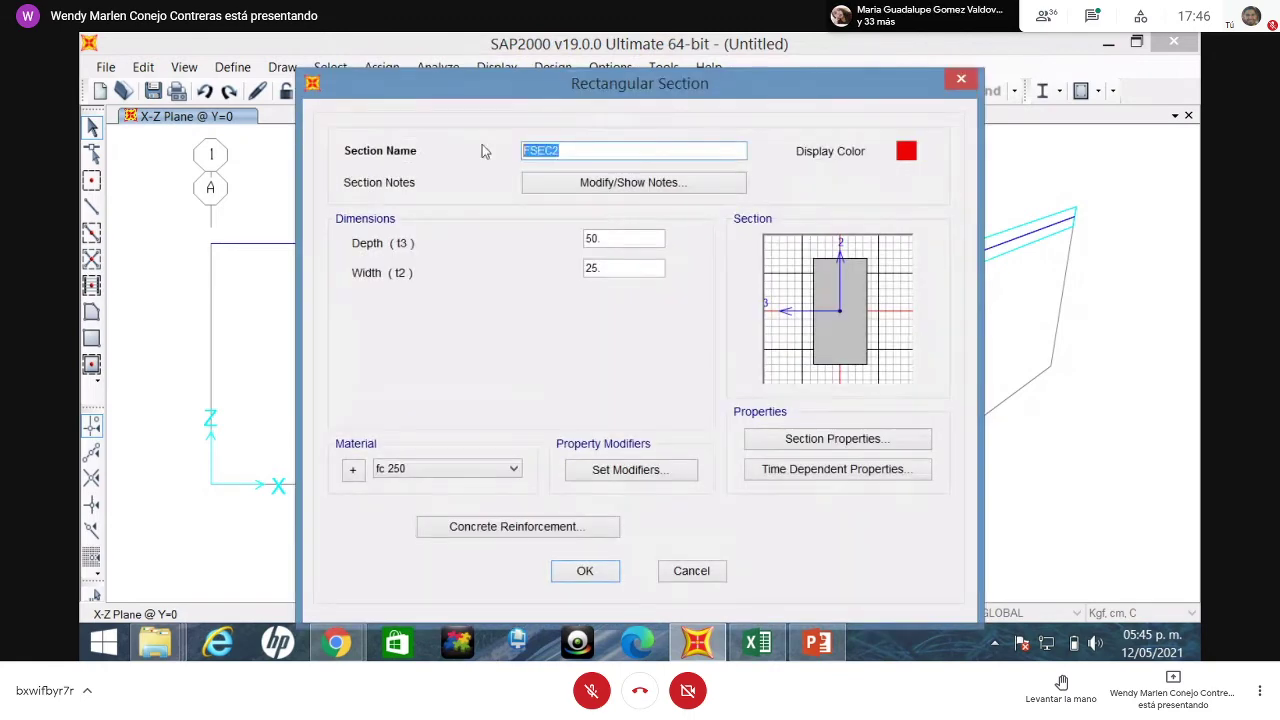
pyautogui.write('col. 25x40')
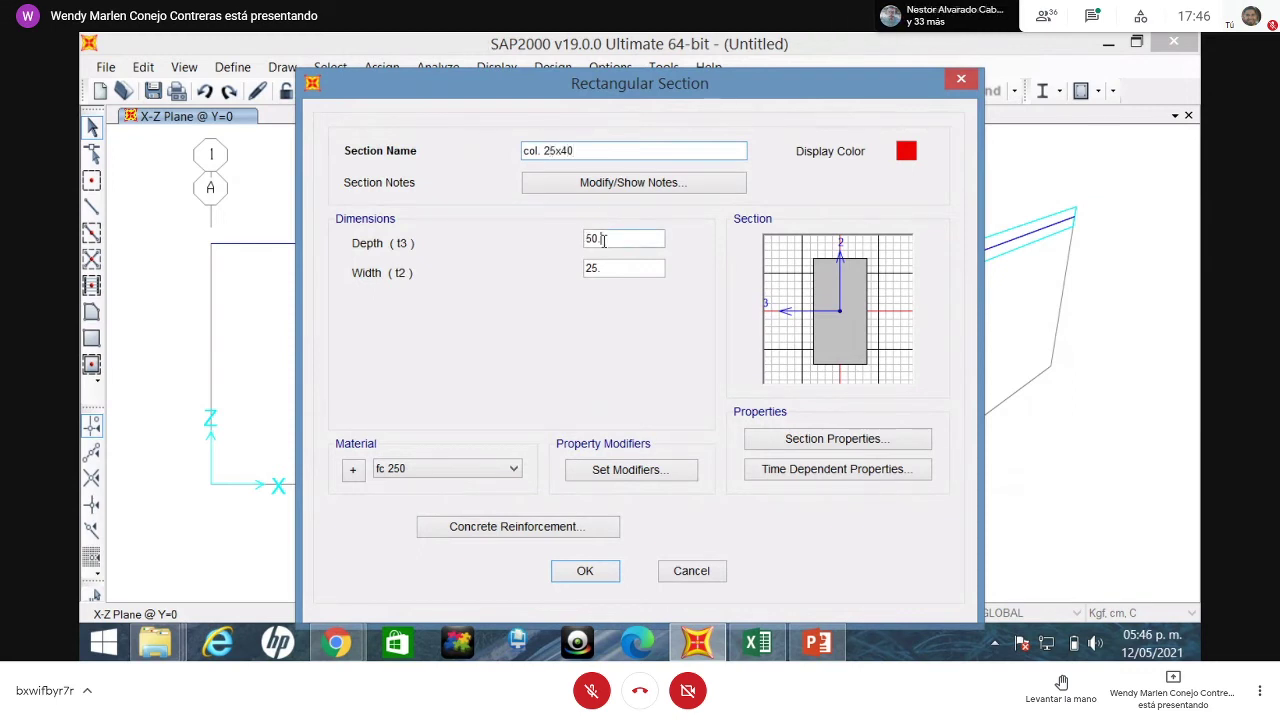
pyautogui.moveTo(602, 240); pyautogui.dragTo(533, 245)
pyautogui.write('40')
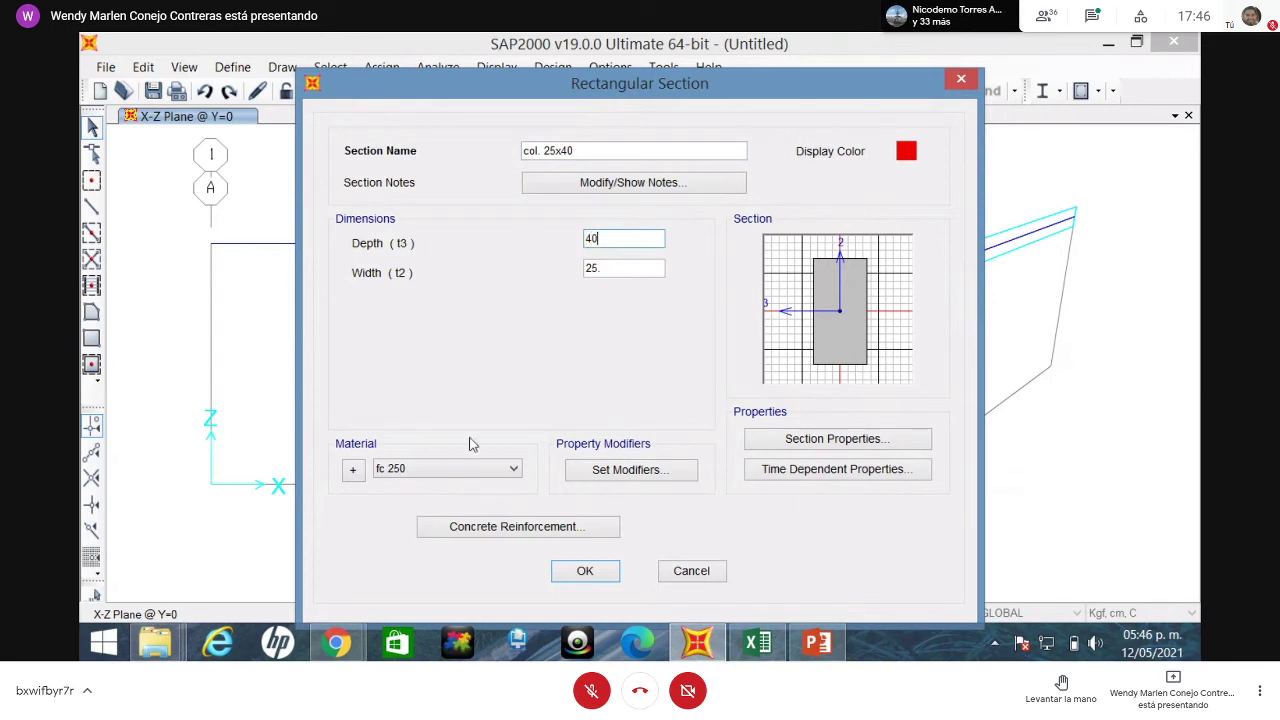
pyautogui.click(449, 472)
pyautogui.click(449, 472)
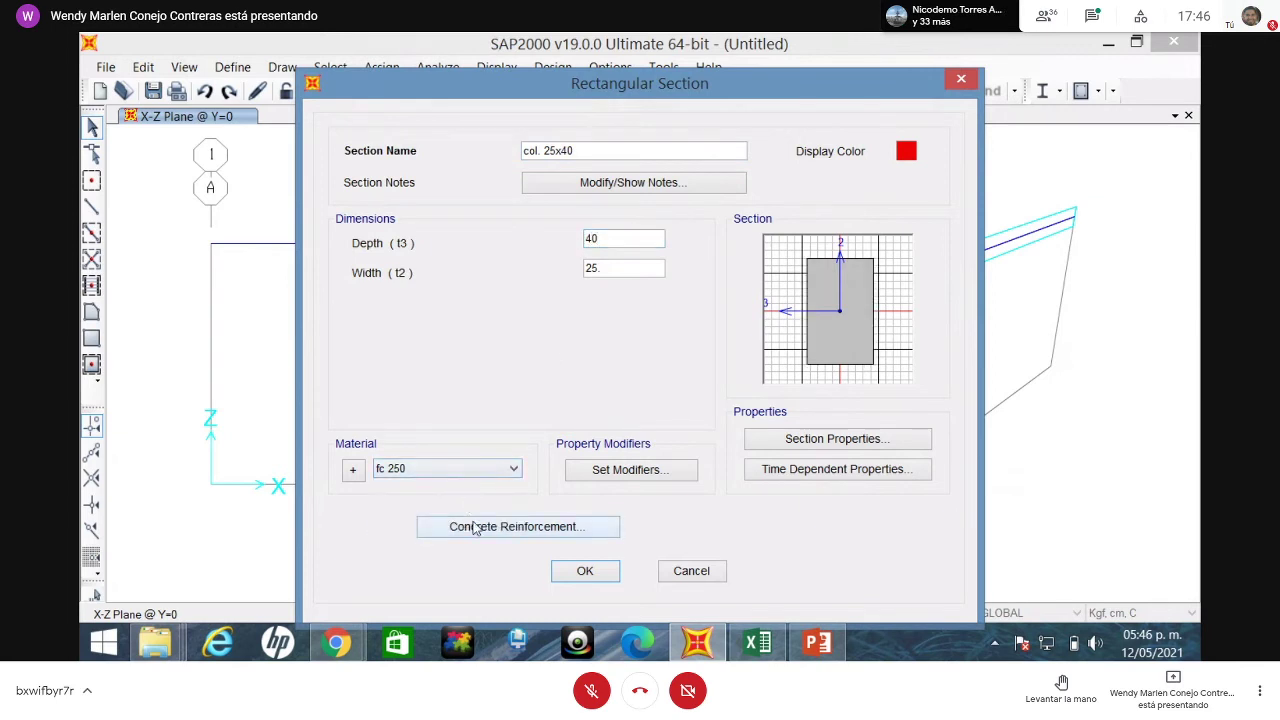
# - Set the col. 25x40 section's reinforcement design type to Column (P-M2-M3 Design) and accept the frame section definitions
pyautogui.click(476, 528)
pyautogui.click(502, 192)
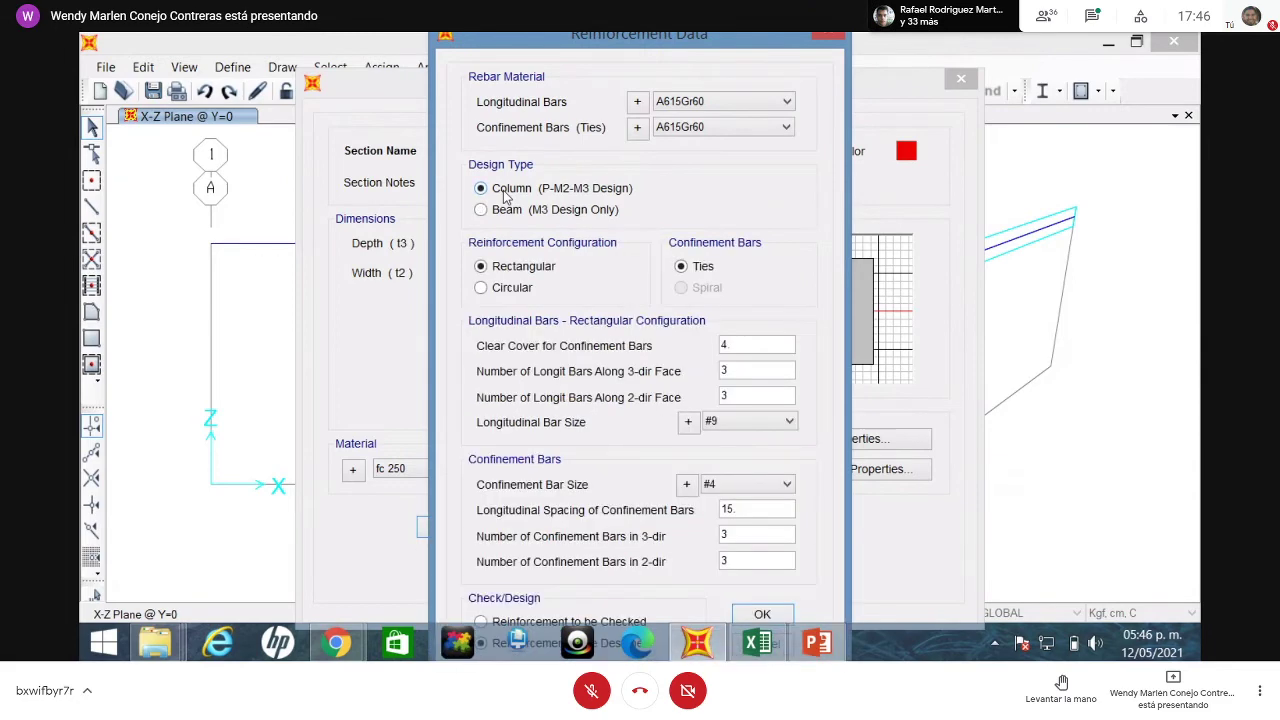
pyautogui.click(762, 614)
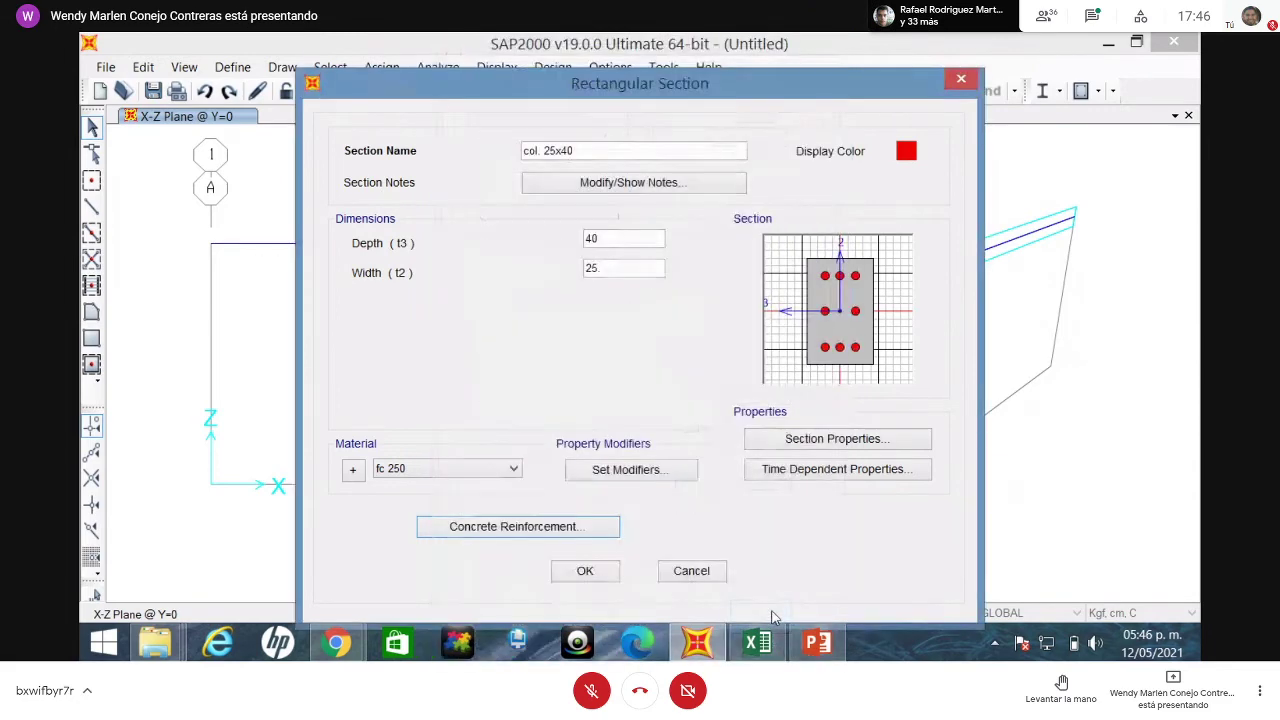
pyautogui.click(585, 572)
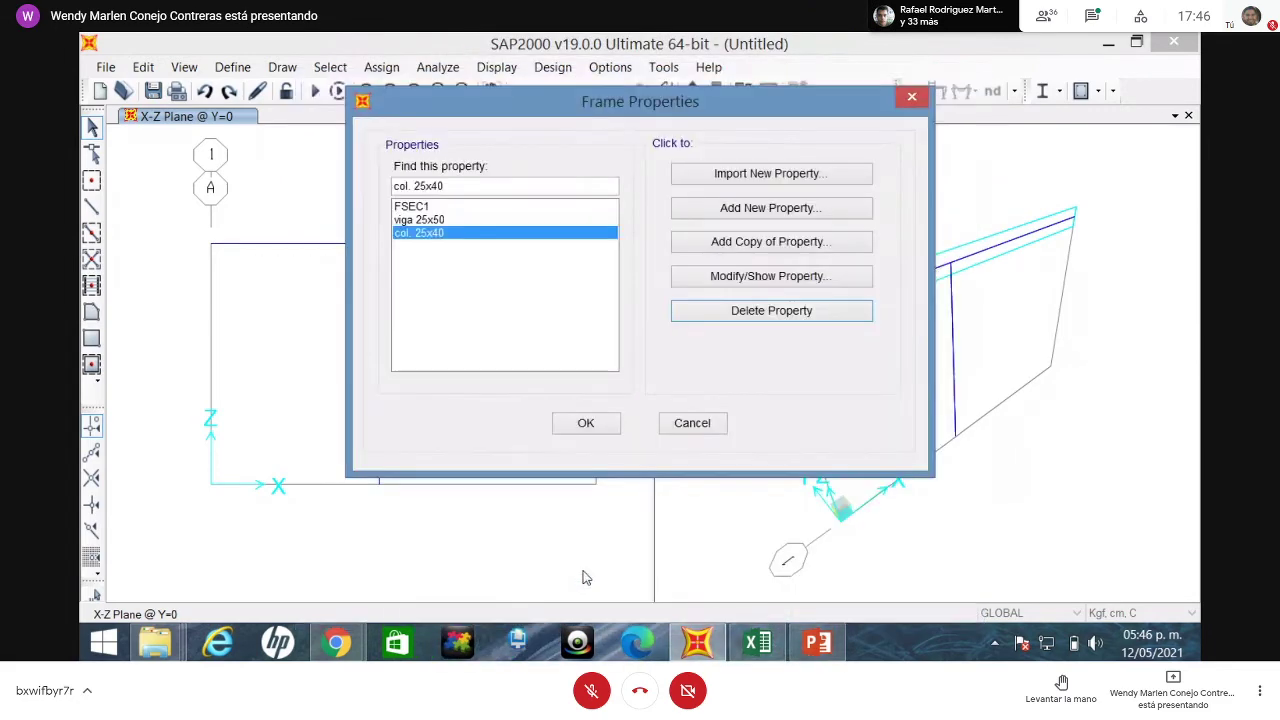
pyautogui.click(585, 424)
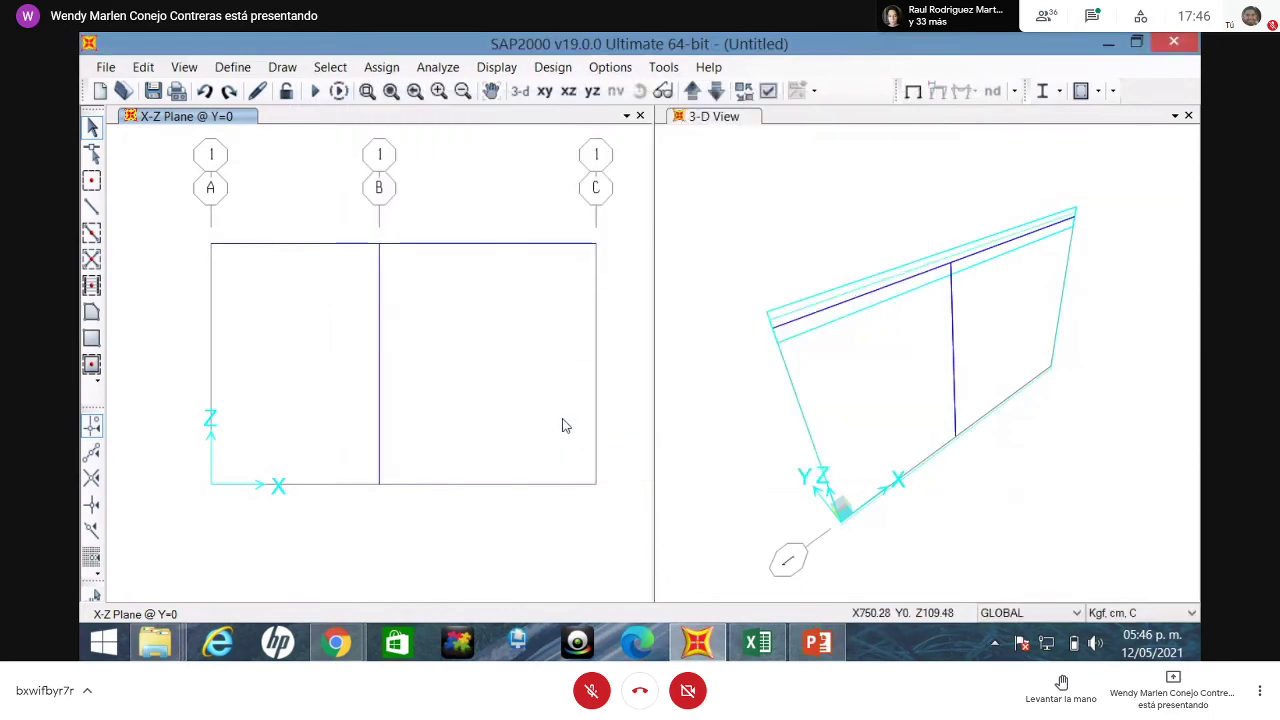
# - Add a load pattern named CV of type Live and accept the load patterns
pyautogui.click(234, 67)
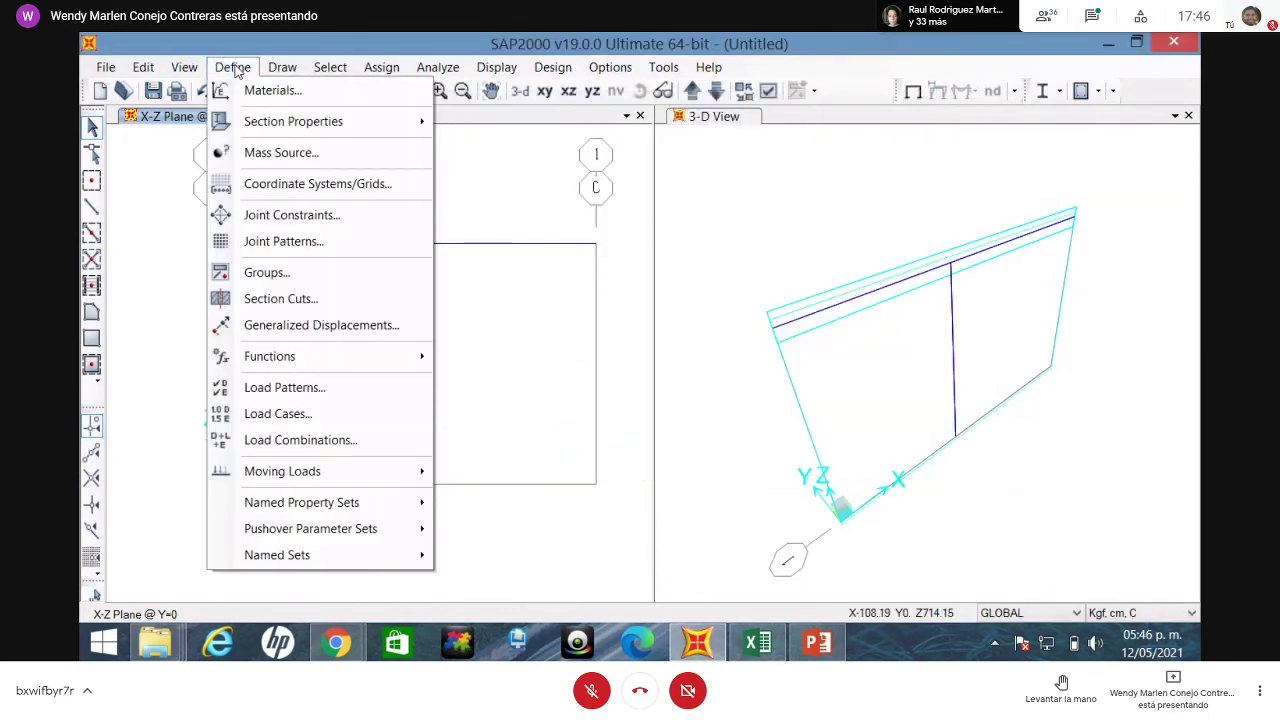
pyautogui.click(285, 387)
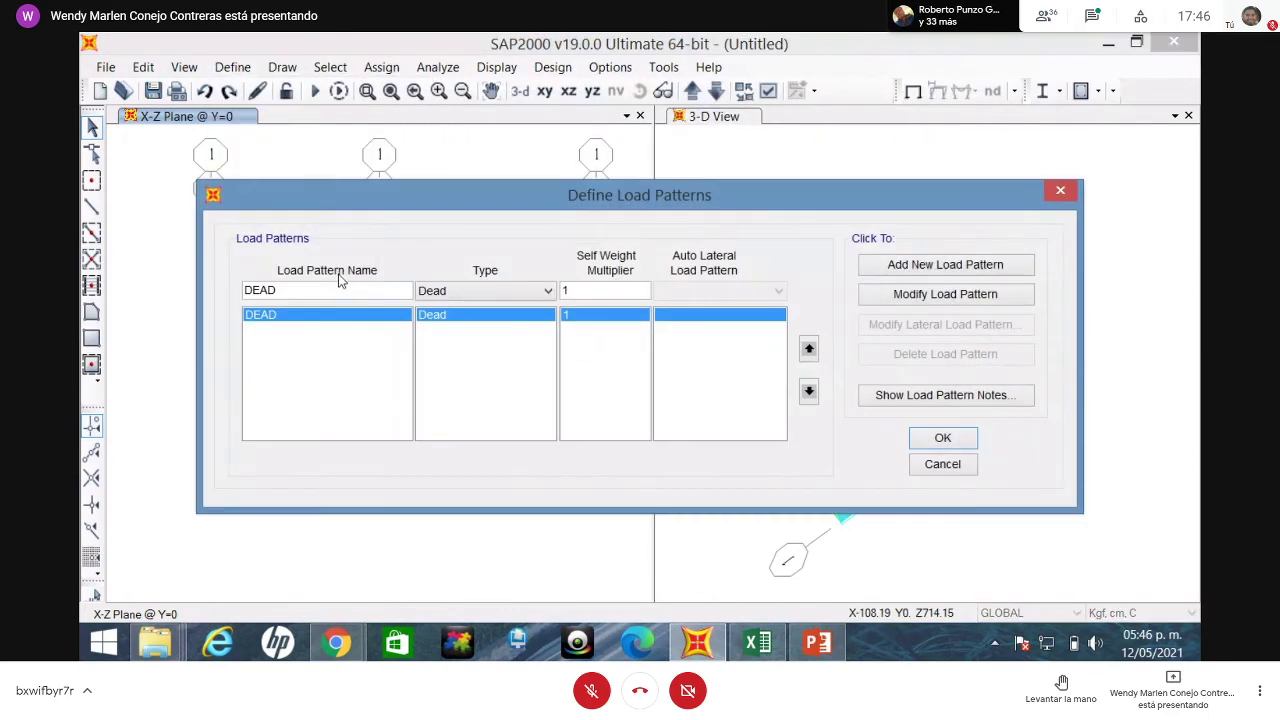
pyautogui.moveTo(289, 290); pyautogui.dragTo(150, 297)
pyautogui.write('CV')
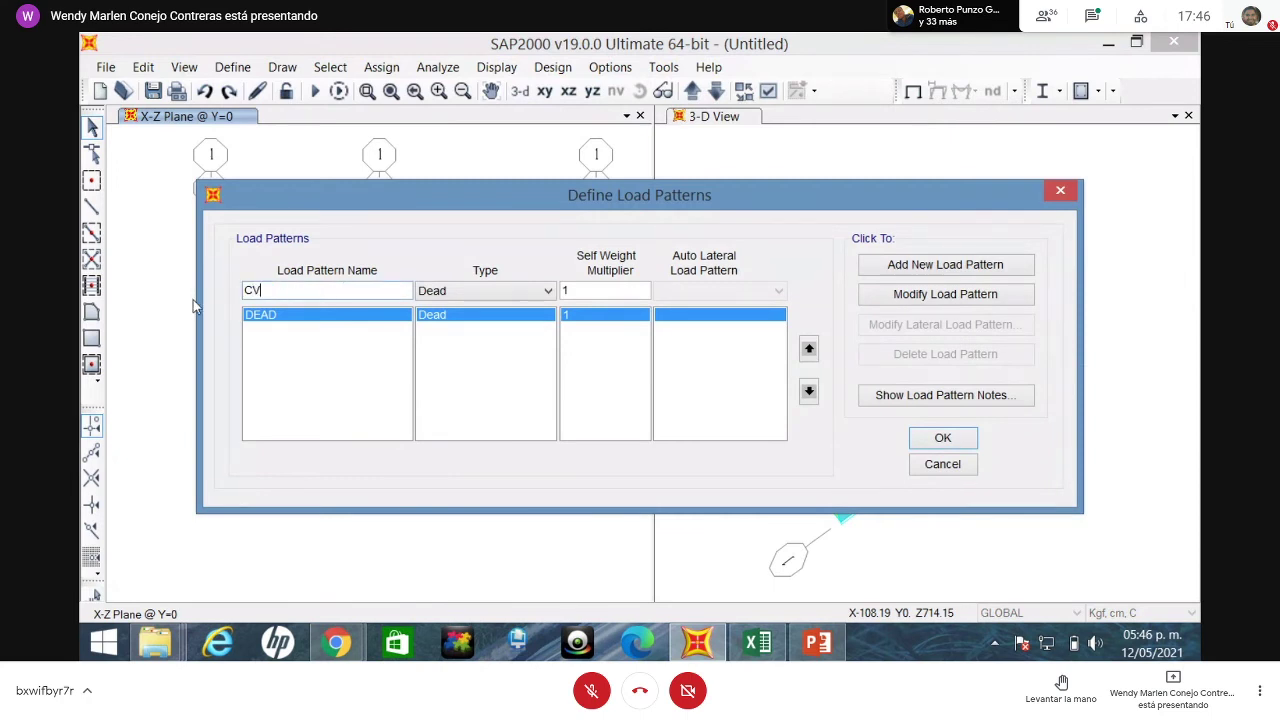
pyautogui.click(507, 290)
pyautogui.click(490, 330)
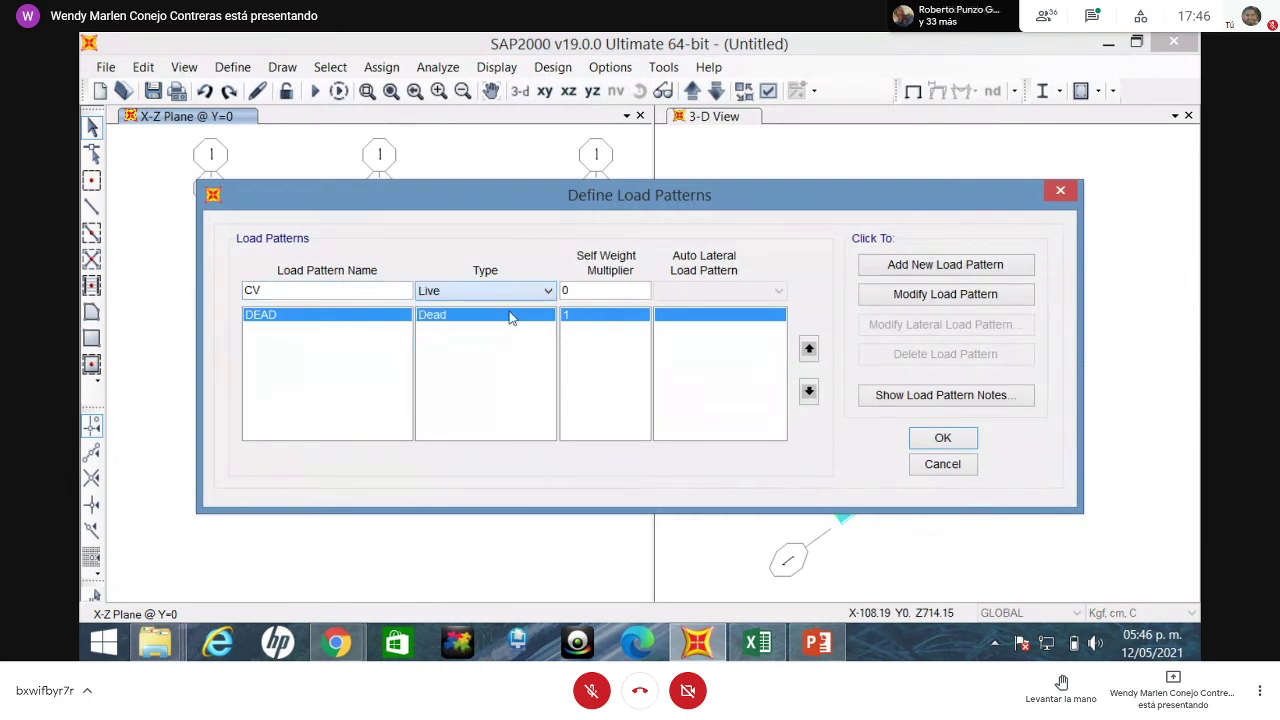
pyautogui.click(970, 276)
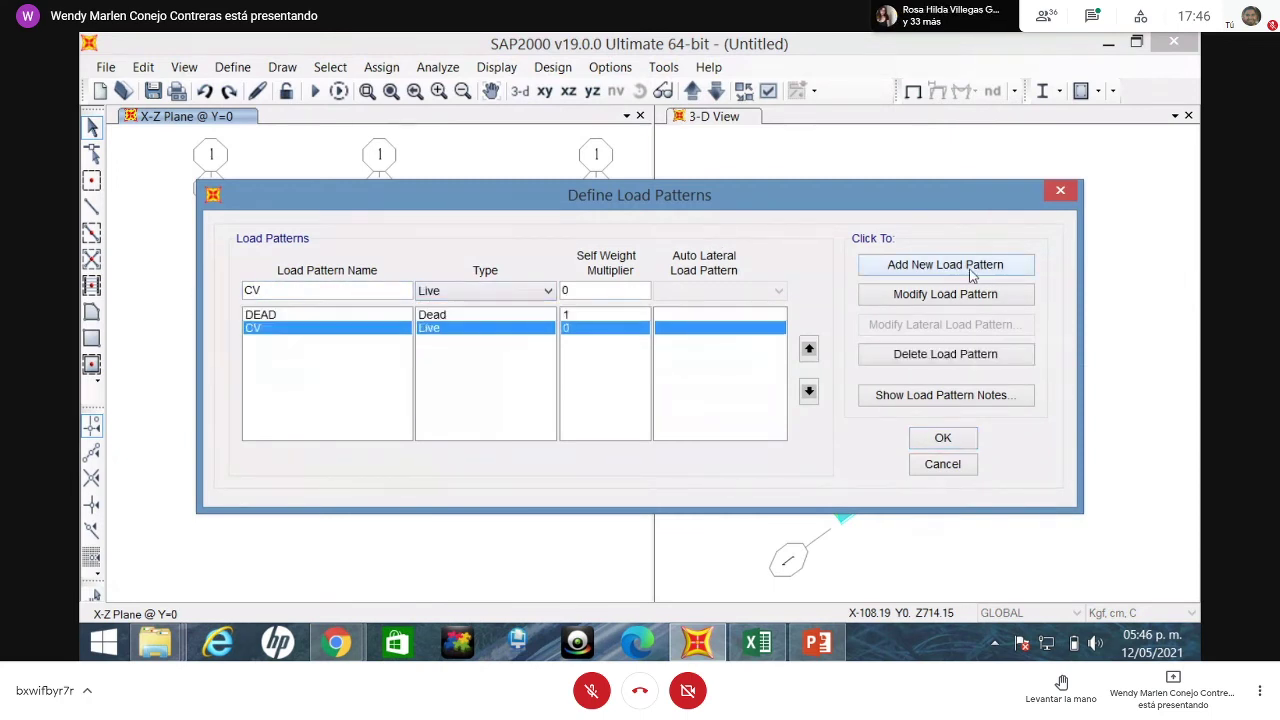
pyautogui.click(944, 437)
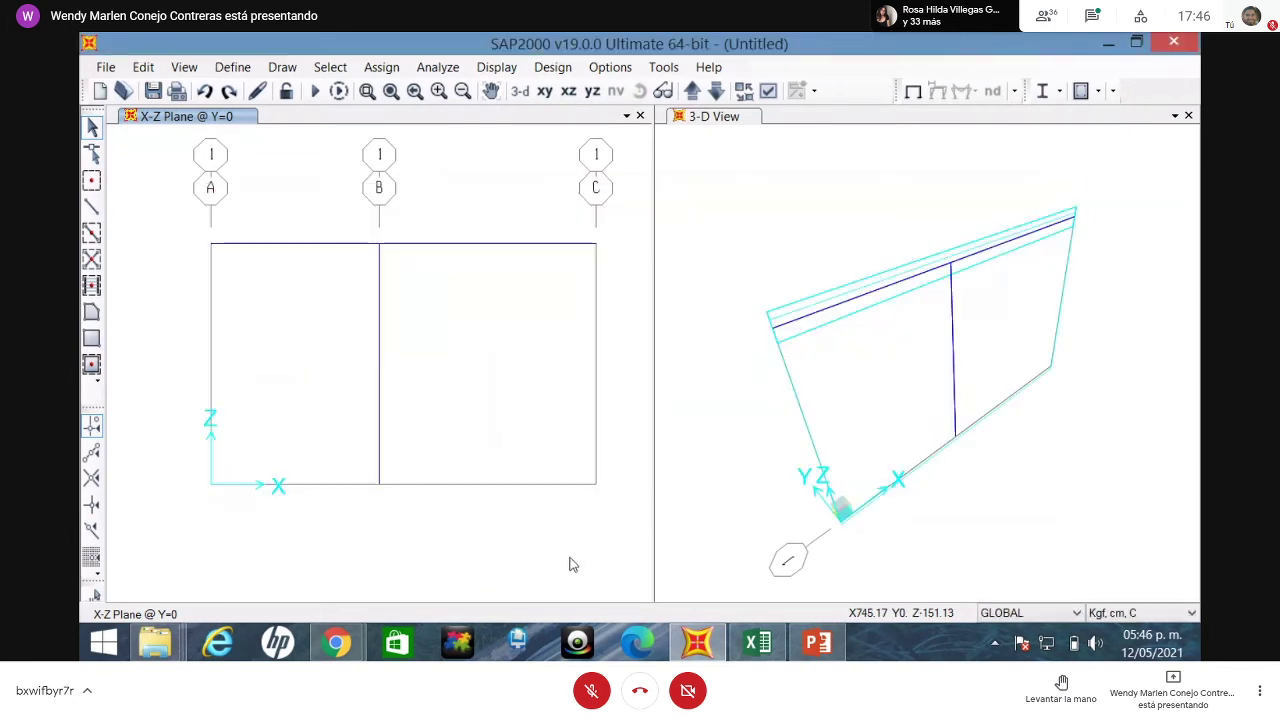
# - Assign pinned restraints to the two outer end joints of the beam at grid lines A and C
pyautogui.click(91, 180)
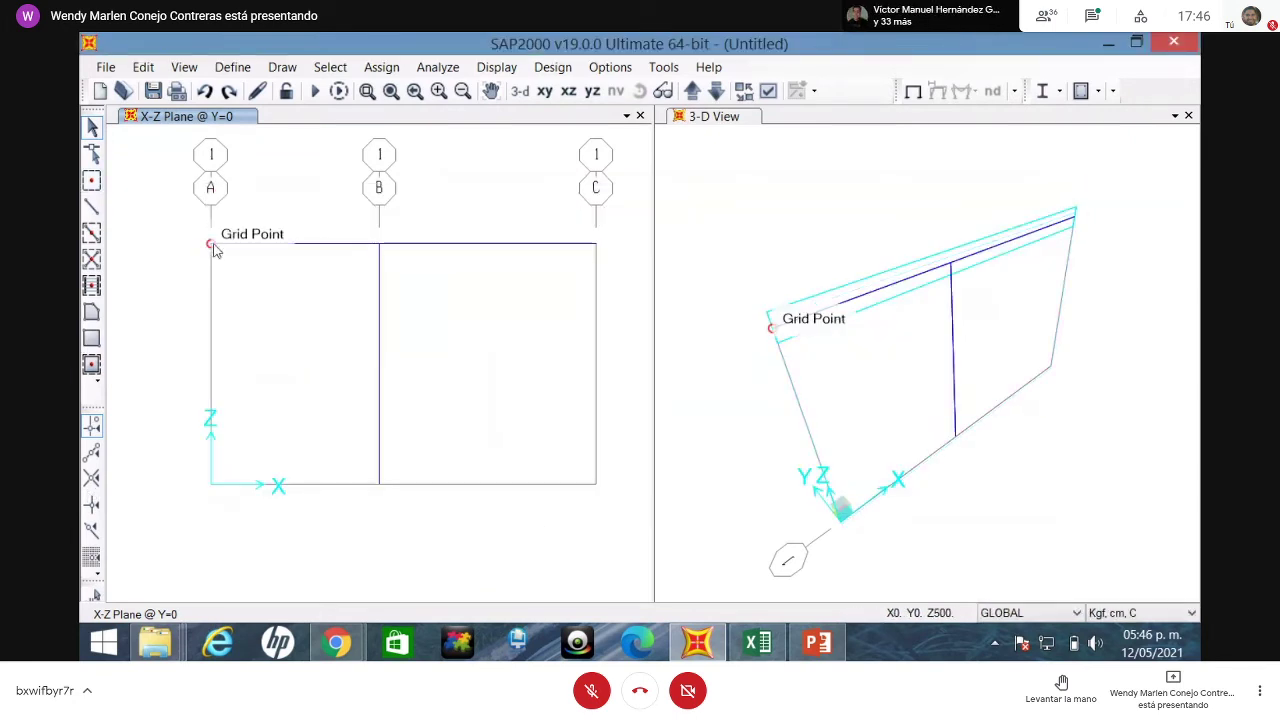
pyautogui.click(214, 250)
pyautogui.click(596, 244)
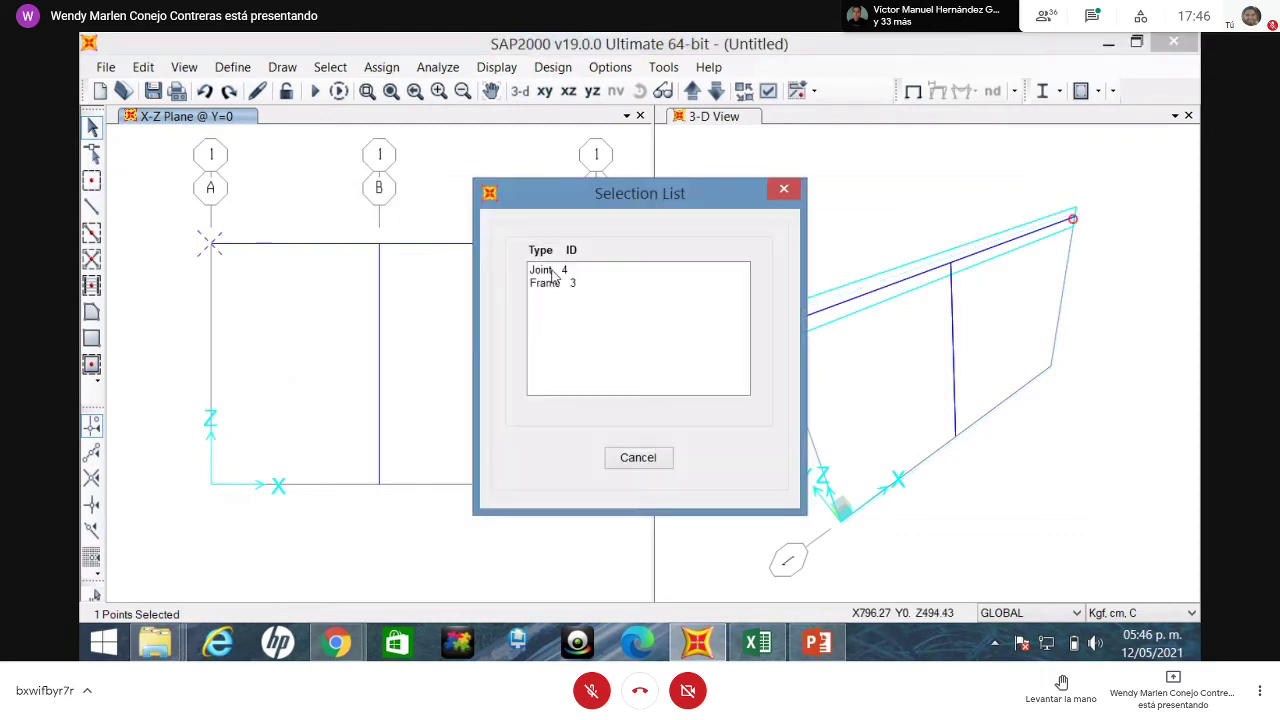
pyautogui.click(784, 189)
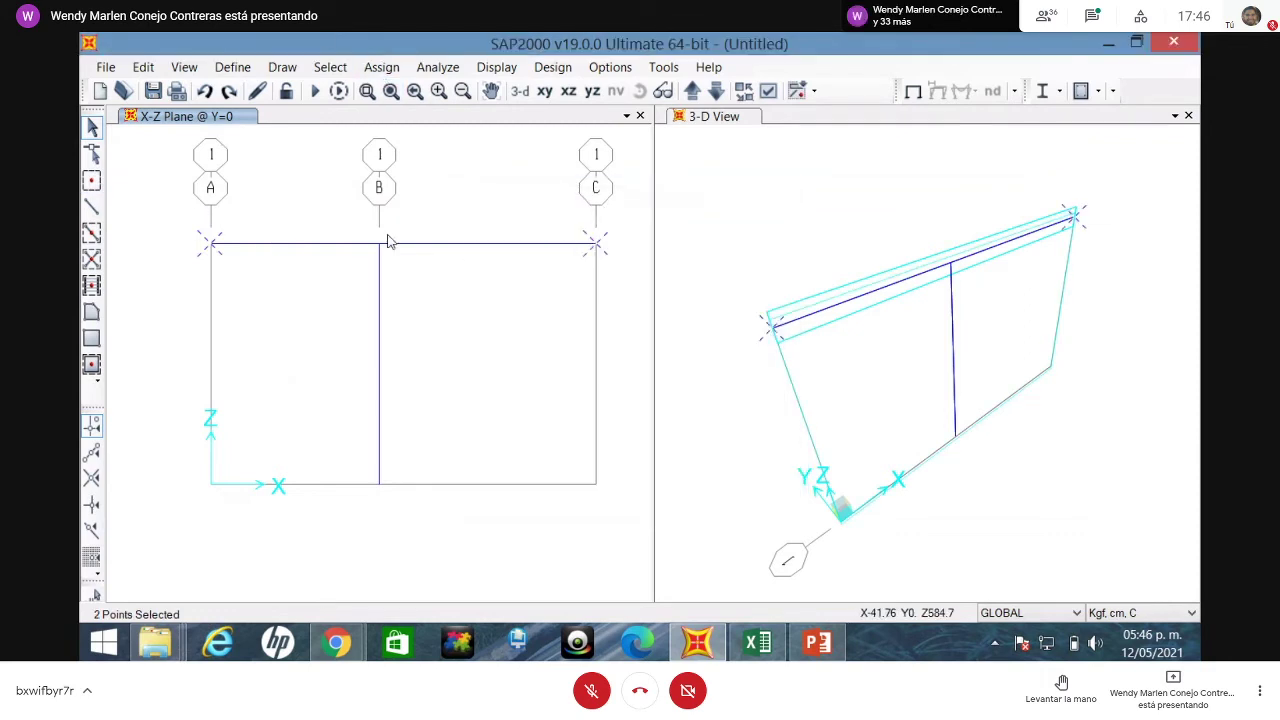
pyautogui.click(379, 68)
pyautogui.moveTo(560, 71)
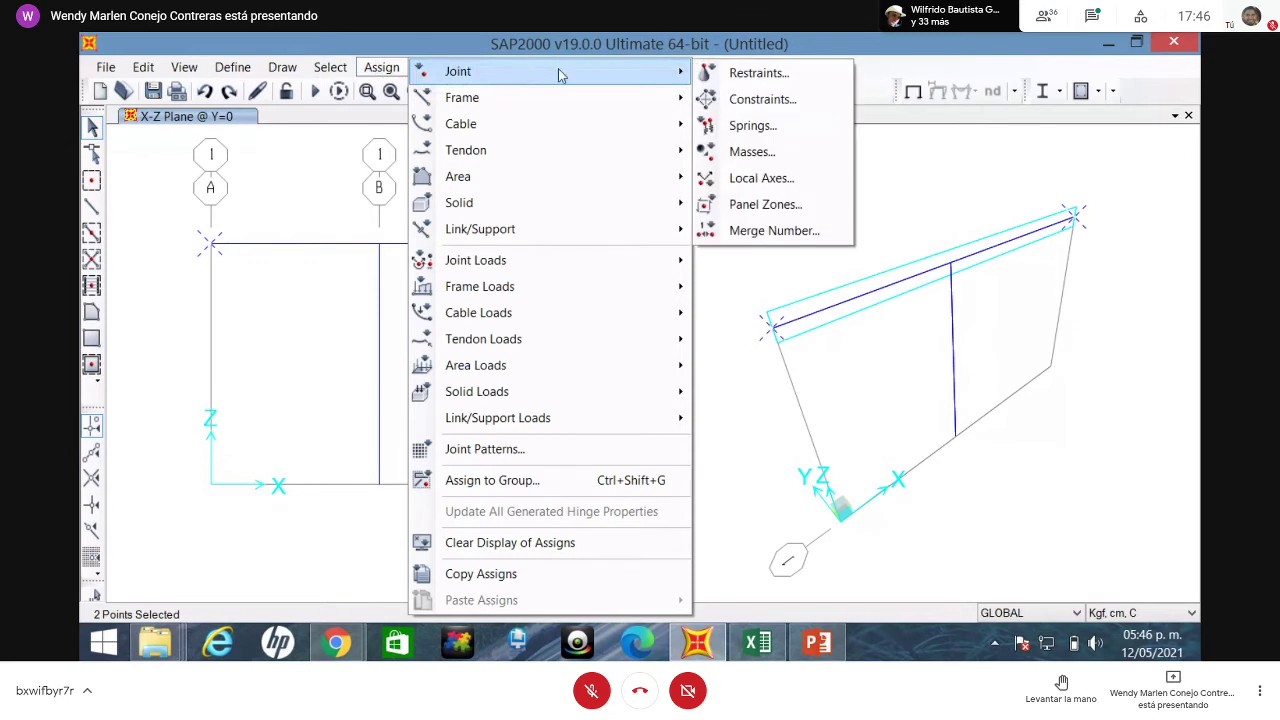
pyautogui.click(790, 73)
pyautogui.click(601, 377)
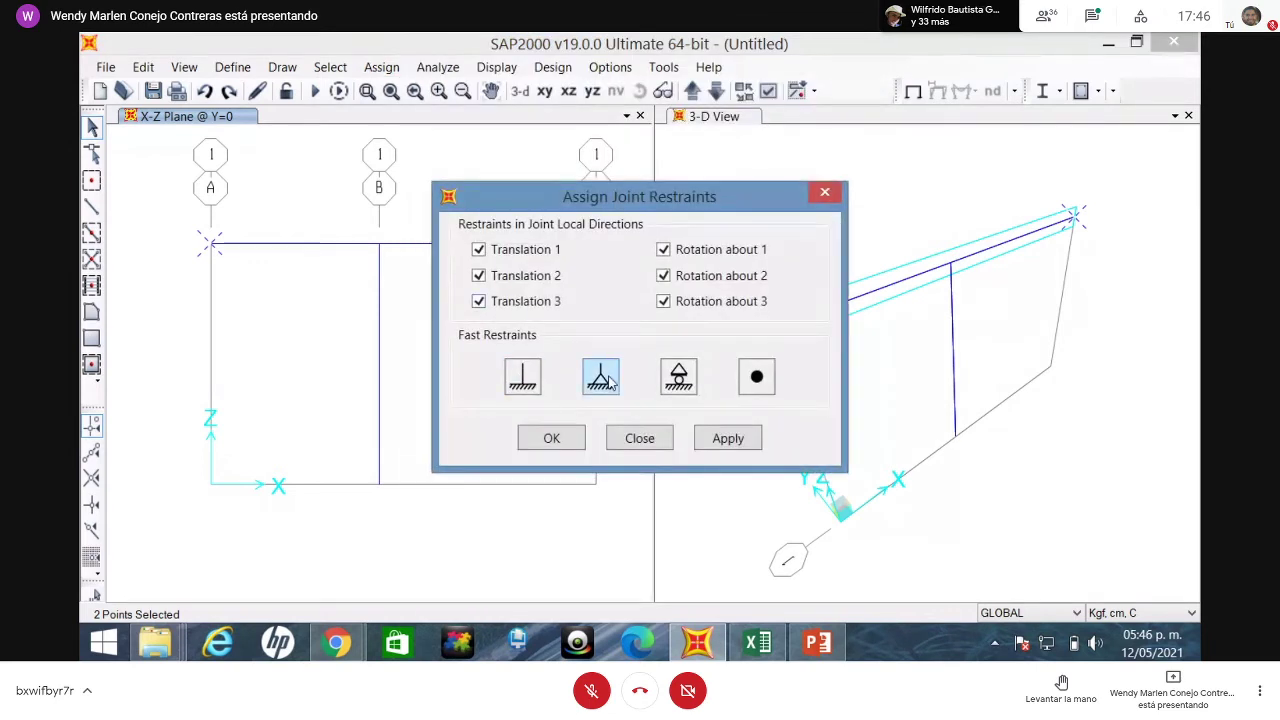
pyautogui.click(729, 438)
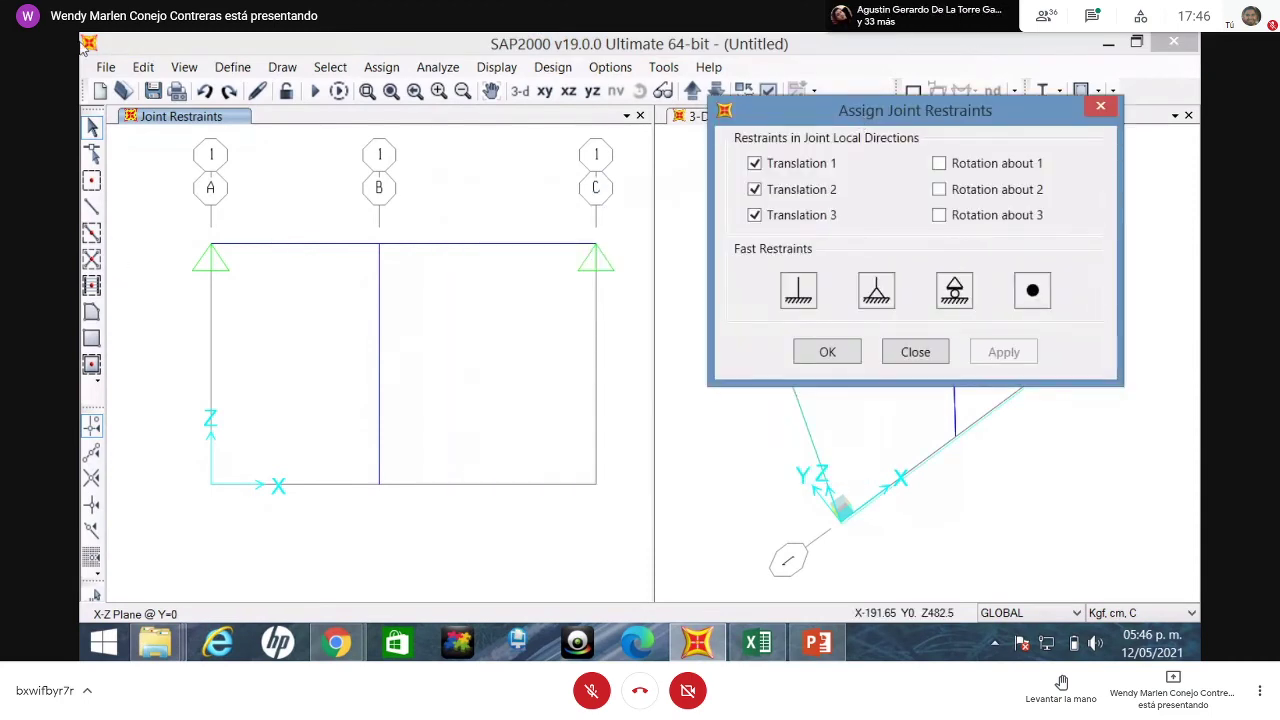
# - Assign a fixed restraint to the column's base joint at grid line B and finish the restraint assignment
pyautogui.click(378, 486)
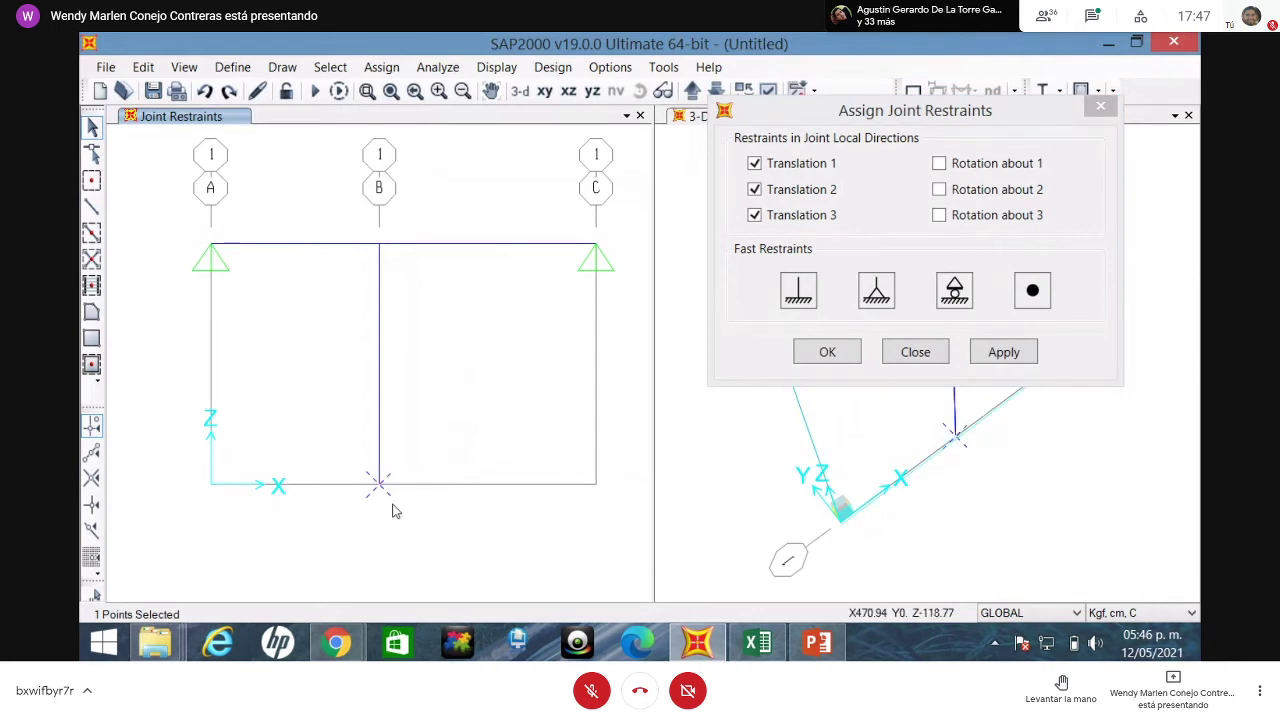
pyautogui.click(804, 306)
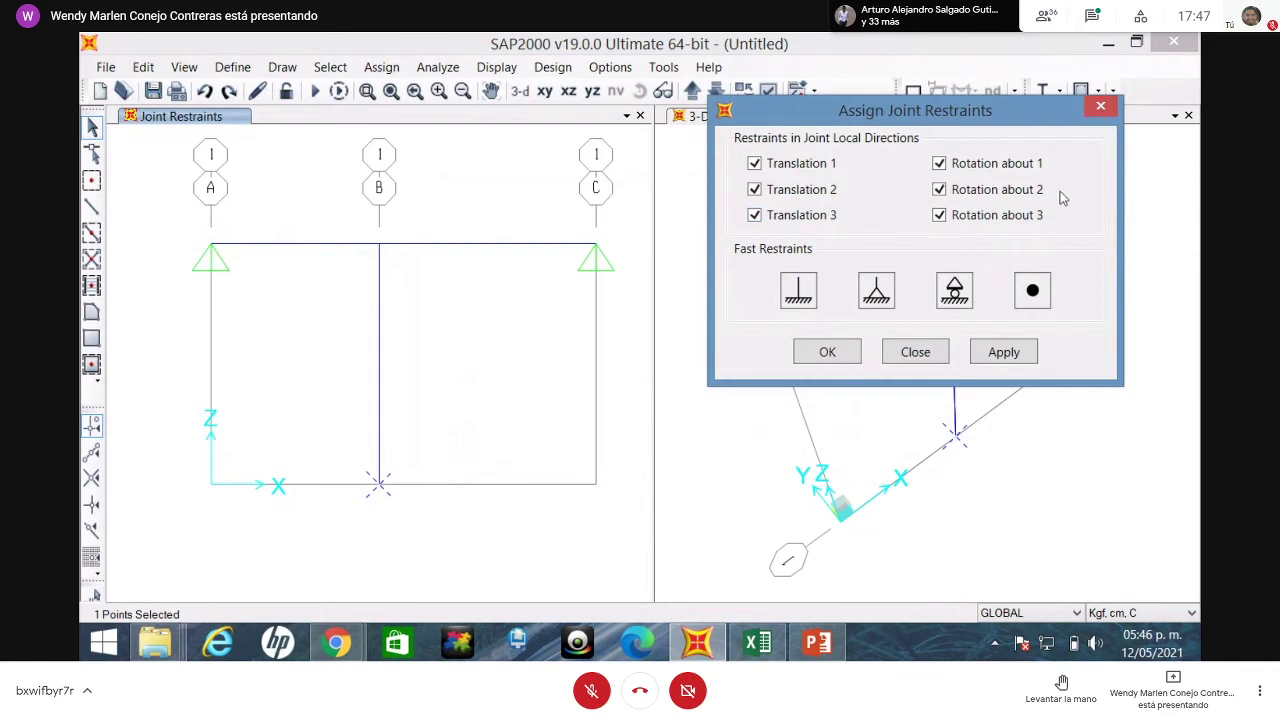
pyautogui.click(1002, 353)
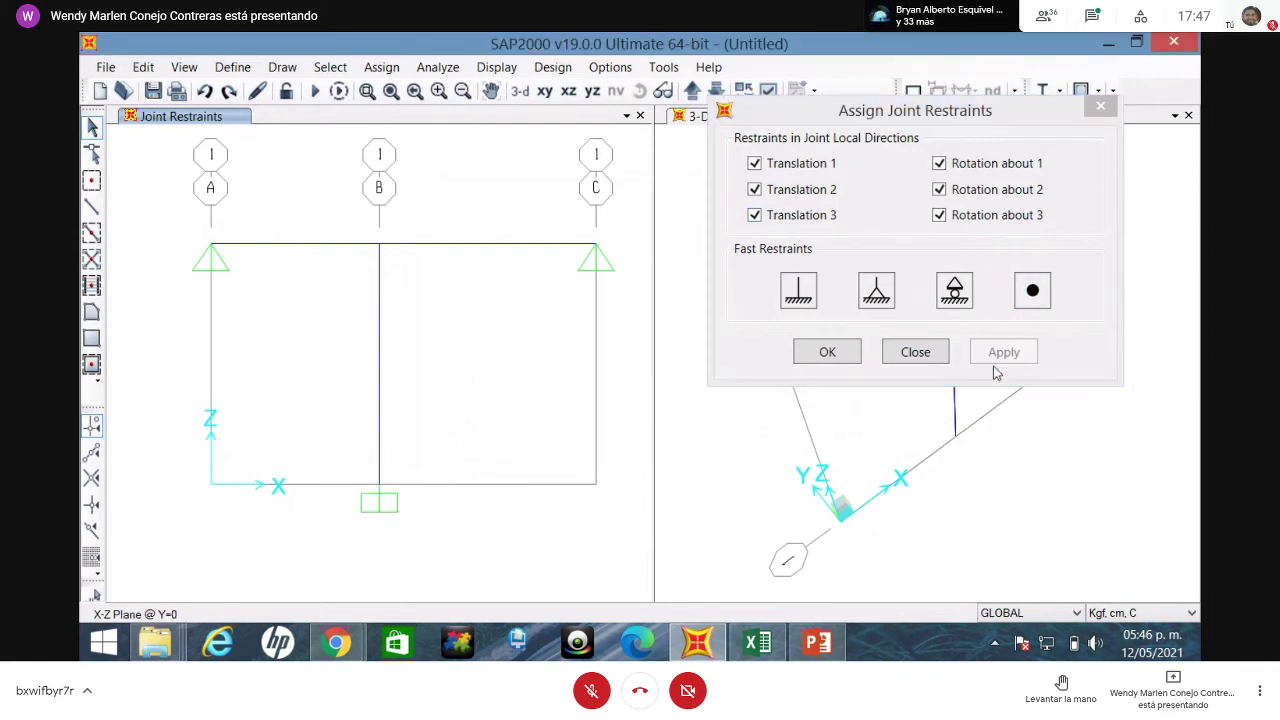
pyautogui.click(826, 355)
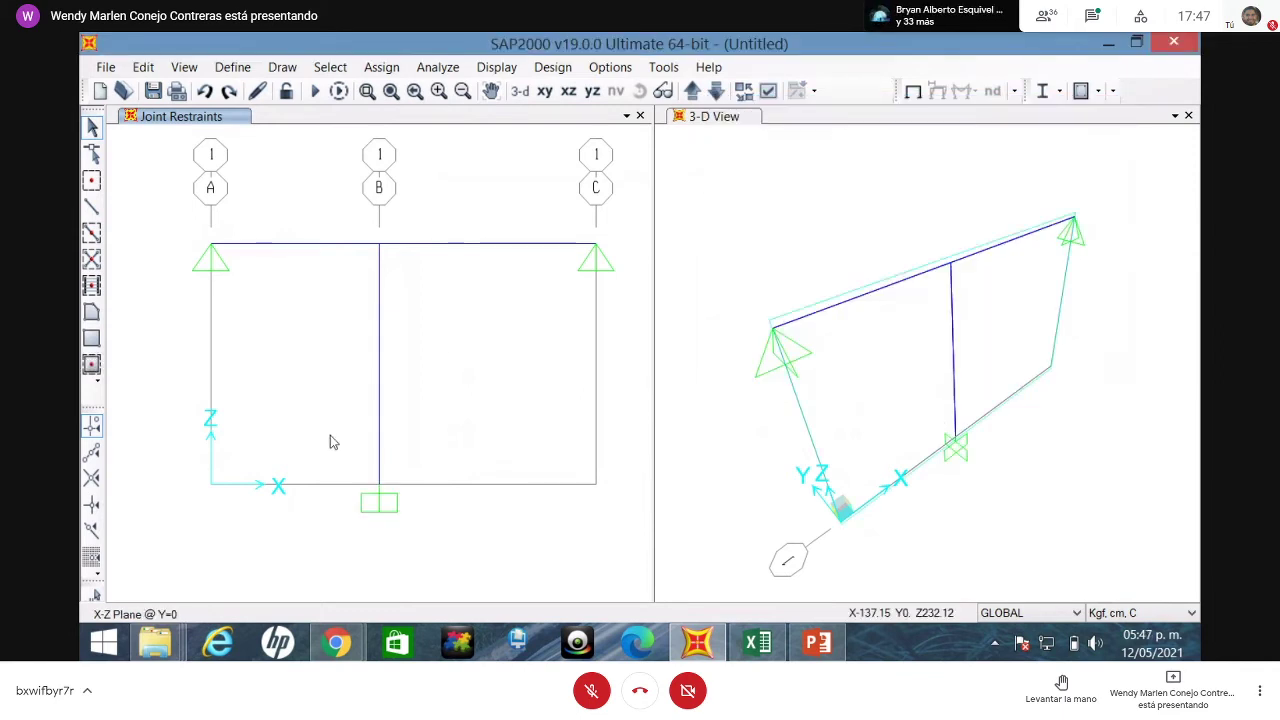
# - Assign the viga 25x50 section to both beam spans
pyautogui.moveTo(478, 309); pyautogui.dragTo(440, 176)
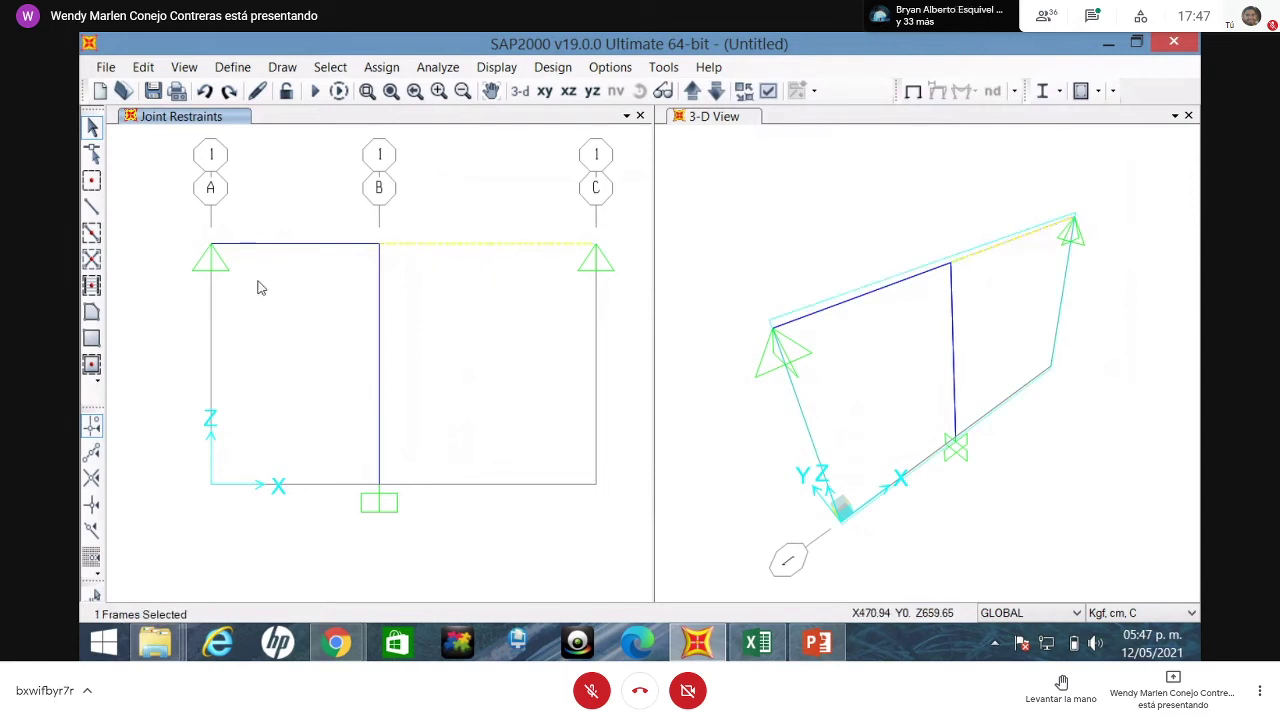
pyautogui.moveTo(257, 286); pyautogui.dragTo(245, 200)
pyautogui.click(381, 67)
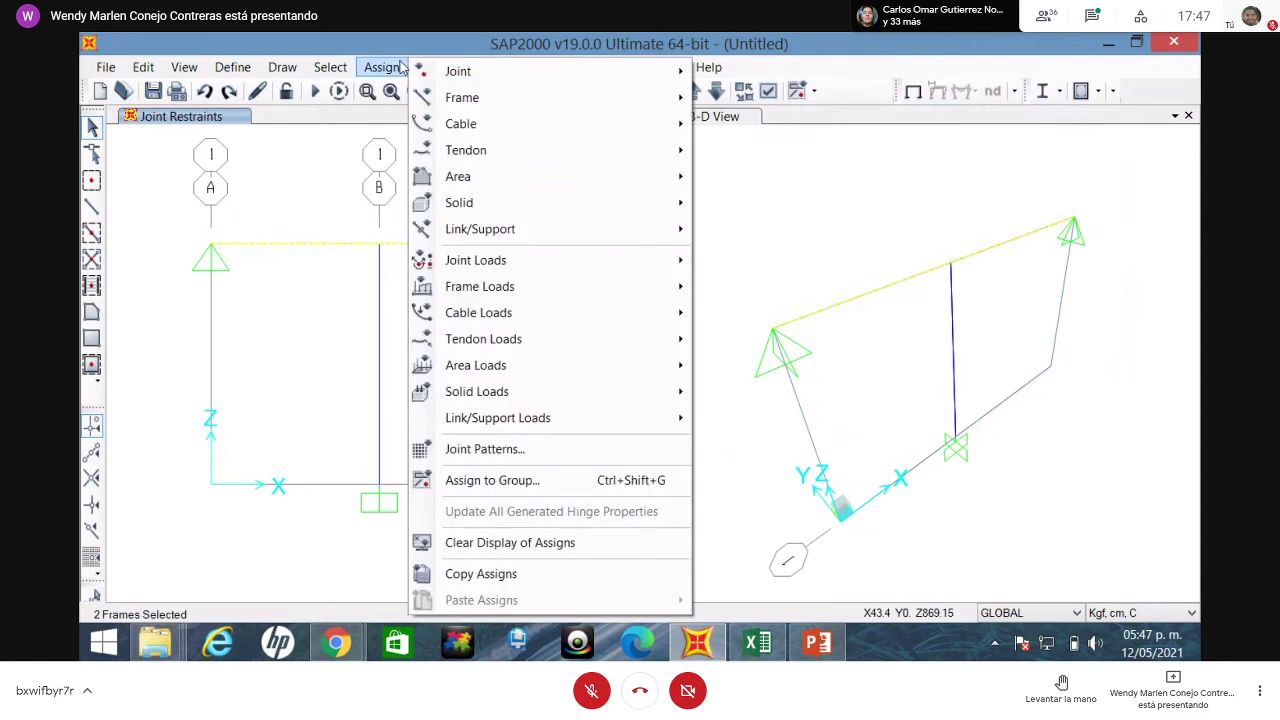
pyautogui.moveTo(505, 97)
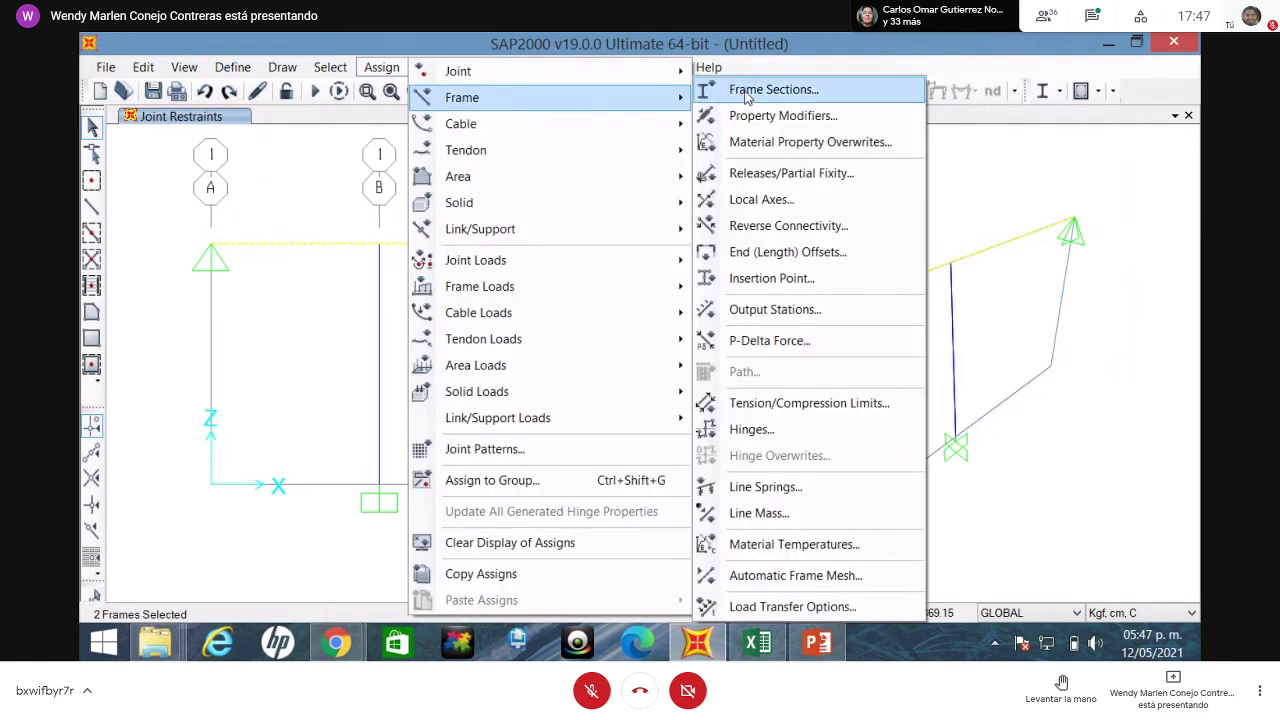
pyautogui.click(750, 88)
pyautogui.click(553, 212)
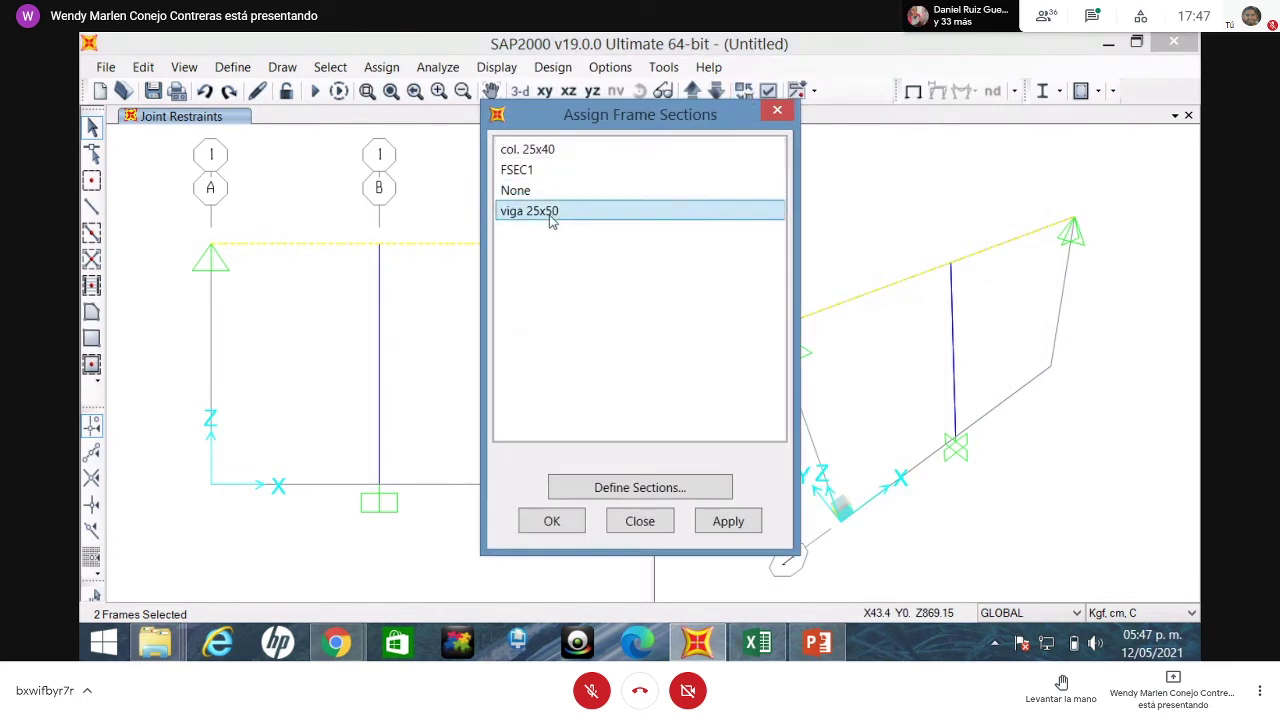
pyautogui.click(738, 533)
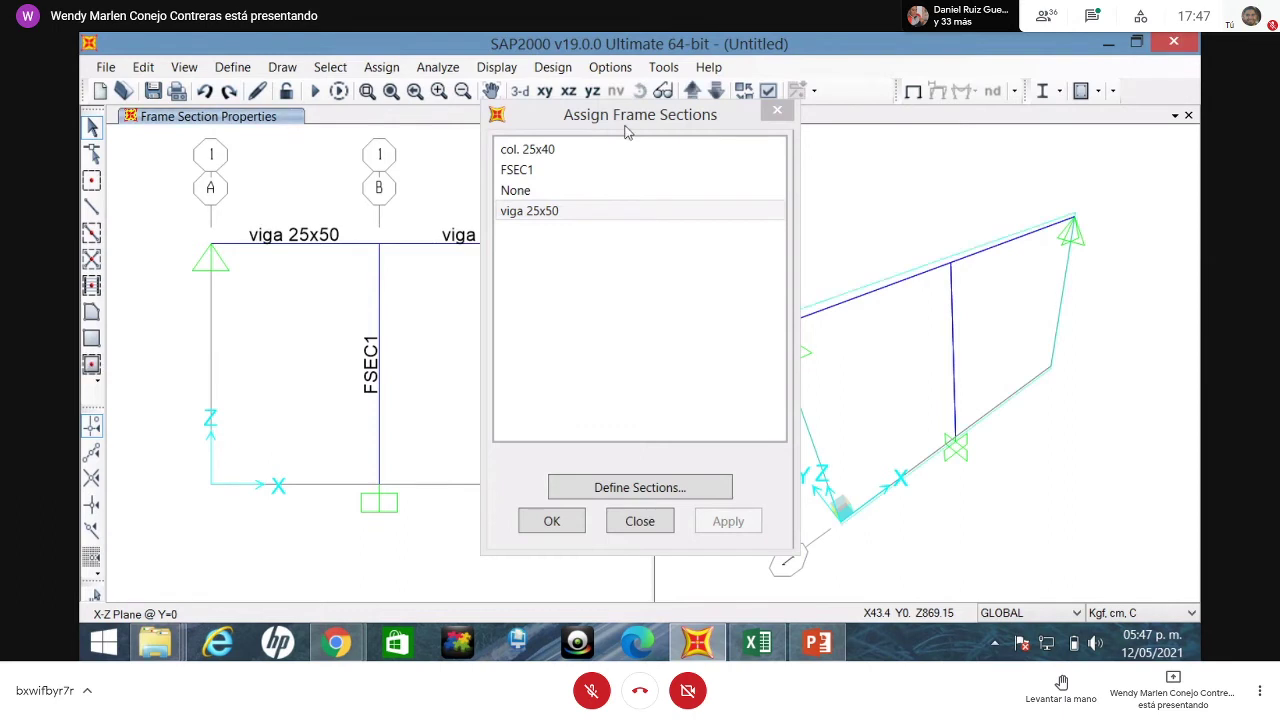
# - Assign the col. 25x40 section to the column at grid line B and finish the section assignment
pyautogui.moveTo(626, 129); pyautogui.dragTo(991, 71)
pyautogui.click(374, 352)
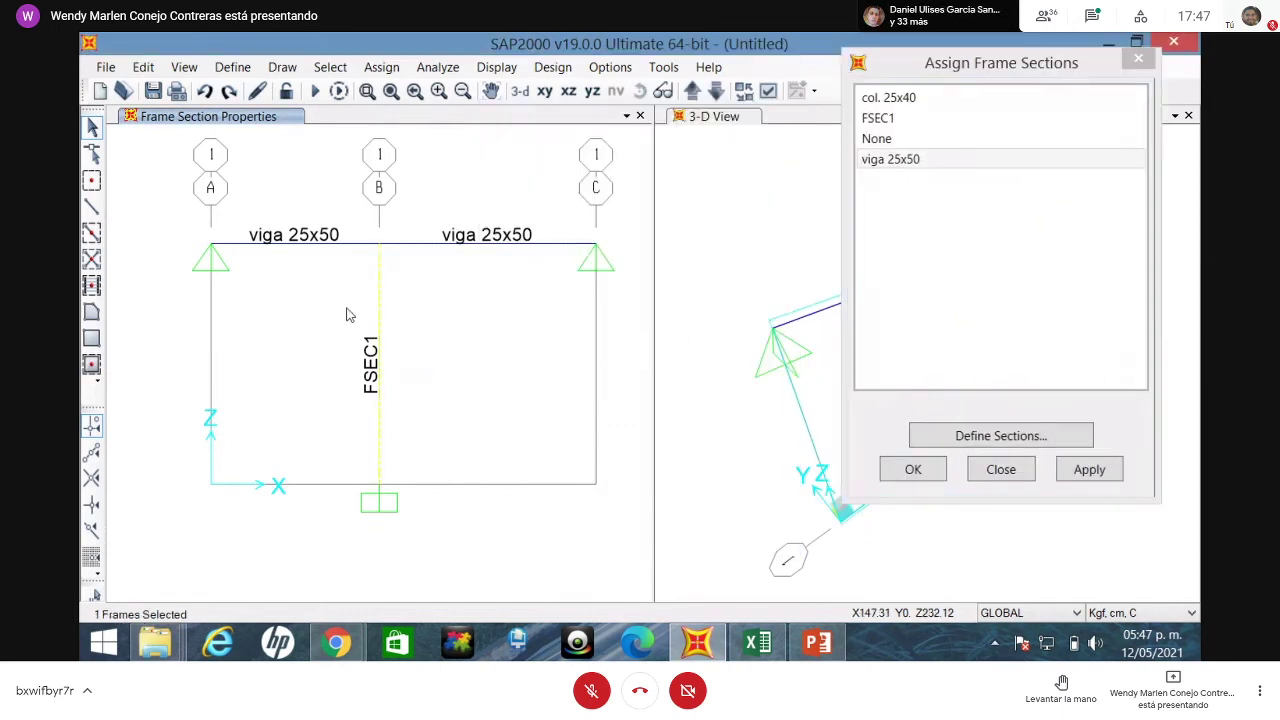
pyautogui.click(913, 97)
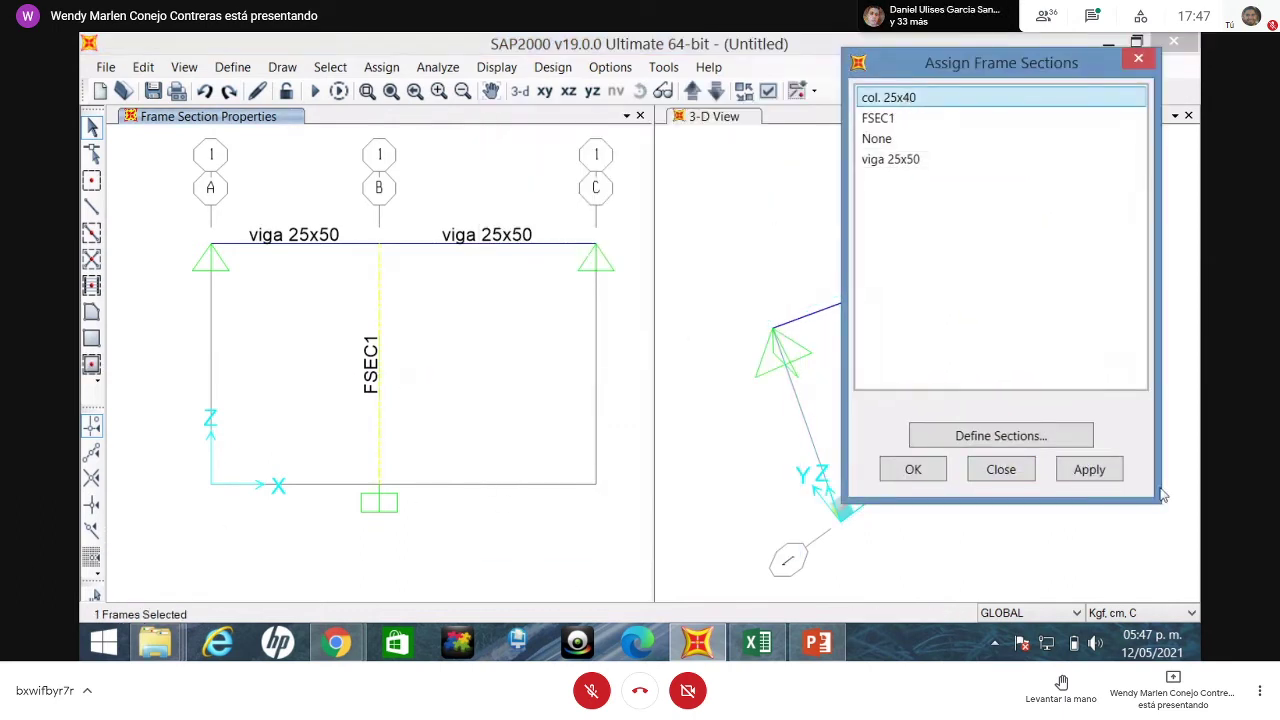
pyautogui.click(1097, 471)
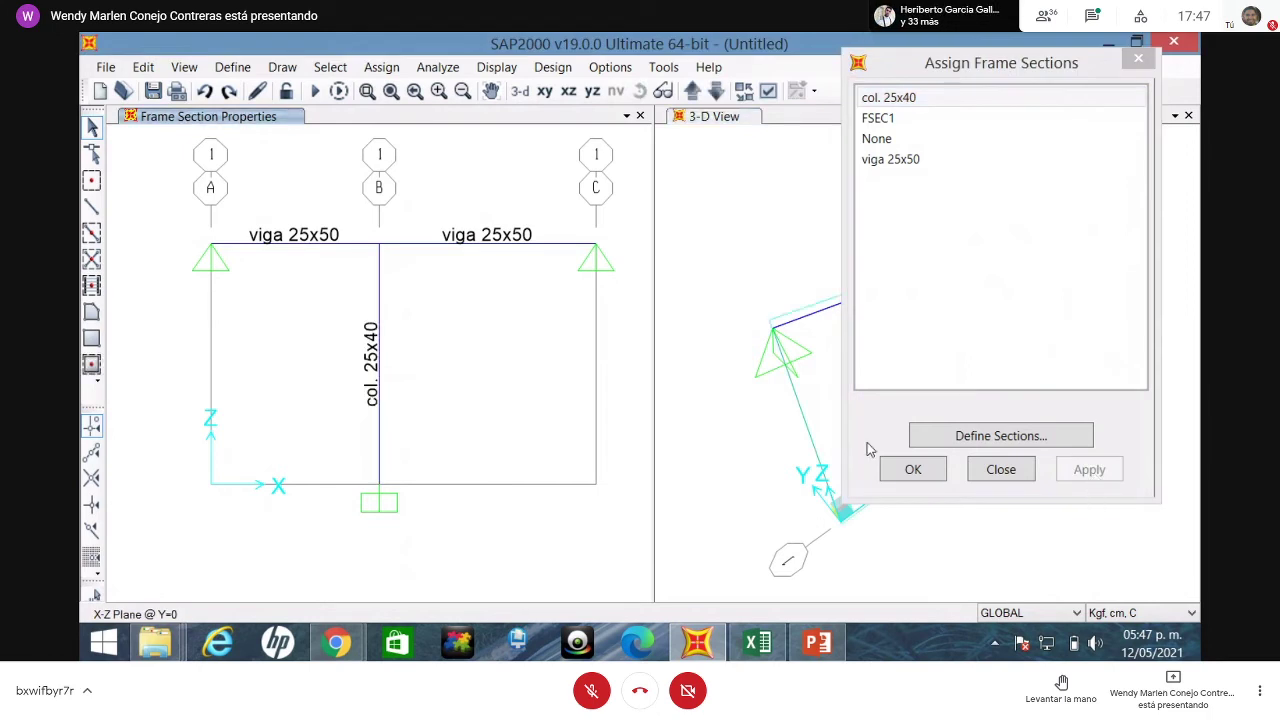
pyautogui.click(923, 471)
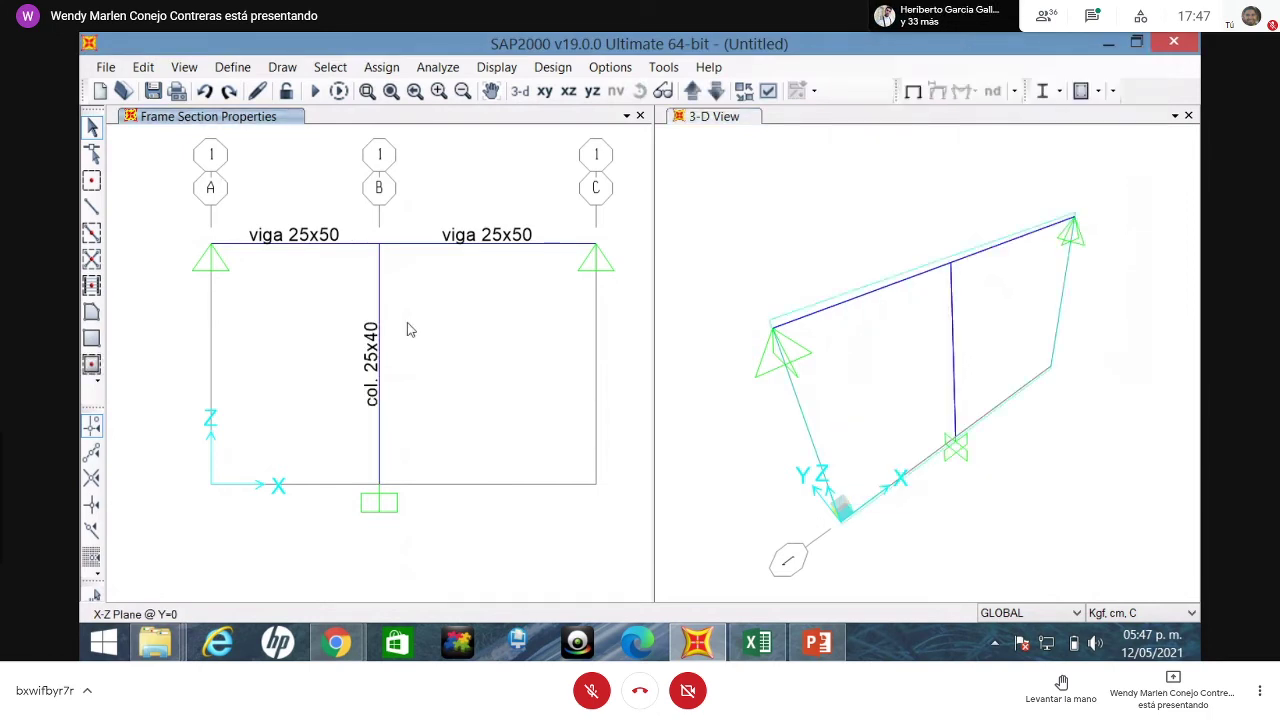
# - Assign a 70 kgf/cm uniform distributed load in the gravity direction to both beam spans under load pattern CV
pyautogui.click(440, 244)
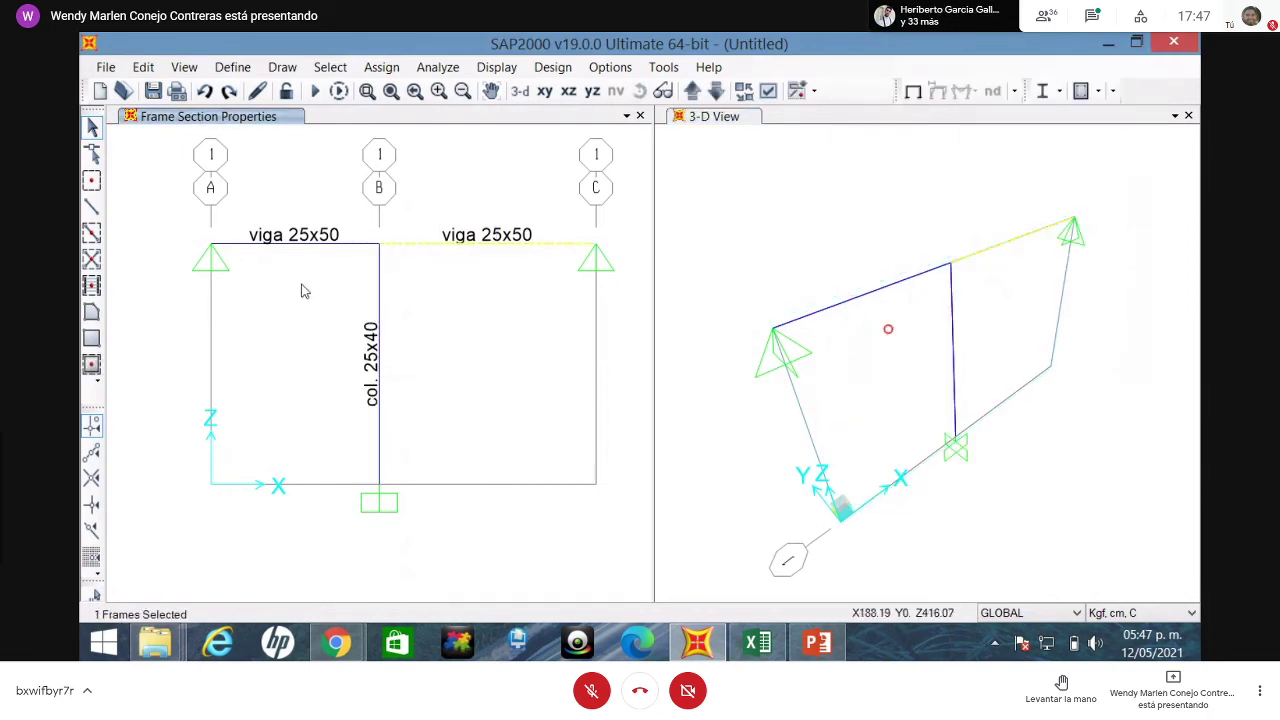
pyautogui.click(278, 243)
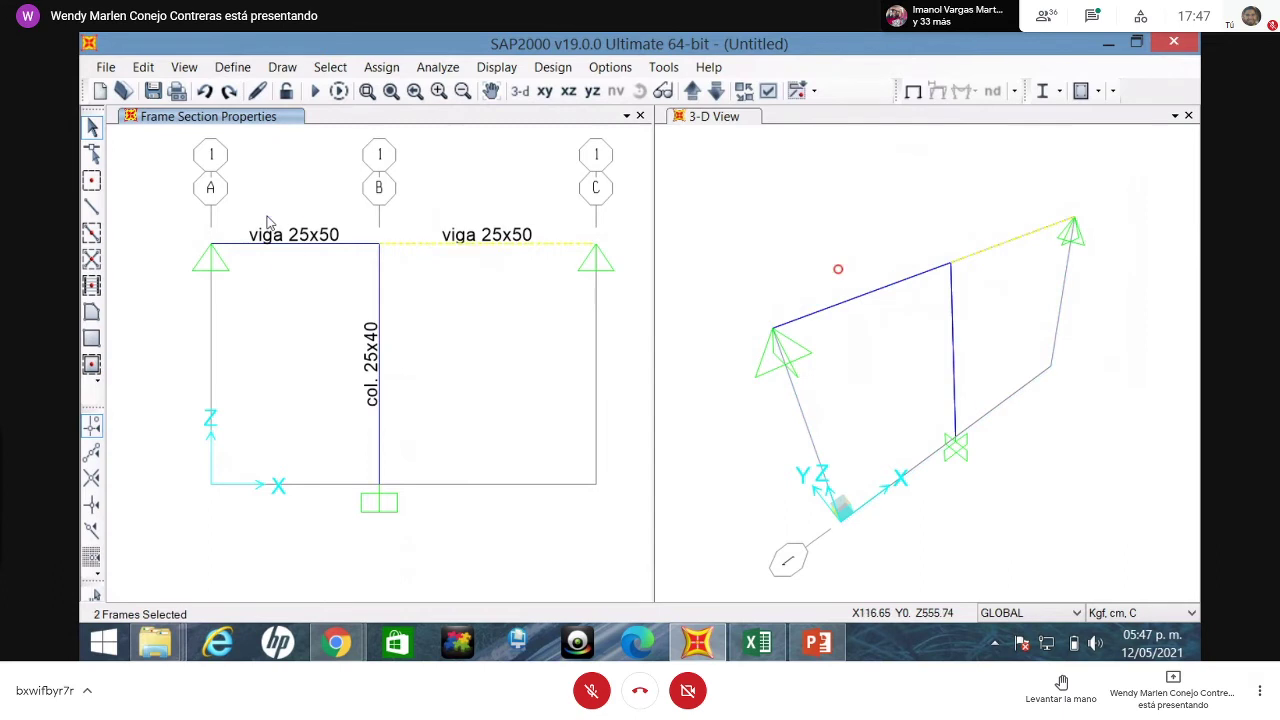
pyautogui.click(378, 67)
pyautogui.moveTo(543, 289)
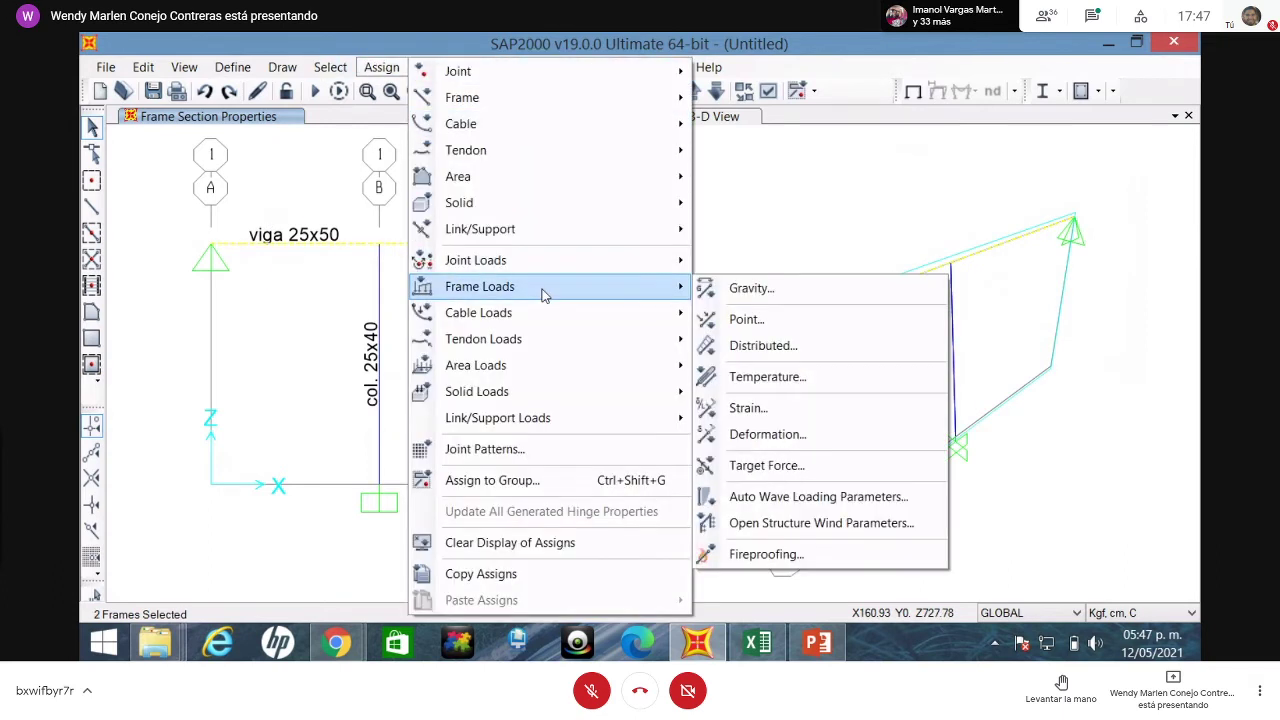
pyautogui.click(763, 345)
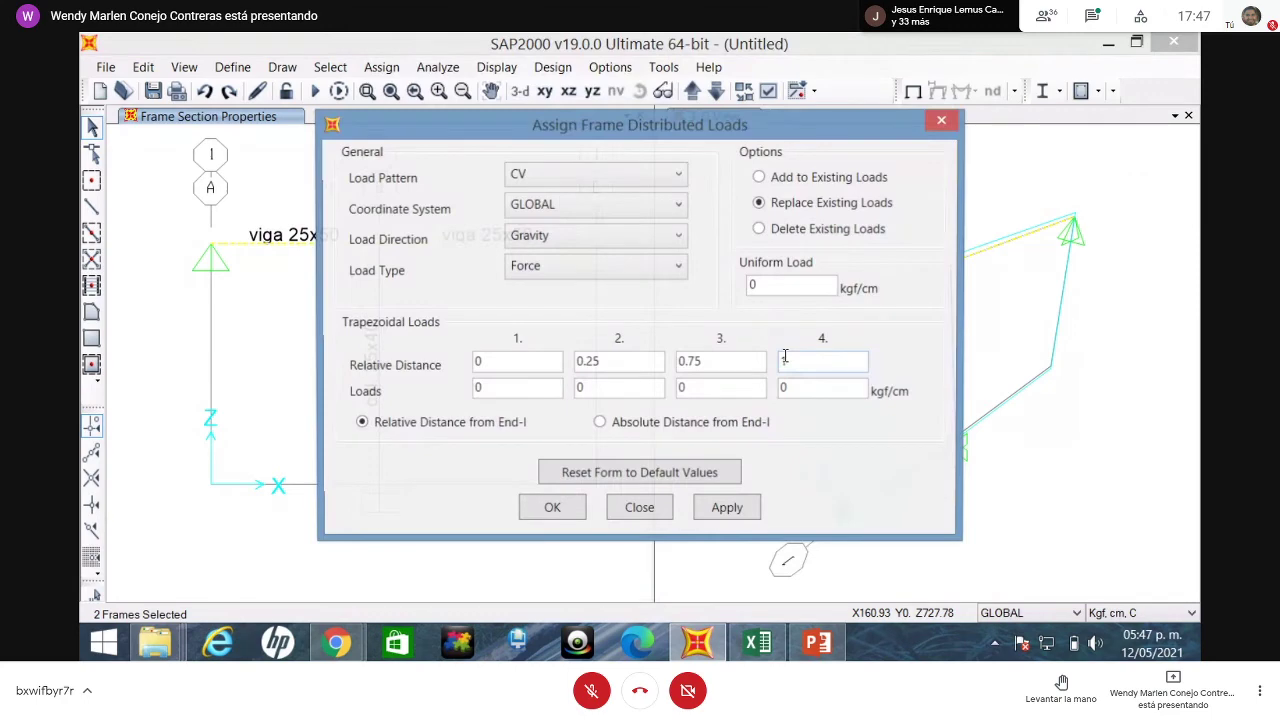
pyautogui.moveTo(585, 128); pyautogui.dragTo(862, 93)
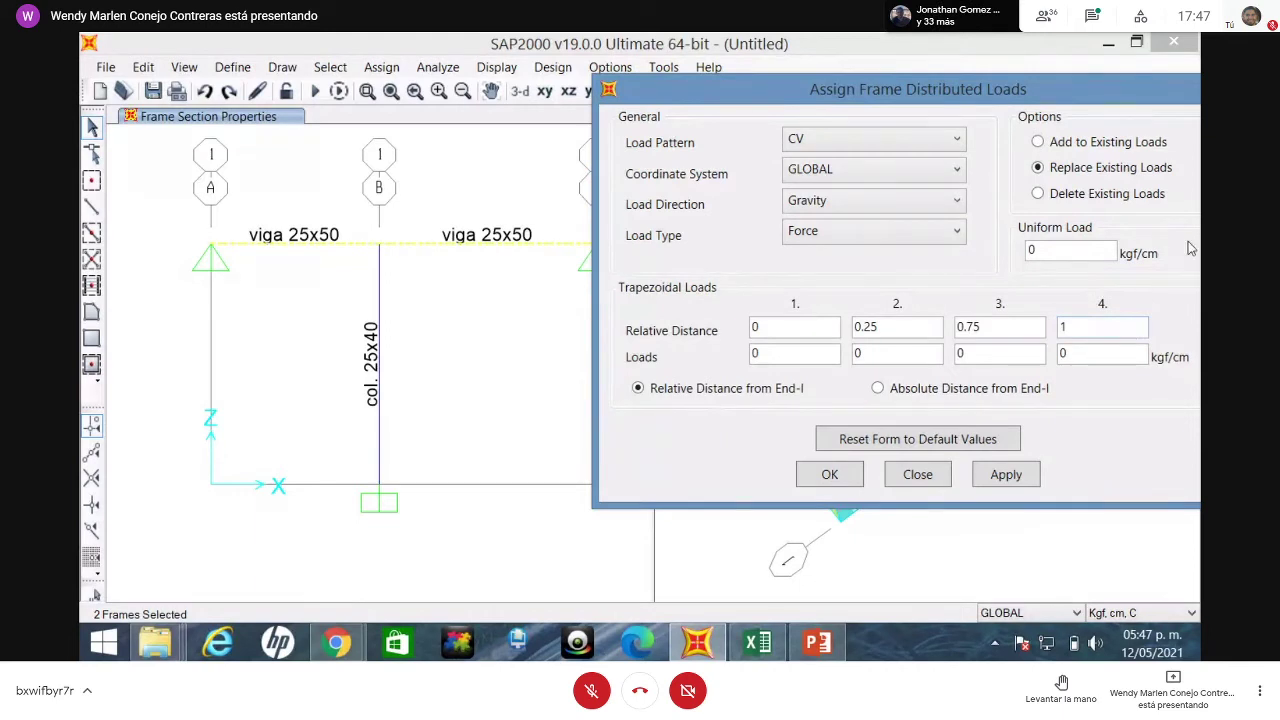
pyautogui.doubleClick(1052, 256)
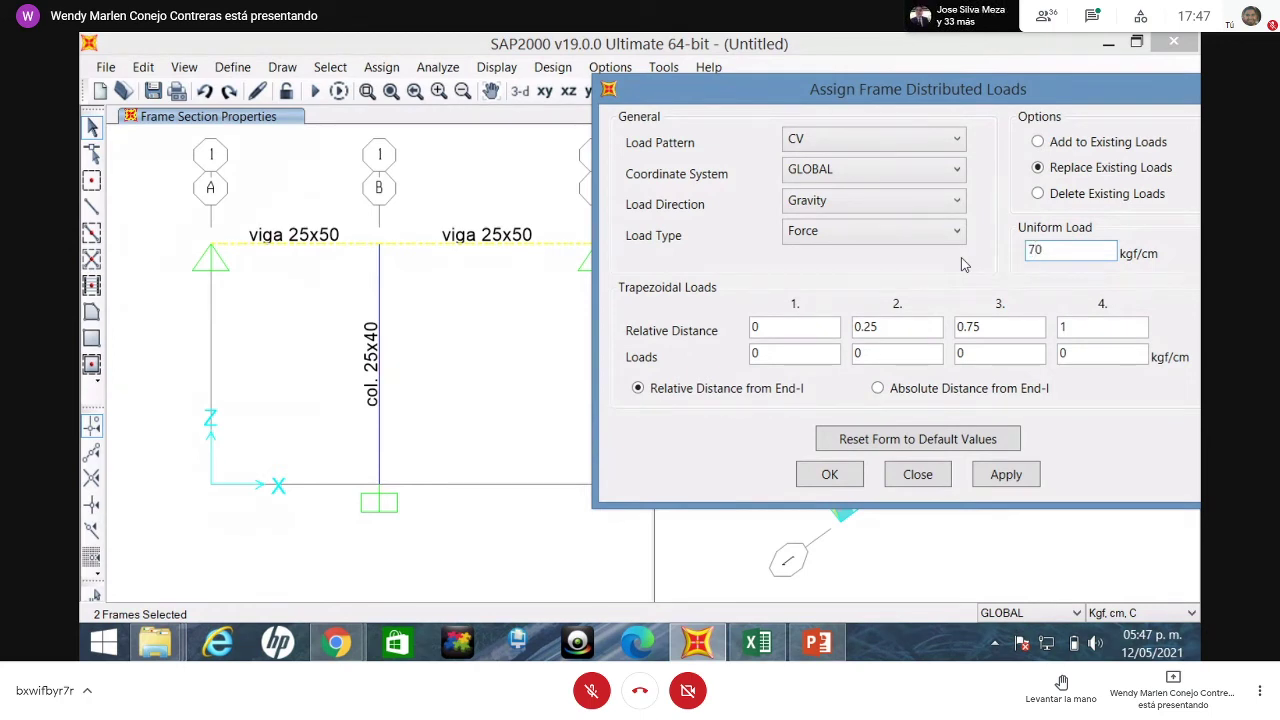
pyautogui.click(1030, 481)
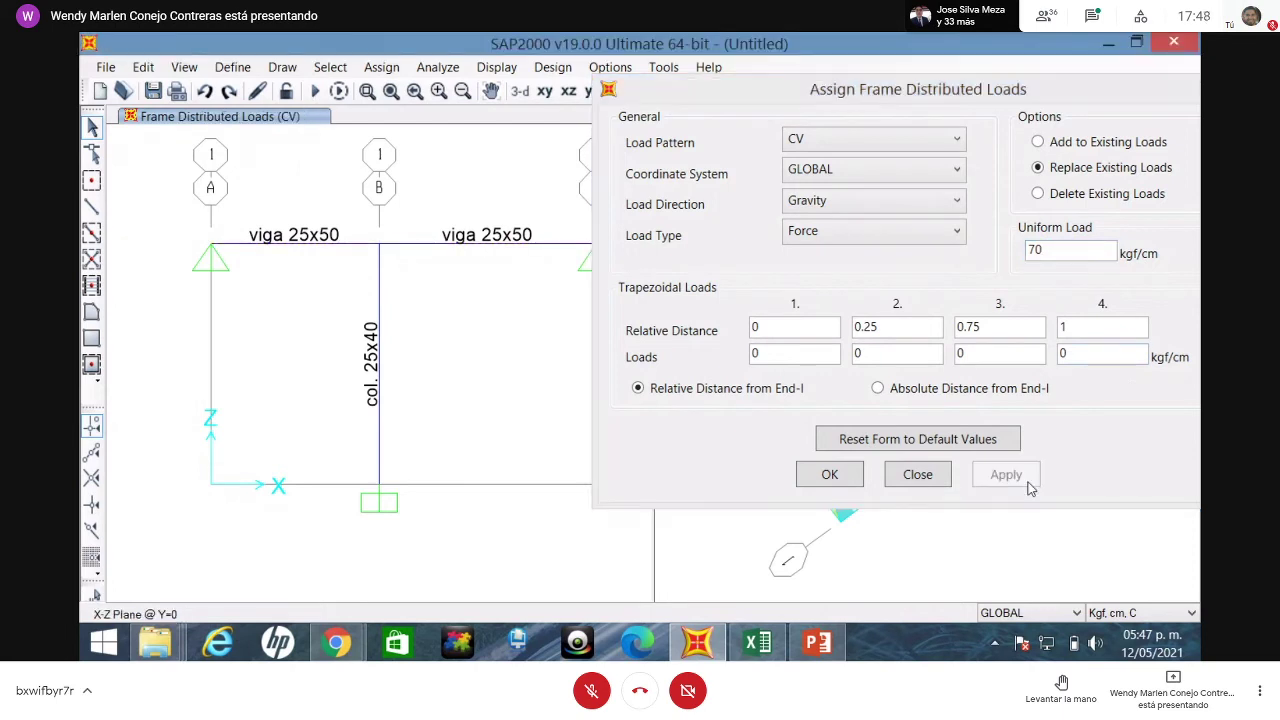
pyautogui.click(834, 478)
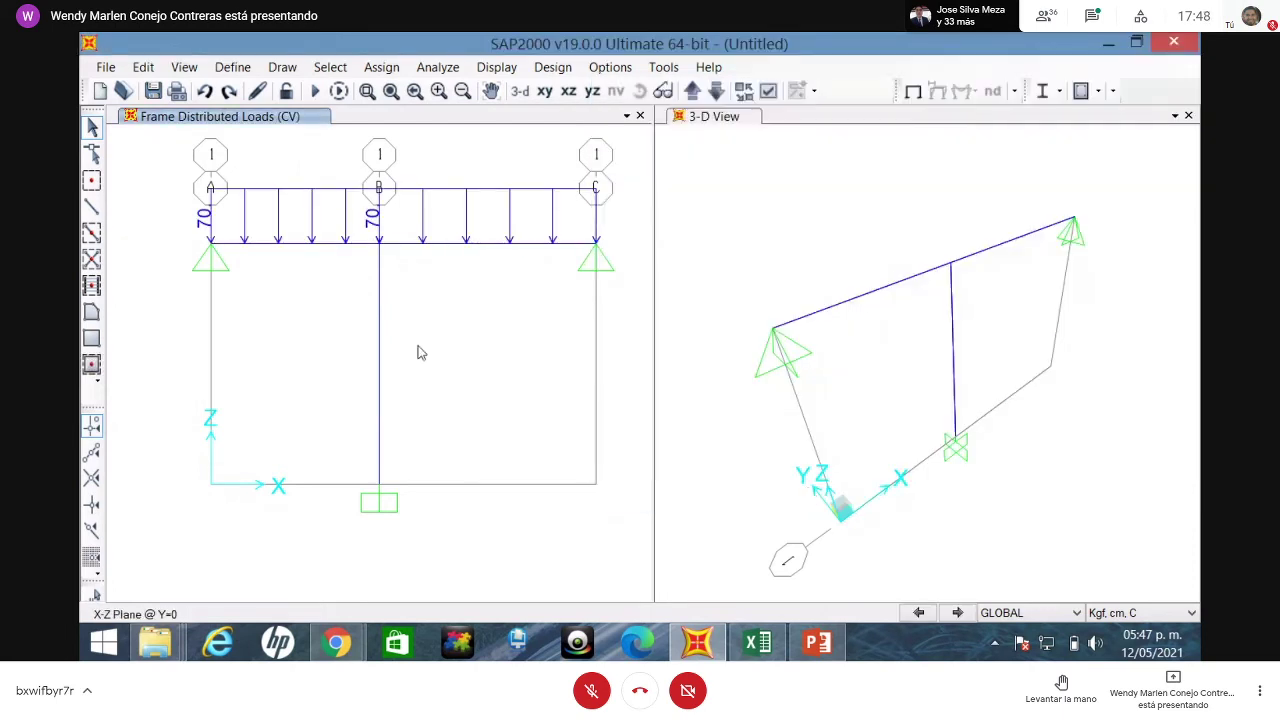
# - View the beam loads in Tonf, m, C units and return the model units to Kgf, cm, C
pyautogui.click(1137, 614)
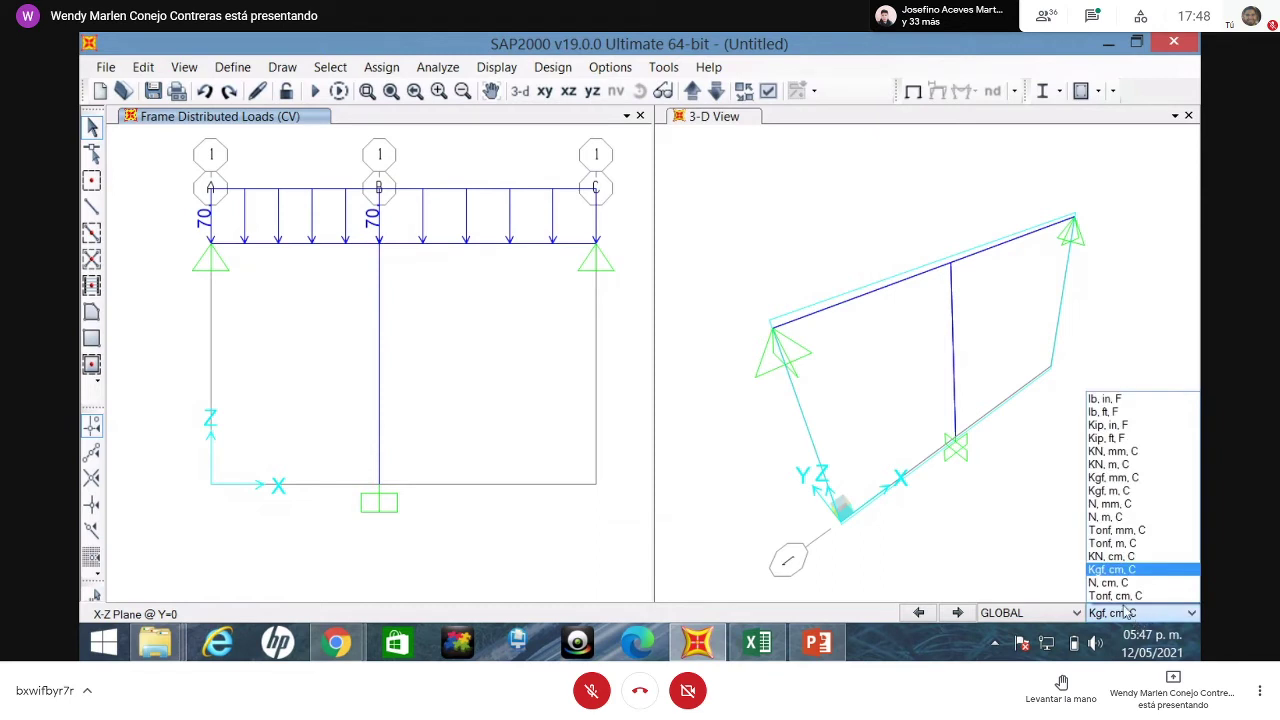
pyautogui.click(1140, 543)
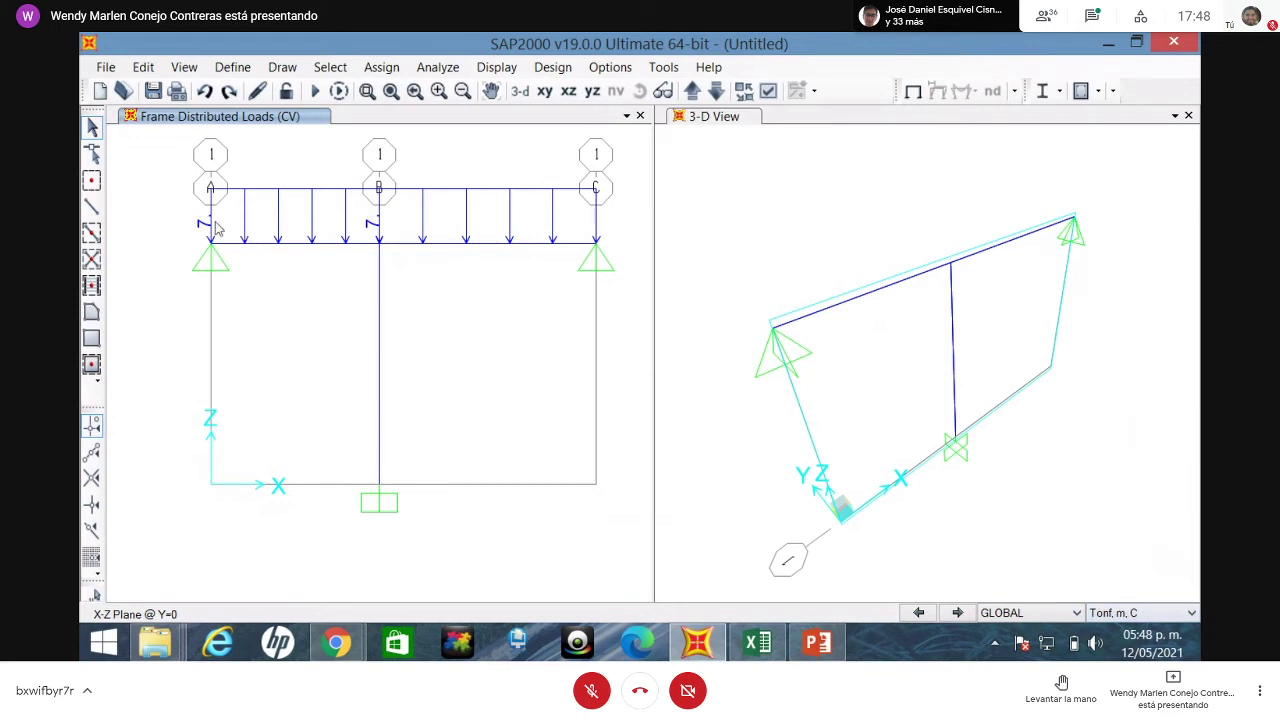
pyautogui.click(1113, 613)
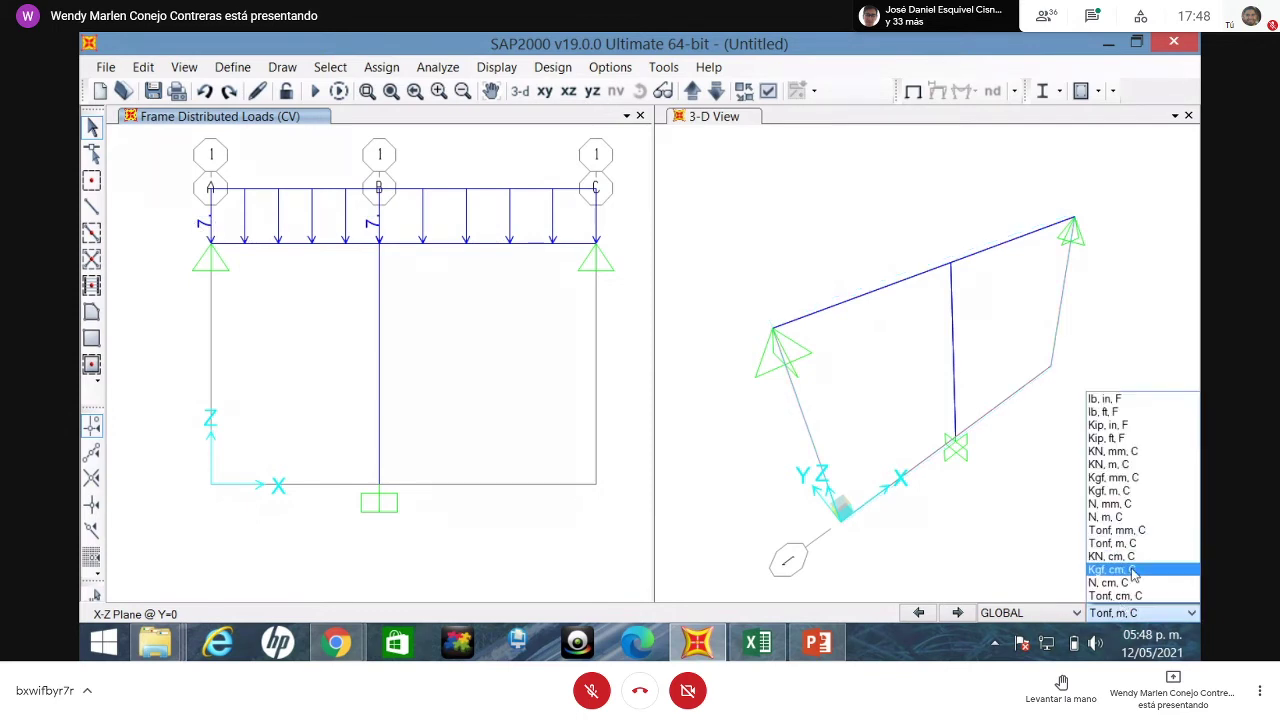
pyautogui.click(1133, 570)
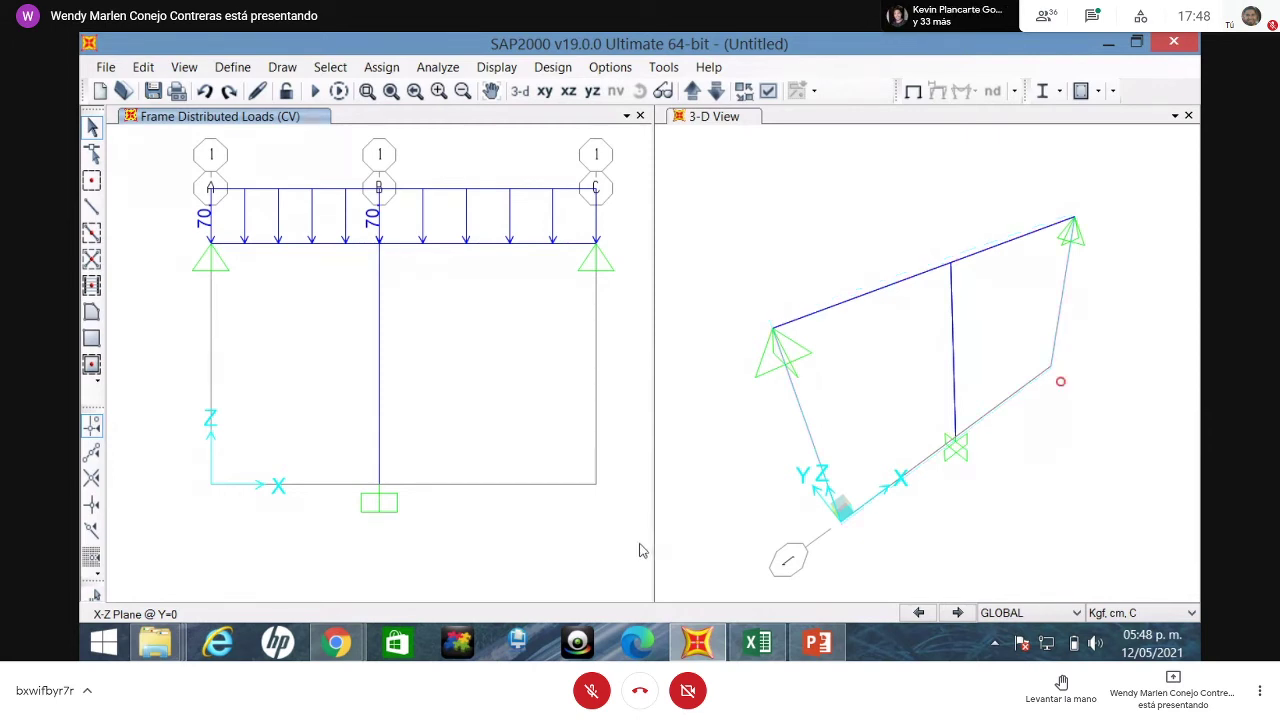
# - Select the whole frame and set the analysis degrees of freedom to Plane Frame in the XZ plane
pyautogui.moveTo(640, 544); pyautogui.dragTo(167, 139)
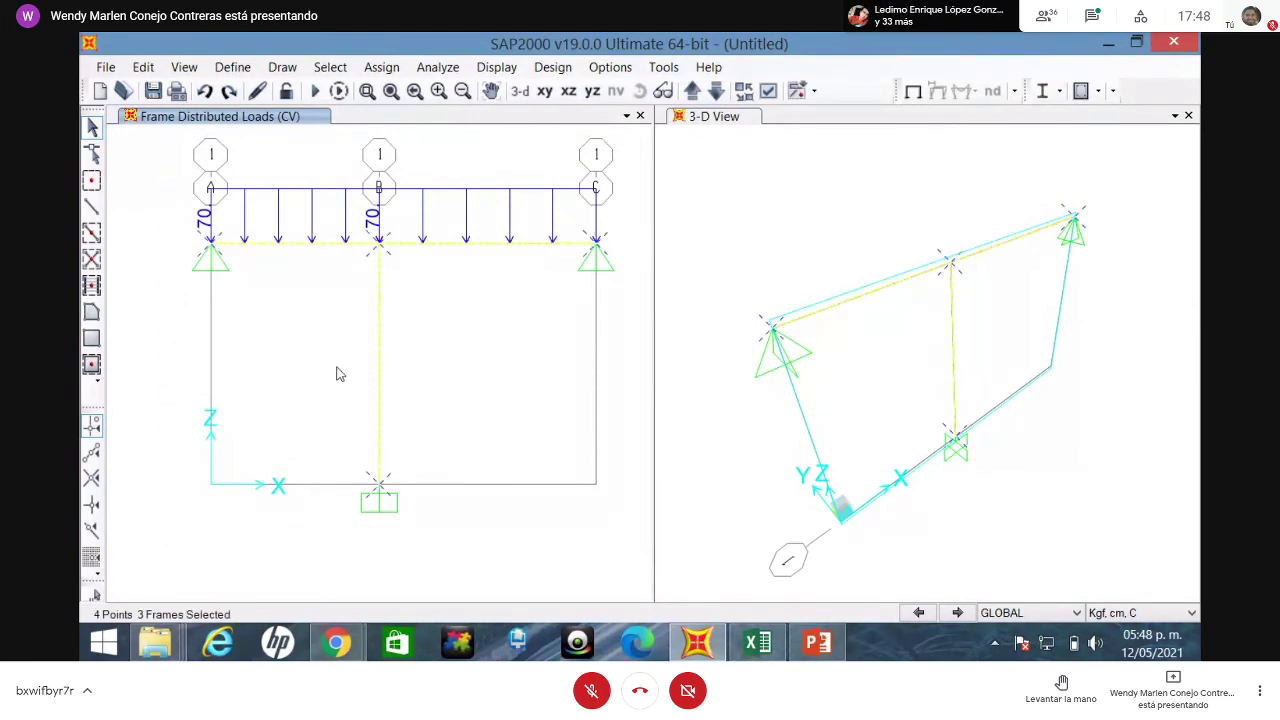
pyautogui.click(432, 67)
pyautogui.click(440, 88)
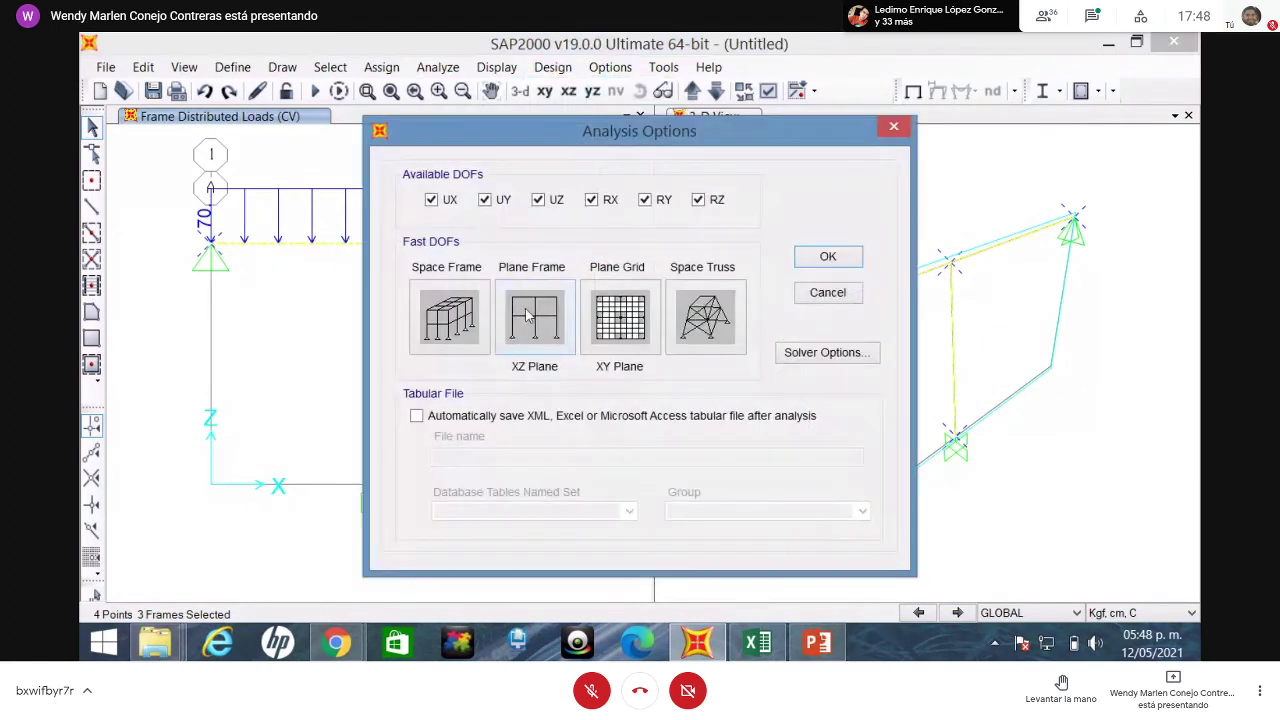
pyautogui.click(532, 320)
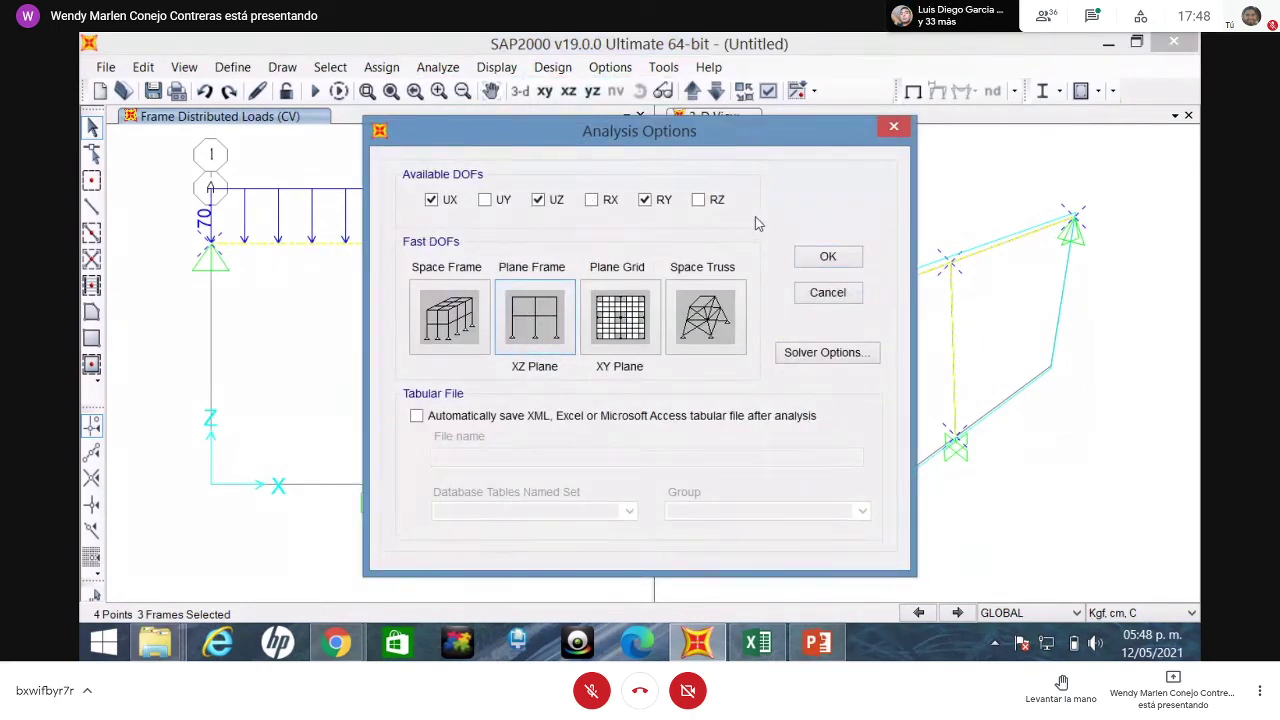
pyautogui.click(828, 257)
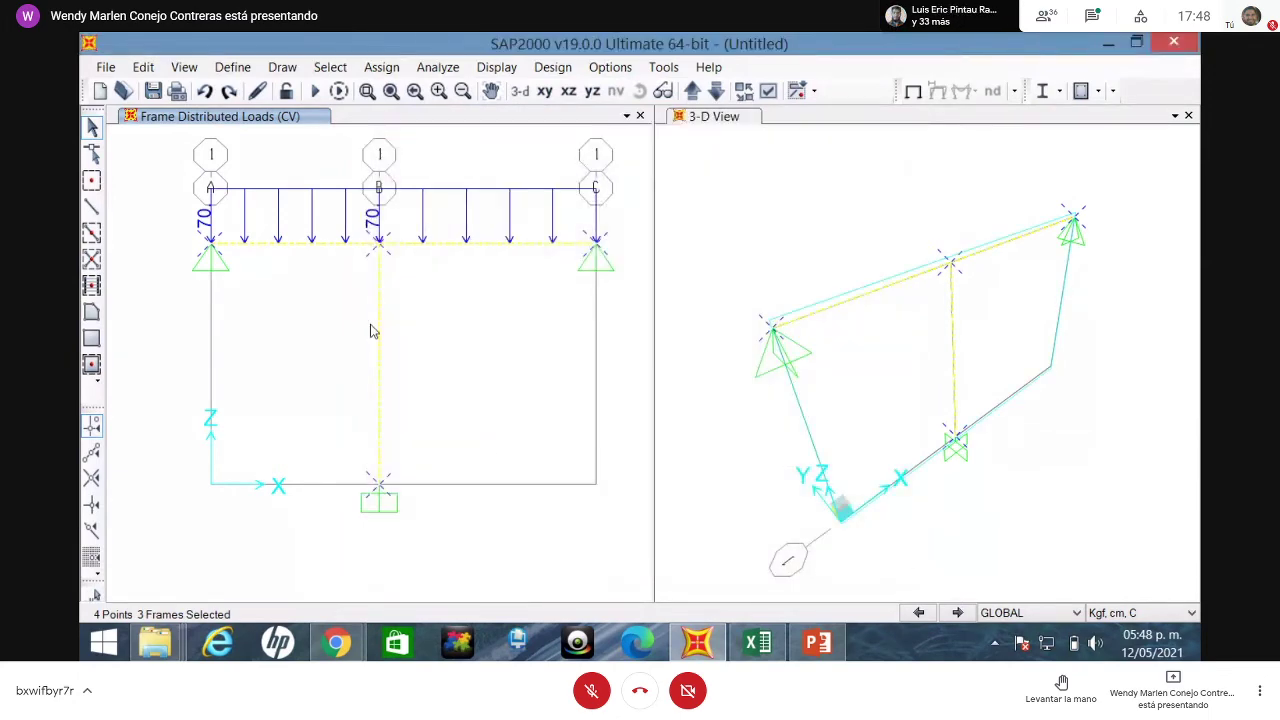
# - Set the MODAL load case to Do Not Run and start the analysis of the DEAD and CV cases
pyautogui.click(314, 91)
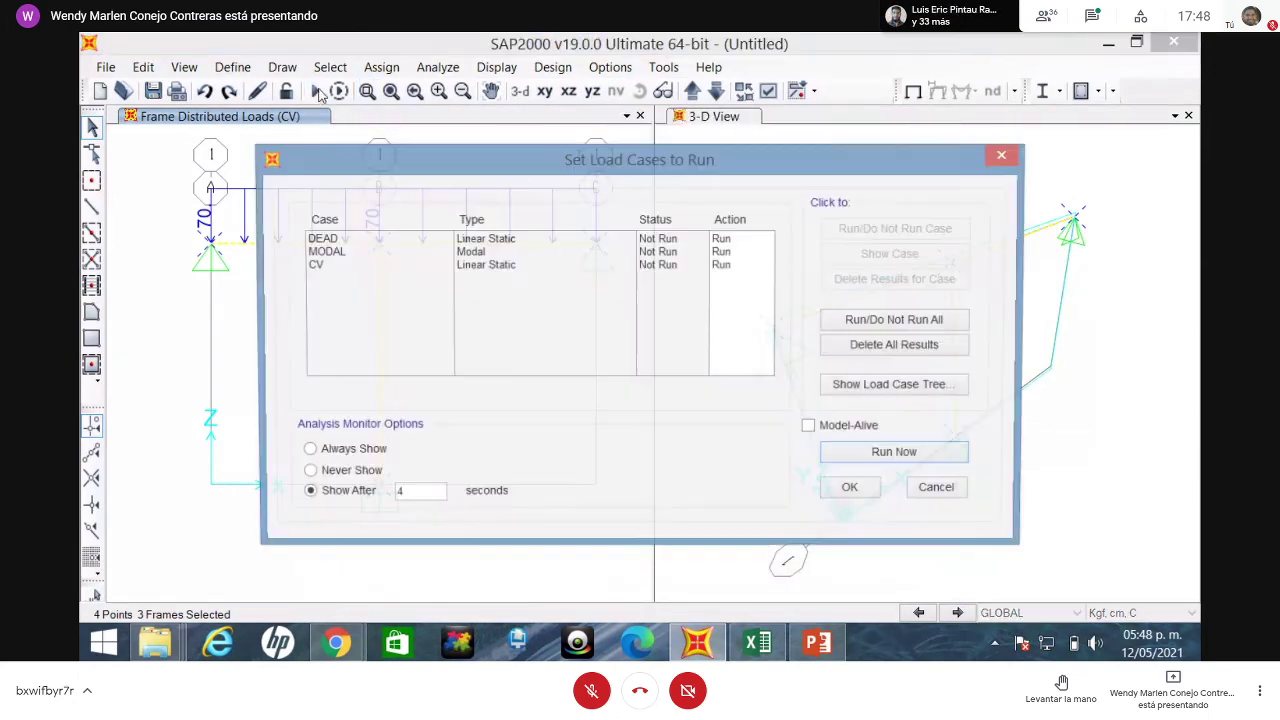
pyautogui.click(627, 253)
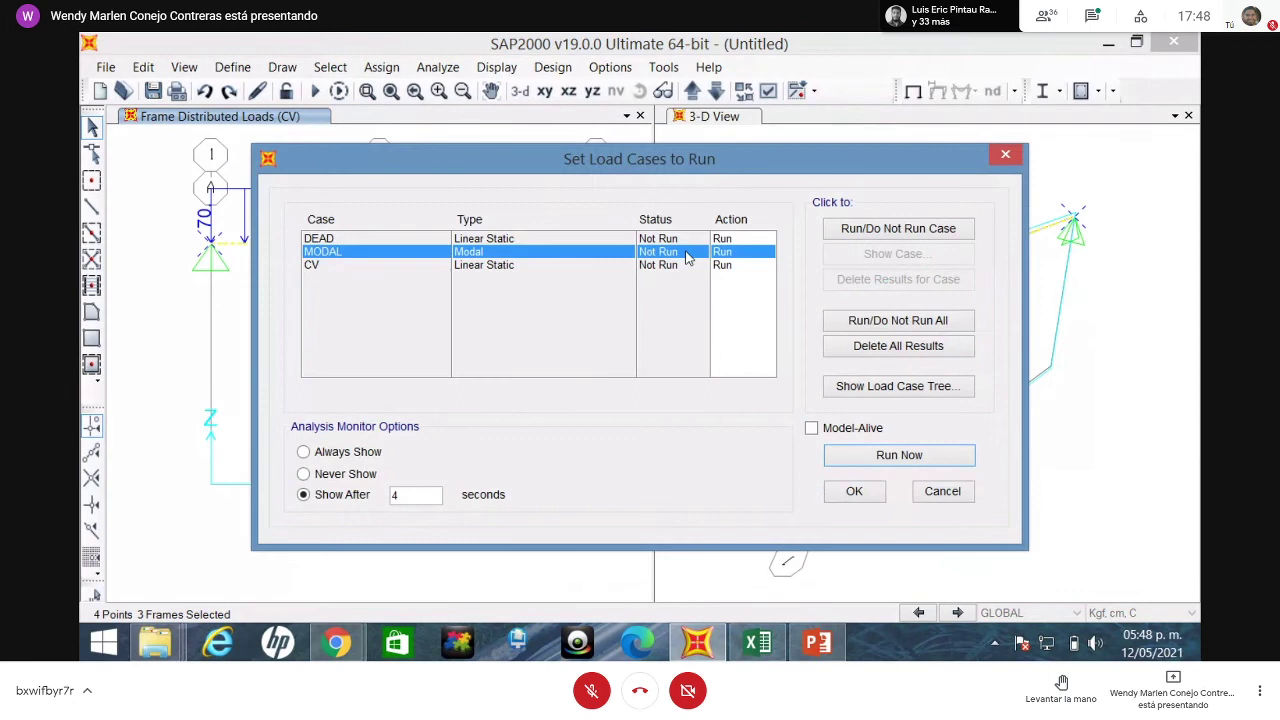
pyautogui.click(910, 232)
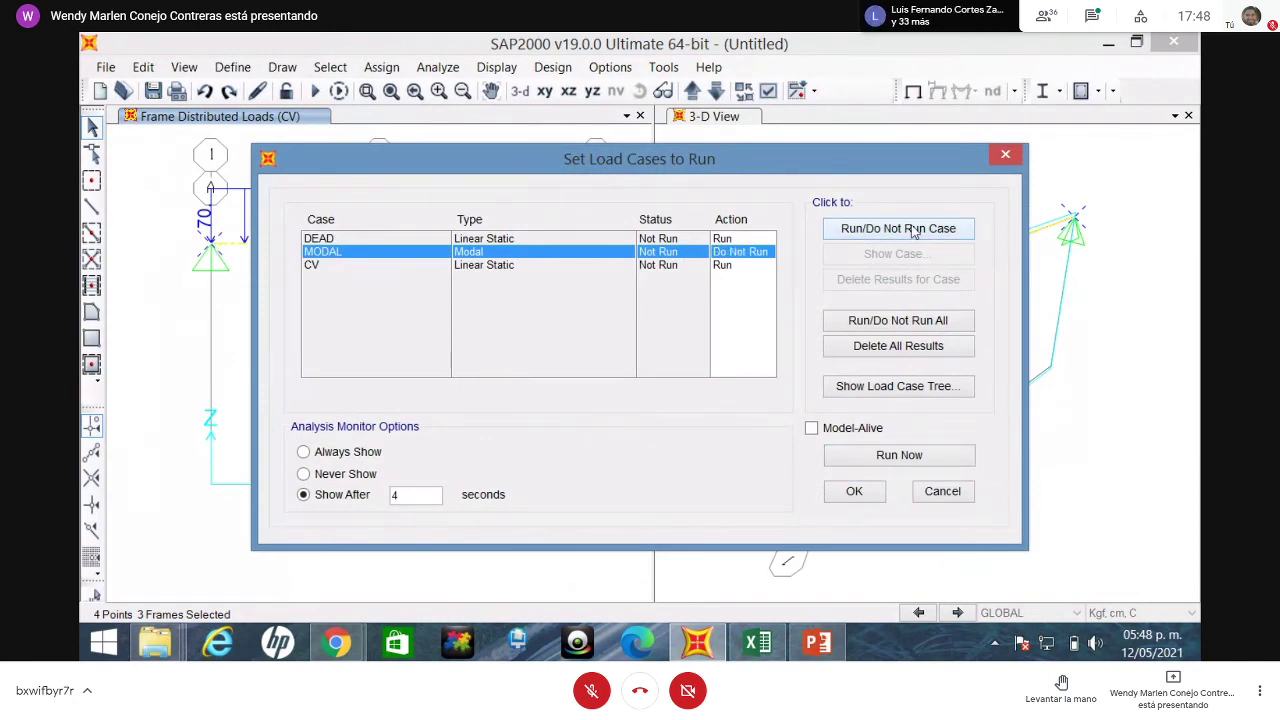
pyautogui.click(855, 459)
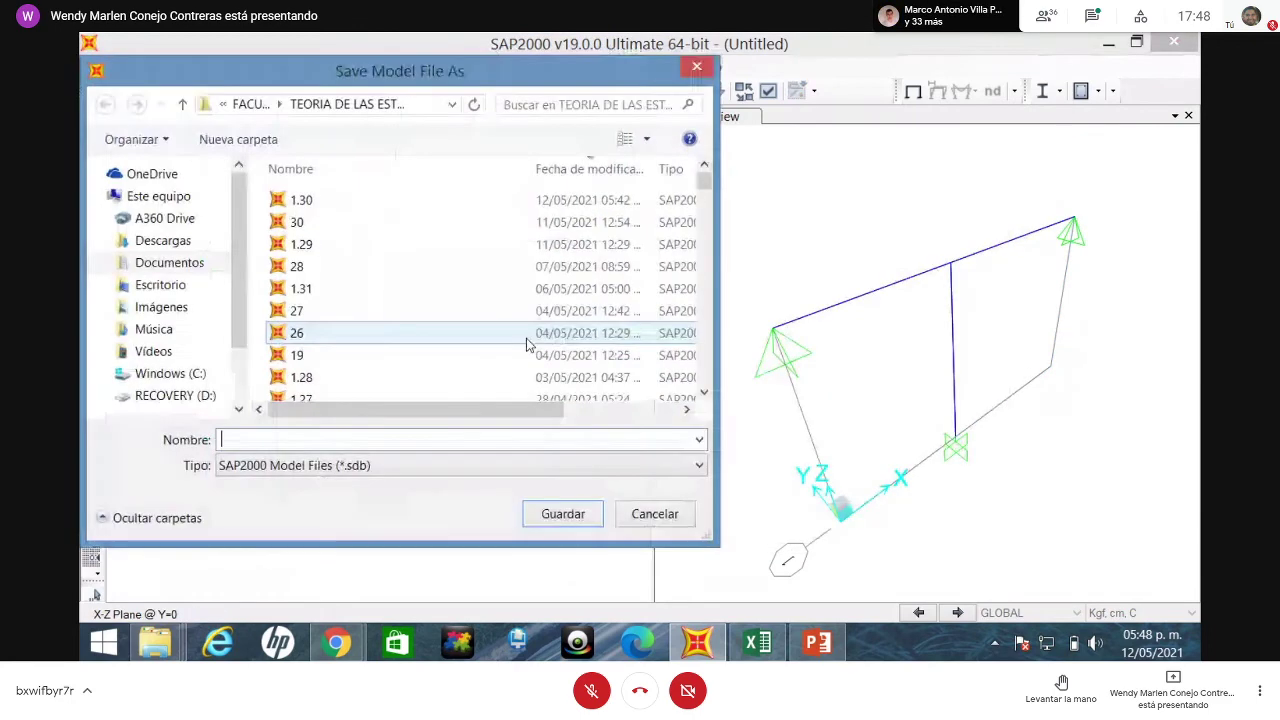
# - Save the model as 1.31, replacing the existing file, so the analysis can run
pyautogui.write('1.31')
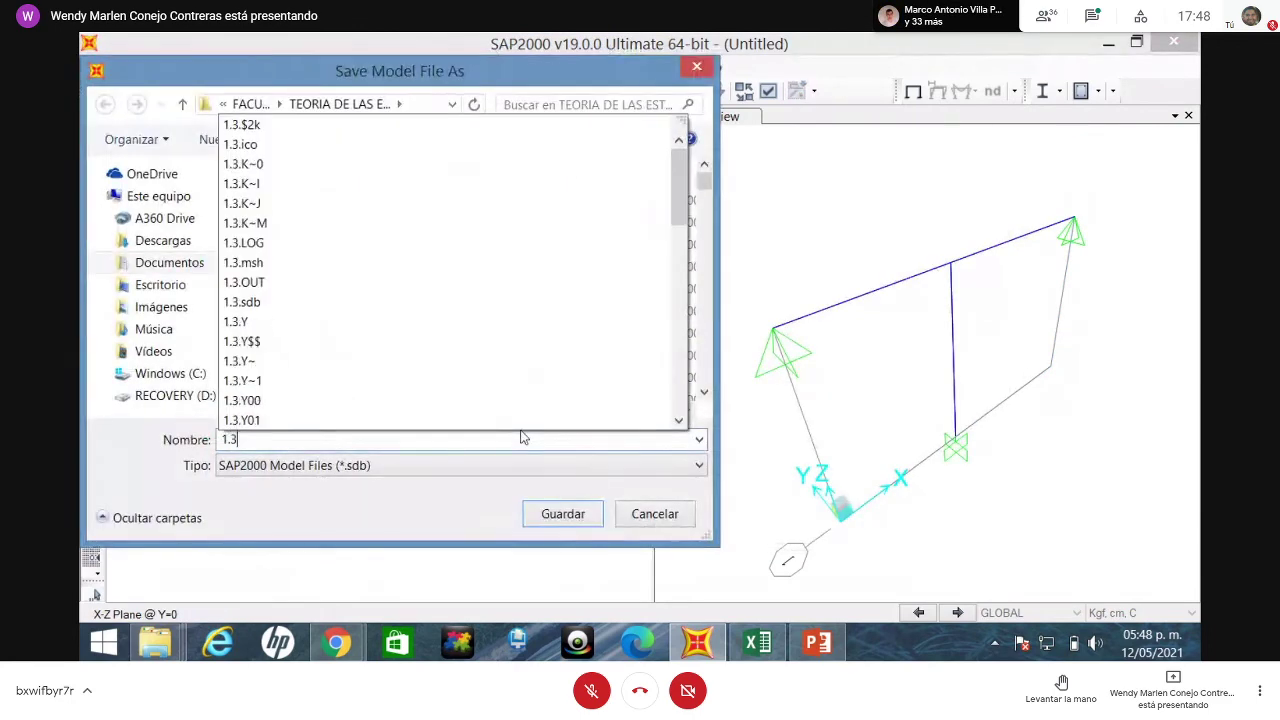
pyautogui.click(563, 516)
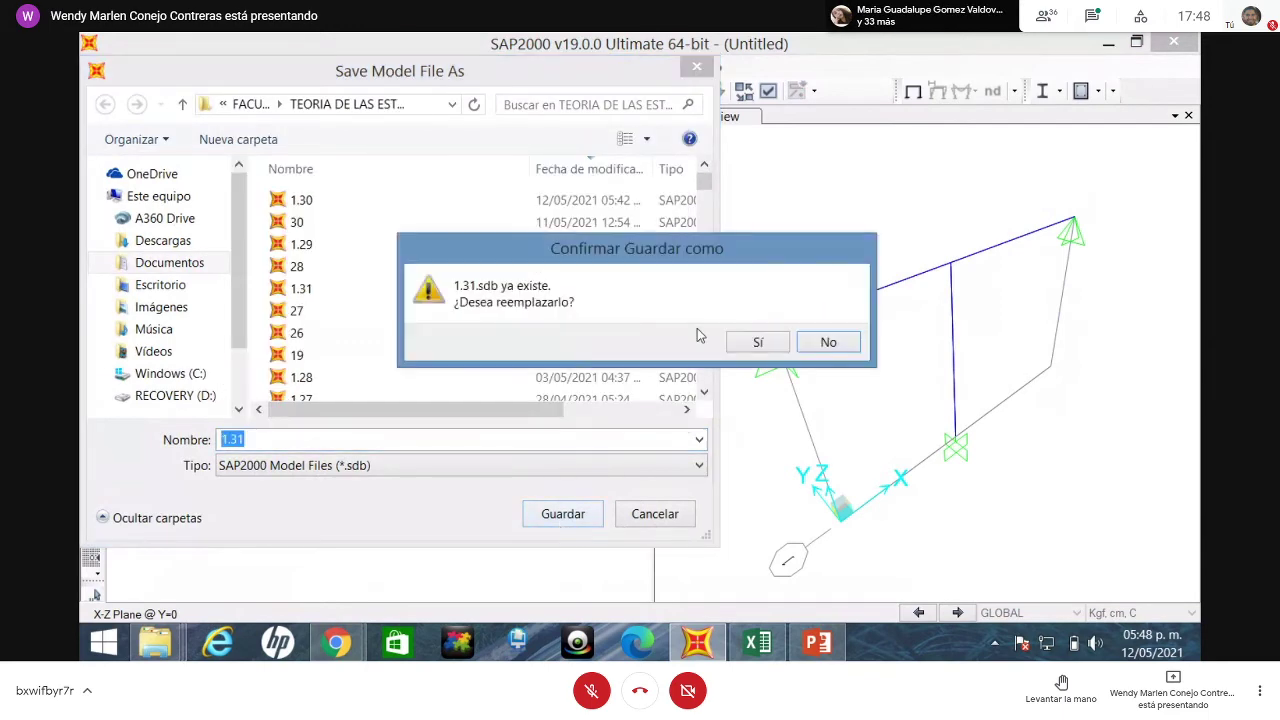
pyautogui.click(757, 343)
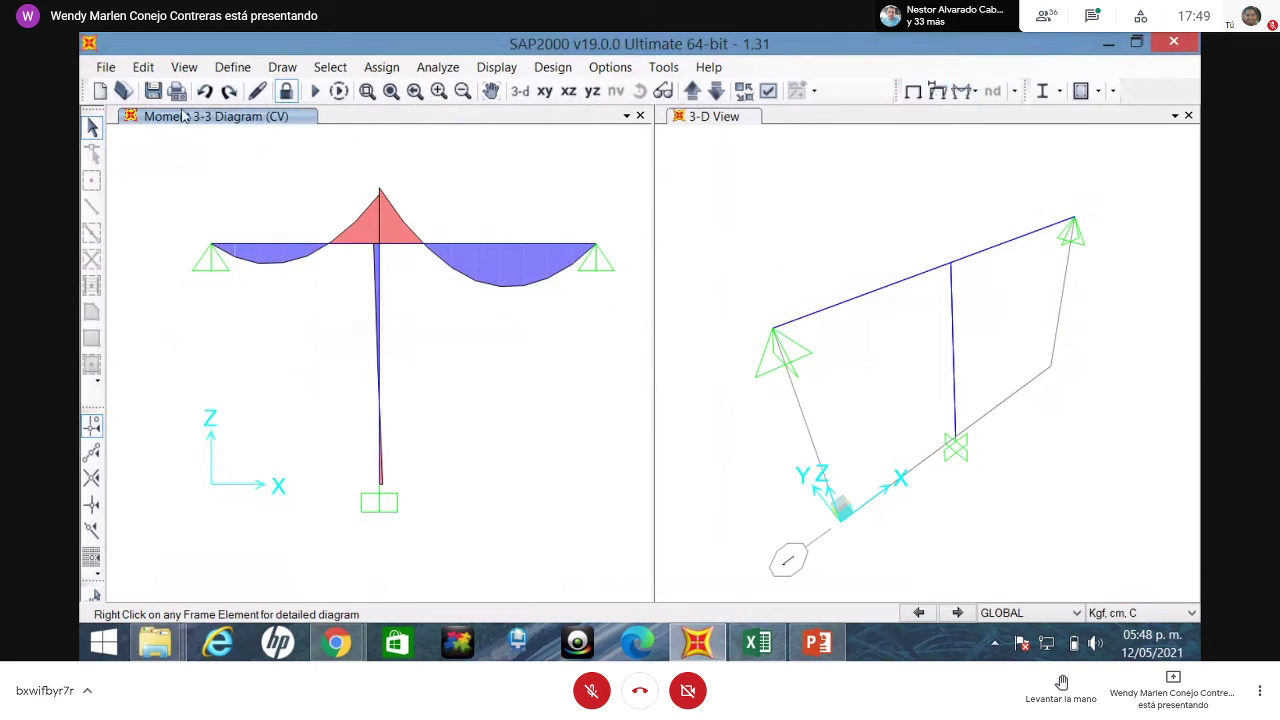
# - Display the frame's deformed shape for load case CV with automatic scaling and the cubic curve option
pyautogui.click(482, 70)
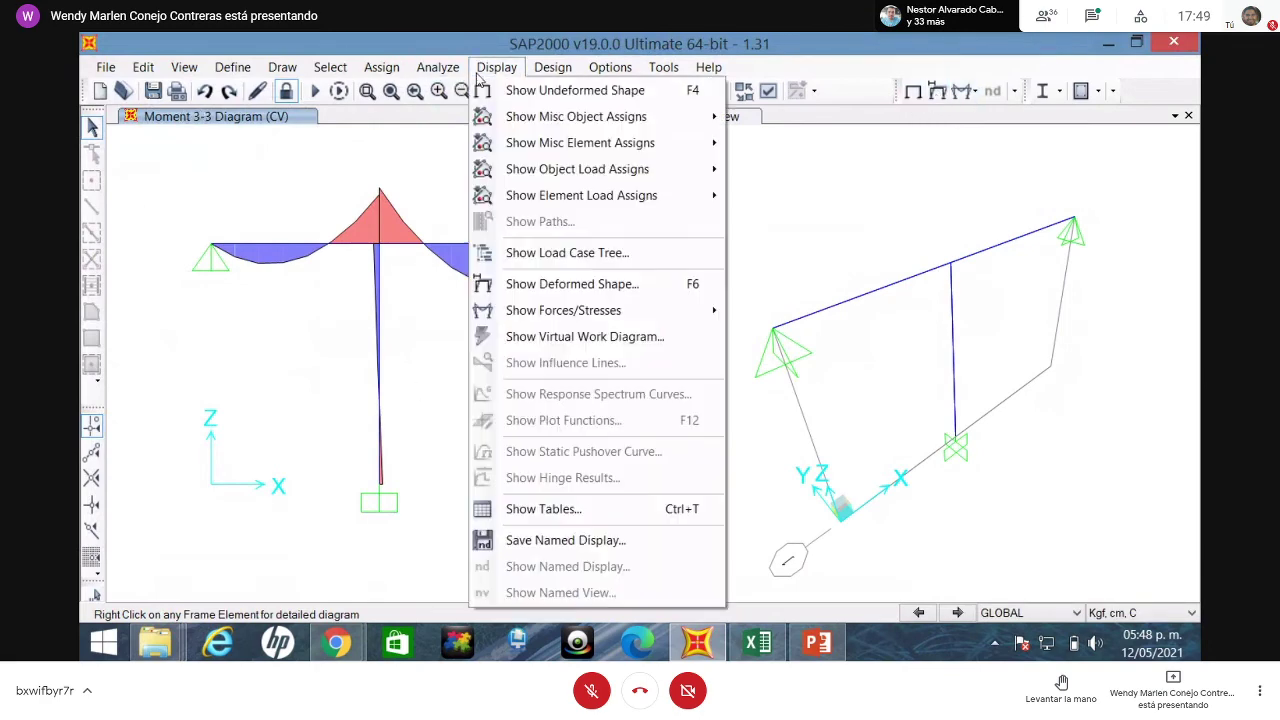
pyautogui.click(540, 283)
pyautogui.click(693, 98)
pyautogui.click(676, 134)
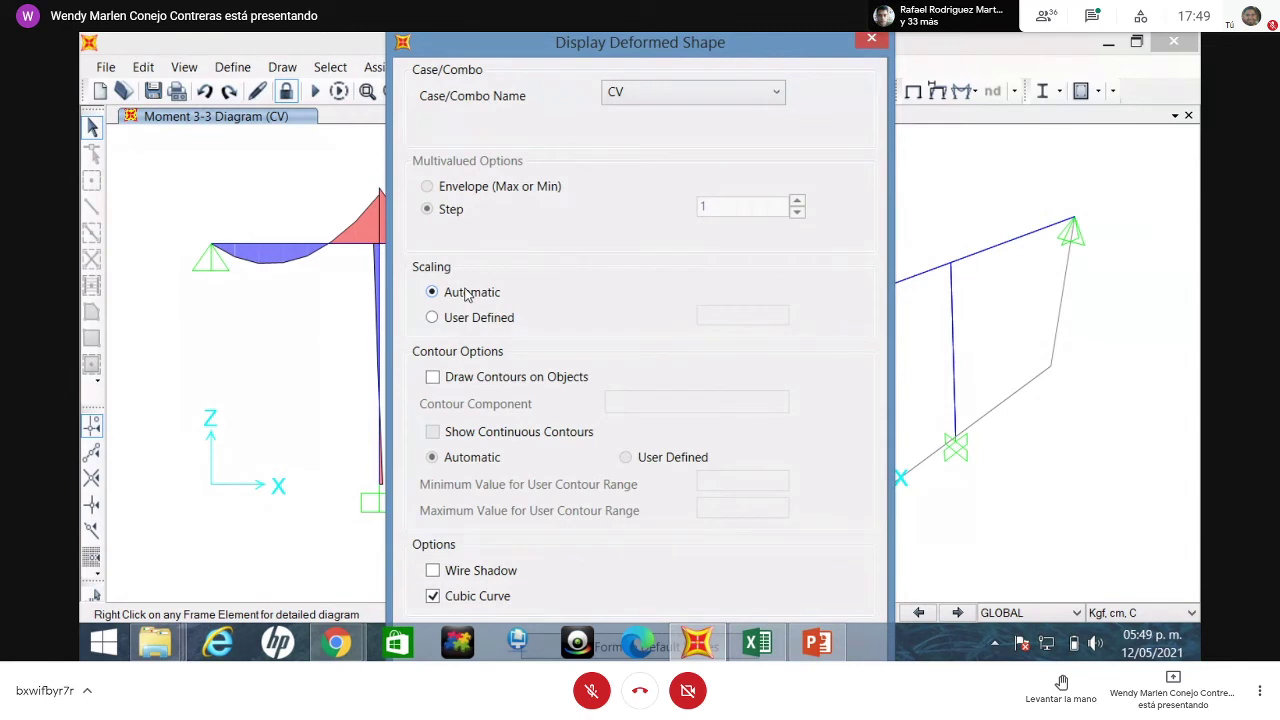
pyautogui.press('Return')
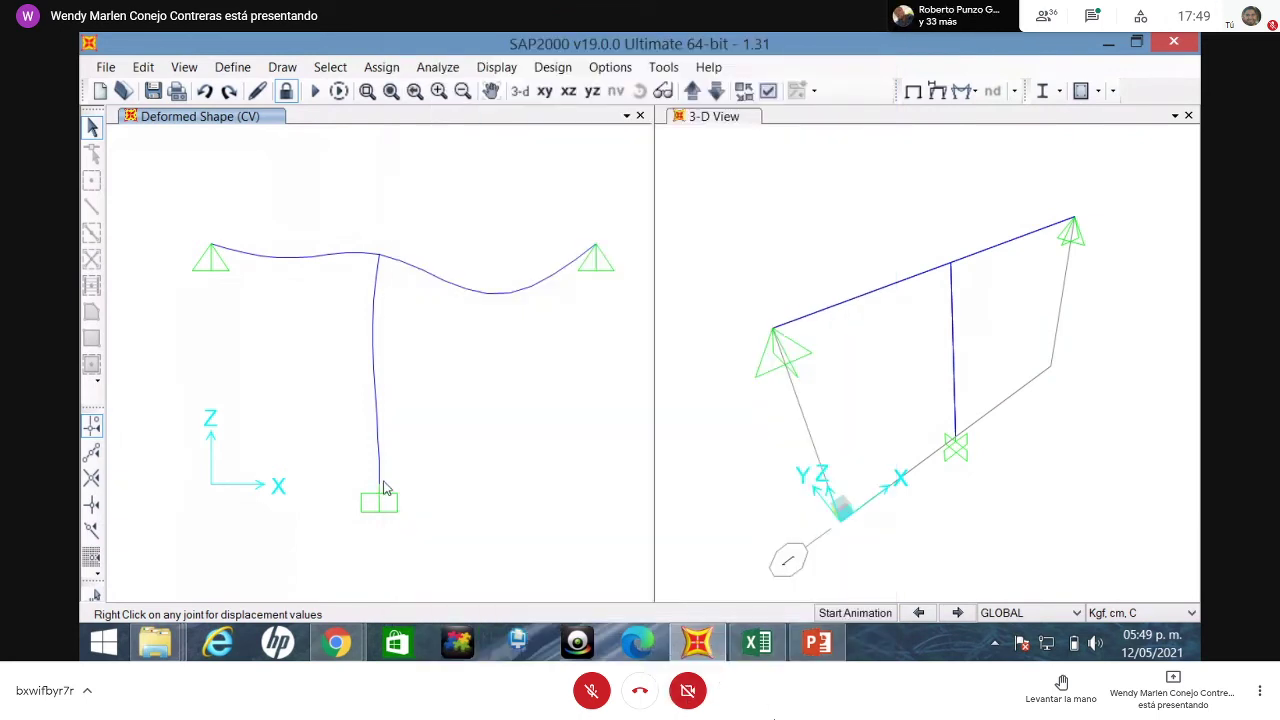
pyautogui.moveTo(378, 492)
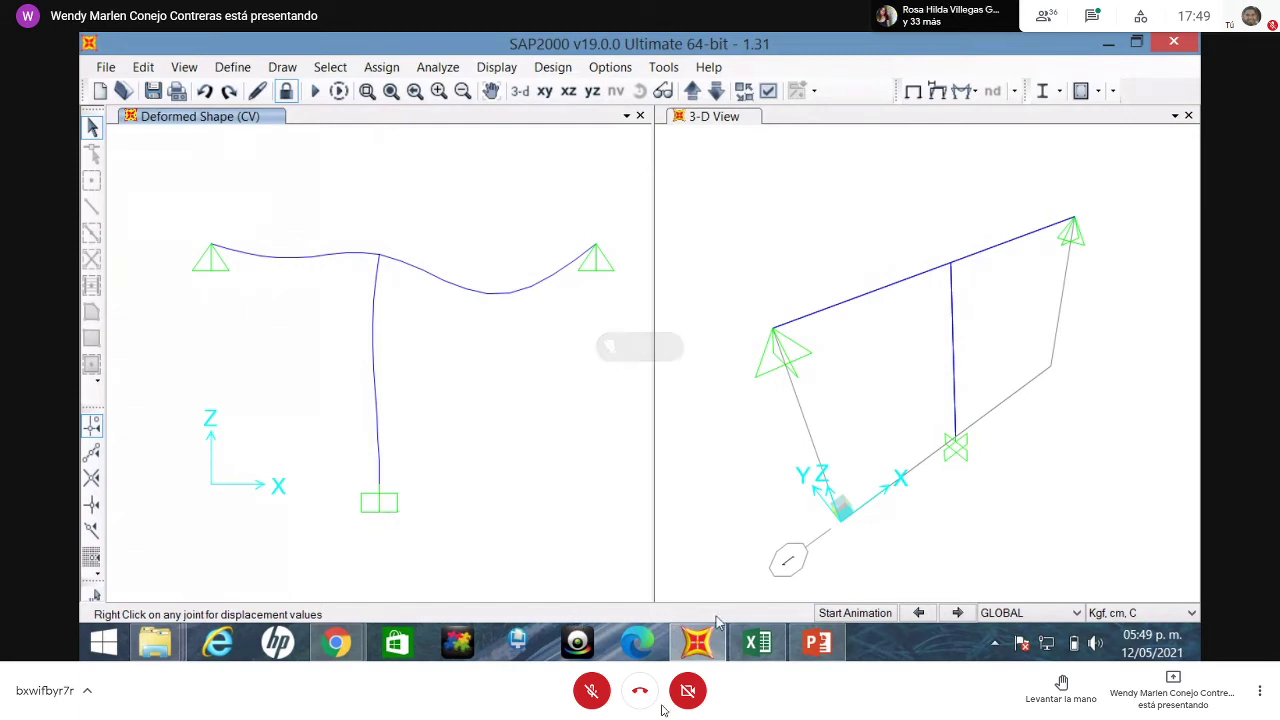
# - Switch to Excel and look through the lower rows of the student list in Copia de LISTA 7MA
pyautogui.click(756, 642)
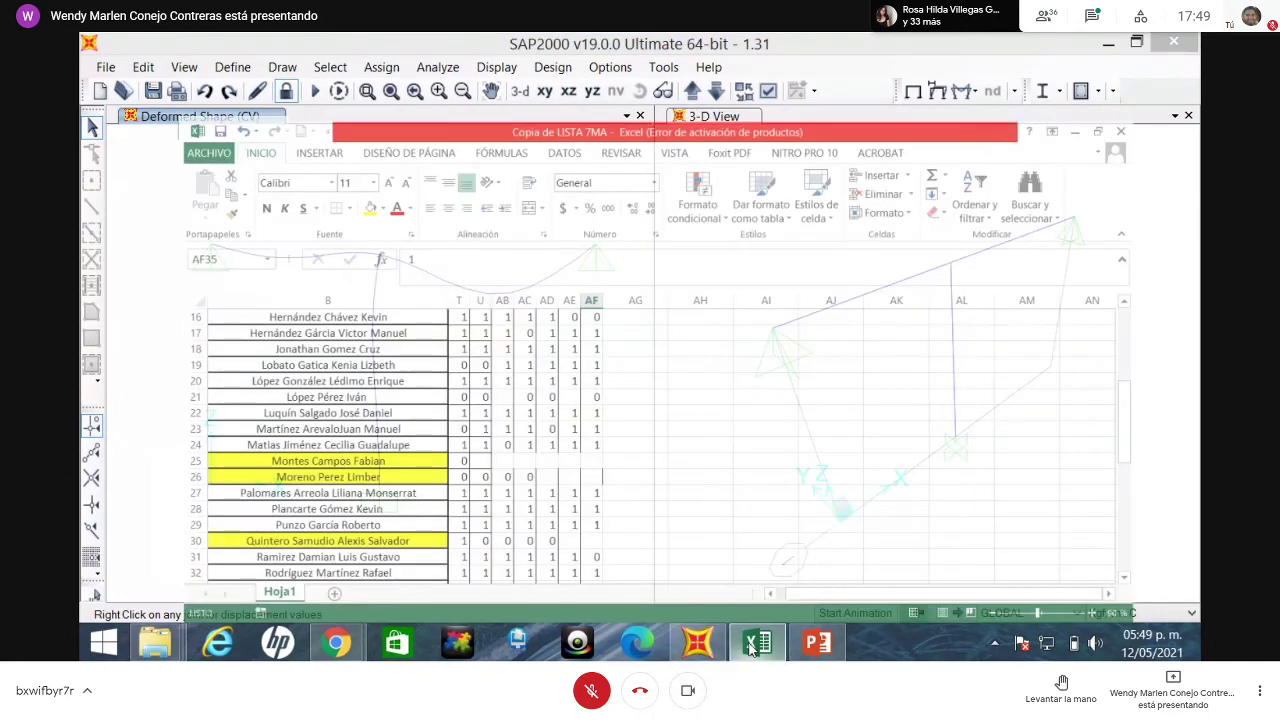
pyautogui.scroll(-1, 490, 485)
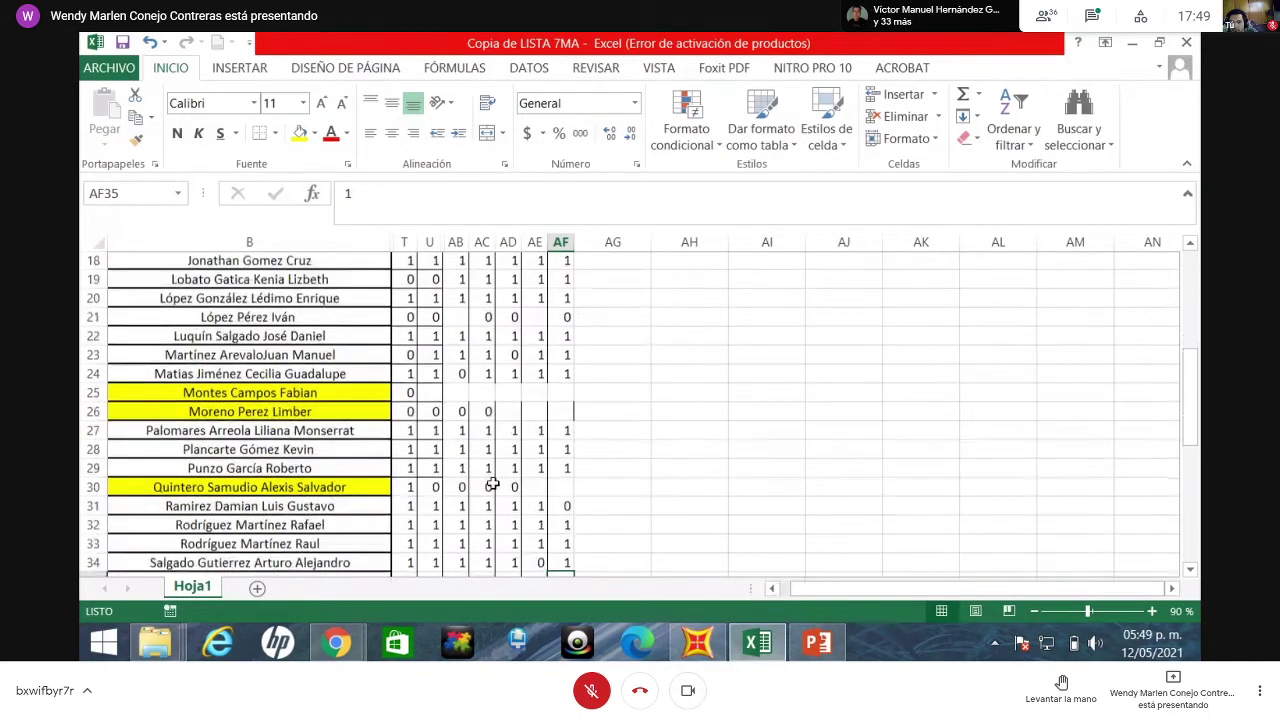
pyautogui.scroll(-2, 492, 484)
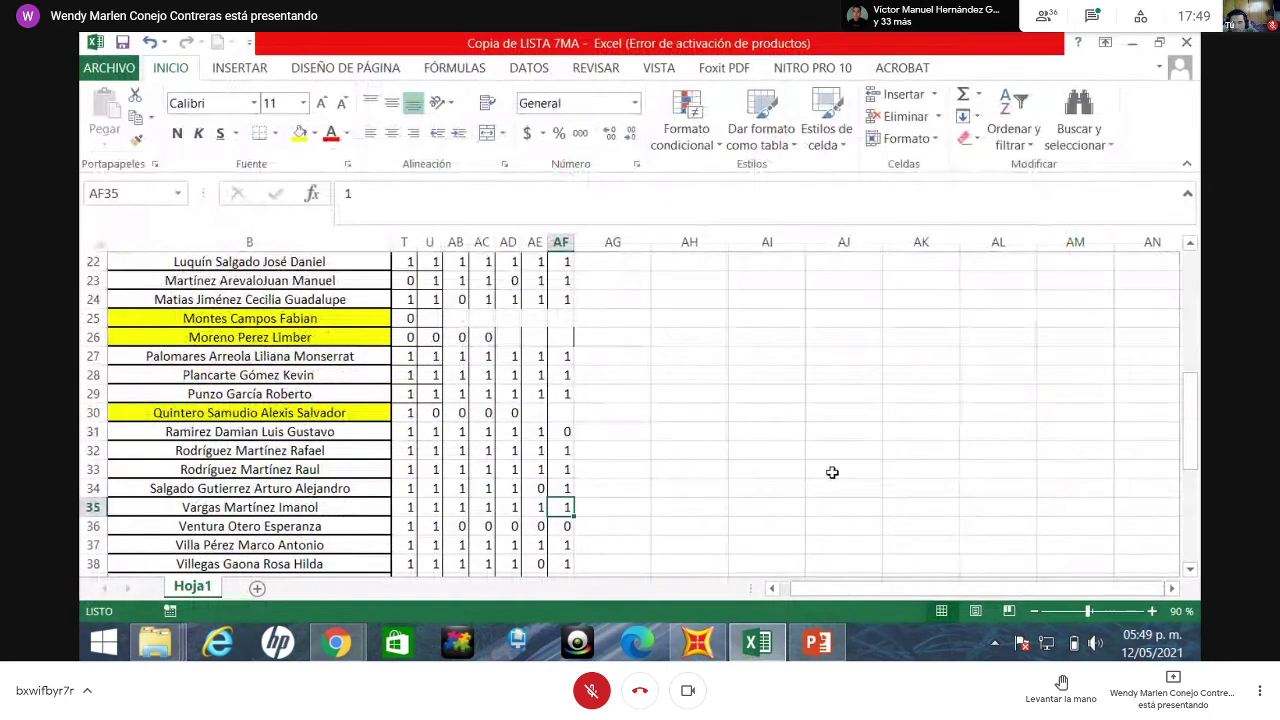
# - Check the Google Meet call in Chrome, return to the student list in Excel and dismiss the presenting notification
pyautogui.moveTo(335, 641)
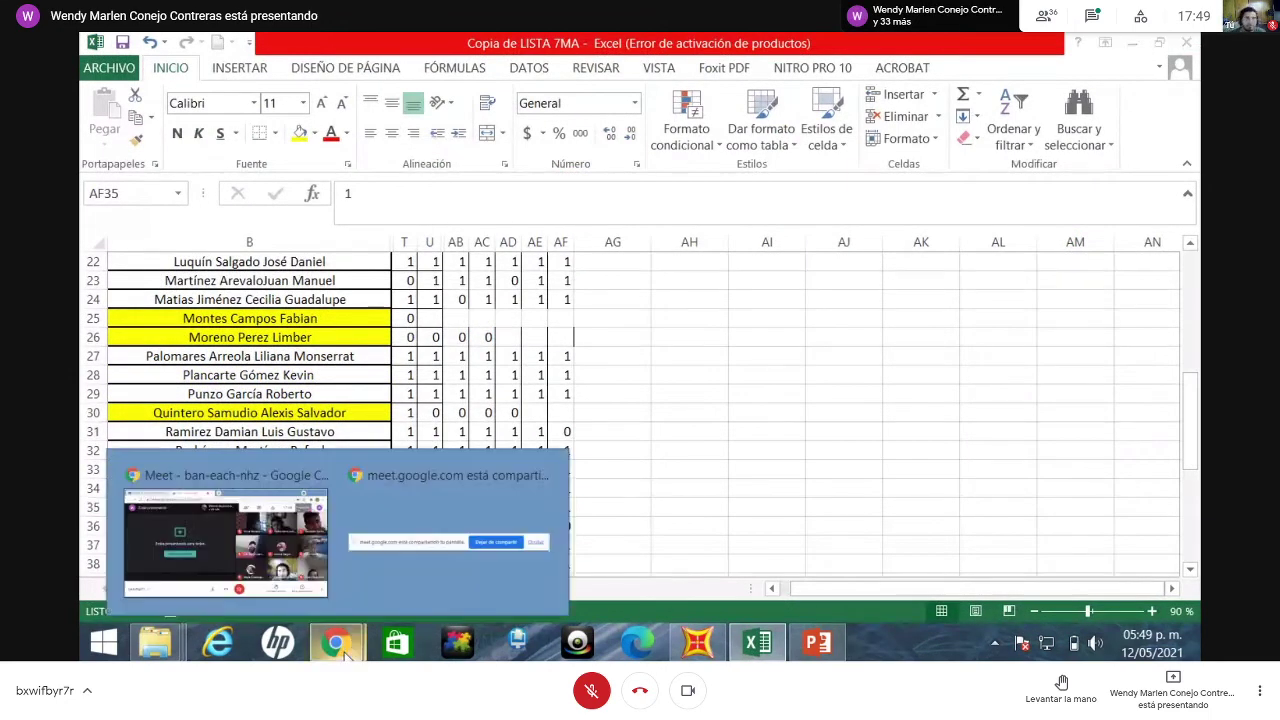
pyautogui.click(145, 552)
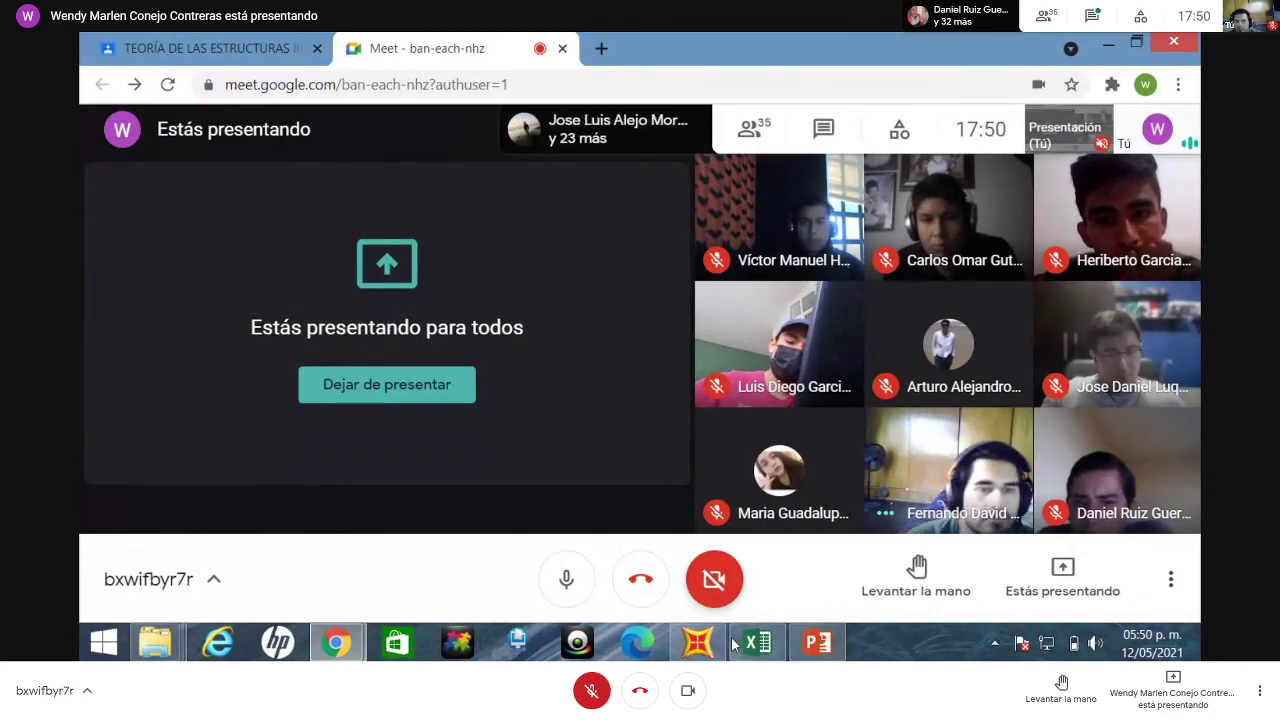
pyautogui.moveTo(756, 646)
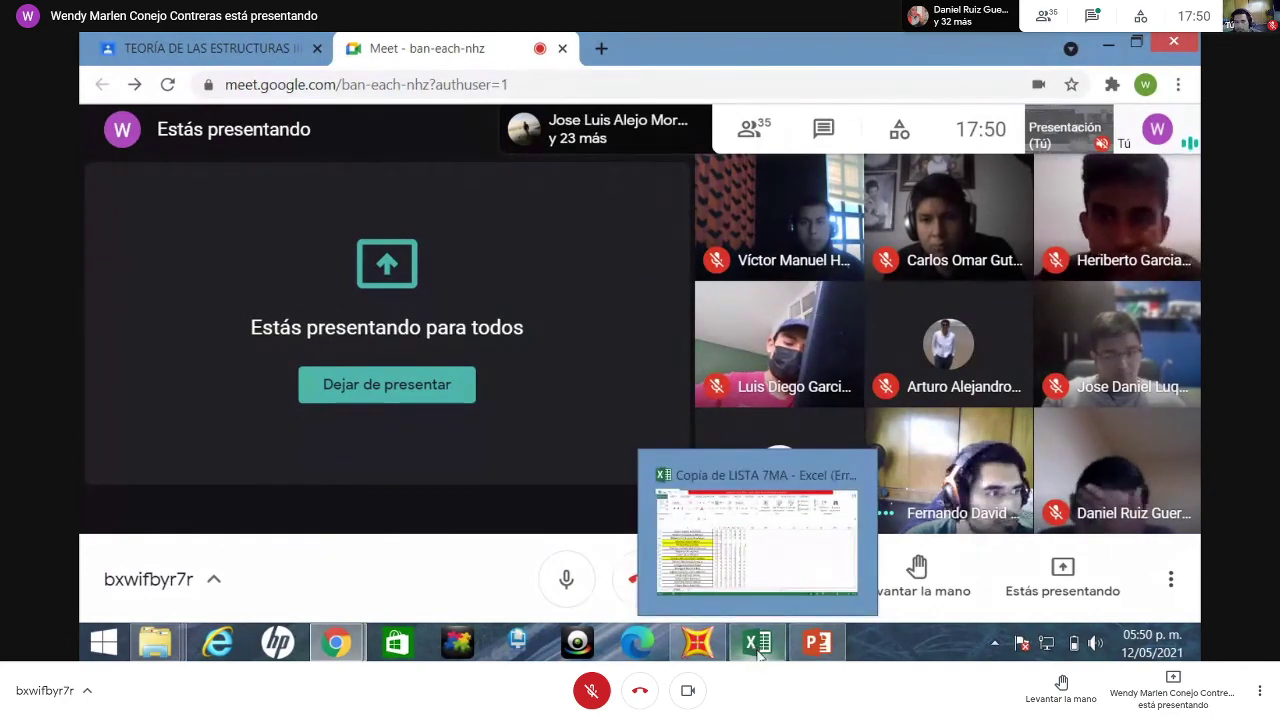
pyautogui.click(803, 553)
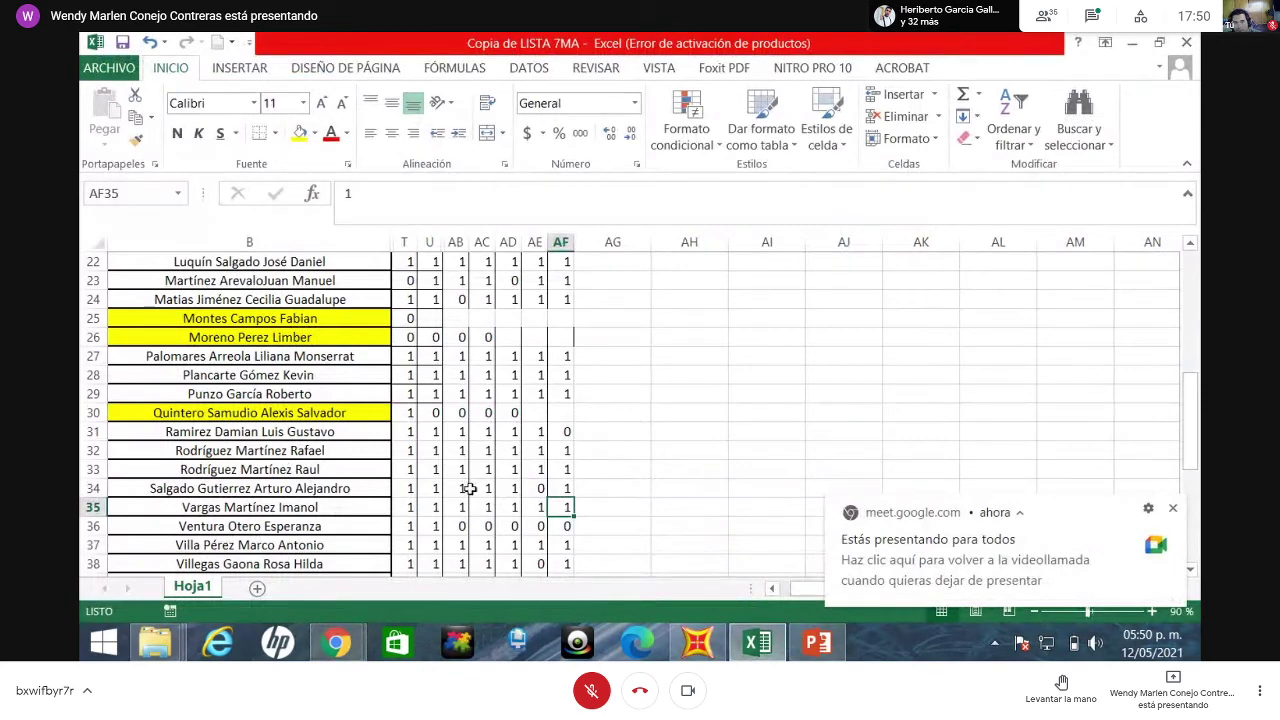
pyautogui.click(1175, 510)
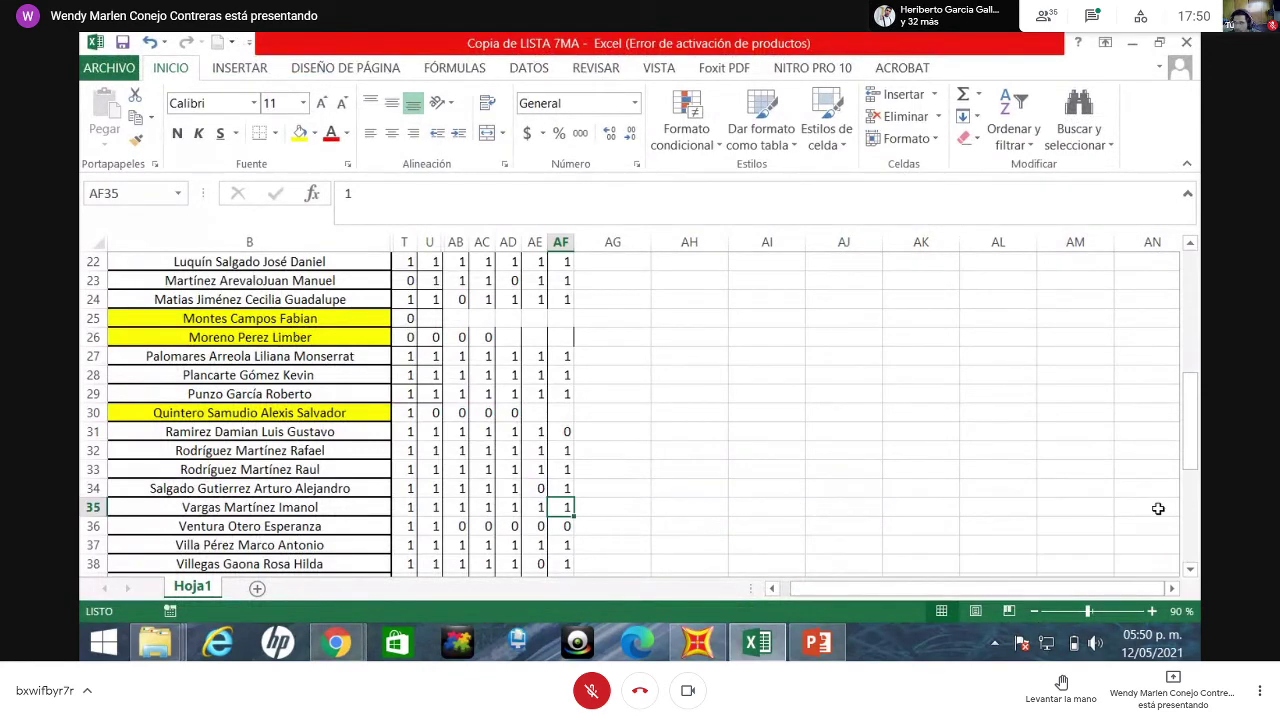
# - Switch to SAP2000, dismiss the presenting notification and read the joint displacements at the deformed frame's left support
pyautogui.click(1132, 43)
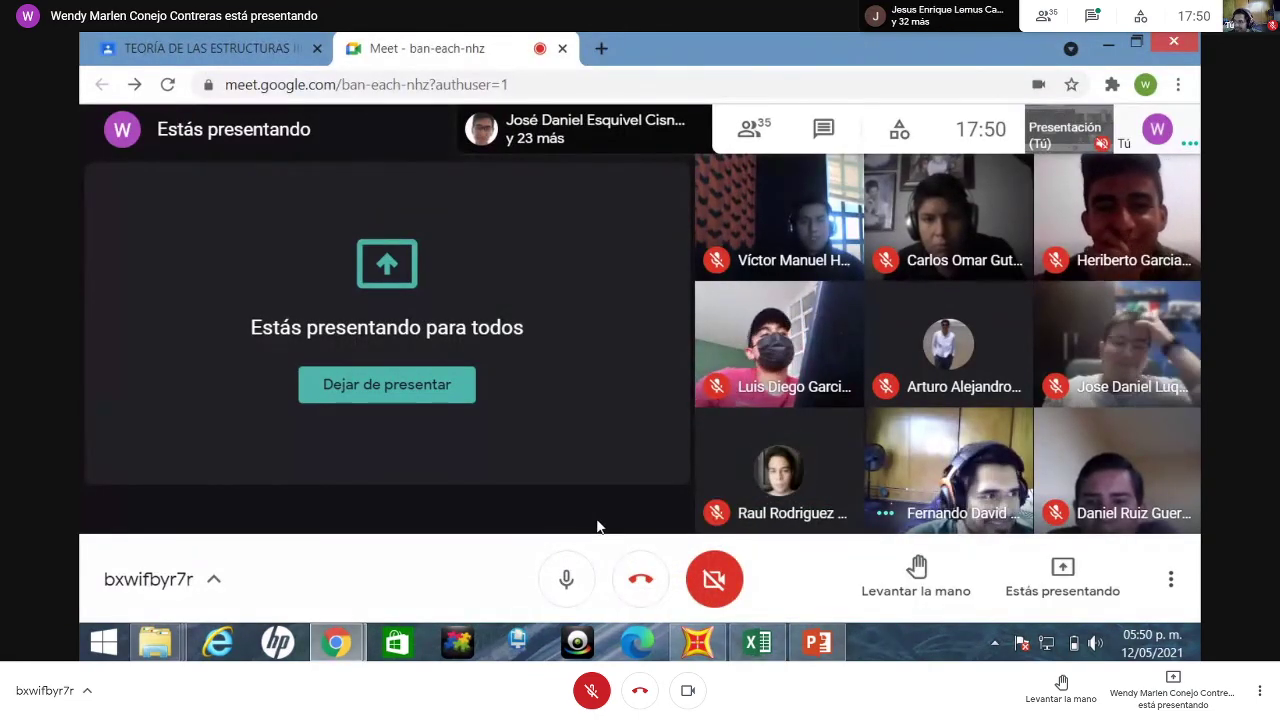
pyautogui.click(698, 645)
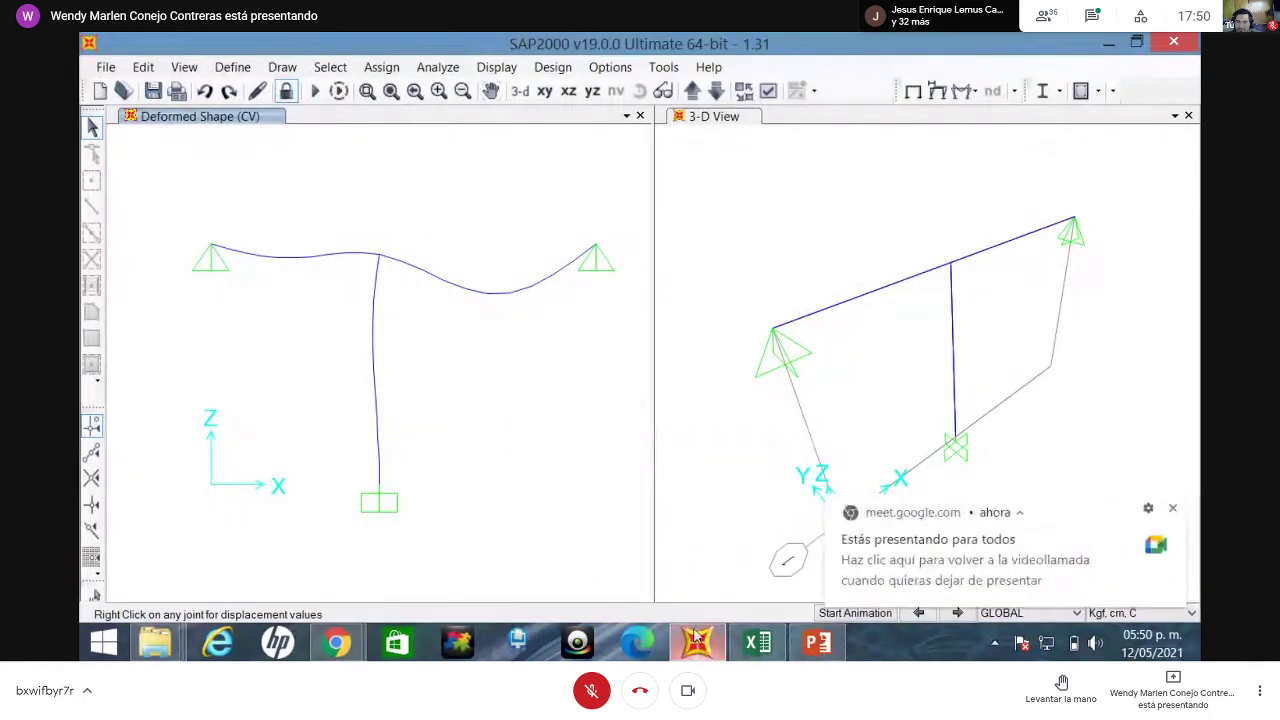
pyautogui.click(1174, 510)
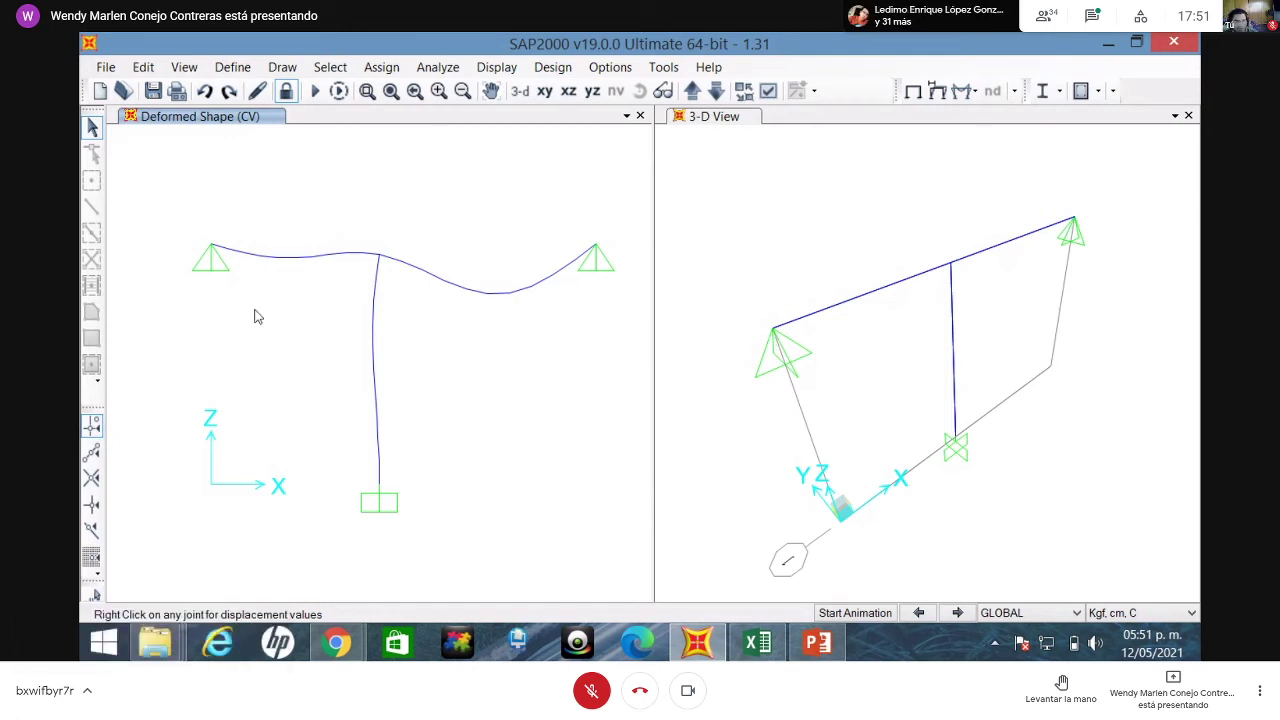
pyautogui.rightClick(211, 250)
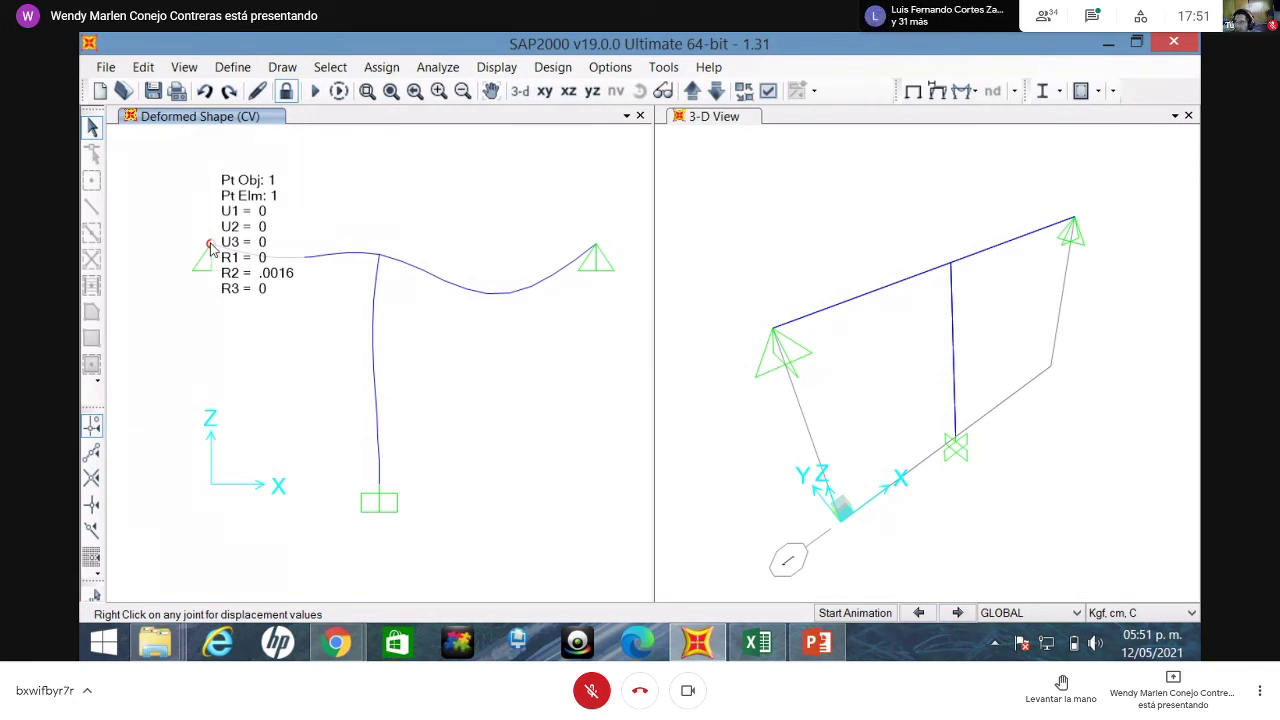
# - Consult the student list in Excel, return to SAP2000 and read the displacements of the joint where the beam meets the column
pyautogui.click(757, 645)
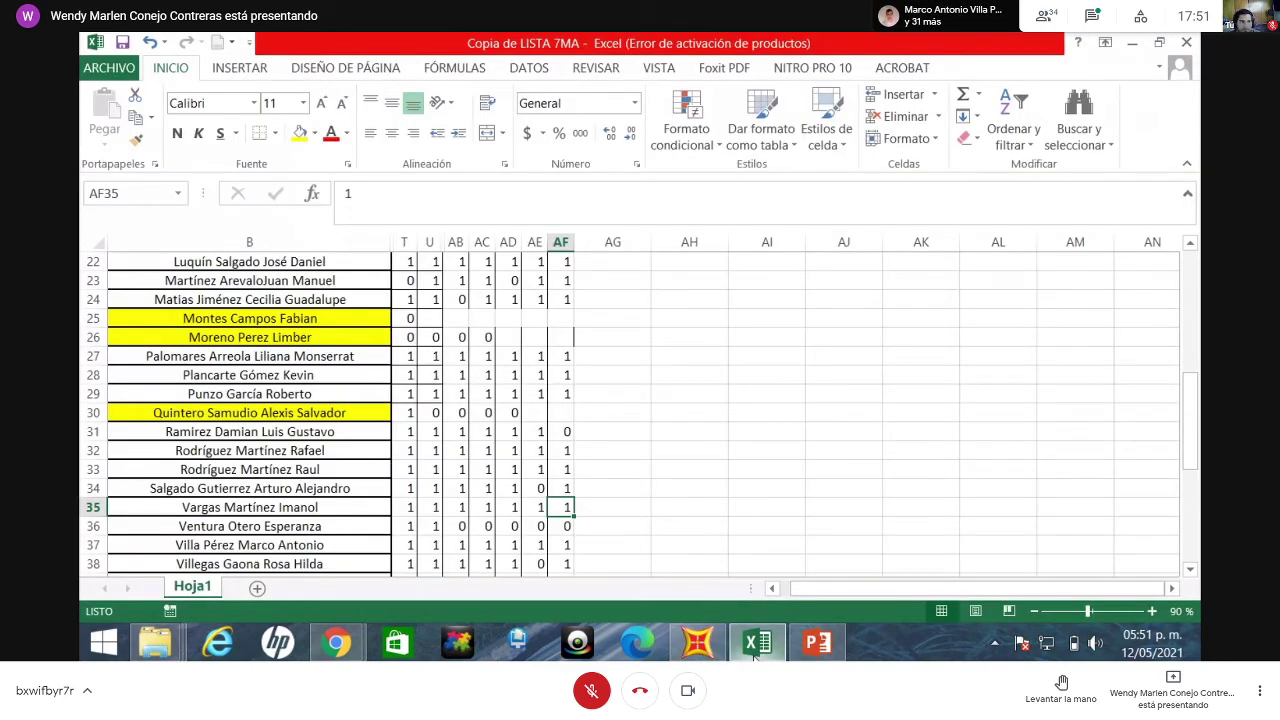
pyautogui.click(757, 645)
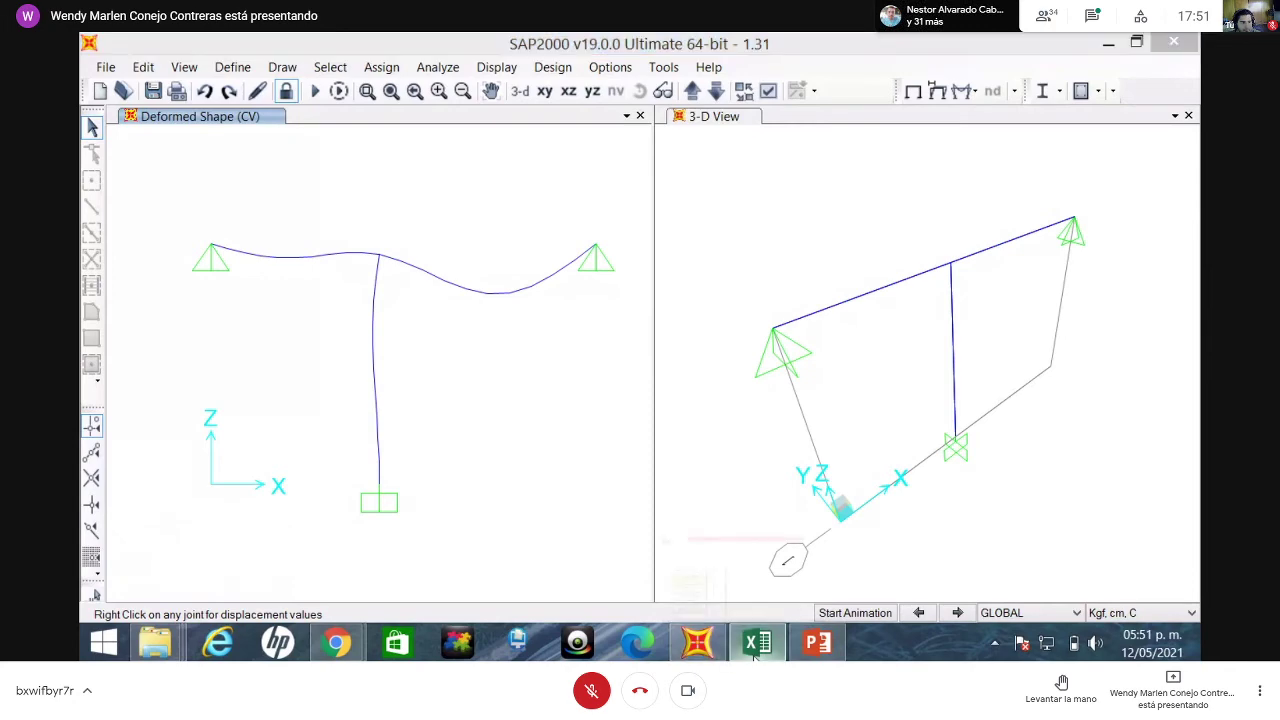
pyautogui.click(757, 645)
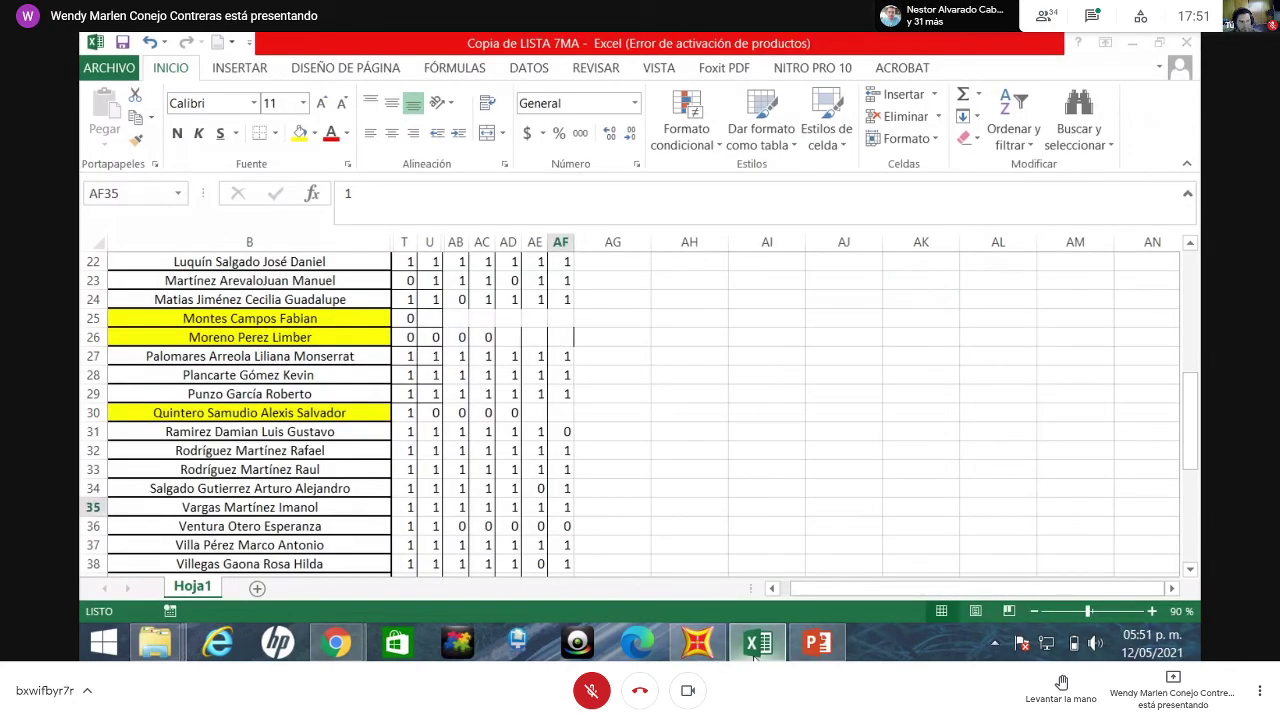
pyautogui.click(757, 645)
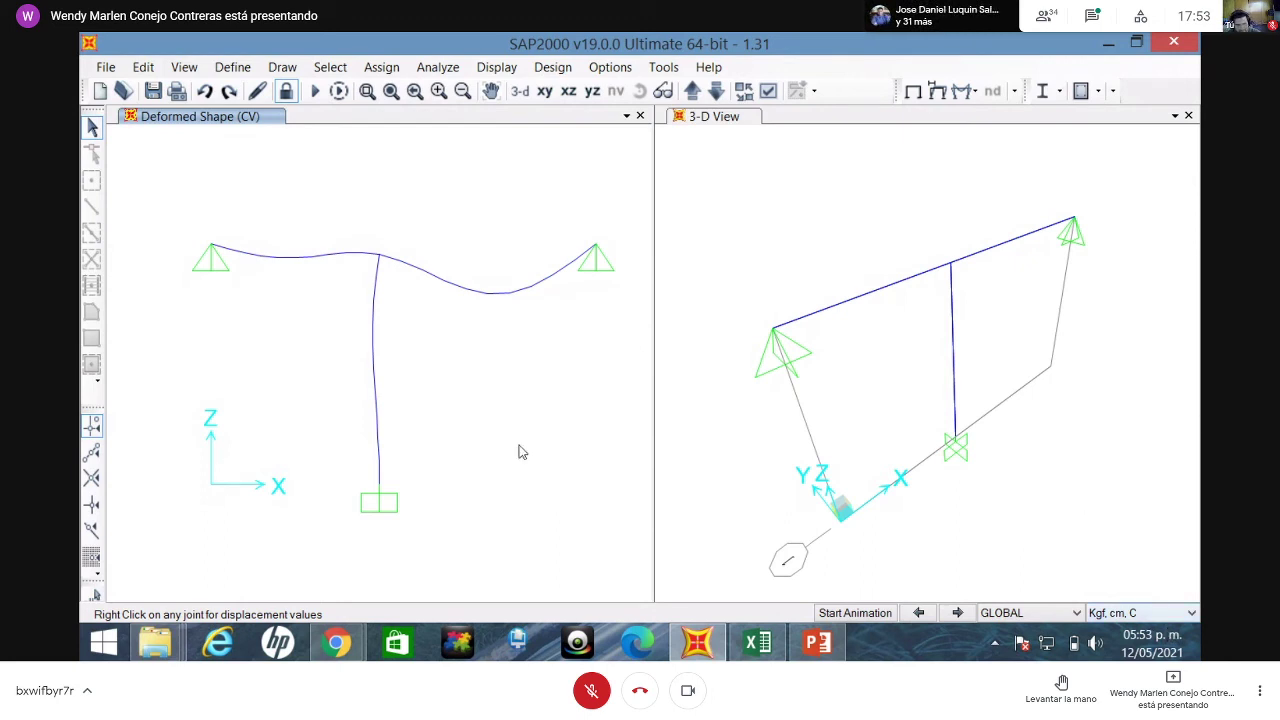
pyautogui.rightClick(378, 257)
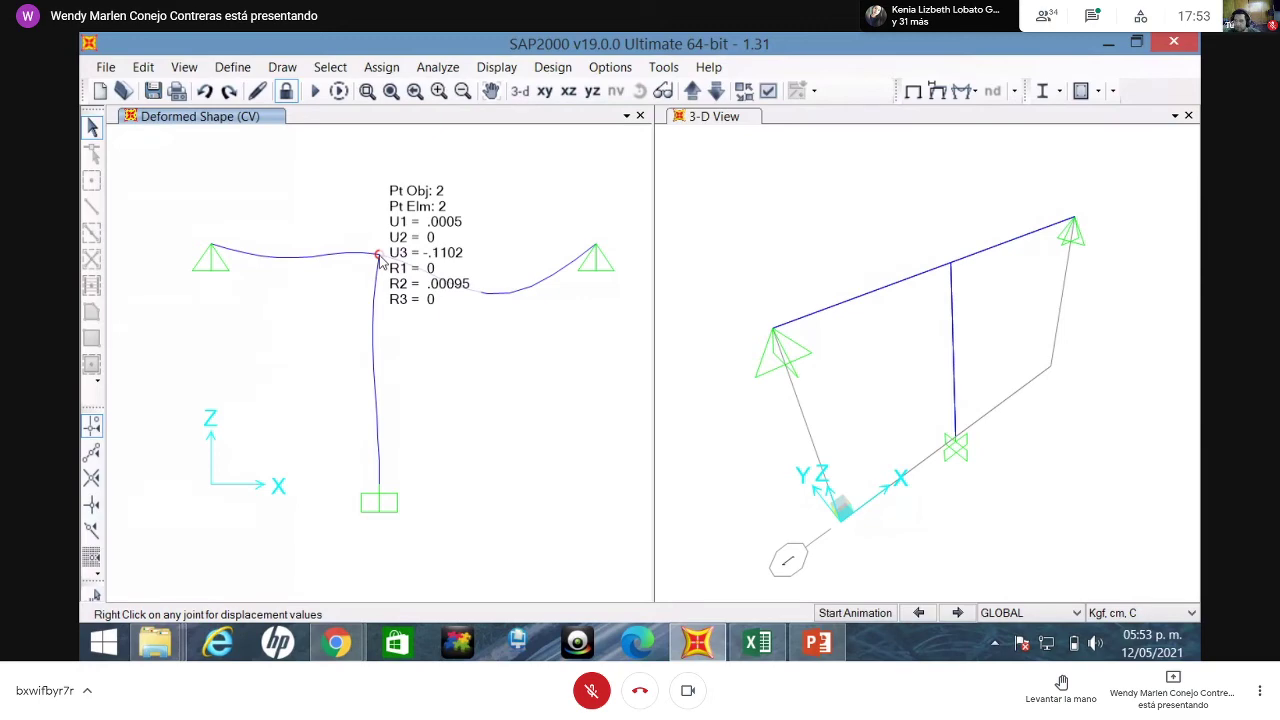
# - Look at the student list in Excel and check the Google Meet call in Chrome
pyautogui.click(756, 643)
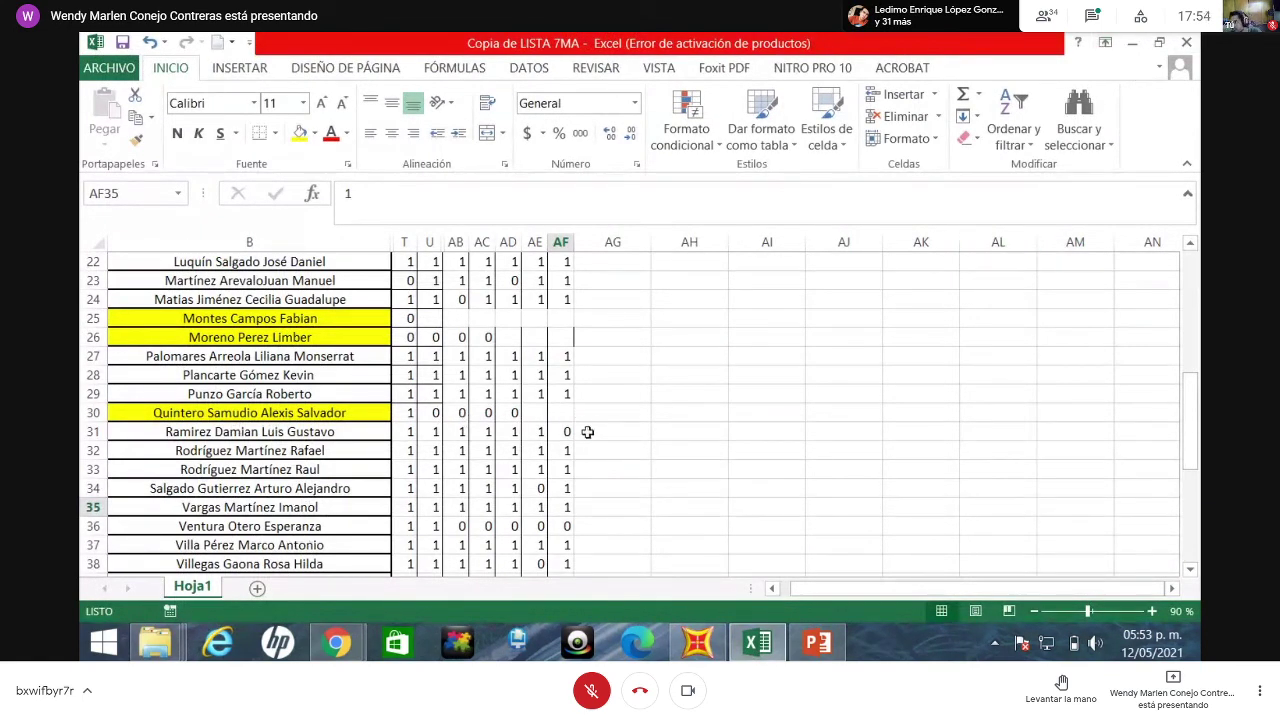
pyautogui.moveTo(337, 648)
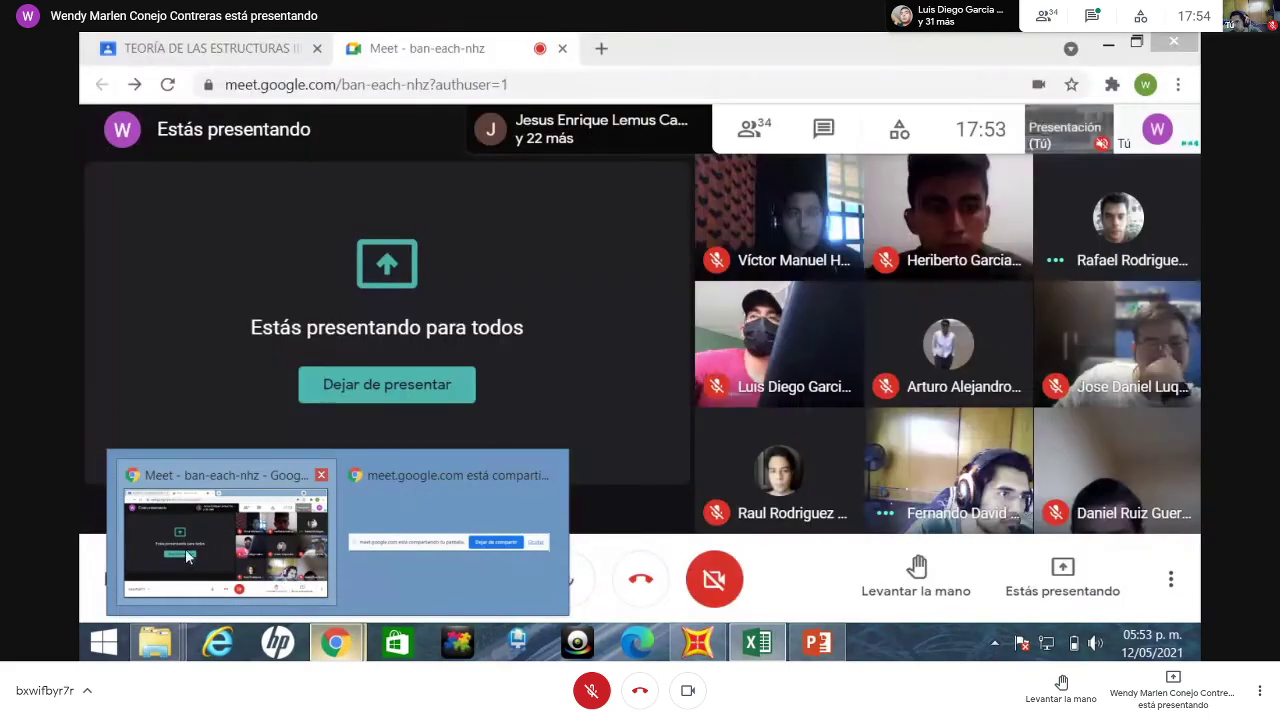
pyautogui.click(187, 557)
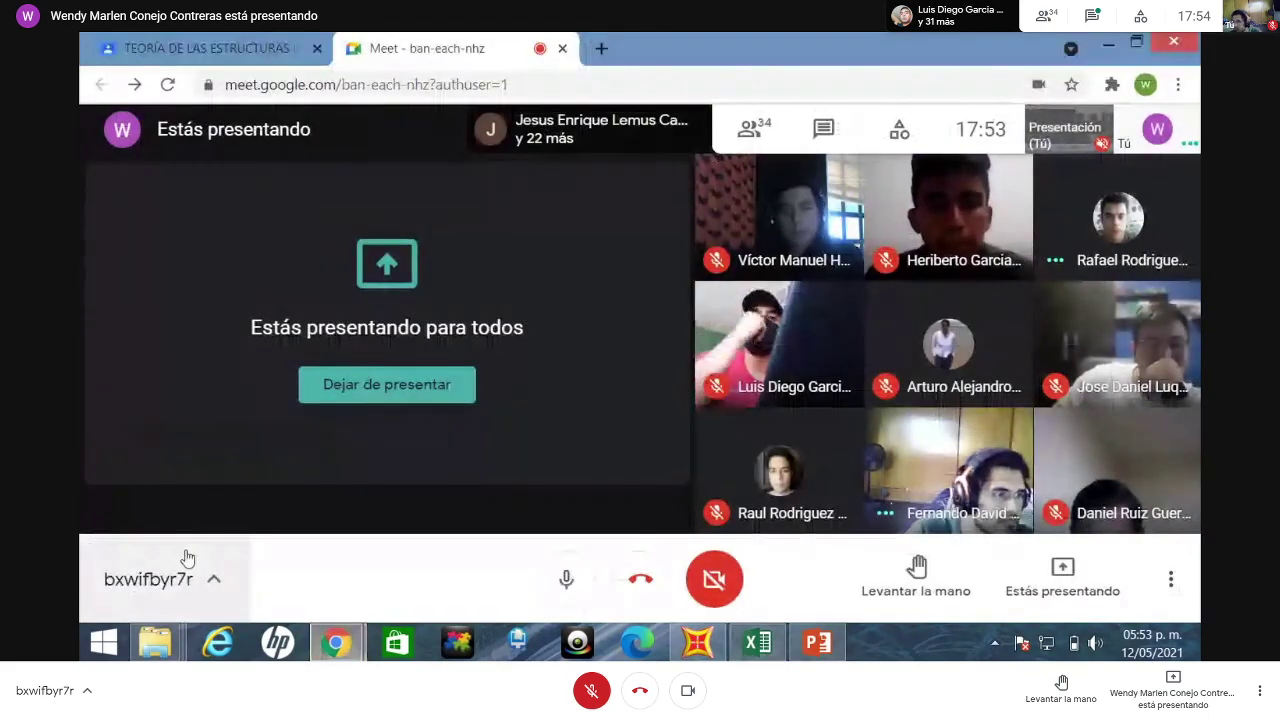
pyautogui.click(1106, 38)
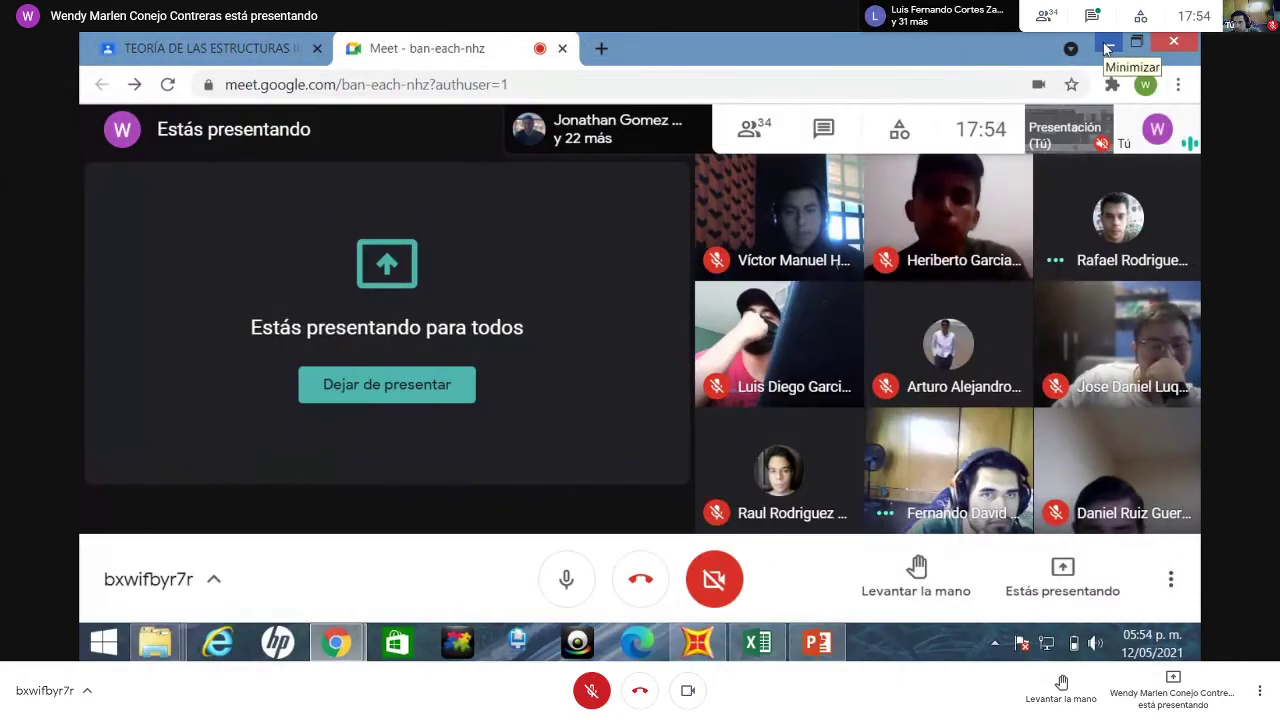
pyautogui.click(1106, 48)
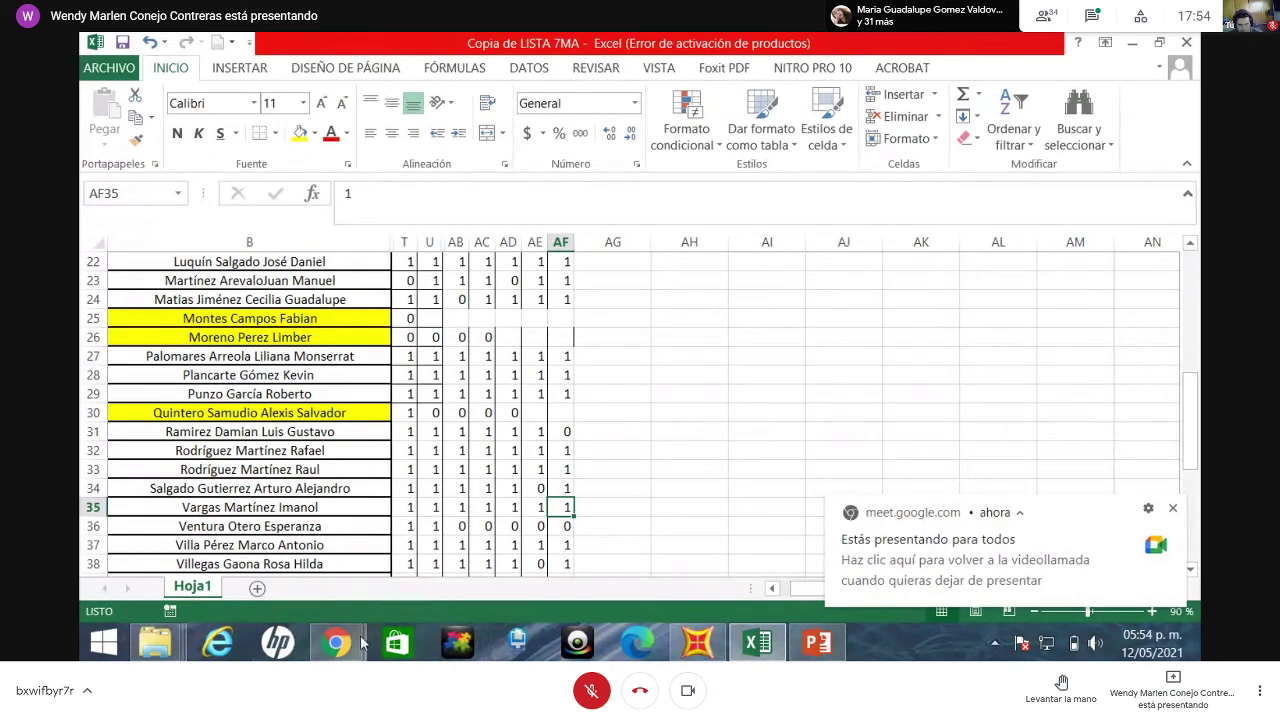
pyautogui.moveTo(352, 655)
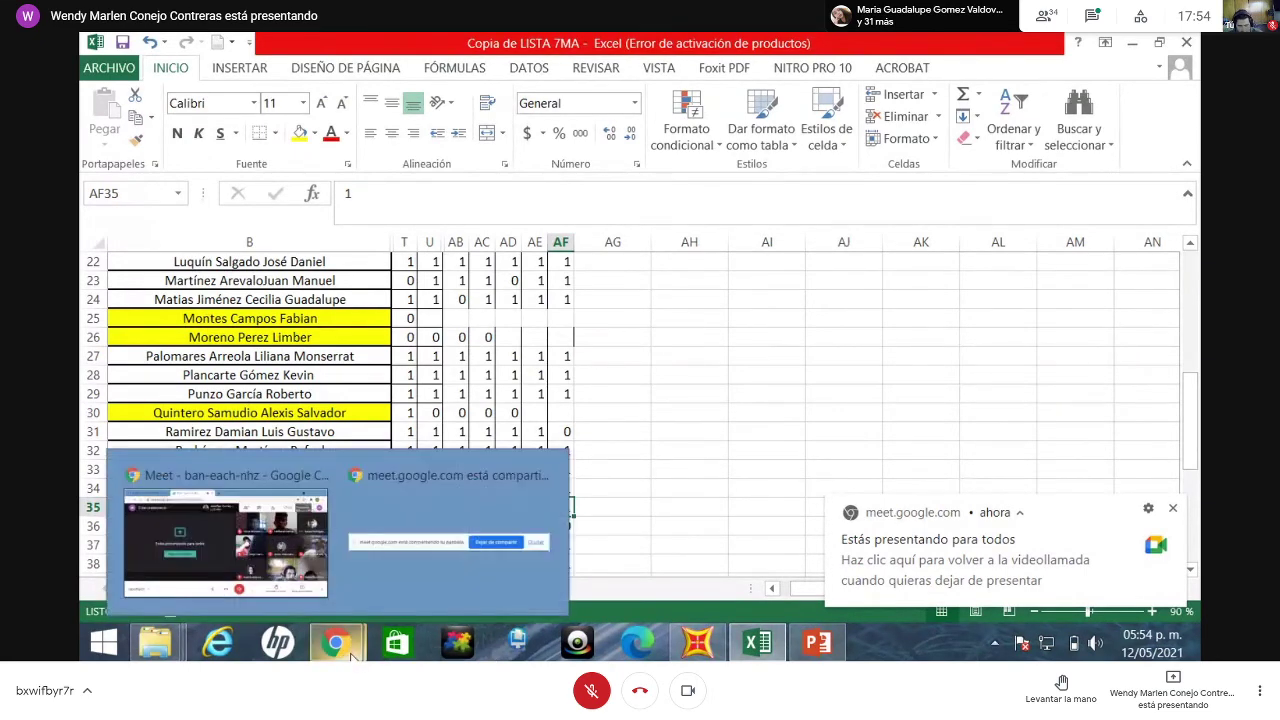
# - Return to SAP2000, dismiss the presenting notification and read the joint displacements at the deformed frame's right support
pyautogui.click(697, 643)
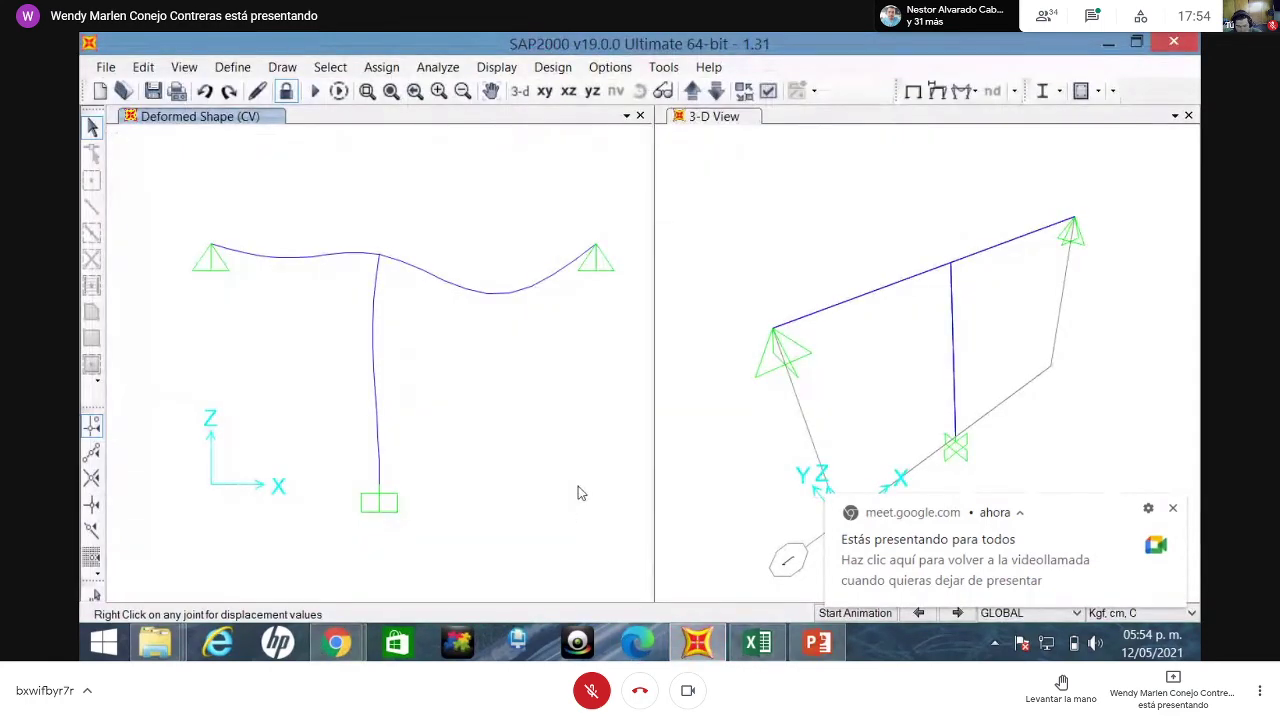
pyautogui.click(1173, 510)
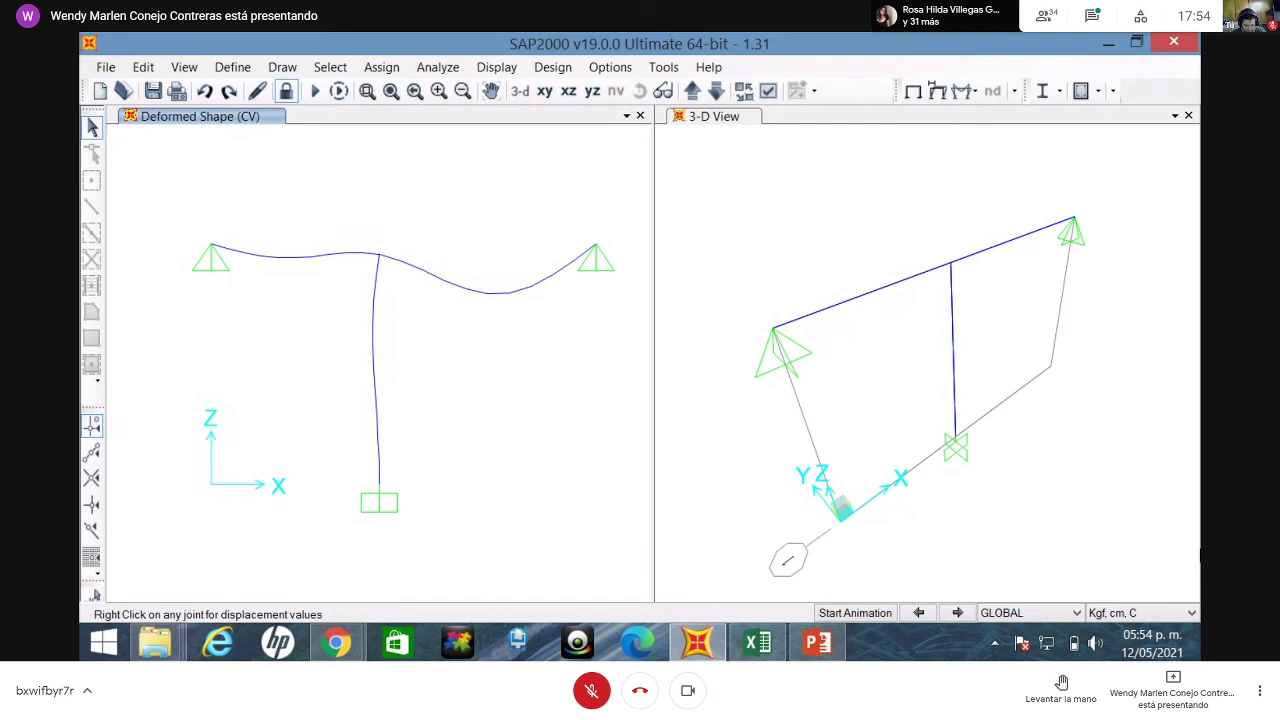
pyautogui.moveTo(594, 249)
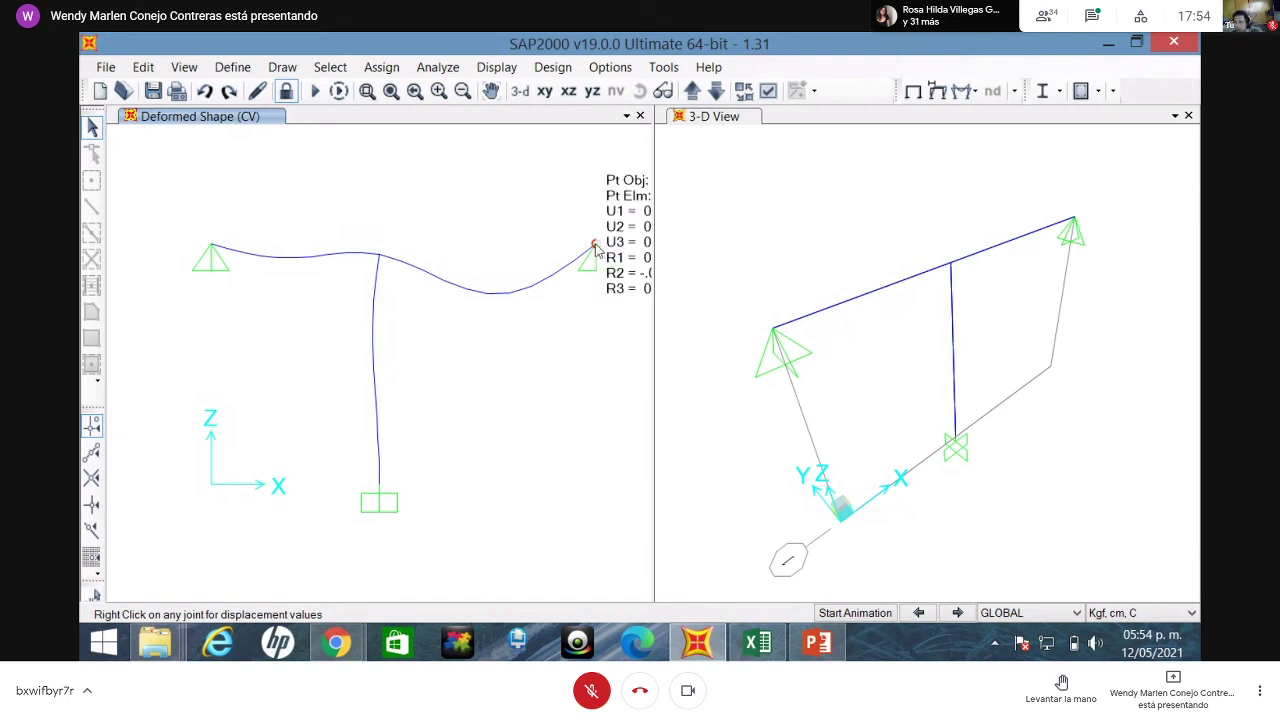
pyautogui.click(490, 90)
pyautogui.moveTo(509, 194); pyautogui.dragTo(437, 223)
pyautogui.moveTo(528, 260)
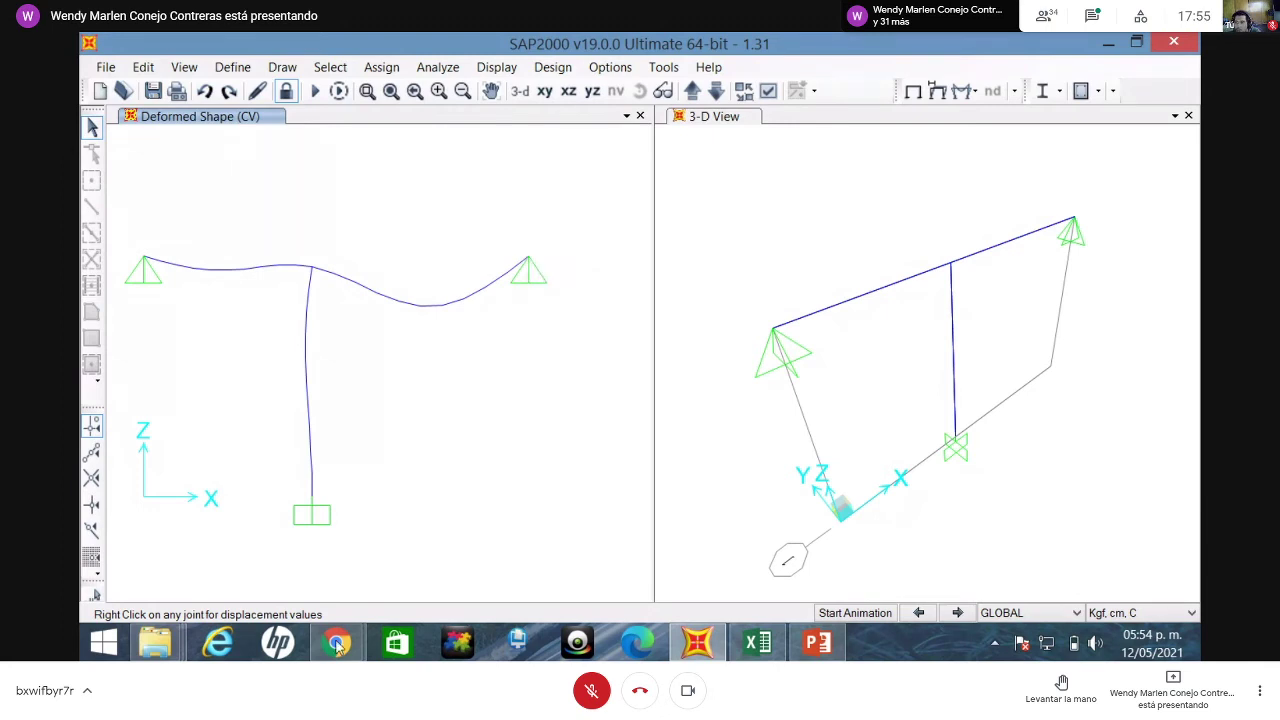
# - Check the Google Meet call in Chrome, consult the student list in Excel and go back to the call
pyautogui.hotkey('alt', 'Tab')
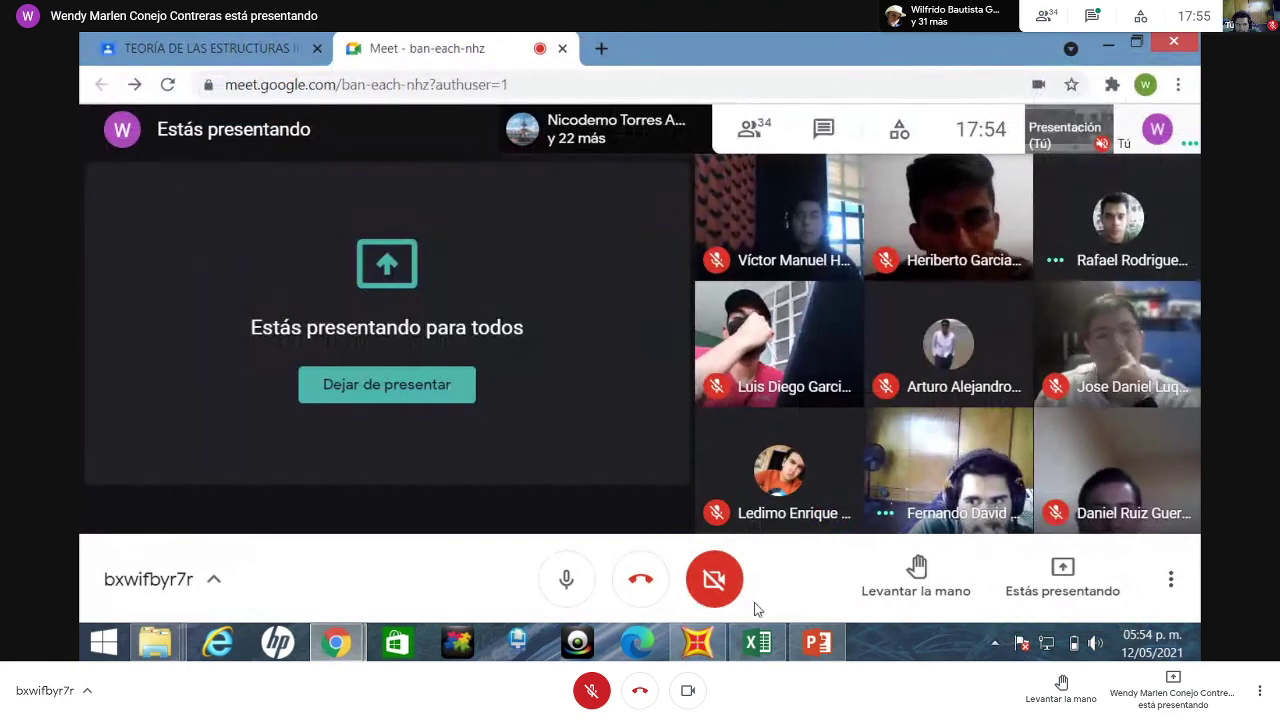
pyautogui.click(757, 643)
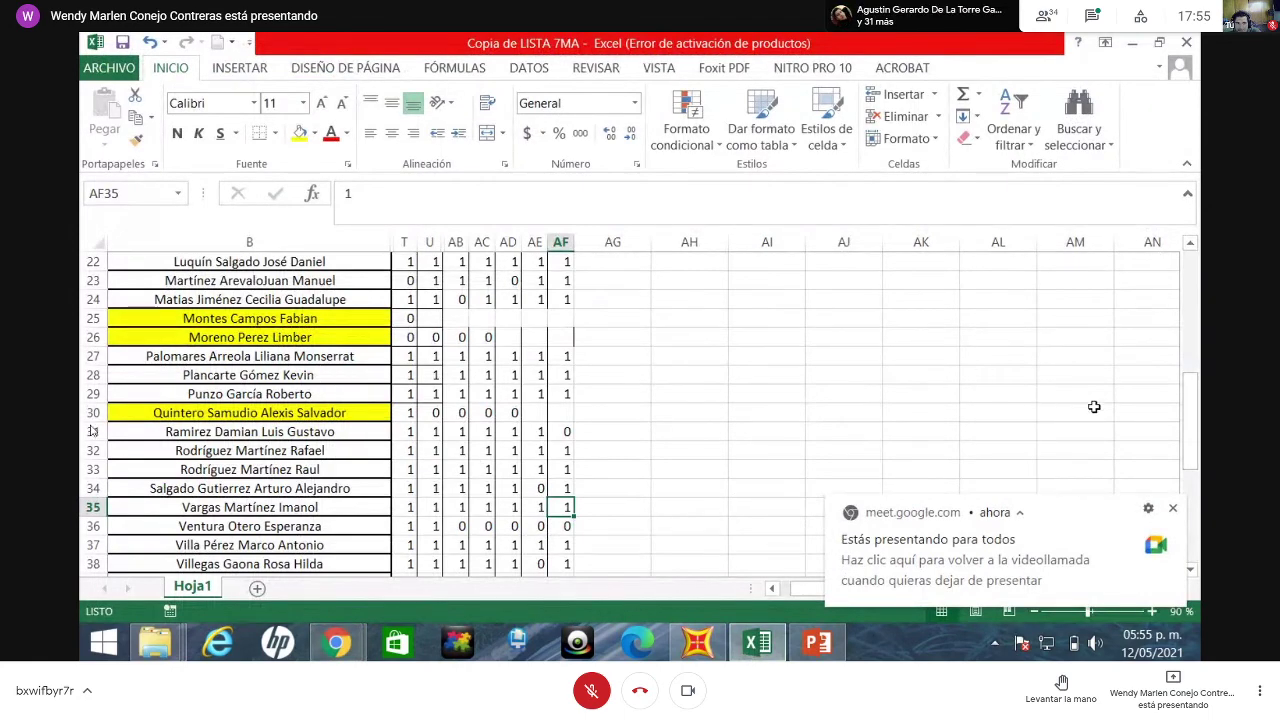
pyautogui.click(1131, 42)
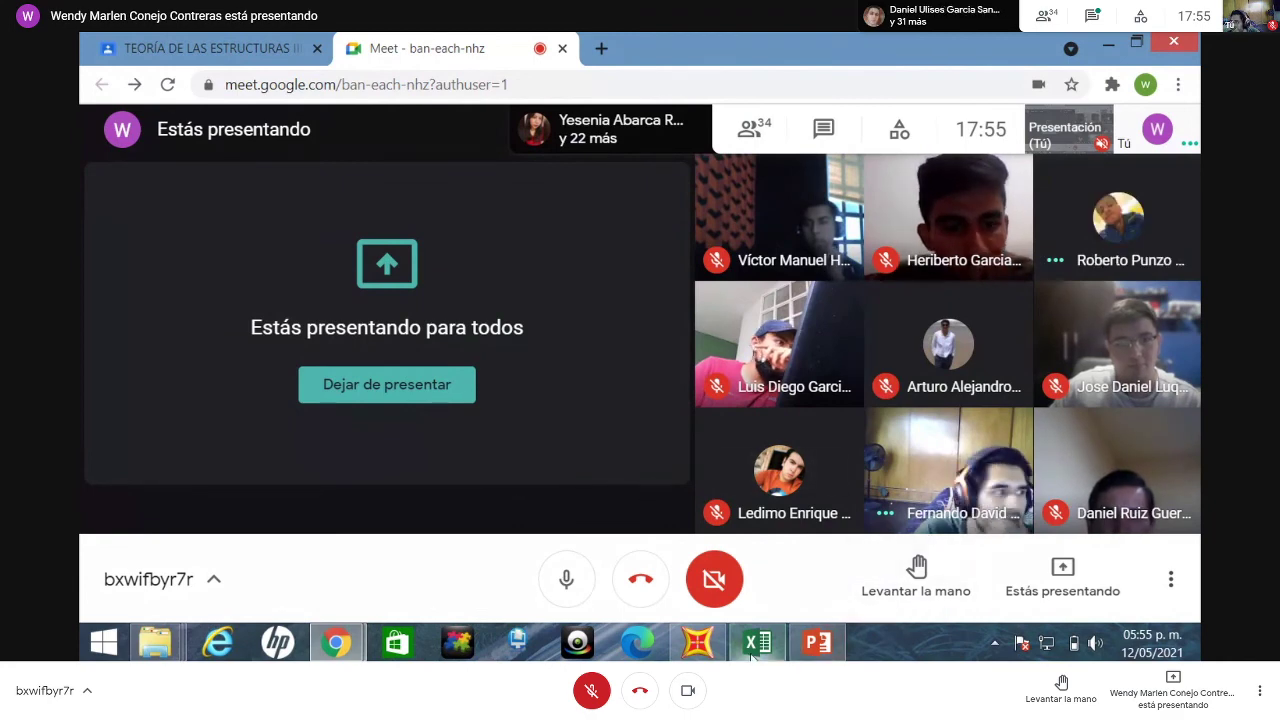
pyautogui.moveTo(728, 648)
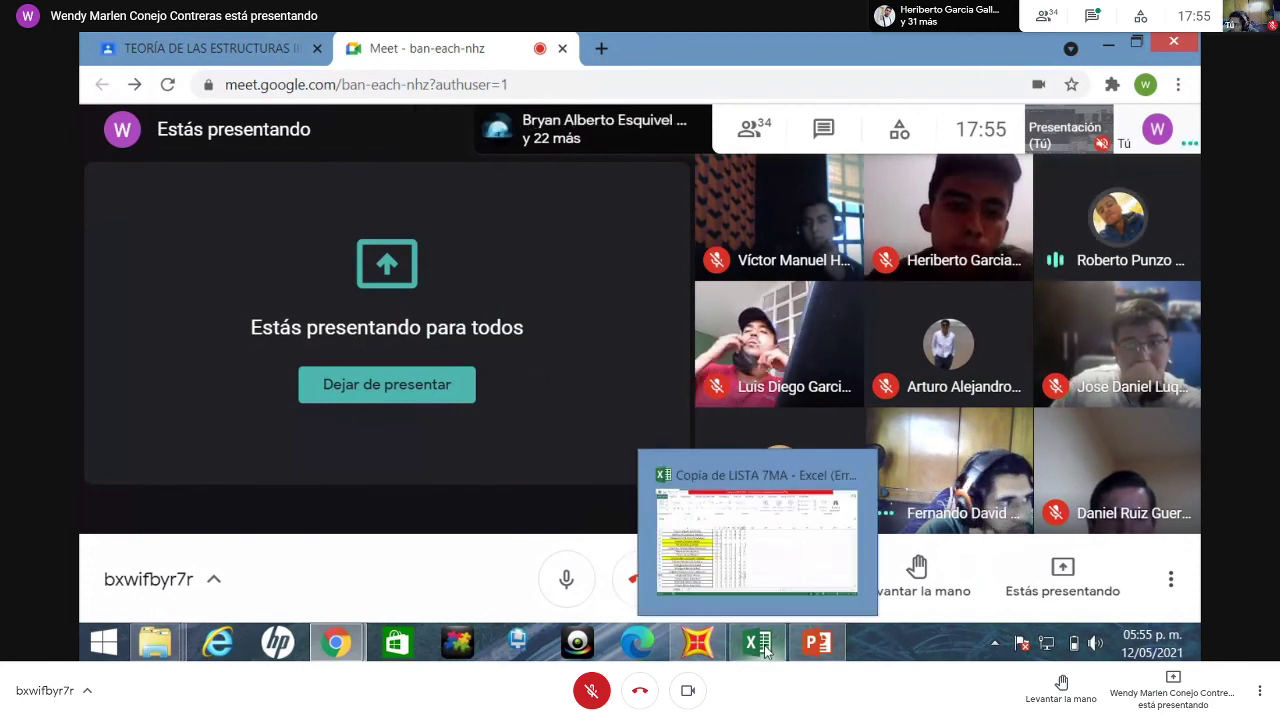
# - Bring up the deformed shape in SAP2000, dismiss the presenting notification and glance at the student list in Excel
pyautogui.click(699, 644)
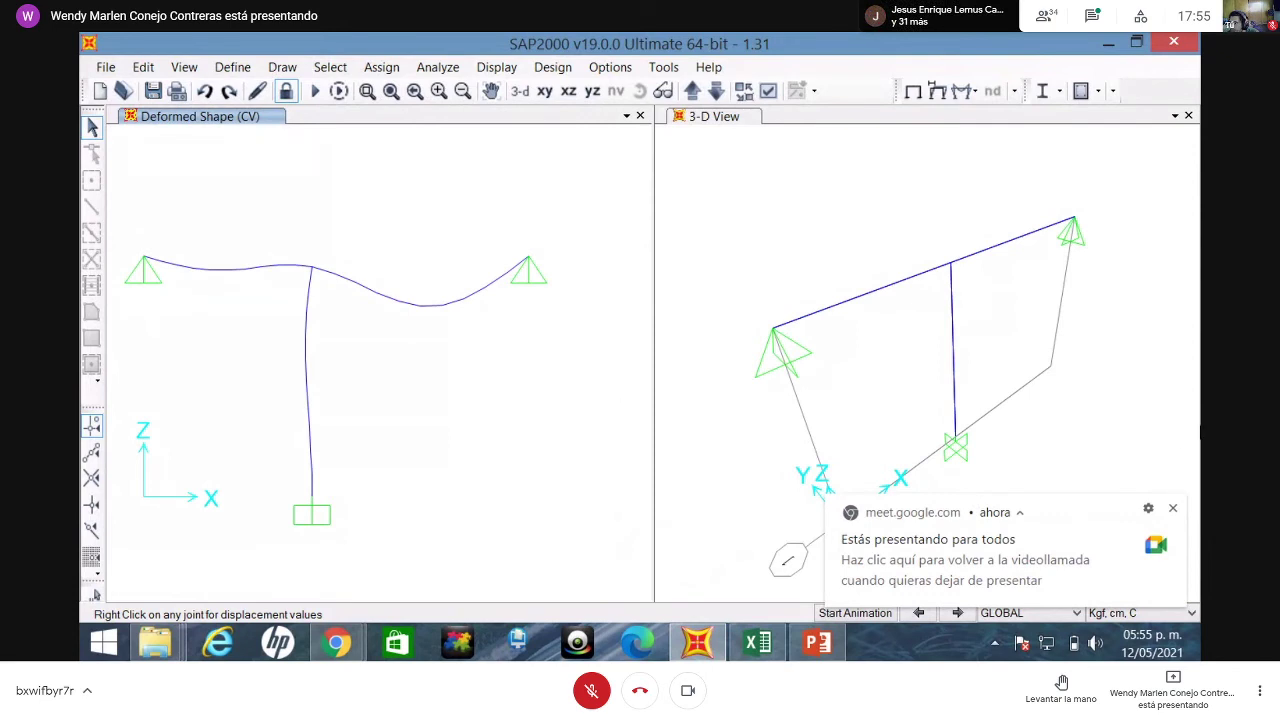
pyautogui.click(1174, 512)
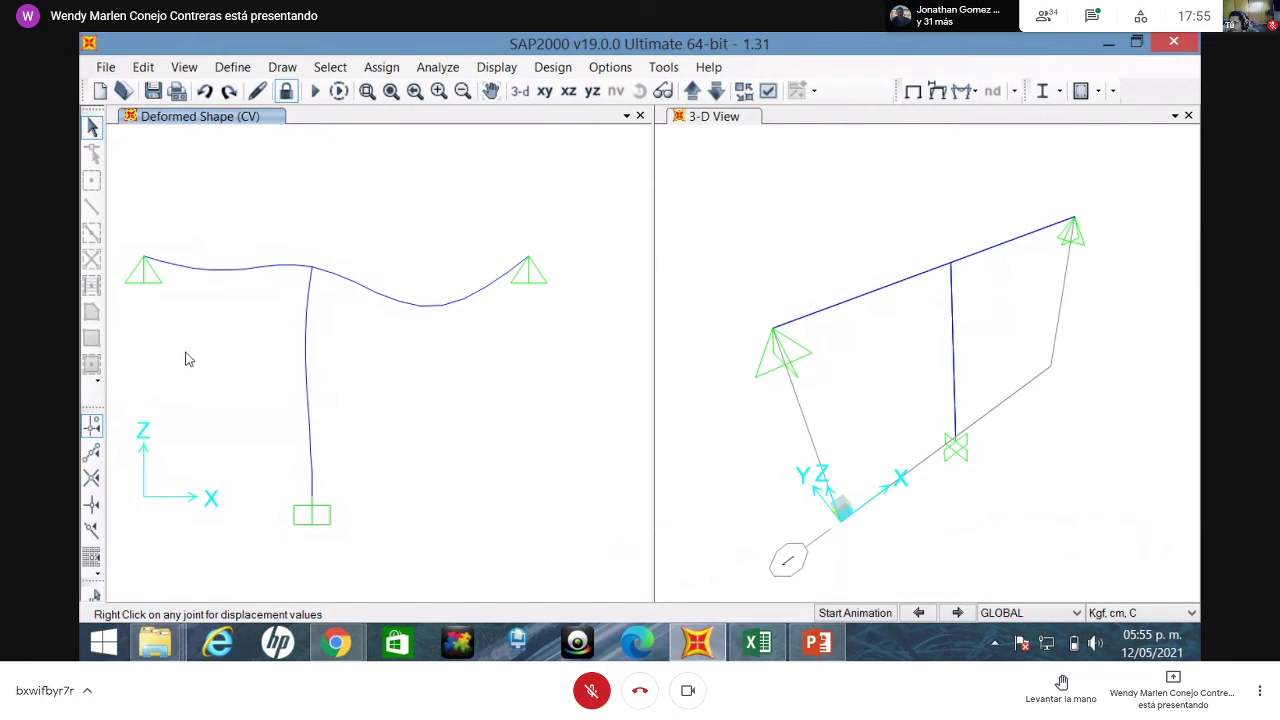
pyautogui.moveTo(1199, 34)
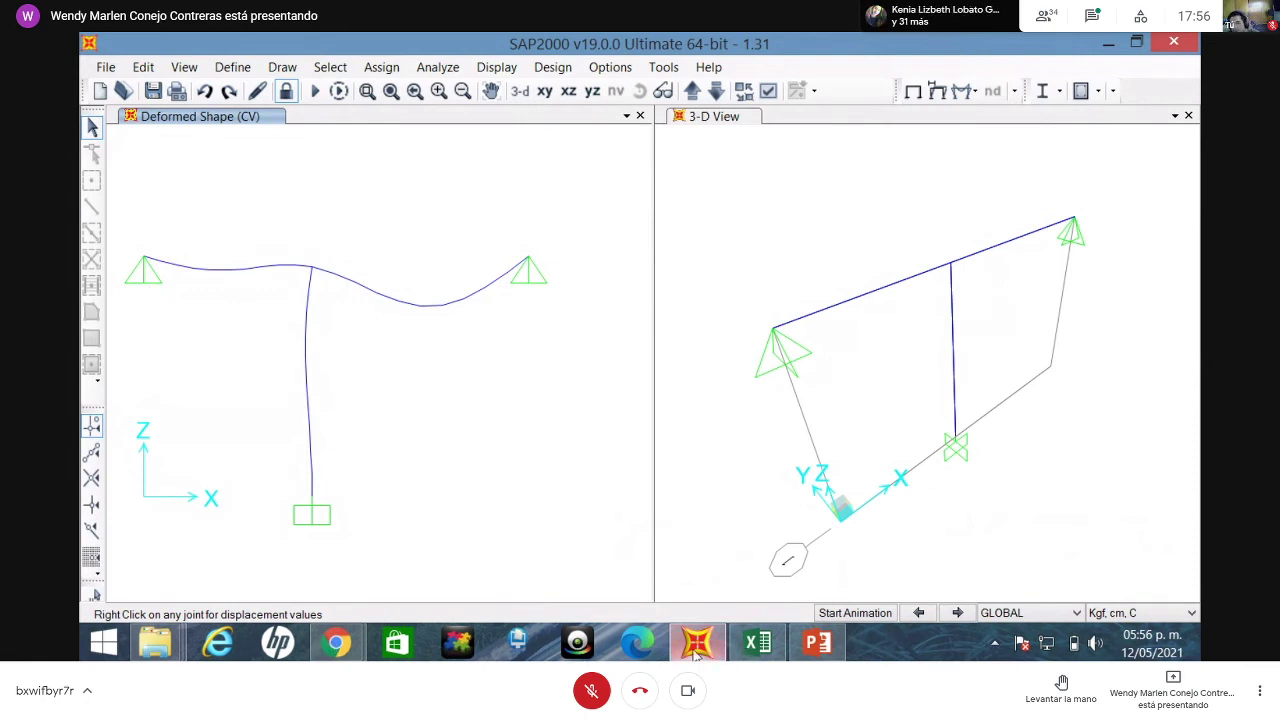
pyautogui.click(745, 648)
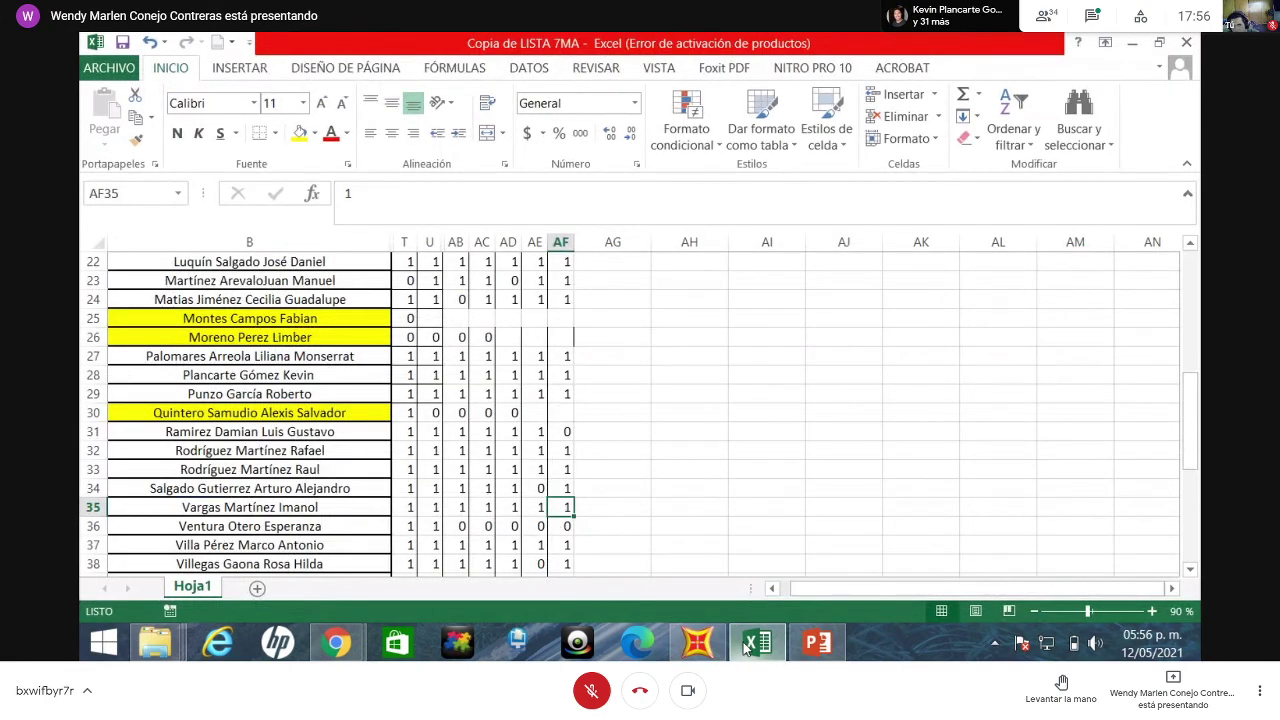
pyautogui.click(745, 648)
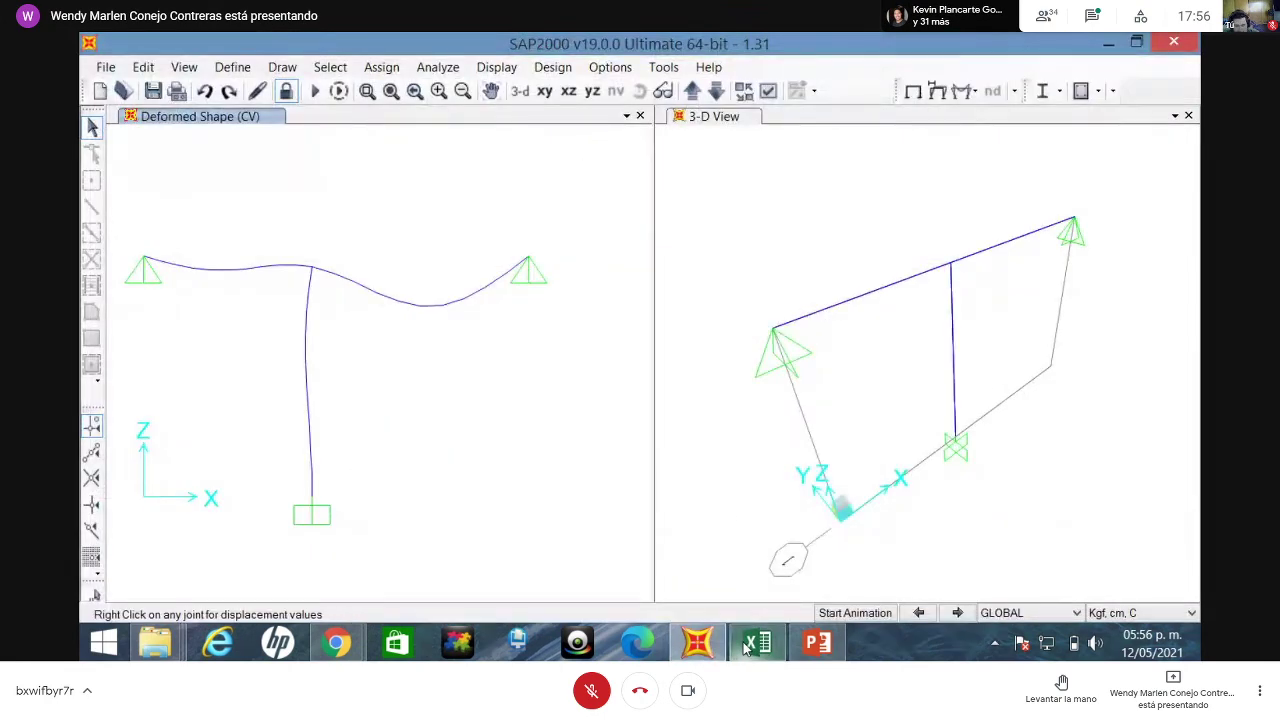
# - Review the joint reactions display options for load case CV and close them without applying
pyautogui.moveTo(712, 650)
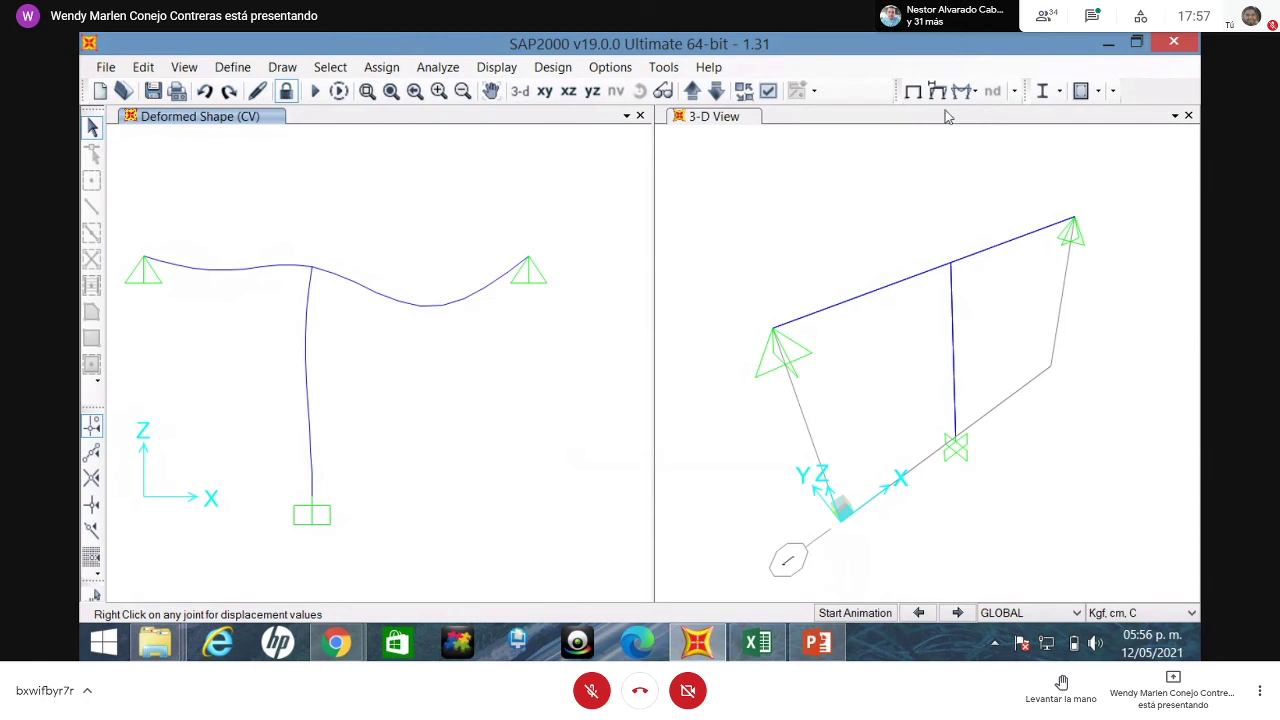
pyautogui.click(973, 93)
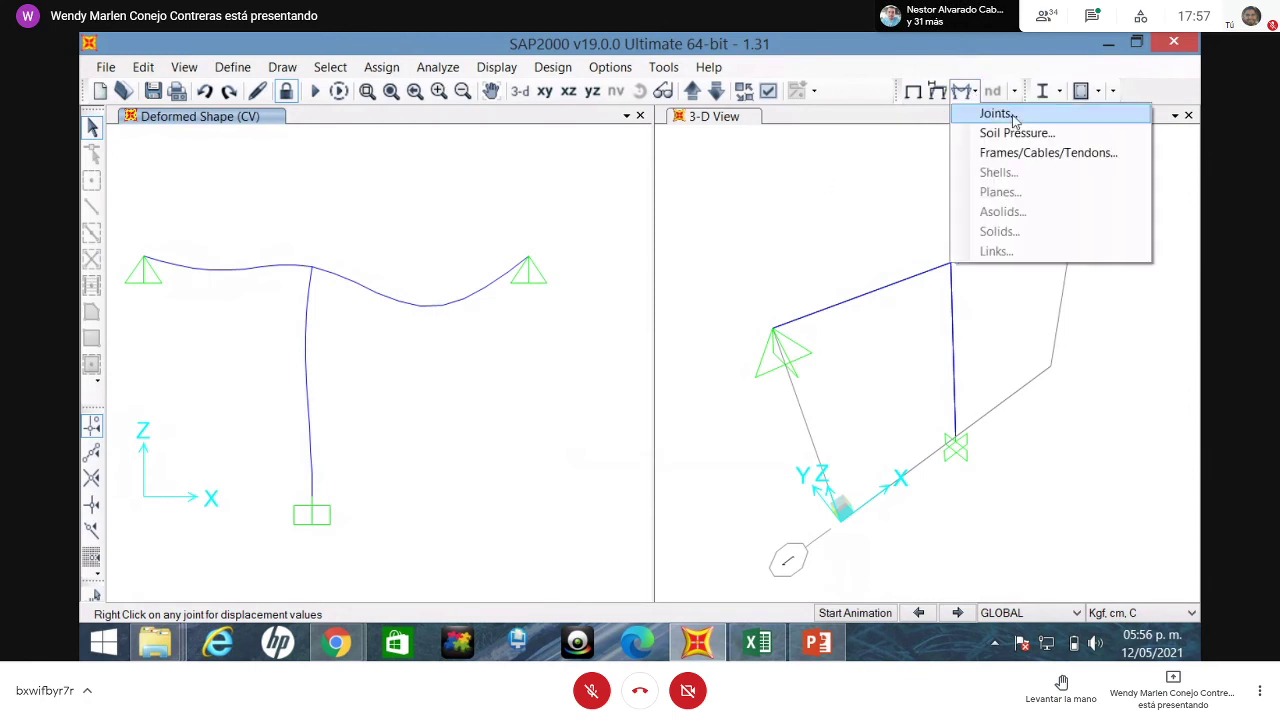
pyautogui.click(996, 113)
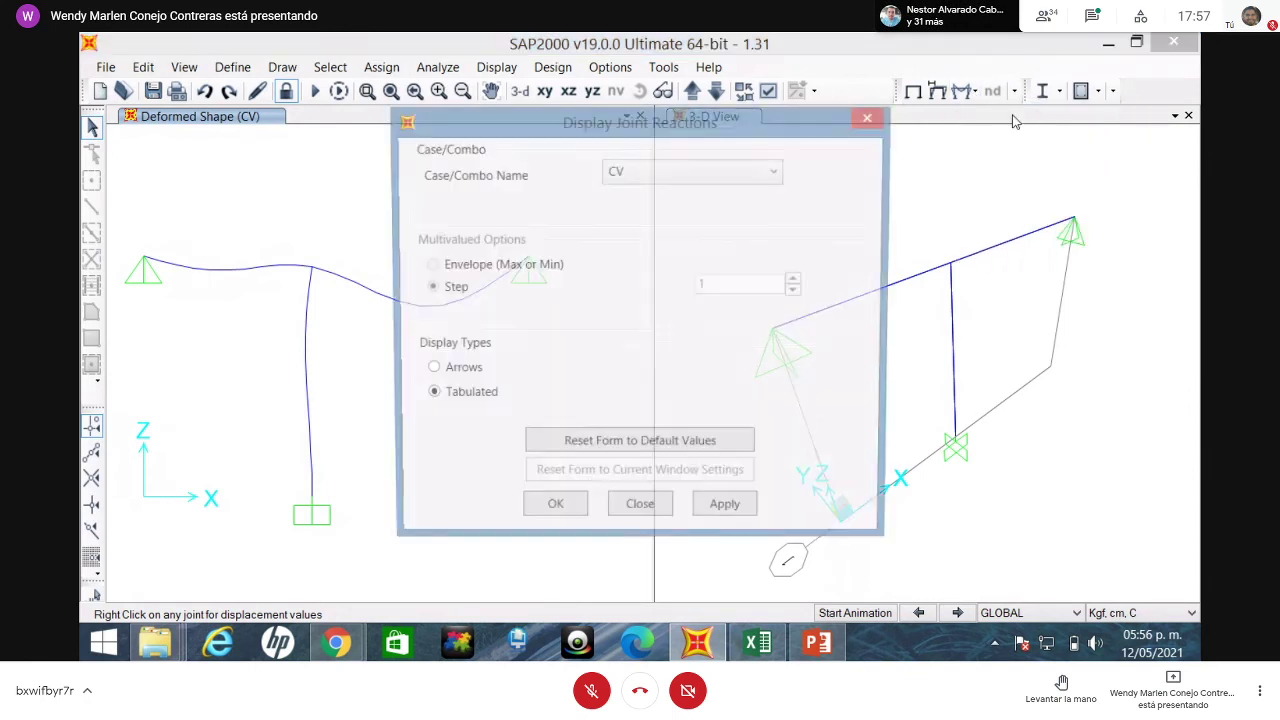
pyautogui.click(871, 118)
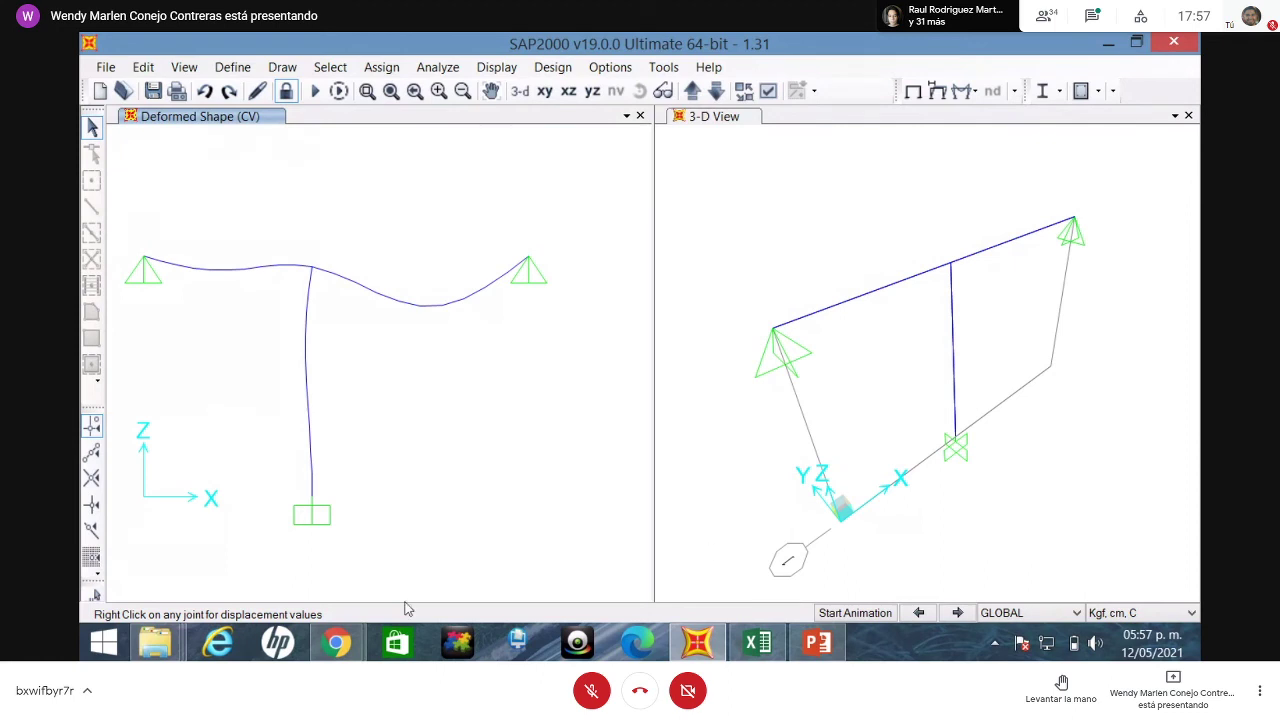
# - View the Google Meet call in Chrome again and bring up the student list in Excel
pyautogui.moveTo(336, 641)
pyautogui.click(203, 543)
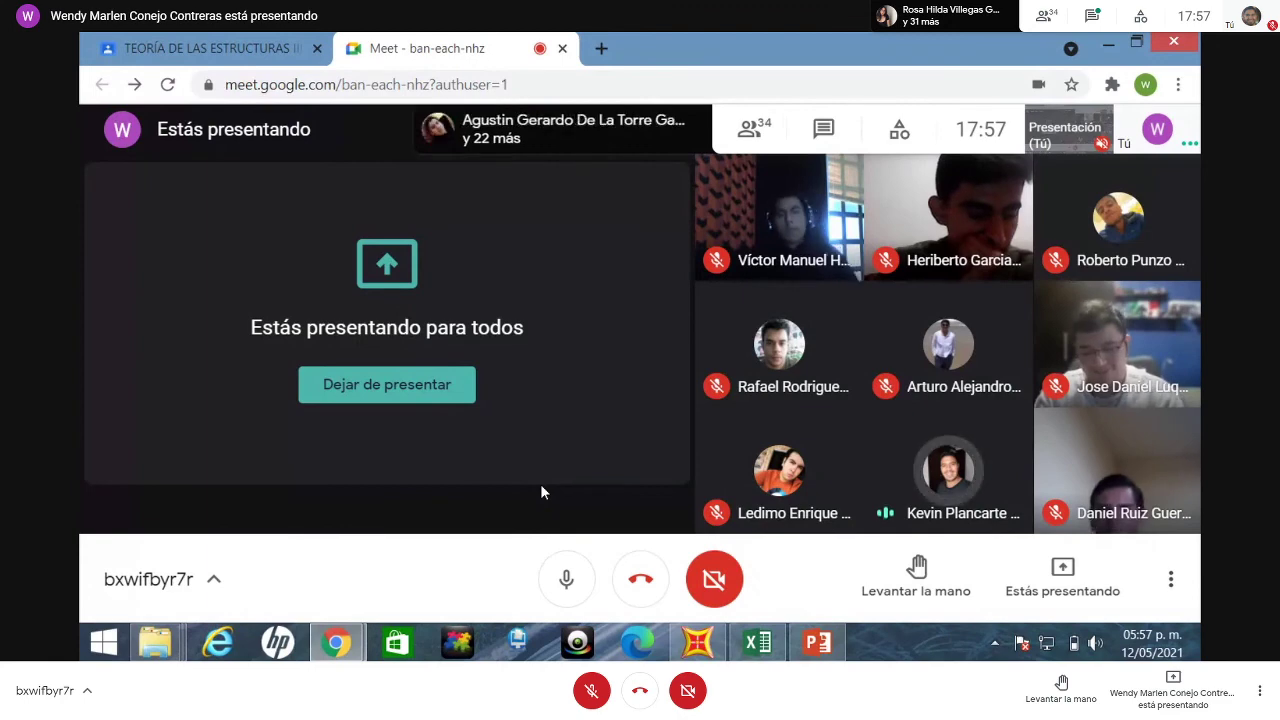
pyautogui.click(1107, 45)
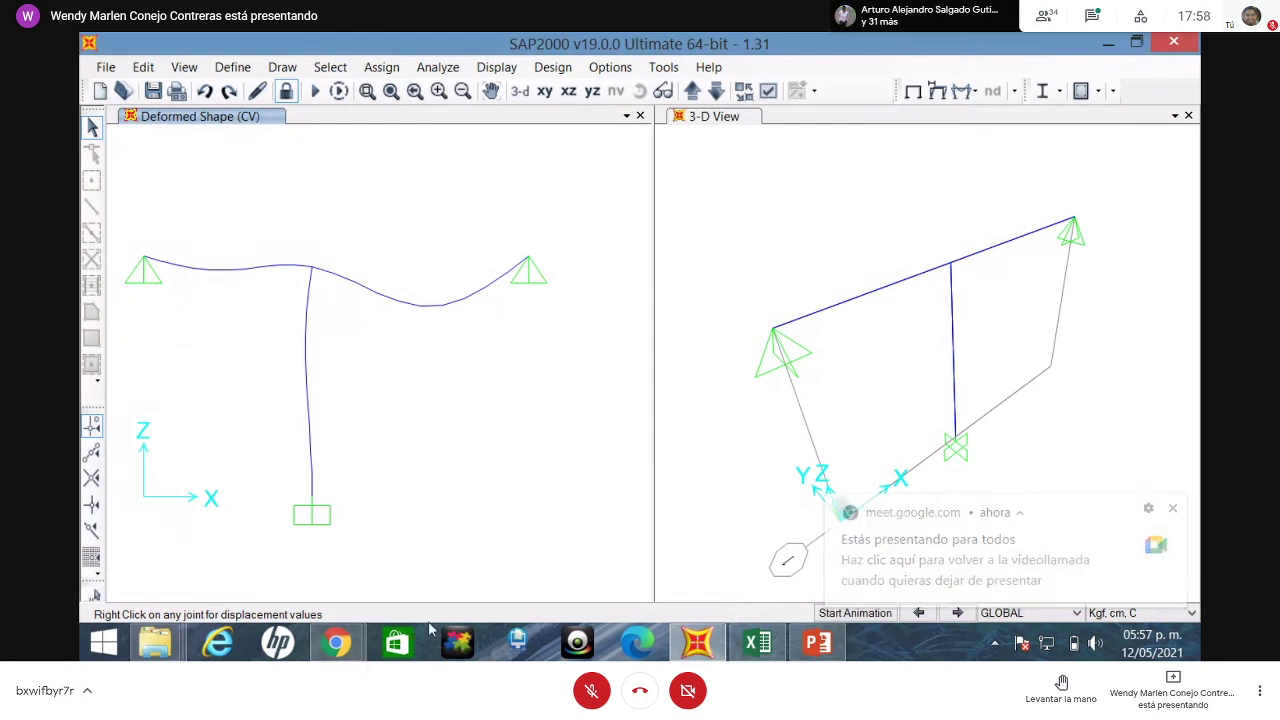
pyautogui.click(758, 642)
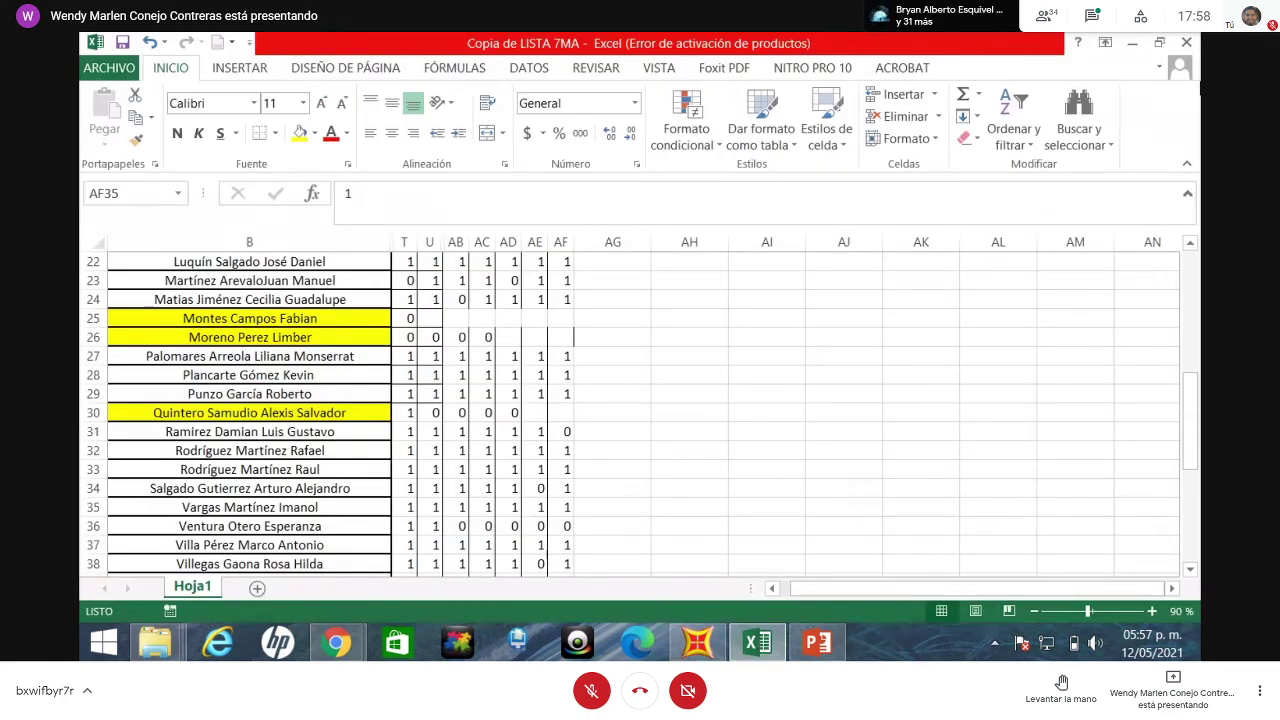
# - Minimise the Excel class list and check the participants in the Google Meet call in Chrome
pyautogui.click(1133, 46)
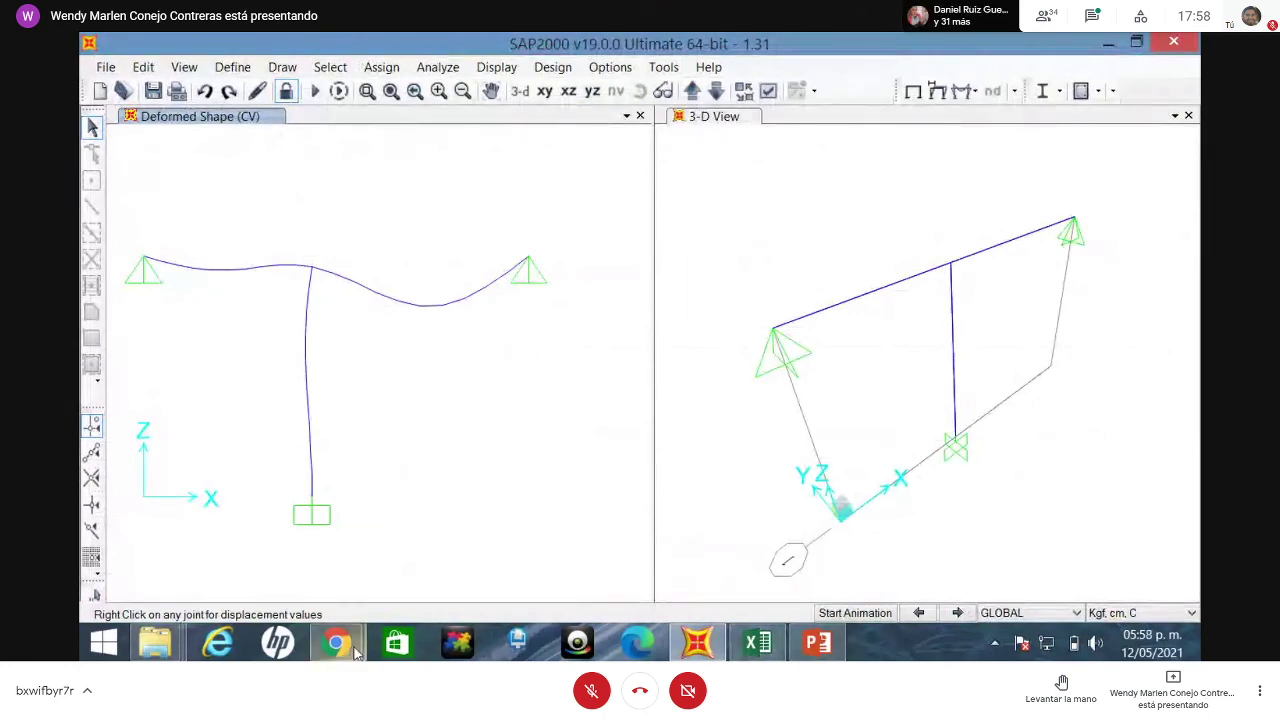
pyautogui.moveTo(340, 645)
pyautogui.click(233, 515)
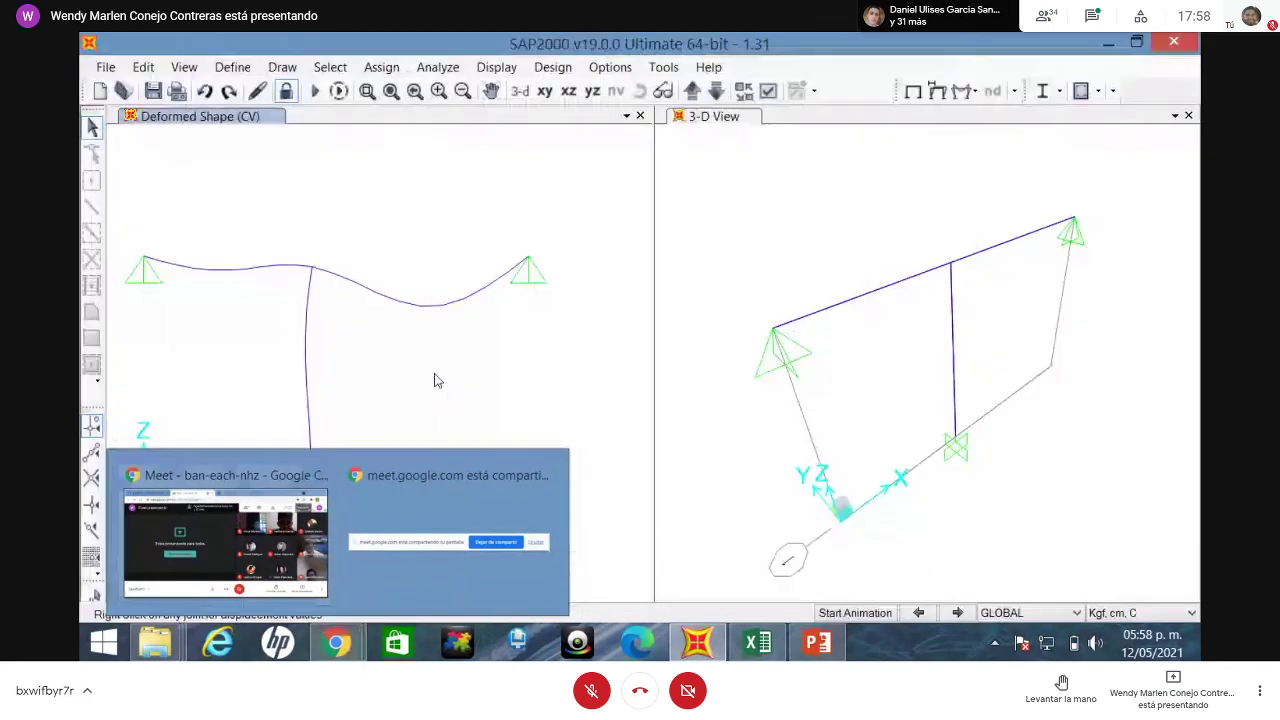
pyautogui.click(214, 549)
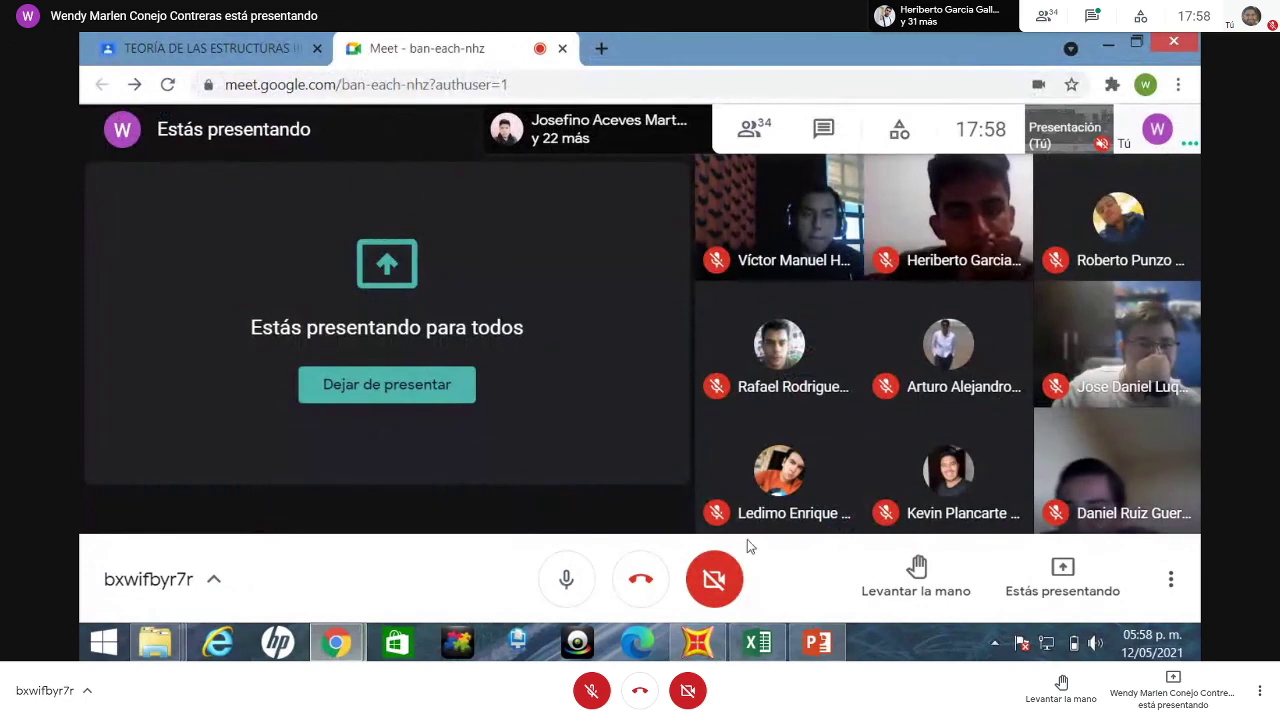
pyautogui.moveTo(785, 497)
# - Switch to the class list in Excel and set cell AF27 to 0
pyautogui.moveTo(757, 642)
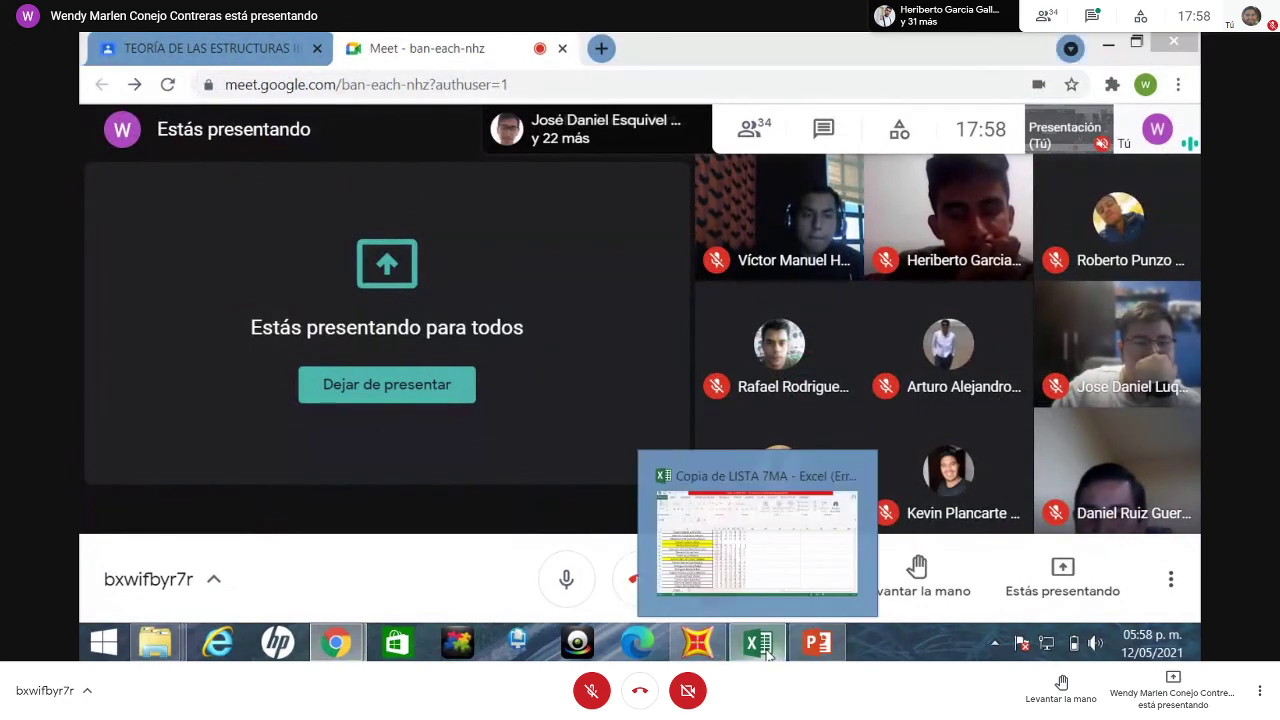
pyautogui.click(718, 563)
pyautogui.click(567, 355)
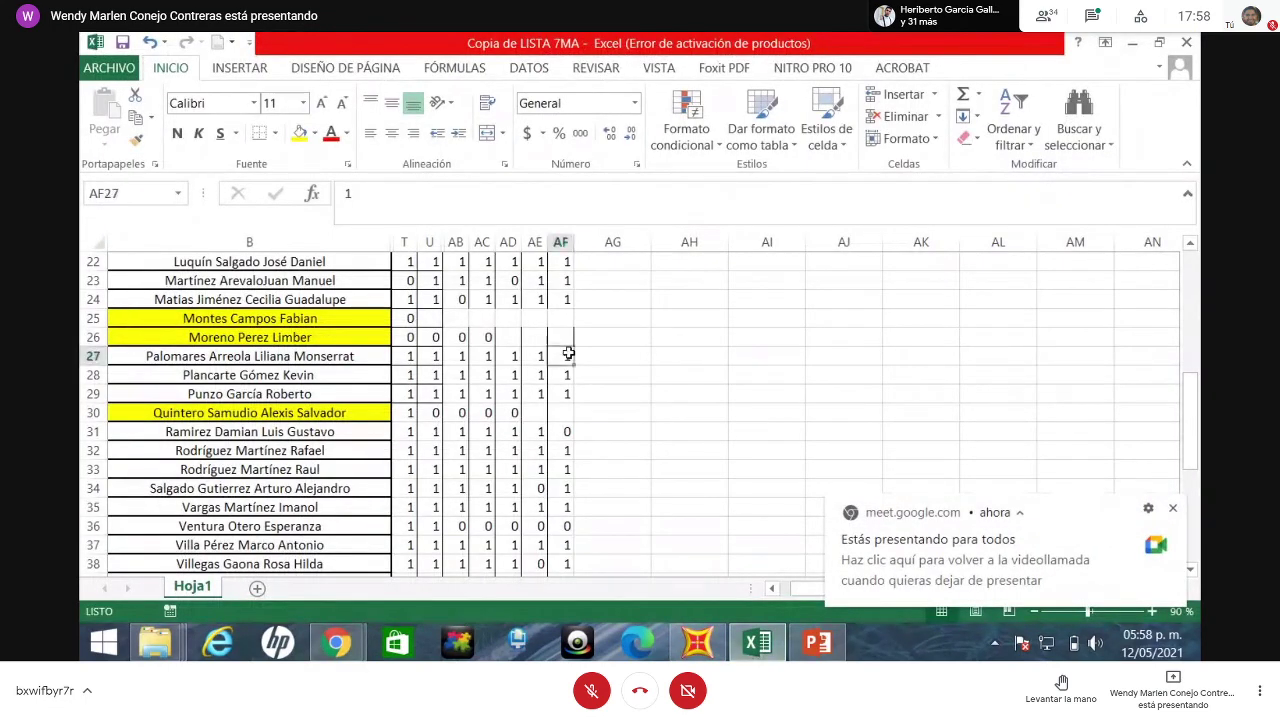
pyautogui.write('0')
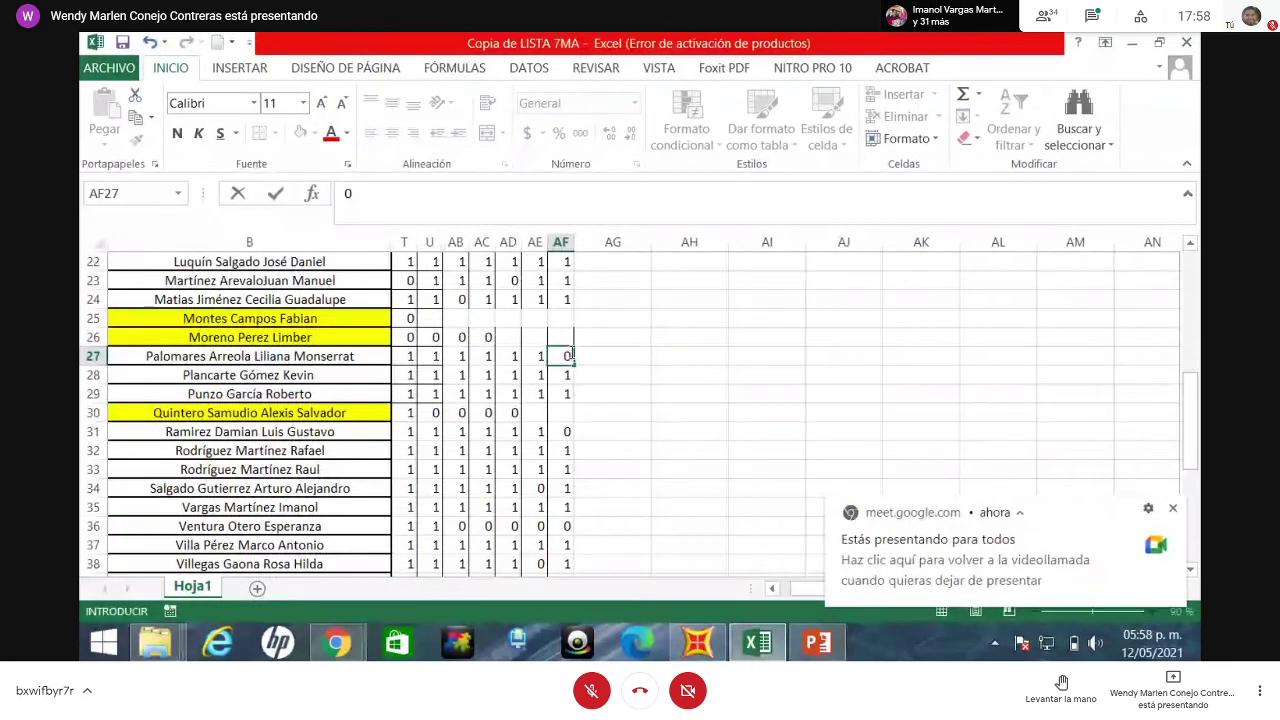
pyautogui.press('Up')
# - Go through the column AF entries in the rows above and set cell AF24 to 0
pyautogui.press('Up')
pyautogui.press('Up')
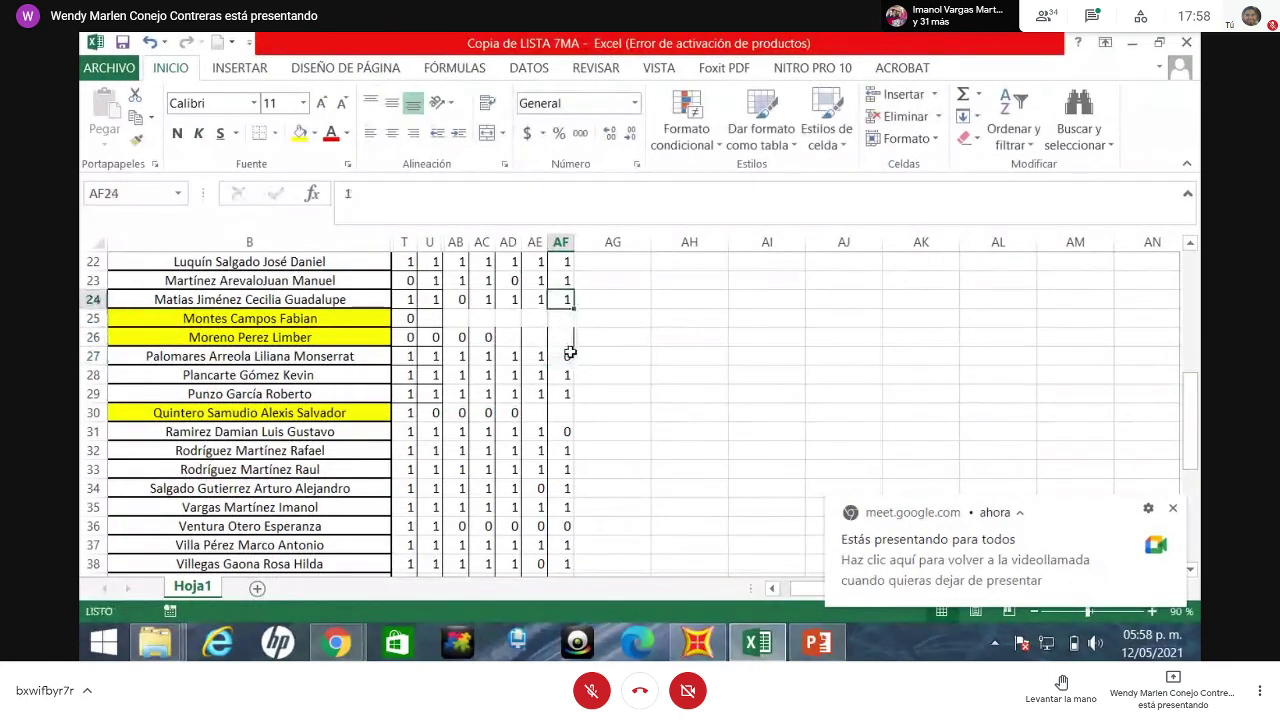
pyautogui.press('Up')
pyautogui.press('Up')
pyautogui.press('Up')
pyautogui.press('Up')
pyautogui.press('Up')
pyautogui.press('Up')
pyautogui.press('Up')
pyautogui.press('Up')
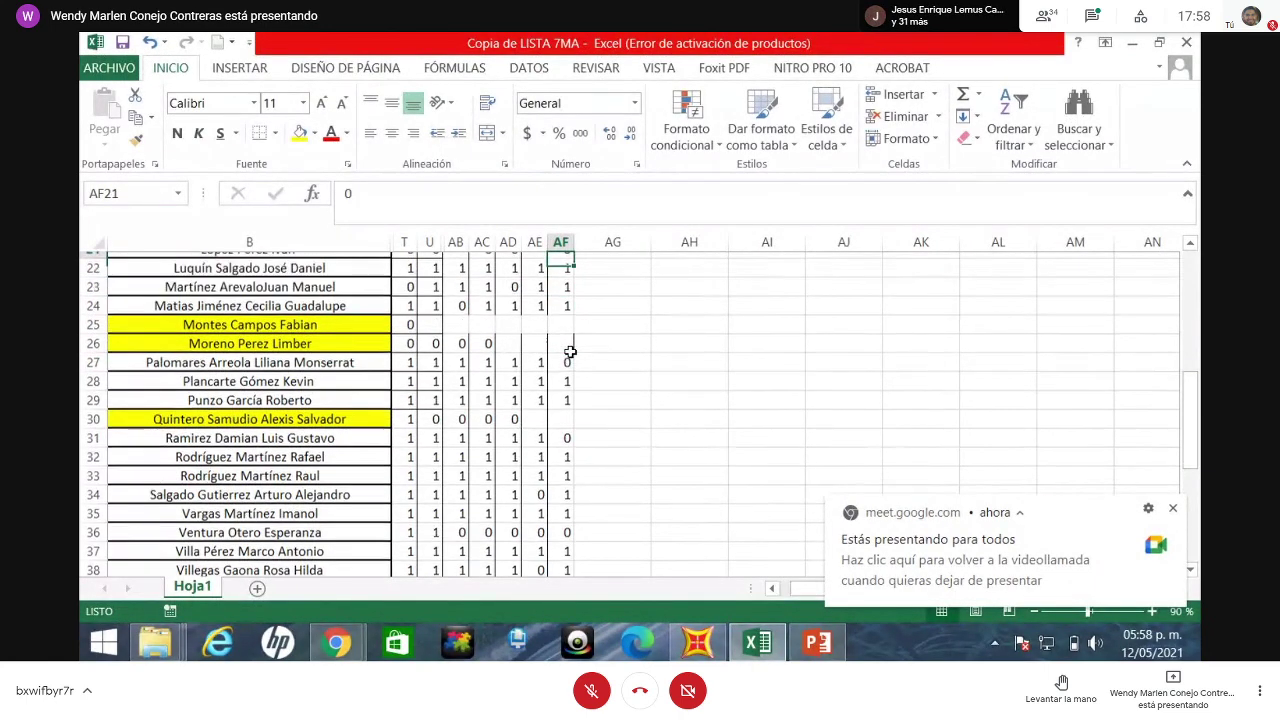
pyautogui.scroll(2, 570, 352)
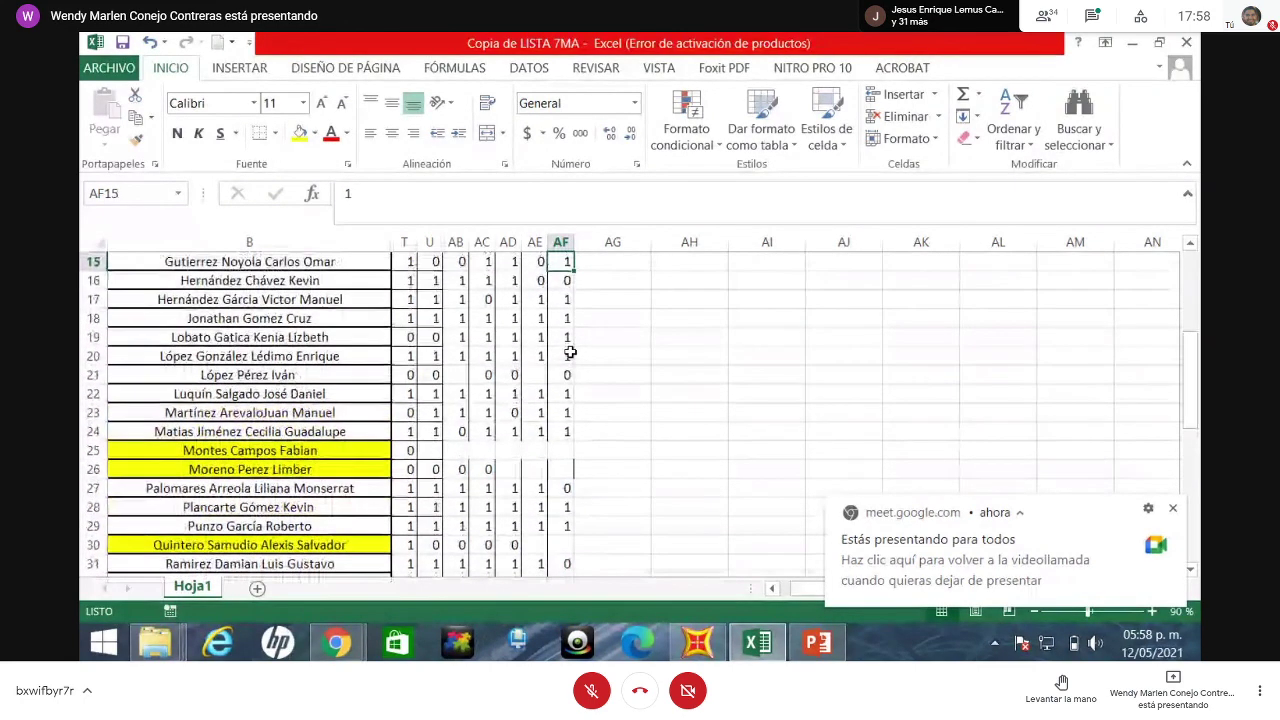
pyautogui.press('Down')
pyautogui.press('Down')
pyautogui.press('Down')
pyautogui.press('Down')
pyautogui.press('Down')
pyautogui.press('Down')
pyautogui.press('Down')
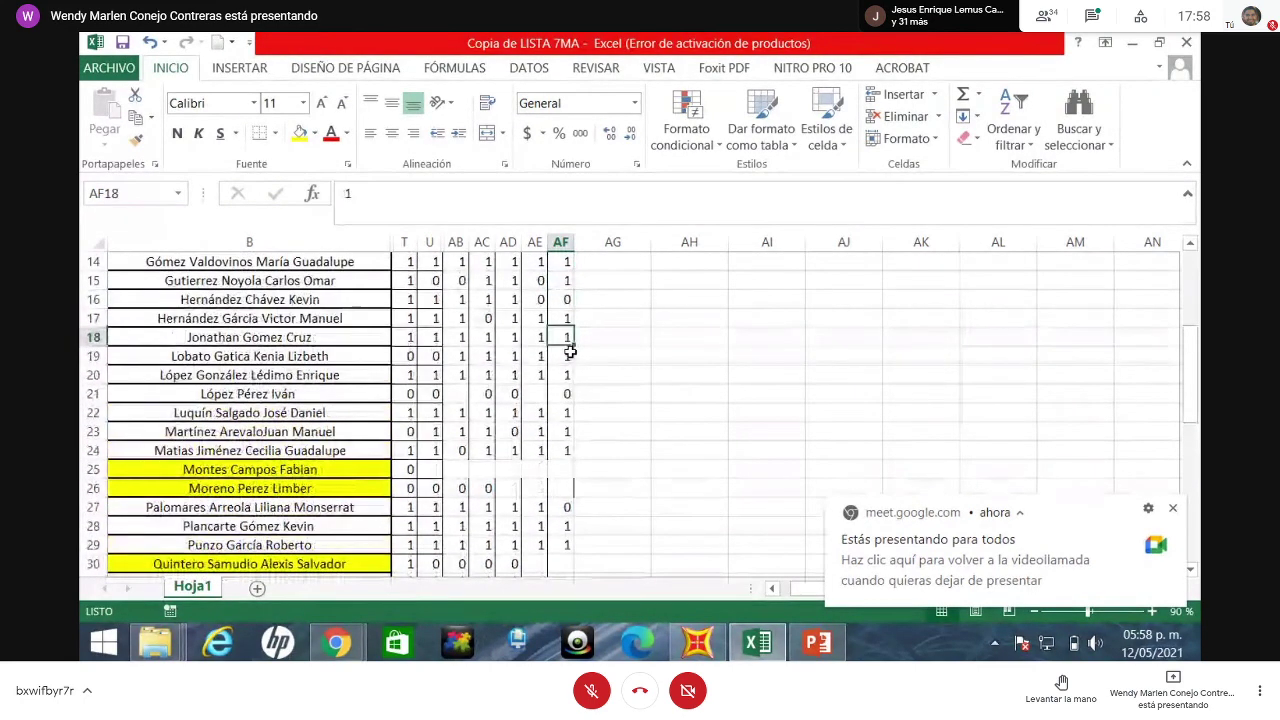
pyautogui.press('Down')
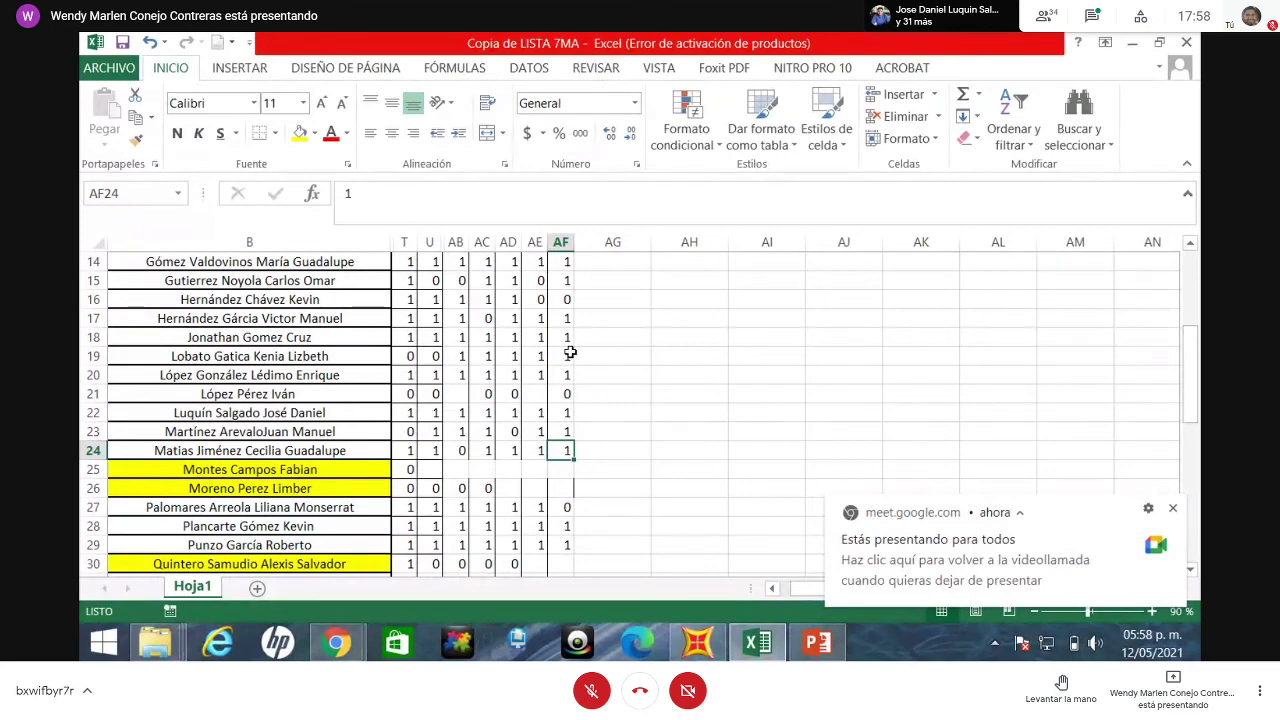
pyautogui.write('0')
pyautogui.press('Up')
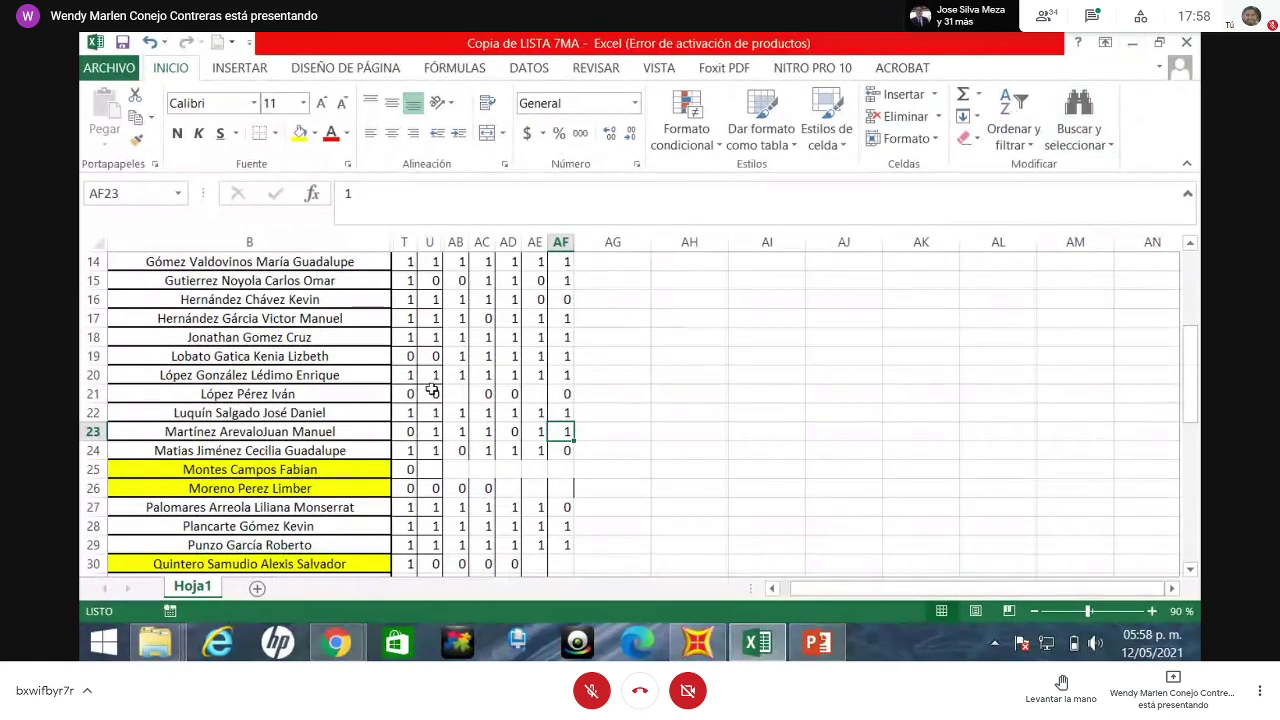
# - Minimise Excel, switch to SAP2000 and display the joint reactions for case CV in tabulated form
pyautogui.click(1132, 43)
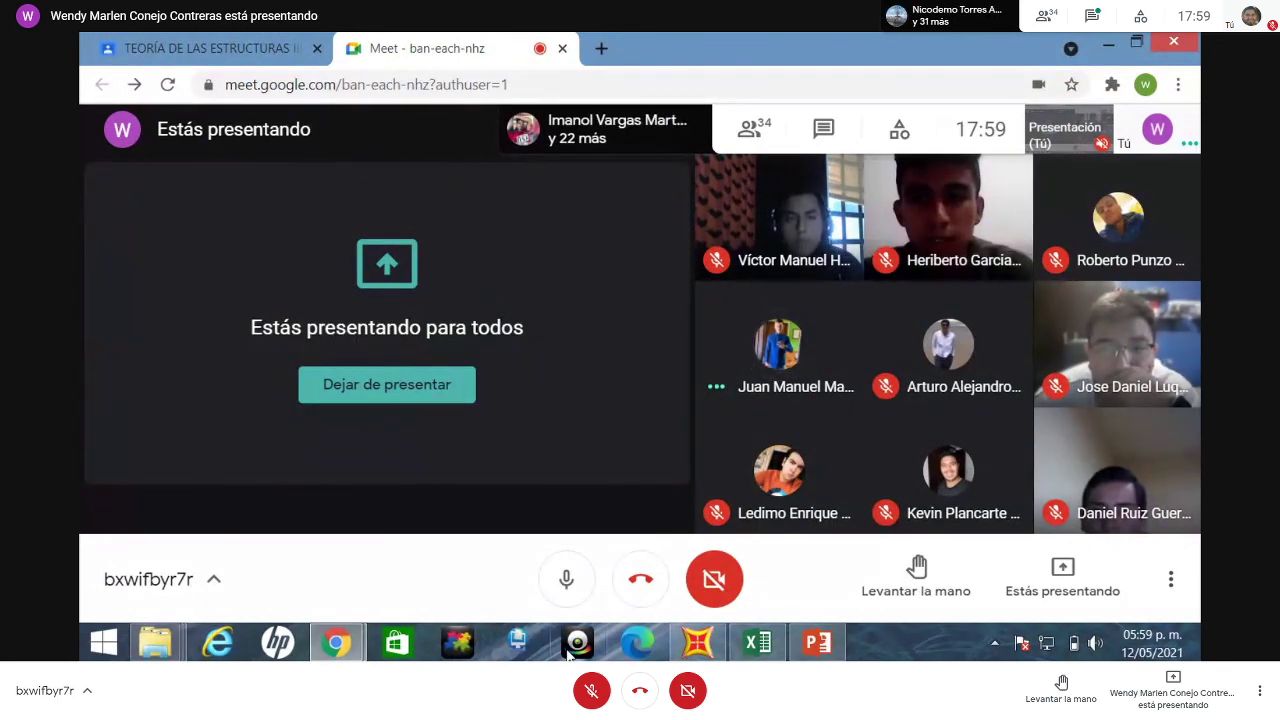
pyautogui.click(700, 641)
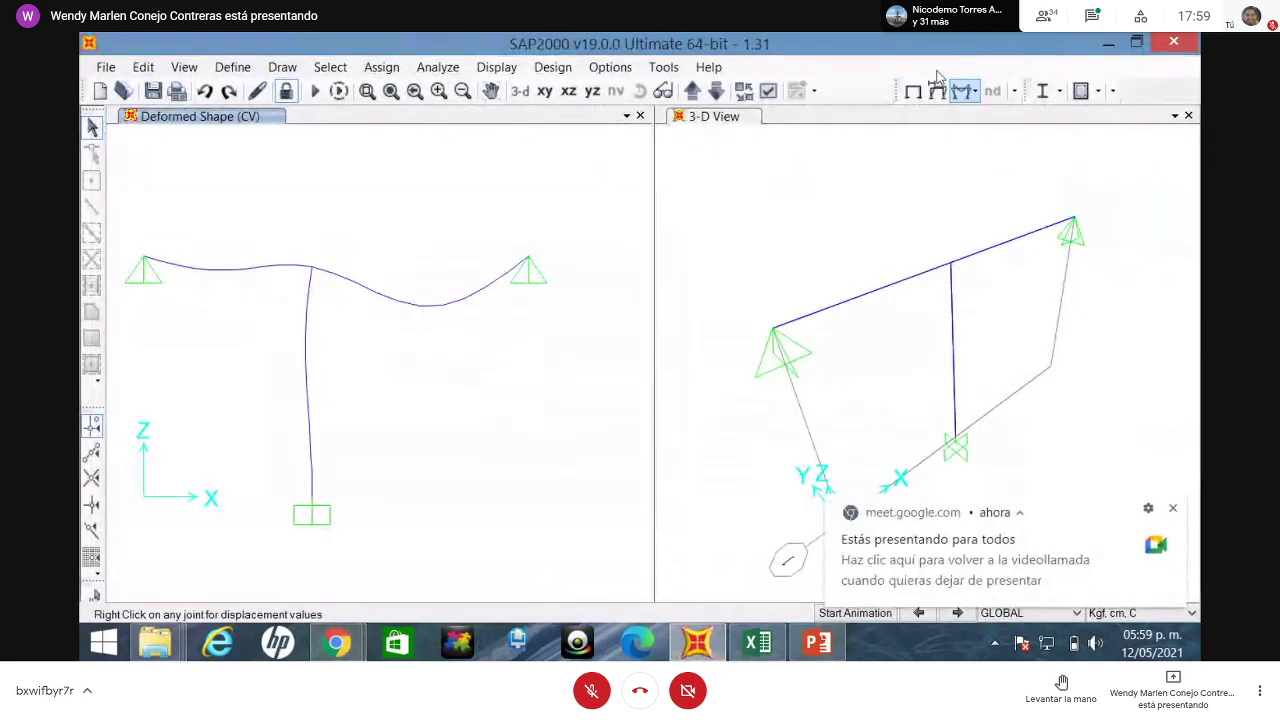
pyautogui.click(964, 91)
pyautogui.click(1012, 124)
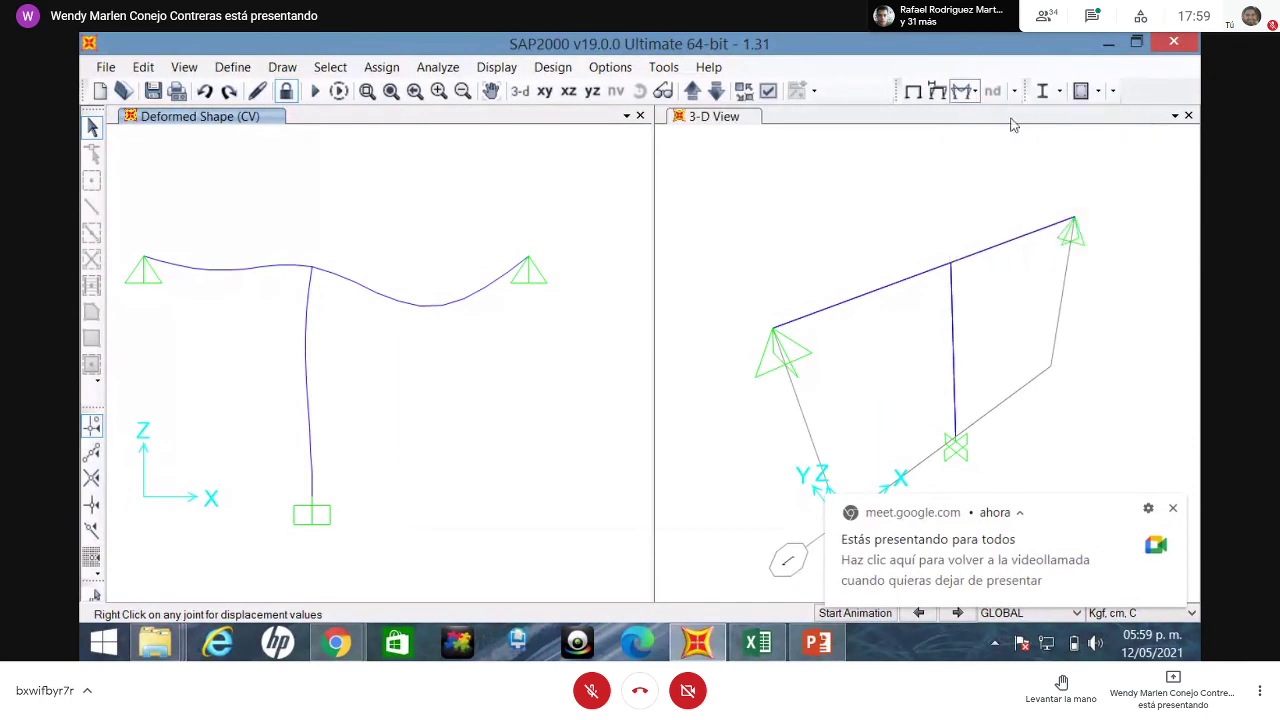
pyautogui.click(645, 176)
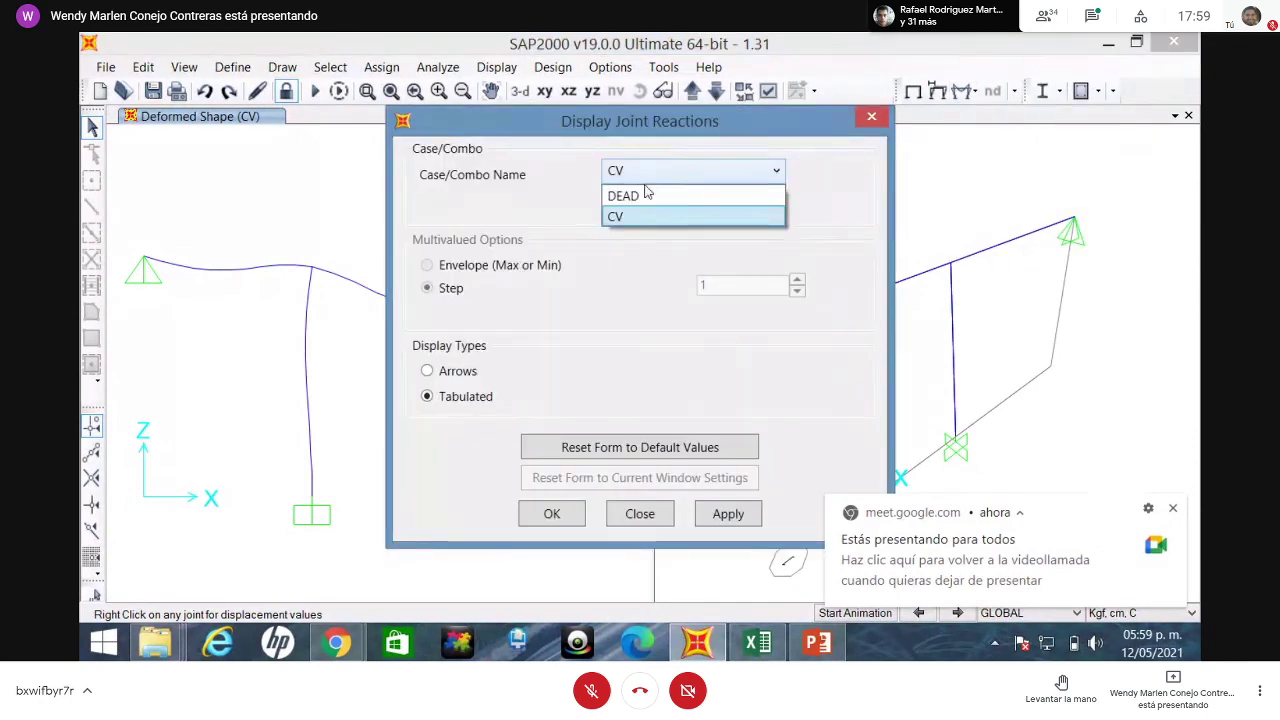
pyautogui.click(630, 222)
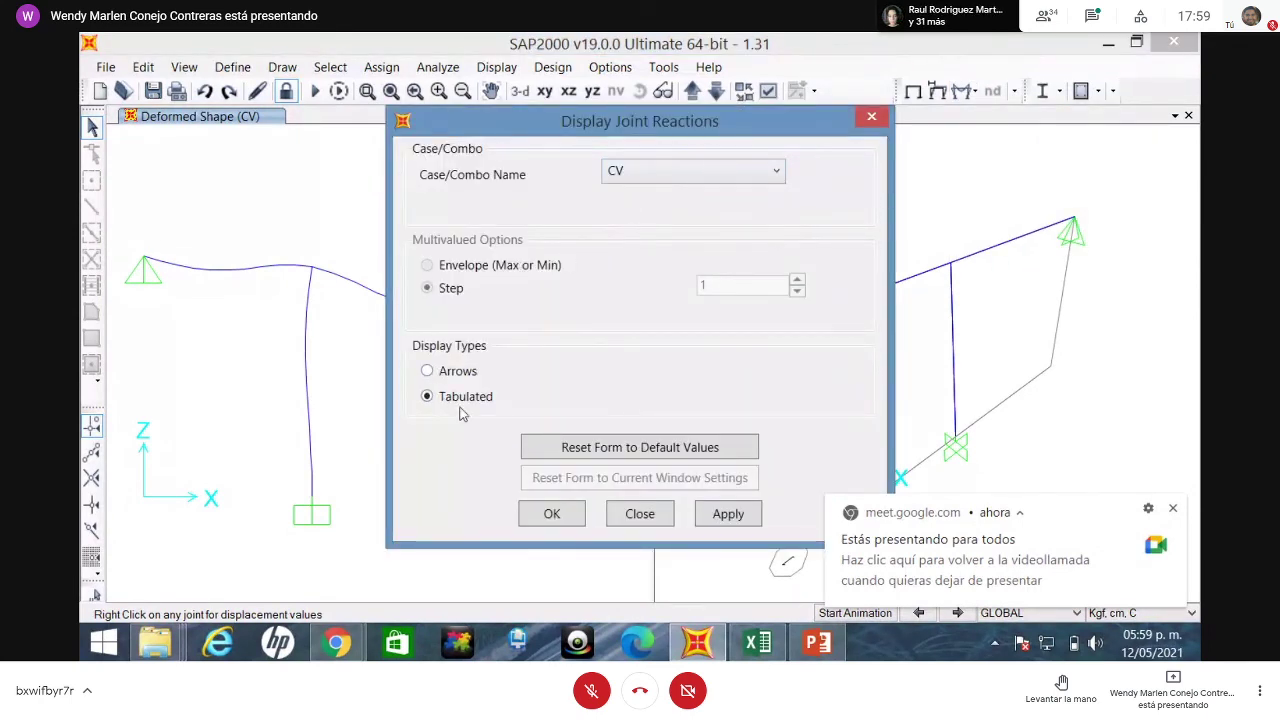
pyautogui.click(714, 516)
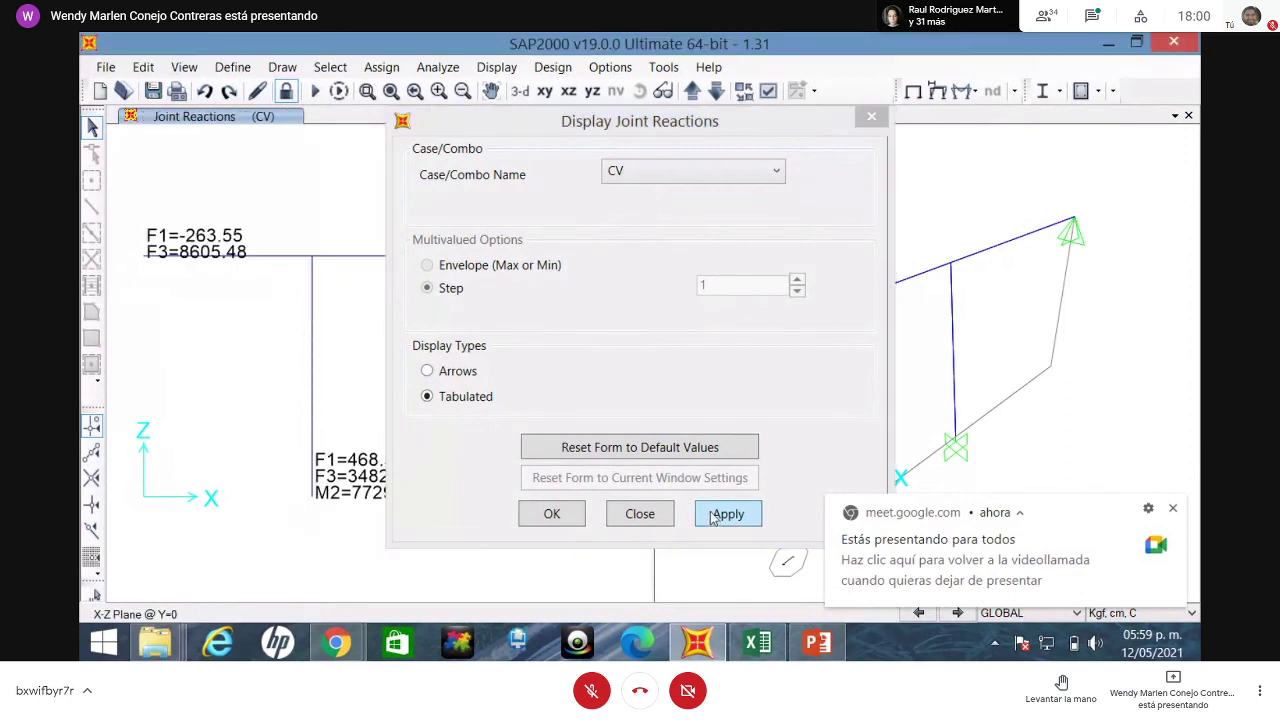